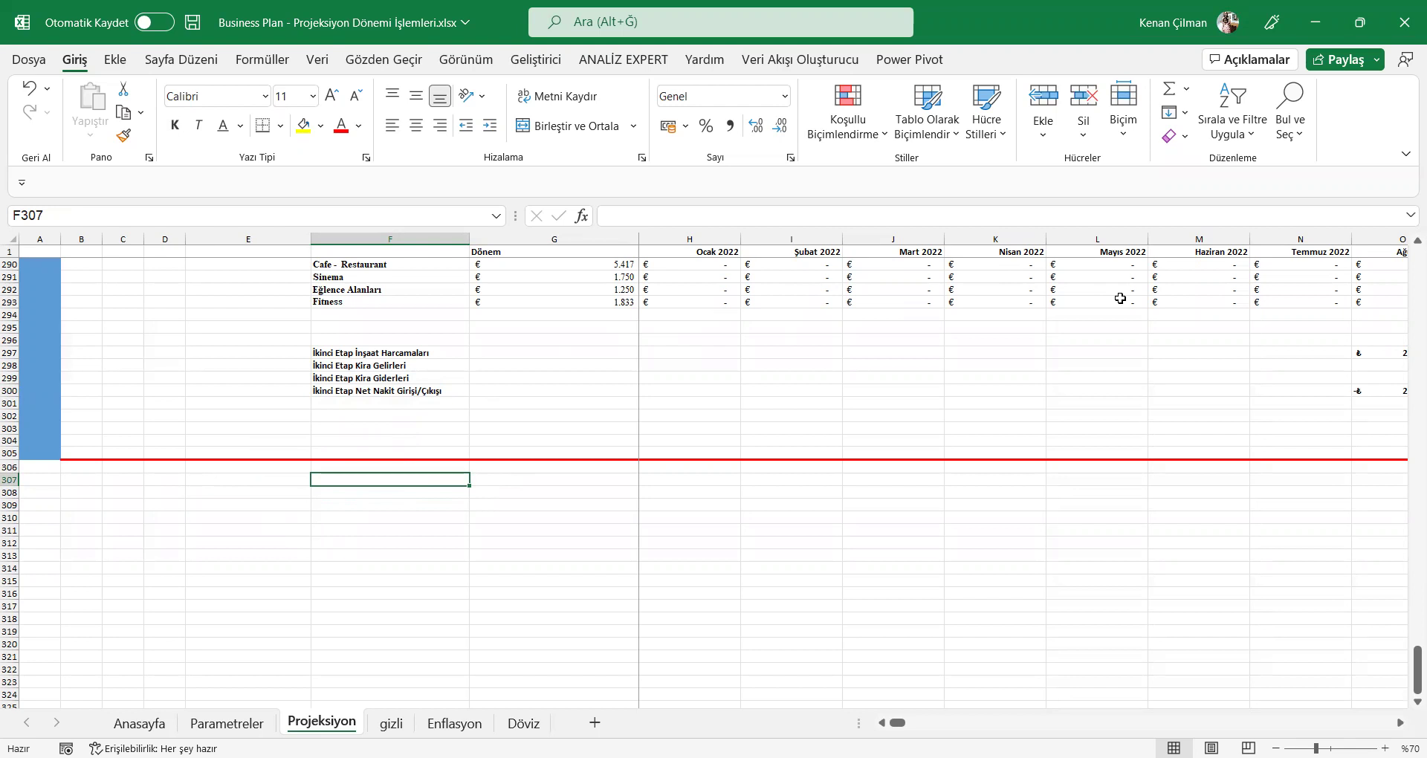
Step: Go to the Aralık 2026 column and inspect the Yat Limanı Gelir Beklentisi total formula in BO3
click(622, 250)
key(Right)
key(Right)
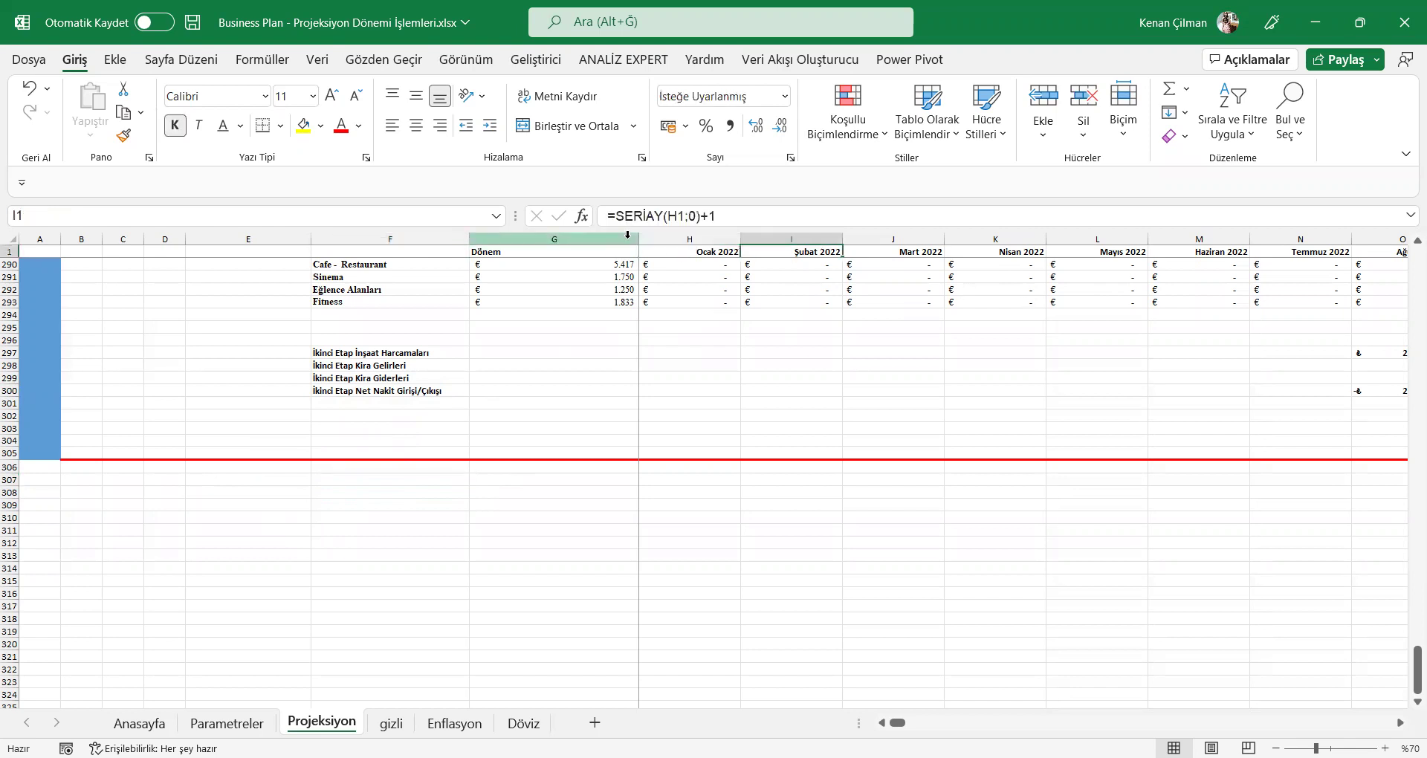
key(ctrl+Right)
key(Down)
key(Down)
key(Left)
key(ctrl+Left)
key(Left)
key(Left)
key(Right)
key(Right)
key(Up)
key(Up)
key(Down)
key(Down)
key(F2)
key(Escape)
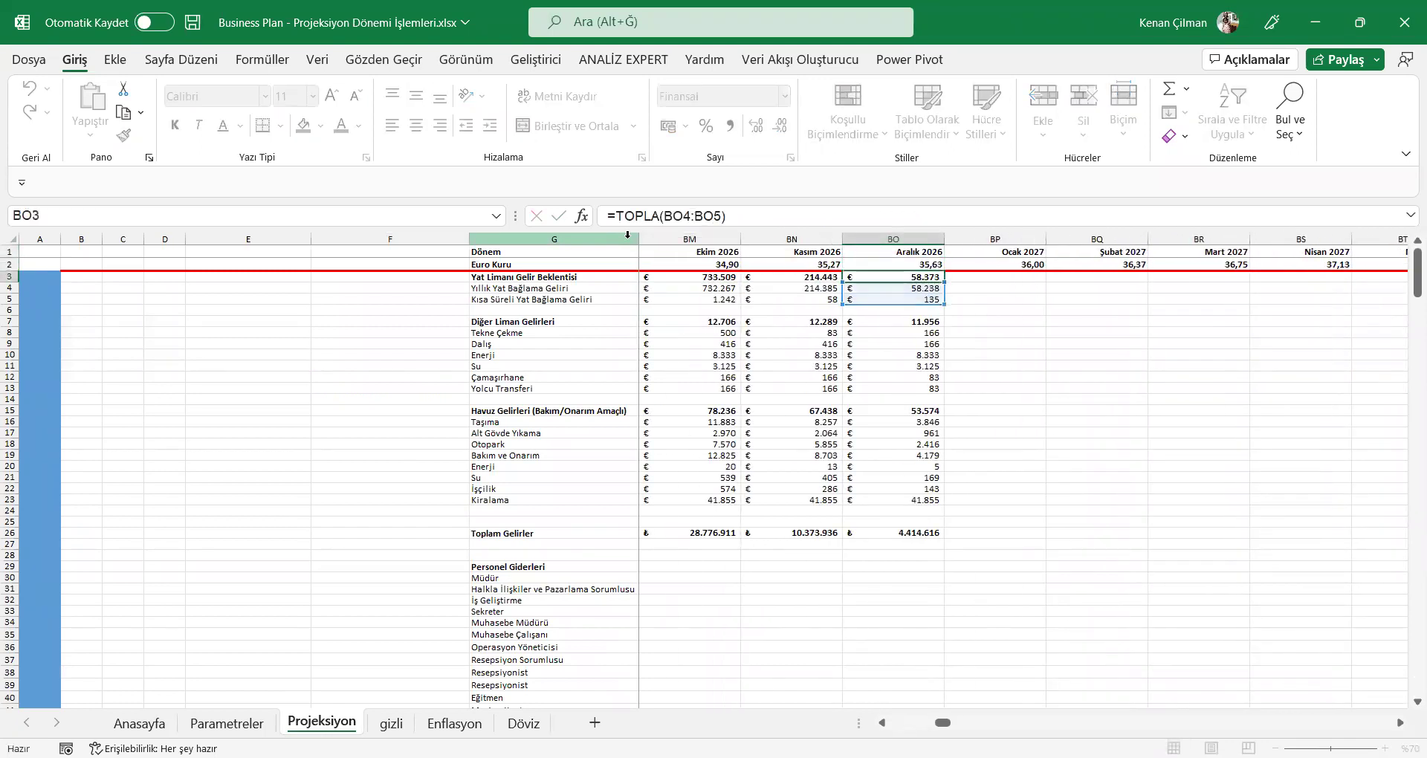
Step: Examine the Yıllık Yat Bağlama Geliri entries for the months from Aralık 2026 back to Haziran 2026
key(Down)
key(Down)
key(Left)
key(Up)
key(Left)
key(Left)
key(Right)
key(Right)
key(Right)
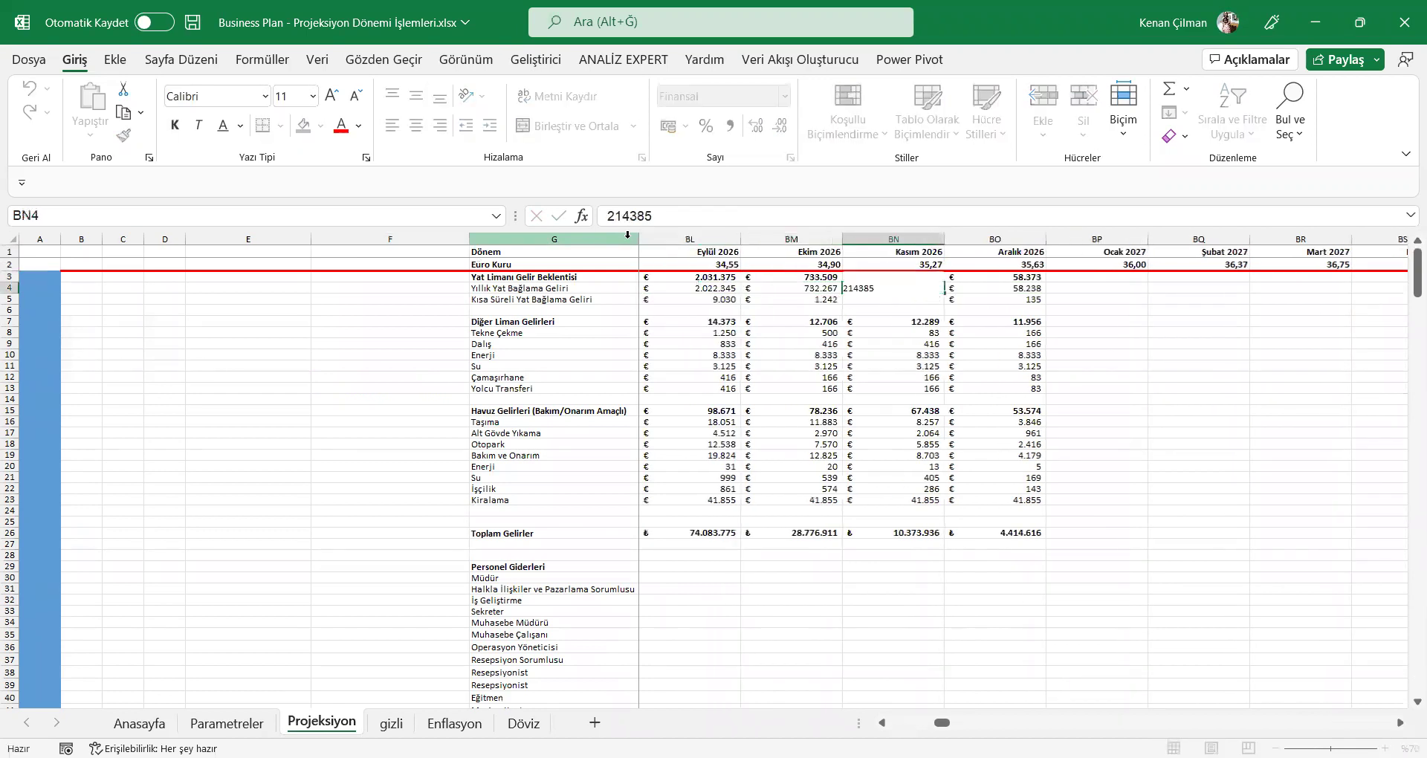
key(Left)
key(Left)
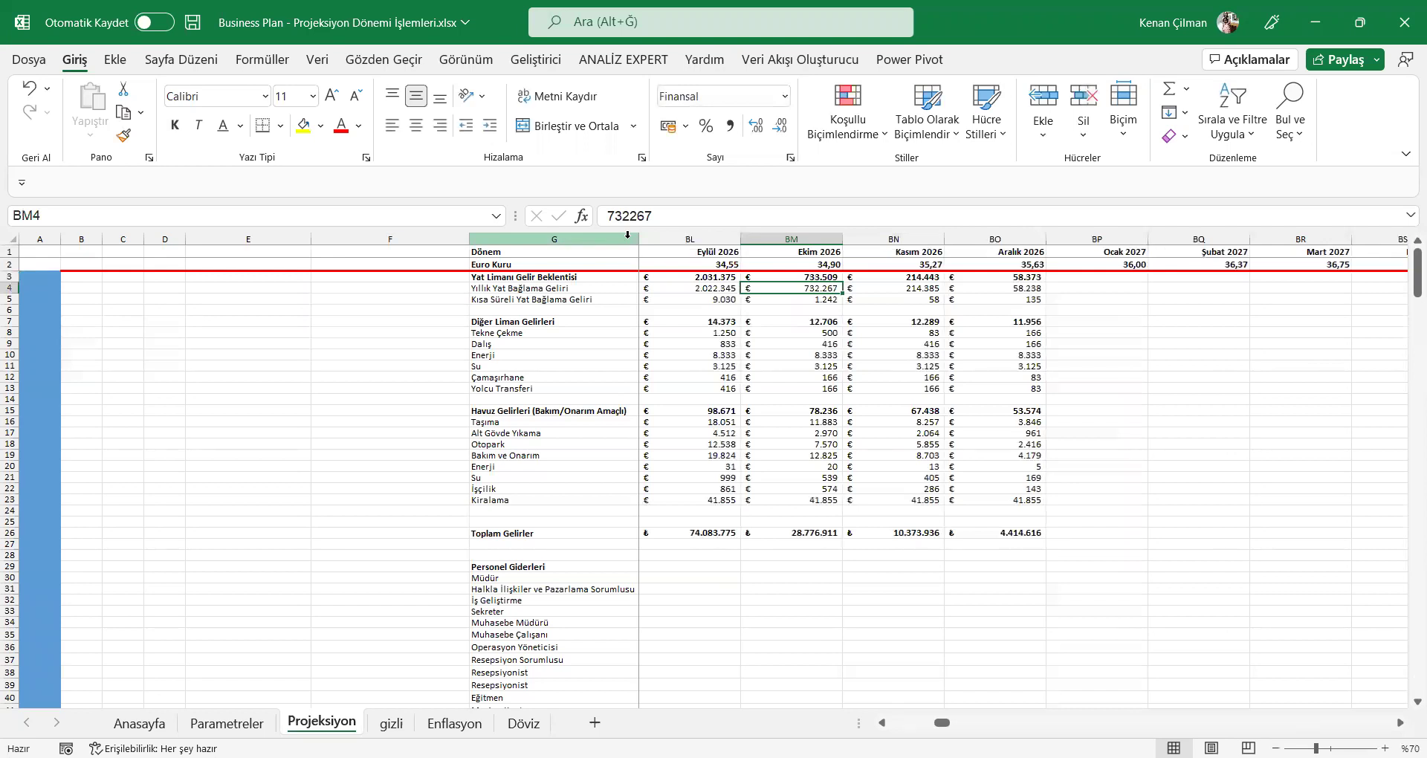
key(Left)
key(Left)
key(Left)
key(Left)
key(Left)
key(Left)
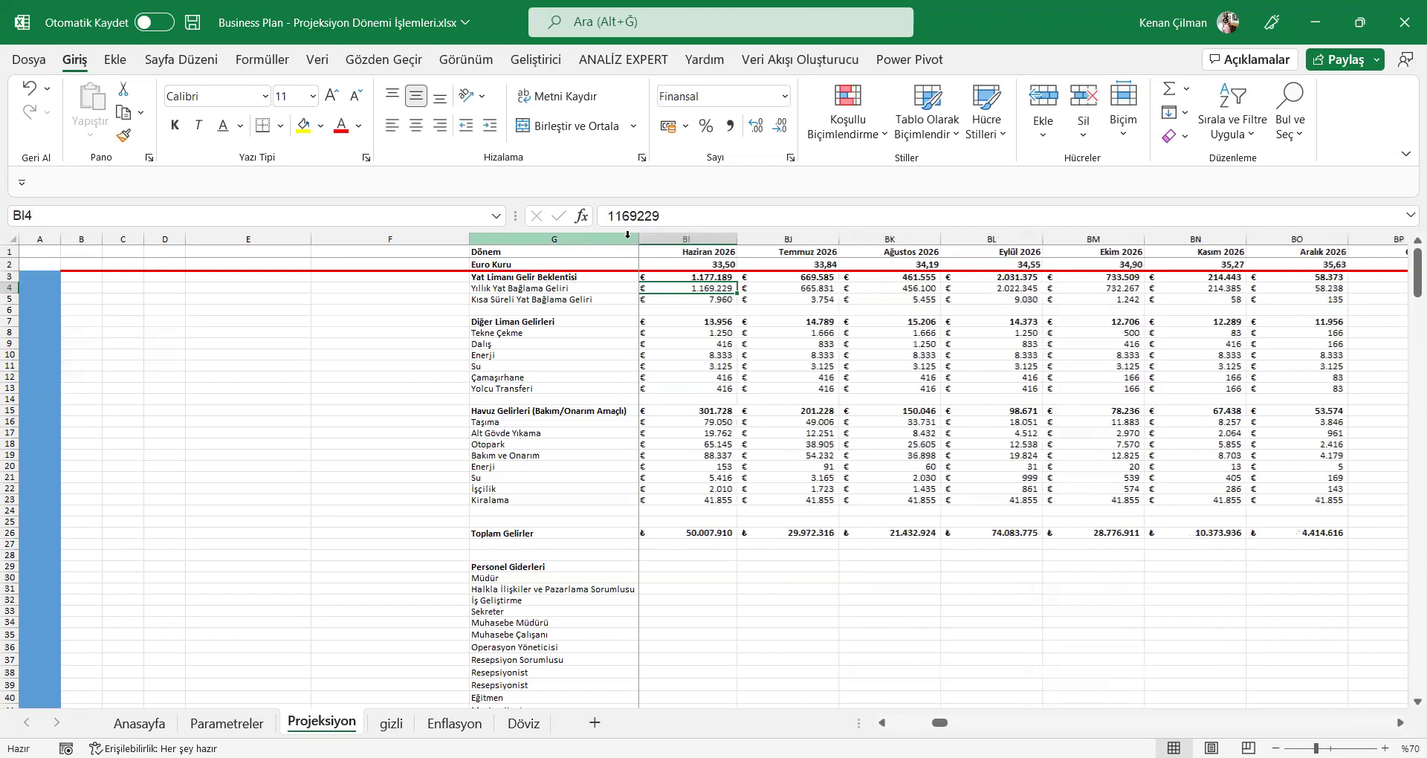
Step: Review the Yat Limanı Gelir Beklentisi totals from Haziran 2026 back to Eylül 2025
key(Up)
key(Down)
key(Up)
key(Left)
key(Left)
key(Left)
key(Left)
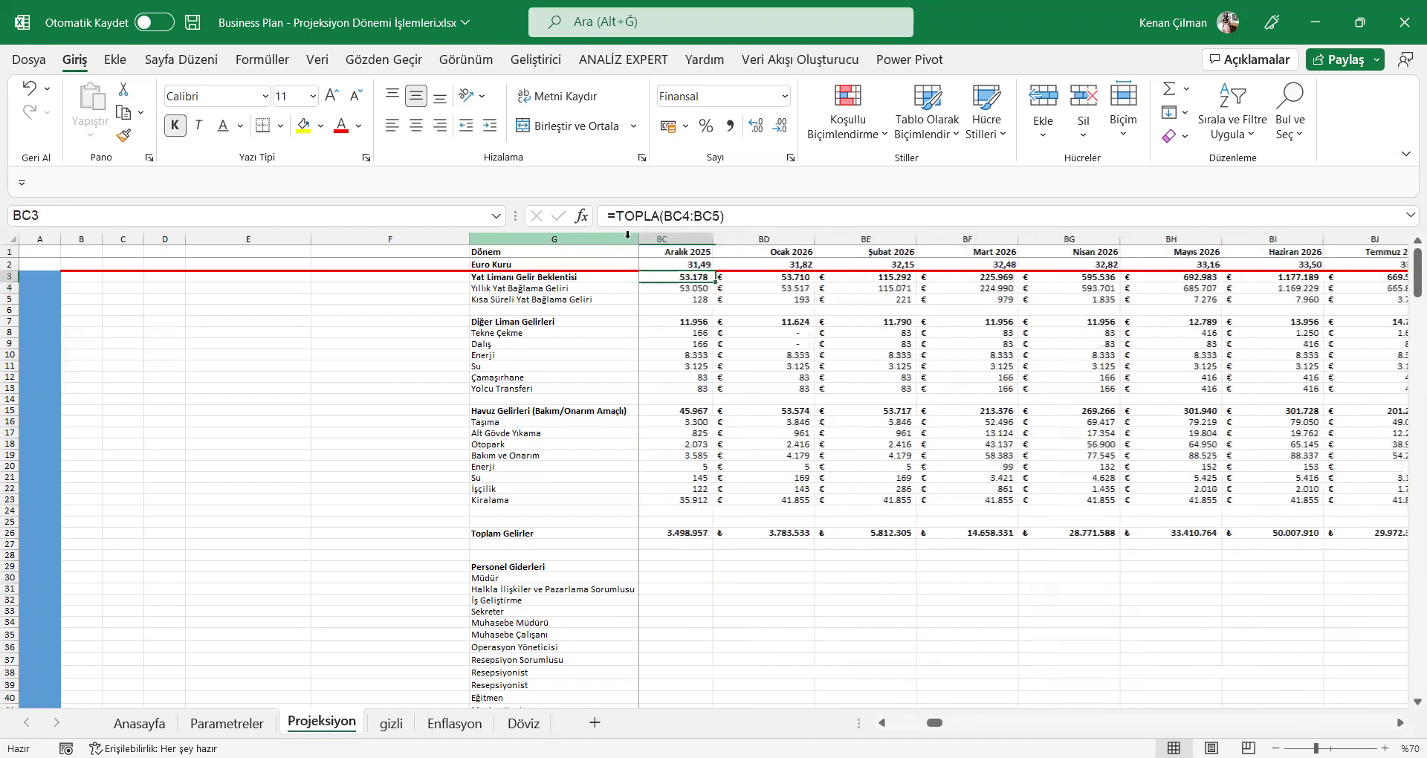
key(Left)
key(Left)
key(Left)
key(Down)
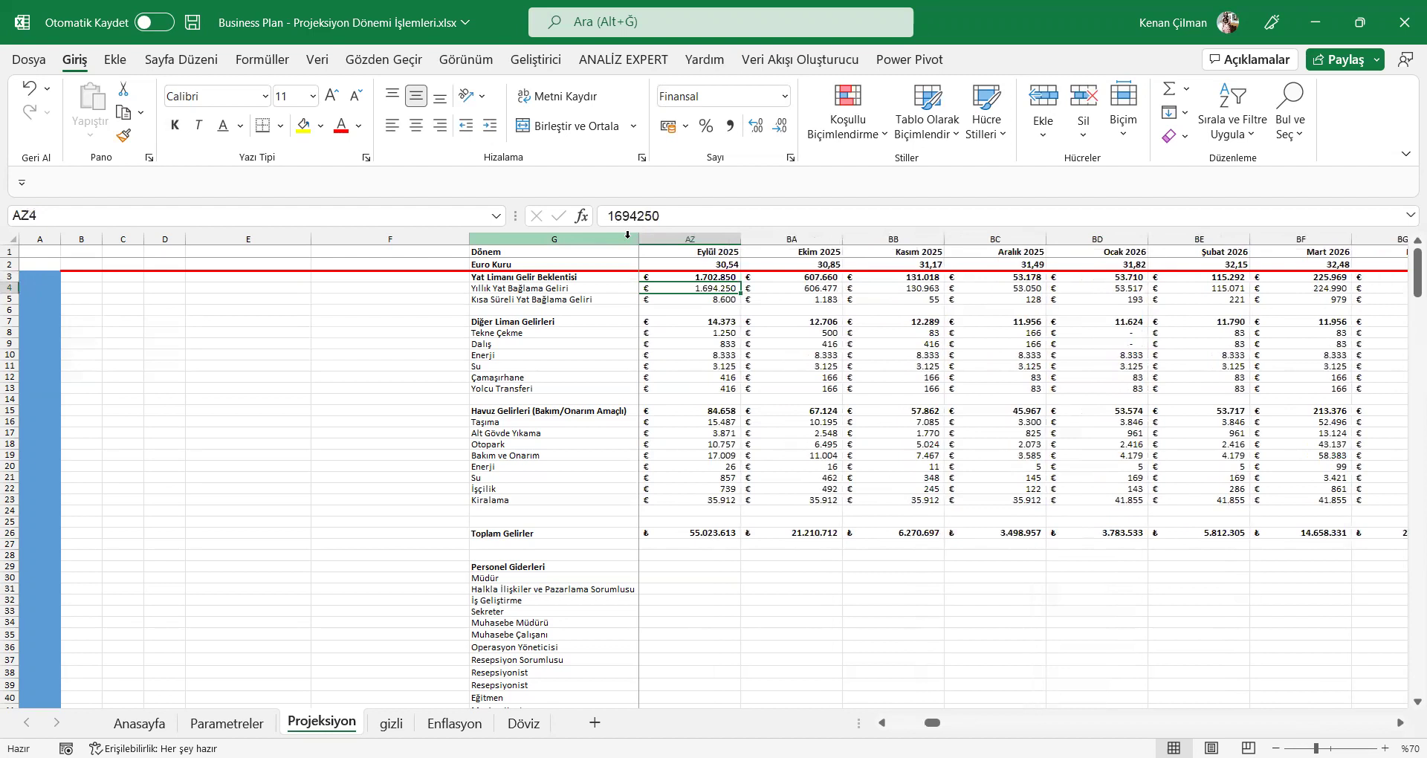
Step: Compare the Yıllık Yat Bağlama Geliri entries around the change from 2025 to 2026
key(Right)
key(Right)
key(Right)
key(Right)
key(Left)
key(Down)
key(Up)
key(Right)
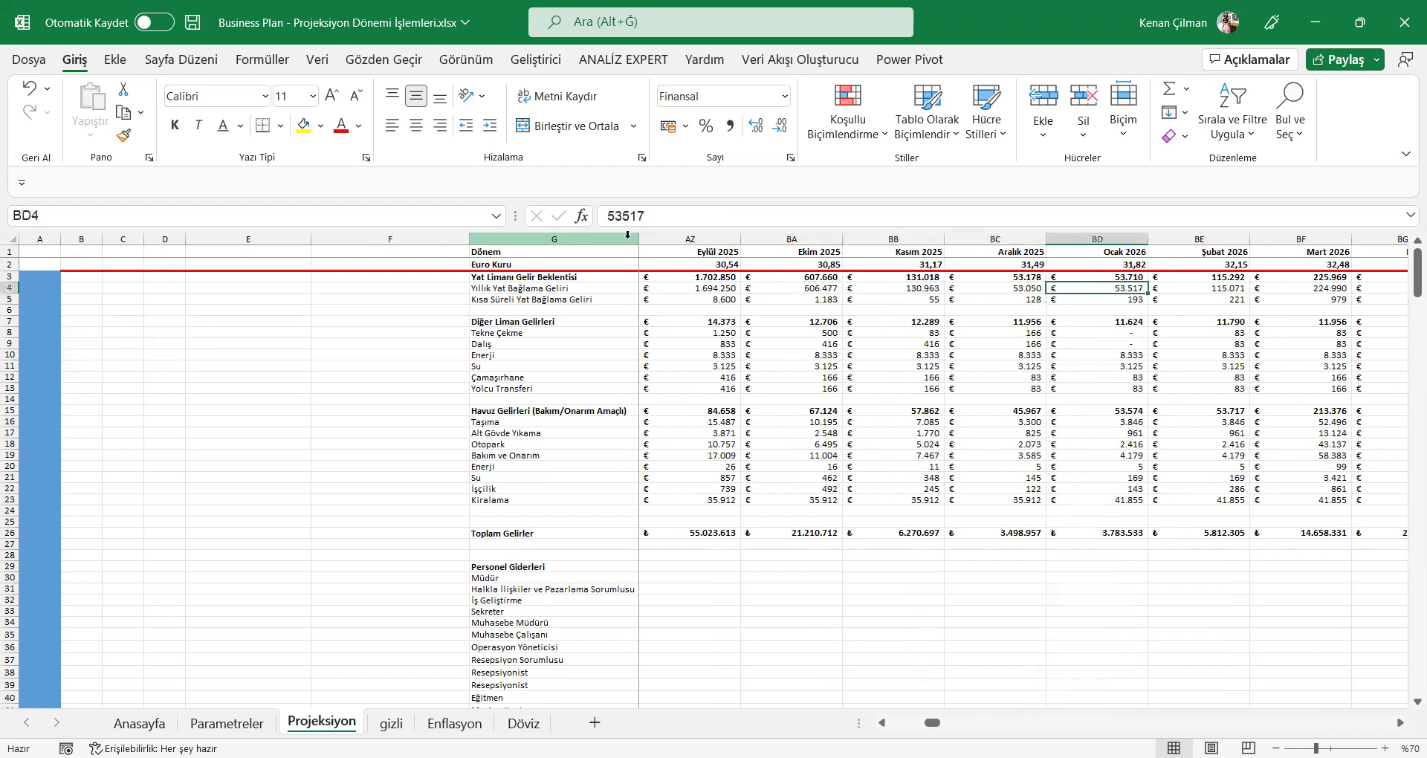
key(Right)
key(Right)
key(Right)
key(Right)
key(Left)
key(Left)
key(Left)
key(Left)
key(Left)
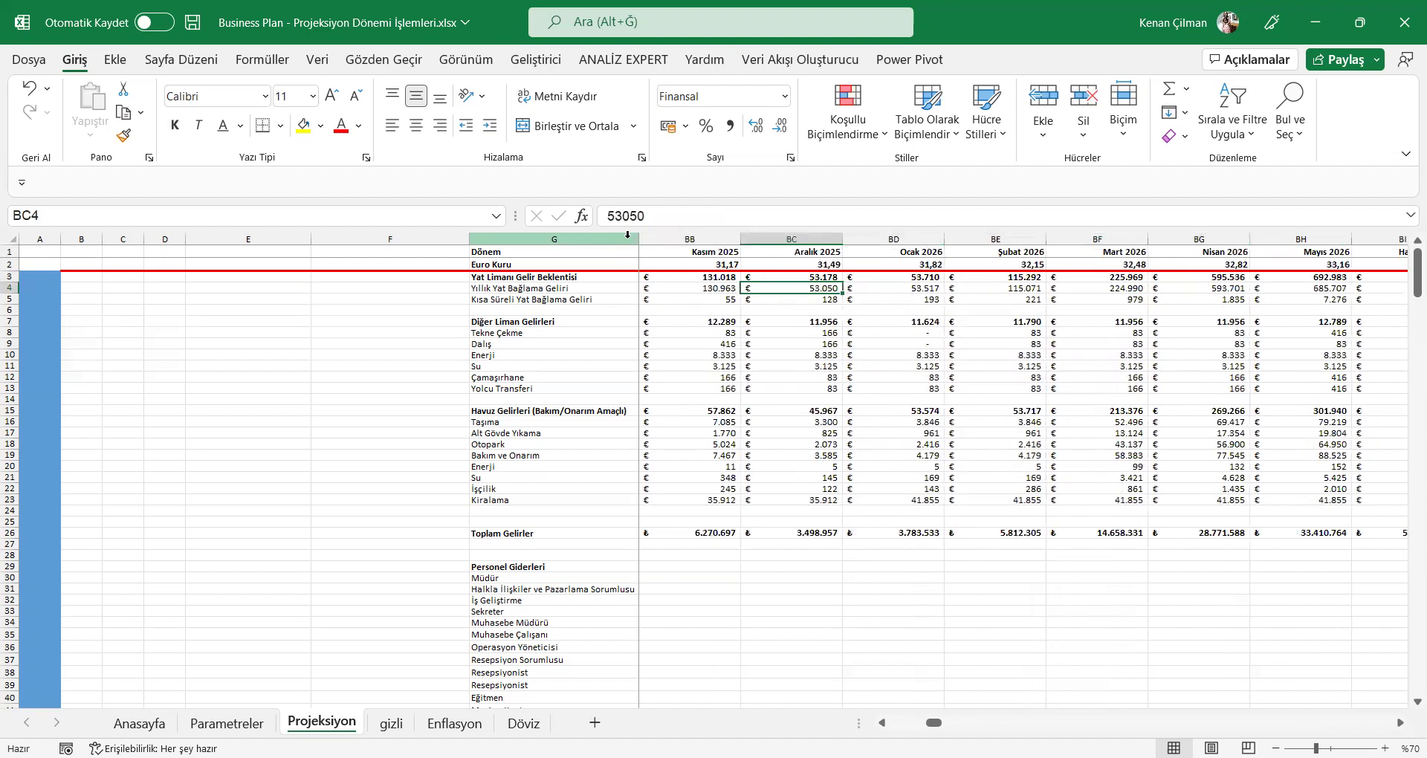
Step: Examine the 2026 Yıllık Yat Bağlama Geliri entries month by month through Aralık 2026 in BO4
key(Right)
key(Right)
key(Right)
key(Right)
key(Right)
key(Right)
key(Right)
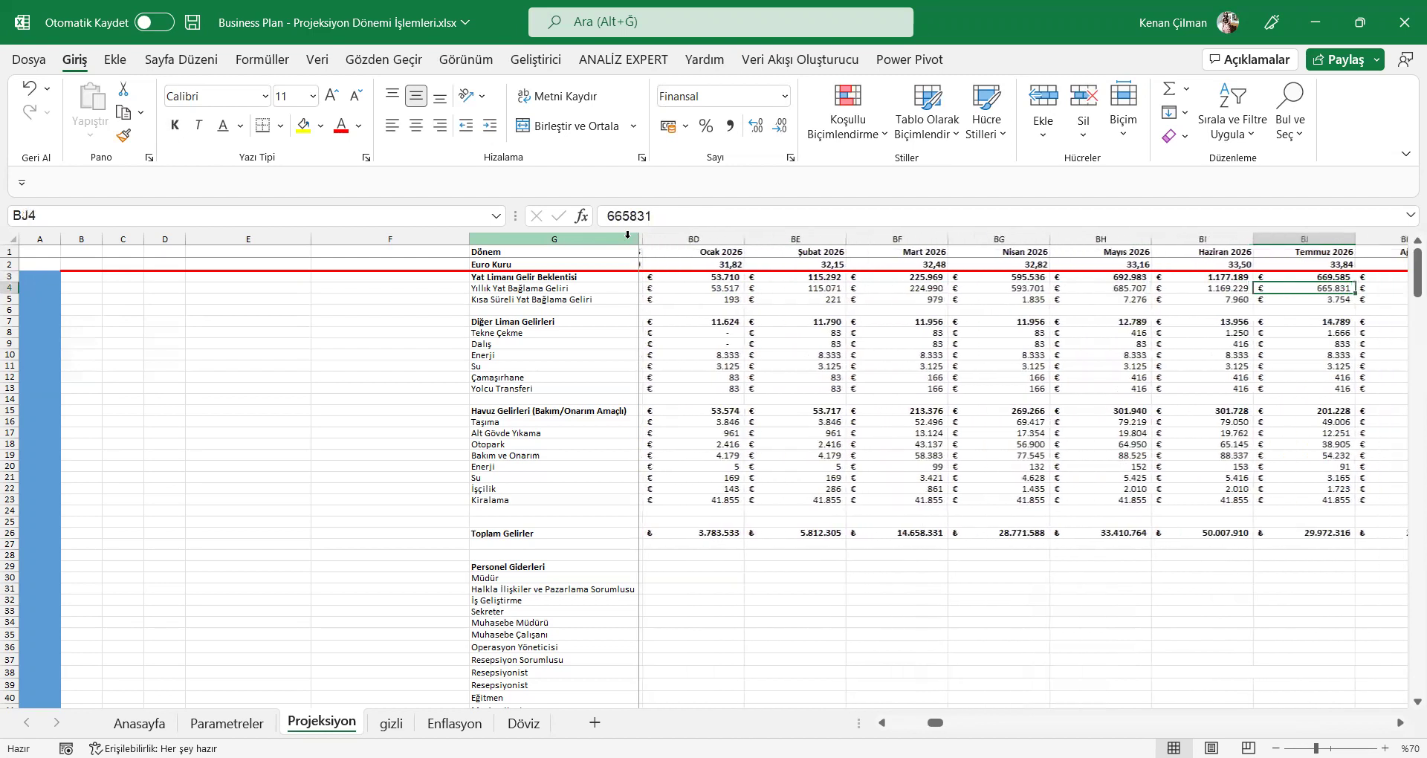
key(Left)
key(Left)
key(Right)
key(Right)
key(Right)
key(Right)
key(Right)
key(Right)
key(Right)
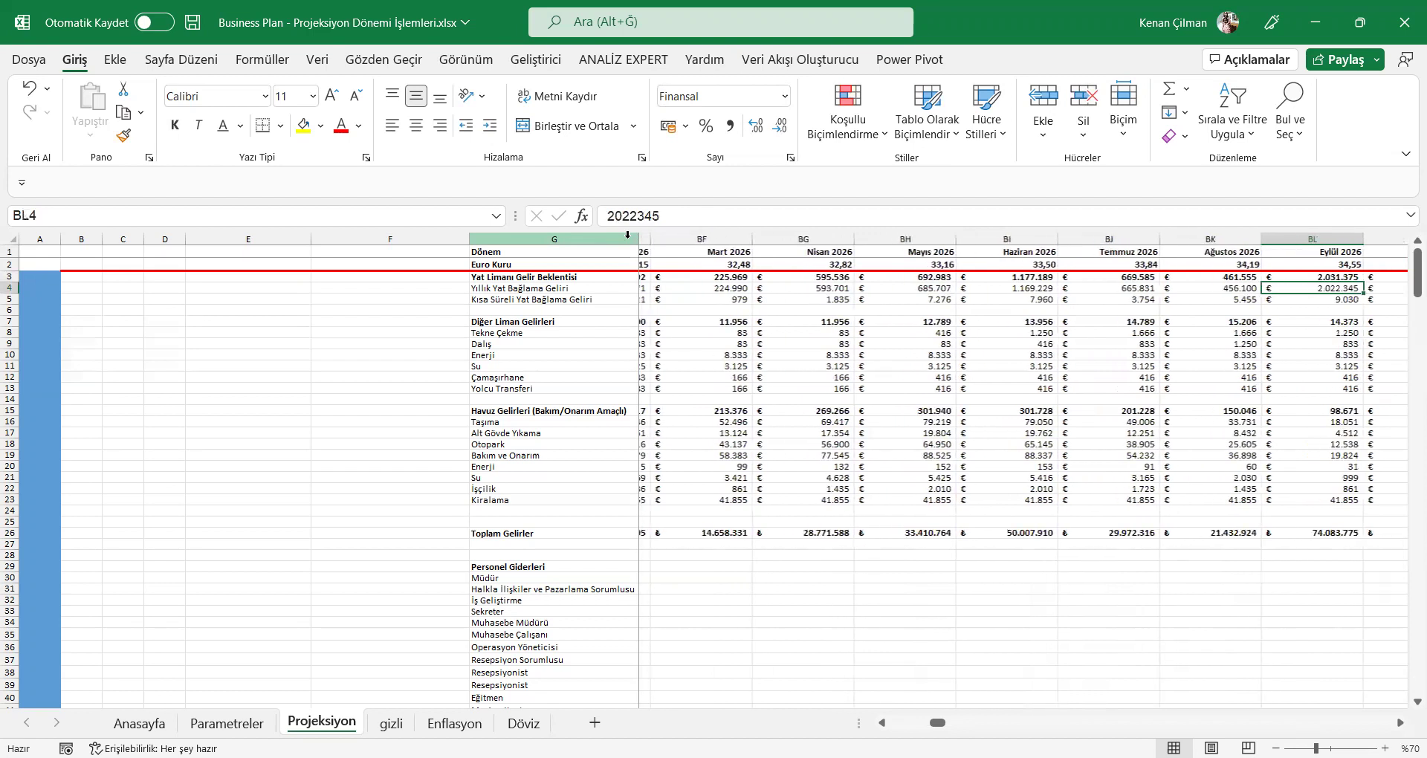
key(Right)
key(Right)
key(Left)
key(Left)
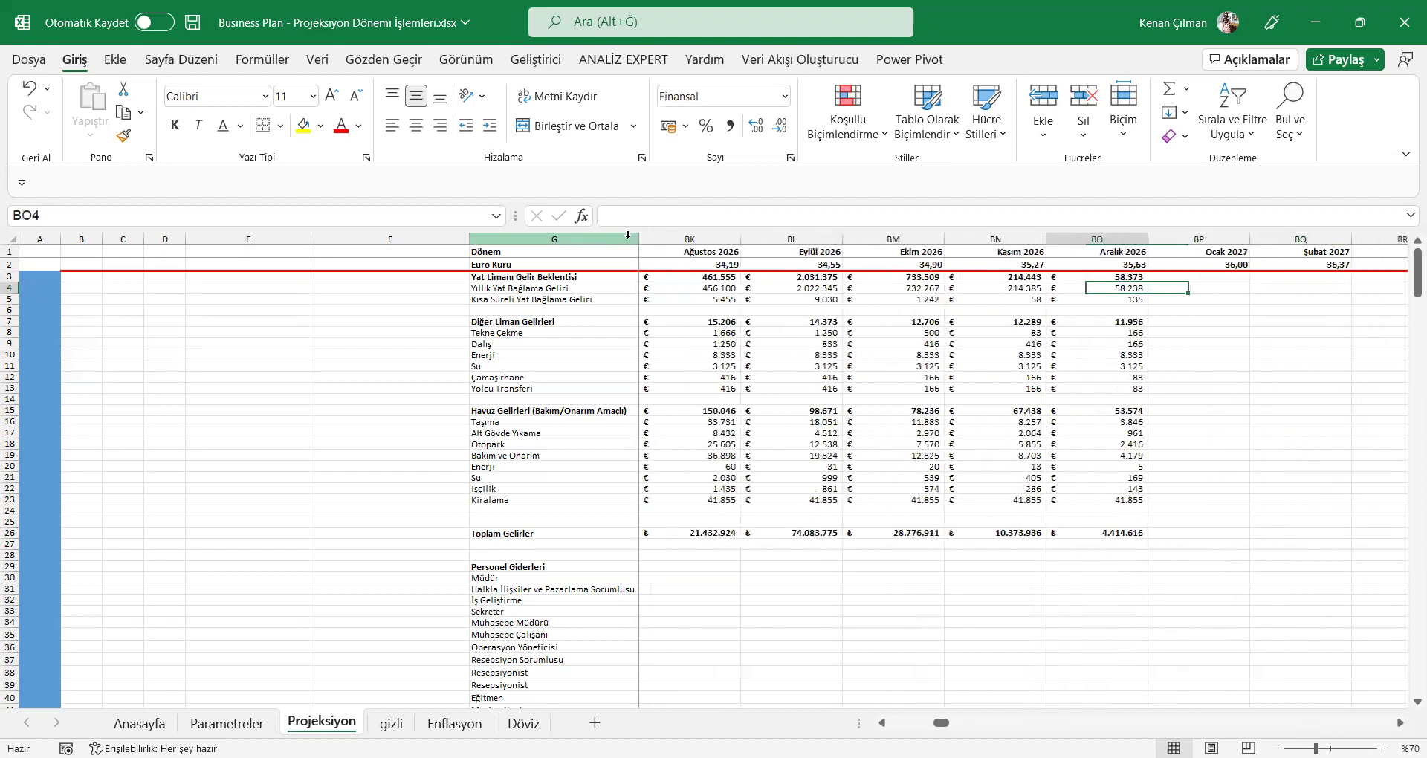
key(Up)
key(Down)
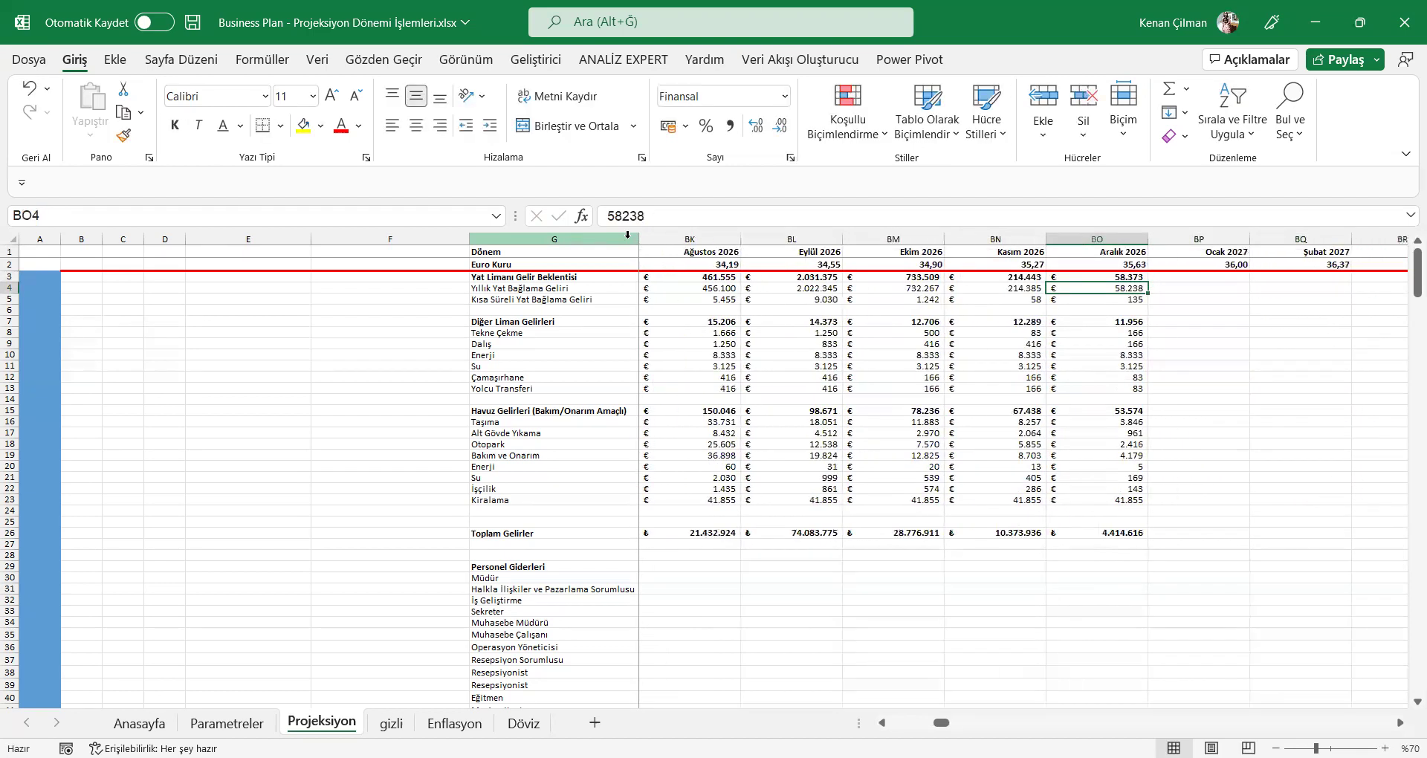
key(Up)
click(1111, 253)
click(1112, 289)
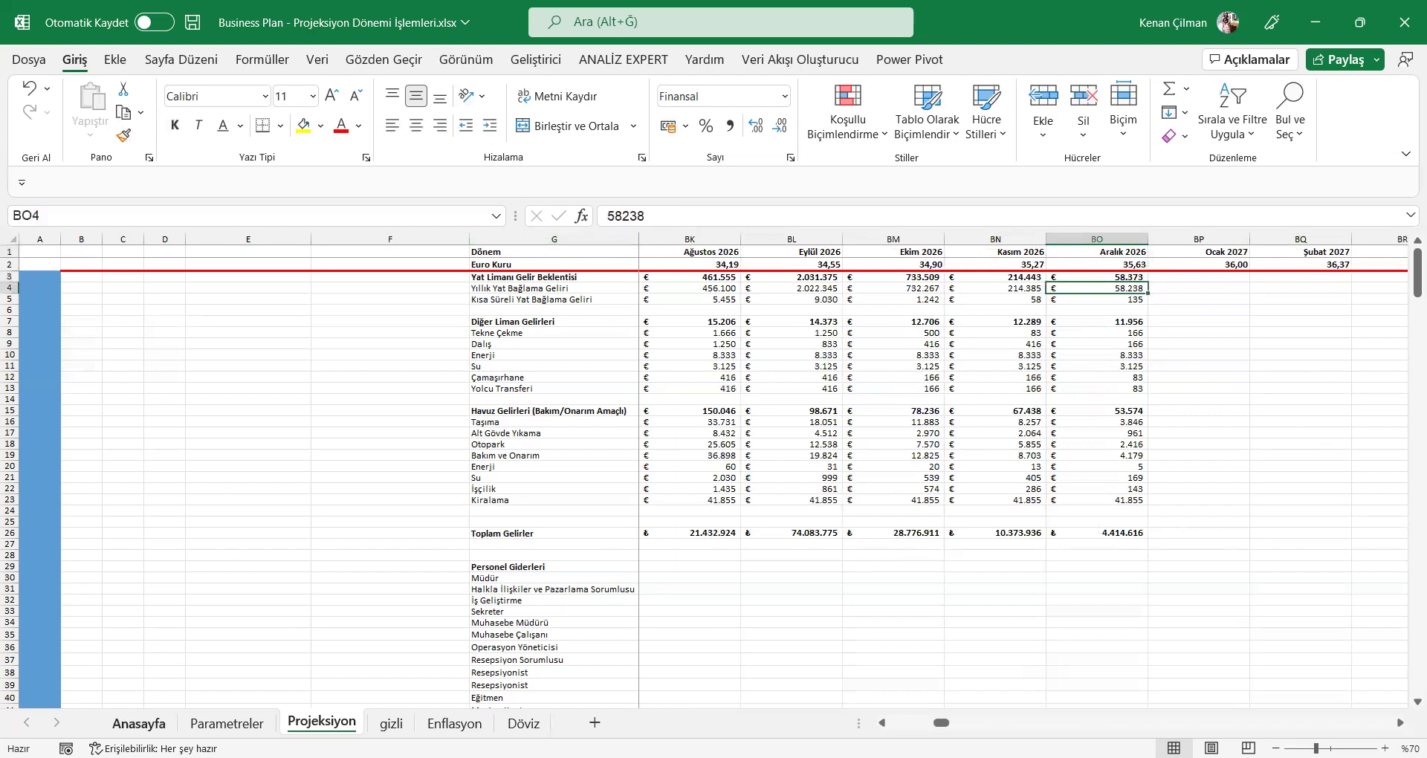
Step: On the Parametreler sheet, examine the formula and defined name of the 2025+ Euro Enflasyon Beklentileri cell
click(227, 723)
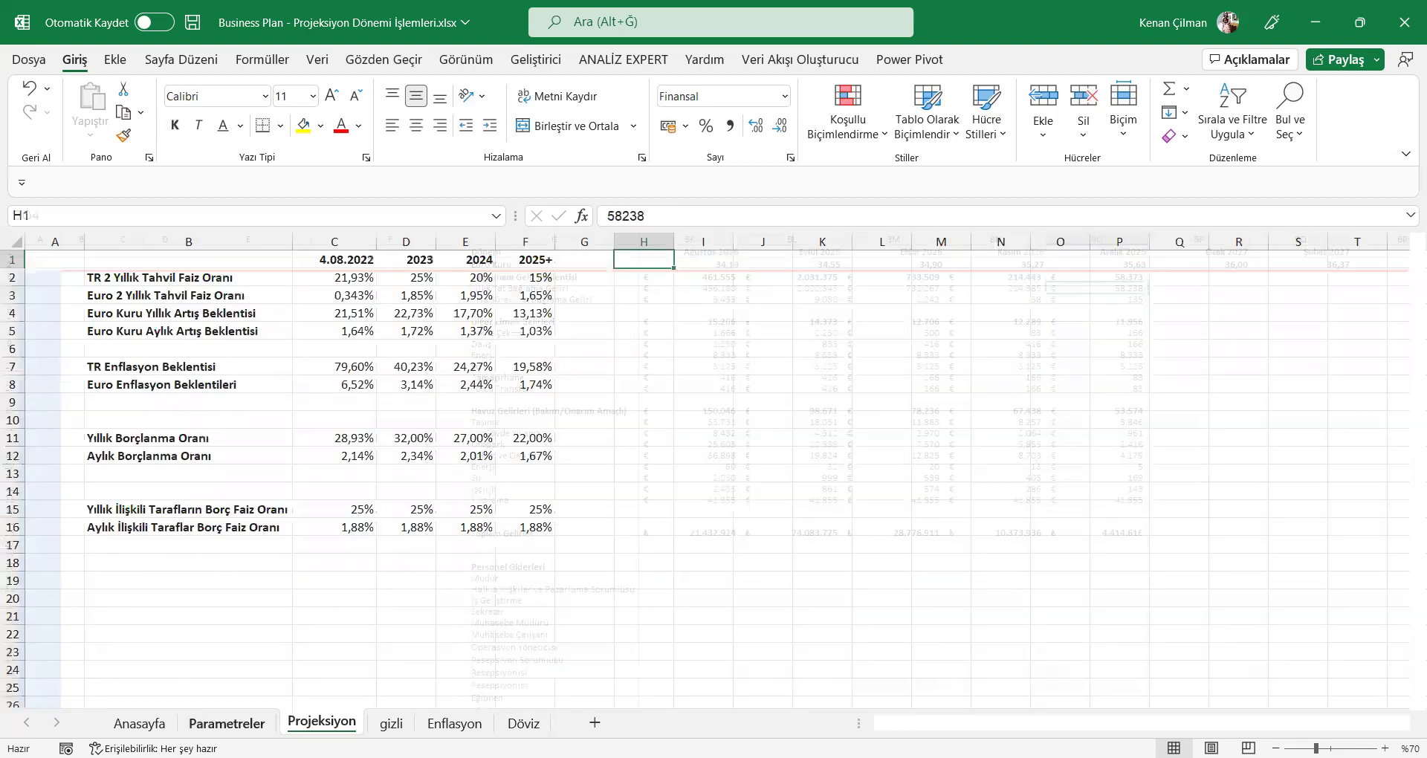
click(141, 329)
click(165, 368)
click(179, 386)
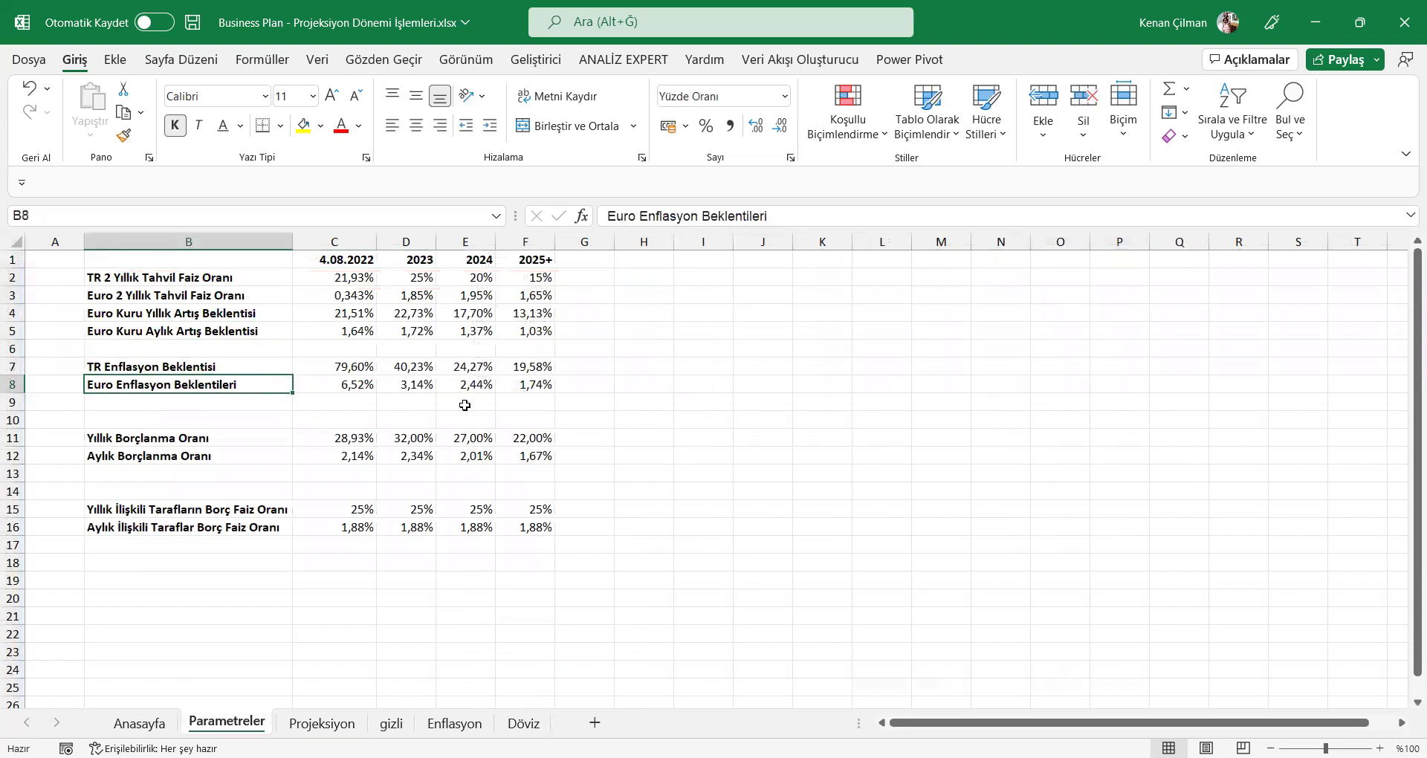
double_click(528, 387)
key(Escape)
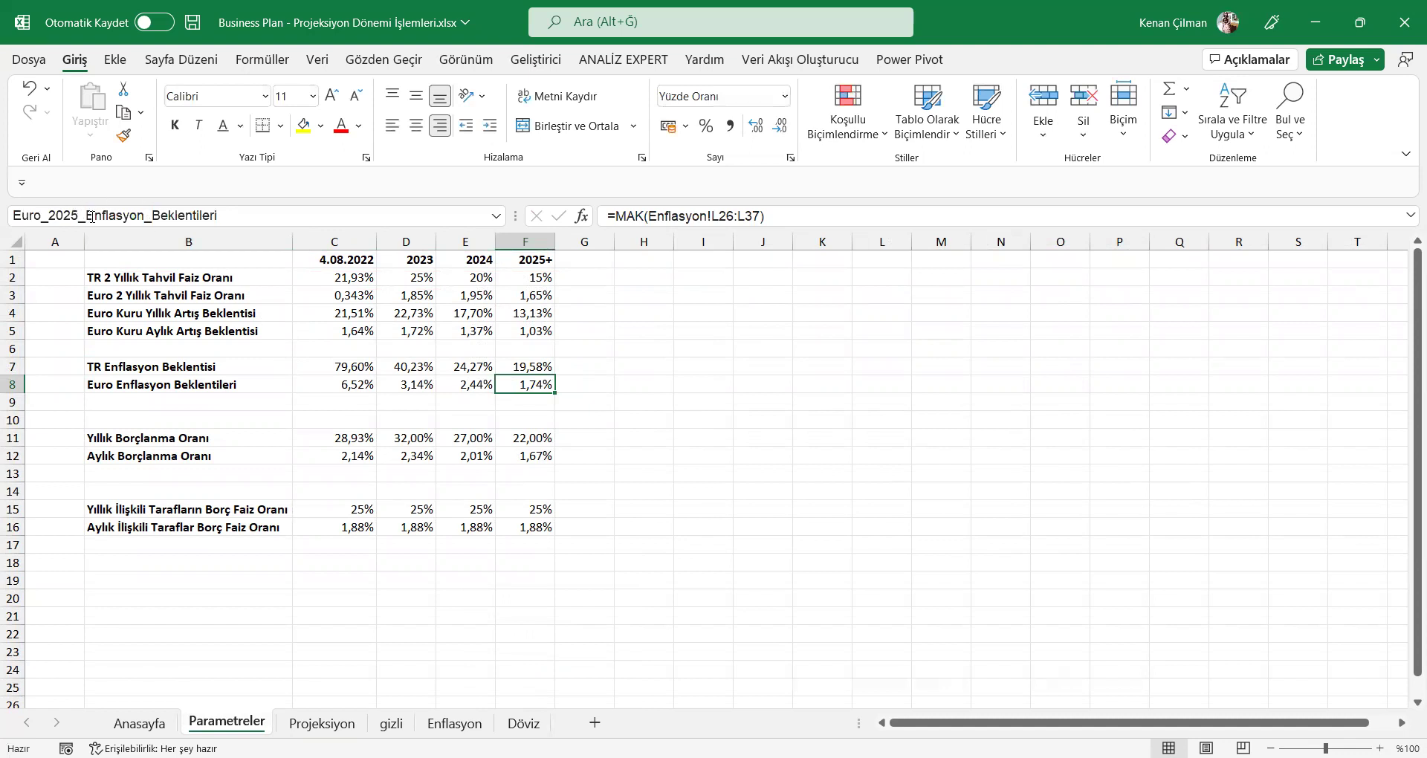
click(174, 217)
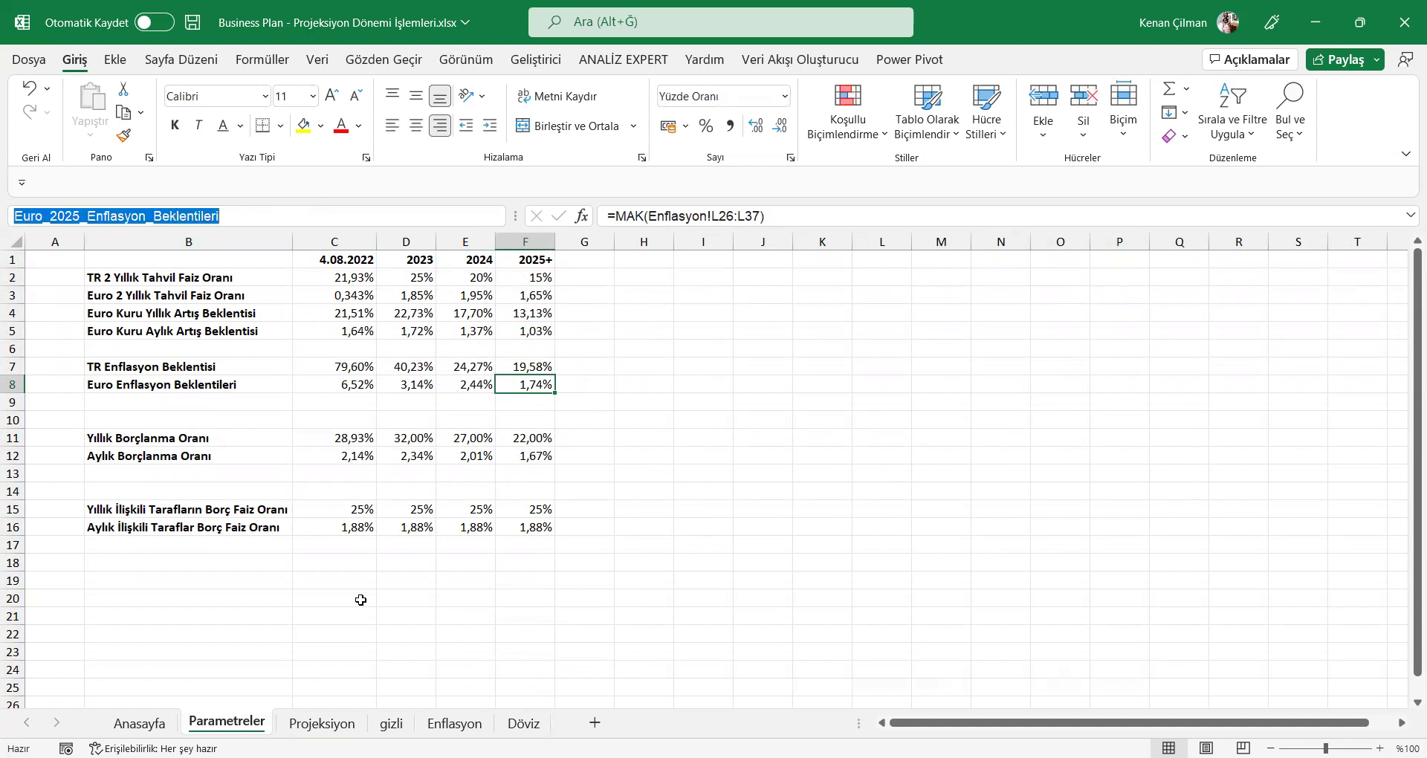
Step: On the Projeksiyon sheet, copy the BO3 total formula across row 3 for Ocak 2027 through Aralık 2065
click(322, 723)
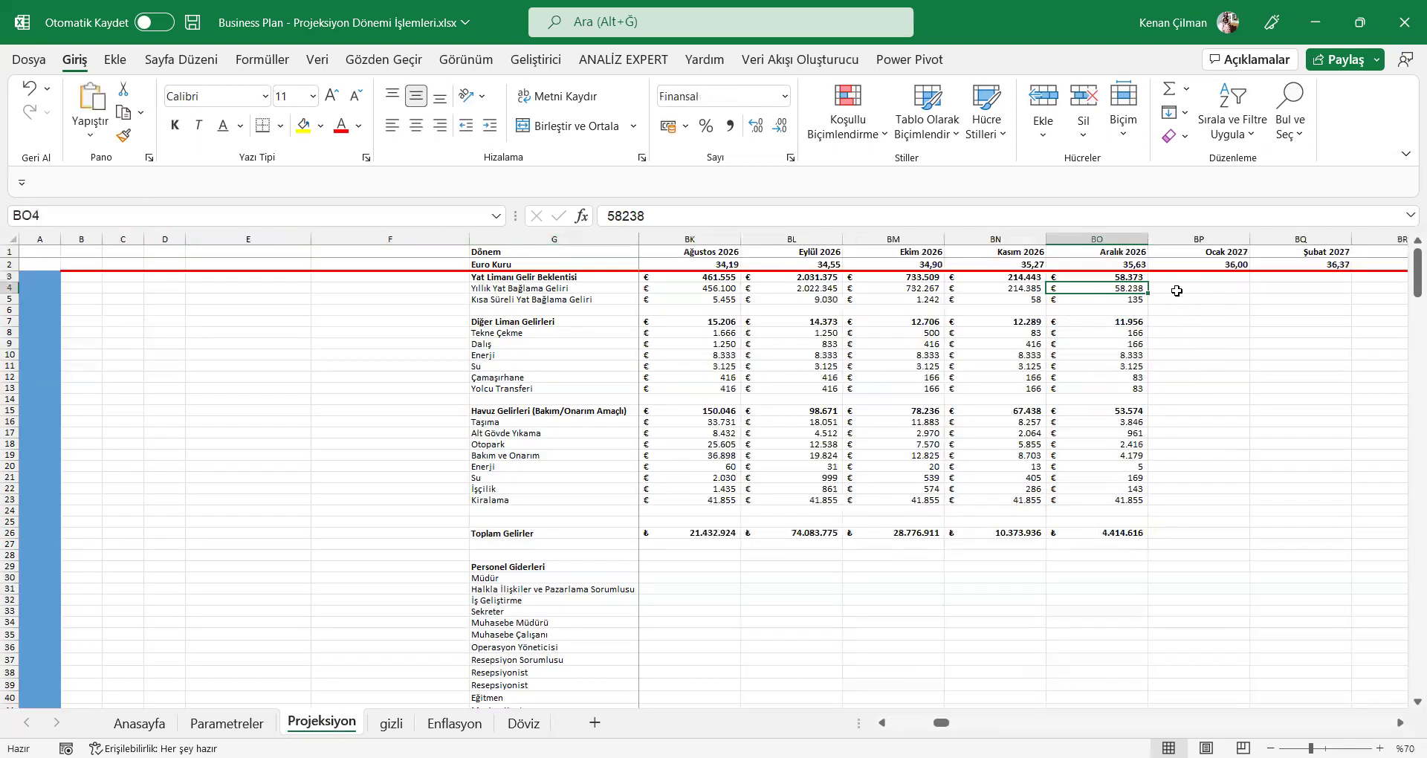
click(1143, 277)
double_click(1143, 277)
key(Escape)
key(ctrl+c)
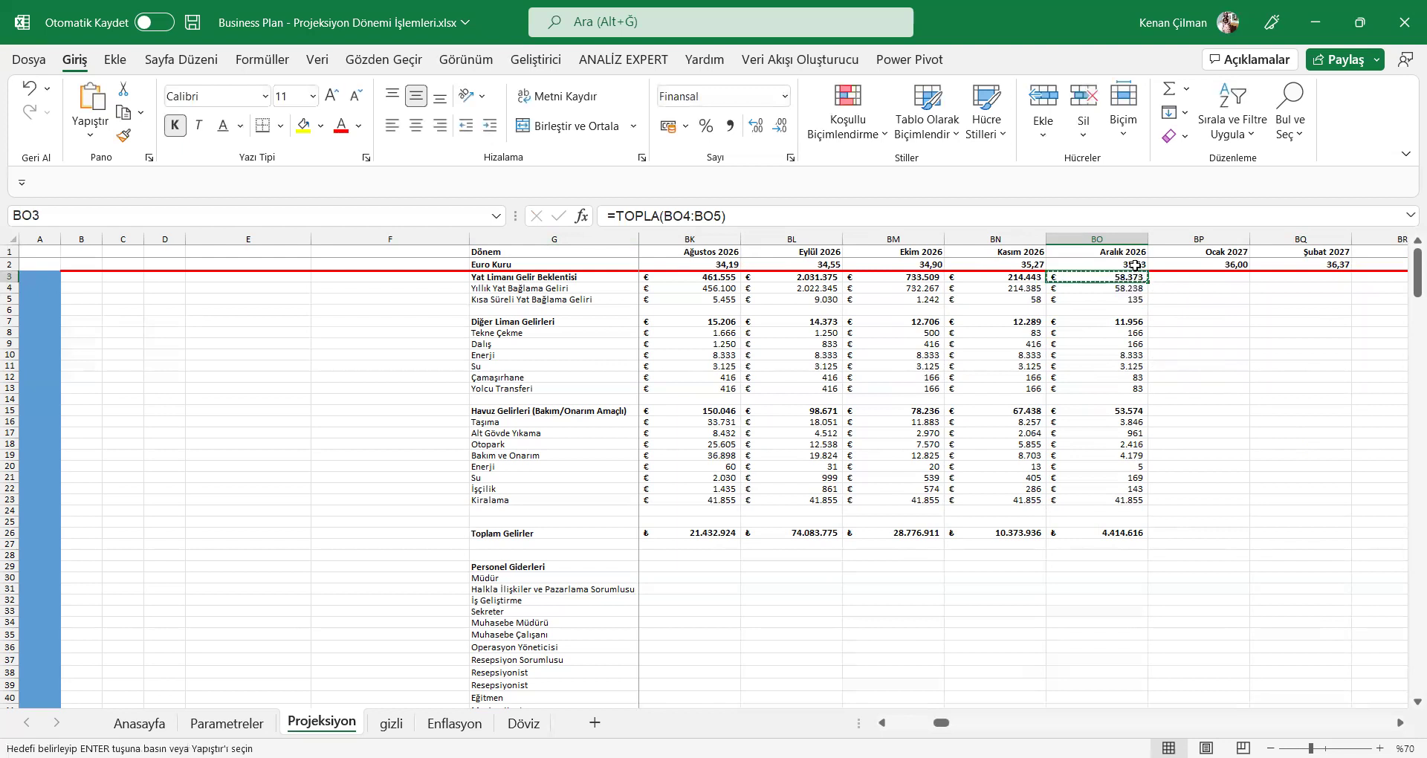
click(1142, 266)
key(ctrl+Right)
key(Down)
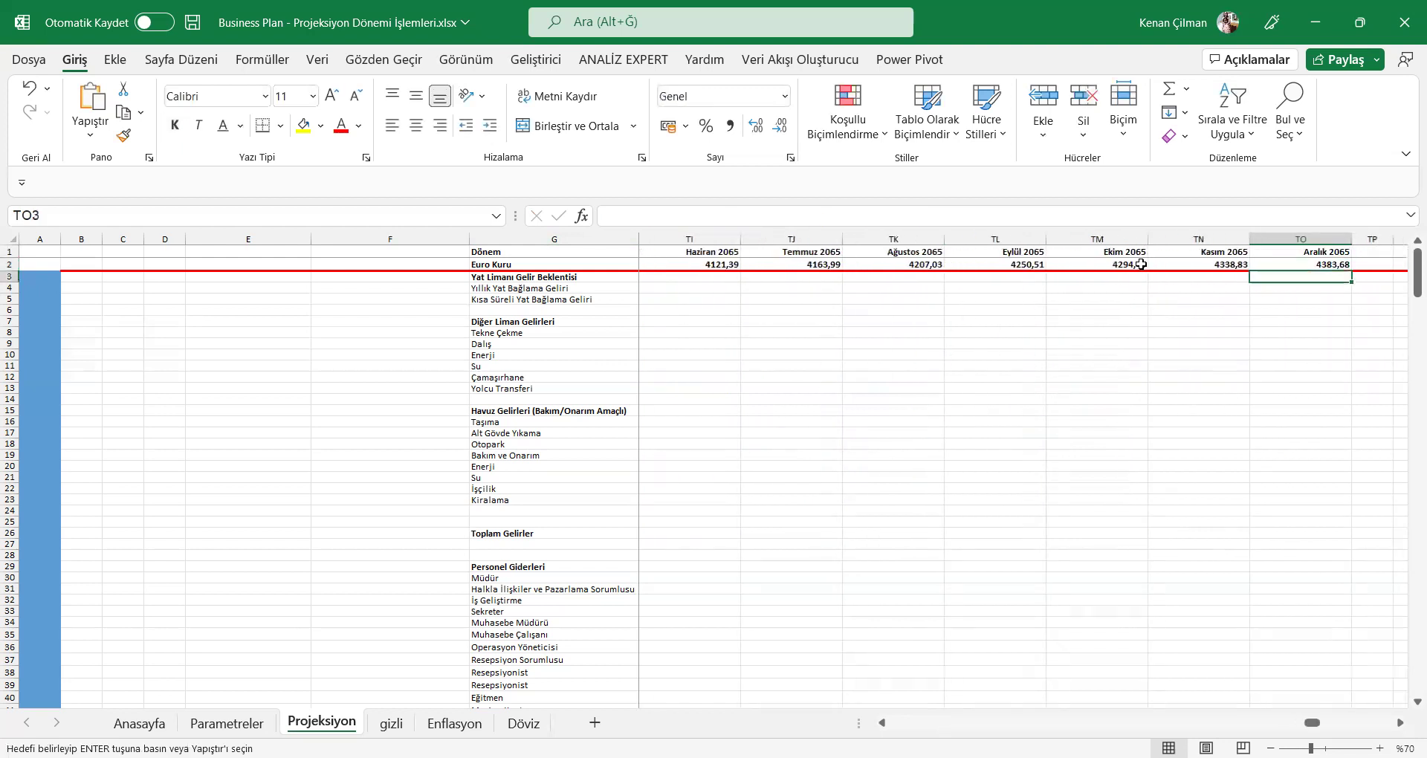
key(ctrl+shift+Left)
key(ctrl+v)
key(Left)
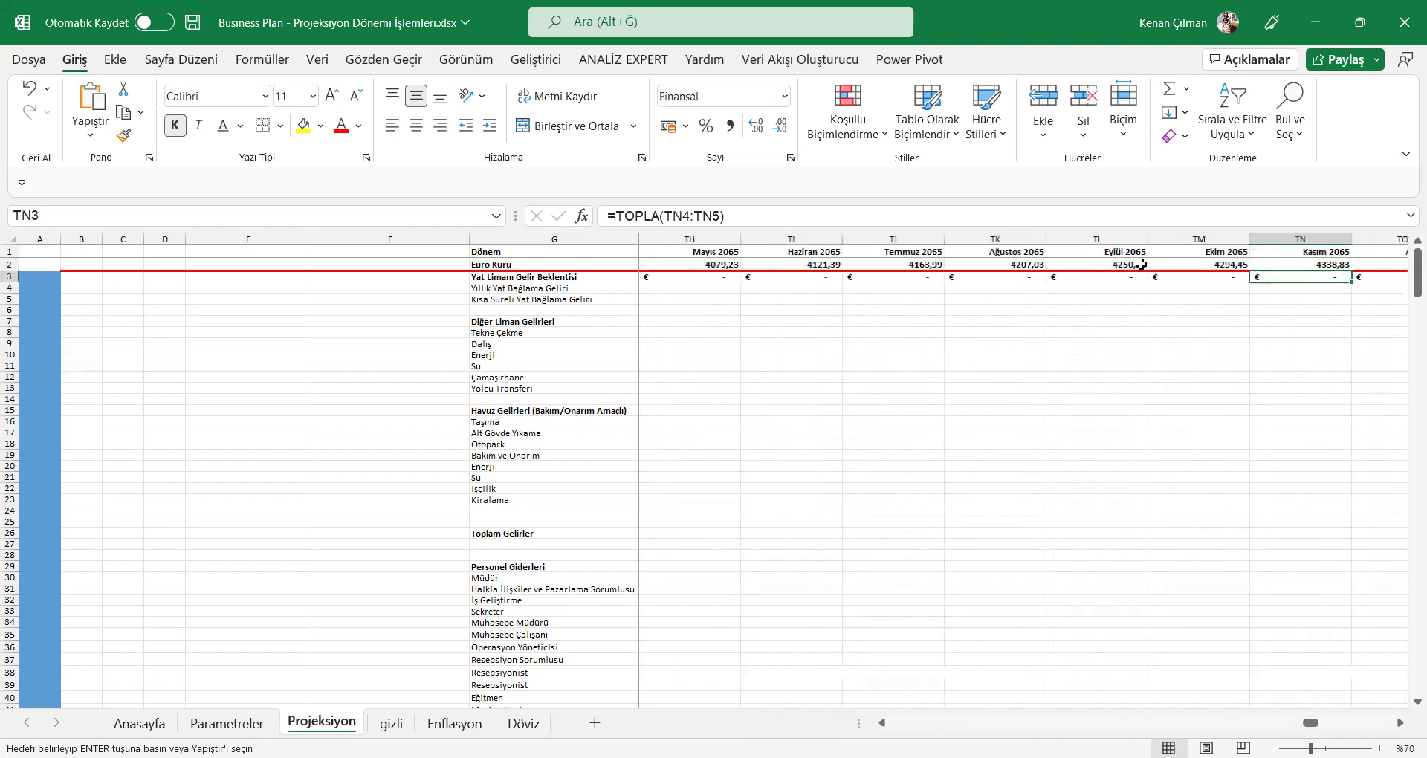
Step: Return to row 4 and inspect the Aralık 2026 Yıllık Yat Bağlama Geliri entry in BO4
key(ctrl+Left)
key(Down)
key(ctrl+Right)
key(F2)
key(Escape)
key(Right)
Step: Enter =BD4*(1+Euro_2025_Enflasyon_Beklentileri) in BP4 as the Ocak 2027 Yıllık Yat Bağlama Geliri
key(Right)
key(Right)
key(Right)
key(Left)
key(Left)
key(Left)
key(Left)
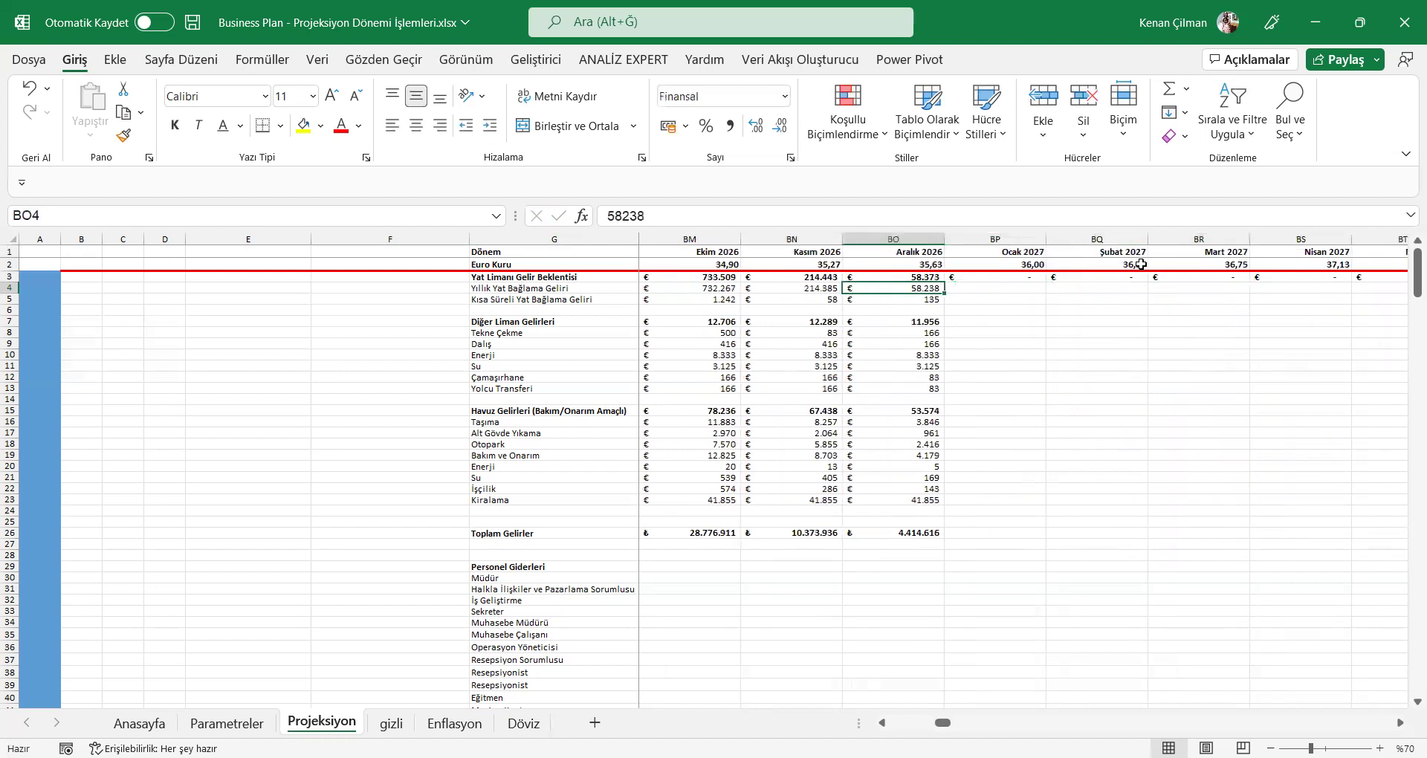
key(Right)
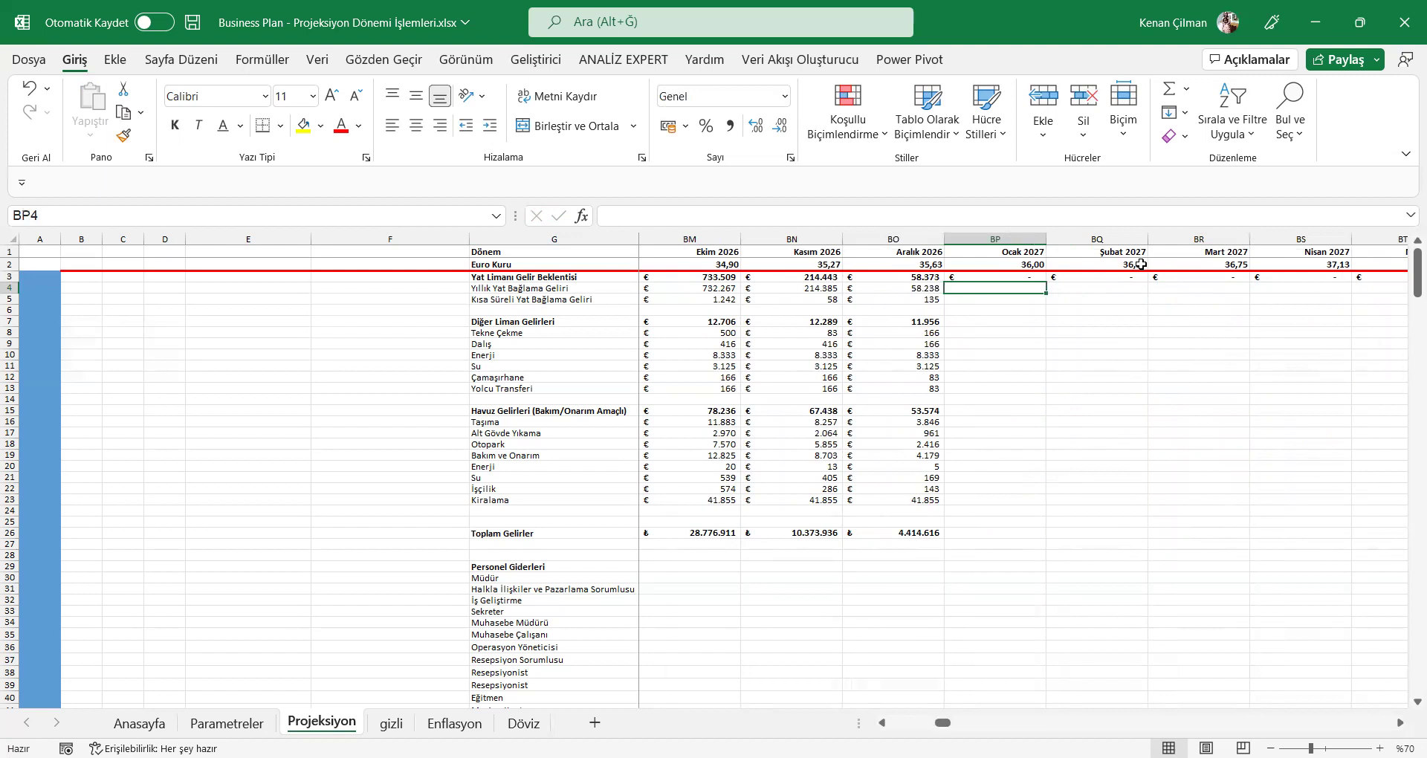
text(=)
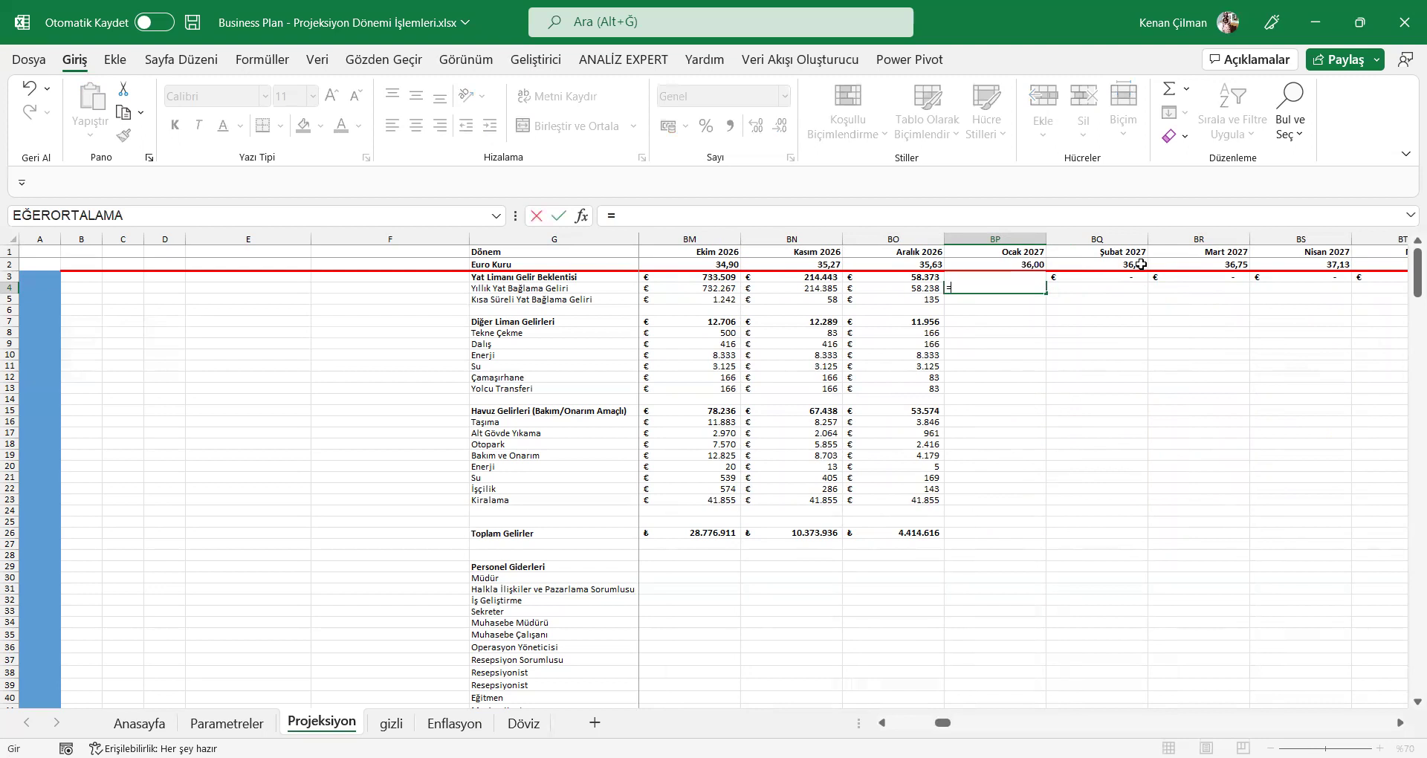
key(Left)
key(Left)
key(Left)
key(Left)
key(Left)
key(Left)
key(Left)
key(Left)
key(Left)
key(Left)
key(Left)
key(Left)
key(Left)
key(Right)
key(F2)
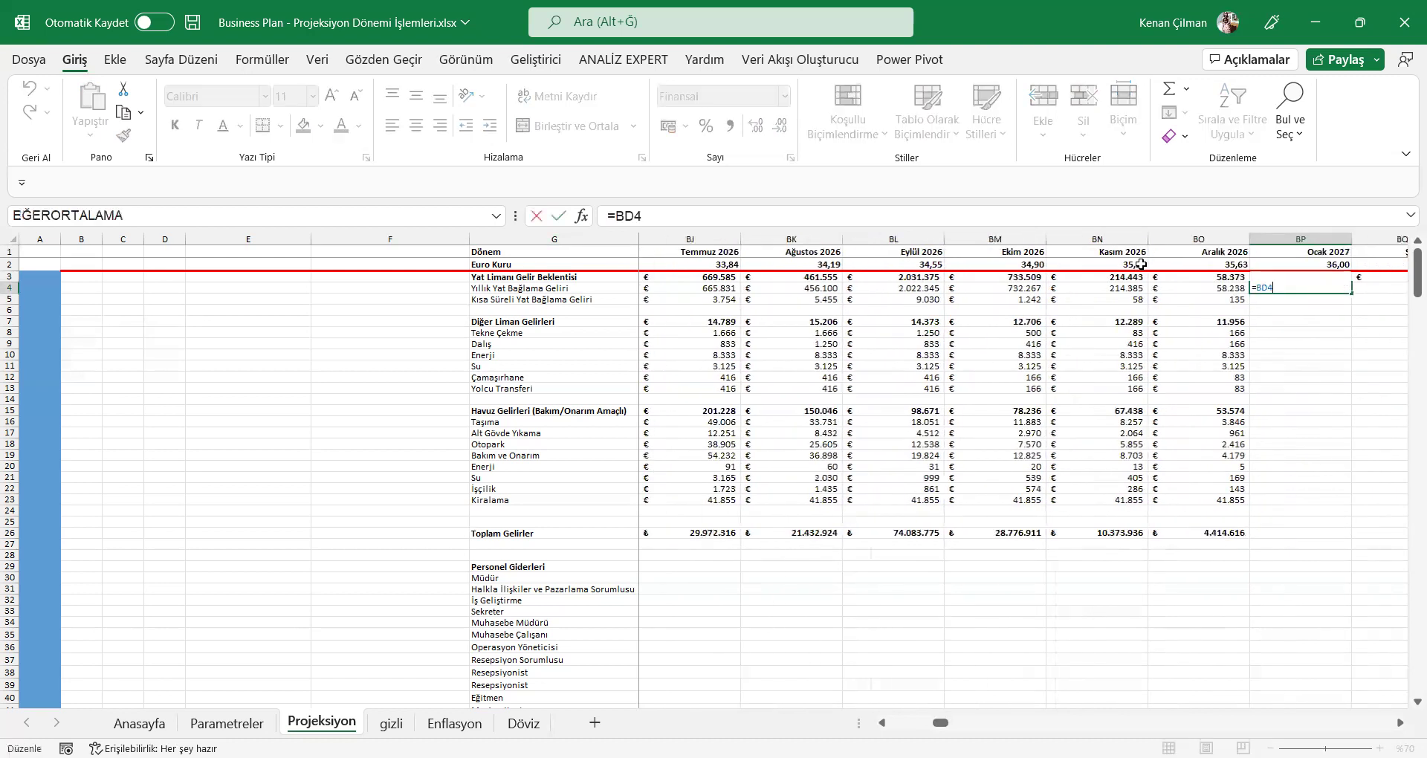
text(*)
click(221, 723)
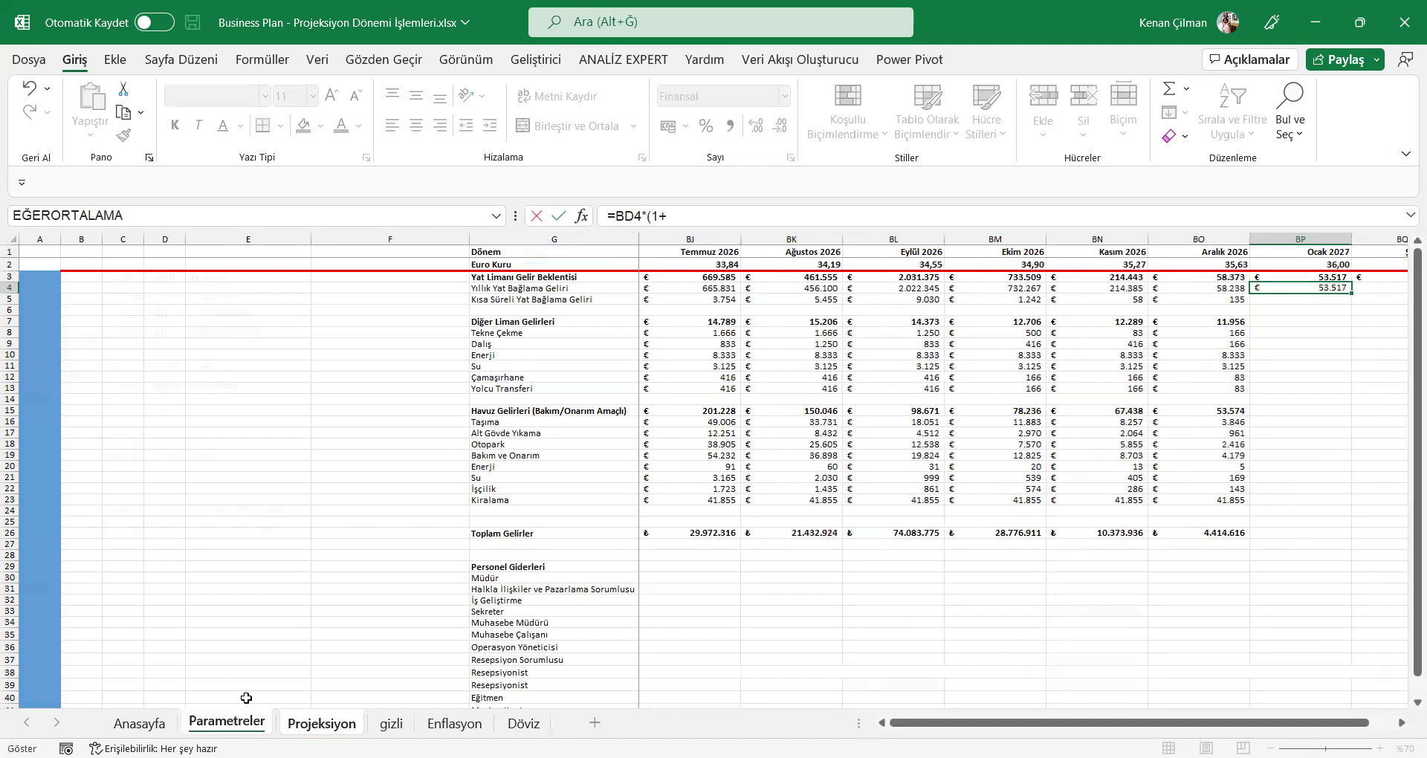
click(529, 382)
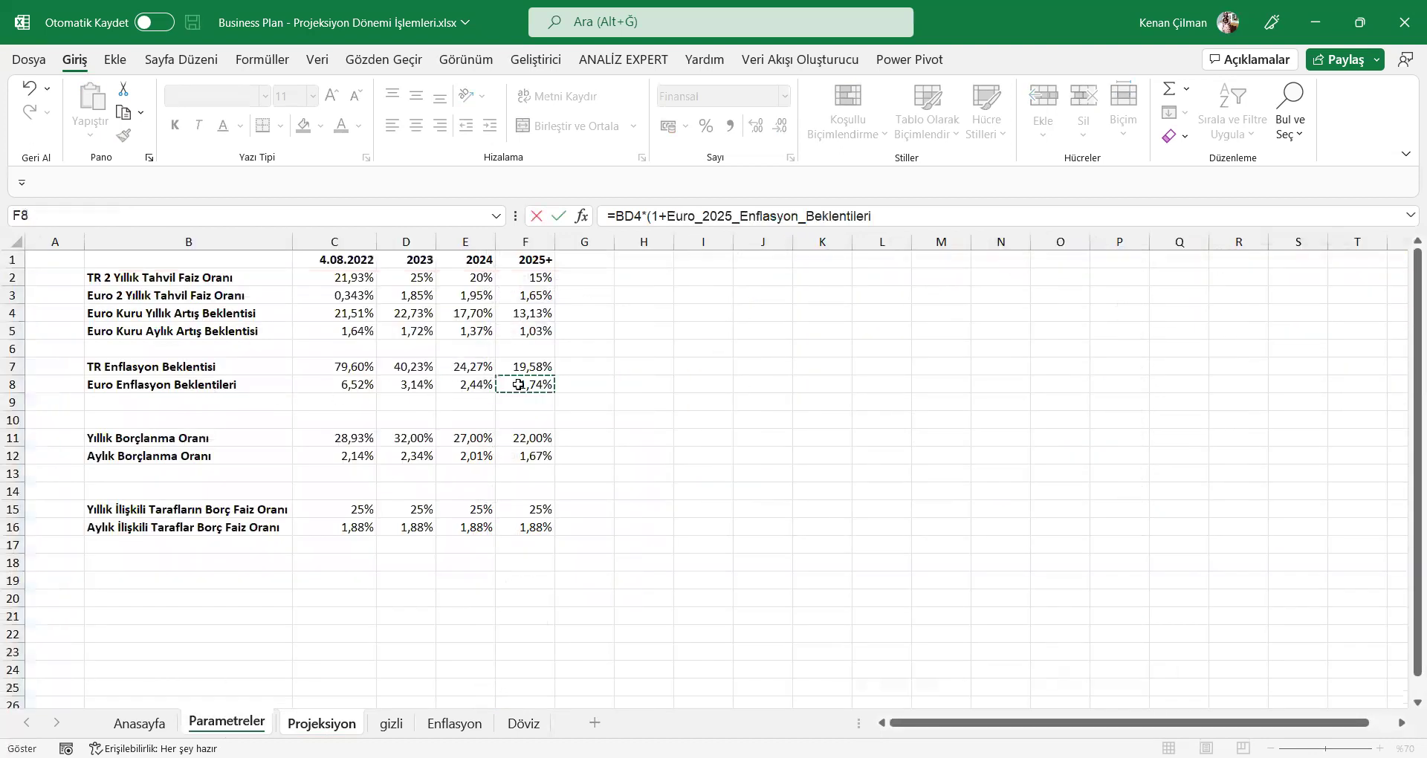
key(Return)
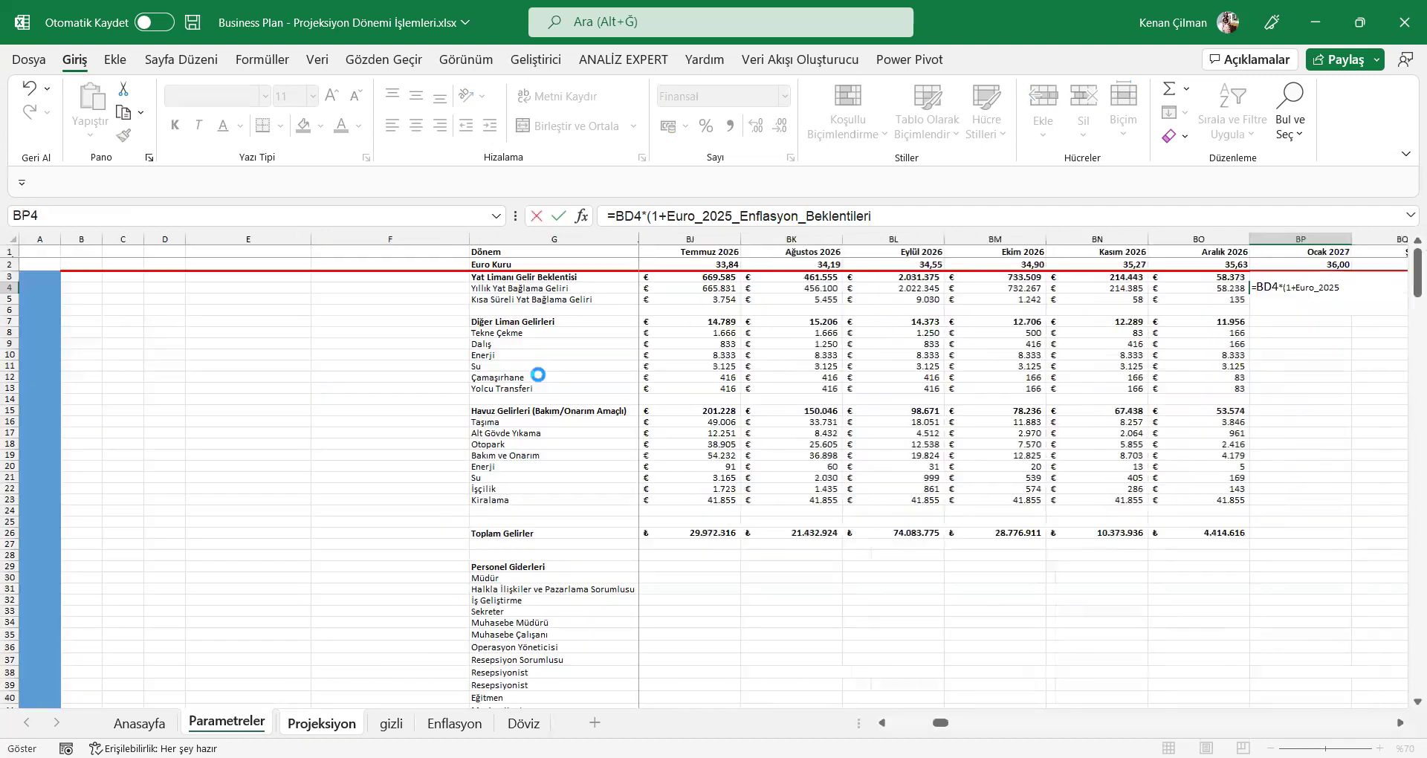
key(Return)
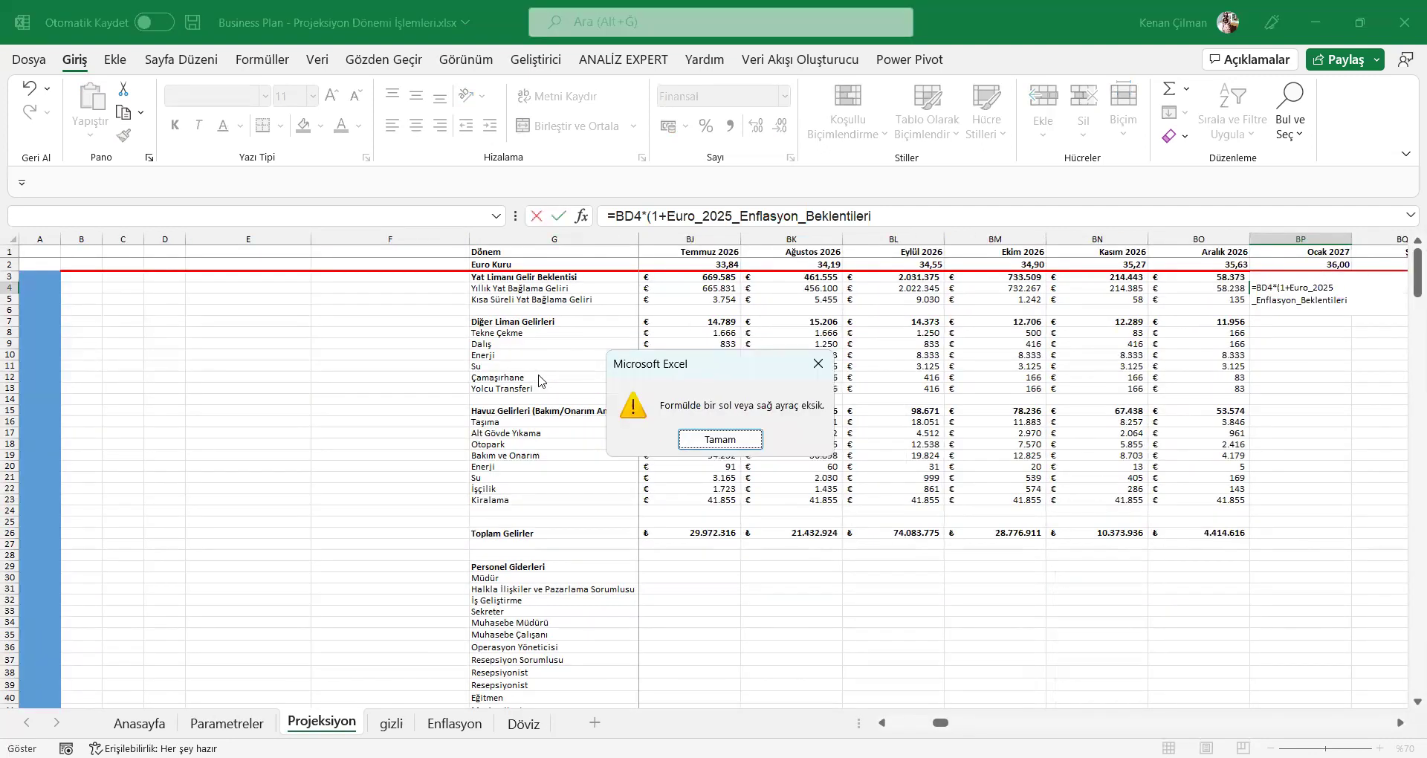
key(Return)
key(Return)
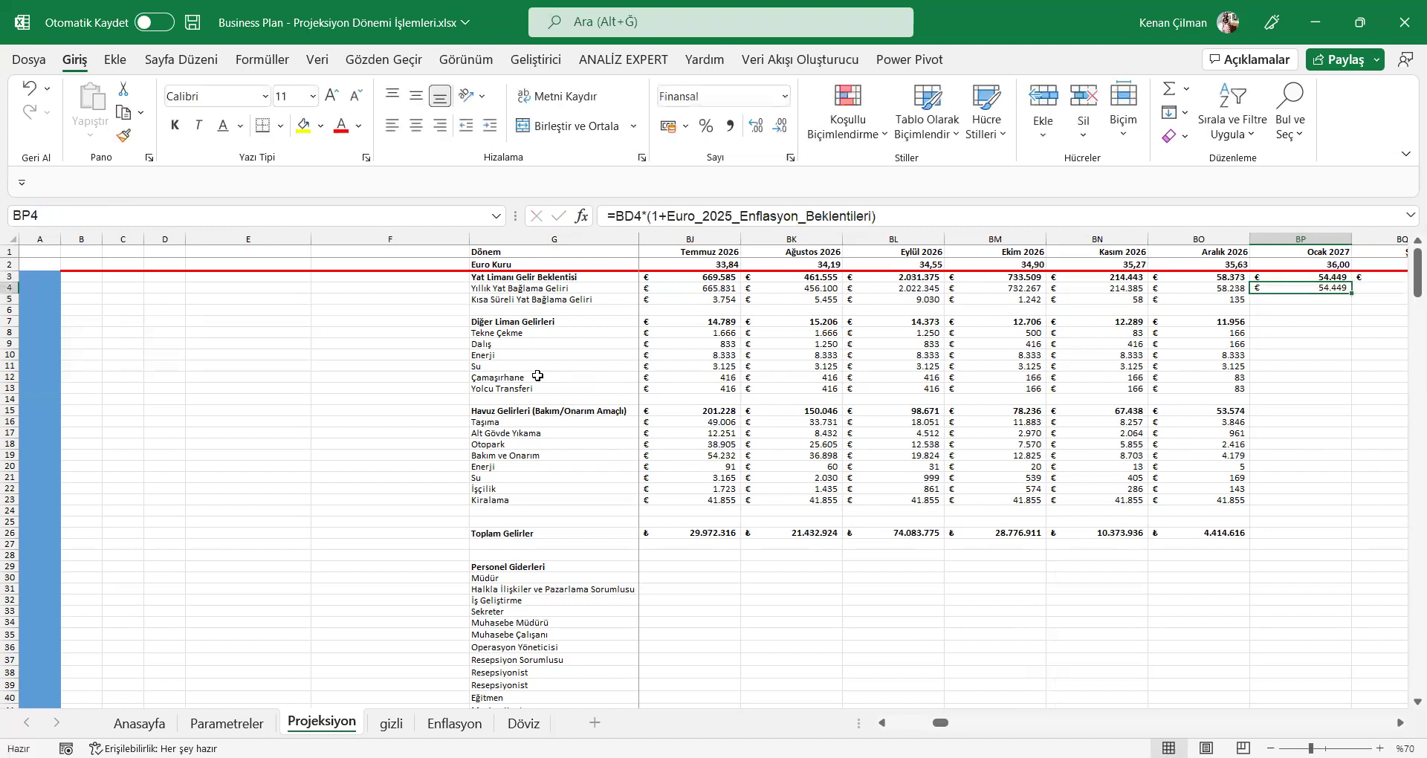
Step: Fill the BP4 formula down to Kısa Süreli Yat Bağlama Geliri in BP5 and check its Ocak 2026 reference
double_click(1186, 298)
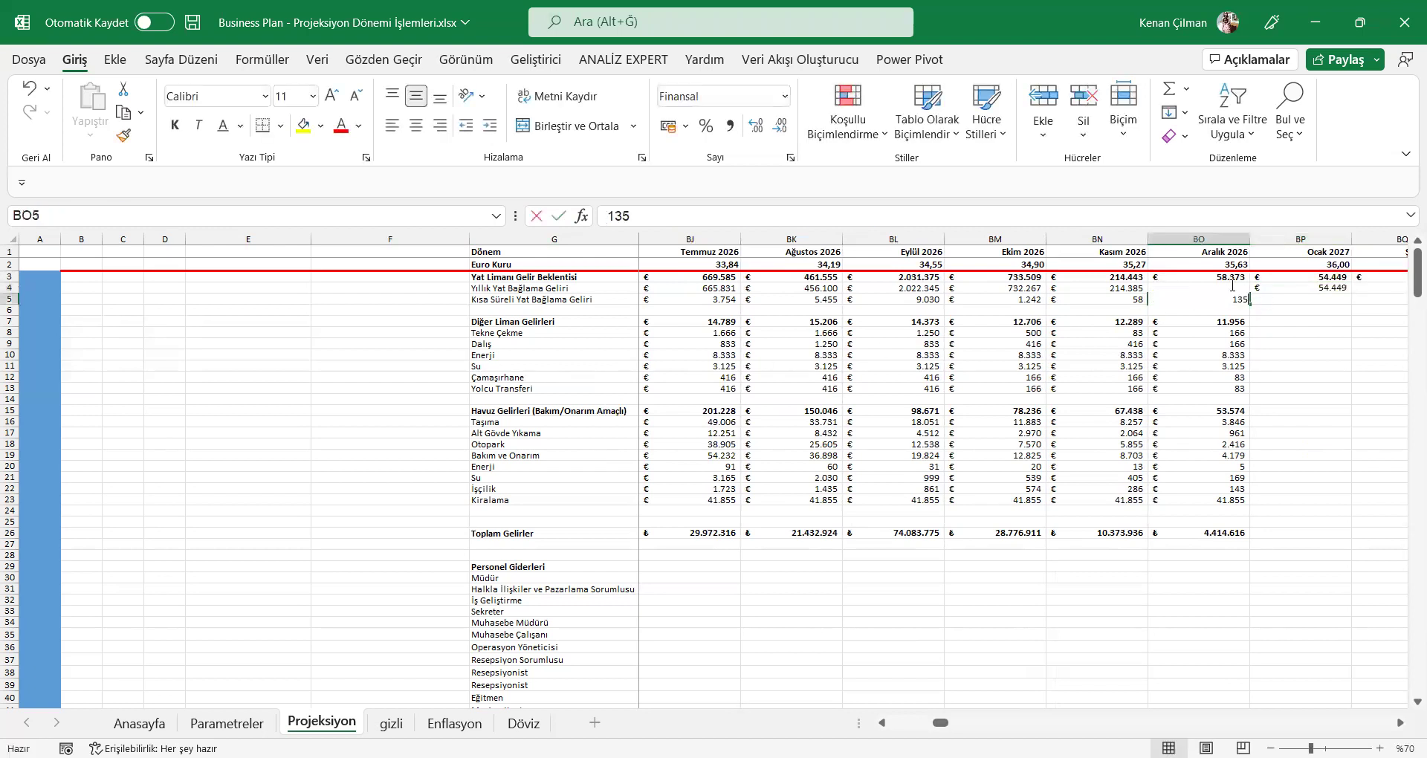
click(1301, 277)
click(1338, 288)
drag(1352, 294, 1351, 305)
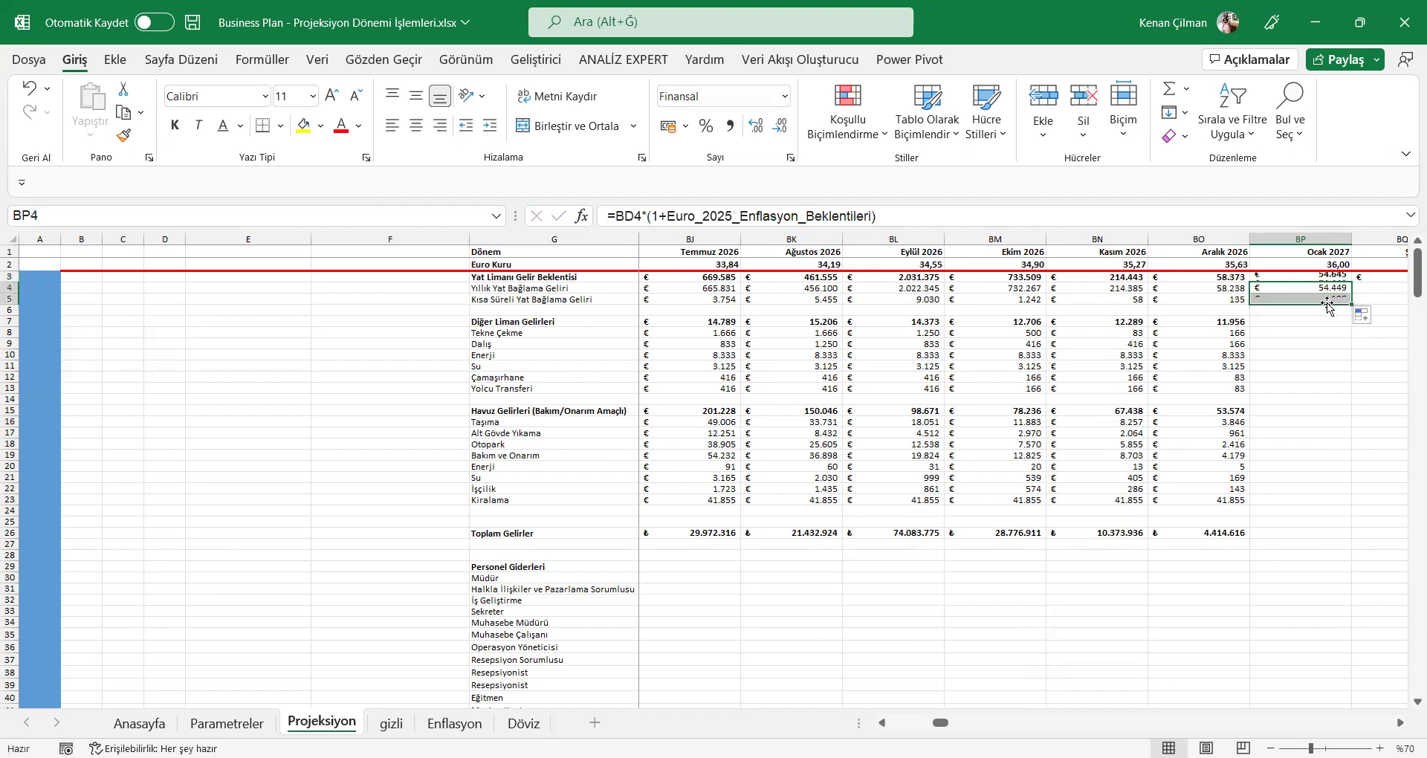
key(F2)
drag(941, 722, 934, 723)
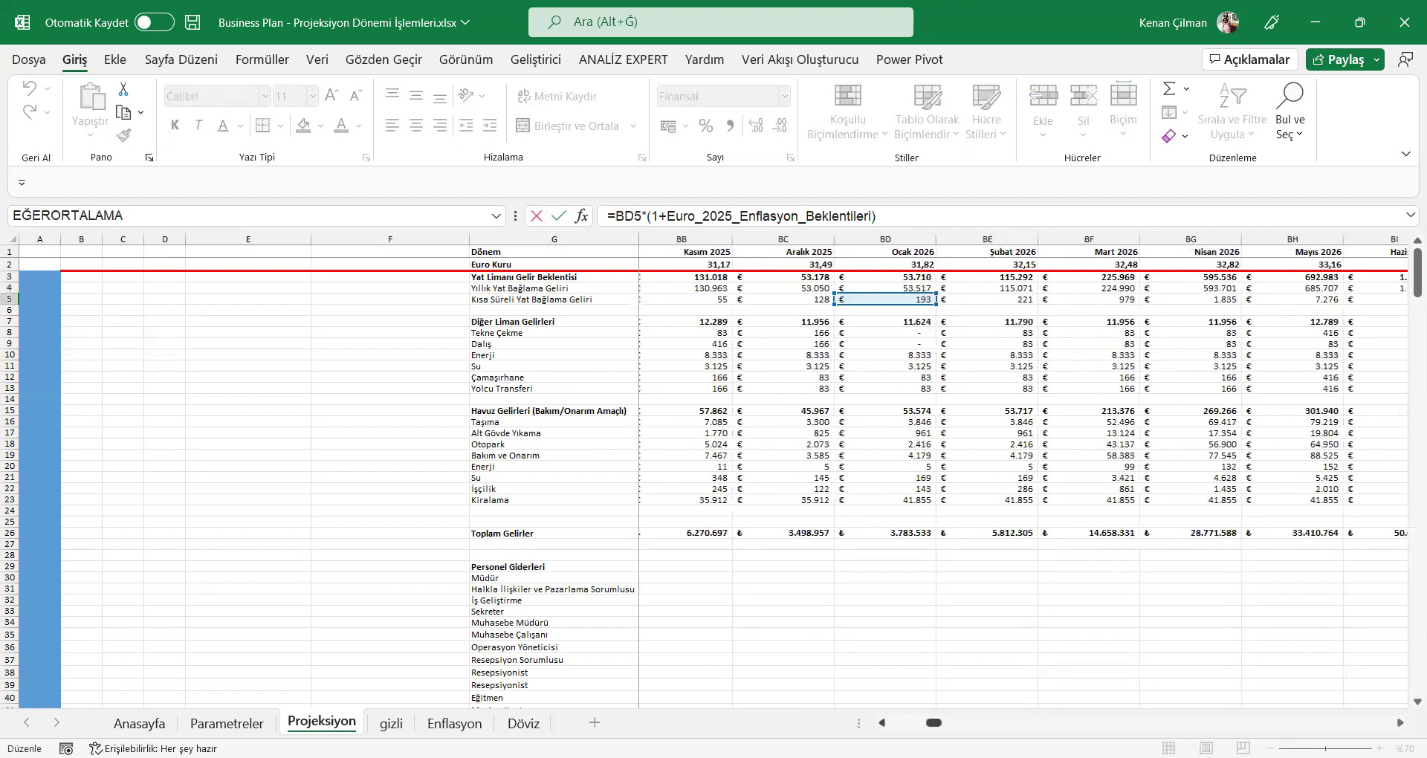
key(Tab)
Step: Extend the BP4:BP5 formulas into BQ4:BQ5 for Şubat 2027 and check which month BQ4 refers to
drag(1229, 290, 1326, 309)
double_click(1297, 292)
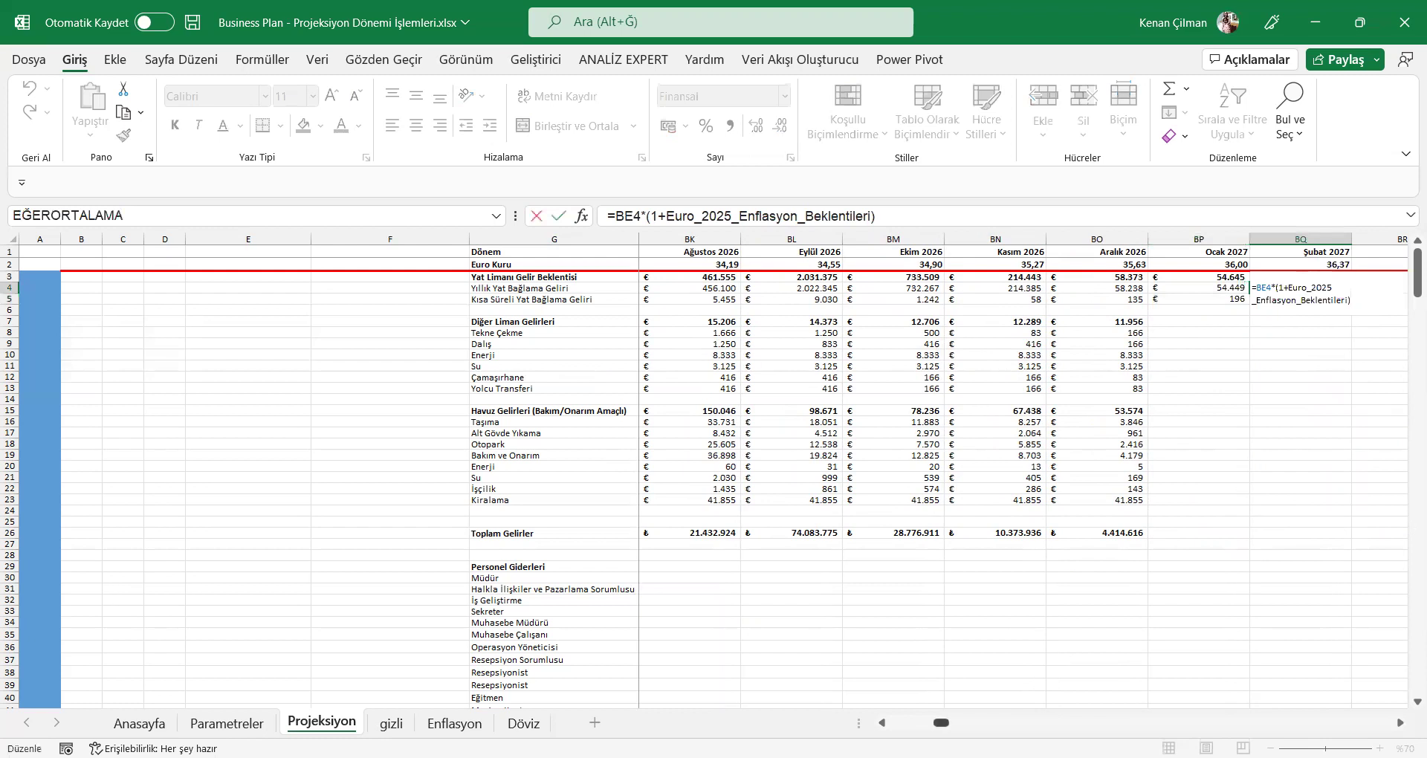
drag(878, 725, 883, 724)
key(Tab)
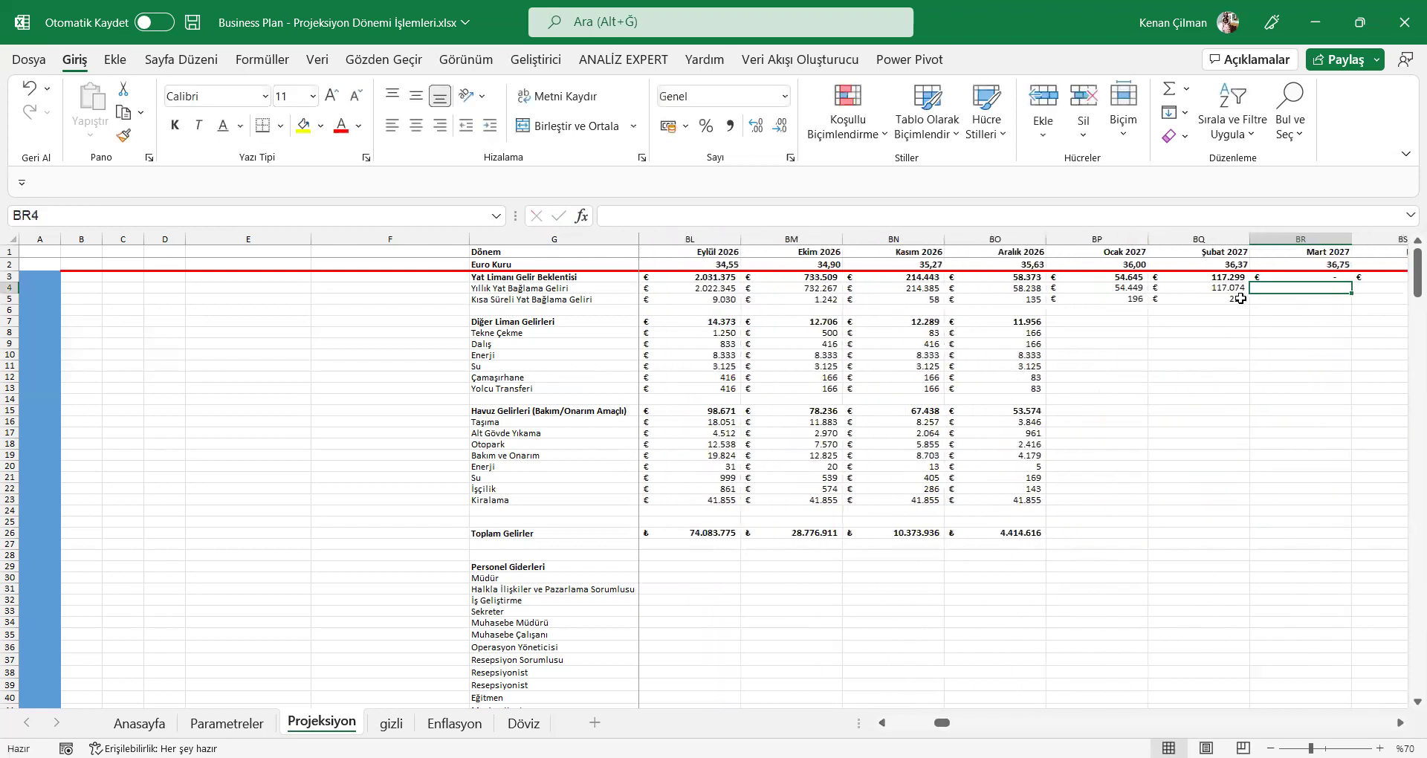
Step: Copy the BQ4:BQ5 growth formulas across rows 4 and 5 through Aralık 2065 in column TO
drag(1224, 286, 1240, 299)
key(ctrl+c)
click(1273, 277)
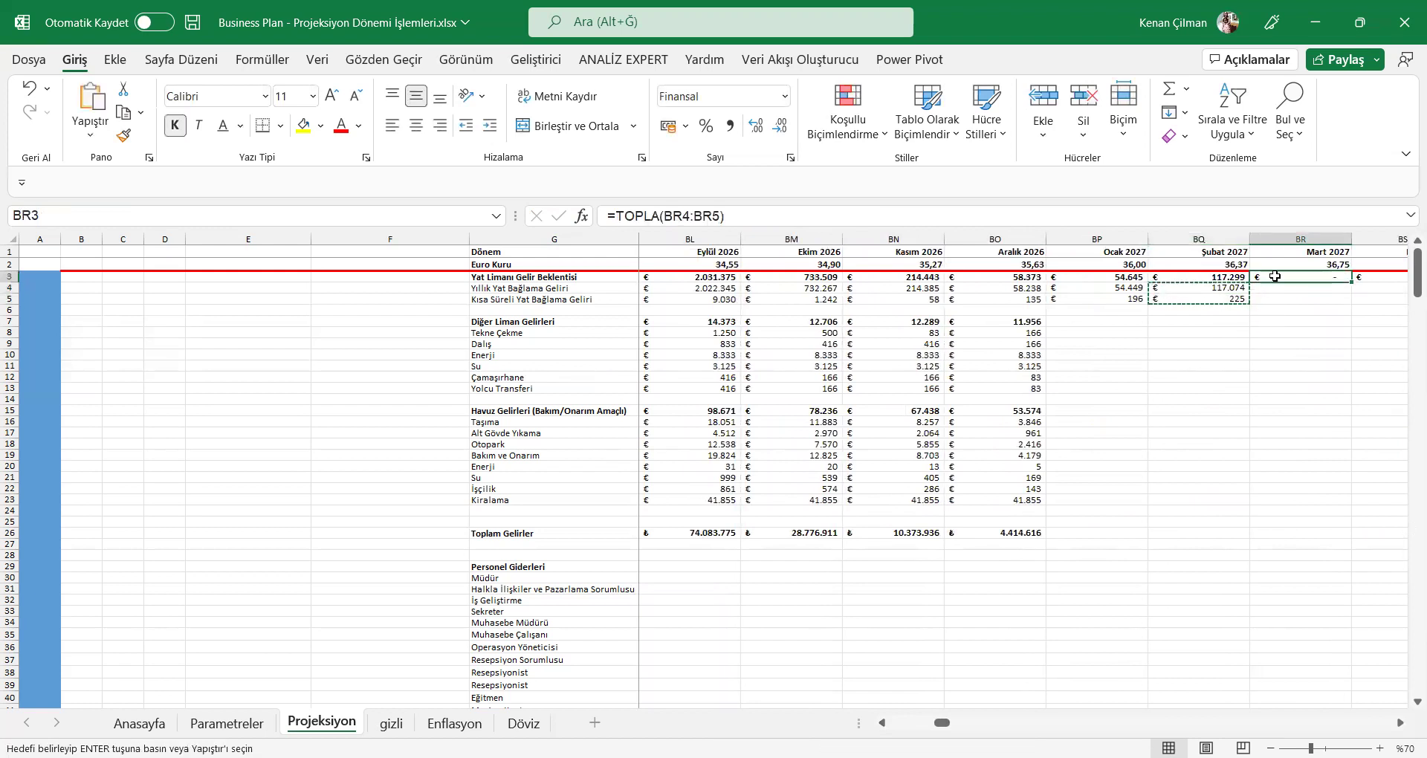
key(ctrl+Right)
key(Down)
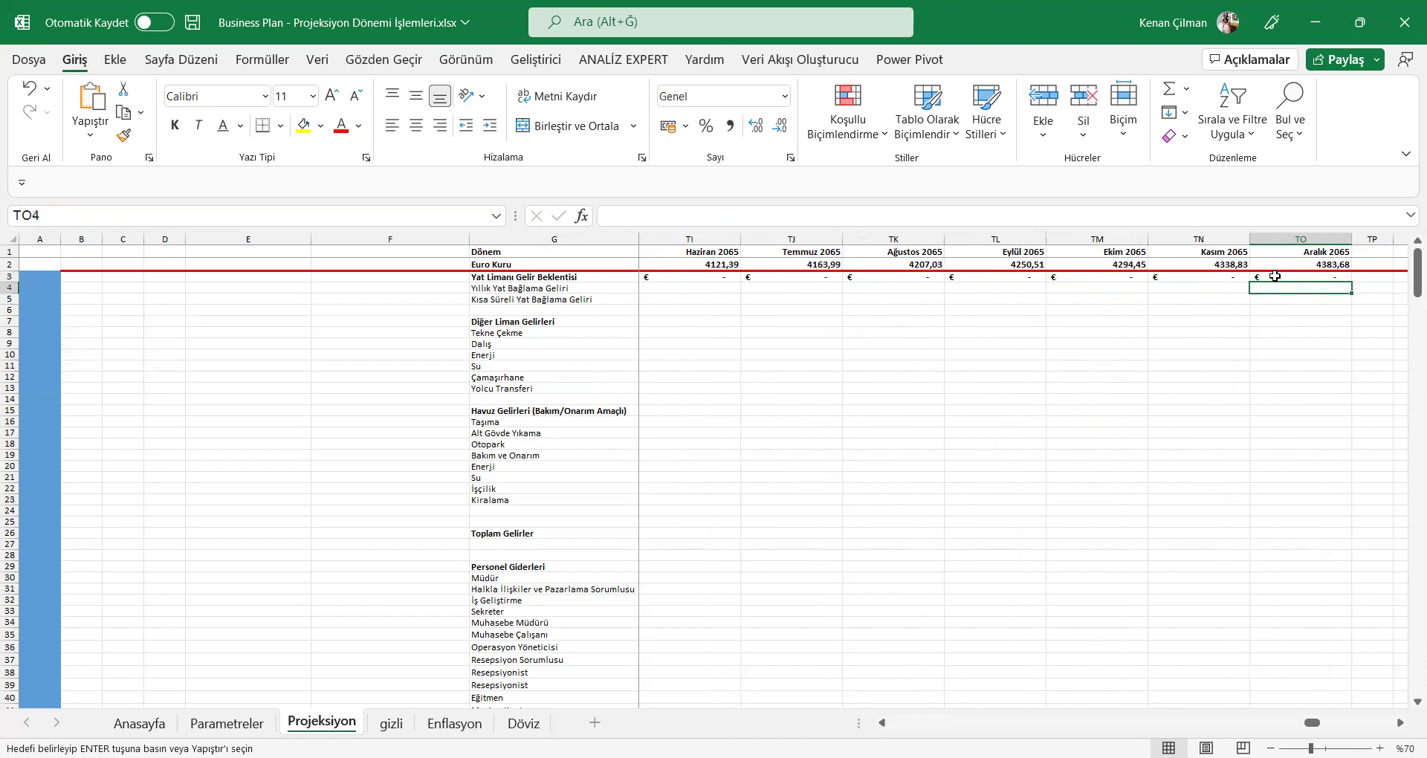
key(ctrl+v)
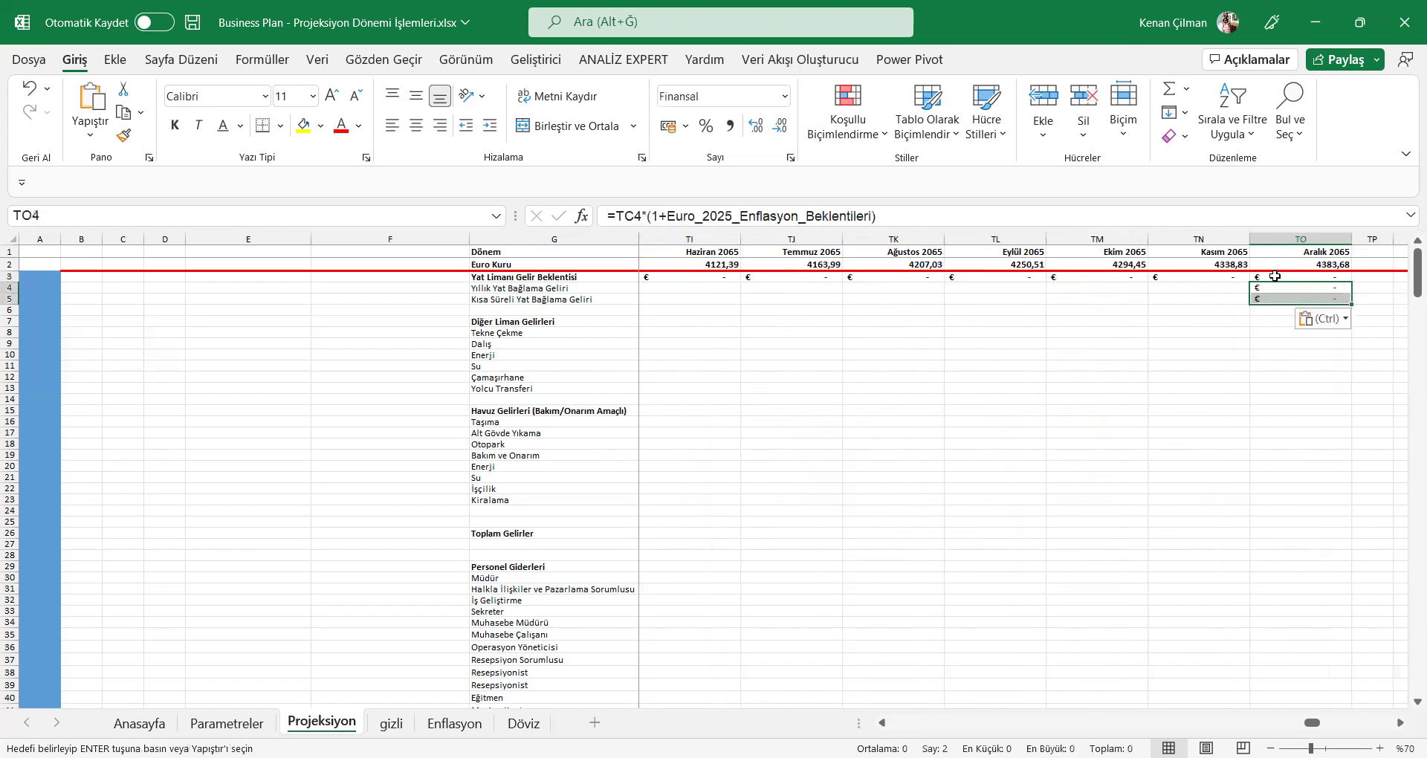
key(Left)
key(ctrl+Left)
Step: Check the prior-year reference of the Aralık 2065 Yıllık Yat Bağlama Geliri formula in TO4
key(ctrl+Right)
key(F2)
key(Escape)
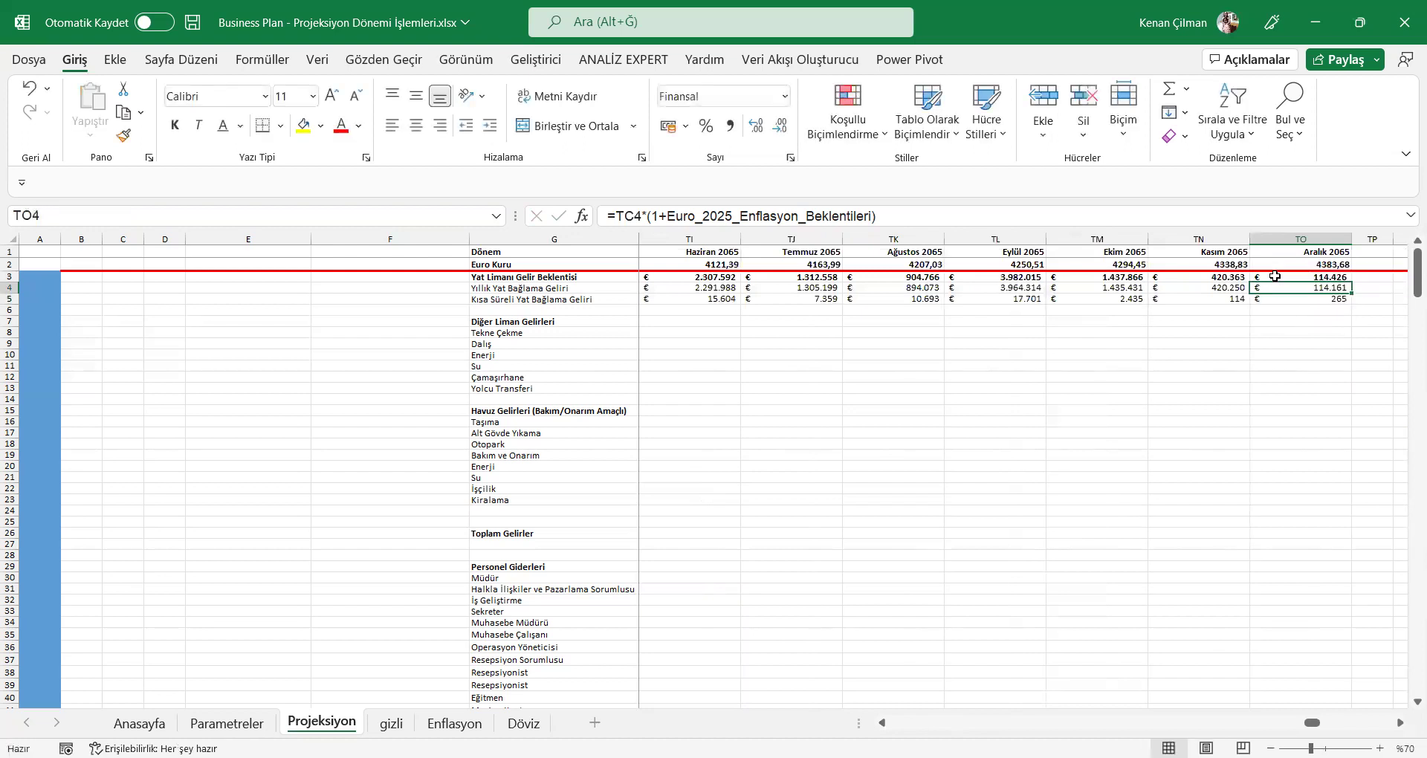
key(F2)
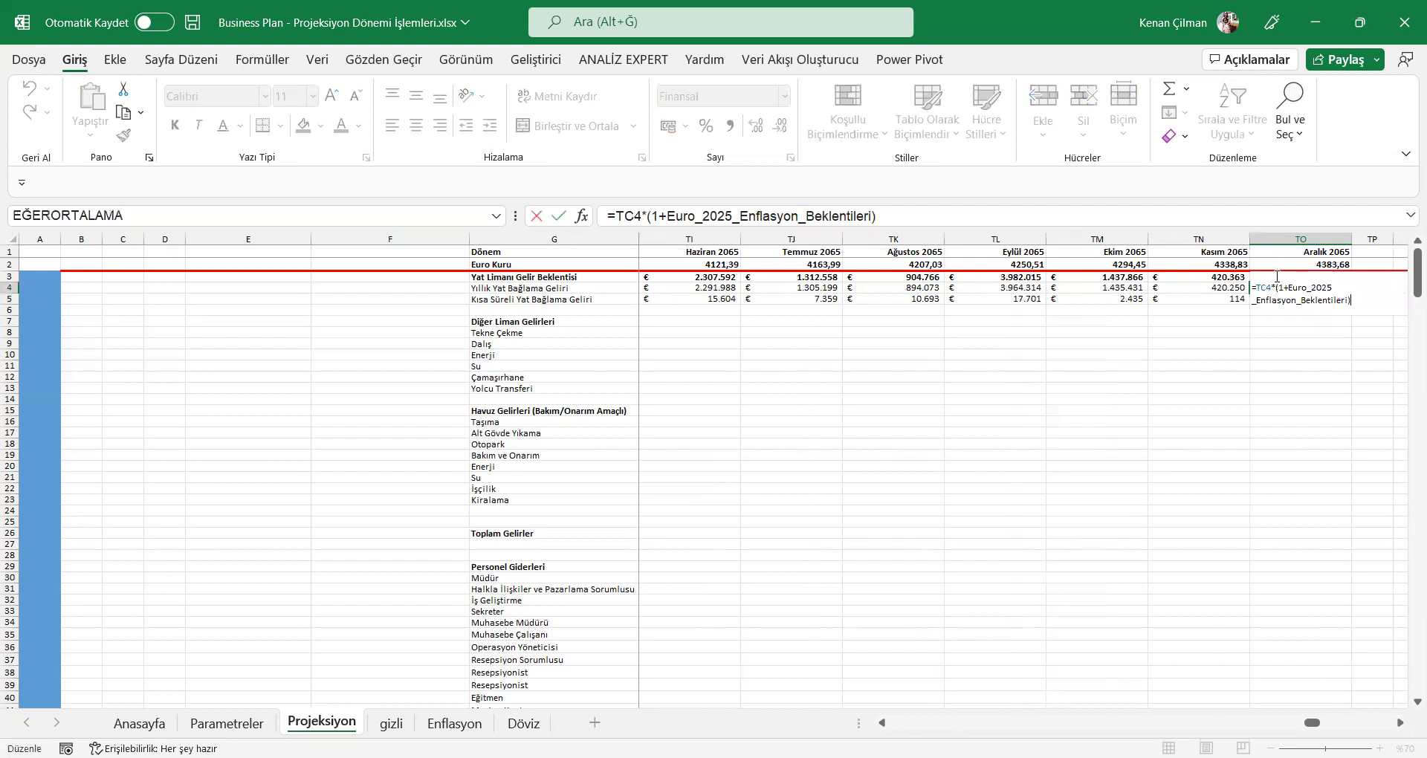
drag(883, 722, 885, 725)
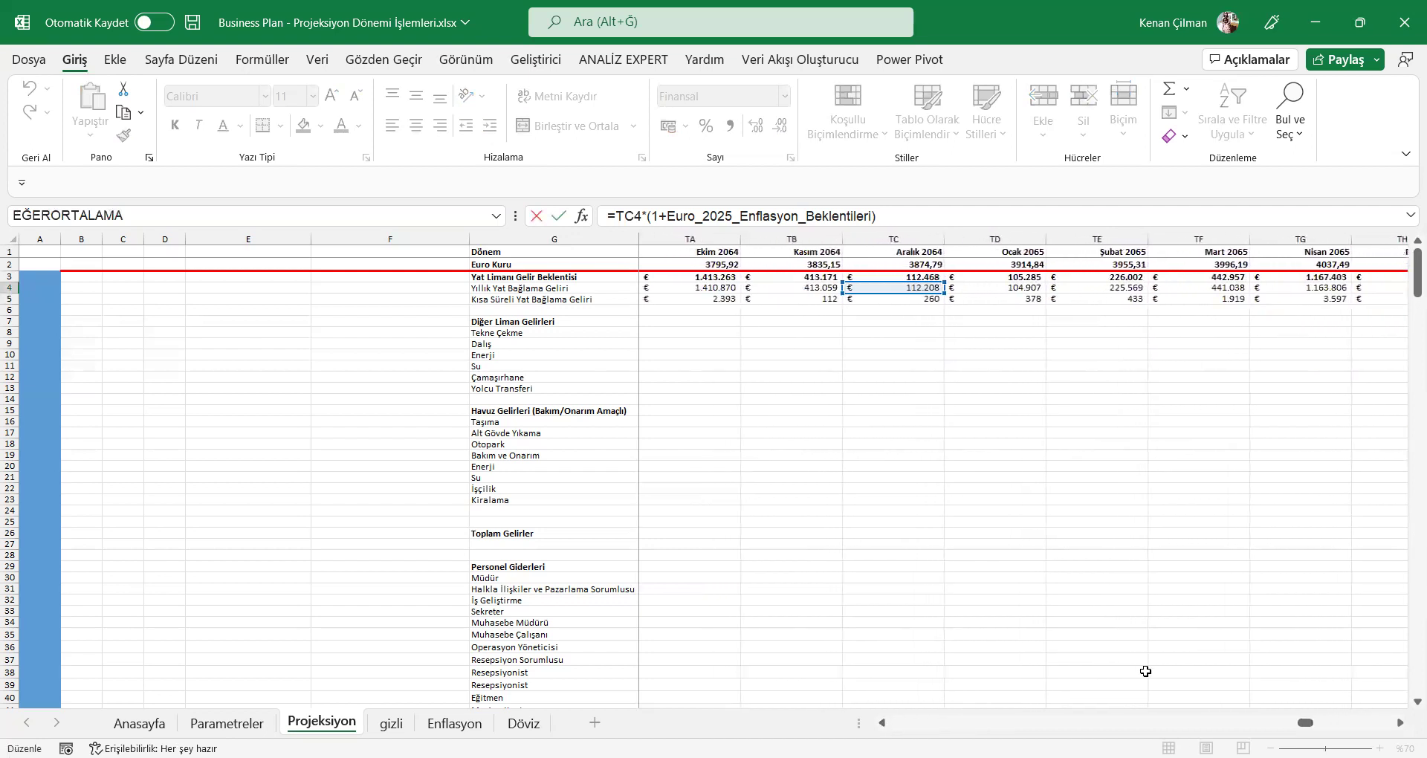
key(Return)
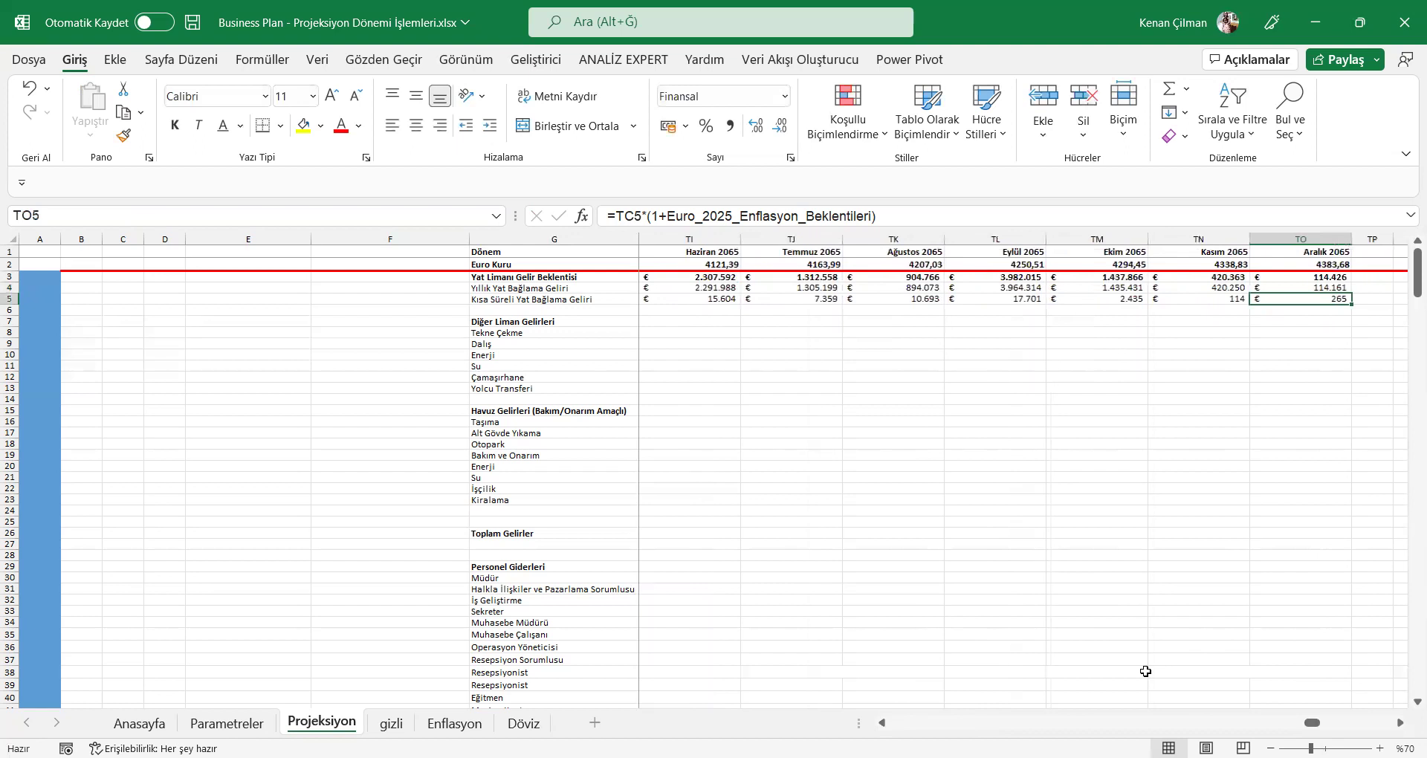
Step: Return to the Aralık 2026 column and inspect the Diğer Liman Gelirleri entries in BO8:BO13
key(Down)
key(ctrl+Left)
key(Down)
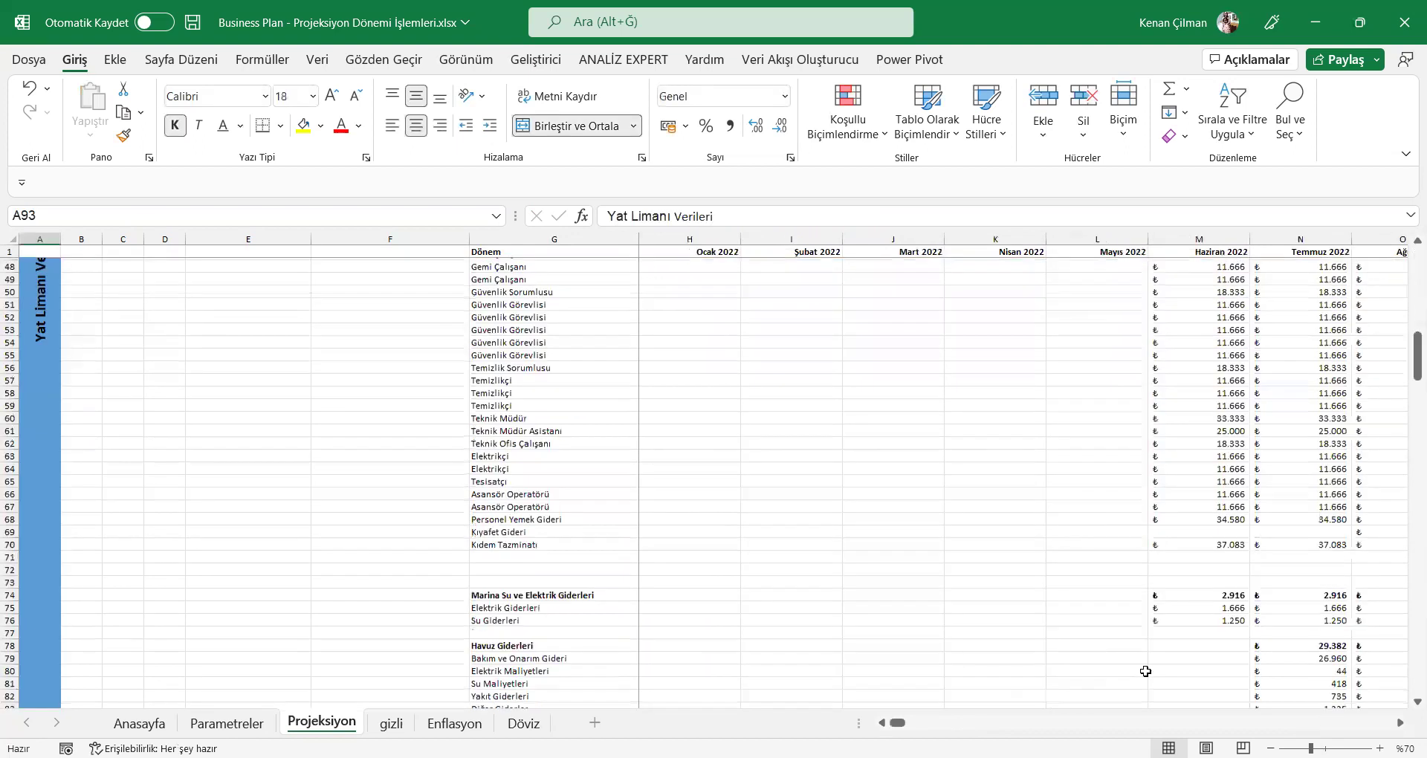
key(Up)
key(Up)
key(Right)
key(Right)
key(Right)
key(Right)
key(Right)
key(Right)
key(Right)
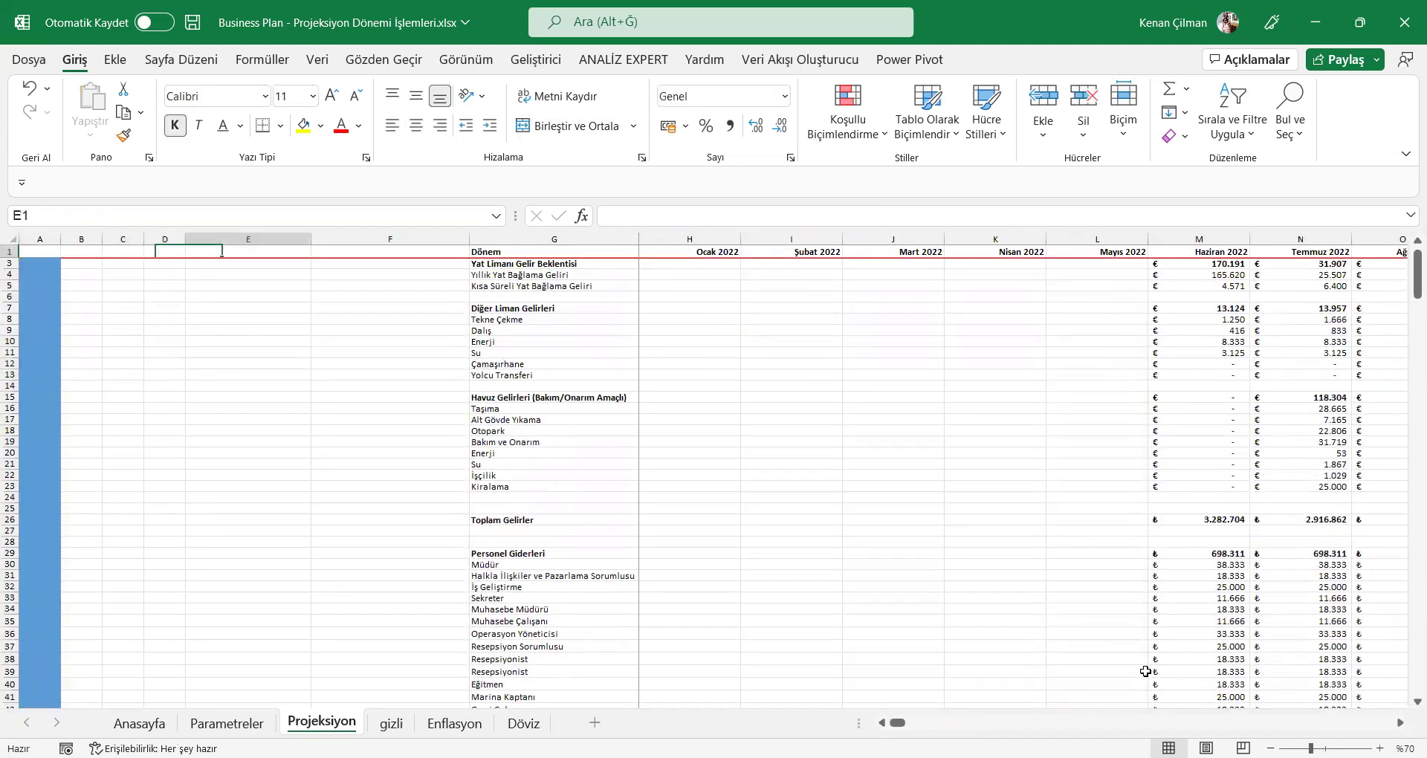
key(Down)
key(Down)
key(Down)
key(Down)
key(Down)
key(Down)
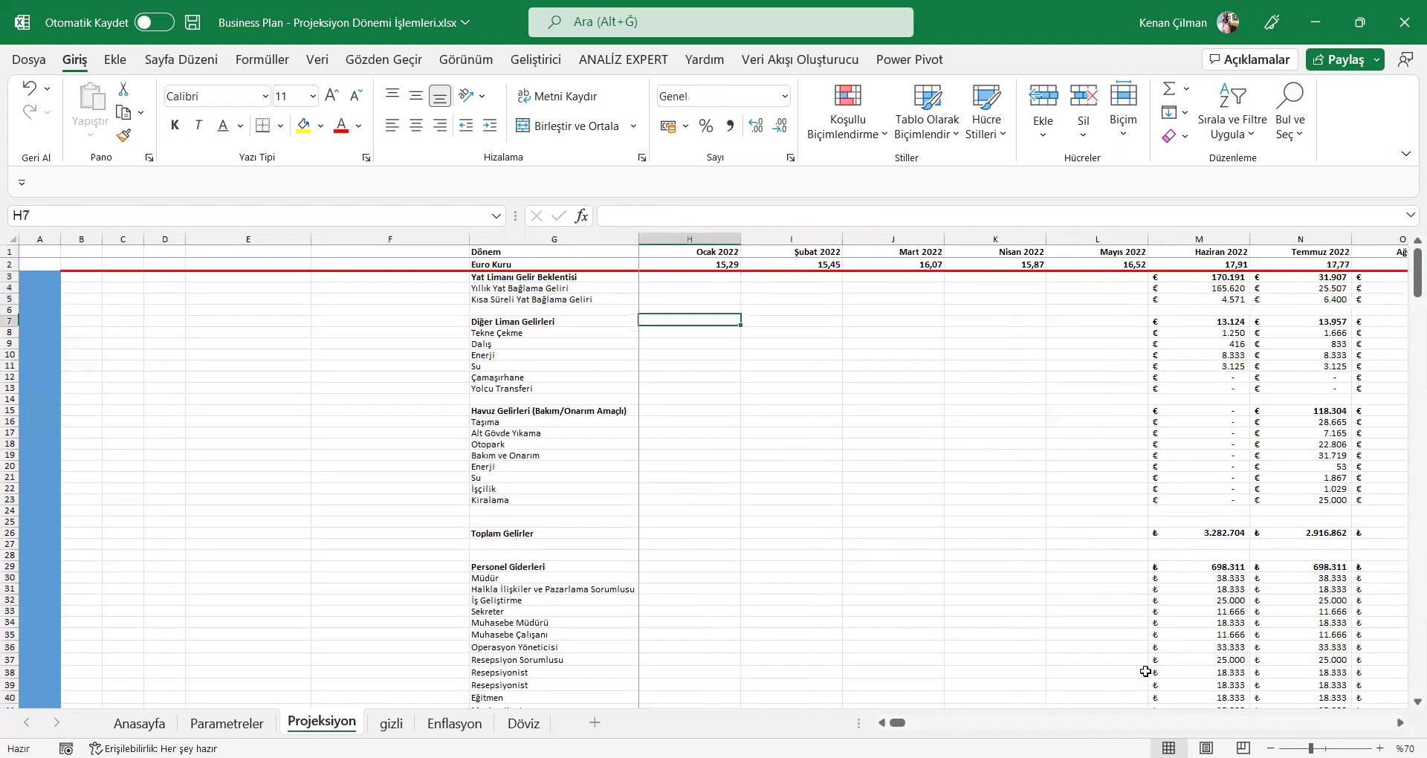
key(ctrl+Right)
key(Right)
key(Right)
key(ctrl+Right)
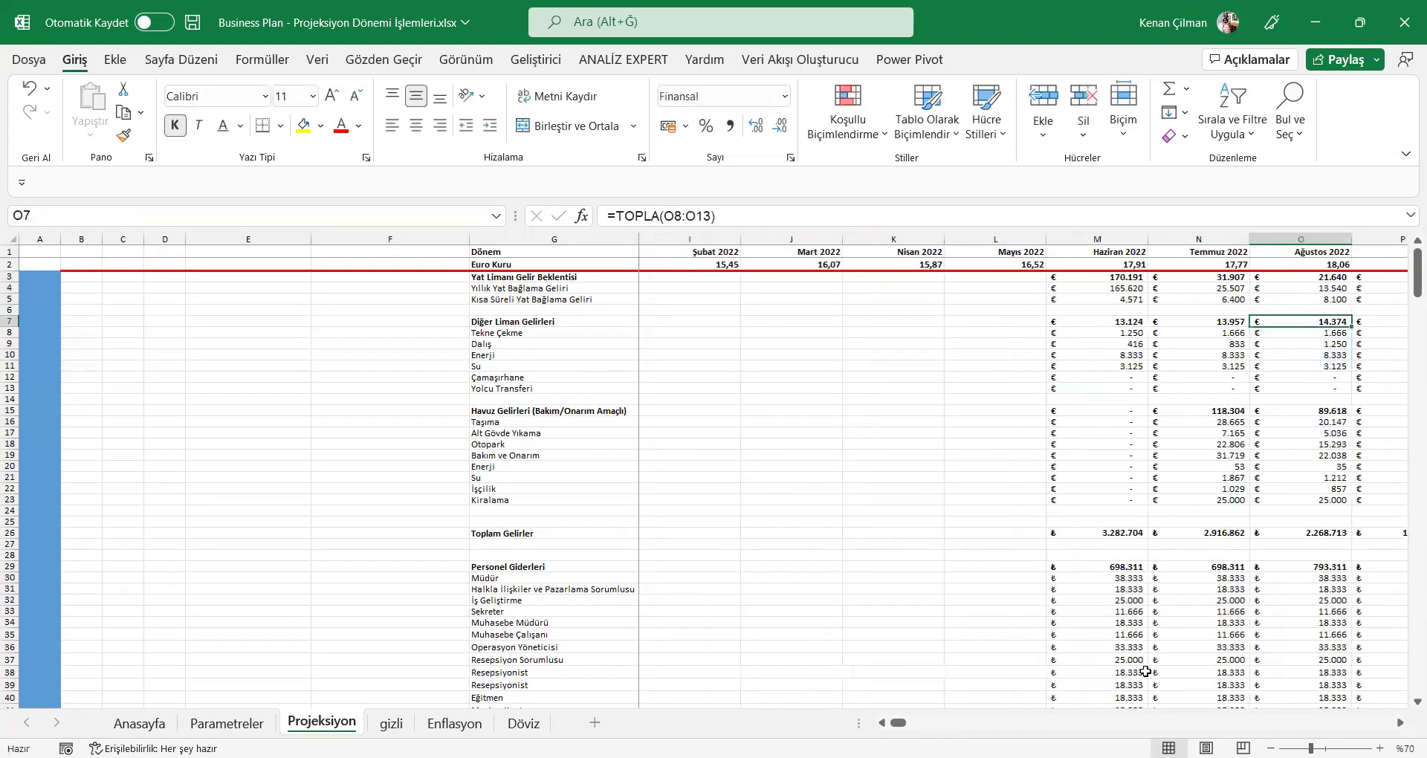
key(Down)
key(Down)
key(Down)
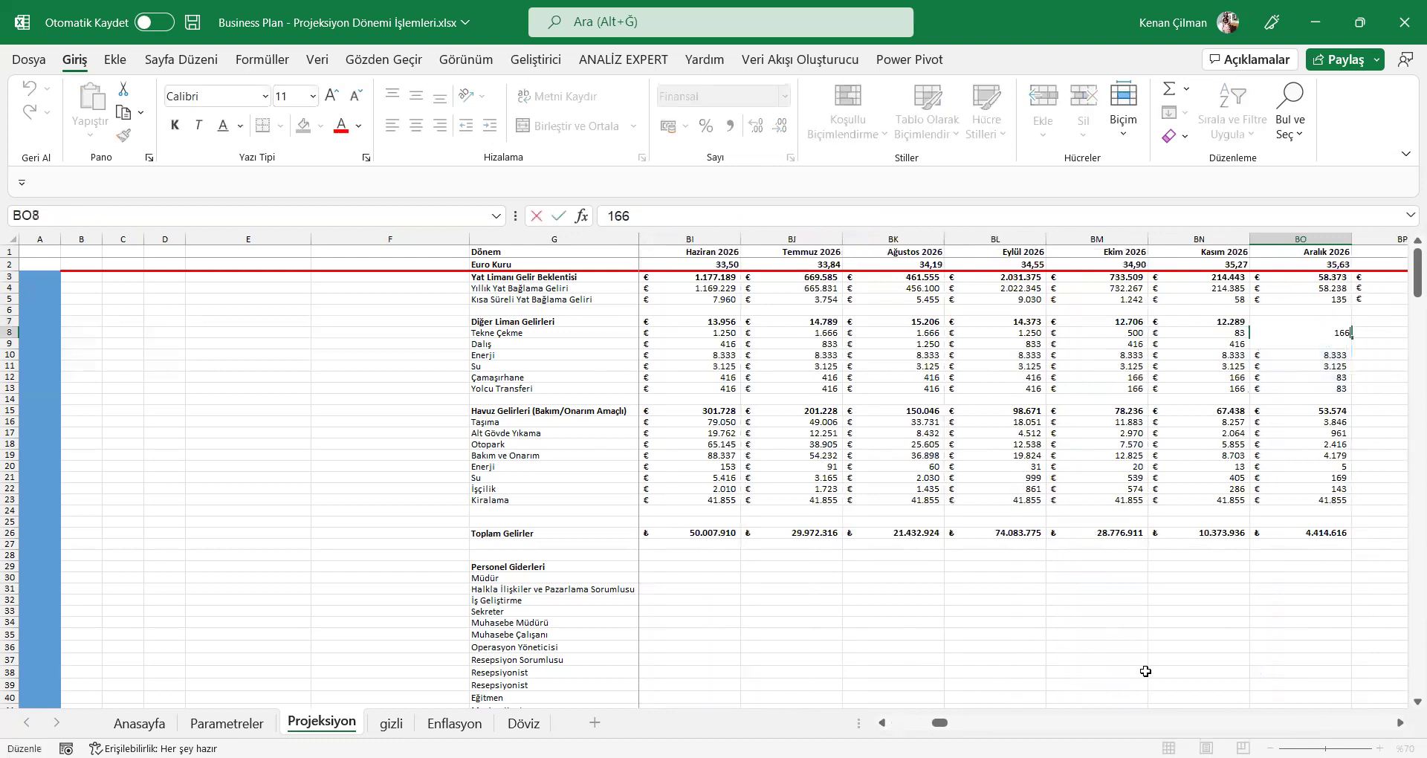
key(F2)
key(Return)
key(Down)
key(Down)
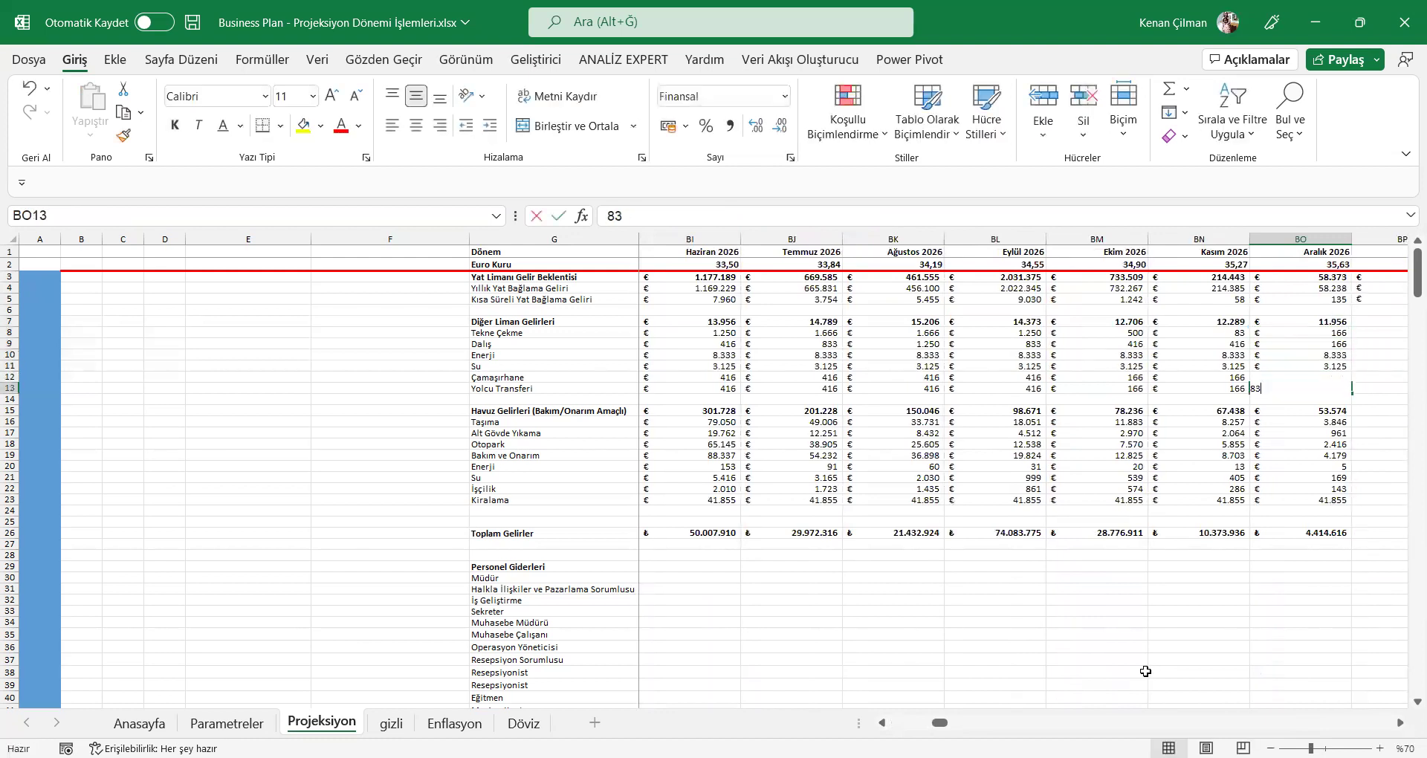
key(Up)
key(Up)
key(Up)
key(Up)
key(Up)
key(Up)
key(Up)
key(Up)
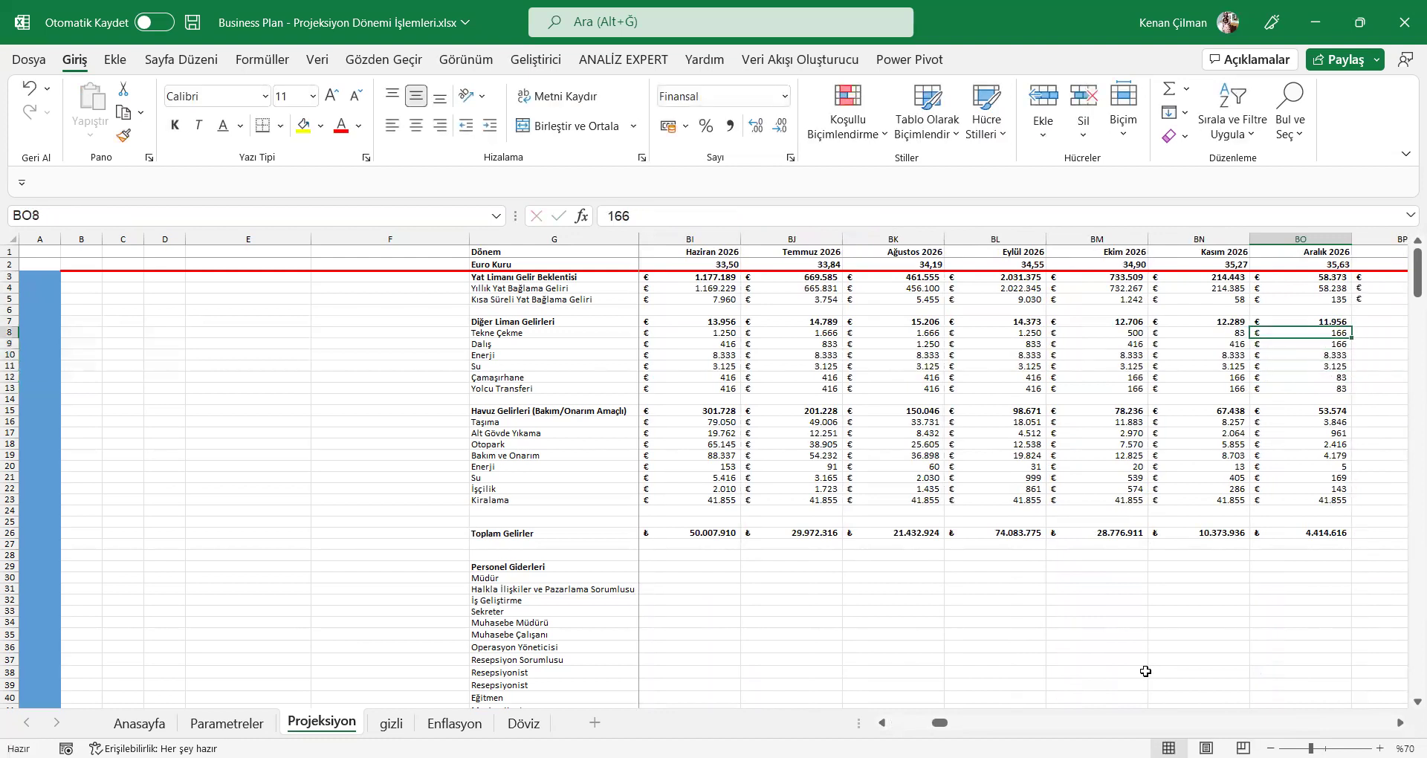
Step: Copy the BP5 growth formula into BP8 for Ocak 2027 Tekne Çekme and check its Ocak 2026 reference
key(Right)
key(ctrl+c)
key(Down)
key(Down)
key(Down)
key(ctrl+v)
key(Down)
key(ctrl)
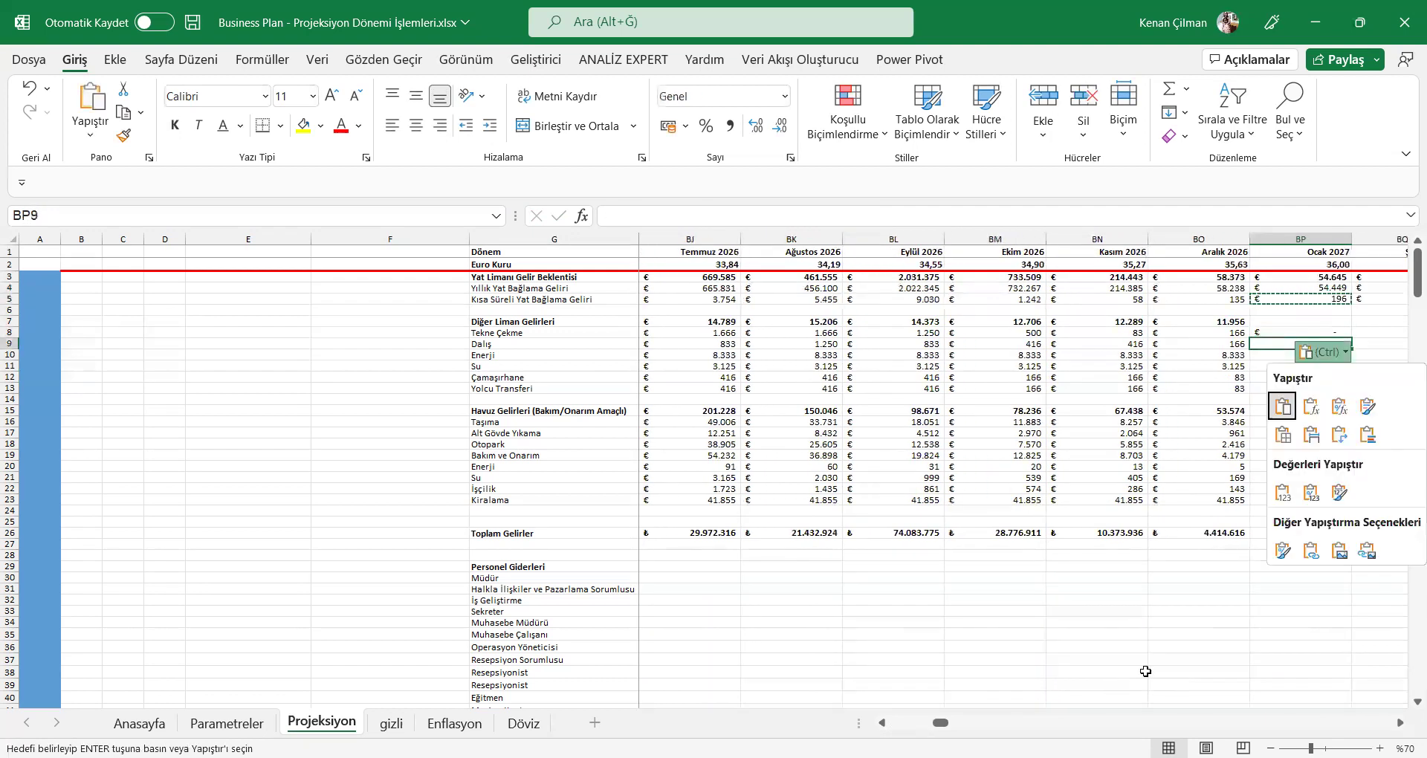
key(Escape)
key(Up)
key(F2)
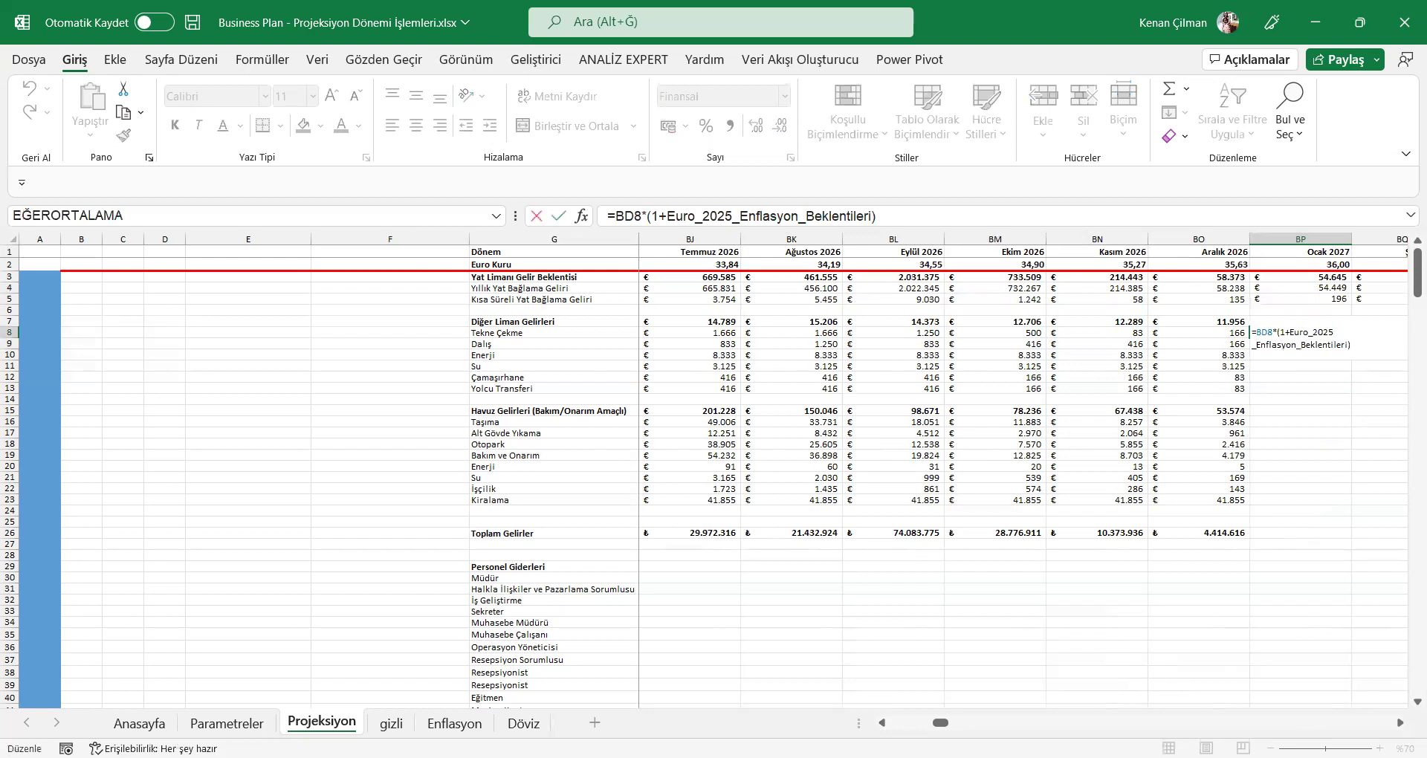
click(878, 723)
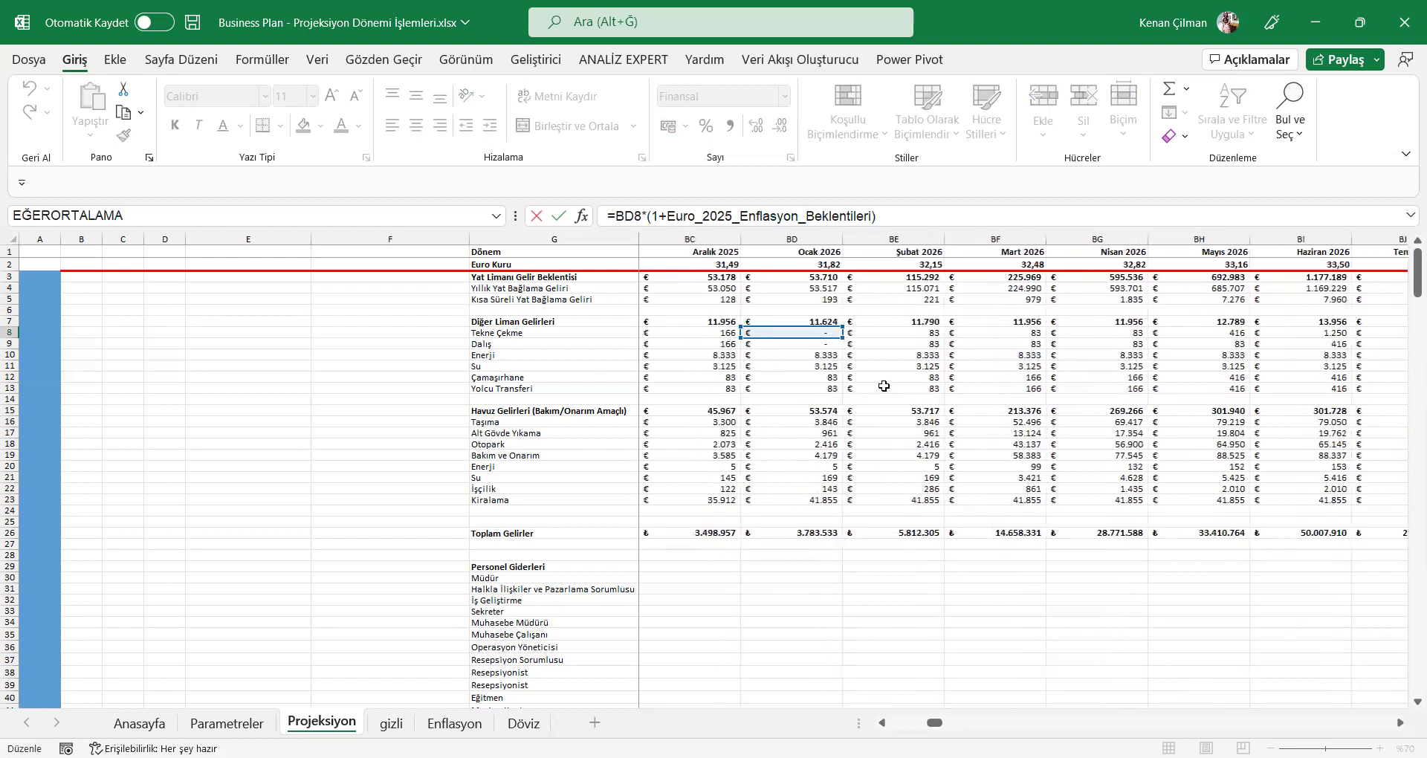
key(Escape)
Step: Copy the BP8 formula down to the remaining Diğer Liman Gelirleri items in BP9:BP13
key(ctrl+c)
key(Down)
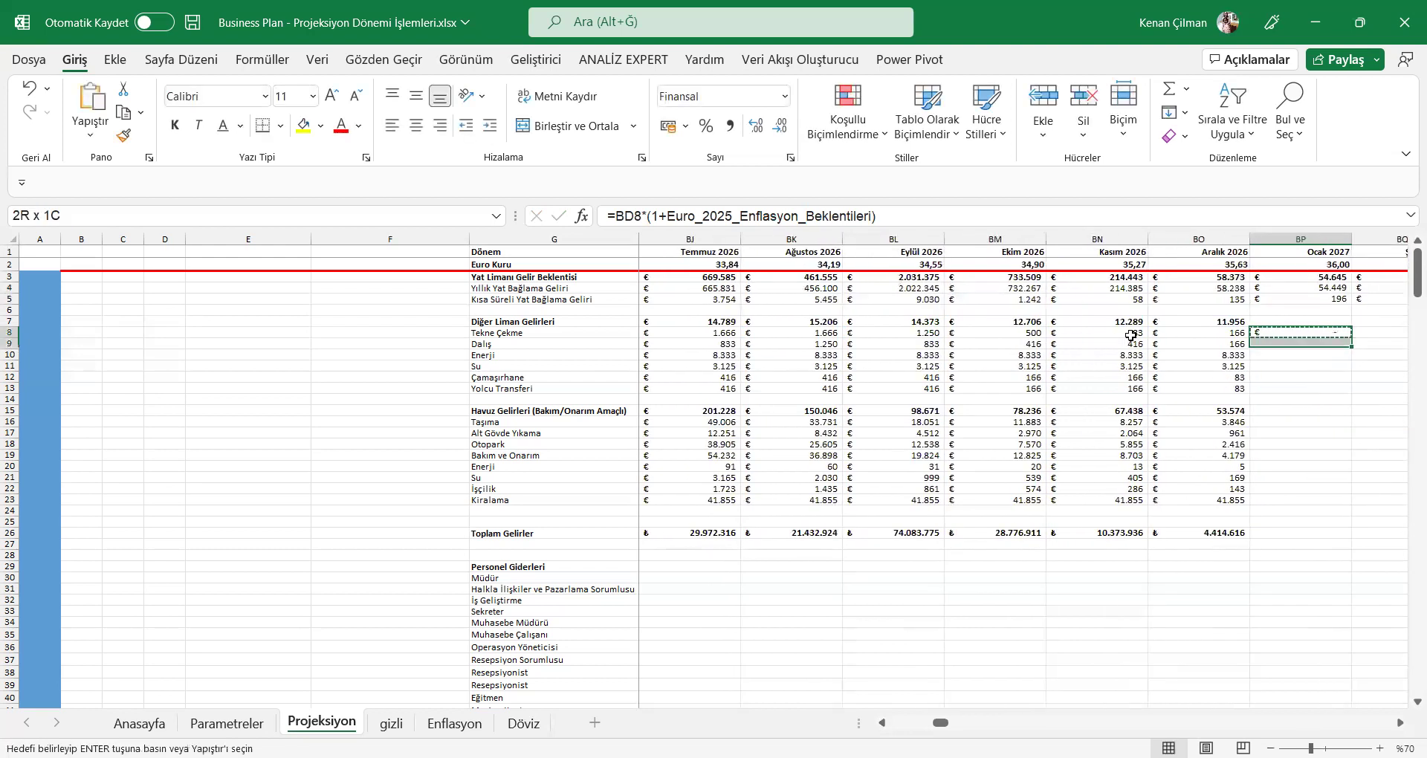
key(shift+Down)
key(shift+Down)
key(shift+Down)
key(shift+Down)
key(ctrl+v)
Step: Paste the same growth formula into the Ocak 2027 Havuz Gelirleri items from Taşıma to Kiralama, BP16:BP23
key(Down)
key(Down)
key(Down)
key(Down)
key(Down)
key(Down)
key(Down)
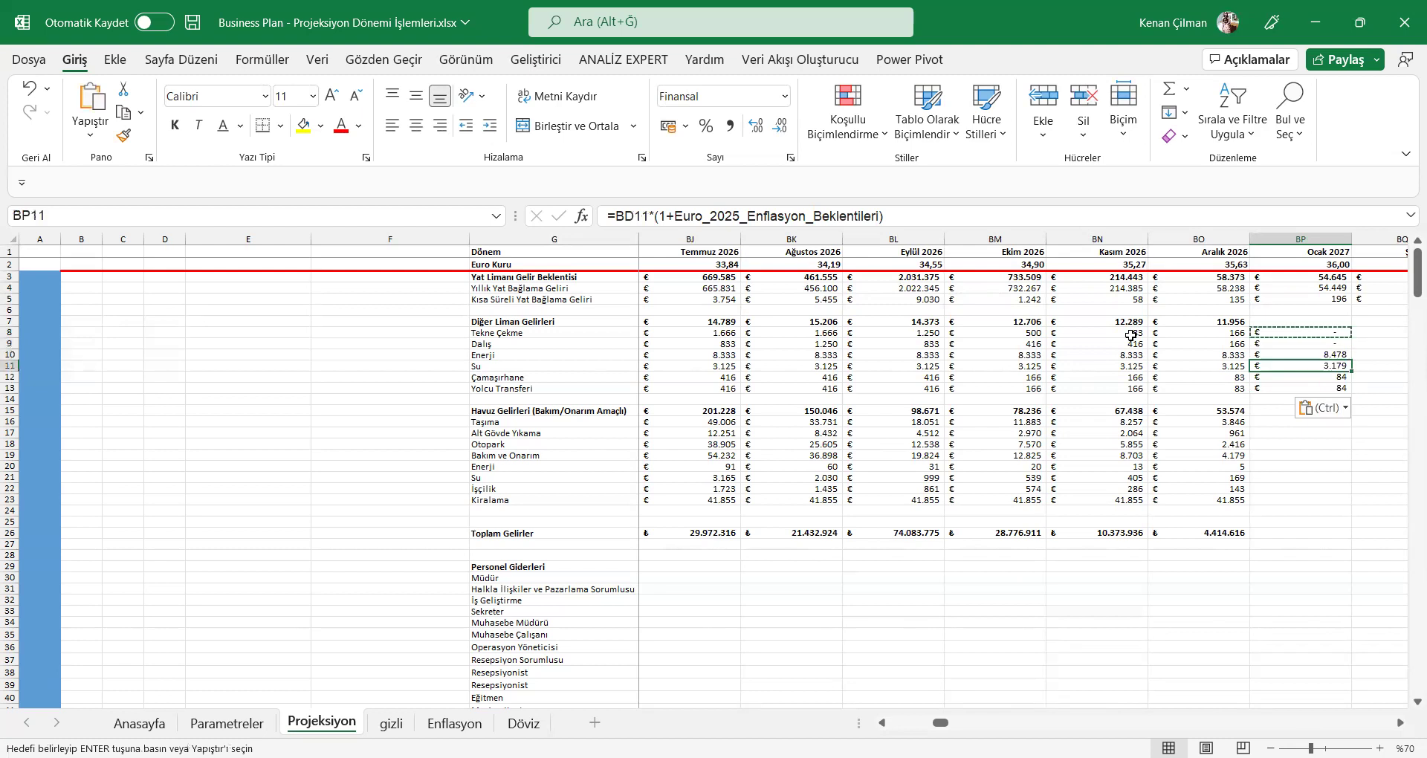
key(shift+Down)
key(shift+Down)
key(shift+Down)
key(shift+Down)
key(shift+Down)
key(shift+Down)
key(shift+Down)
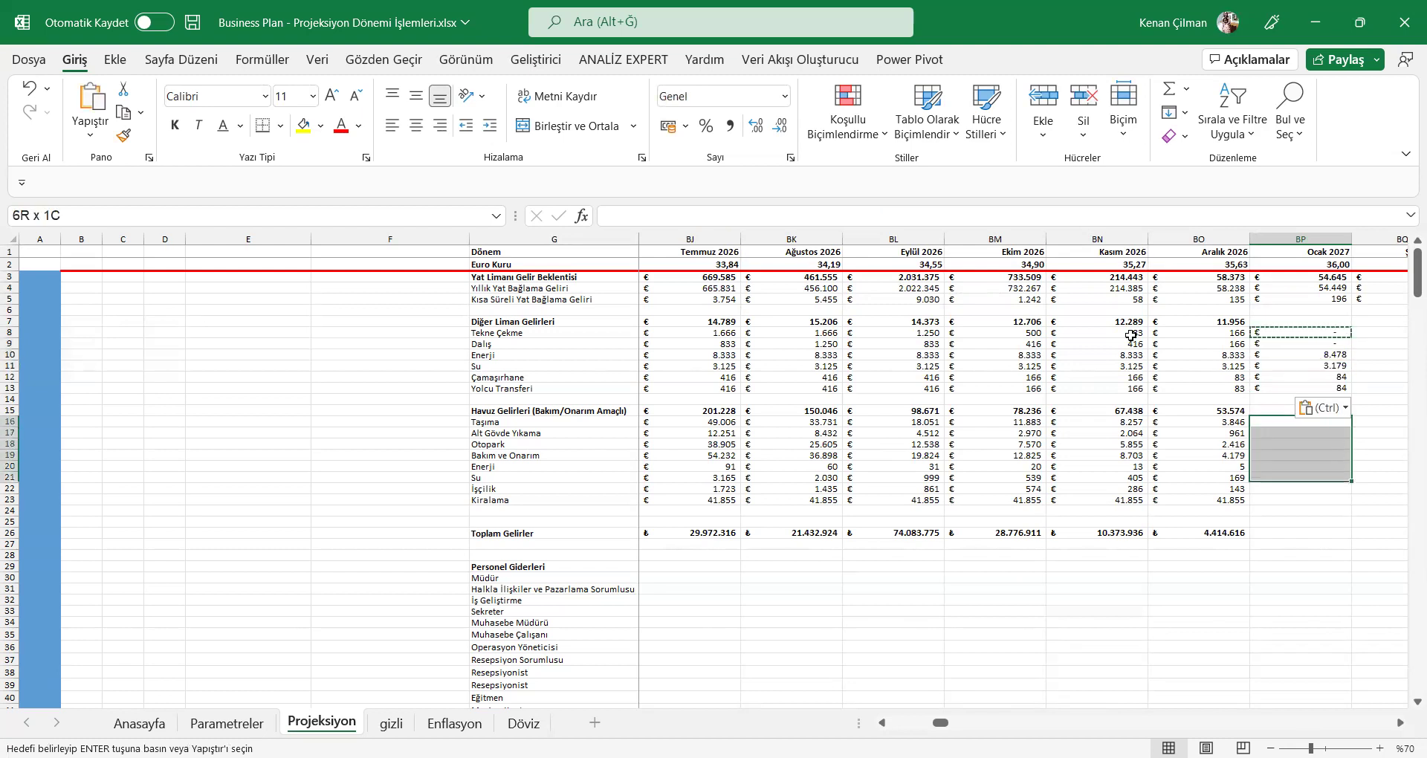
key(ctrl+v)
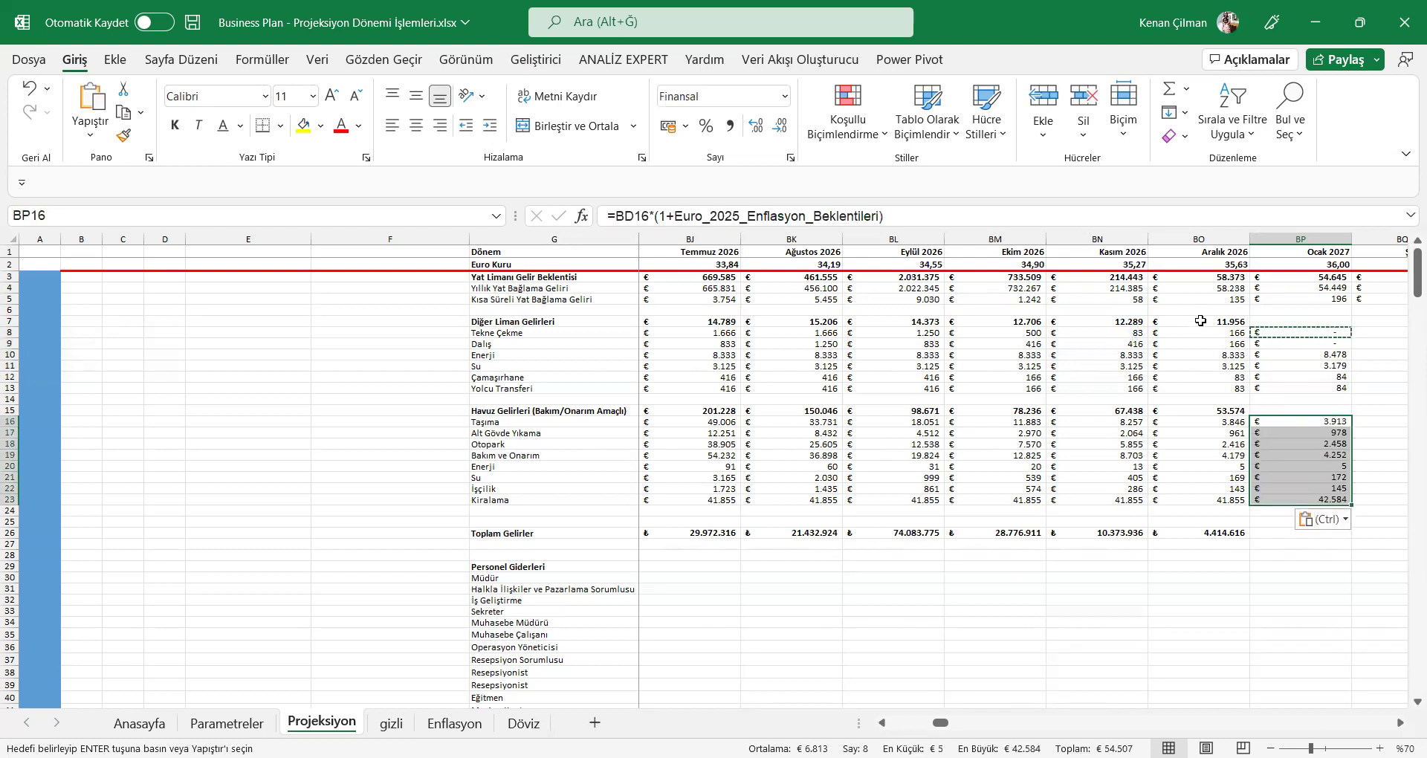
Step: Copy the Diğer Liman Gelirleri and Havuz Gelirleri total formulas from BO7 and BO15 into BP7 and BP15
click(1195, 322)
key(ctrl+c)
key(Right)
key(ctrl+v)
click(1221, 411)
key(ctrl+c)
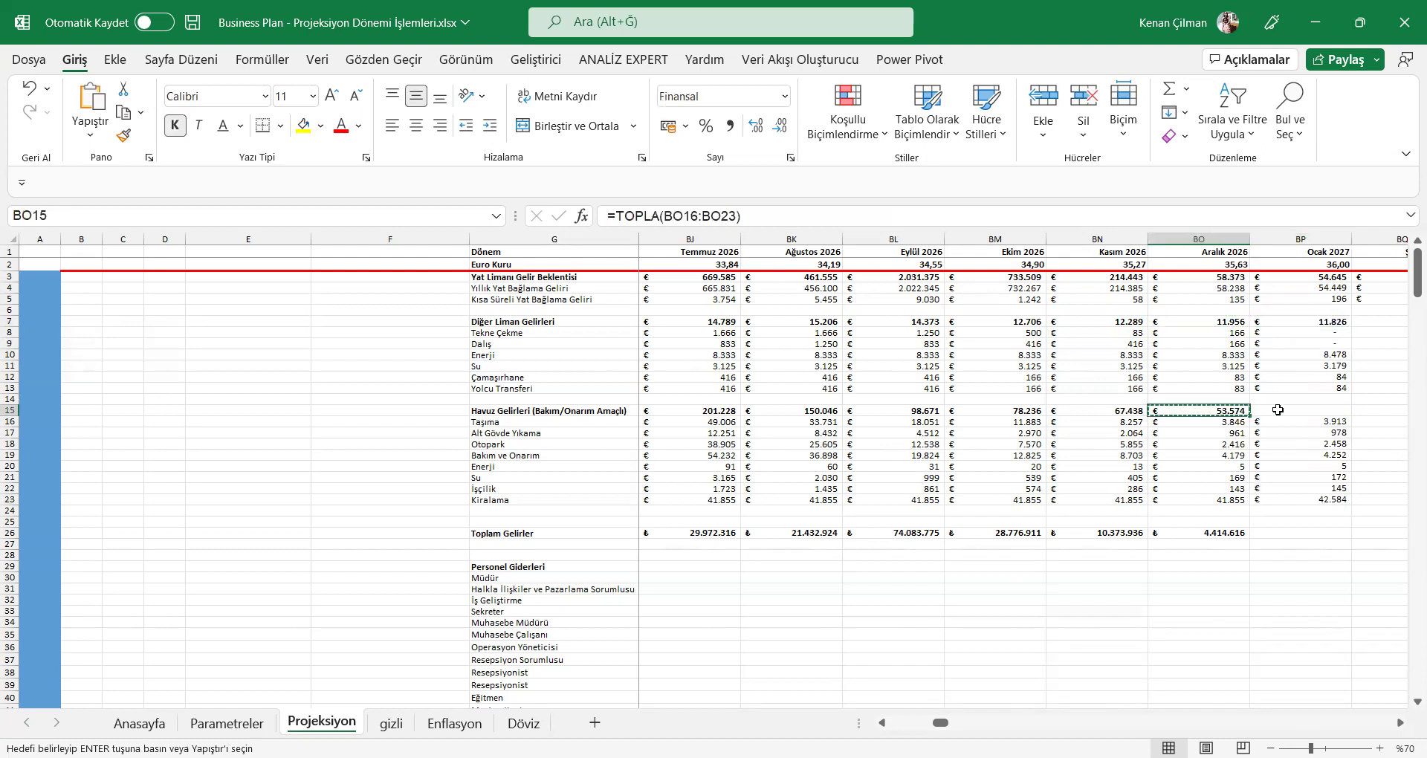
key(Right)
key(ctrl+v)
Step: Copy the Ocak 2027 block BP7:BP23 across all months through Aralık 2065 in column TO
drag(1316, 320, 1309, 496)
key(ctrl+c)
click(1321, 298)
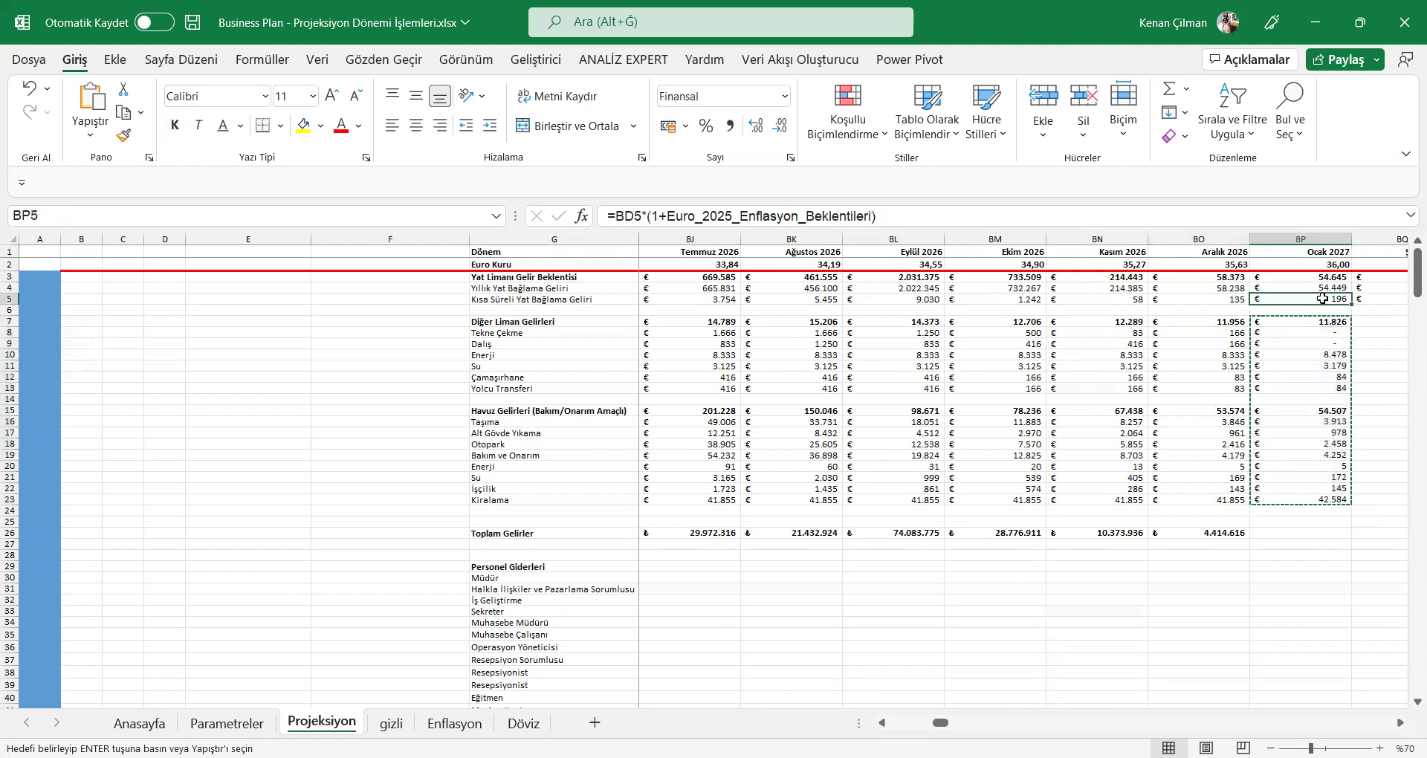
key(ctrl+Right)
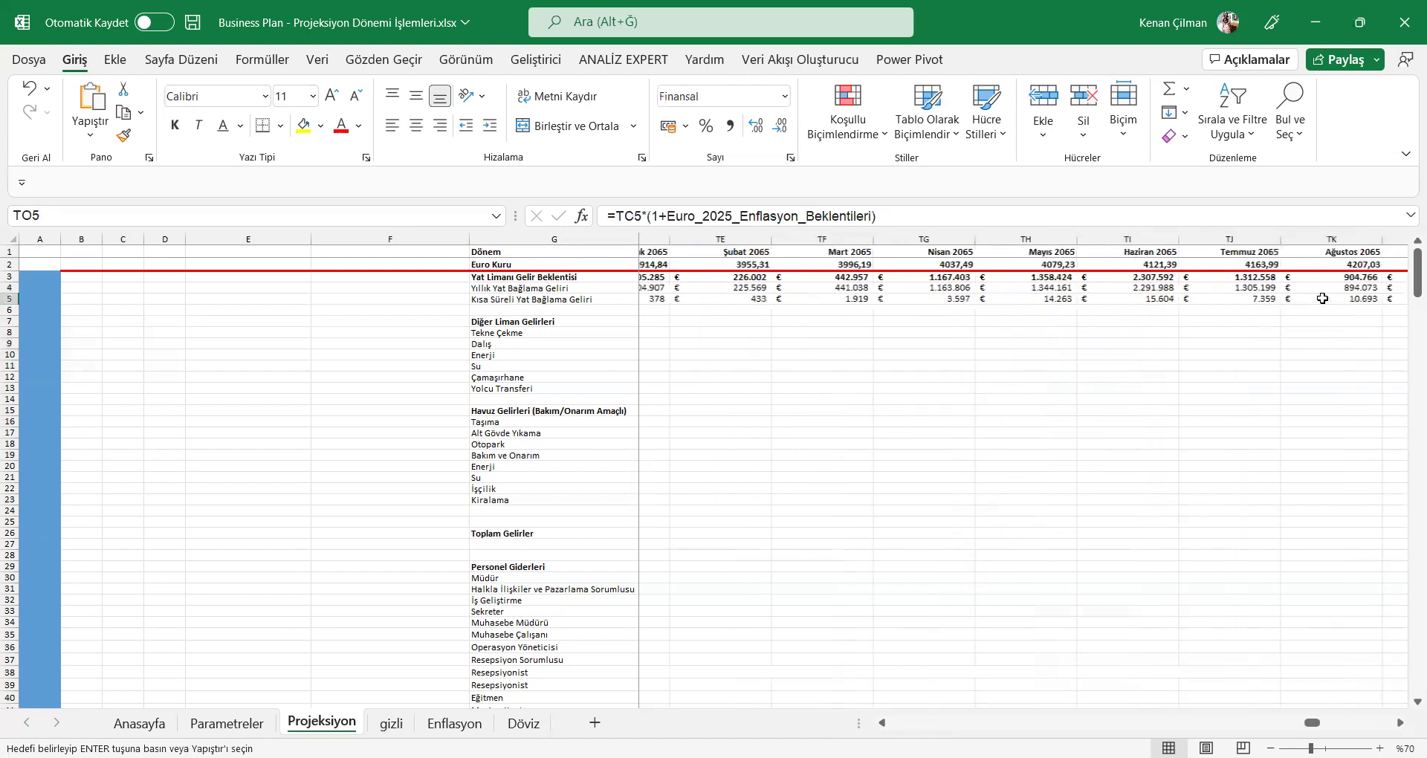
key(Down)
key(Down)
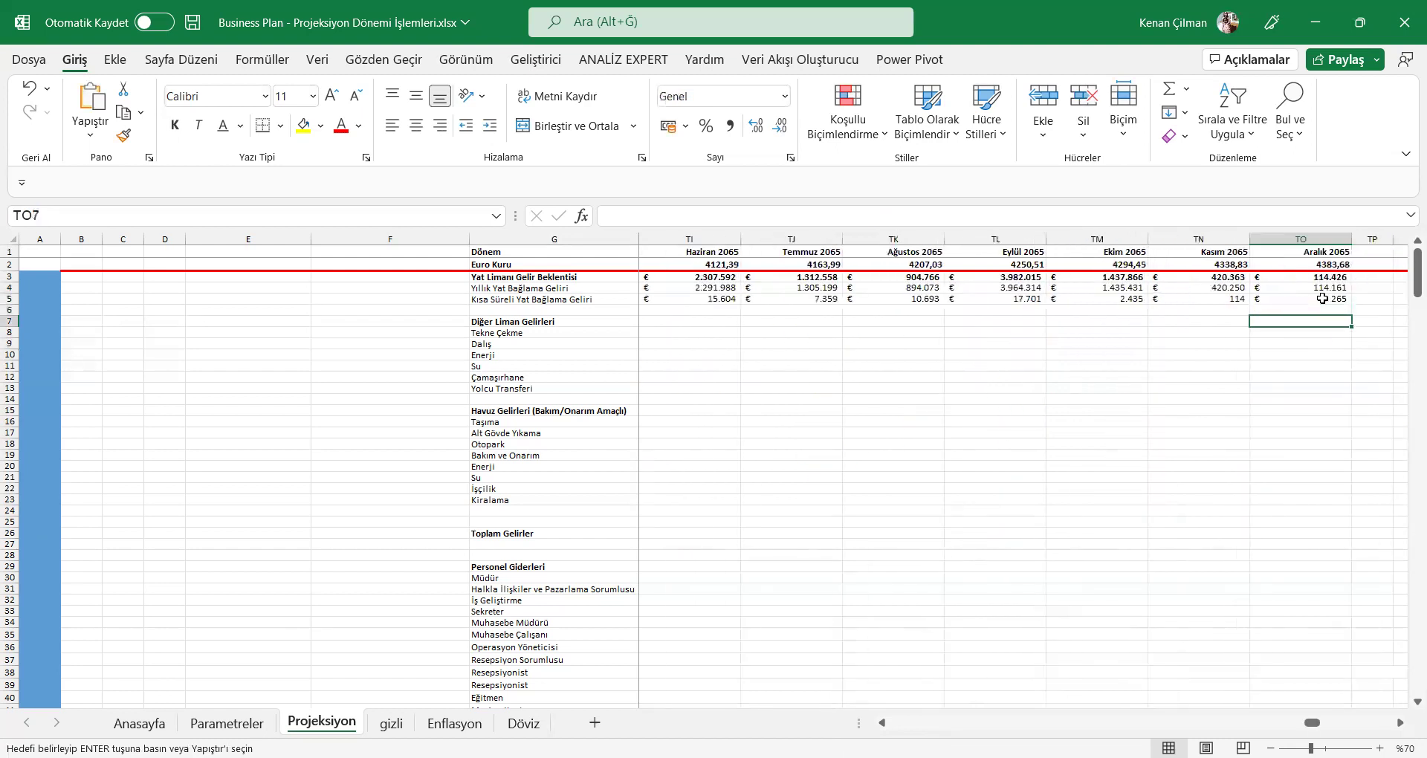
key(ctrl+shift+Left)
key(ctrl+v)
key(ctrl+Left)
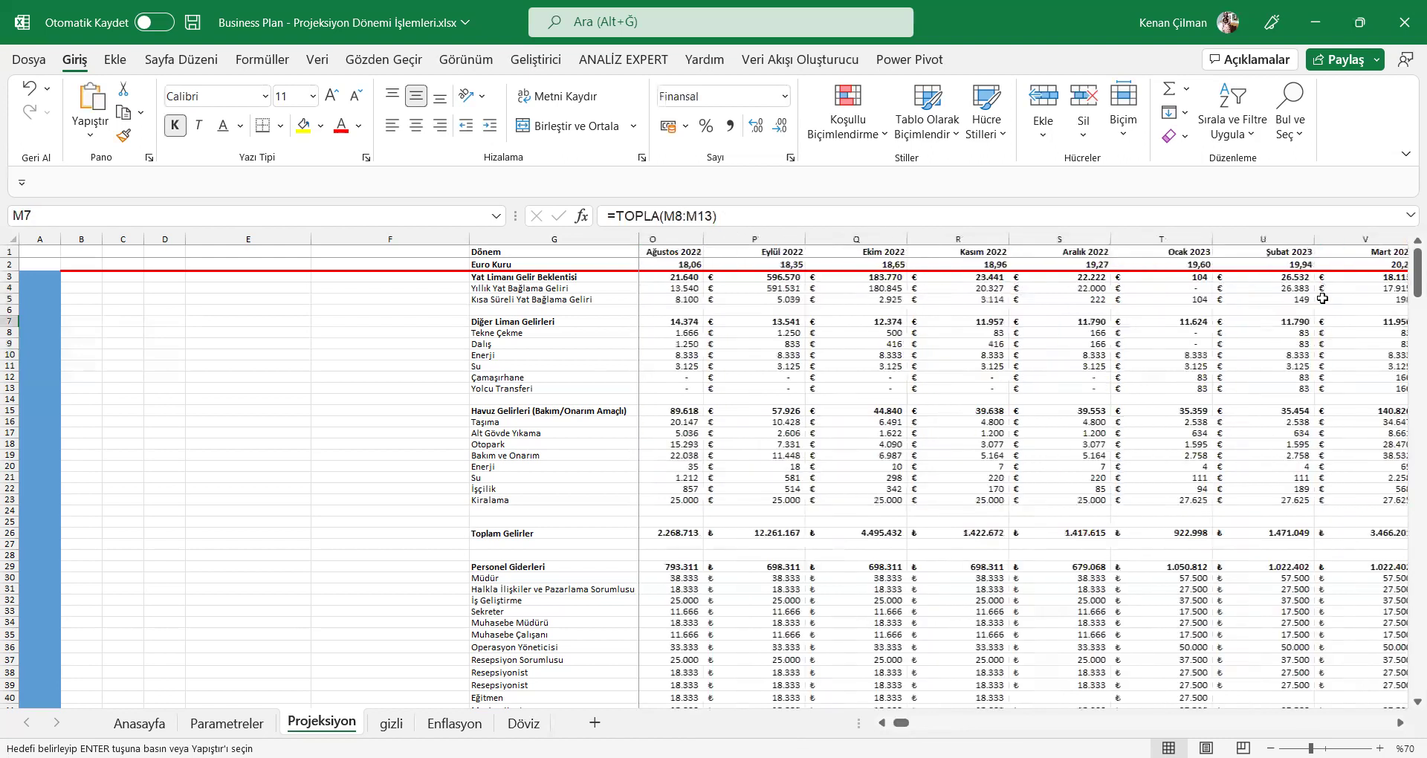
Step: Clear the copy selection and review the Diğer Liman and Havuz income rows out to Kiralama in TO23
key(Escape)
key(Down)
key(Right)
key(Right)
key(Right)
key(Right)
key(Right)
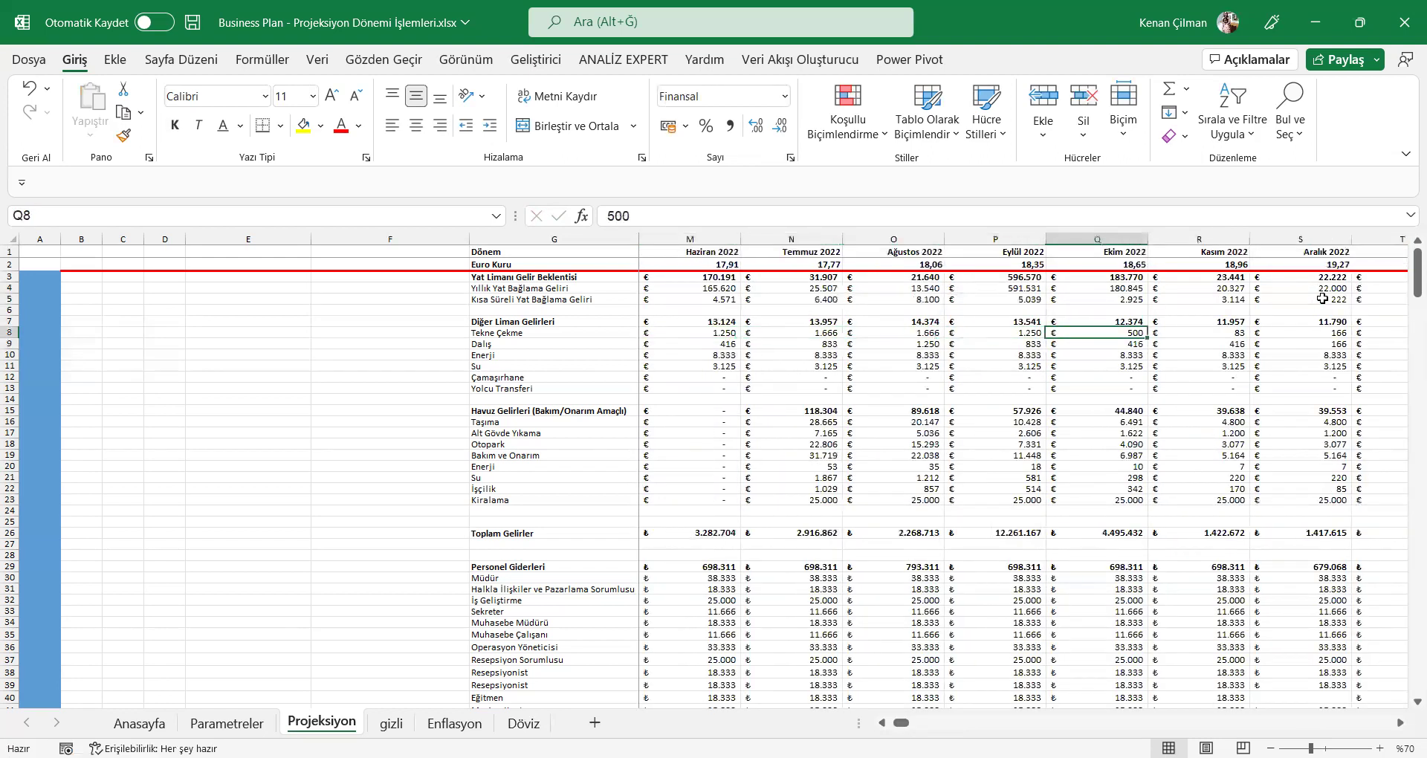
key(Down)
key(Down)
key(Down)
key(Down)
key(Down)
key(Down)
key(Down)
key(Down)
key(Down)
key(Down)
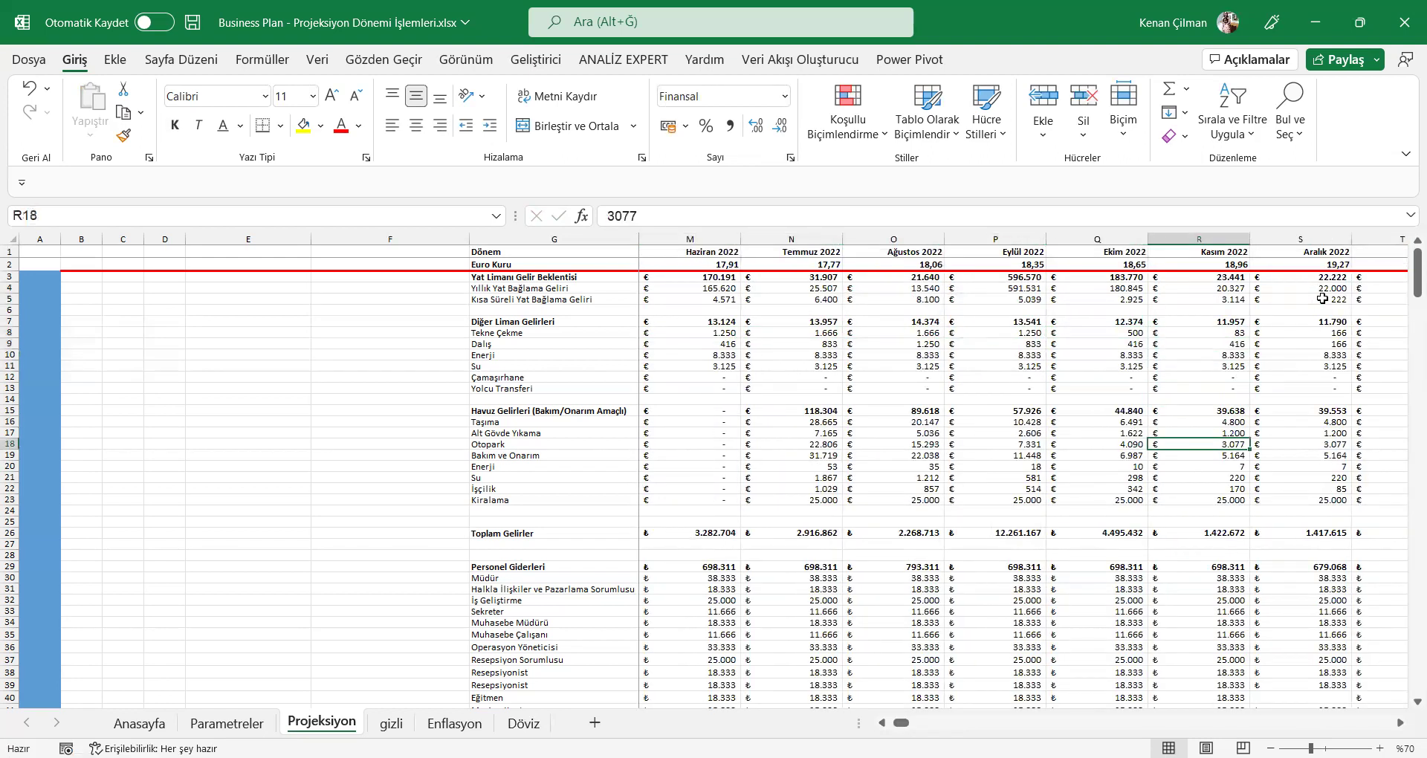
key(ctrl+Right)
key(Down)
key(Down)
key(Down)
key(Down)
key(Down)
key(Down)
key(Down)
key(Down)
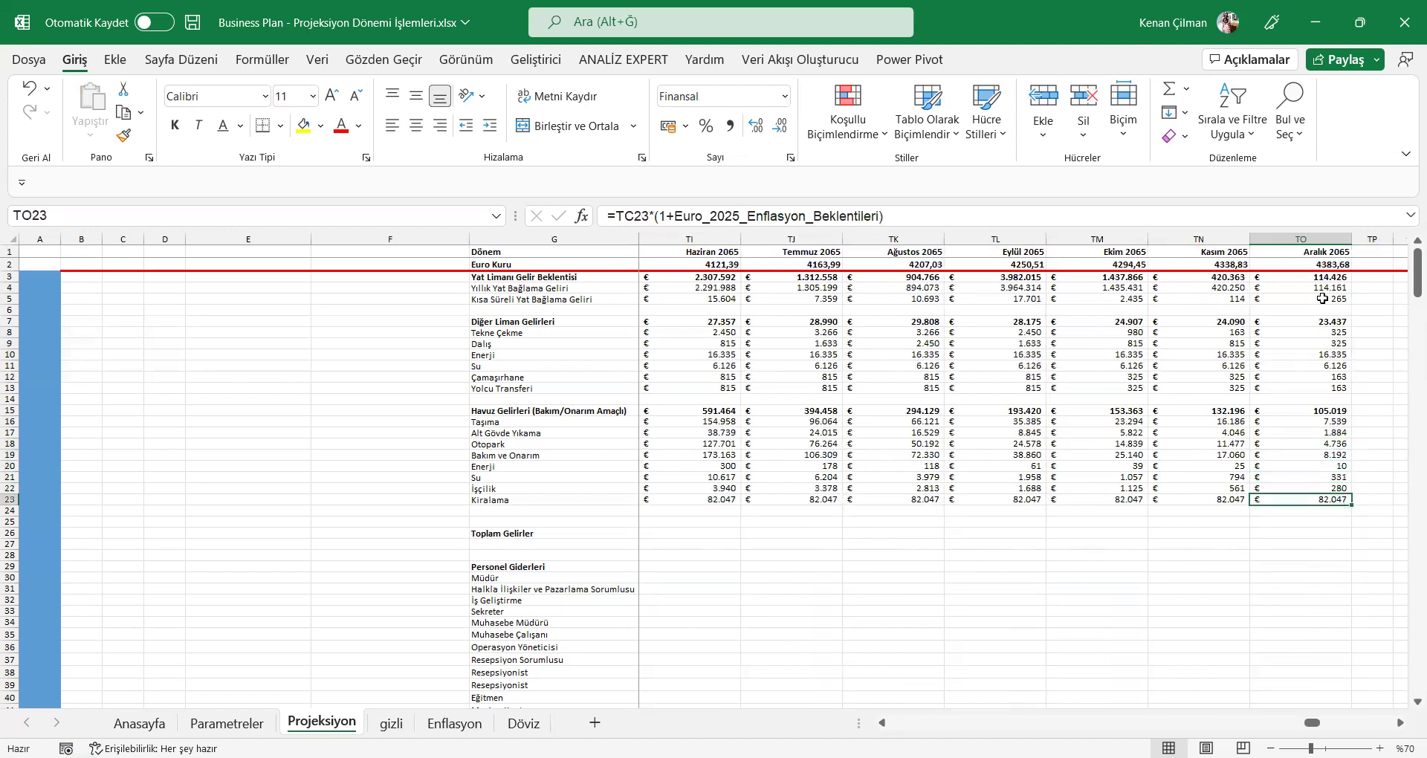
Step: Return to the start of the sheet and inspect the Haziran 2022 Toplam Gelirler formula in M26
key(ctrl+Home)
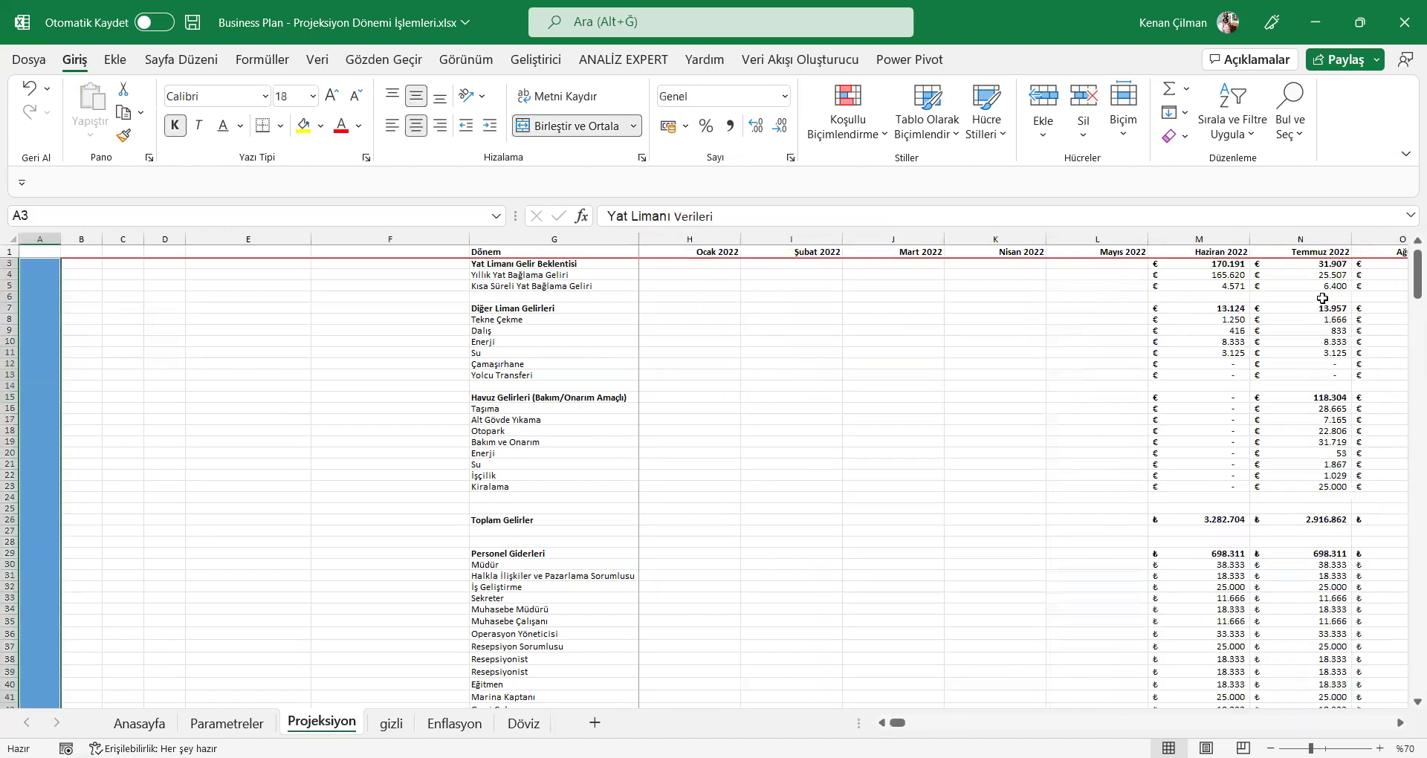
key(Up)
click(1171, 533)
key(F2)
key(Escape)
Step: Copy the Aralık 2026 Toplam Gelirler formula in BO26 across row 26 through Aralık 2065
key(Right)
key(Right)
key(Right)
key(Right)
key(Right)
key(Right)
key(Right)
key(Right)
key(Right)
key(Right)
key(Right)
key(Right)
key(Right)
key(Right)
key(Right)
key(Right)
key(Right)
key(Right)
key(Right)
key(Right)
key(Right)
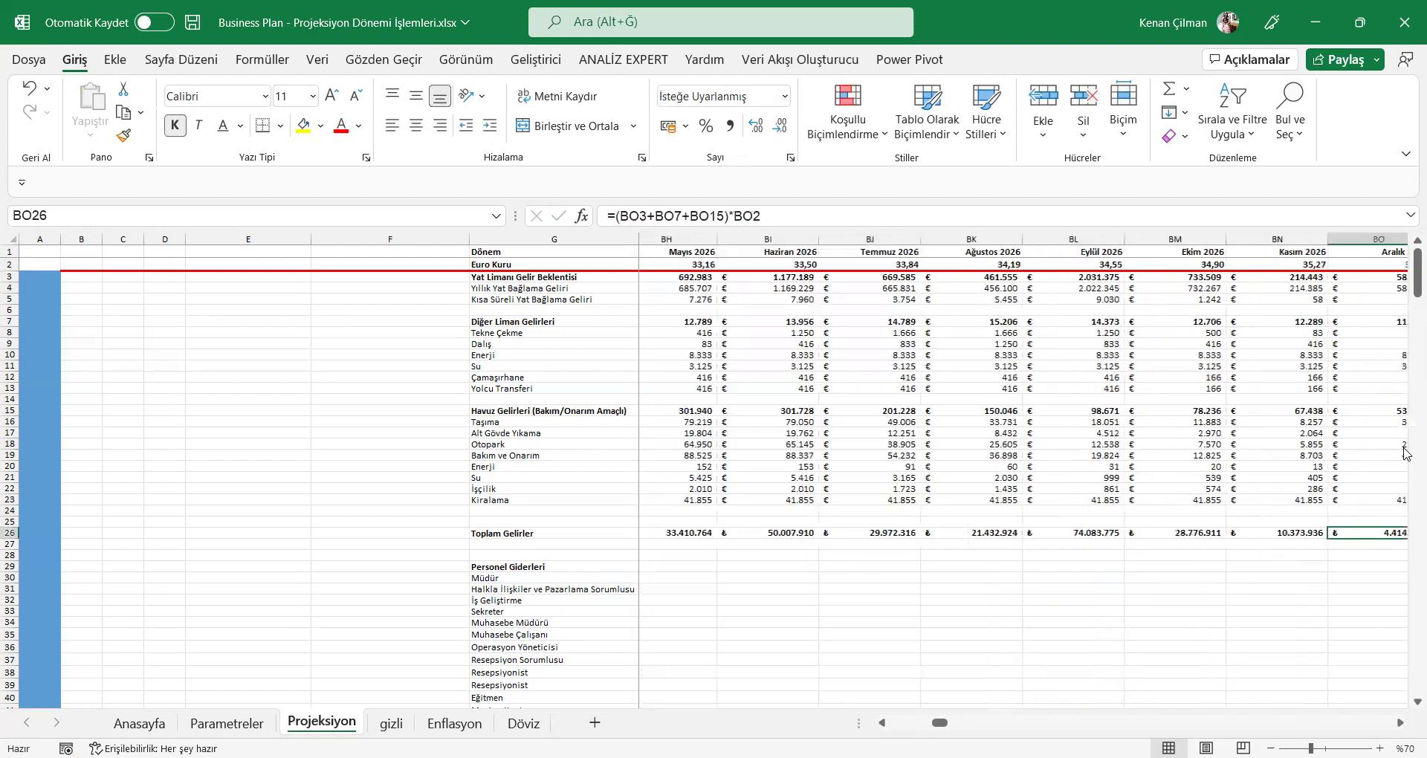
key(ctrl+c)
key(Up)
key(Up)
key(Up)
key(ctrl+Right)
key(Down)
key(Down)
key(Down)
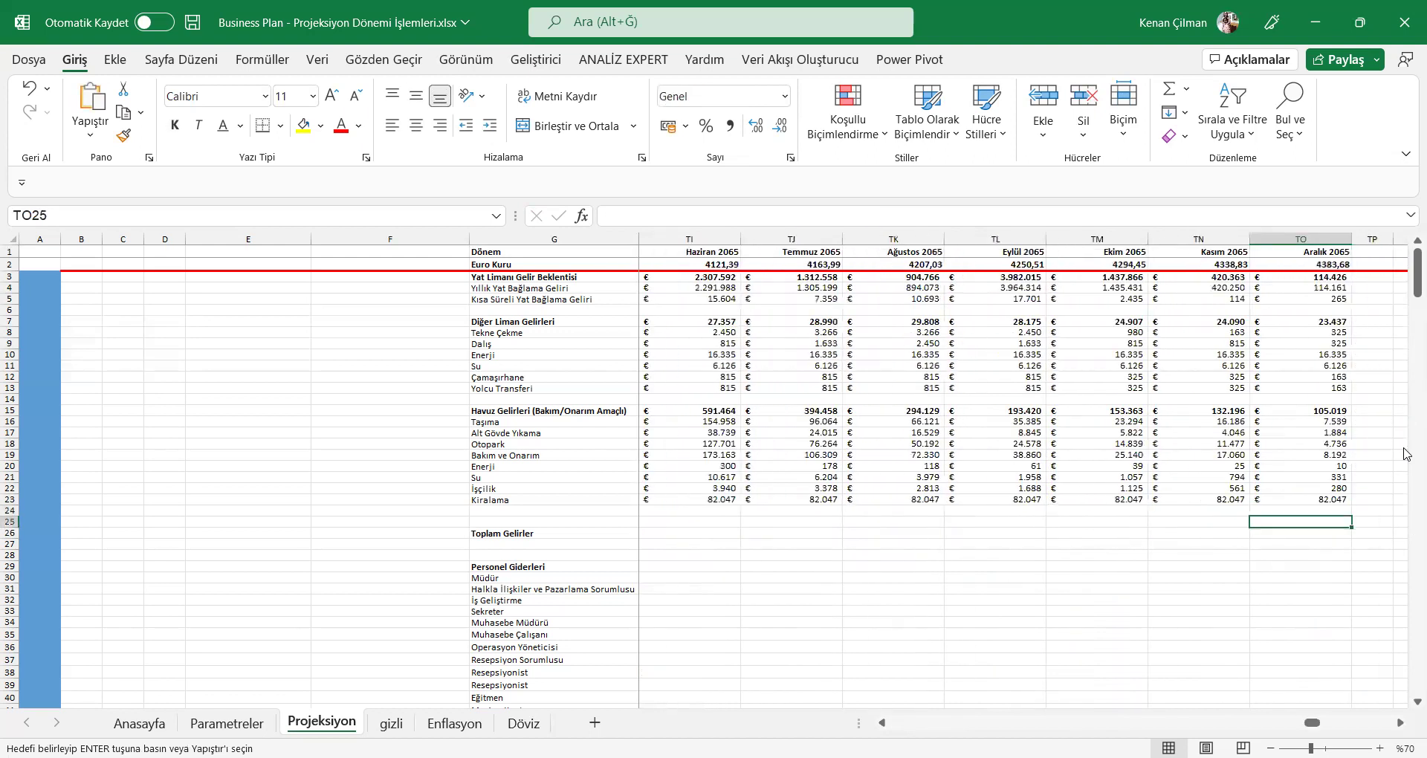
key(ctrl+shift+Left)
key(ctrl+v)
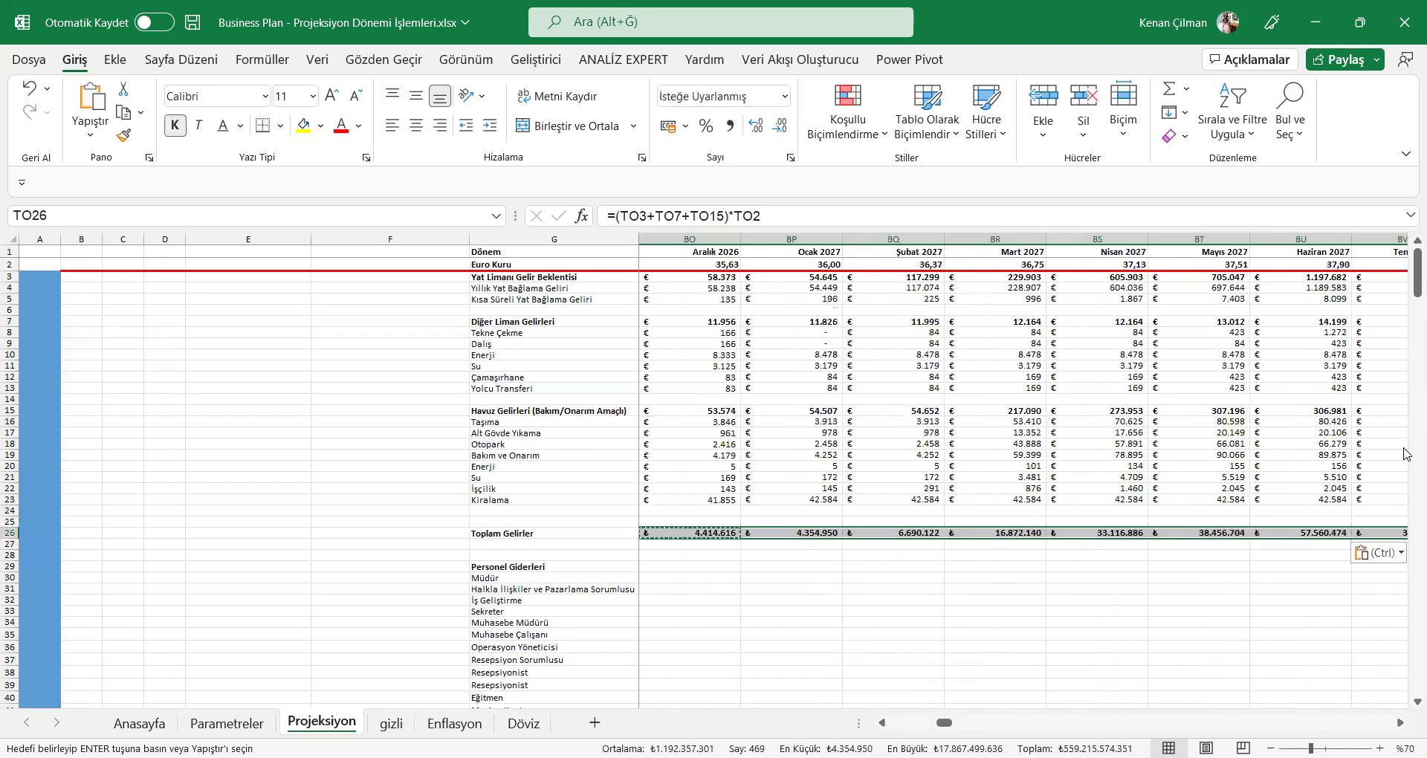
Step: Check the copied Toplam Gelirler formulas at the 2065 end of row 26 and locate the Aralık 2023 Personel Giderleri total in AE29
key(Left)
key(Left)
key(Left)
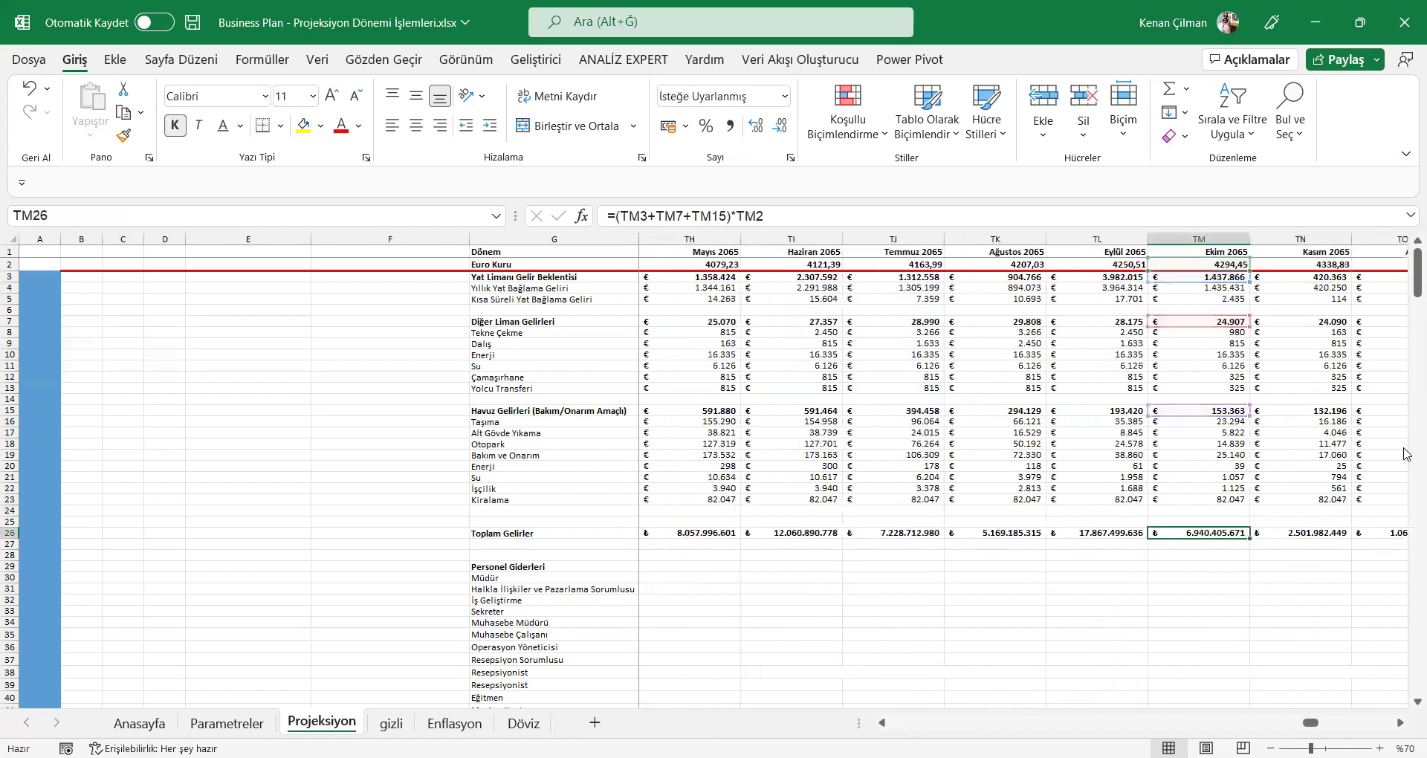
key(ctrl+Left)
key(Down)
key(Down)
key(Down)
key(Right)
key(Right)
key(Right)
key(Right)
key(Right)
key(Right)
key(Right)
key(Right)
key(Right)
key(Right)
key(Right)
key(Right)
key(Right)
key(Right)
key(Right)
key(Right)
key(Right)
key(Right)
key(Right)
key(Right)
key(Right)
key(Right)
key(Right)
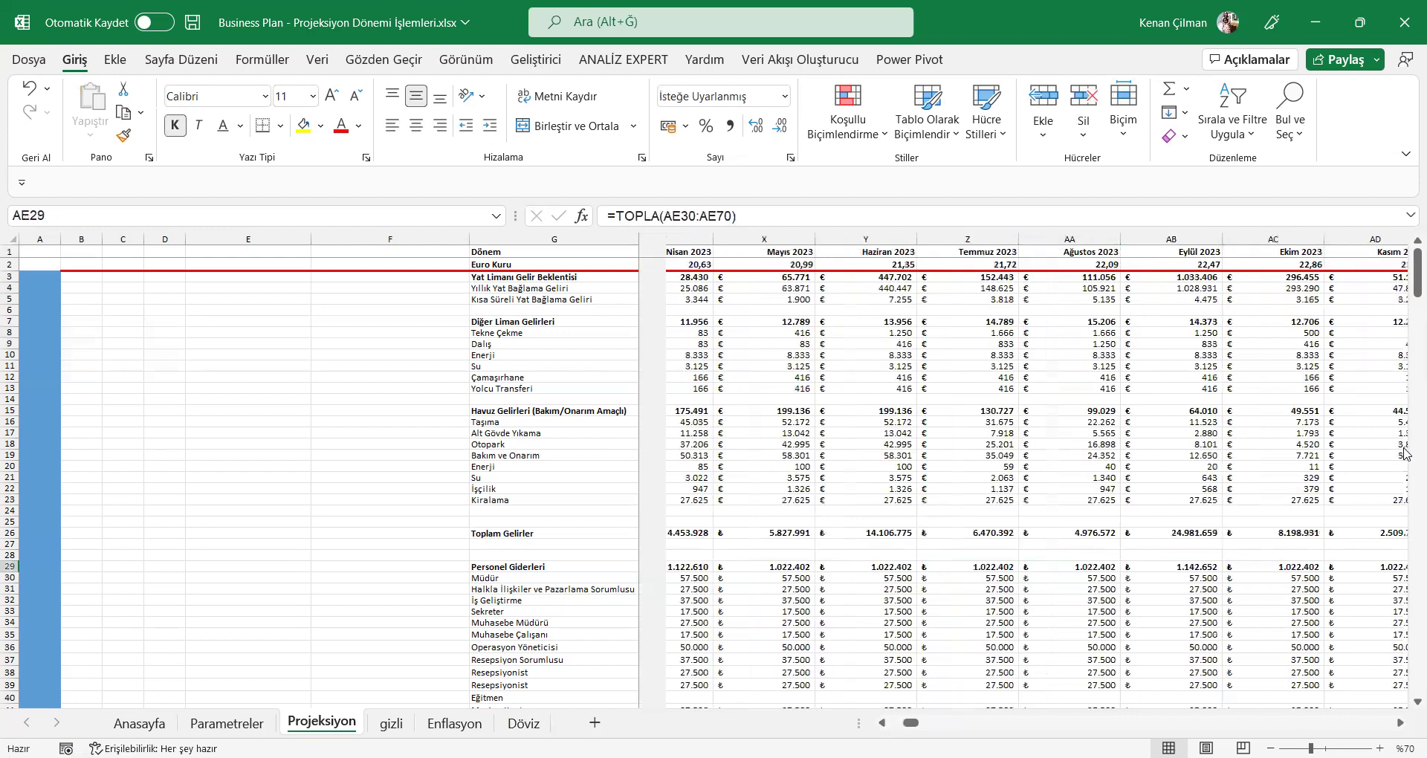
Step: Examine the personnel expense rows from Müdür to Kıdem Tazminatı and the sections below them around Aralık 2023 and Ocak 2024
key(Down)
key(Left)
key(Left)
key(Left)
key(Left)
key(Left)
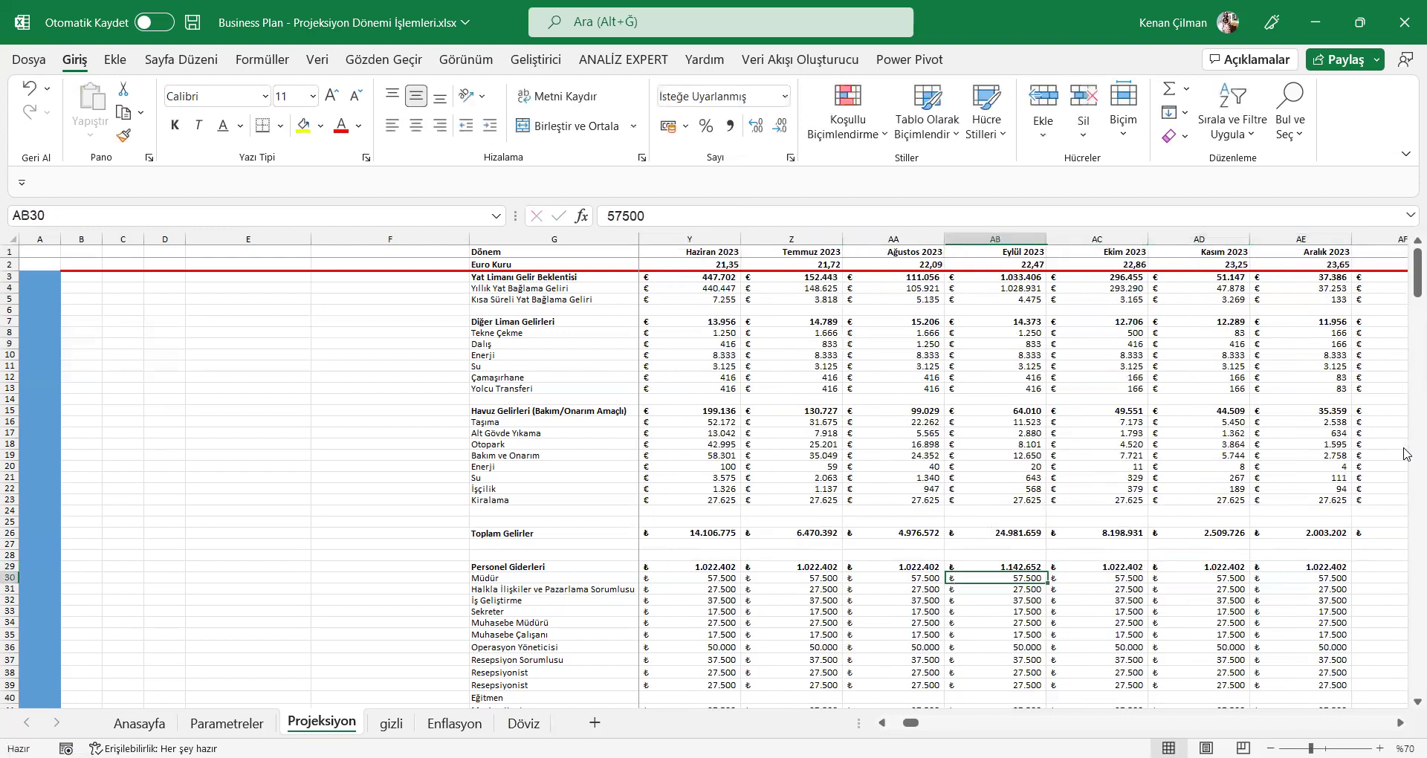
key(Right)
key(Right)
drag(1320, 577, 1320, 660)
scroll(1136, 409, down, 4)
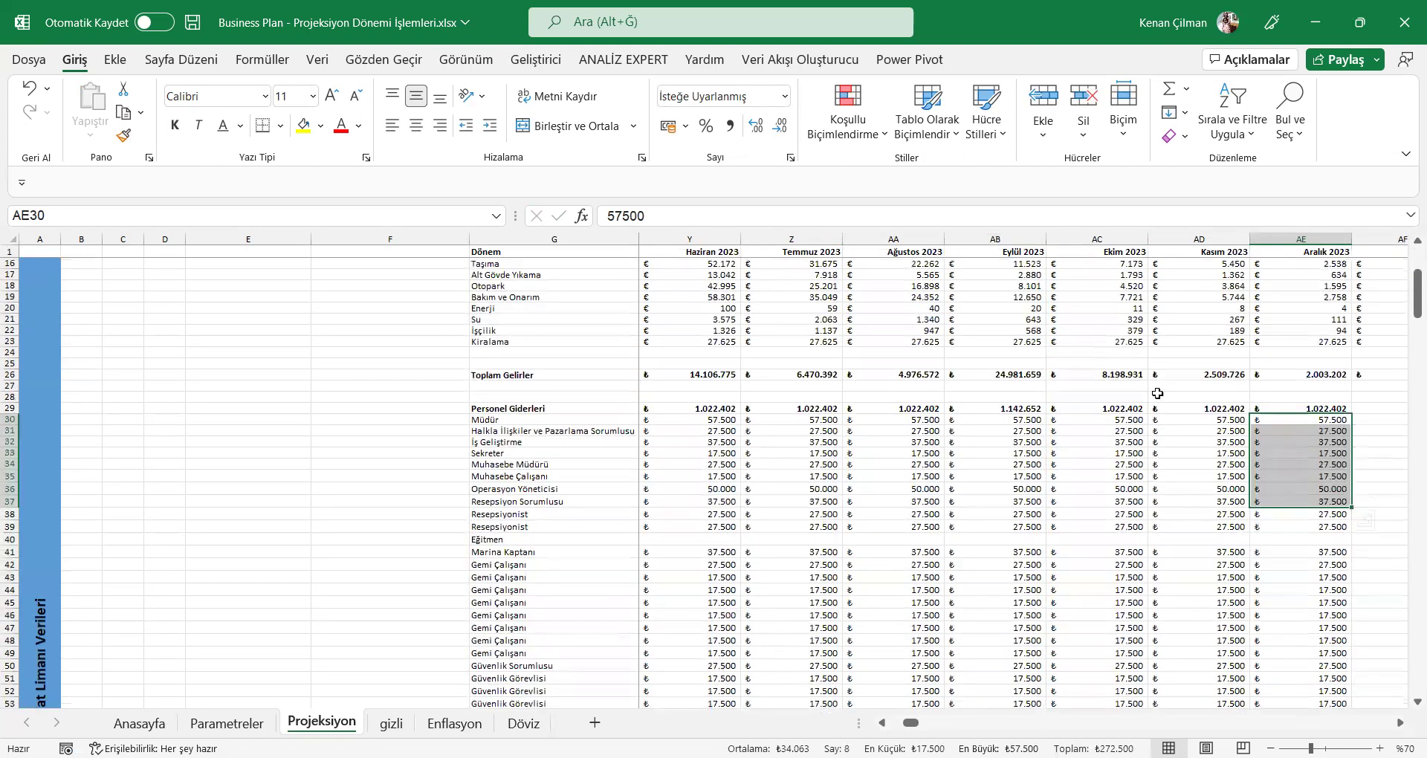
click(1313, 426)
scroll(1131, 422, down, 7)
click(1384, 571)
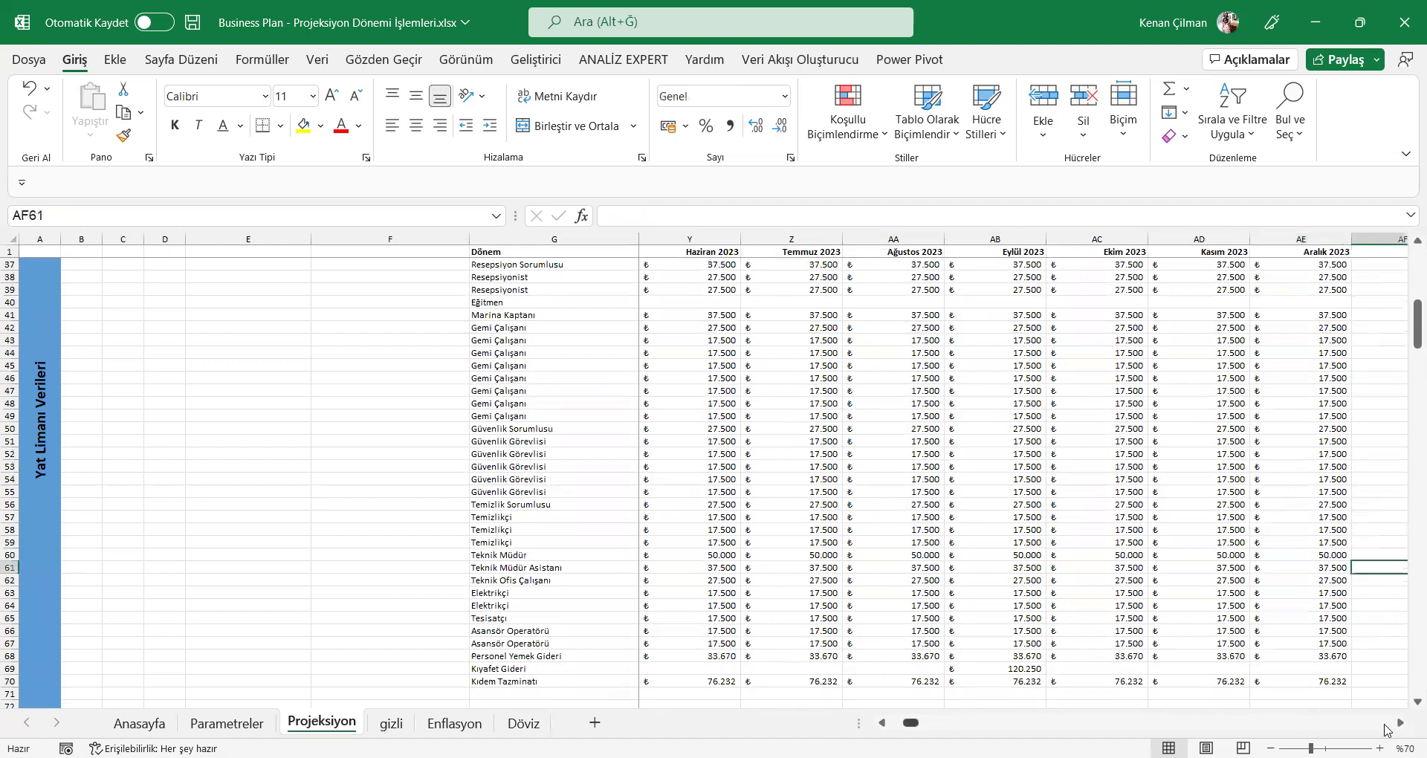
click(1400, 723)
click(1400, 722)
click(1401, 723)
scroll(1060, 407, down, 9)
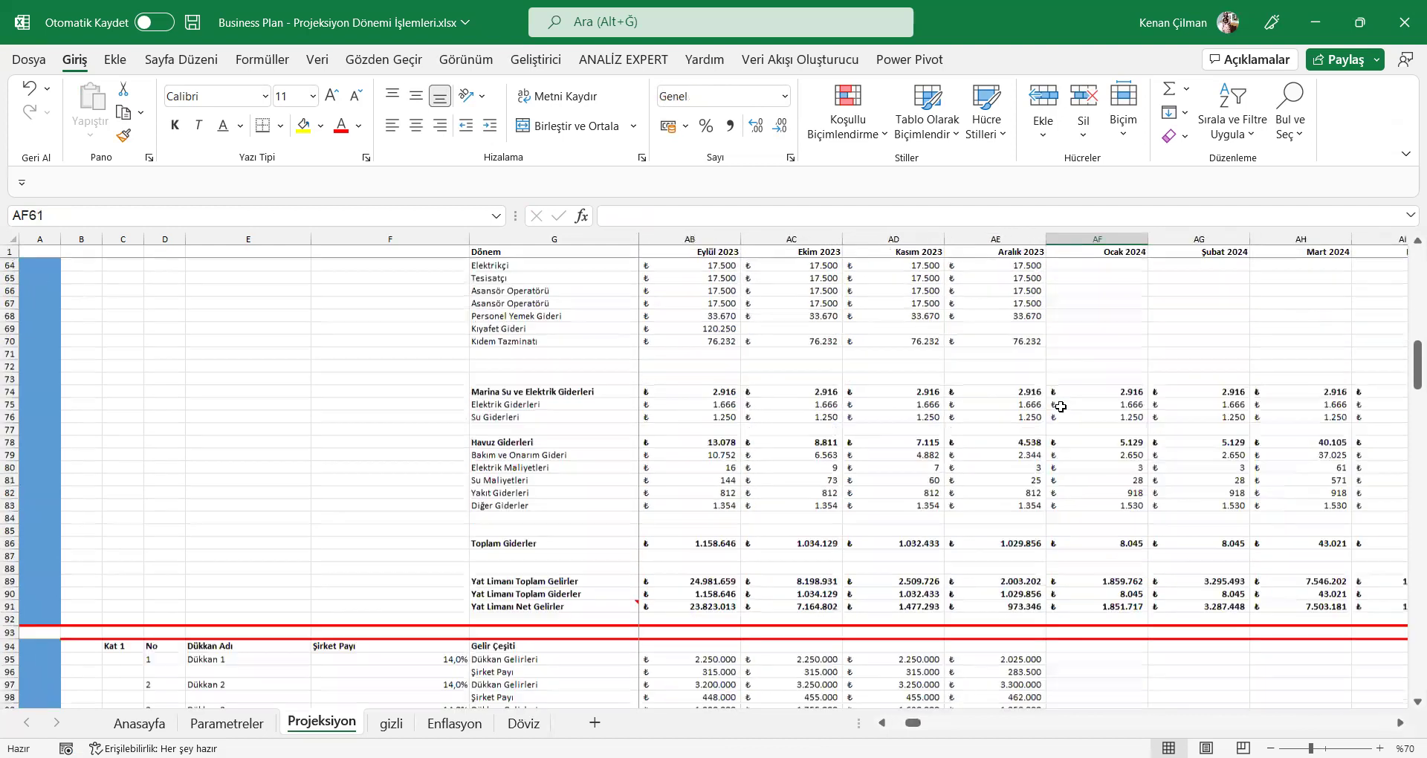
scroll(1059, 405, down, 12)
scroll(1059, 405, up, 20)
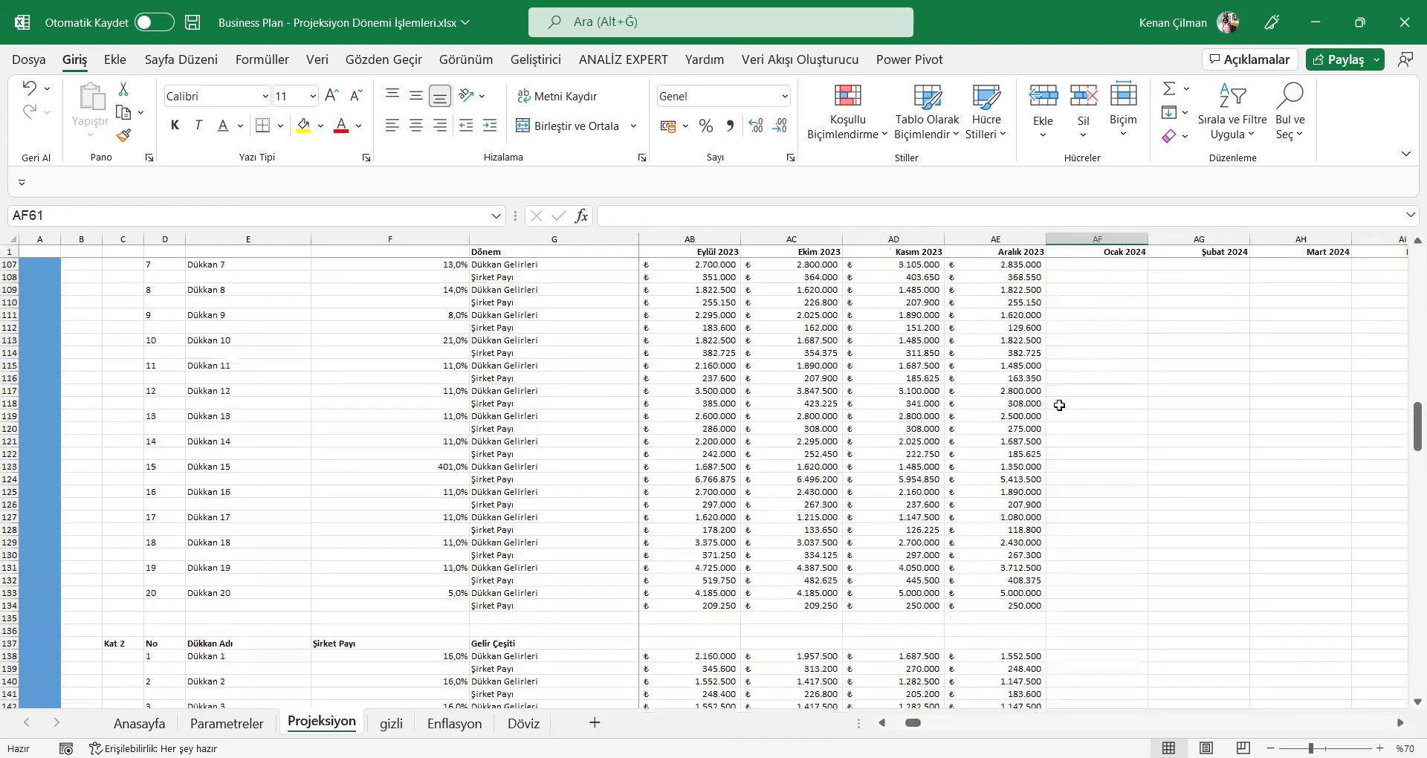
scroll(1004, 493, up, 1)
click(1020, 495)
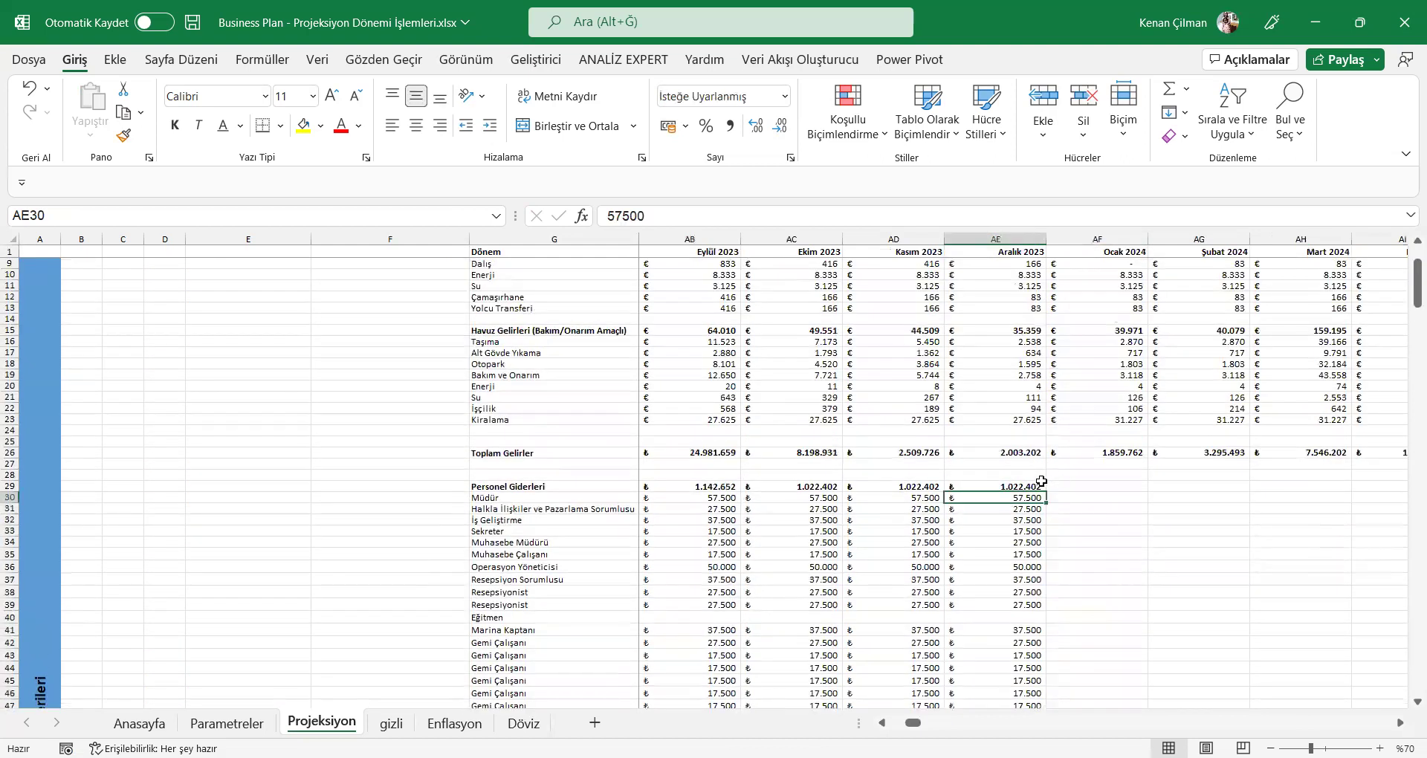
Step: Copy the Aralık 2023 Personel Giderleri sum formula in AE29 across row 29 through Aralık 2065
double_click(1041, 484)
key(Escape)
key(ctrl+c)
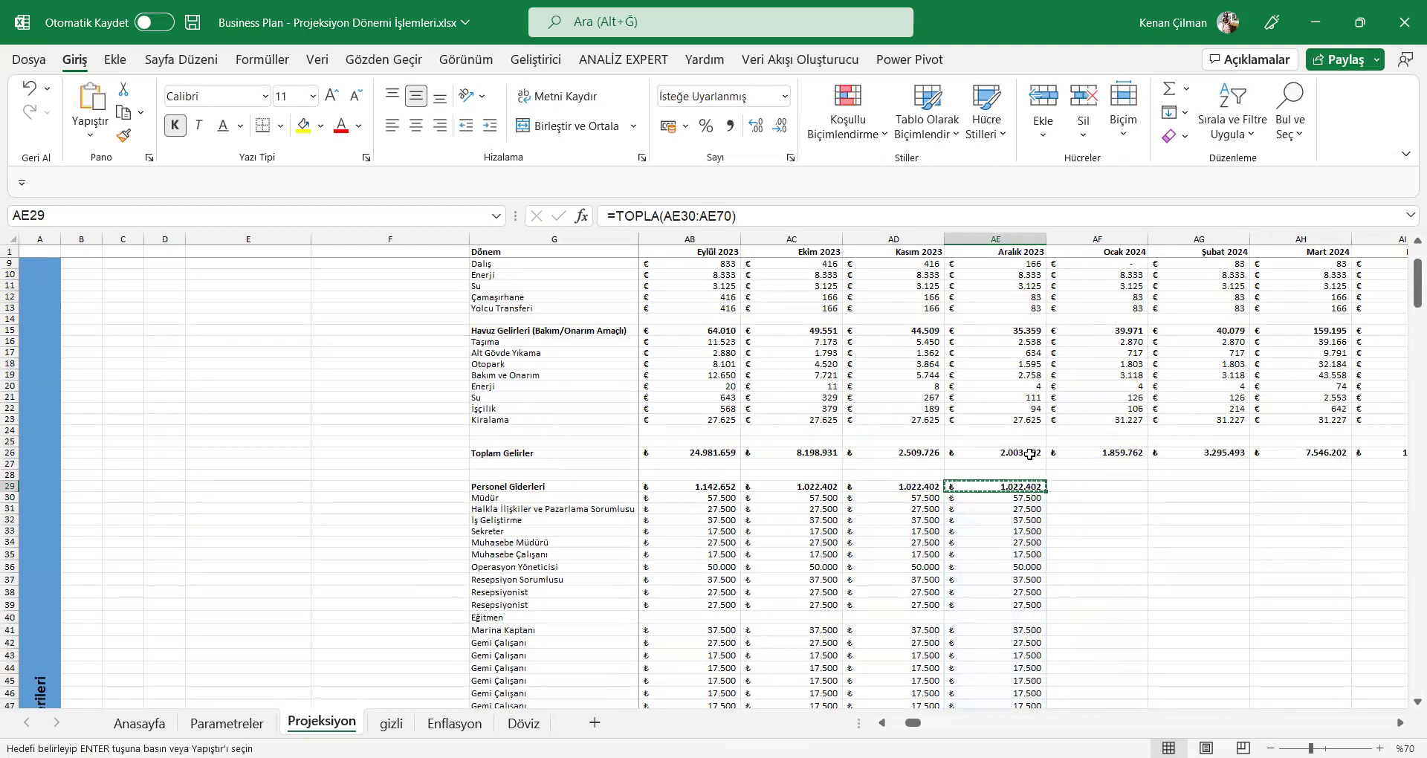
click(1028, 453)
key(ctrl+Right)
key(Down)
key(Down)
key(Down)
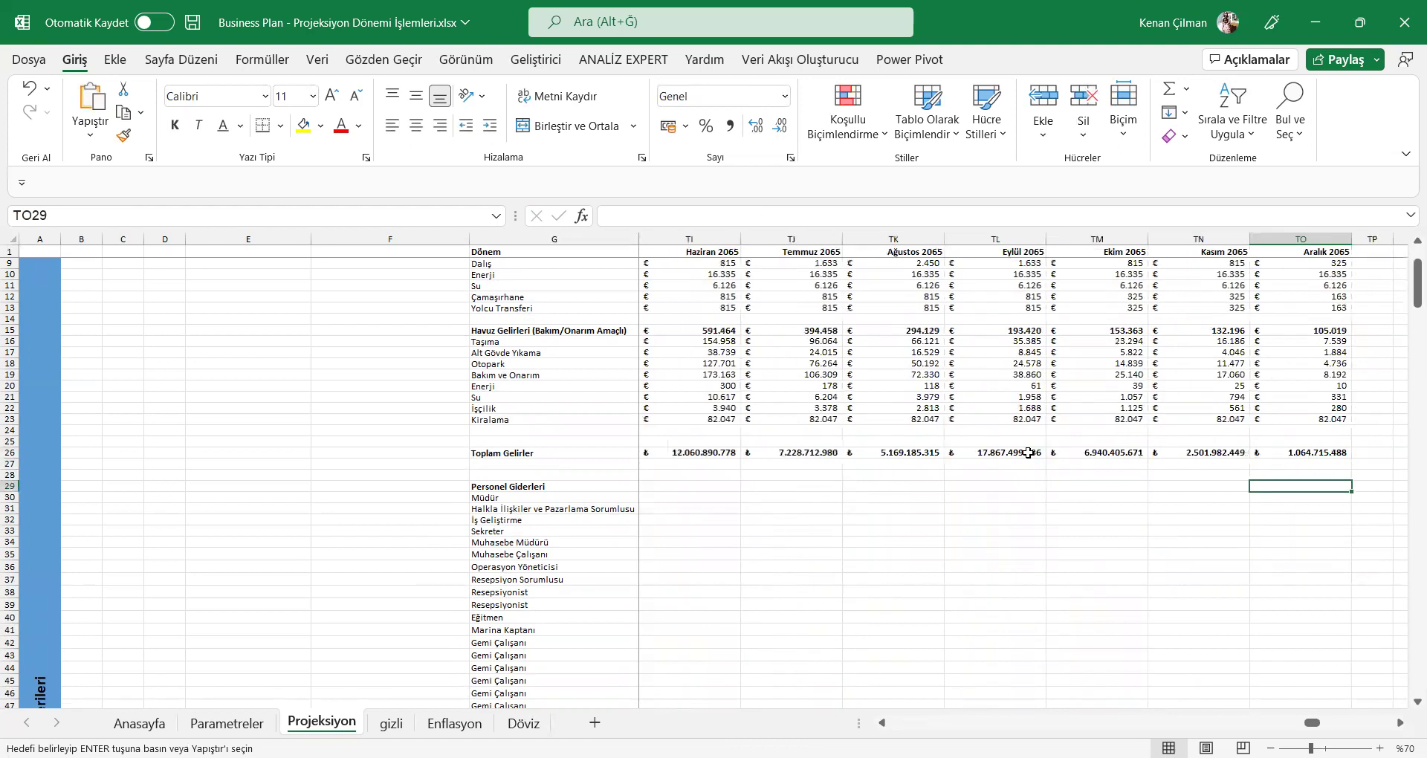
key(Left)
key(ctrl+Left)
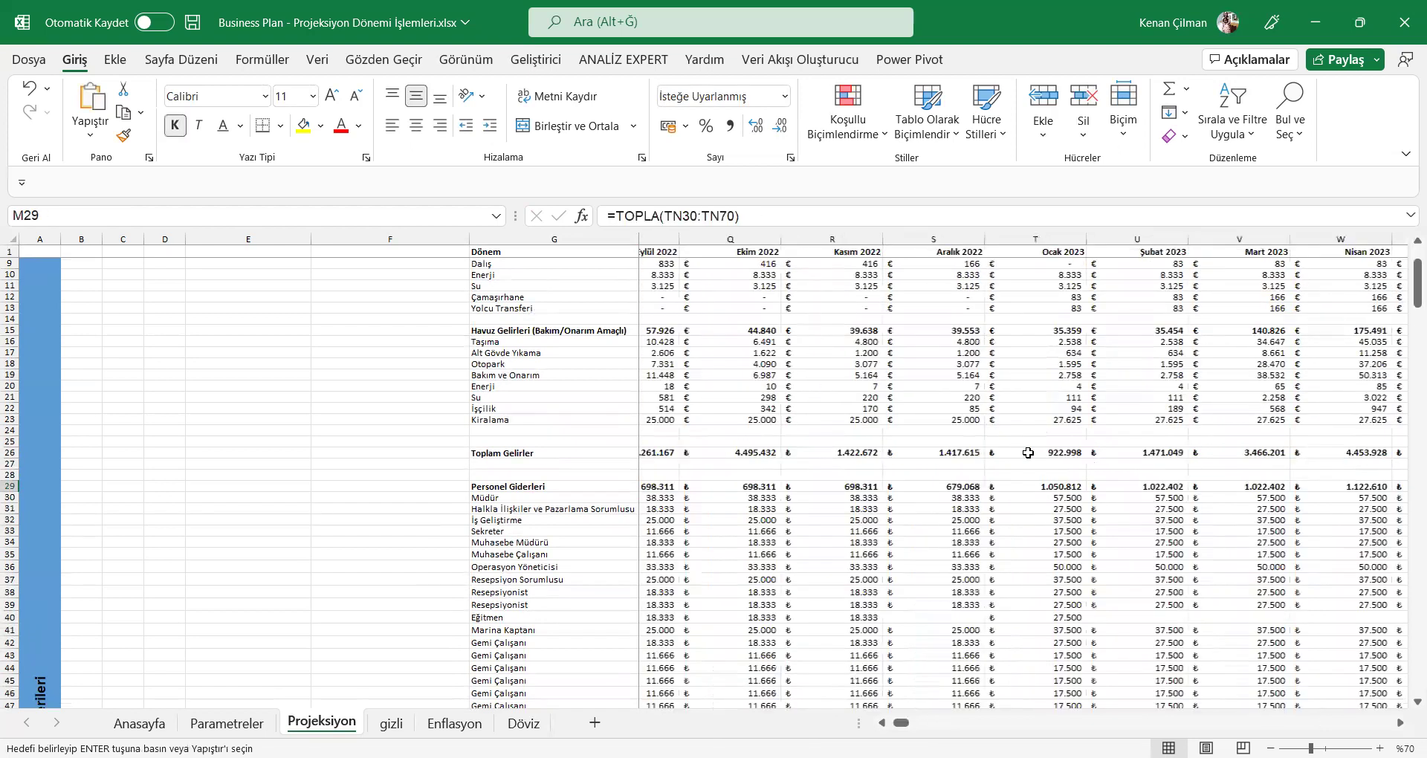
Step: Clear the copy selection and review the 2023 Müdür expenses in row 30 up to the empty Ocak 2024 cell
key(Right)
key(Right)
key(Right)
key(Right)
key(Right)
key(Right)
key(Right)
key(Right)
key(Down)
key(Right)
key(Right)
key(Right)
key(Right)
key(Right)
key(Right)
key(Right)
key(Escape)
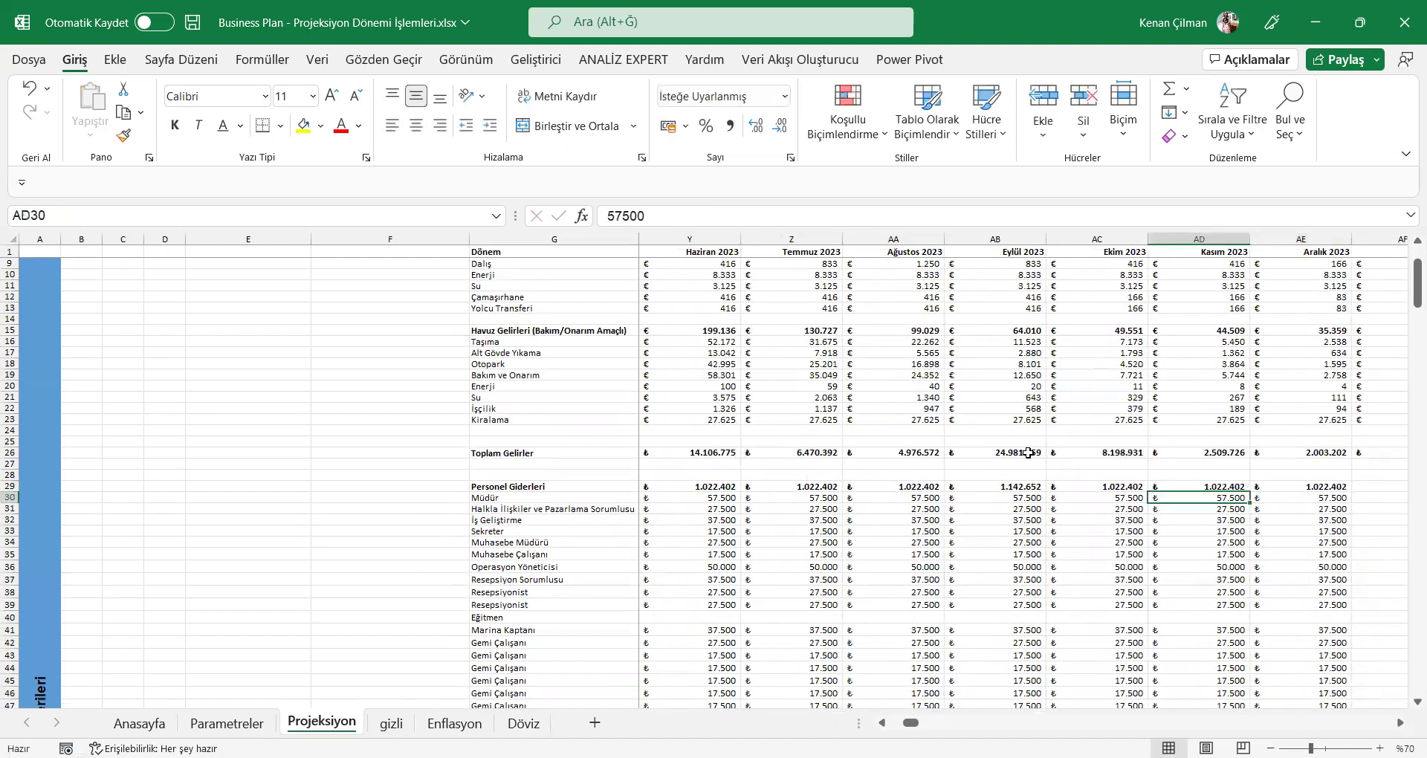
key(Right)
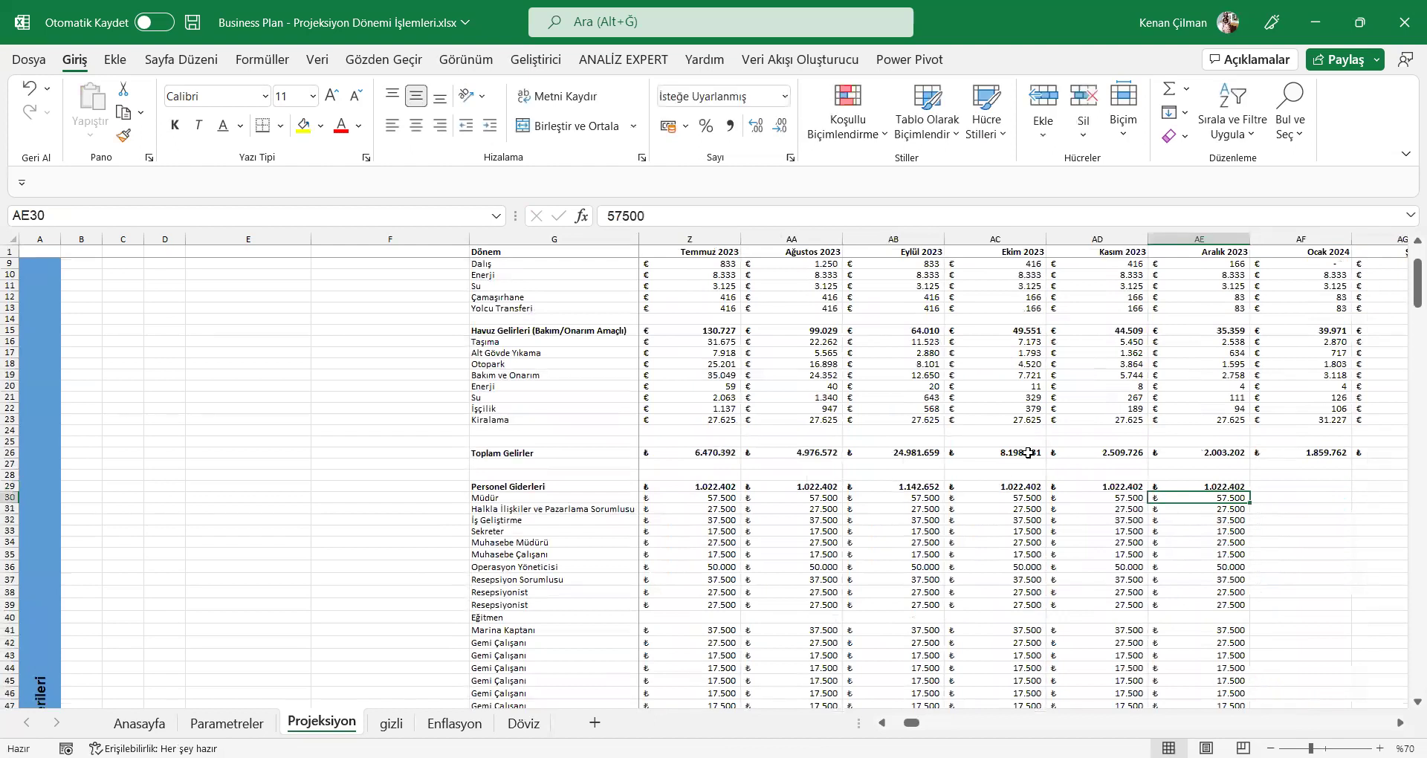
key(Left)
key(Left)
key(Left)
key(Right)
key(Right)
key(Right)
key(Right)
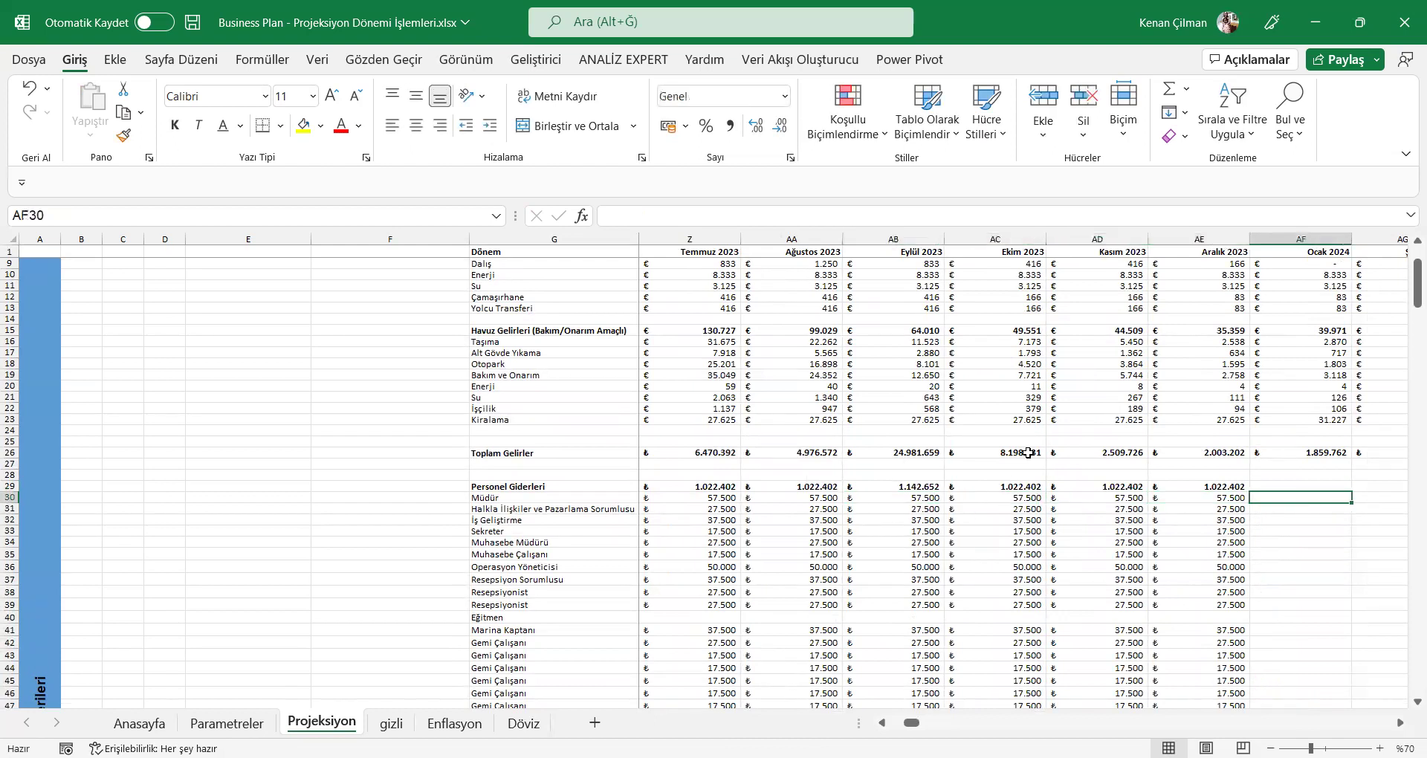
Step: Calculate the Ocak 2024 Müdür expense in AF30 as =AE30*(1+TR_2024_Enflasyon_Beklentisi)
text(=)
key(Left)
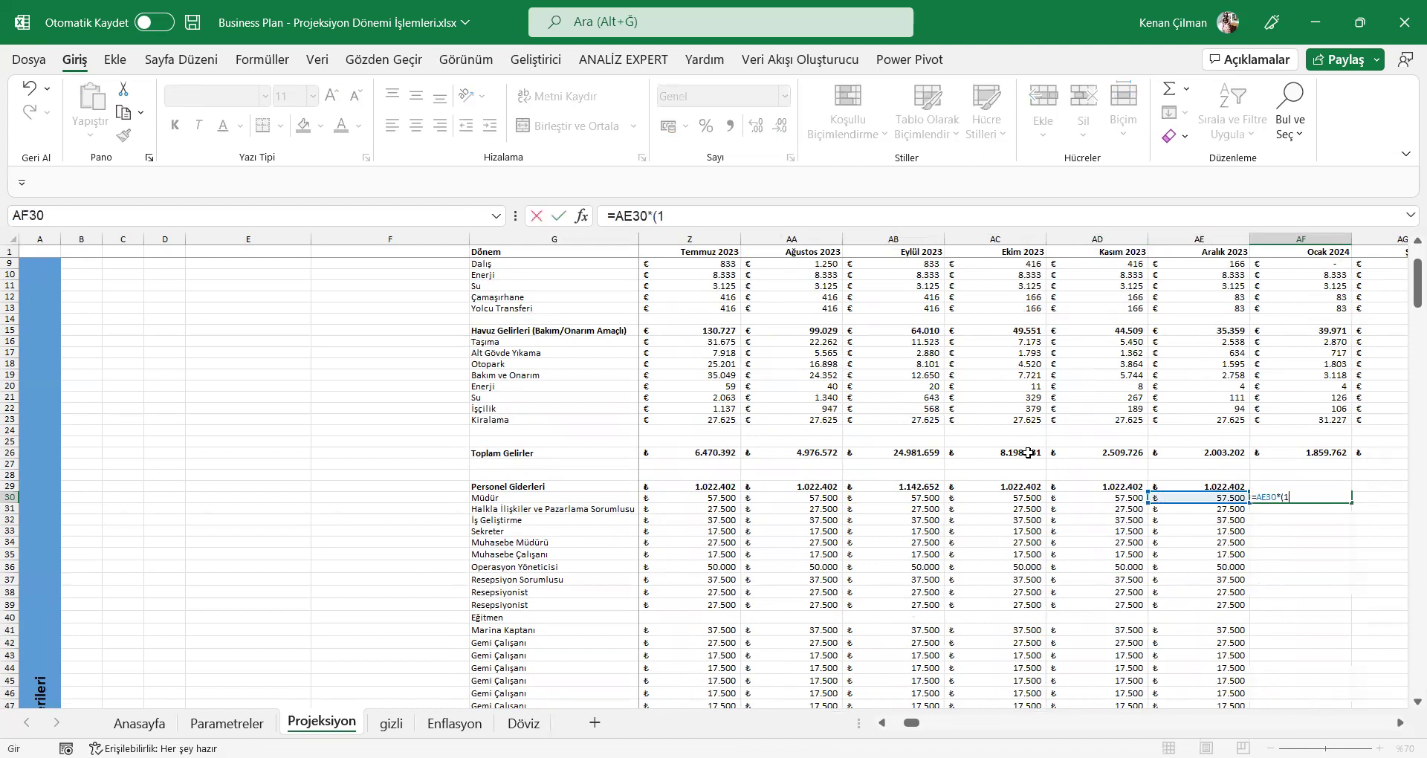
text(*(1+enfl)
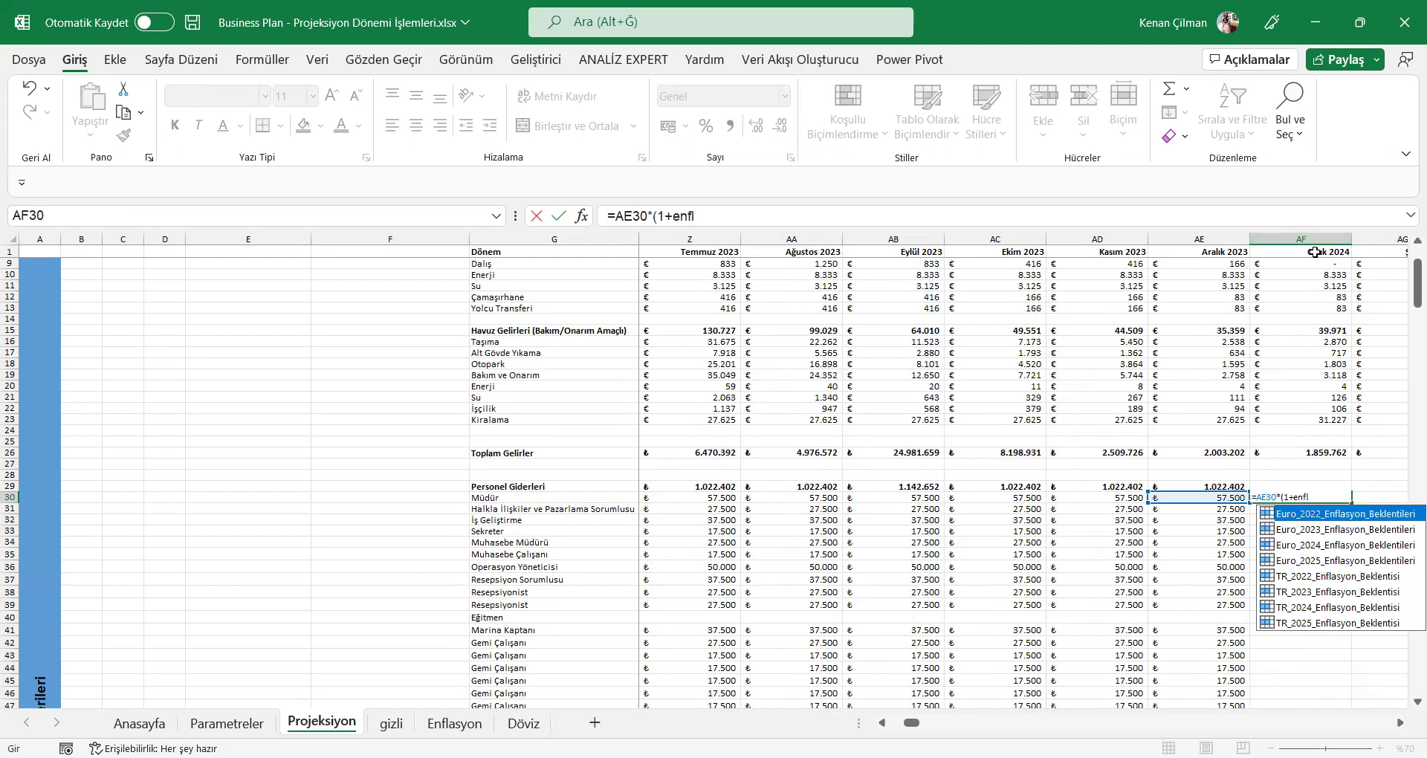
key(Down)
key(Down)
key(Down)
key(Down)
key(Down)
key(Down)
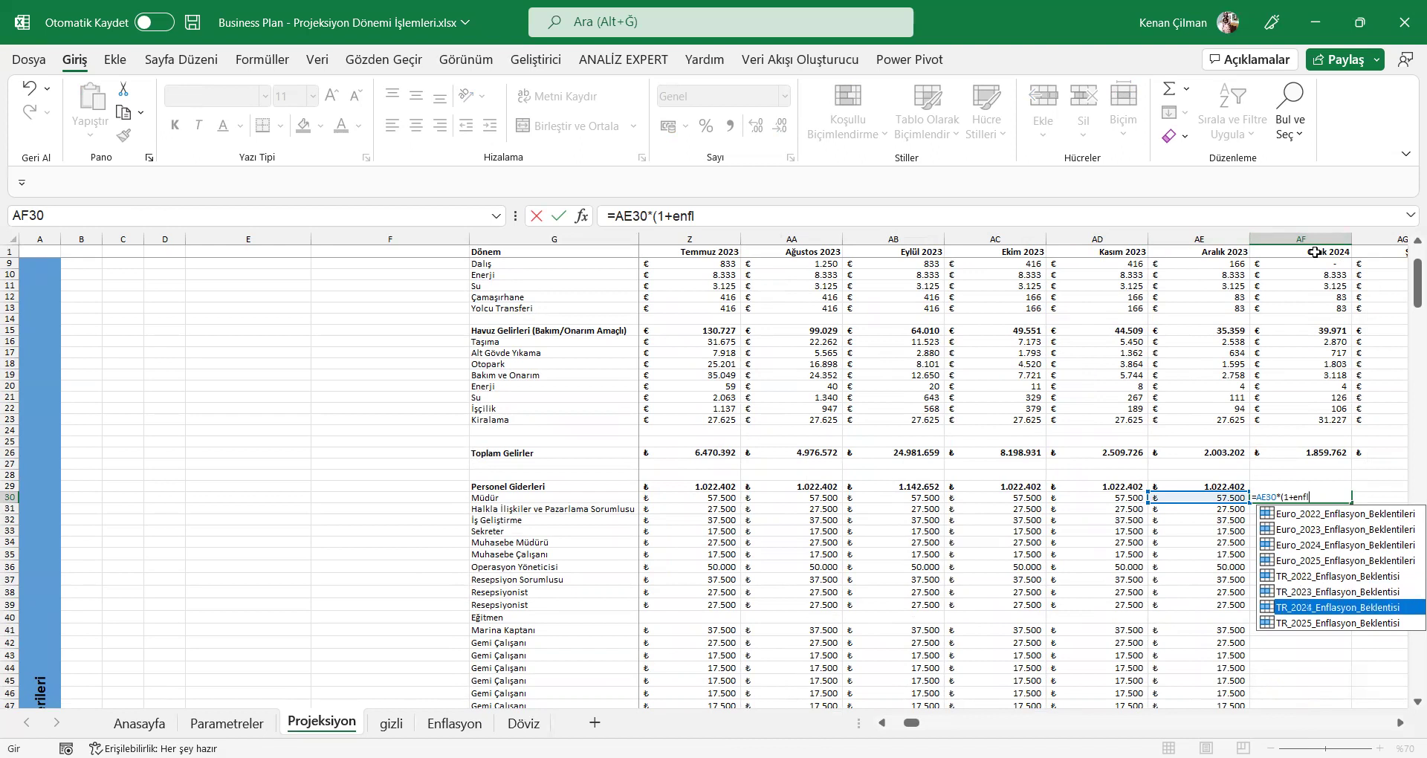
key(Tab)
key(ctrl+Return)
Step: Copy the Ocak 2024 Müdür formula in AF30 down to the second Resepsiyonist row in AF39
key(ctrl+c)
key(shift+Down)
key(shift+Down)
key(shift+Down)
key(shift+Down)
key(shift+Down)
key(shift+Down)
key(shift+Down)
key(shift+Down)
key(shift+Down)
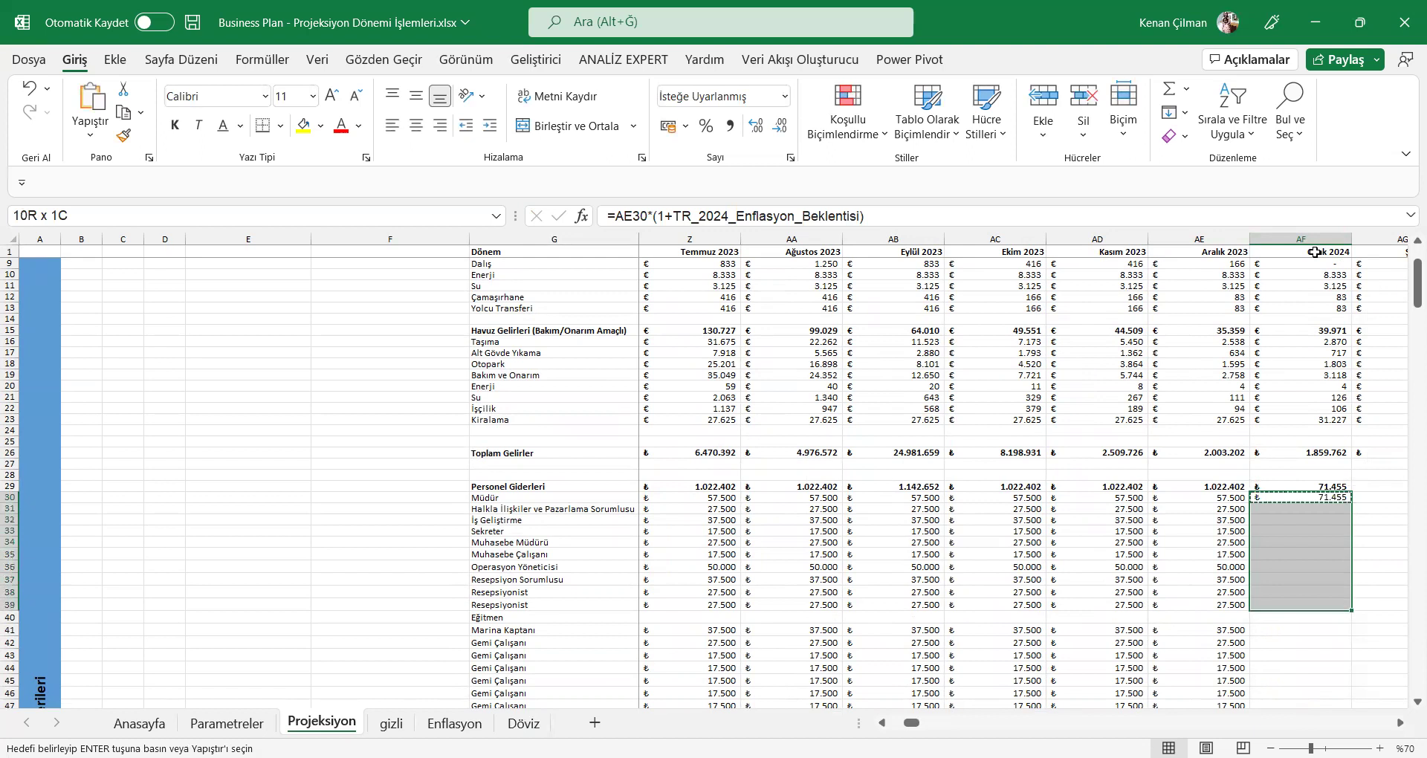
key(ctrl+v)
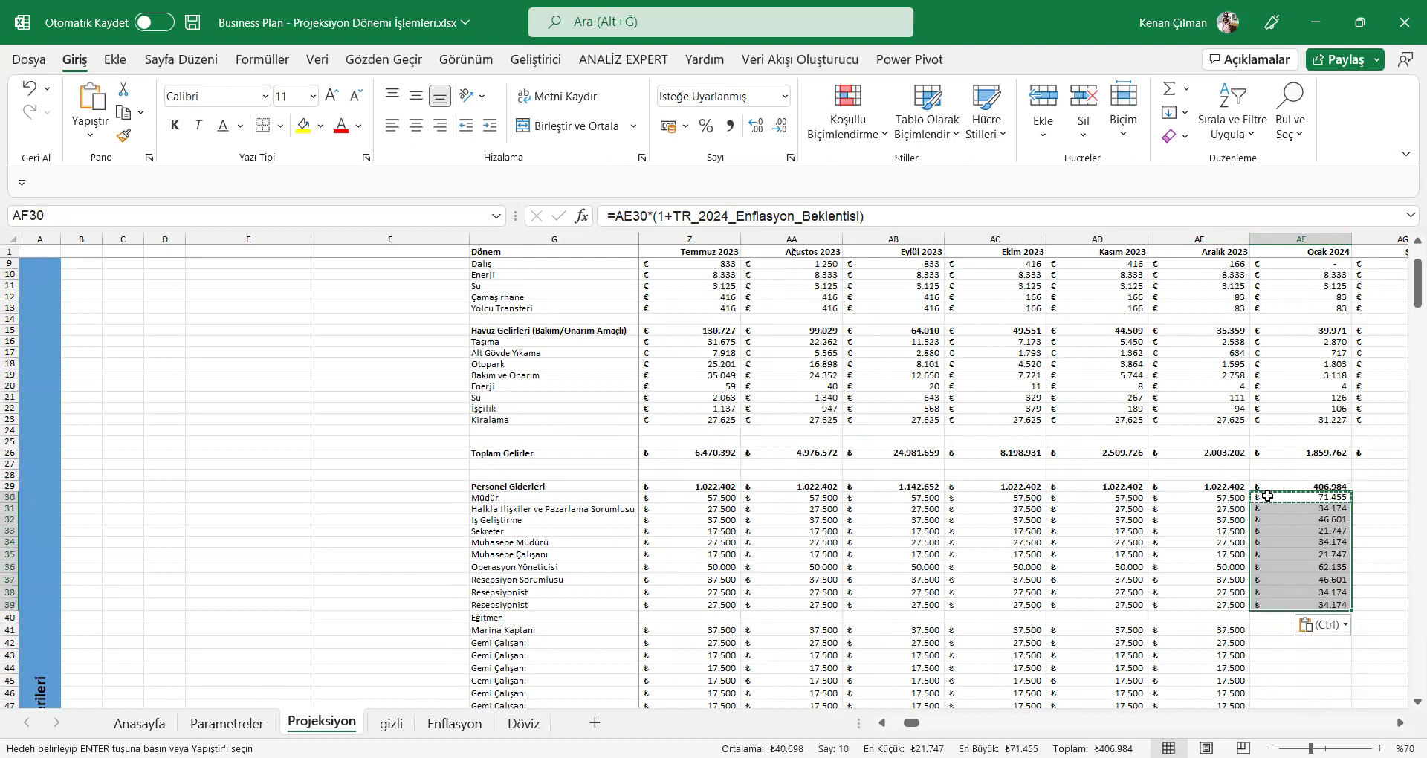
Step: Extend the AF30 formula down the remaining Ocak 2024 personnel rows to Kıdem Tazminatı in AF70
key(shift+Down)
key(shift+Down)
key(shift+Down)
key(shift+Down)
key(shift+Down)
key(shift+Down)
key(shift+Down)
key(shift+Down)
key(shift+Down)
key(shift+Down)
key(shift+Down)
key(shift+Down)
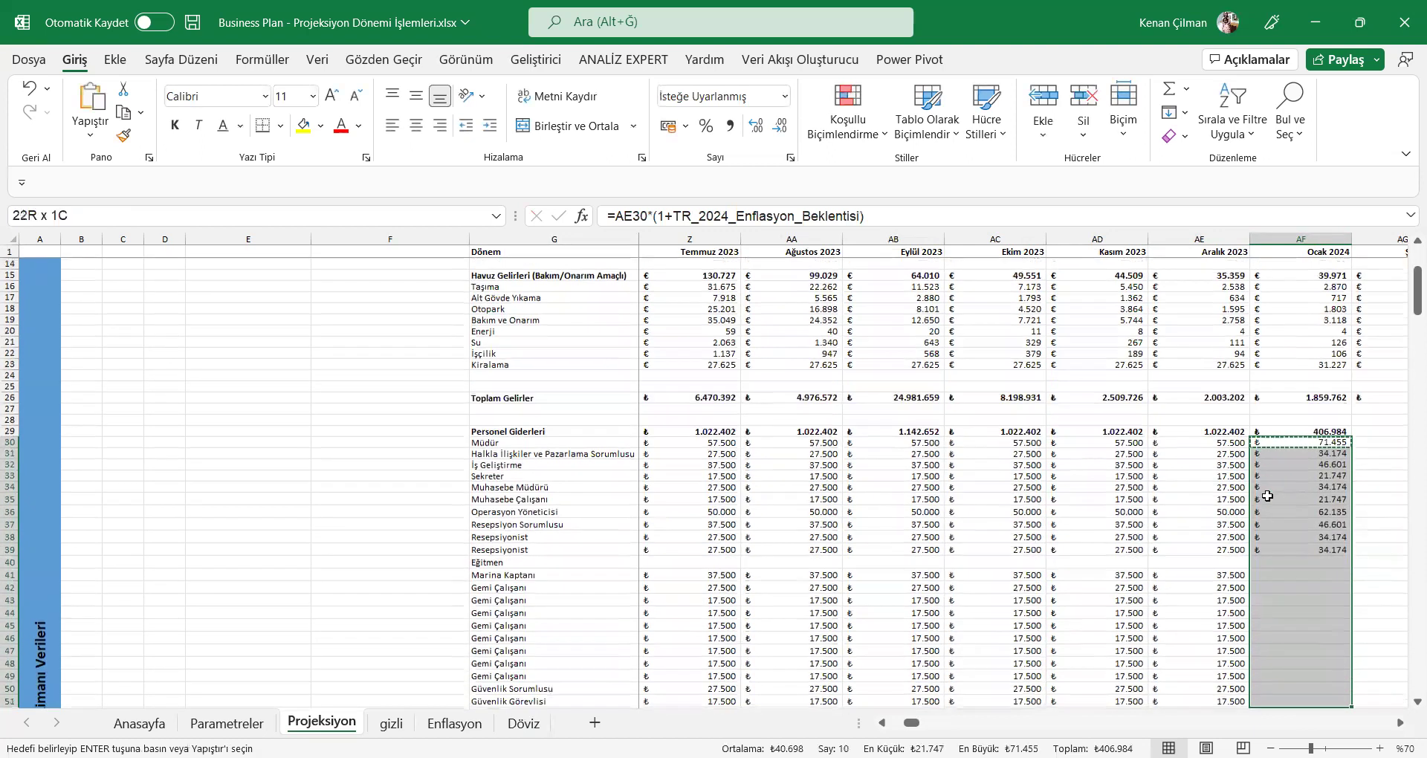
key(shift+Down)
key(shift+Down)
key(shift+Down)
key(shift+Down)
key(shift+Down)
key(shift+Down)
key(shift+Down)
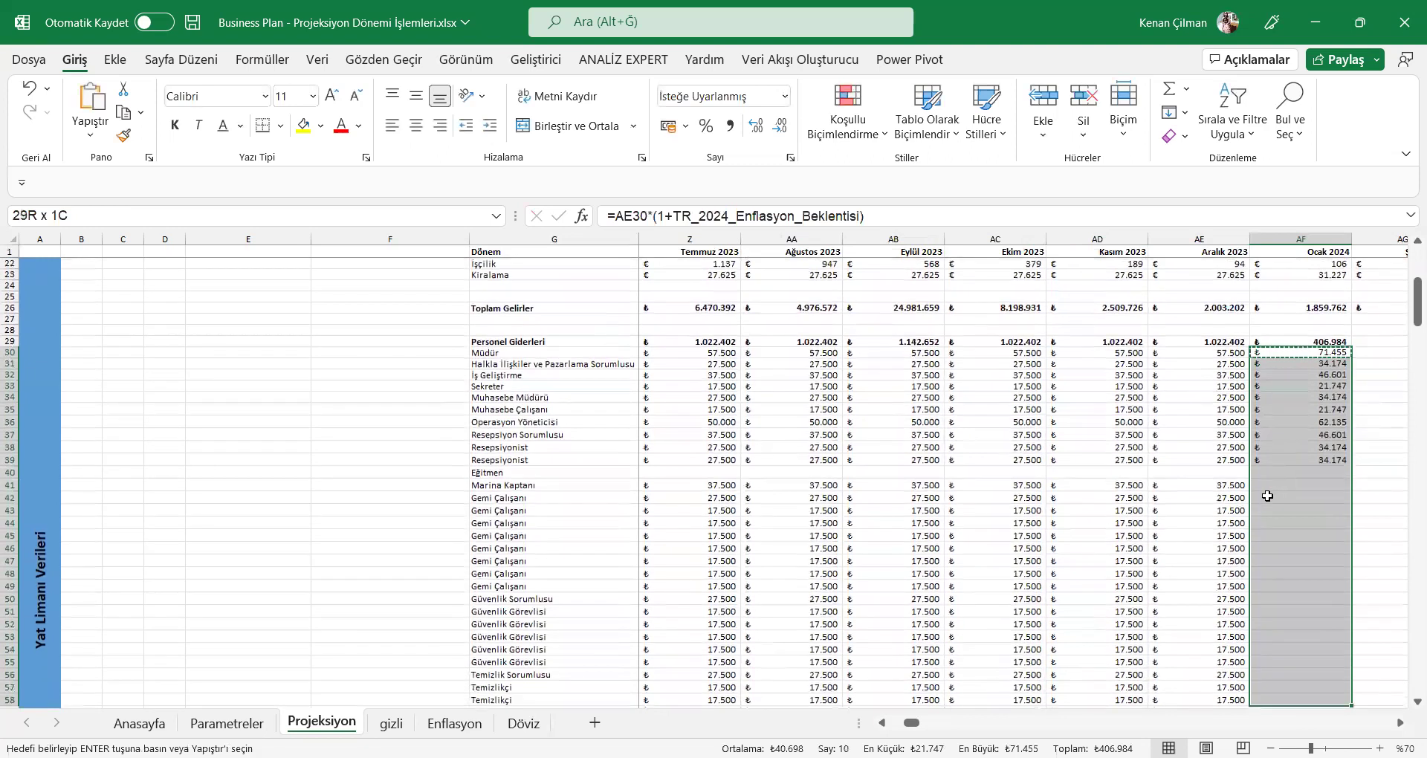
key(shift+Down)
key(shift+Down)
key(shift+Down)
key(shift+Down)
key(shift+Down)
key(shift+Down)
key(shift+Down)
key(shift+Down)
key(shift+Down)
key(shift+Down)
key(shift+Down)
key(shift+Down)
key(ctrl+v)
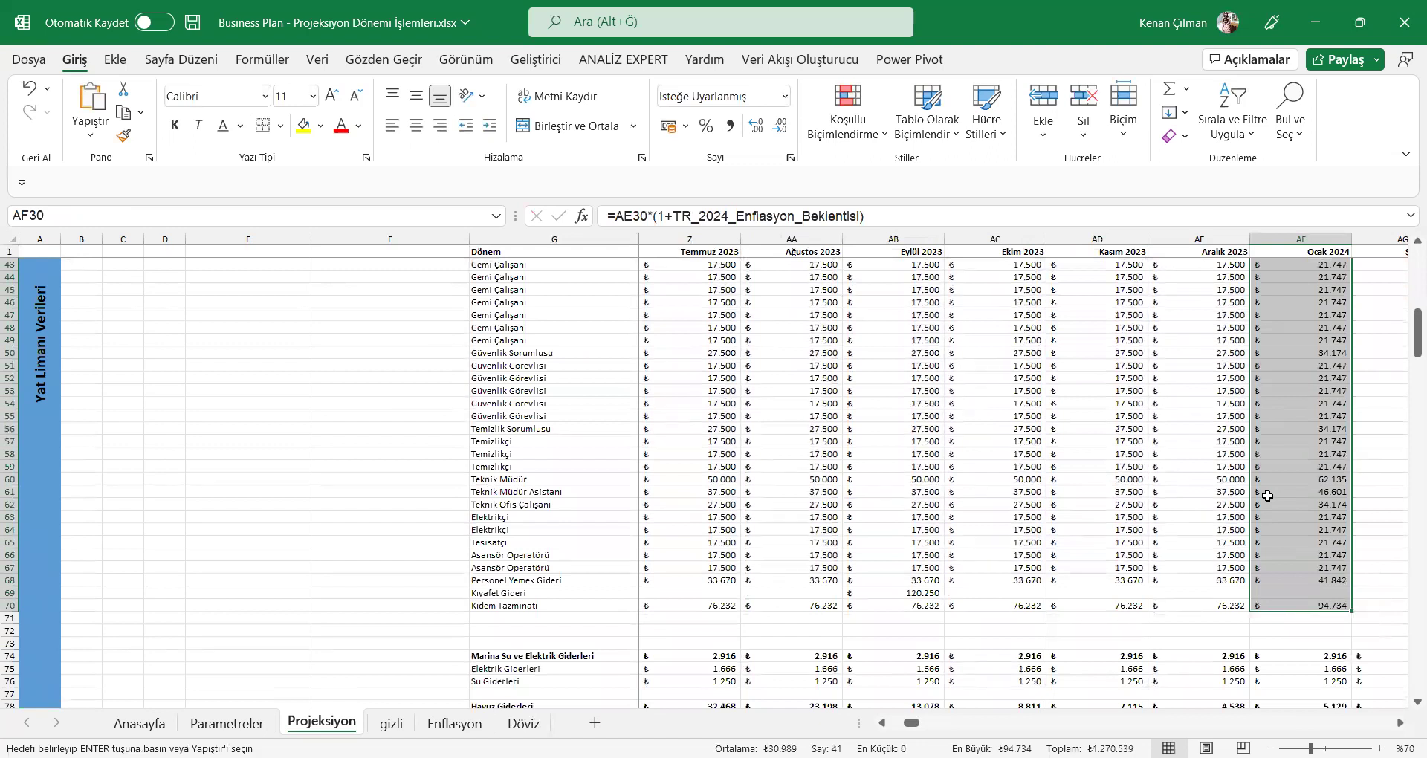
key(Up)
key(Down)
key(Down)
key(Up)
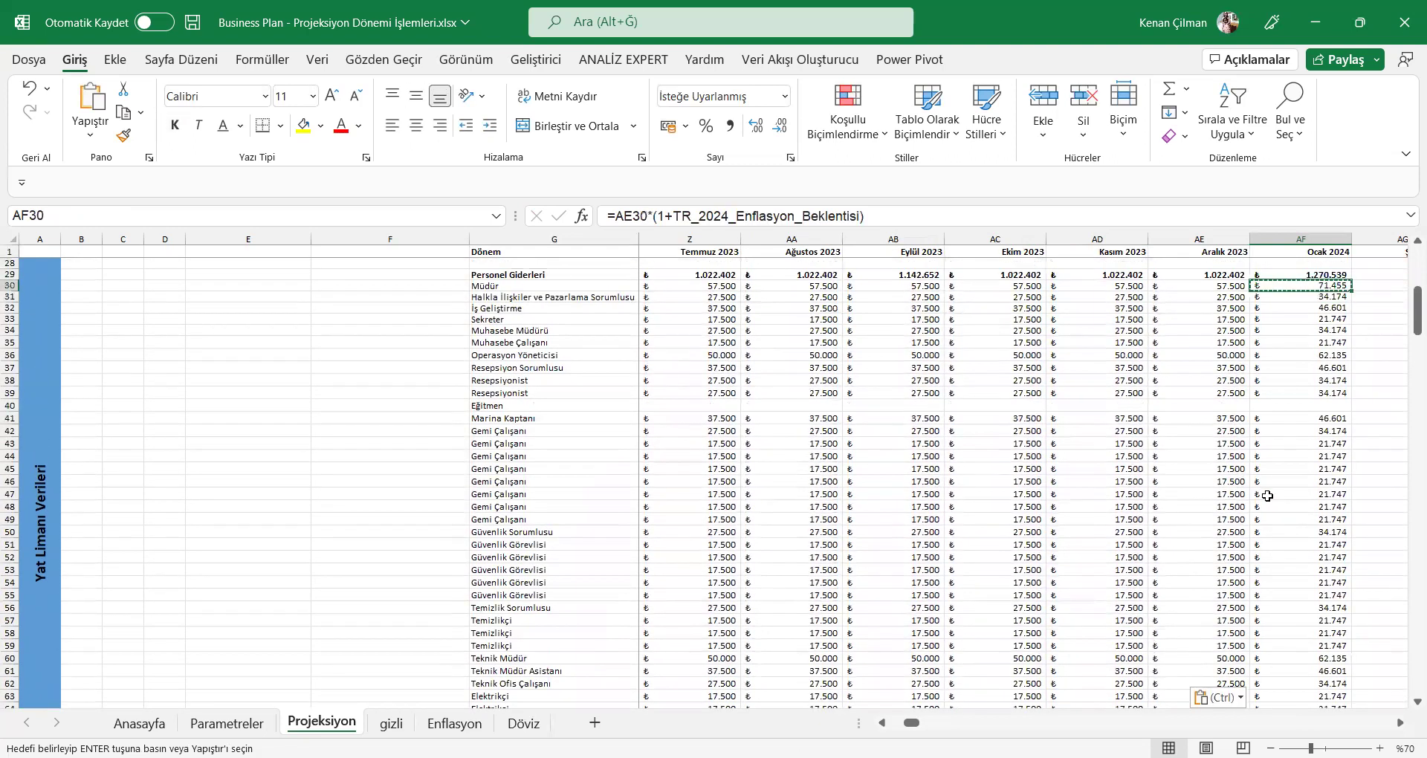
Step: Link the Şubat 2024 Müdür expense in AG30 to the prior month with =+AF30 and copy it across through Aralık 2024 in AQ30
key(Right)
text(+)
key(Left)
key(Return)
key(Up)
key(ctrl+c)
key(shift+Right)
key(shift+Right)
key(shift+Right)
key(shift+Right)
key(shift+Right)
key(shift+Right)
key(shift+Right)
key(shift+Right)
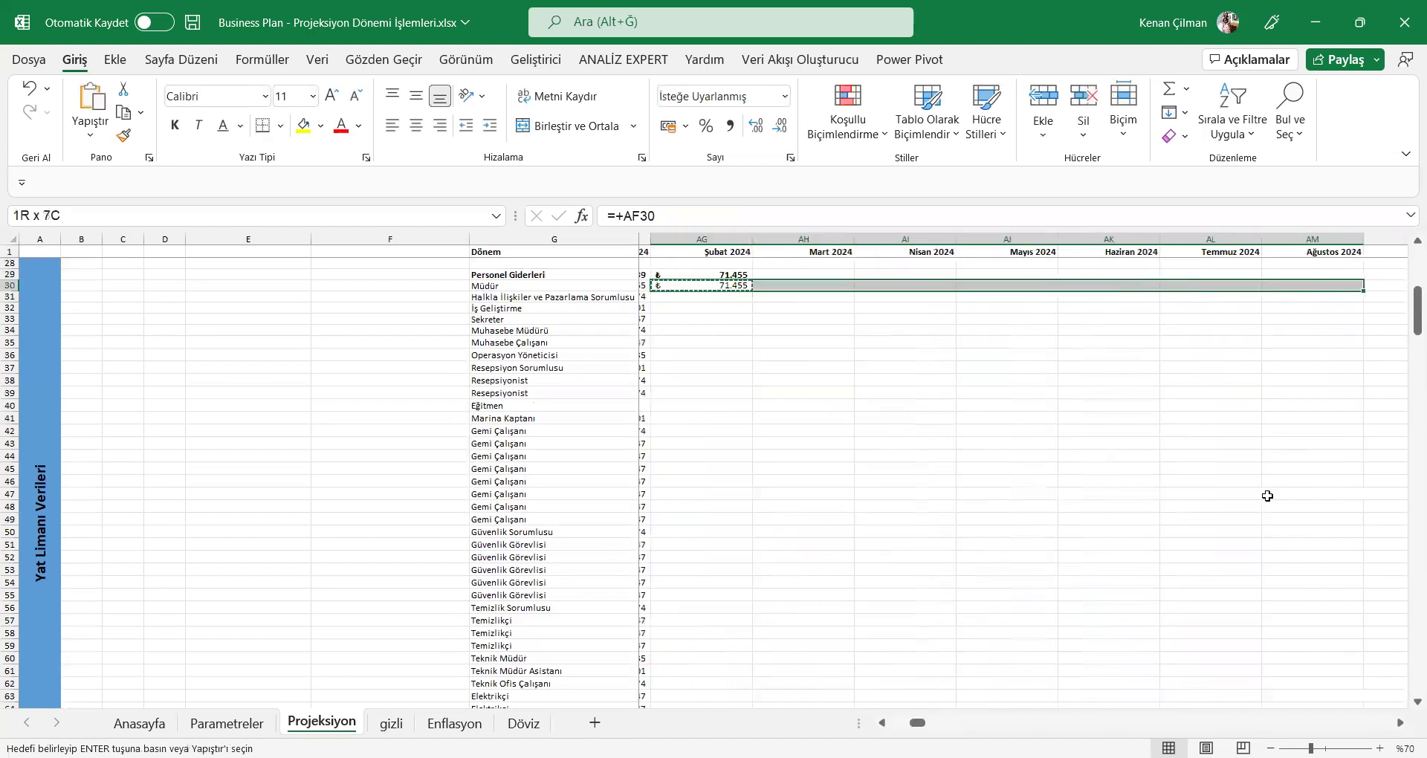
key(shift+Right)
key(shift+Right)
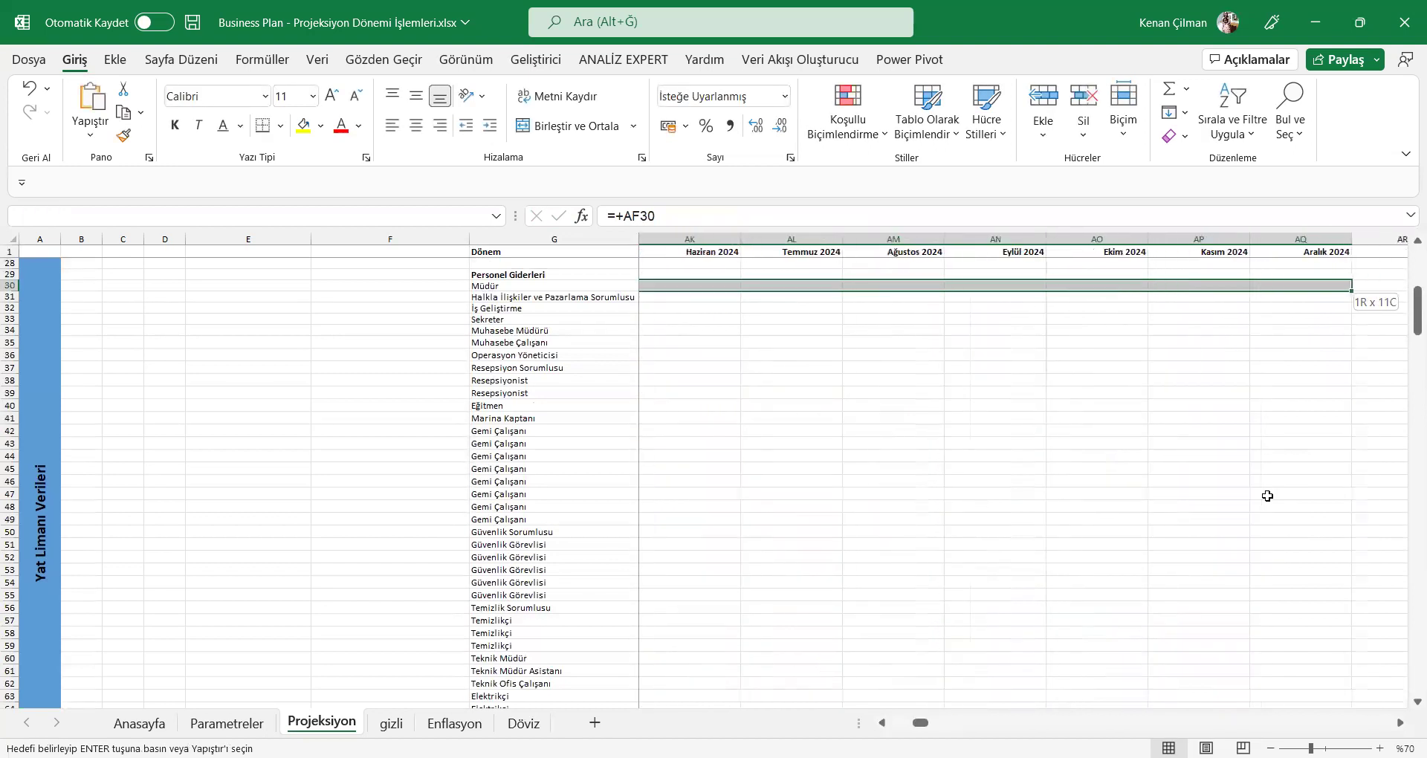
key(ctrl+v)
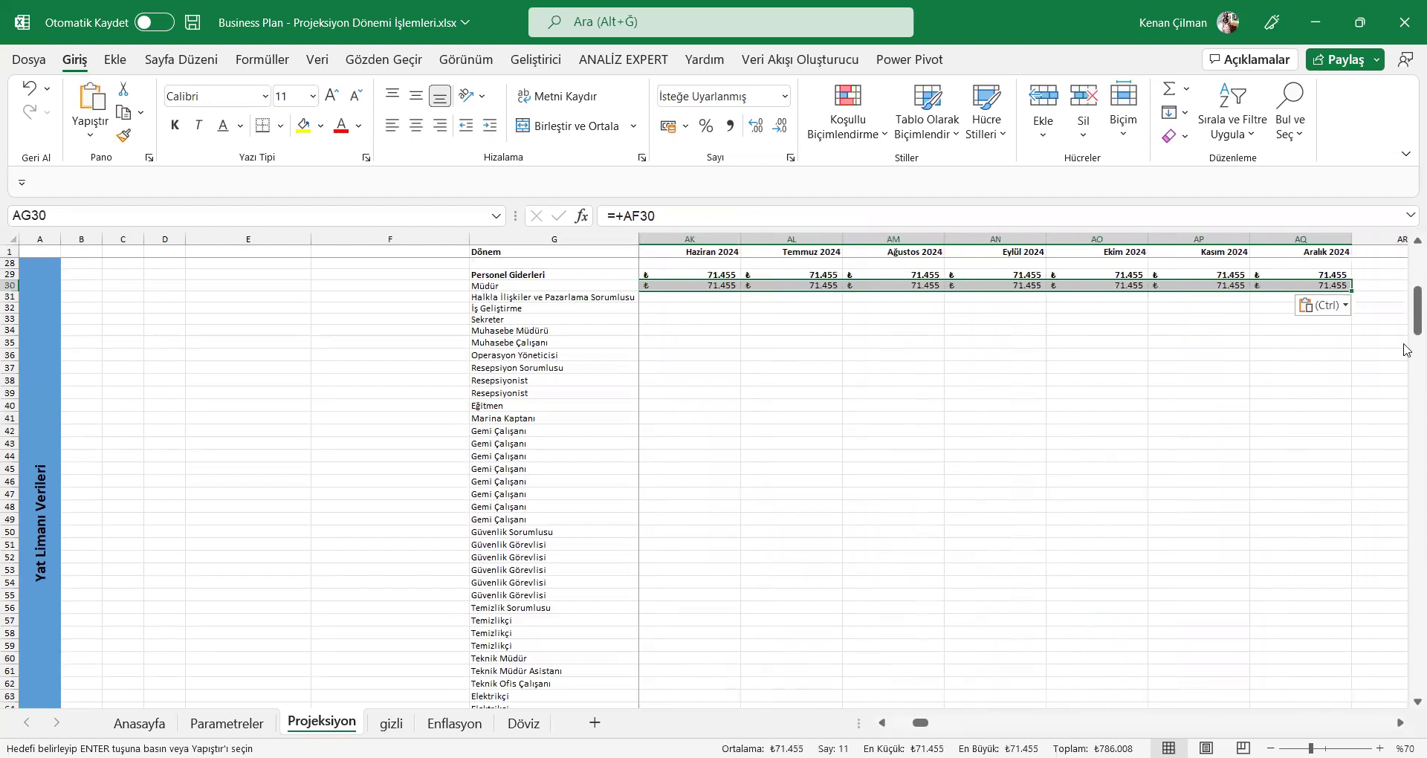
Step: Fill the Müdür formulas in AG30:AQ30 down through all personnel rows to Kıdem Tazminatı and check the filled block
double_click(1353, 291)
scroll(1004, 387, down, 2)
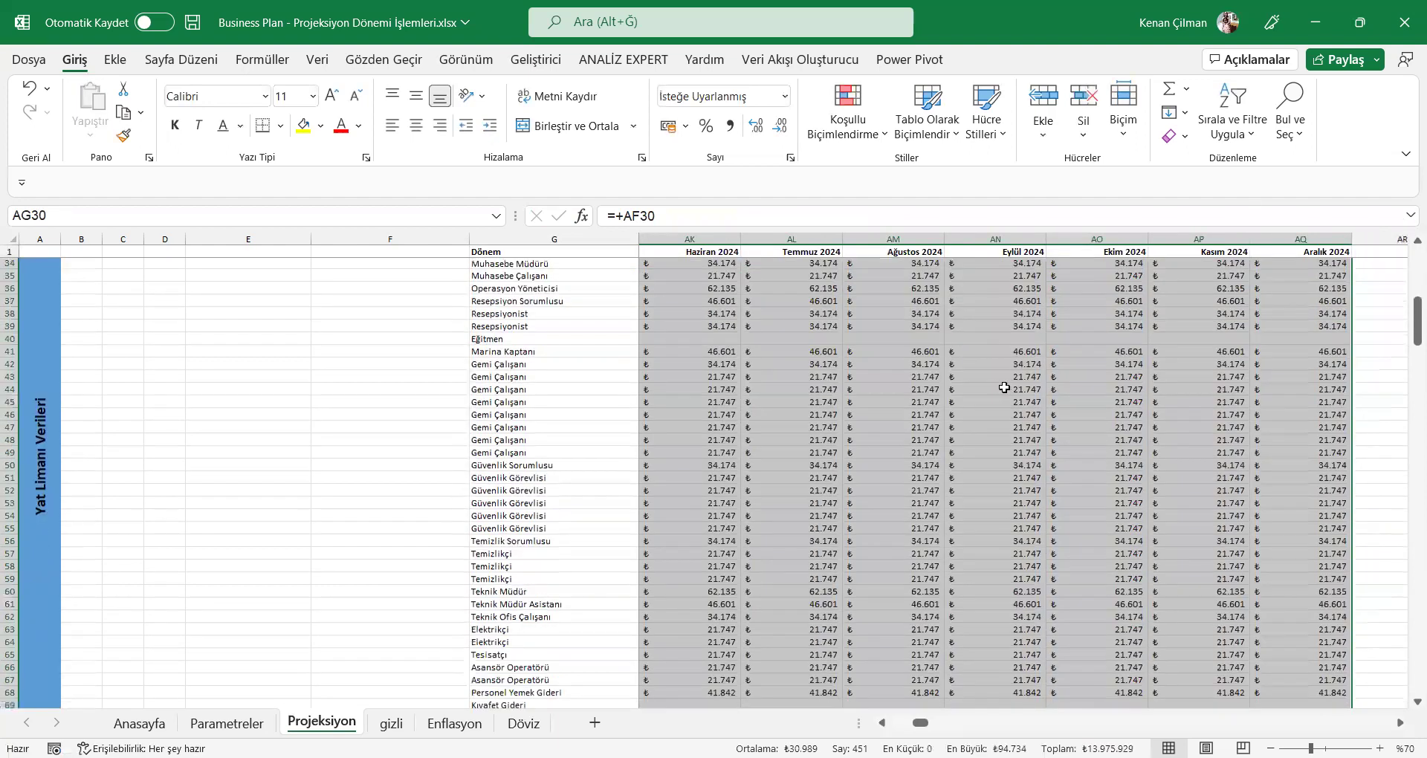
scroll(999, 387, down, 5)
scroll(1328, 365, up, 9)
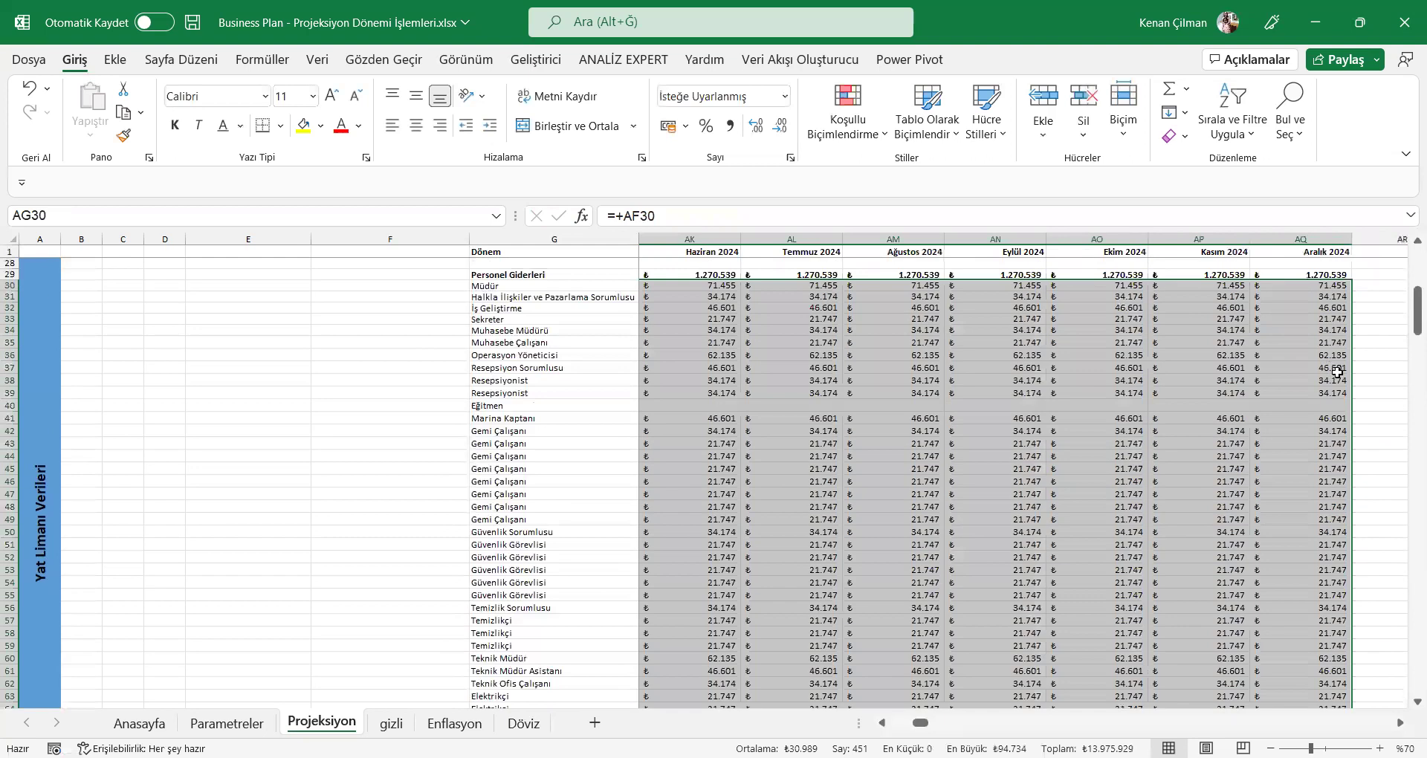
Step: Calculate the Ocak 2025 Müdür expense in AR30 as =AQ30*(1+TR_2025_Enflasyon_Beklentisi) and fill it down the personnel rows
click(1328, 350)
key(Right)
key(Right)
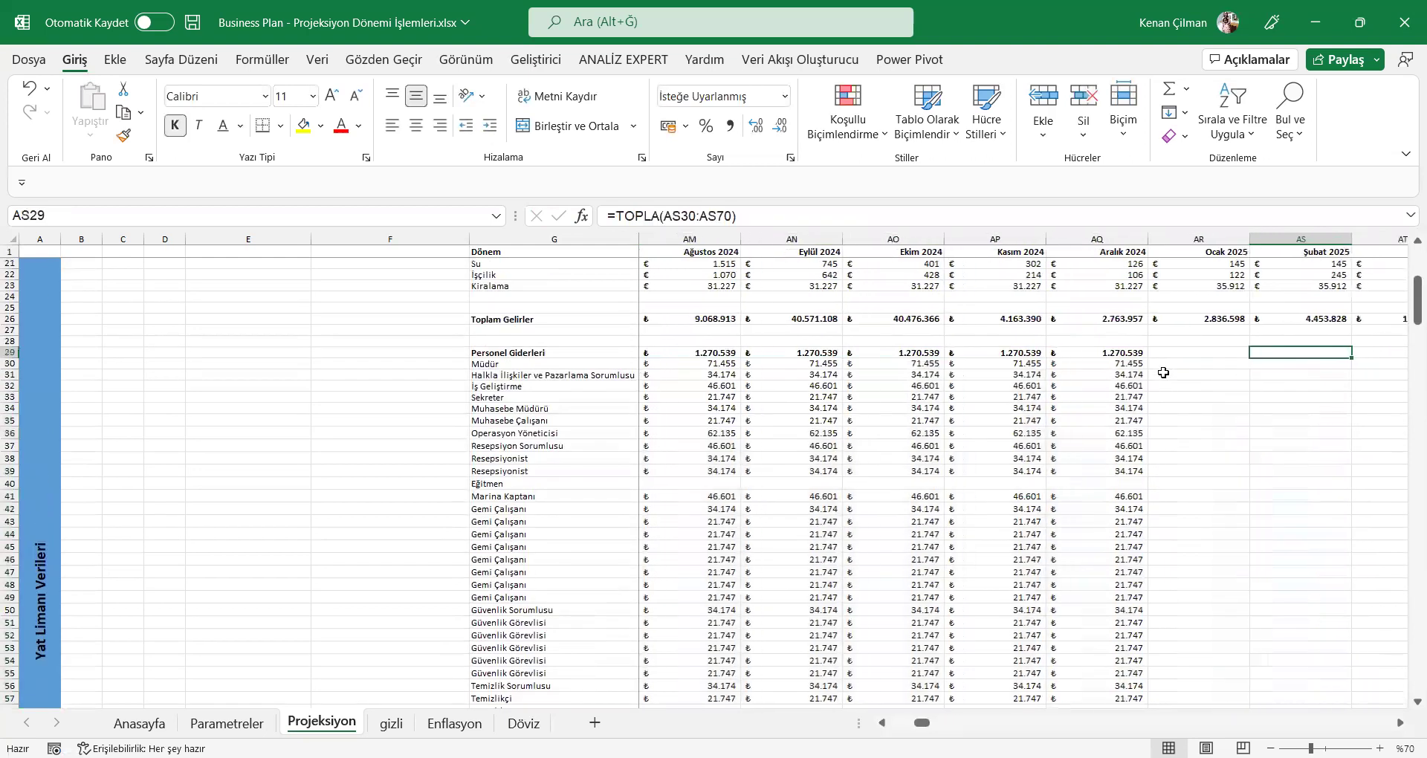
click(1185, 364)
text(=)
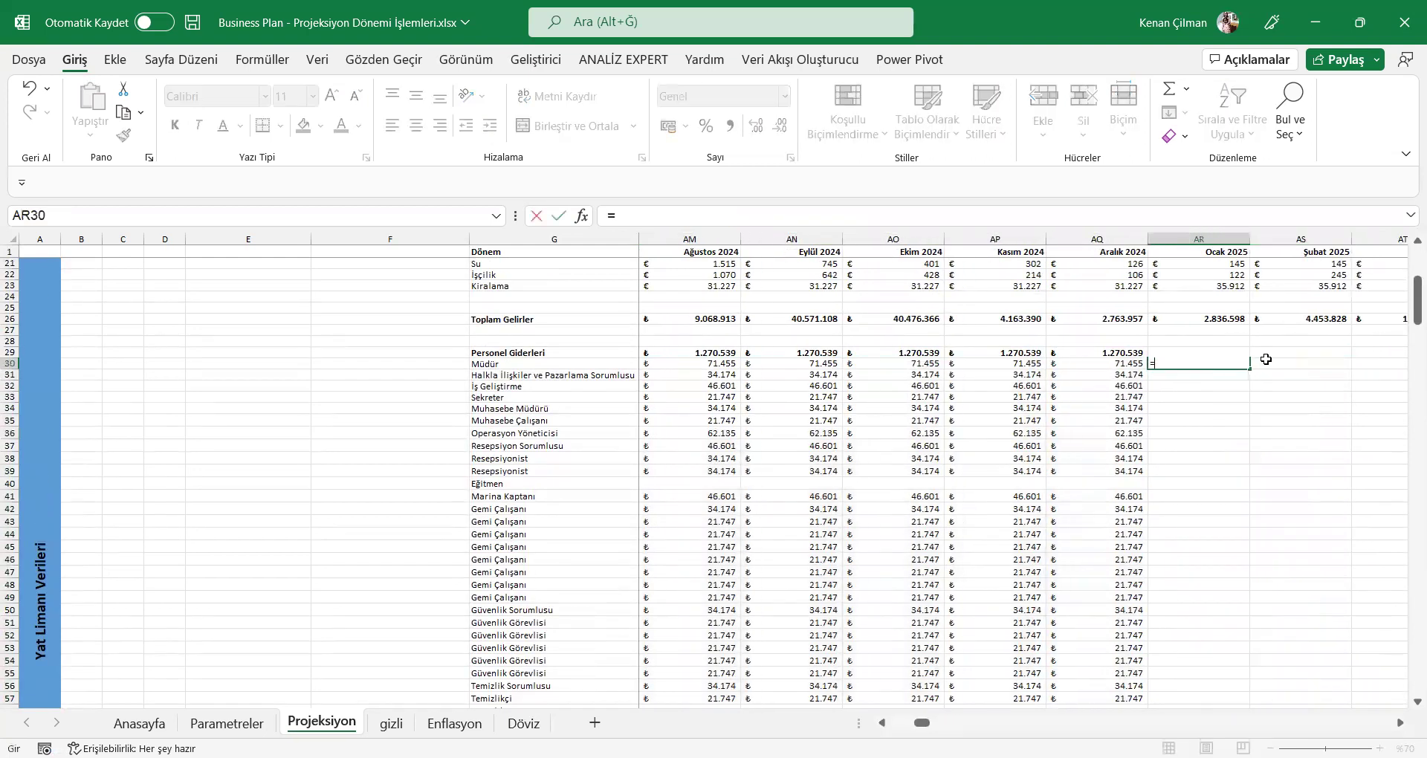
key(Left)
text(*)
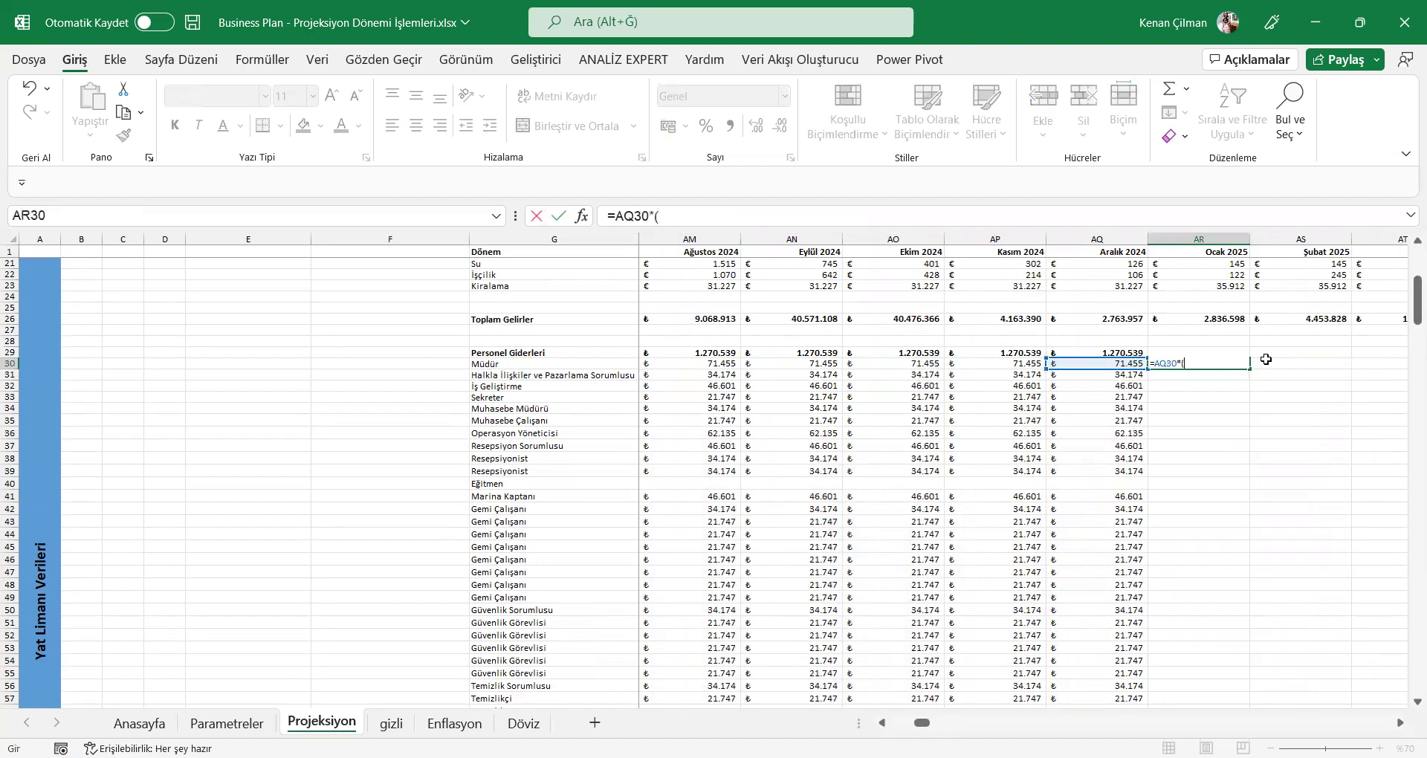
text((1+enfl)
key(Down)
key(Down)
key(Down)
key(Down)
key(Down)
key(Down)
key(Down)
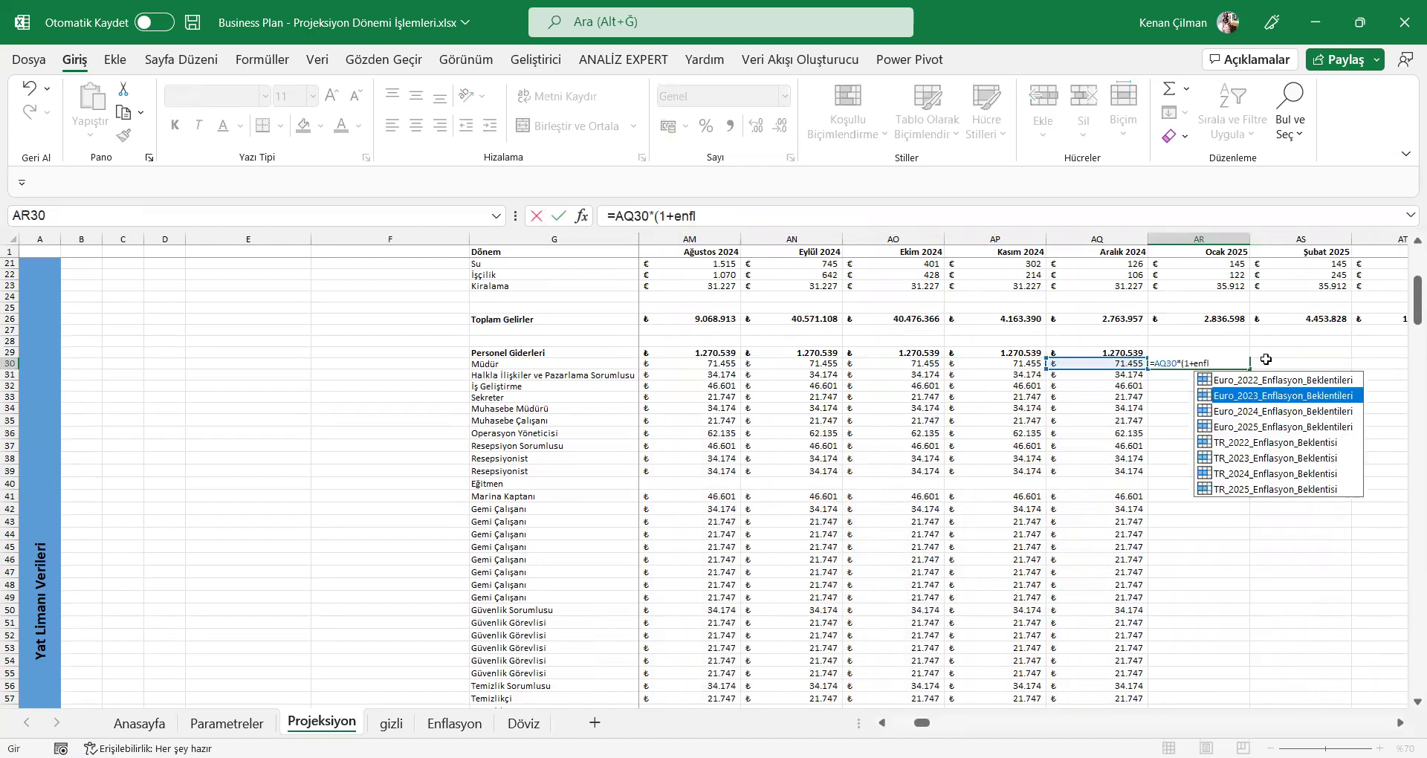
key(Tab)
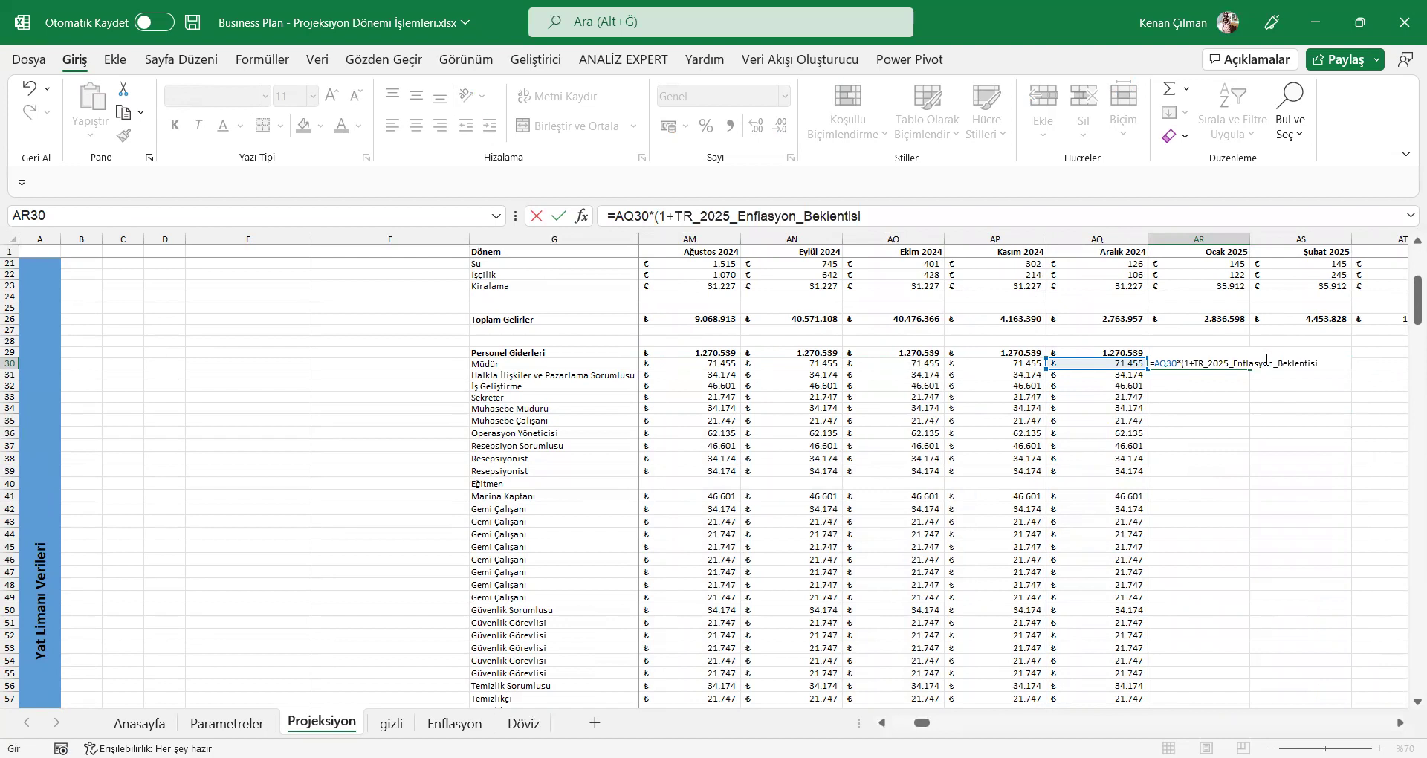
text())
key(ctrl+Return)
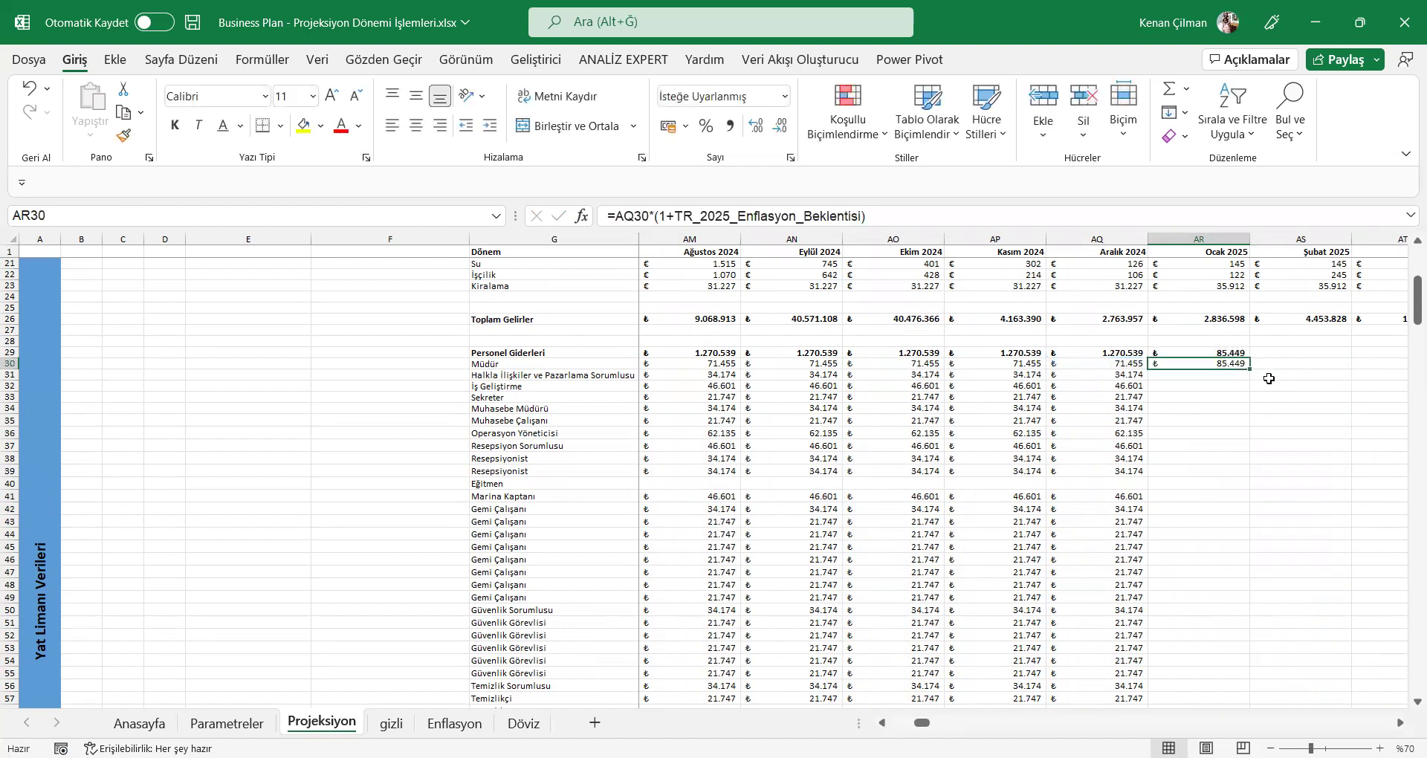
double_click(1247, 371)
click(1349, 359)
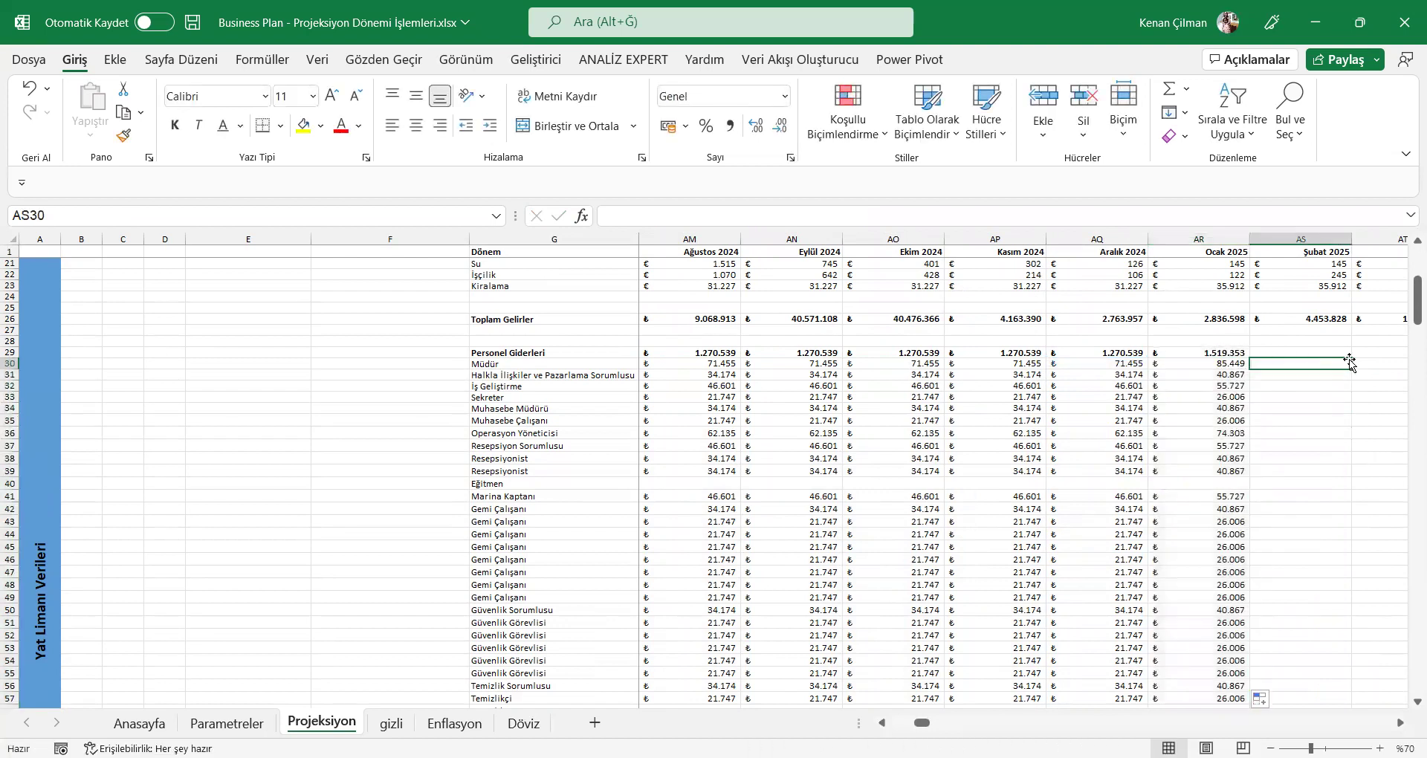
Step: Link the Şubat 2025 Müdür expense in AS30 to the prior month with =AR30 and fill it down the personnel rows
text(=)
key(Left)
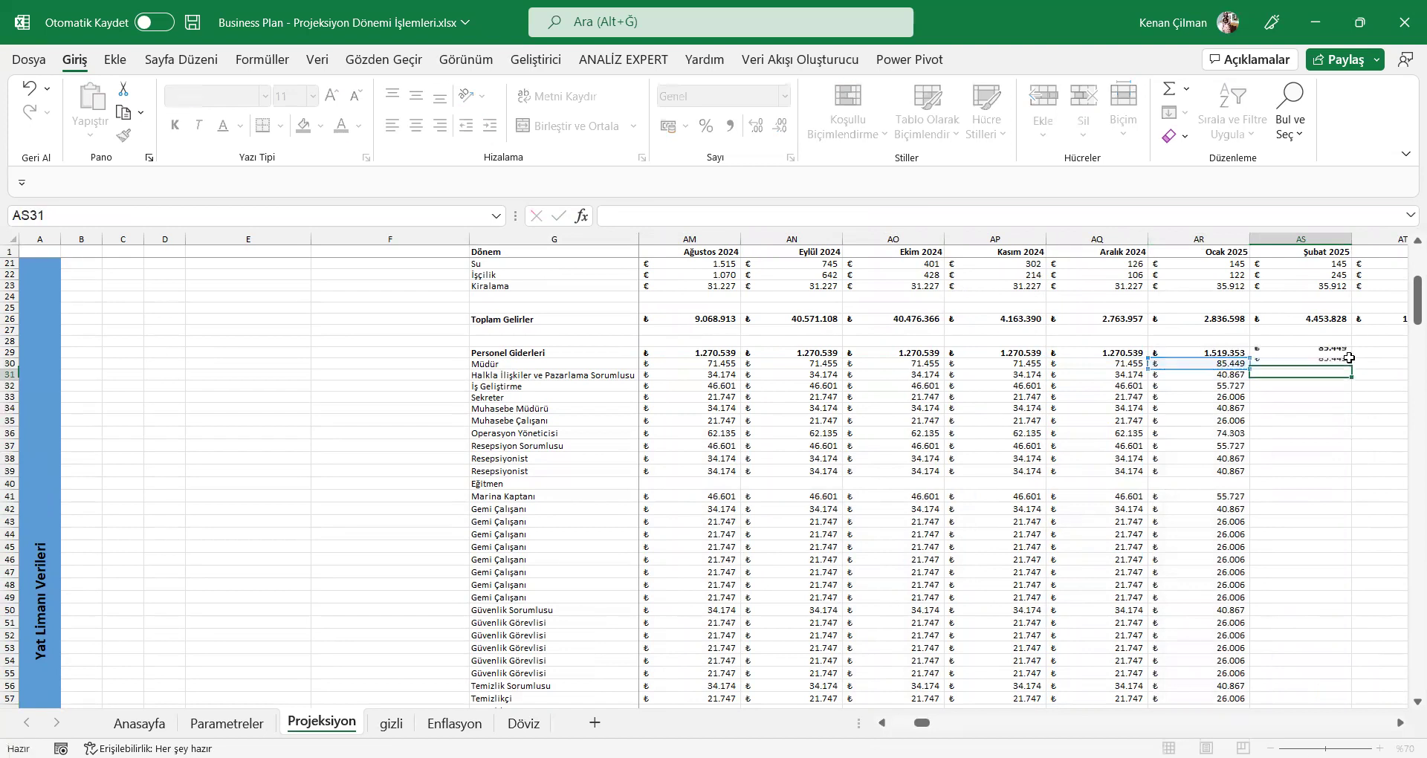
key(ctrl+Return)
key(ctrl+c)
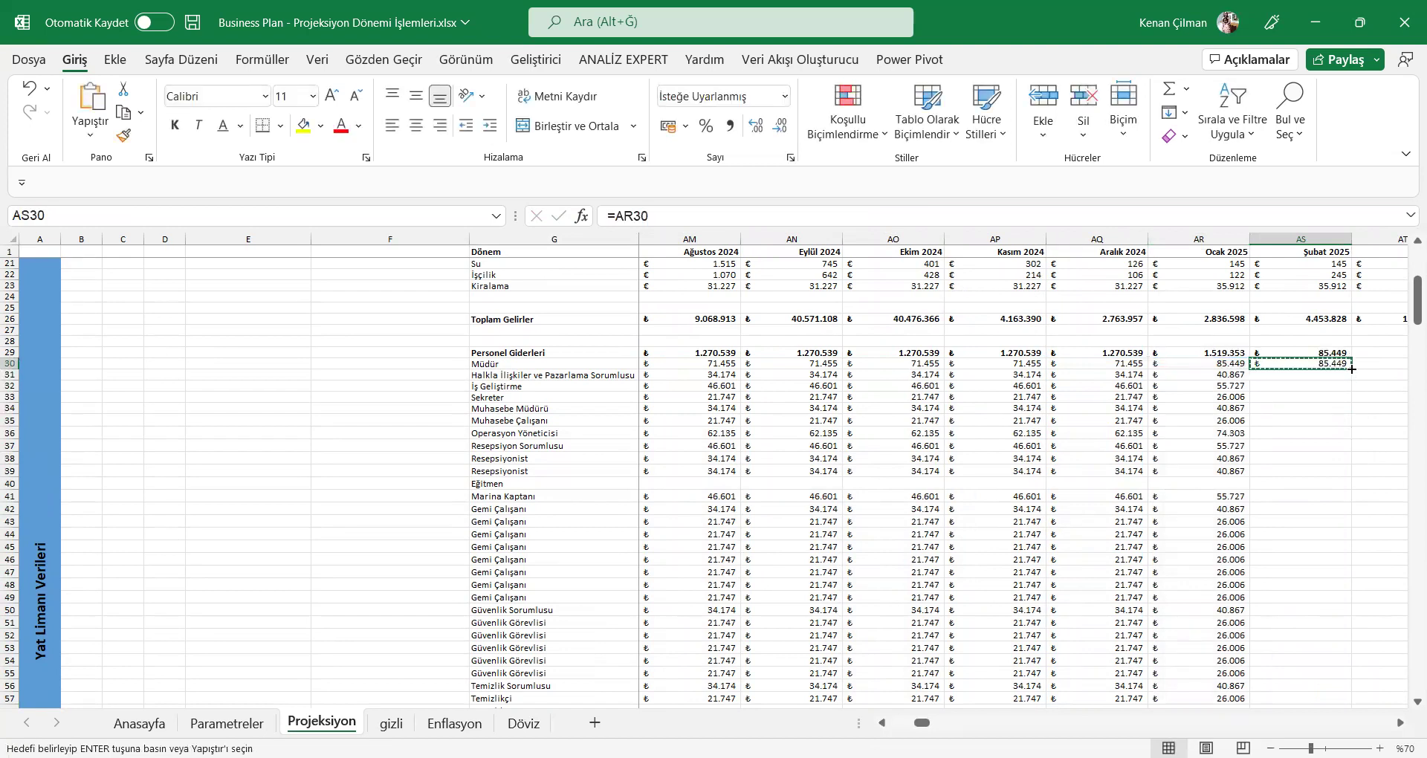
double_click(1351, 368)
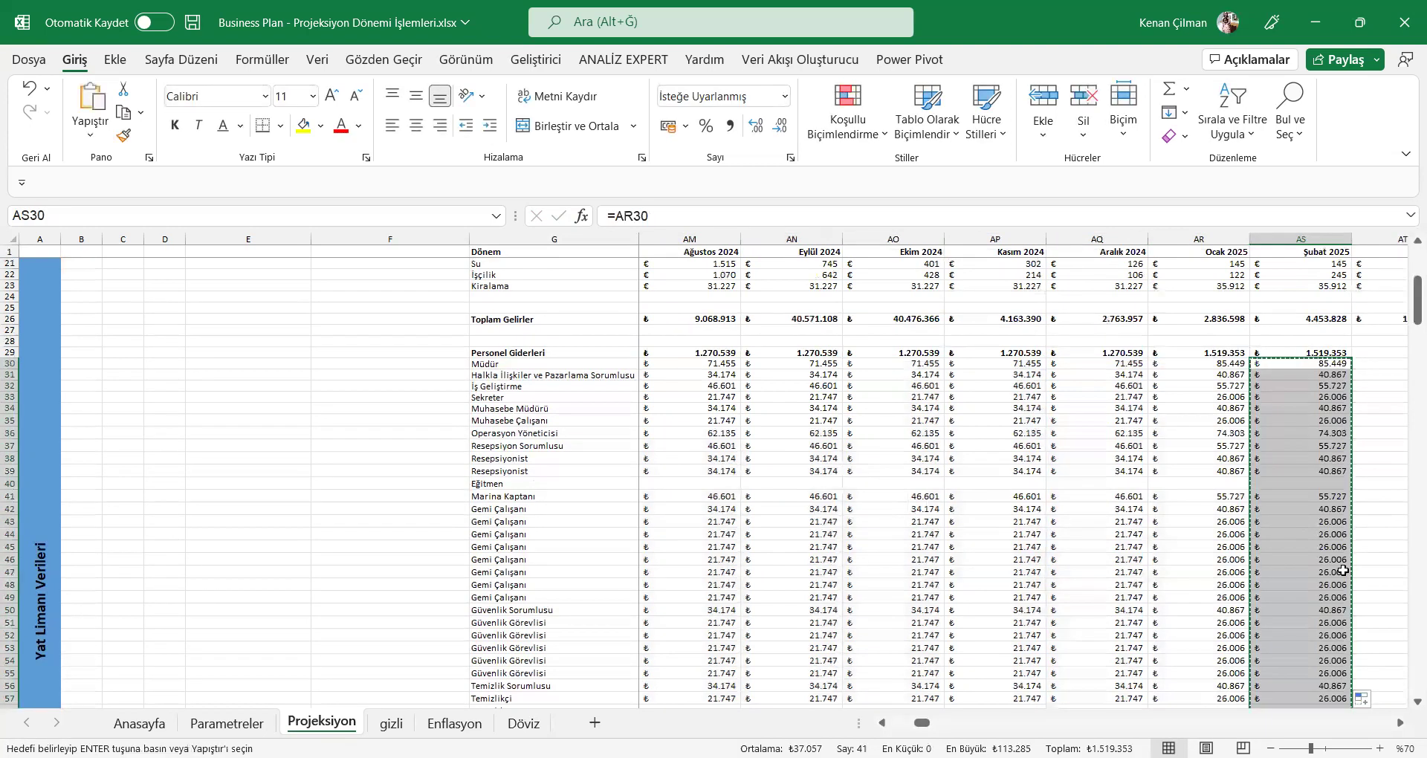
Step: Copy the Şubat 2025 personnel formulas across through Aralık 2025, covering AS30:BC70
key(shift+Down)
key(shift+Down)
key(shift+Down)
key(shift+Down)
key(shift+Down)
key(shift+Down)
key(shift+Down)
key(shift+Down)
key(shift+Down)
key(shift+Down)
key(shift+Down)
key(shift+Down)
key(shift+Down)
key(shift+Right)
key(shift+Right)
key(shift+Right)
key(shift+Right)
key(shift+Right)
key(shift+Right)
key(shift+Right)
key(shift+Right)
key(shift+Right)
key(shift+Right)
key(ctrl+v)
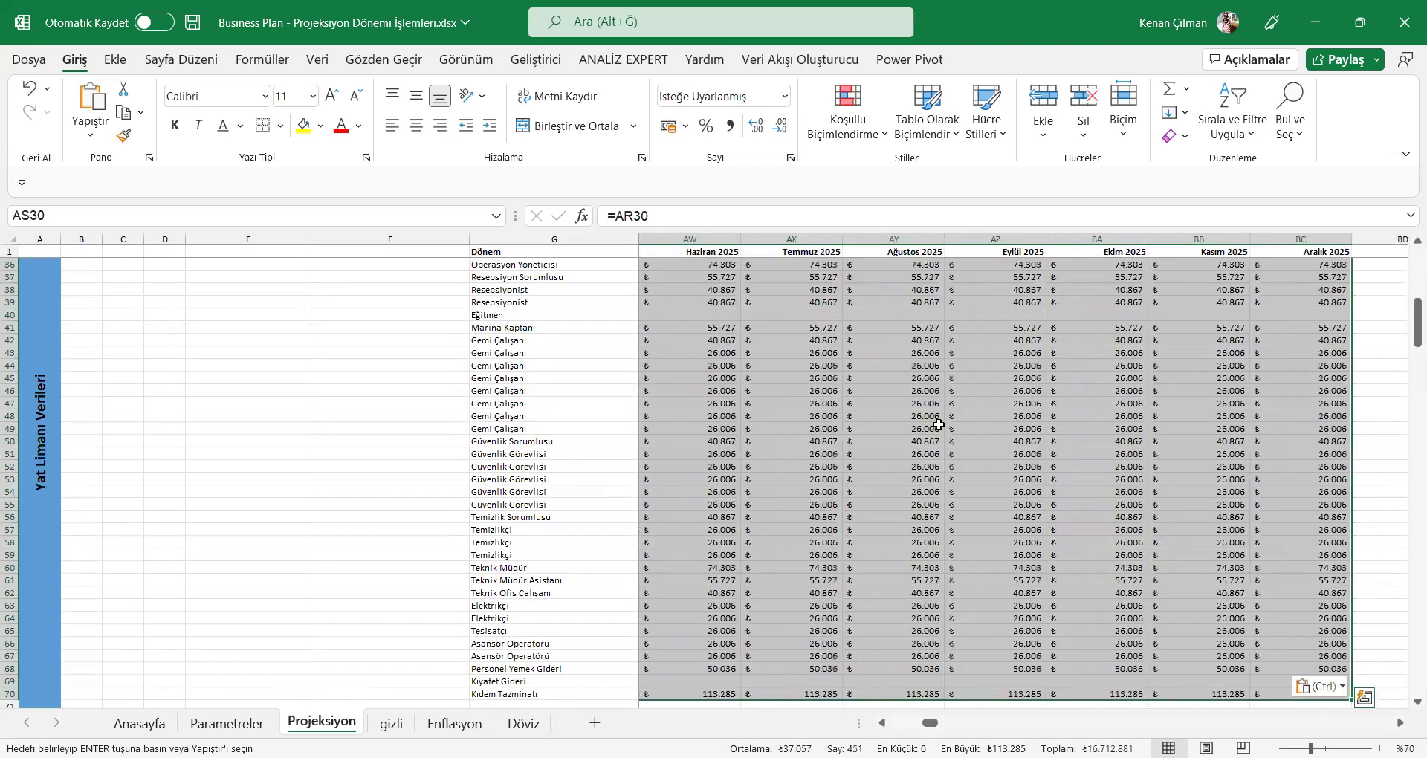
click(1337, 269)
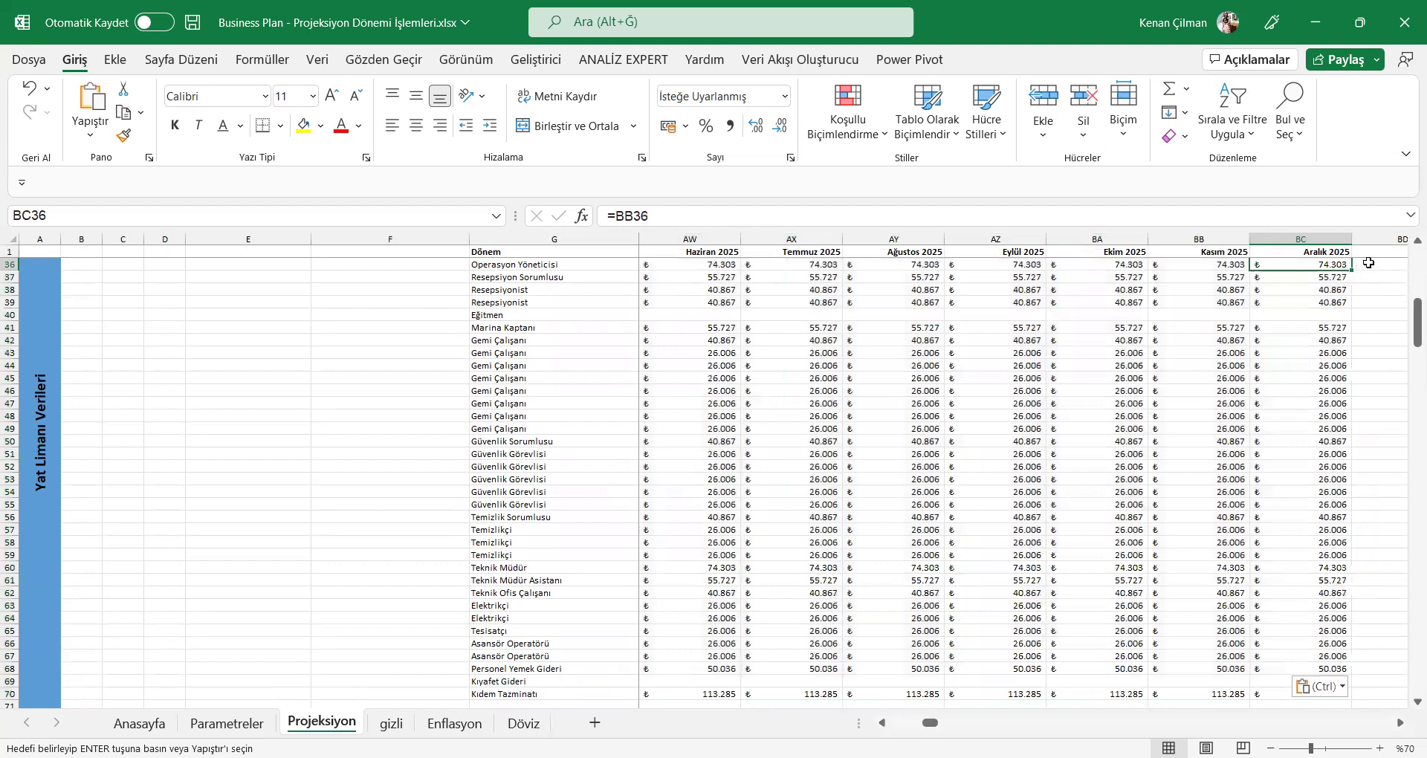
key(Left)
key(Left)
key(Left)
key(Left)
key(Left)
key(Left)
key(Left)
key(Left)
key(Left)
key(Left)
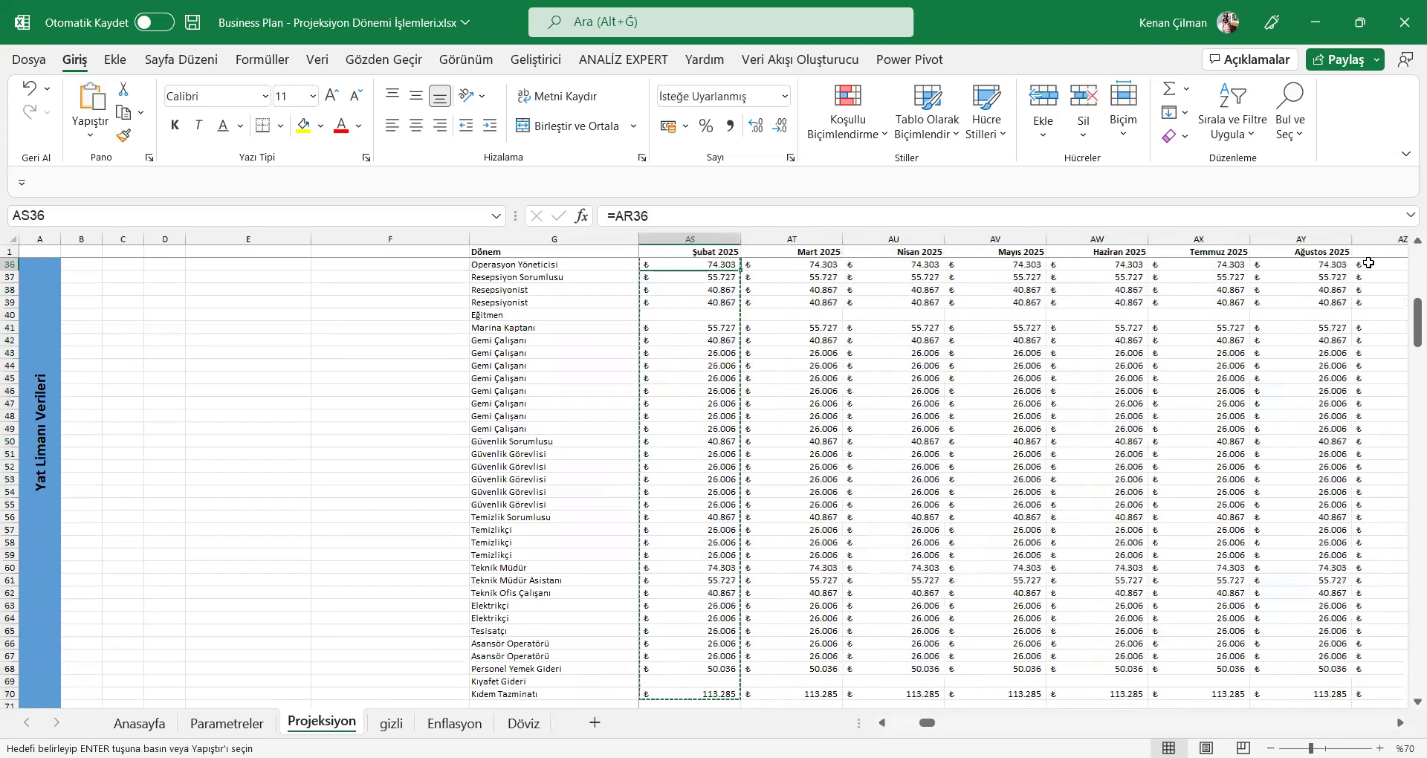
key(Left)
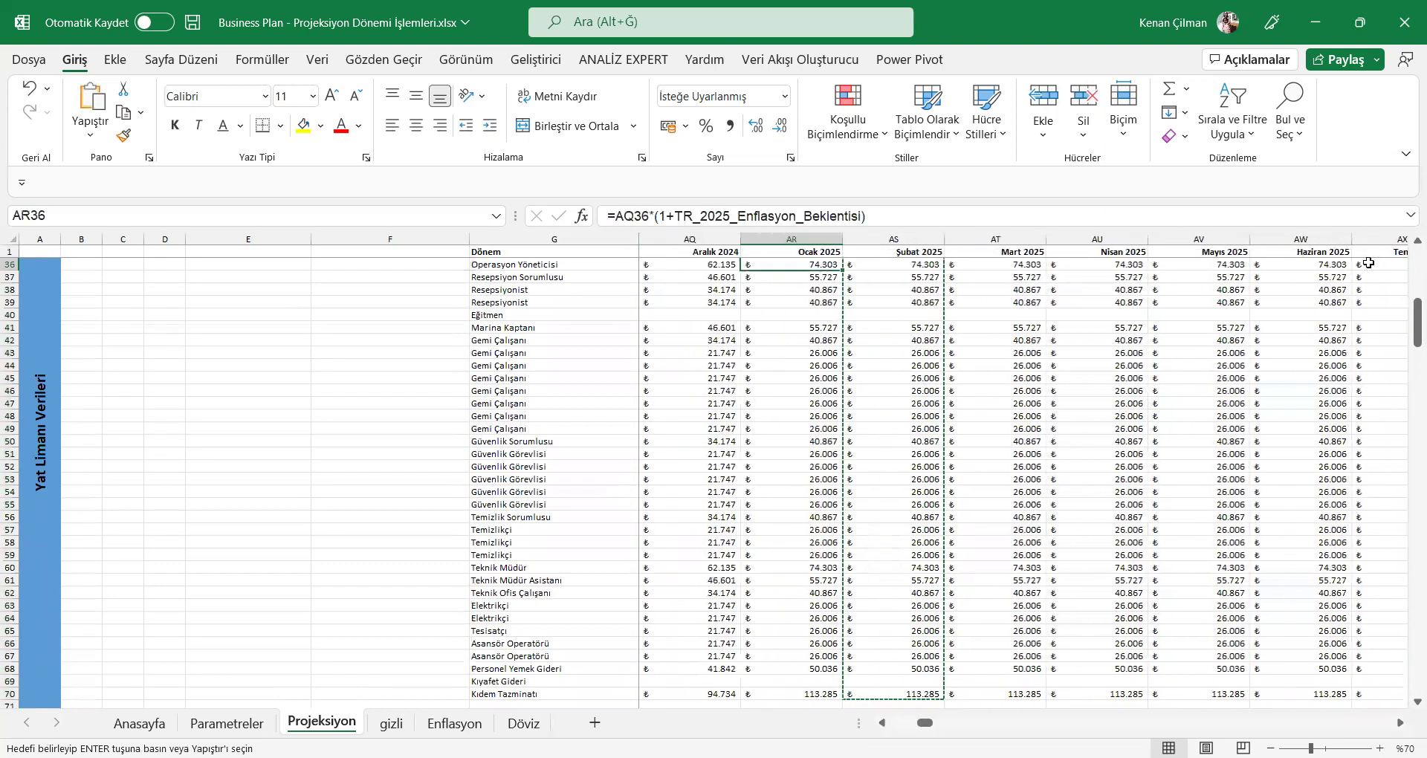
key(ctrl+shift+Down)
key(ctrl+c)
key(ctrl+v)
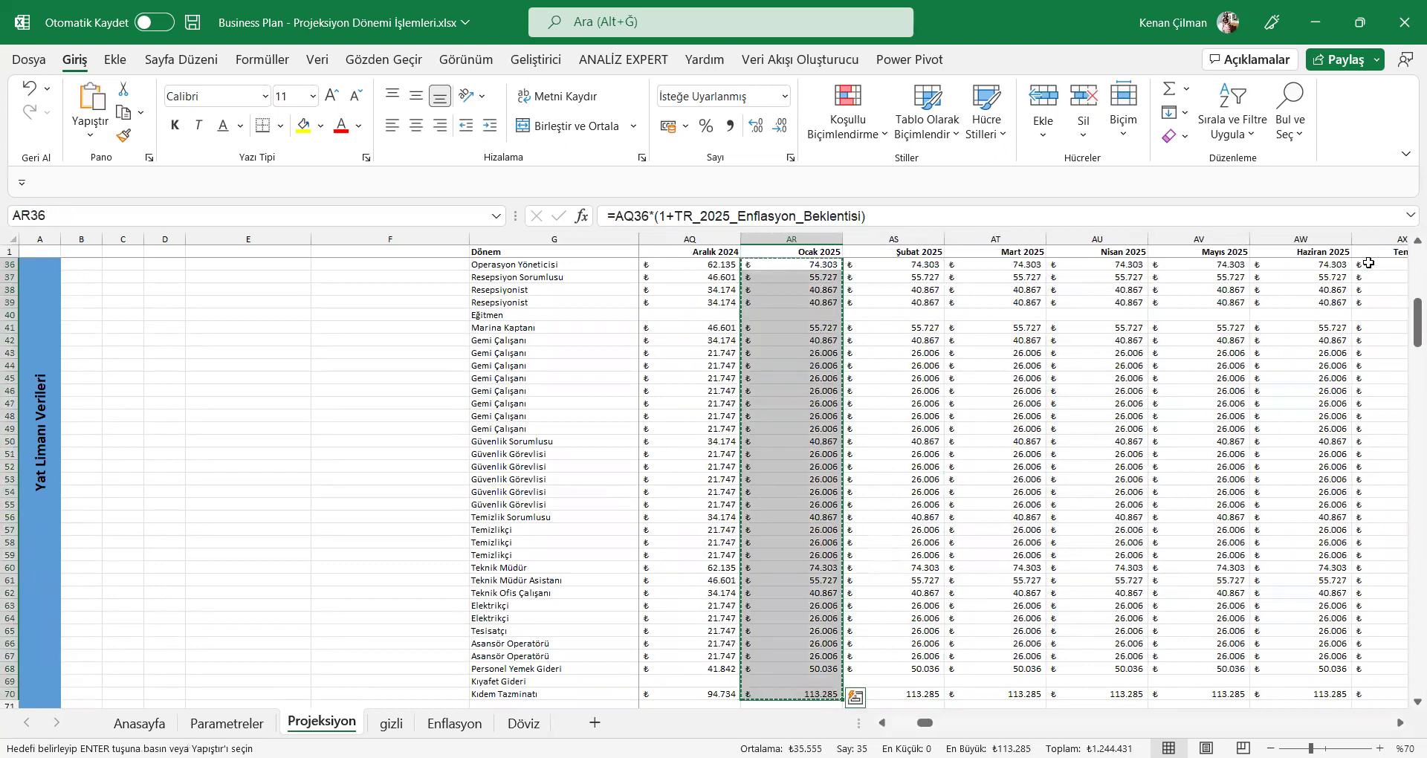
key(ctrl+shift+Right)
key(ctrl+v)
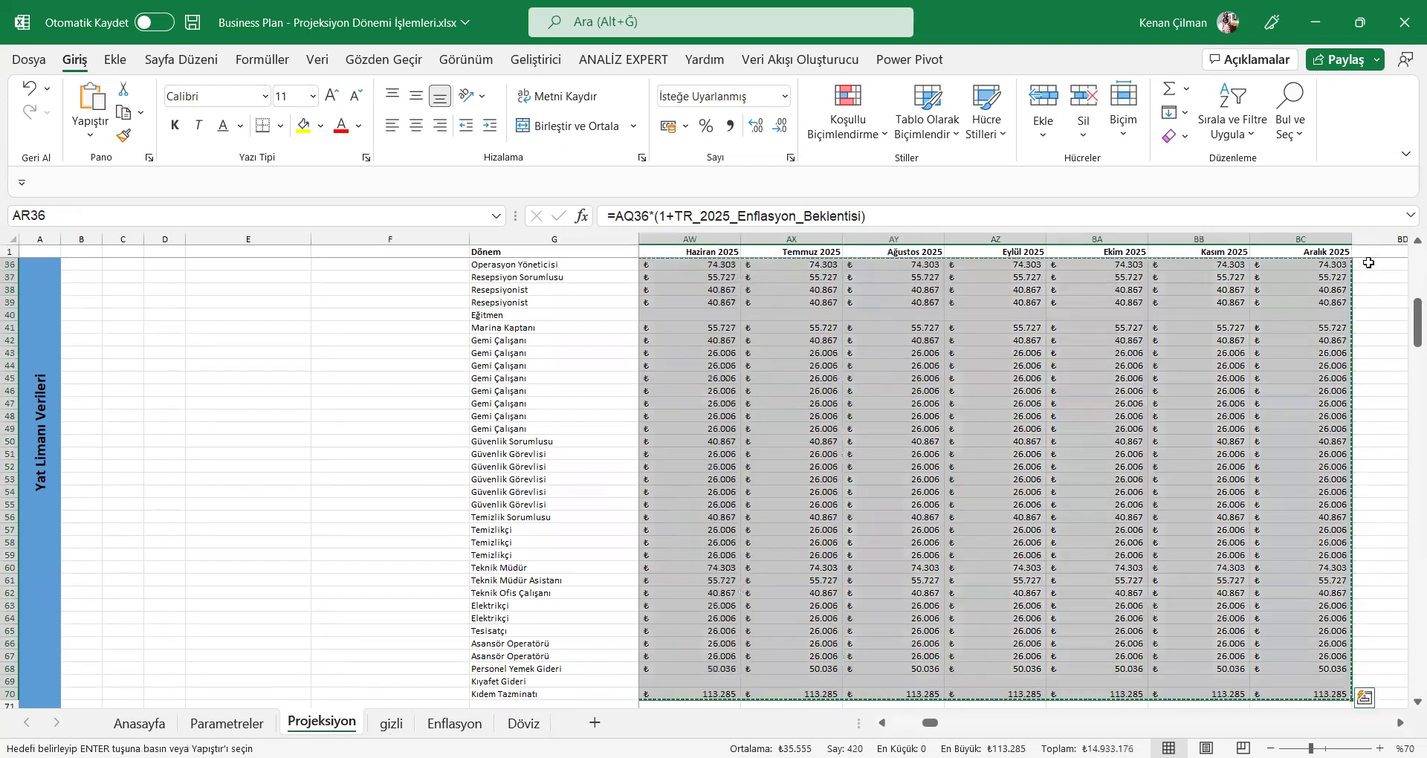
click(883, 722)
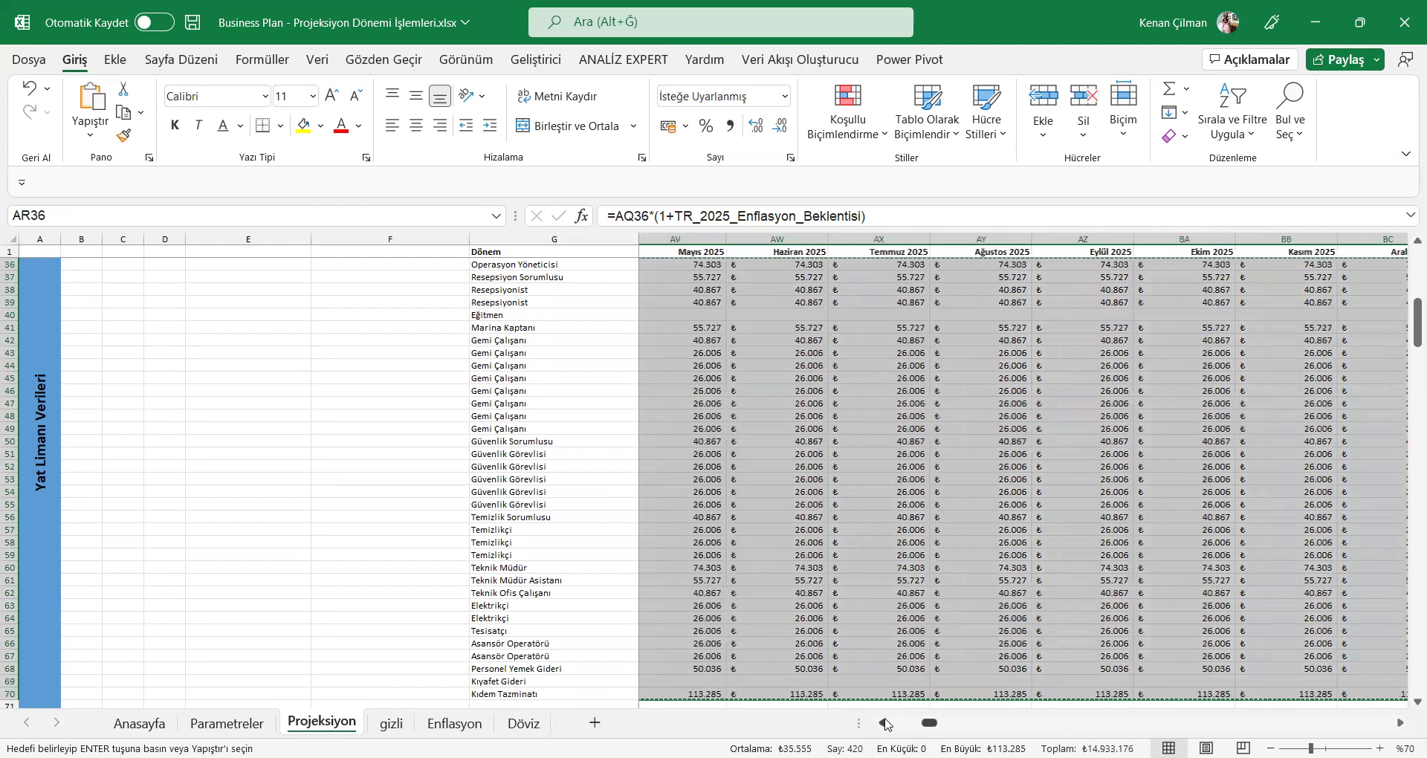
click(884, 722)
click(885, 723)
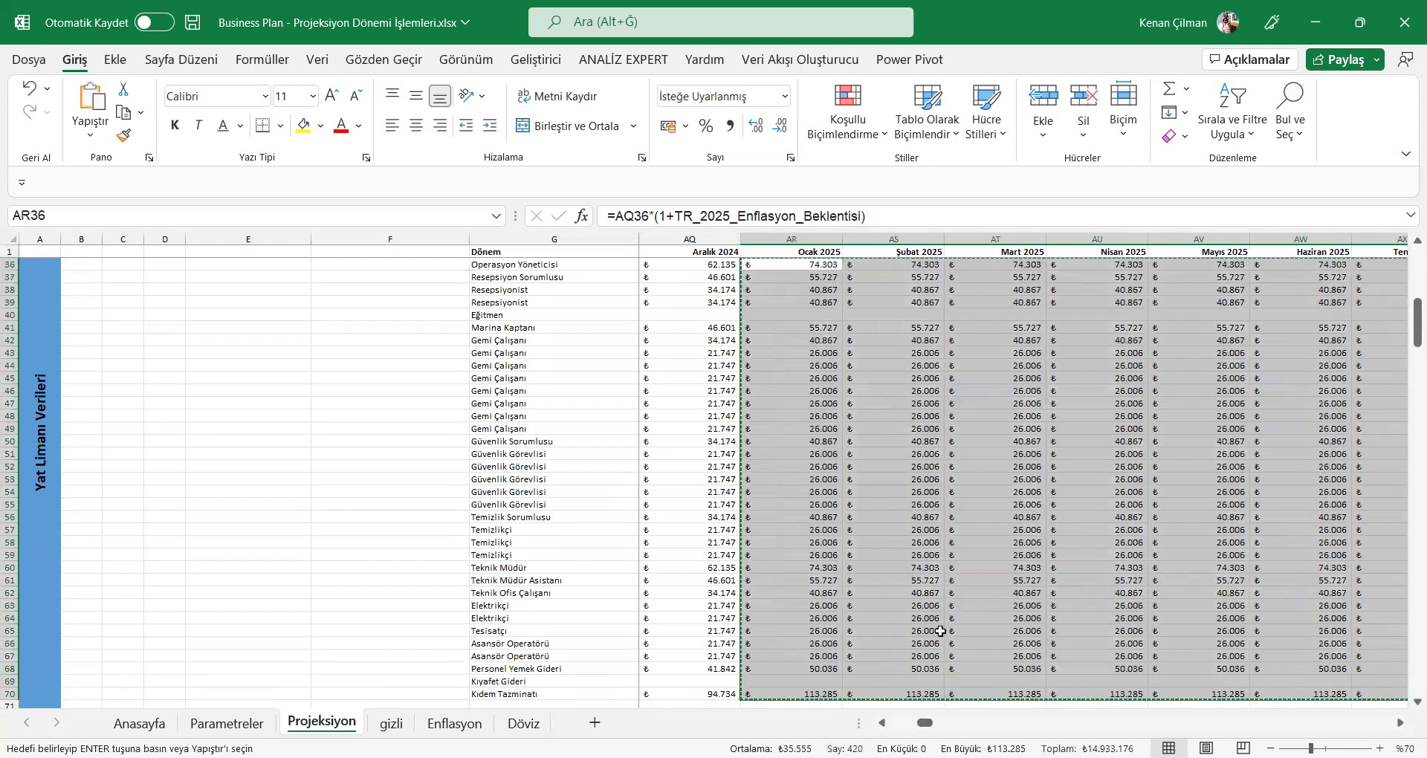
mouse_move(926, 724)
mouse_down()
mouse_move(974, 725)
mouse_move(927, 727)
mouse_up()
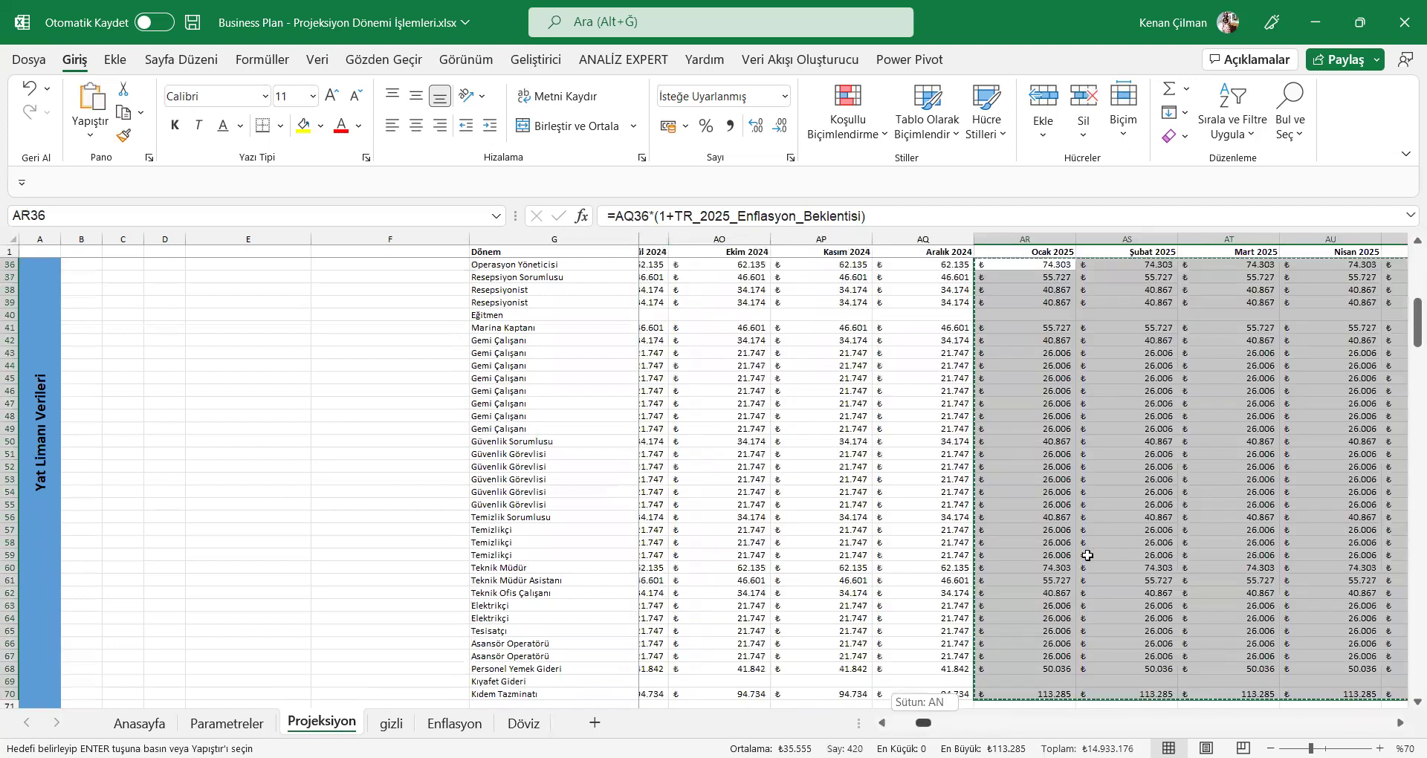
click(1308, 352)
scroll(1334, 336, up, 2)
click(1343, 333)
key(Right)
key(Right)
key(Right)
key(Right)
key(Right)
key(Right)
key(Right)
scroll(1303, 336, up, 3)
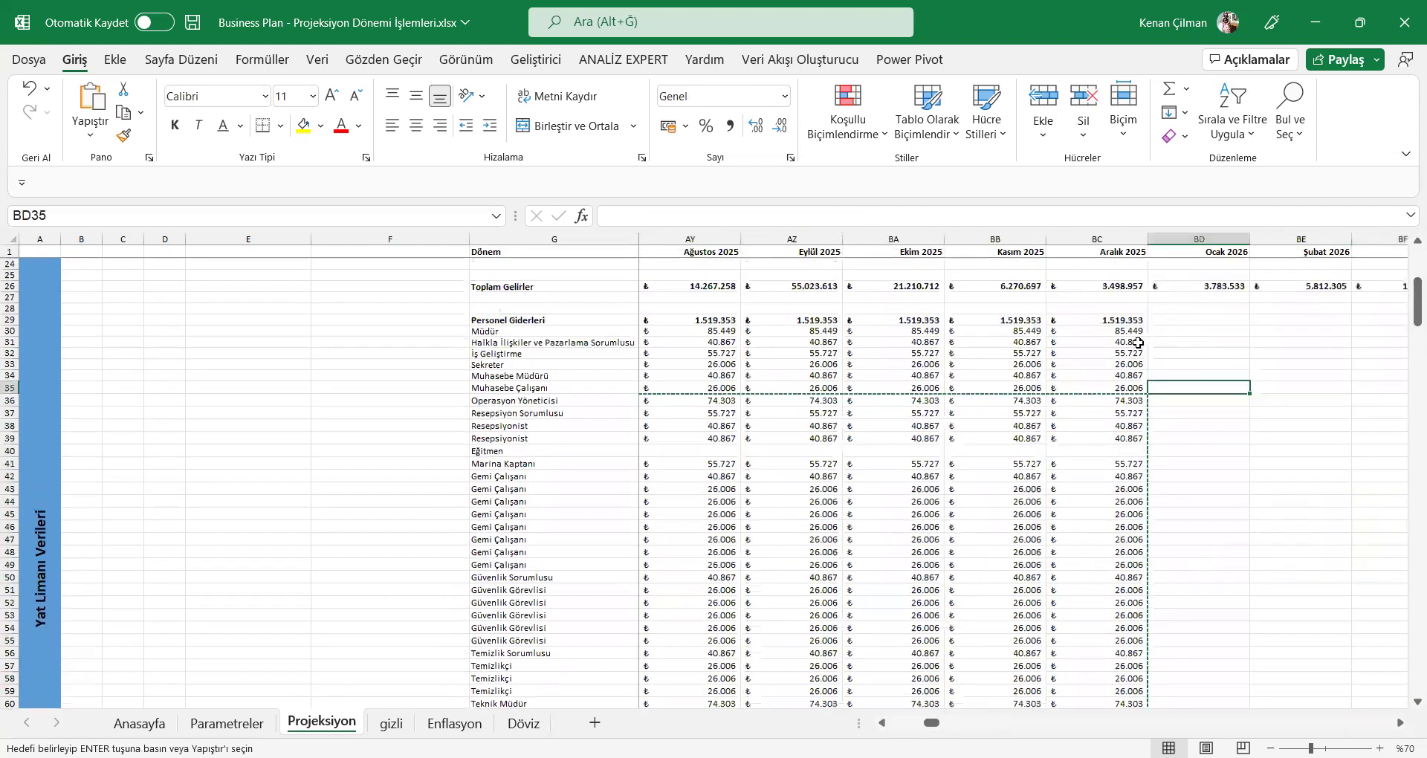
Step: Copy the full 2025 personnel expense block AR30:BC70, from Müdür down to Kıdem Tazminatı
click(1123, 342)
click(1128, 354)
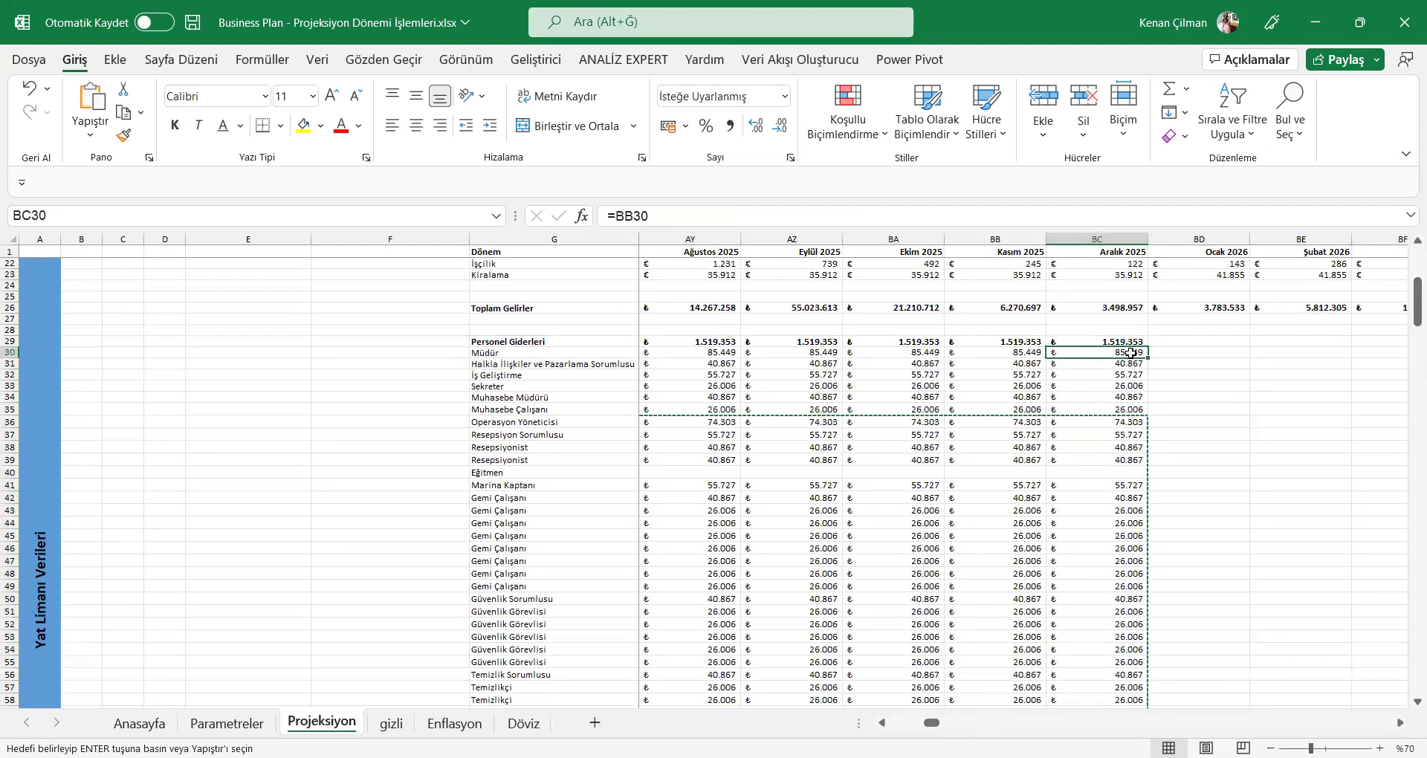
key(shift+Left)
key(shift+Left)
key(shift+Left)
key(shift+Left)
key(shift+Left)
key(shift+Left)
key(shift+Left)
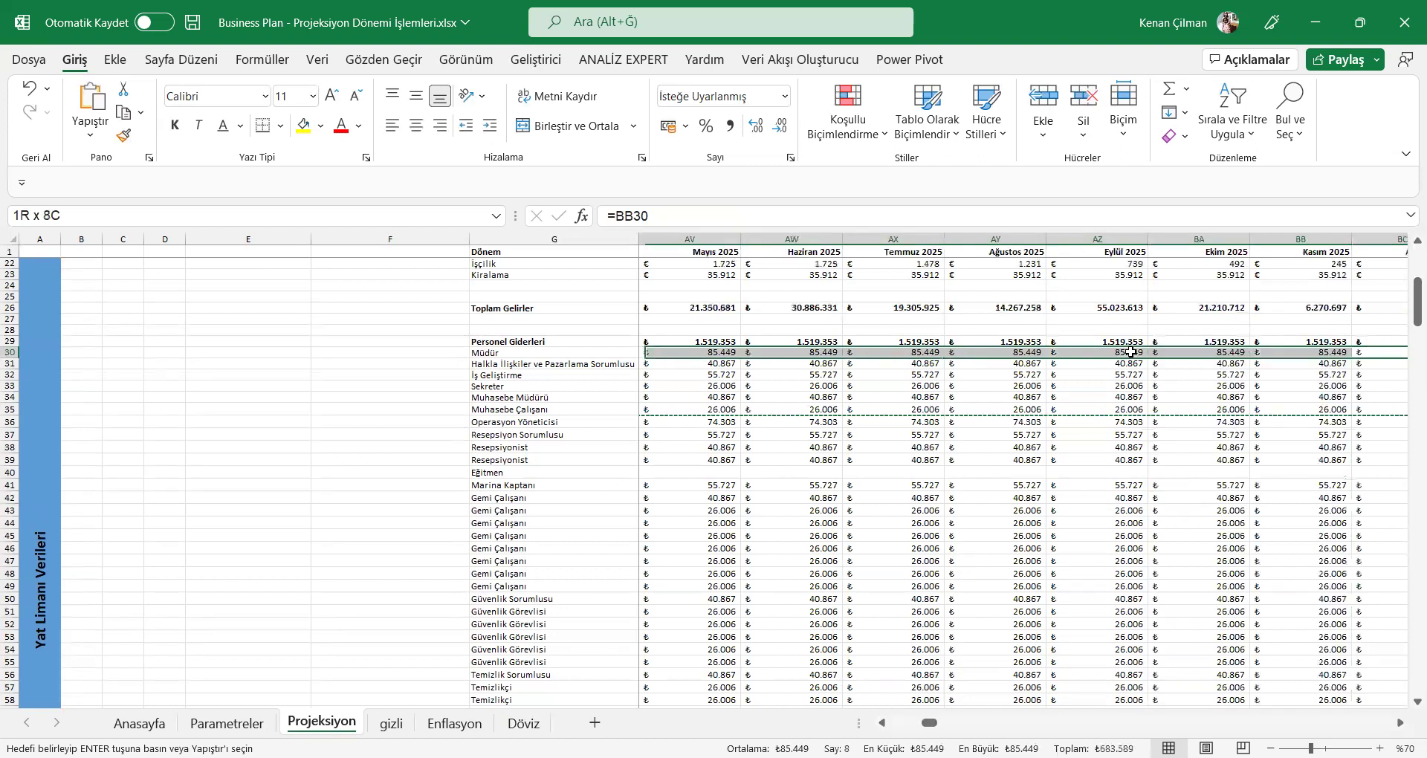
key(shift+Left)
key(shift+Left)
key(shift+Left)
key(shift+Left)
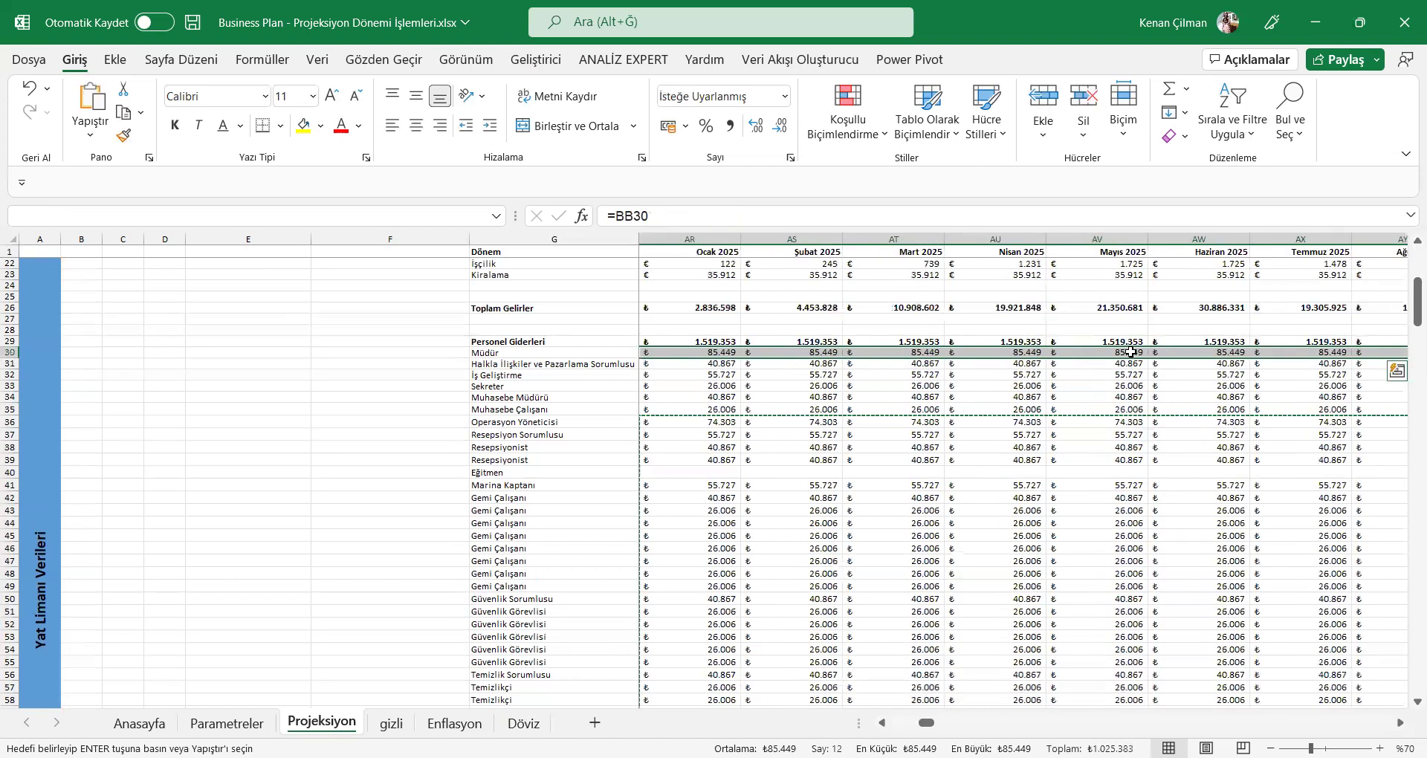
key(ctrl+shift+Down)
Step: Paste the copied 2025 personnel block into the rows from Ocak 2026 (BD30) through Aralık 2065 (TO)
key(Up)
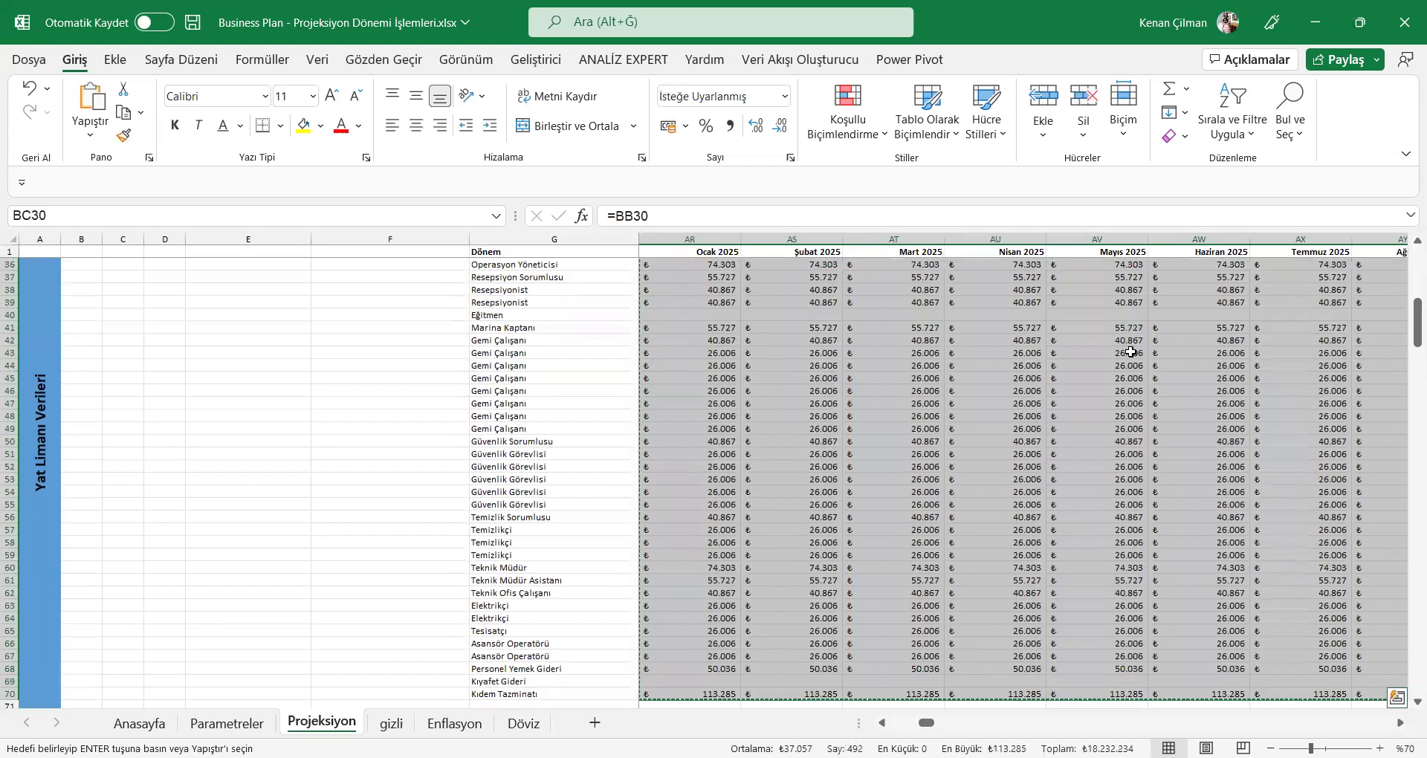
key(Right)
key(Right)
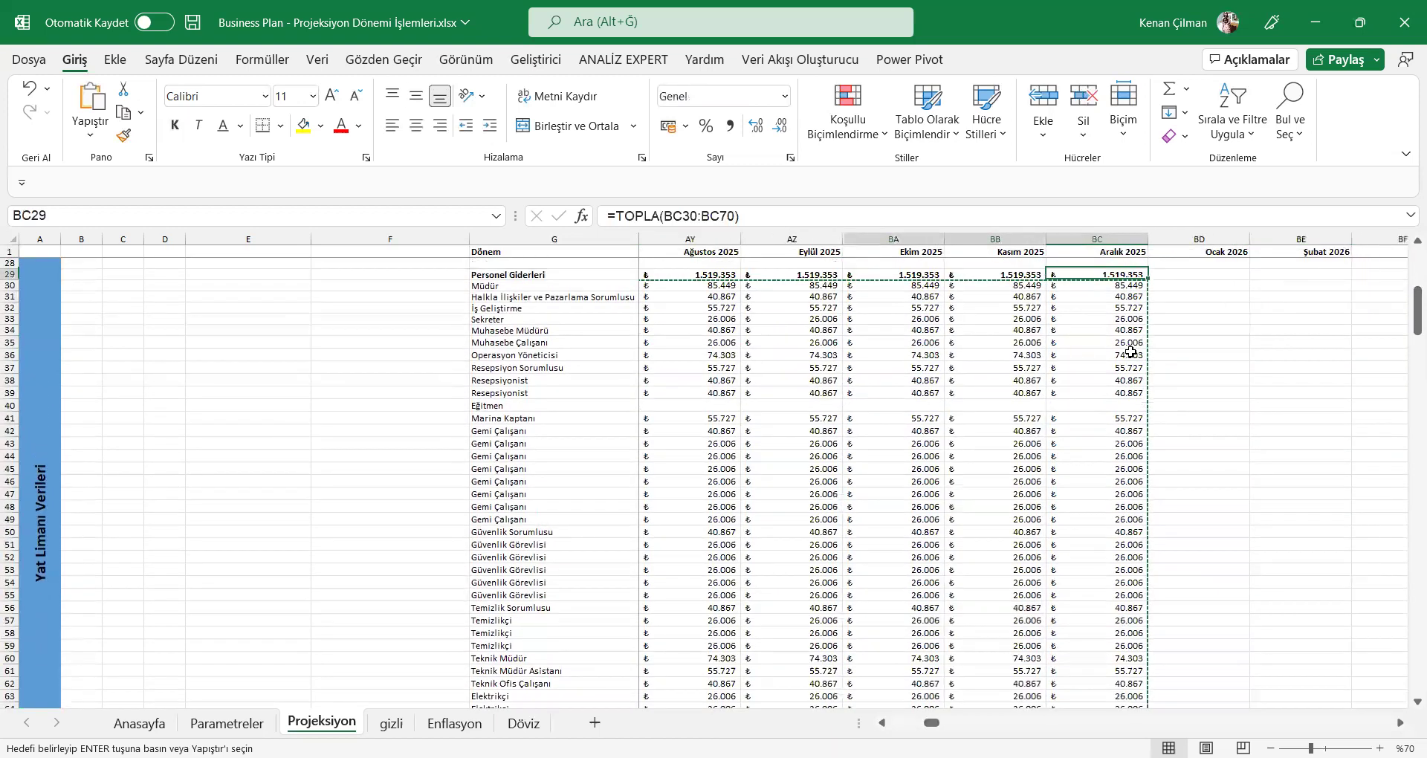
key(ctrl+Right)
key(Down)
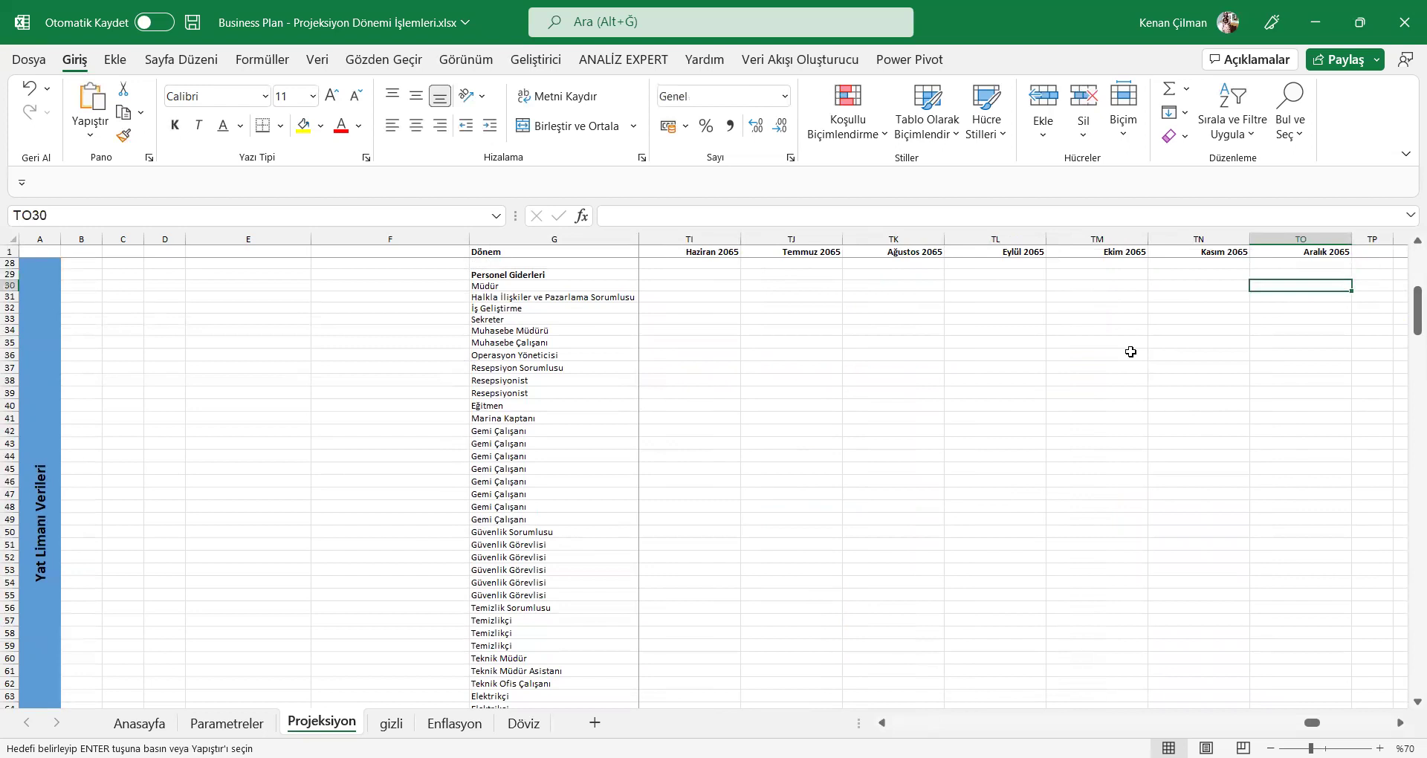
key(ctrl+shift+Left)
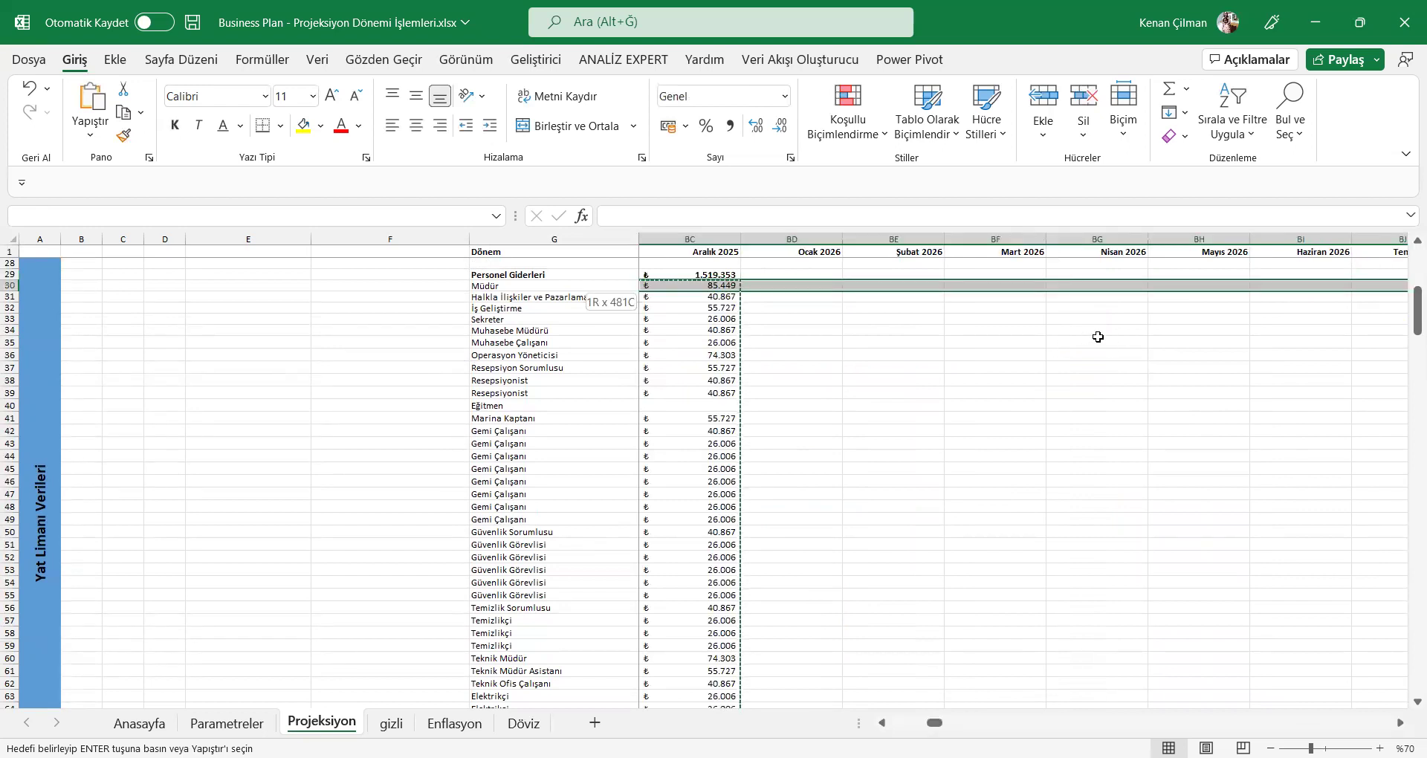
key(shift+Right)
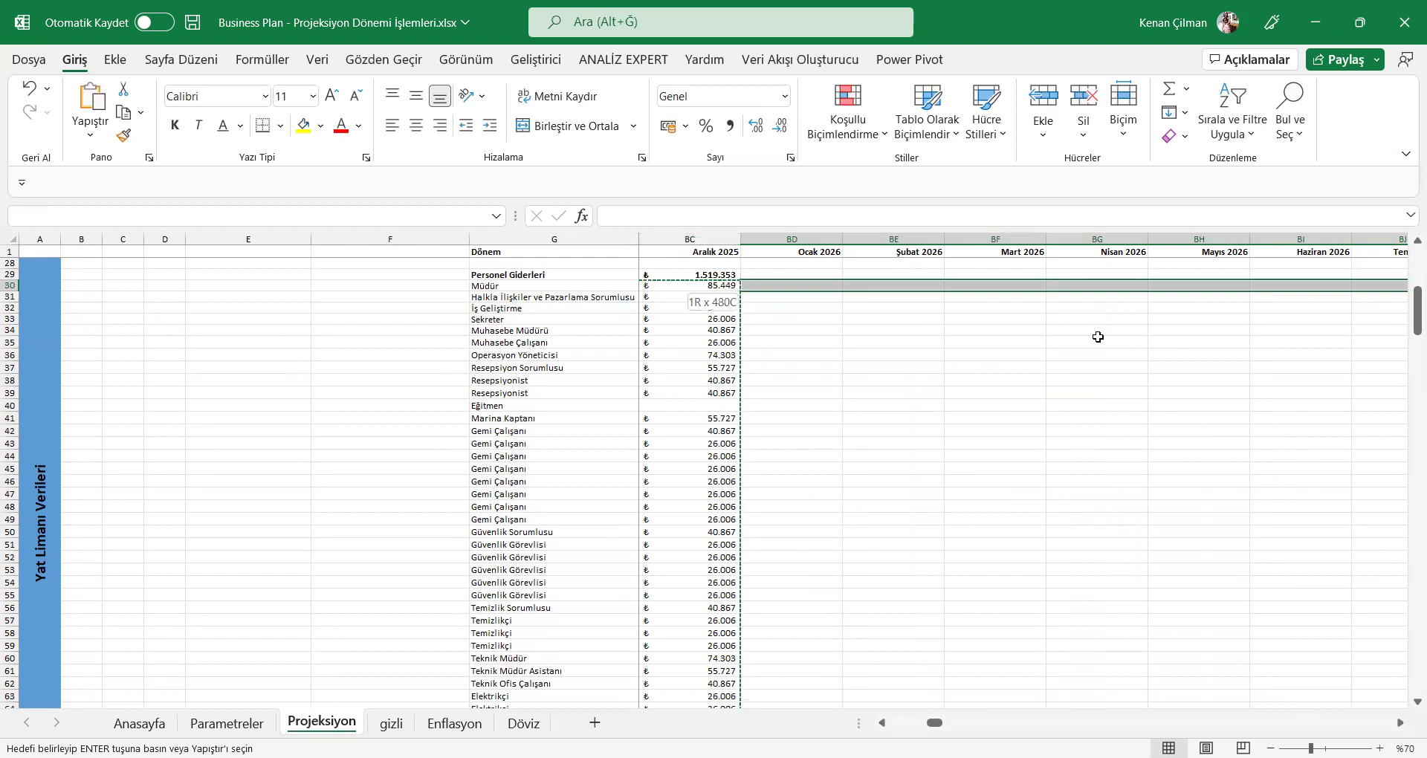
key(ctrl+v)
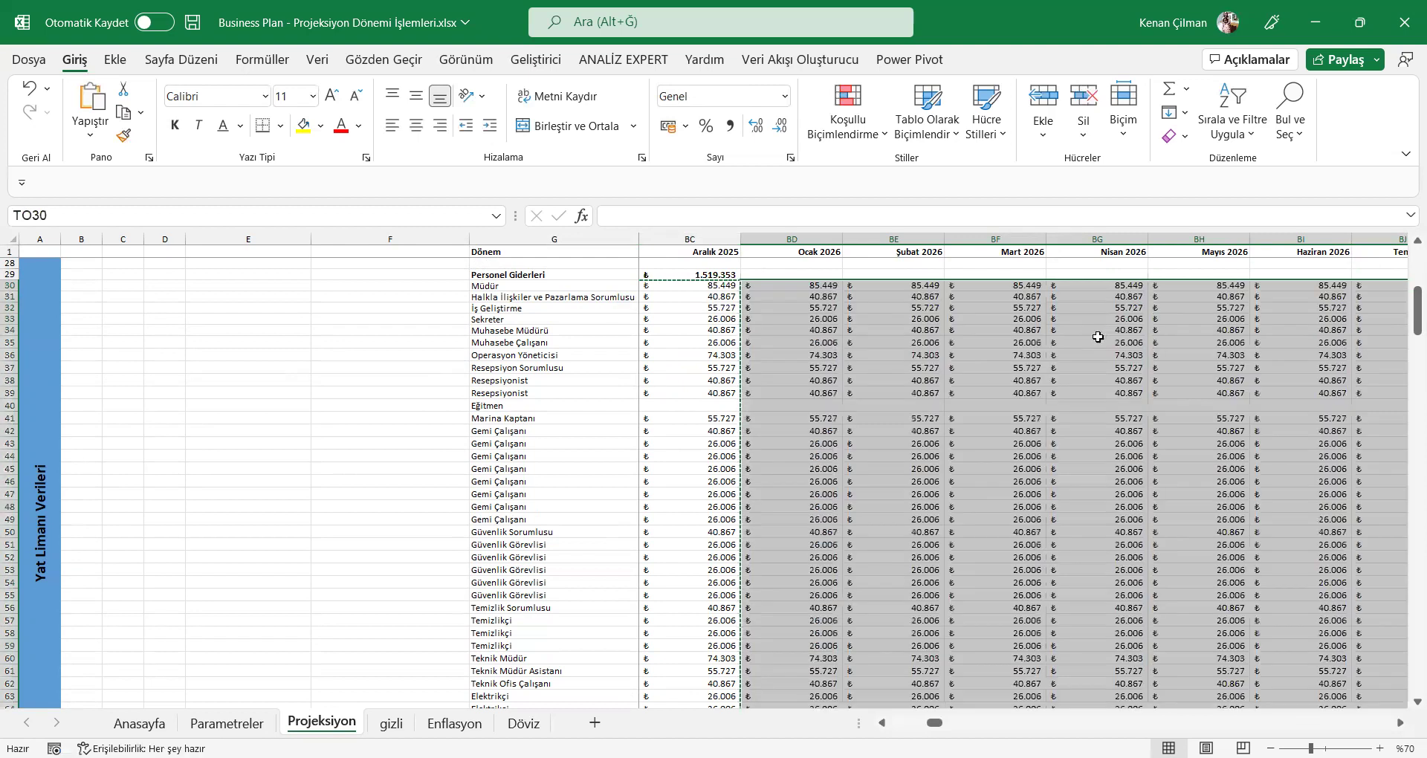
Step: Check the pasted Müdür formulas across the Ocak 2026 and Ocak 2027 transitions and down to the Kıdem Tazminatı row
double_click(765, 287)
key(Escape)
key(F2)
key(Escape)
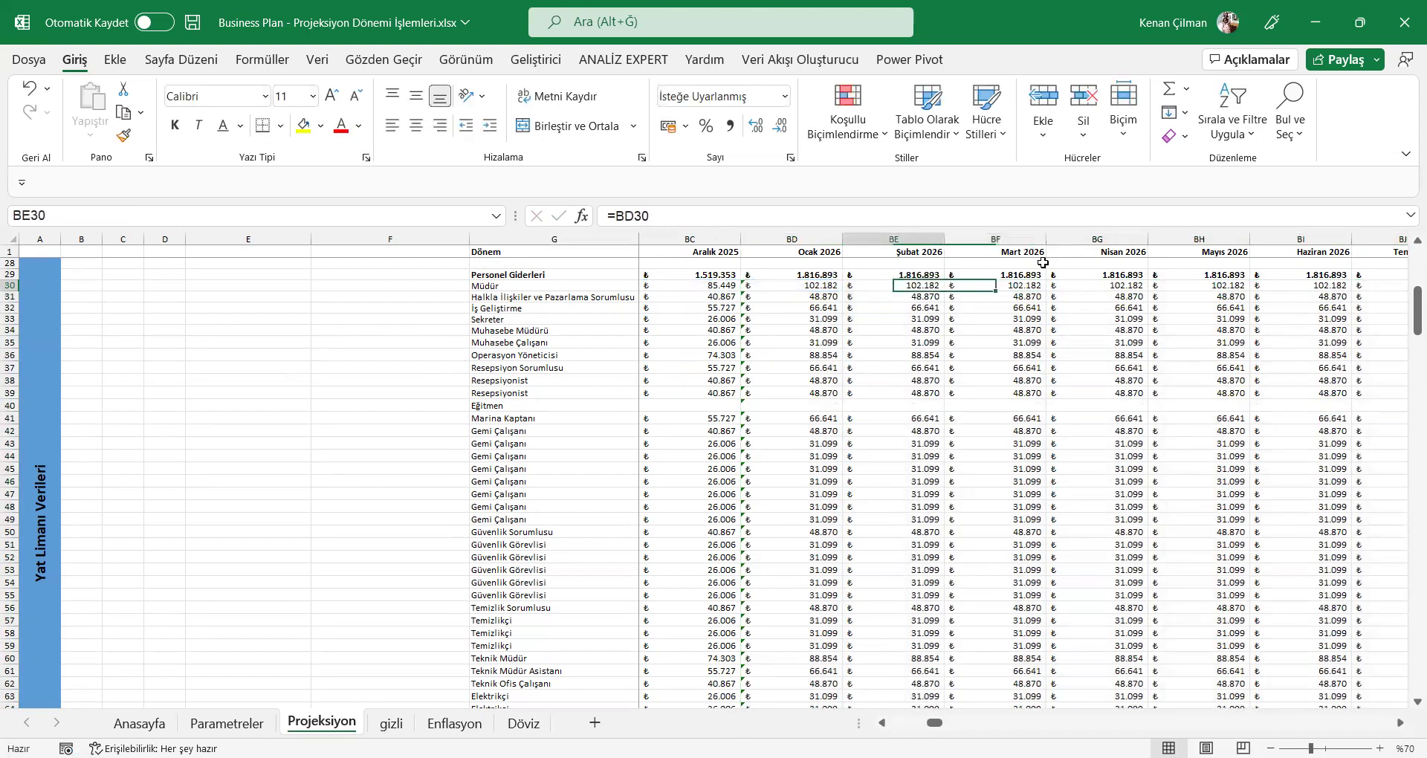
key(F2)
key(Escape)
key(Right)
key(Right)
key(Right)
key(Right)
key(Right)
key(Right)
key(Right)
key(Right)
key(Right)
key(Right)
key(Right)
scroll(1043, 263, right, 1)
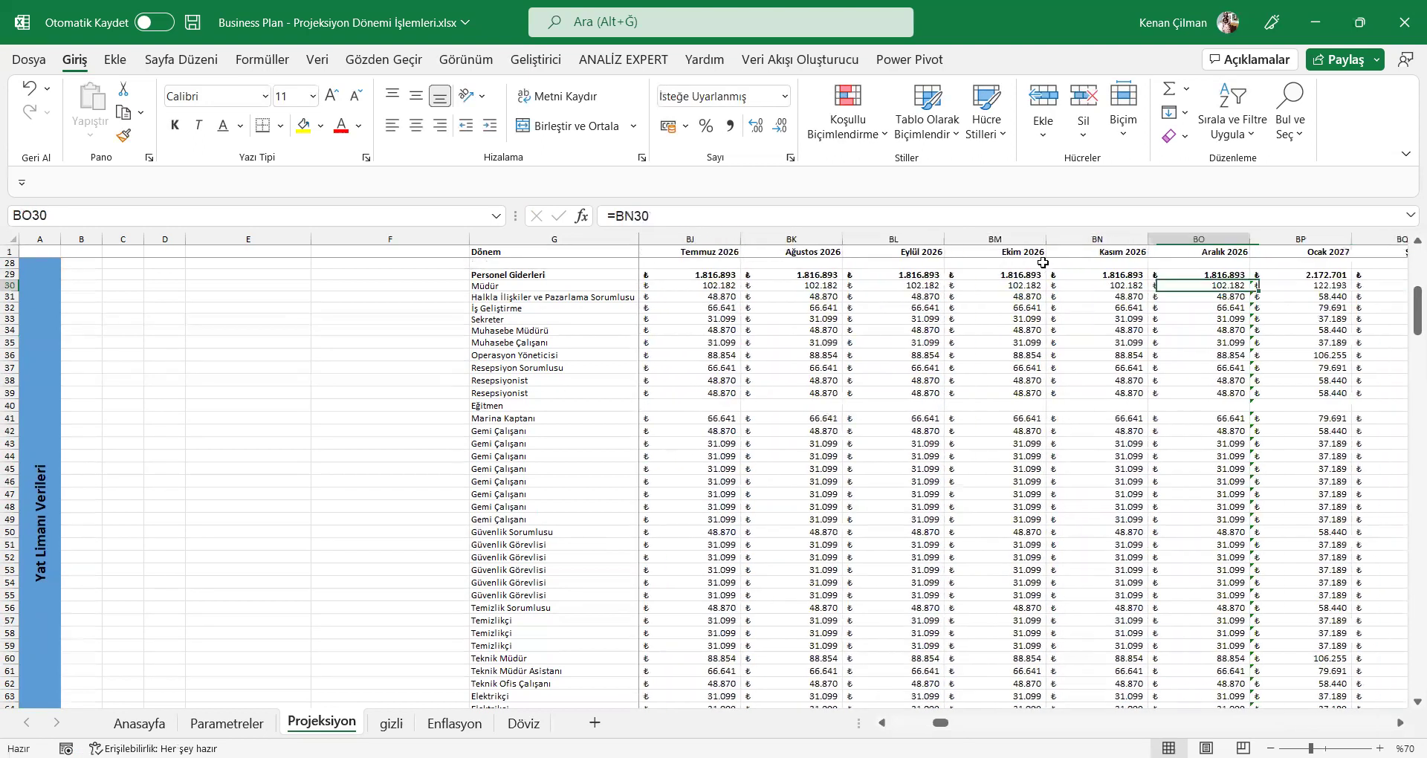
key(F2)
key(Escape)
key(Right)
key(F2)
key(Escape)
key(Right)
key(Right)
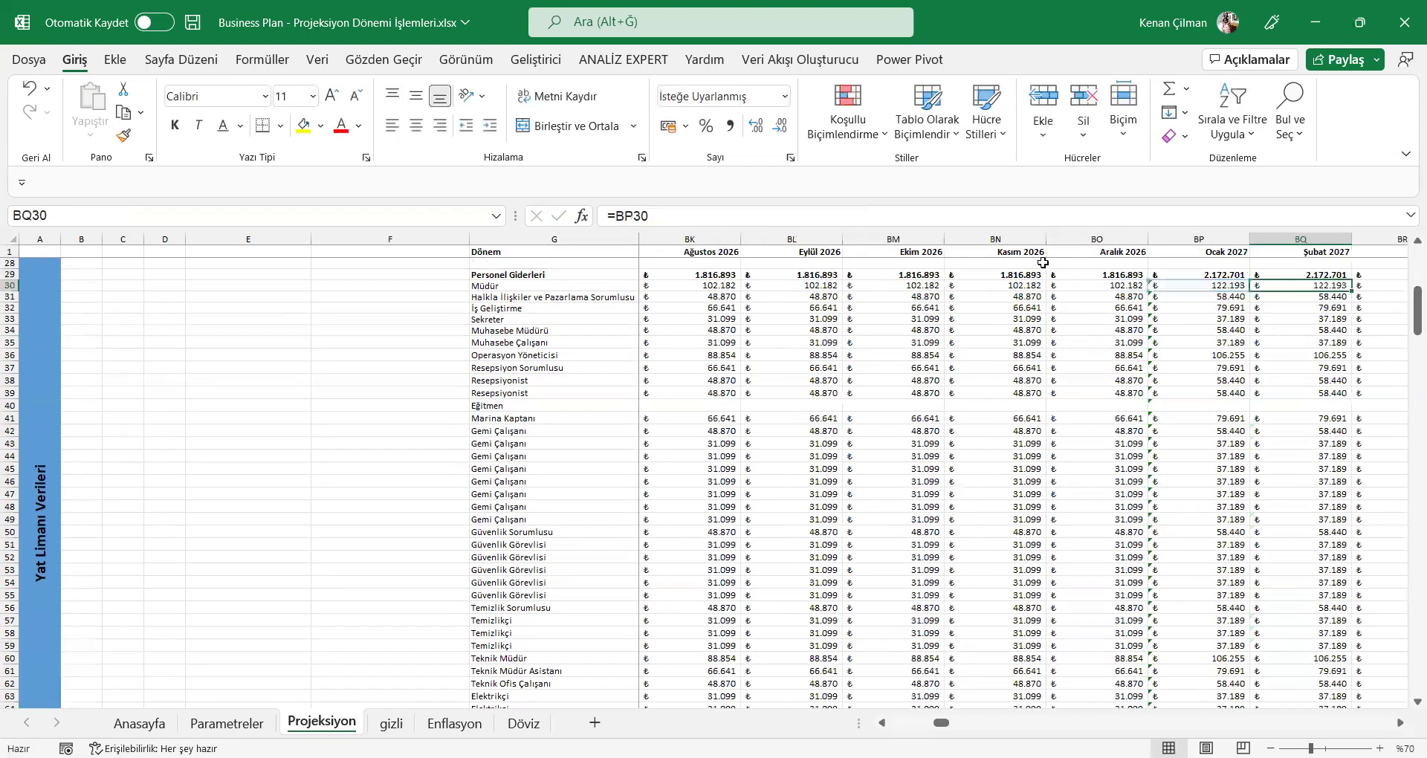
key(Down)
key(Down)
key(Down)
key(Down)
key(Down)
key(Down)
key(Down)
key(Down)
key(Down)
key(Down)
key(Down)
key(Down)
key(Down)
key(Down)
key(Down)
key(Down)
key(Down)
key(Down)
key(Down)
key(Down)
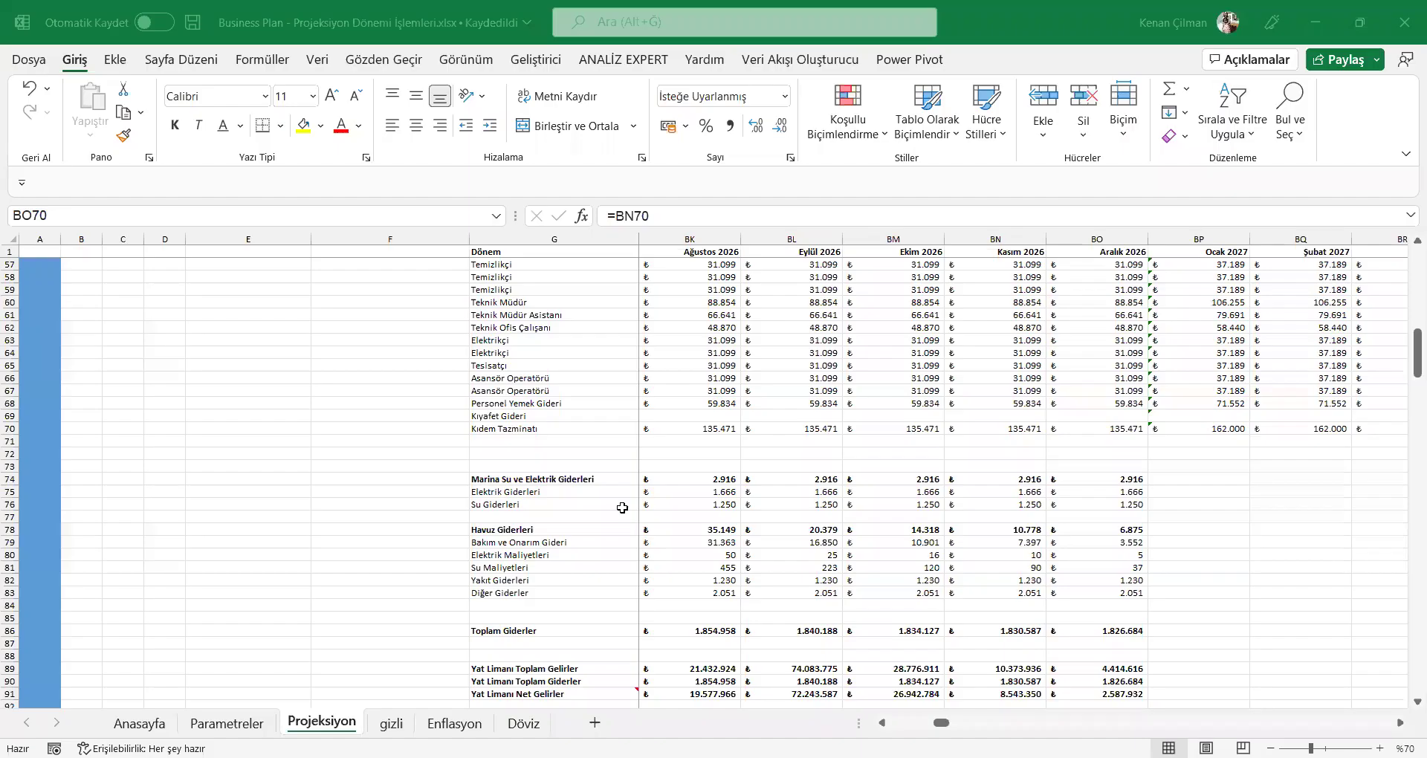
Step: Examine the Marina Su ve Elektrik Giderleri section, including the Elektrik and Su Giderleri entries for late 2026
click(498, 490)
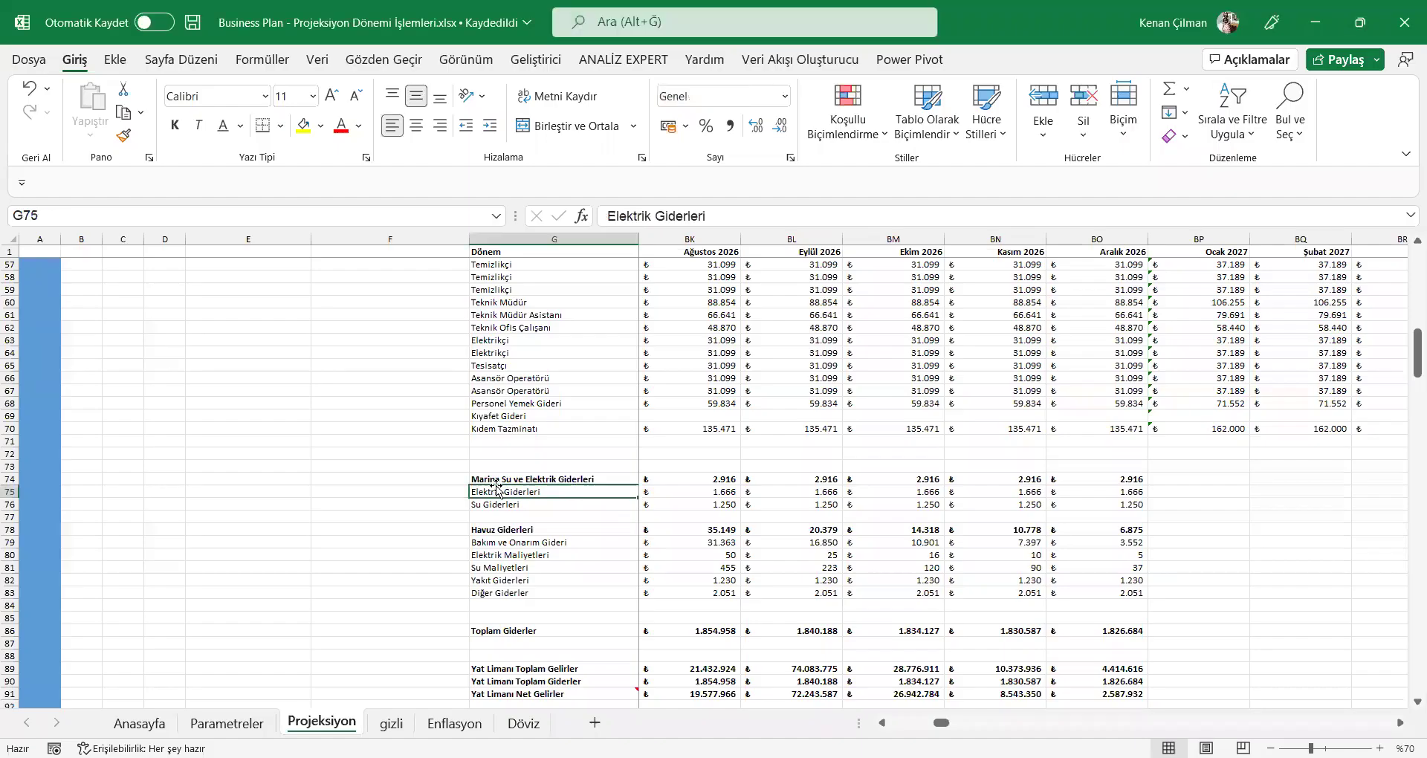
drag(523, 480, 519, 532)
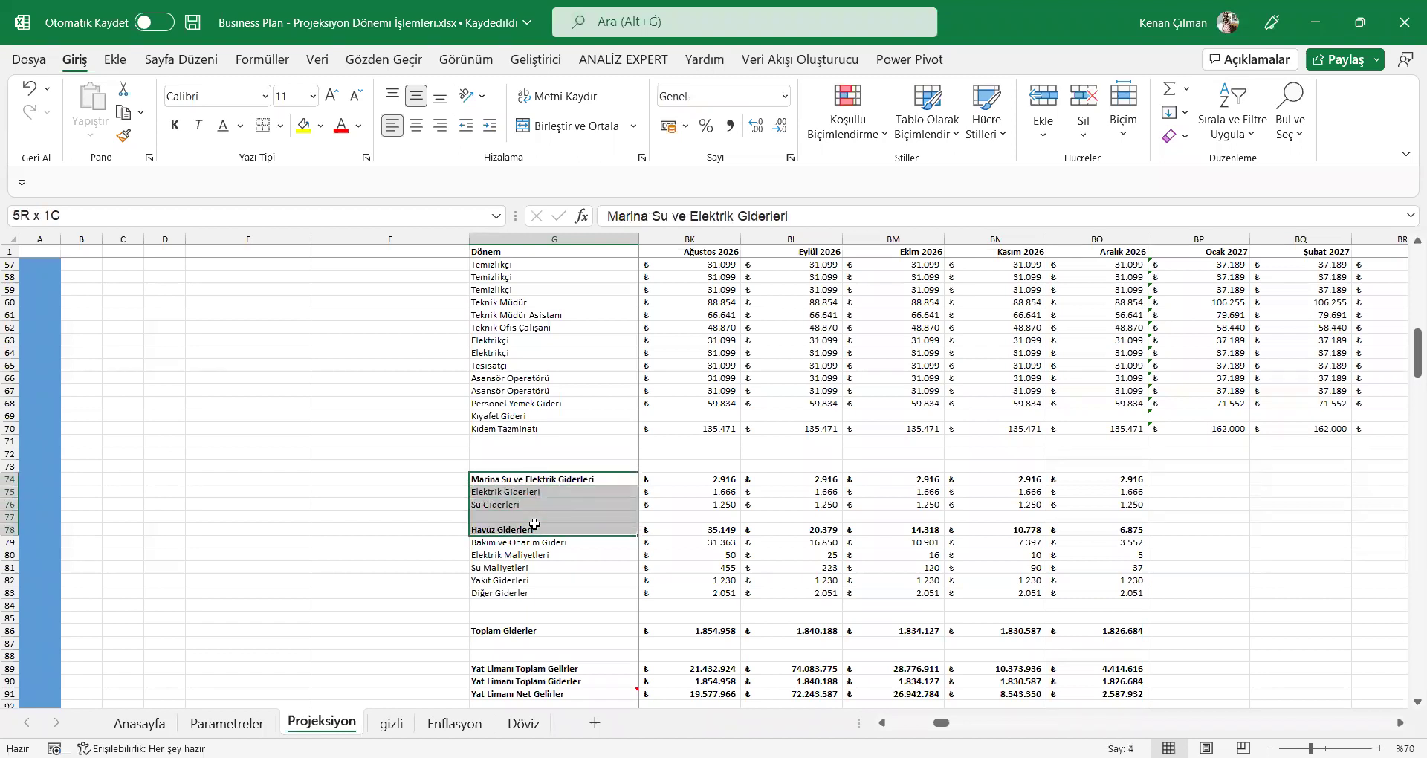
click(700, 491)
click(803, 479)
click(877, 479)
scroll(877, 468, up, 5)
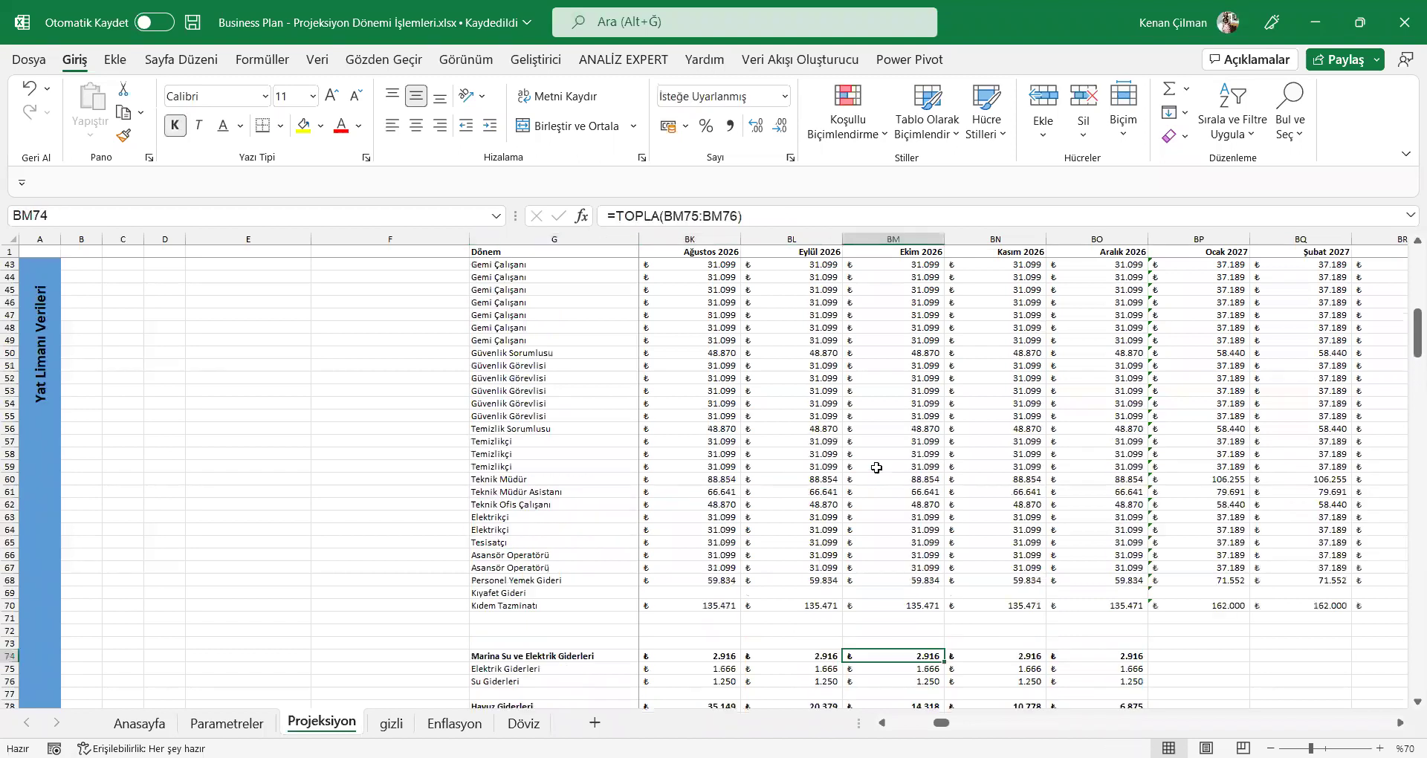
scroll(867, 459, down, 5)
click(994, 503)
drag(1093, 491, 803, 504)
drag(646, 492, 864, 503)
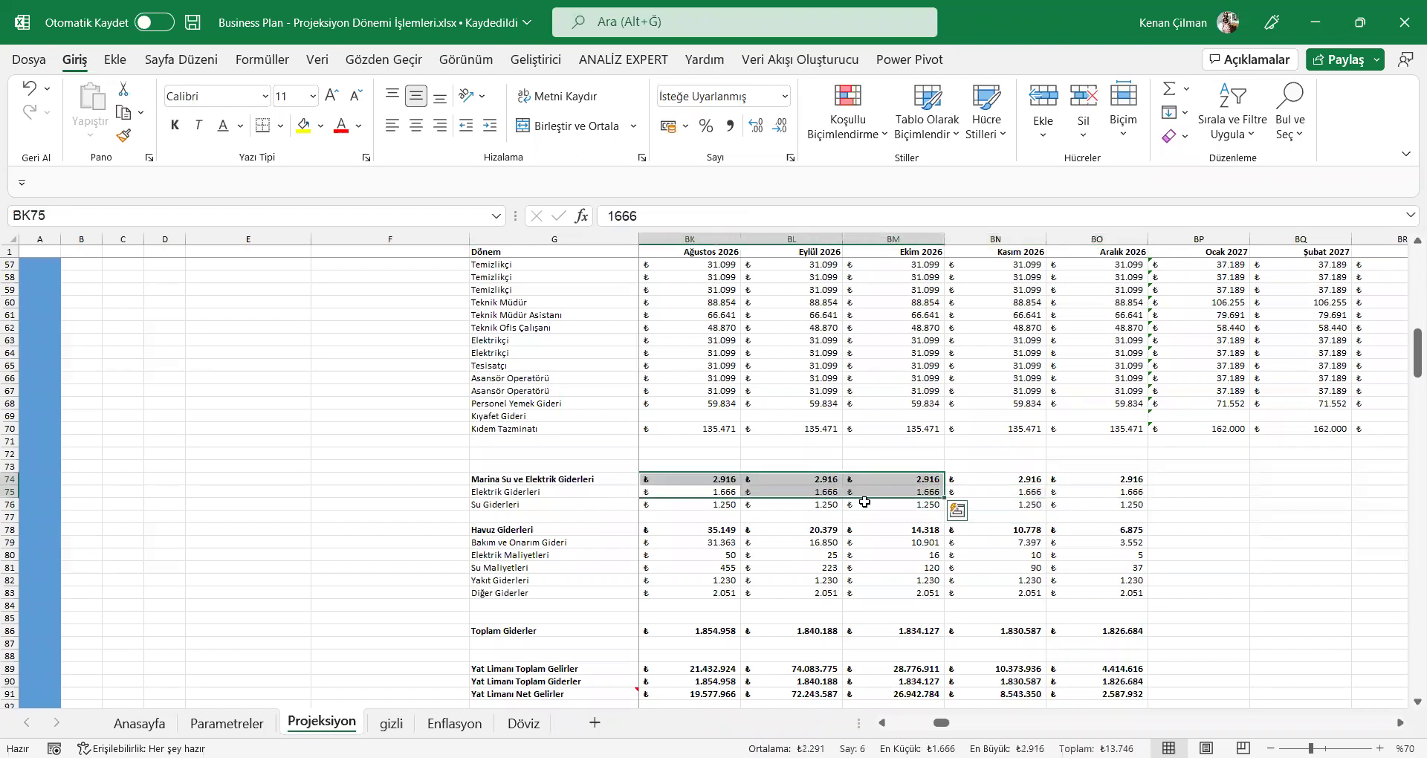
click(699, 507)
Step: Inspect the Havuz Giderleri and Toplam Giderler formulas and the Aralık 2026 Elektrik Giderleri entry in BO75
click(722, 529)
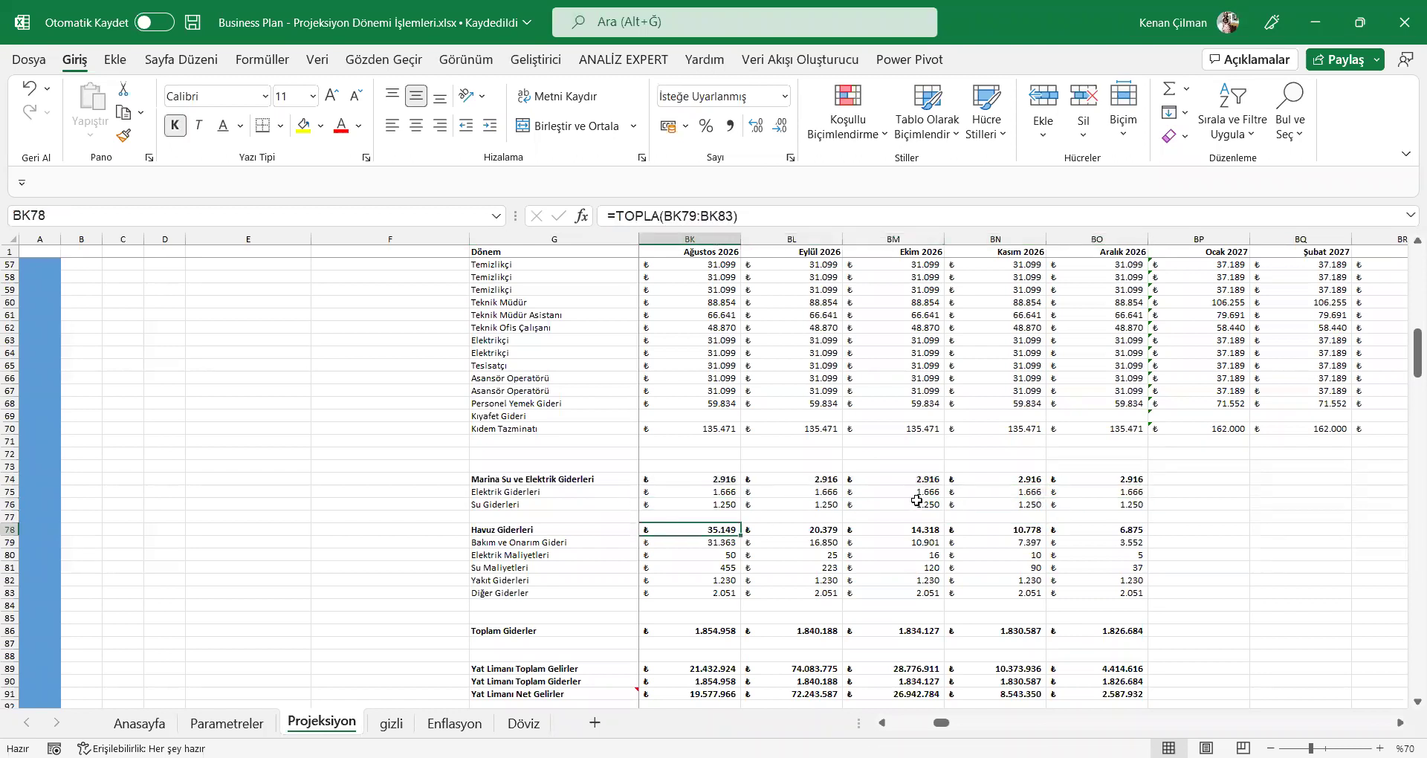
key(Tab)
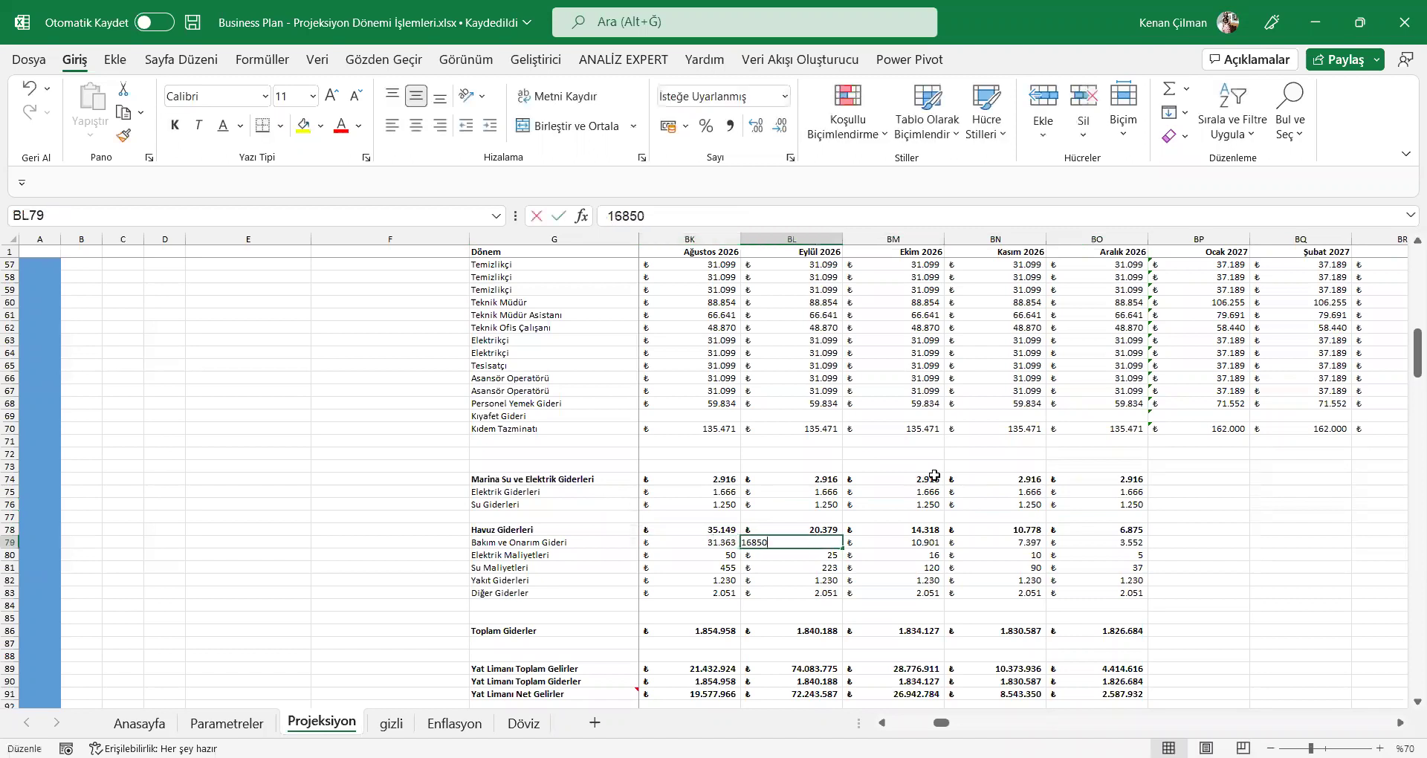
key(Tab)
key(Tab)
key(Down)
key(Down)
key(Down)
key(Down)
key(Down)
key(Down)
key(Down)
key(Down)
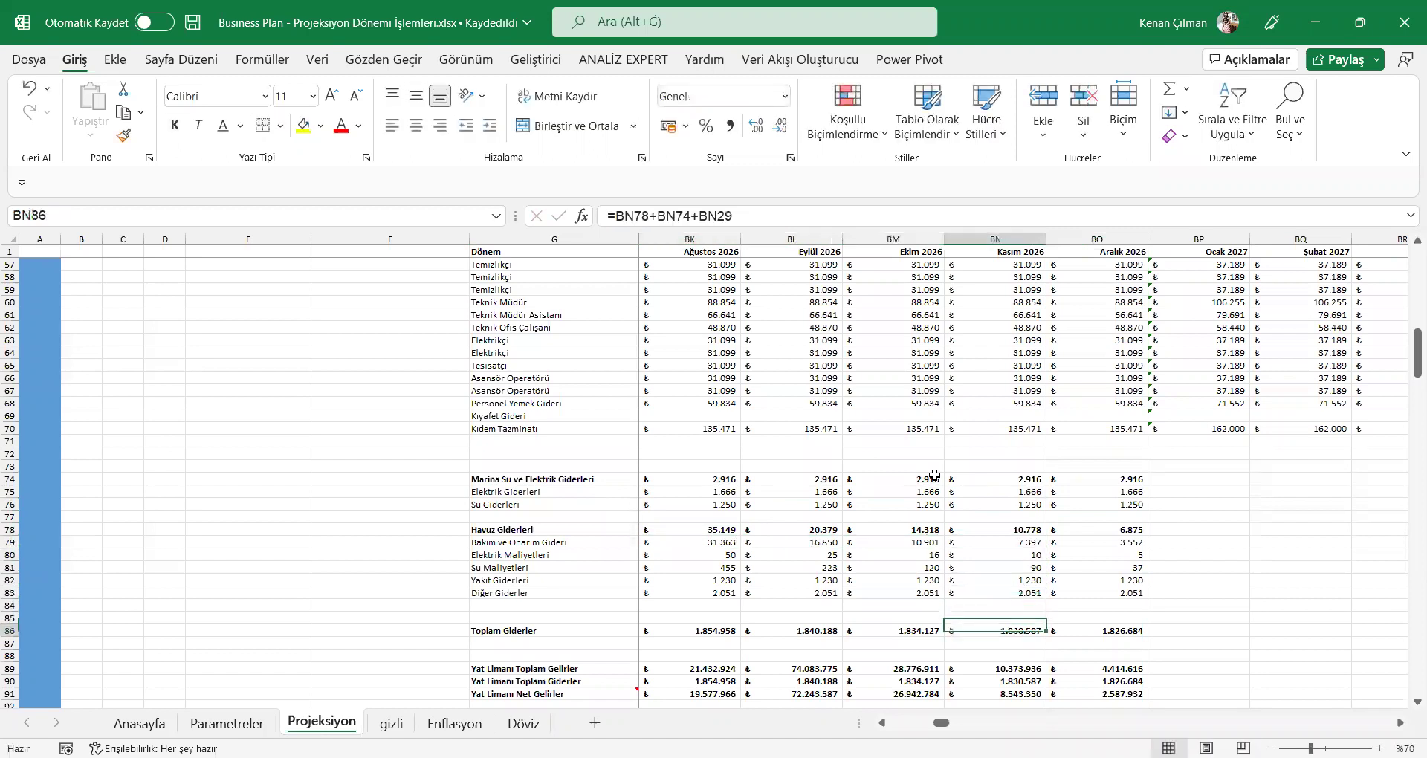
key(Up)
key(Up)
key(Up)
key(Up)
key(Up)
key(Up)
key(Up)
key(Up)
key(Up)
key(Up)
key(Up)
key(Up)
key(Up)
key(Up)
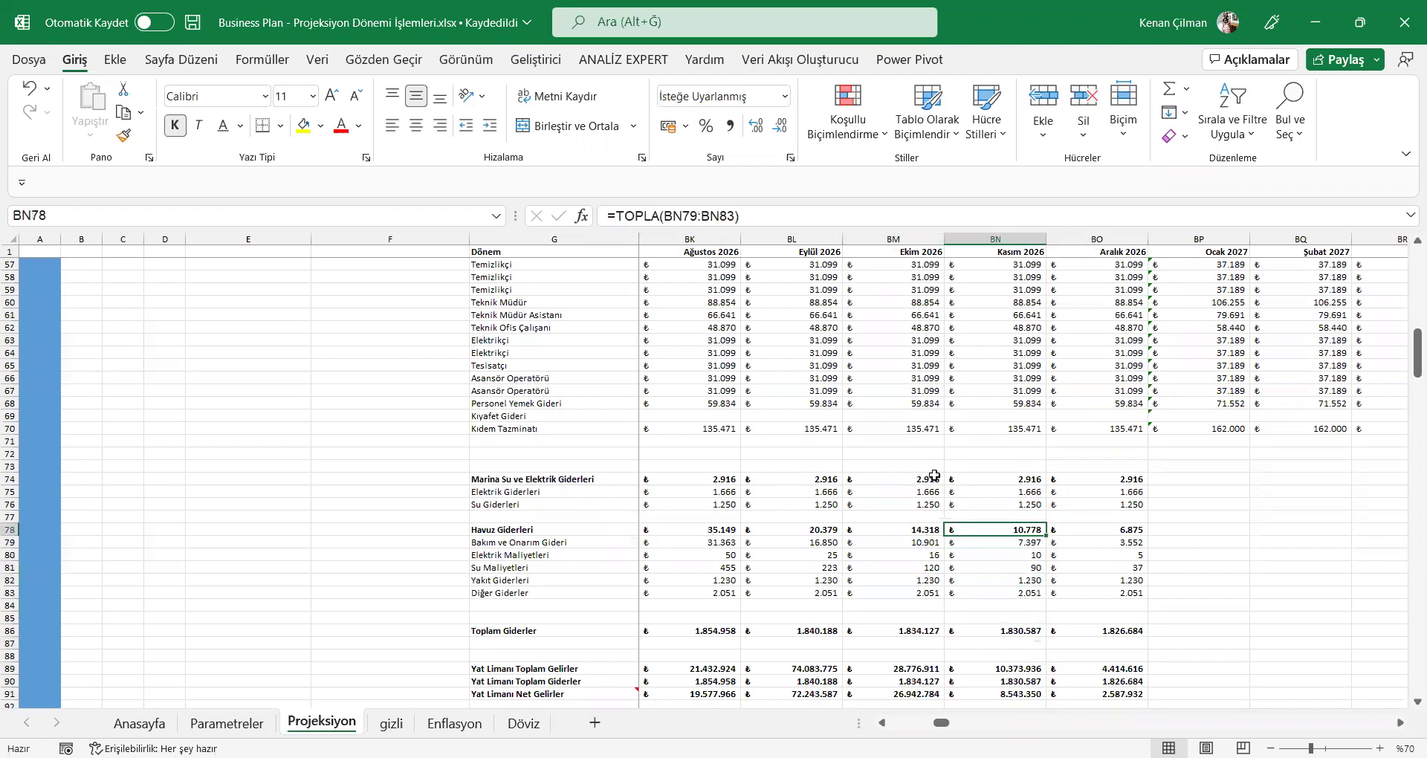
key(Right)
text(1666)
key(Escape)
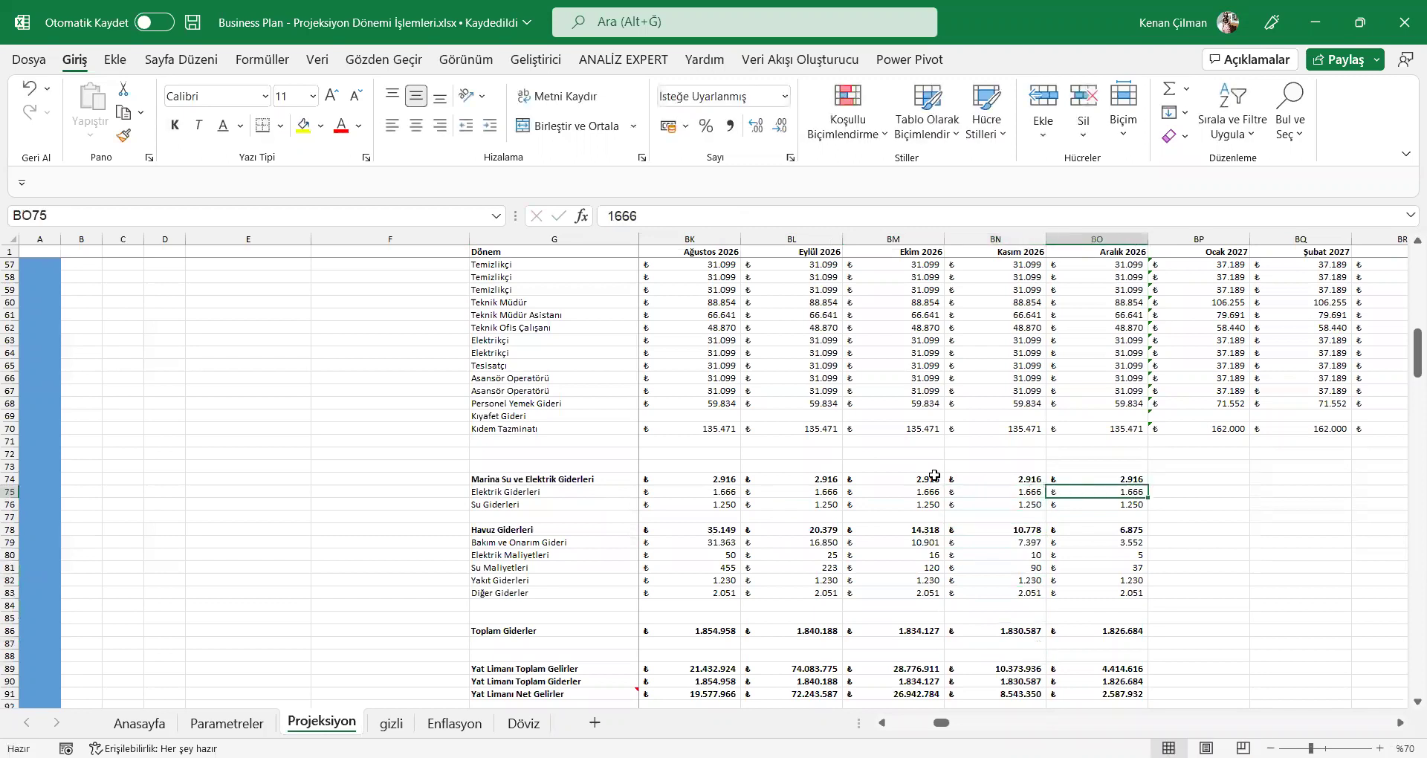
Step: Examine the Aralık 2026 Marina Su ve Elektrik Giderleri total formula and its Elektrik Giderleri entry
key(Up)
key(F2)
key(Escape)
key(Down)
key(F2)
key(Up)
key(Up)
key(Up)
key(Up)
key(Up)
key(Up)
key(Up)
key(Up)
key(Up)
key(Up)
key(Up)
key(Up)
key(Up)
key(Up)
key(Up)
key(Up)
key(Up)
key(Up)
key(Up)
key(Up)
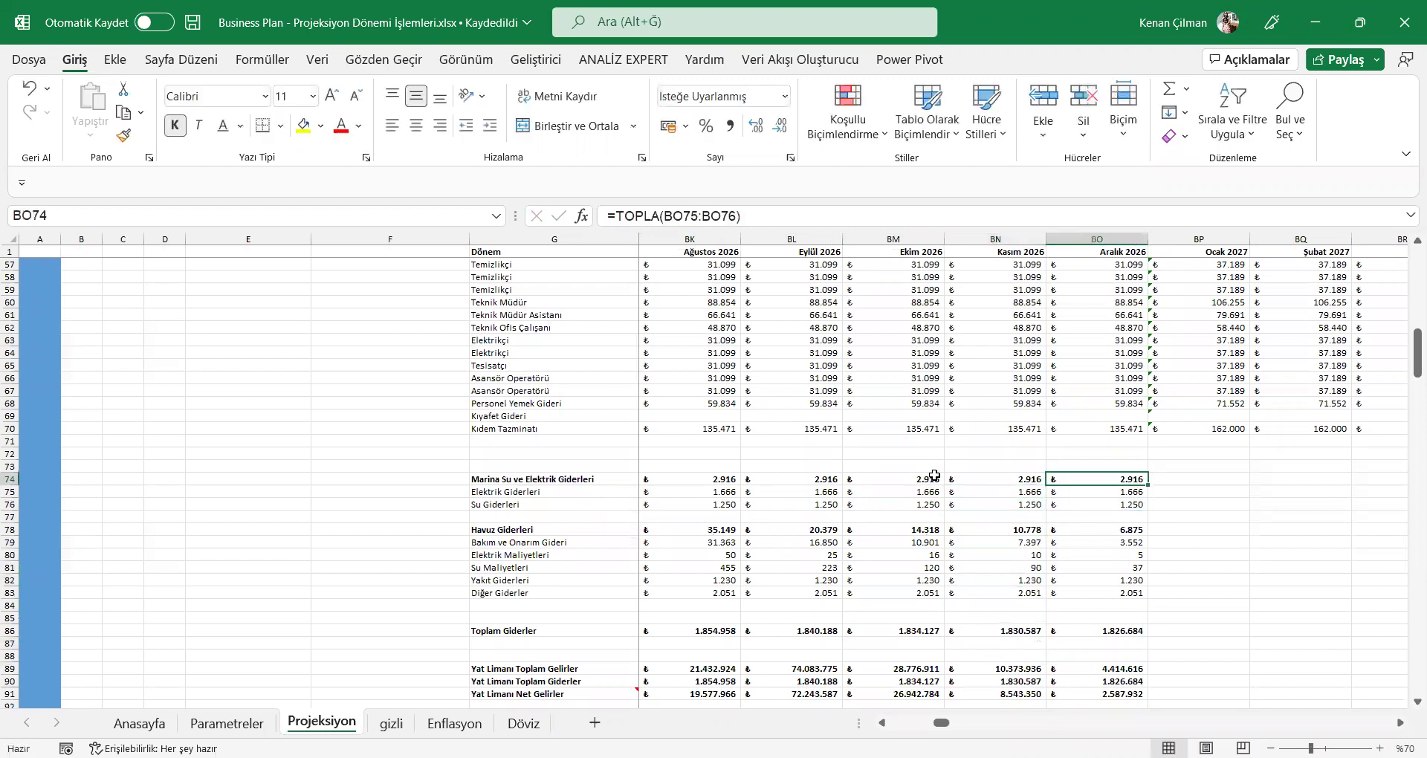
Step: Examine the Euro inflation formulas in the Enerji and Su rows of Havuz Gelirleri around Ocak 2027
key(Up)
key(Up)
key(Up)
key(Up)
key(Up)
key(Up)
key(Up)
key(Up)
key(Up)
key(Up)
key(Up)
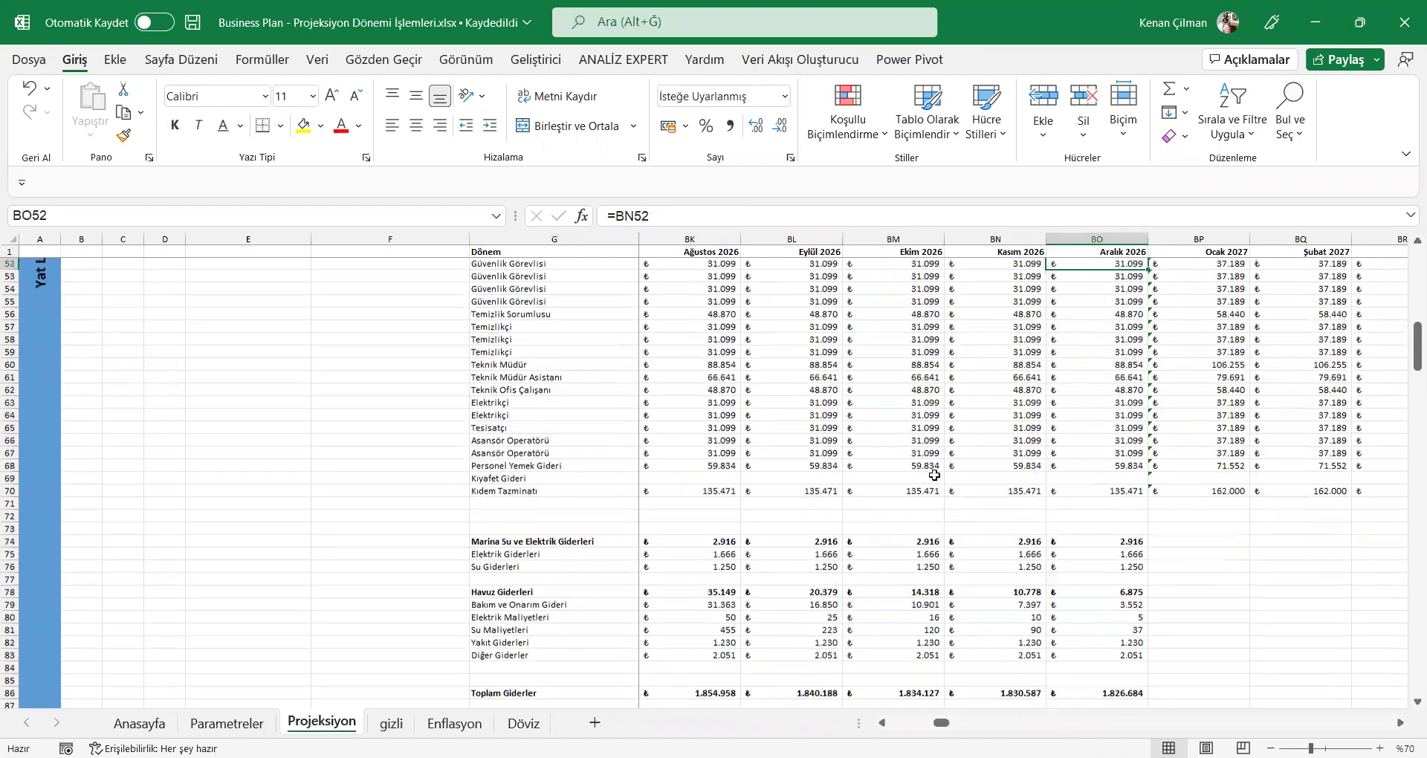
key(Up)
key(Up)
key(Up)
key(Up)
key(Up)
key(Up)
key(Up)
key(Up)
key(Up)
key(Up)
key(Up)
key(Up)
key(Up)
key(Up)
key(Up)
key(Up)
key(Up)
key(Up)
key(Up)
key(Up)
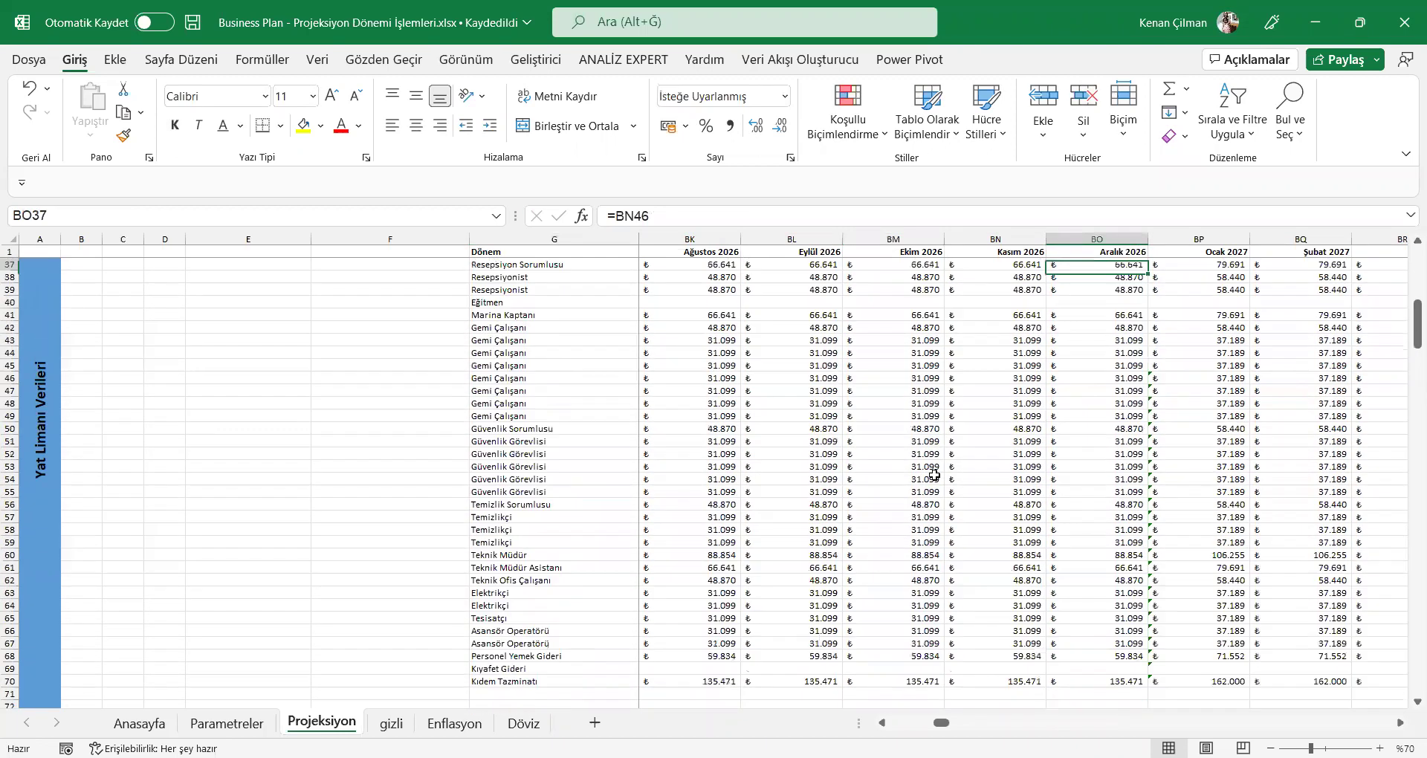
key(Up)
key(Up)
key(Up)
key(Down)
key(Down)
key(Down)
key(Down)
key(Left)
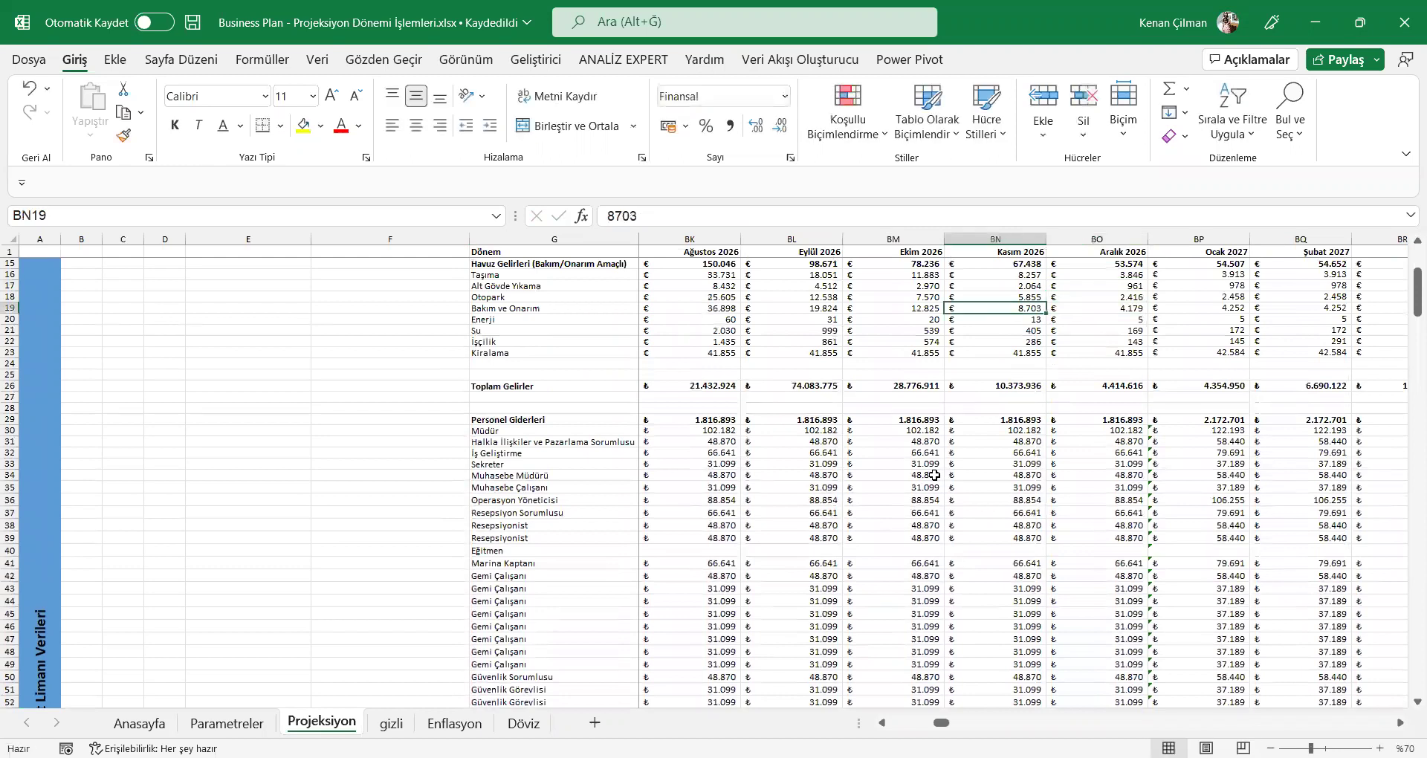
key(Right)
key(Right)
key(F2)
key(Escape)
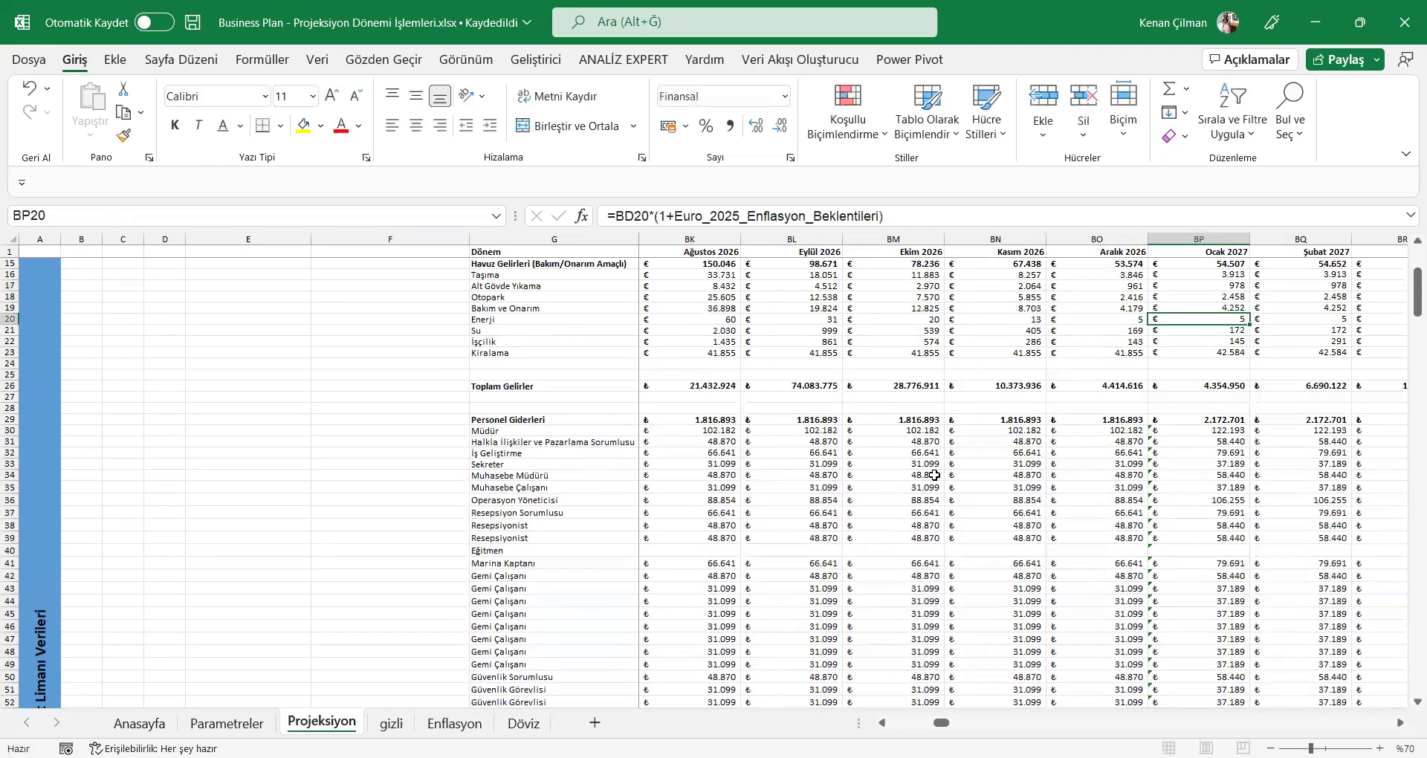
key(Right)
key(F2)
key(Escape)
key(Left)
key(F2)
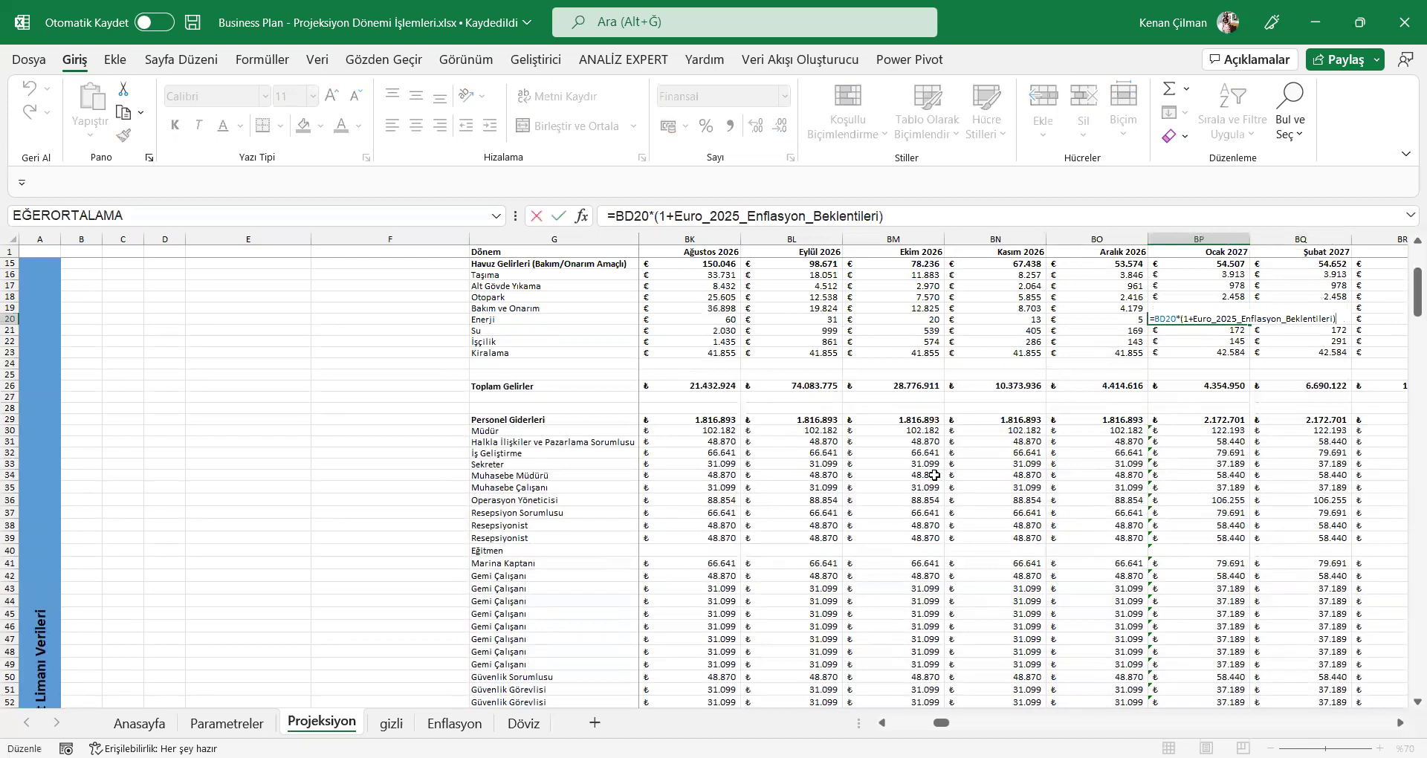
key(Return)
key(F2)
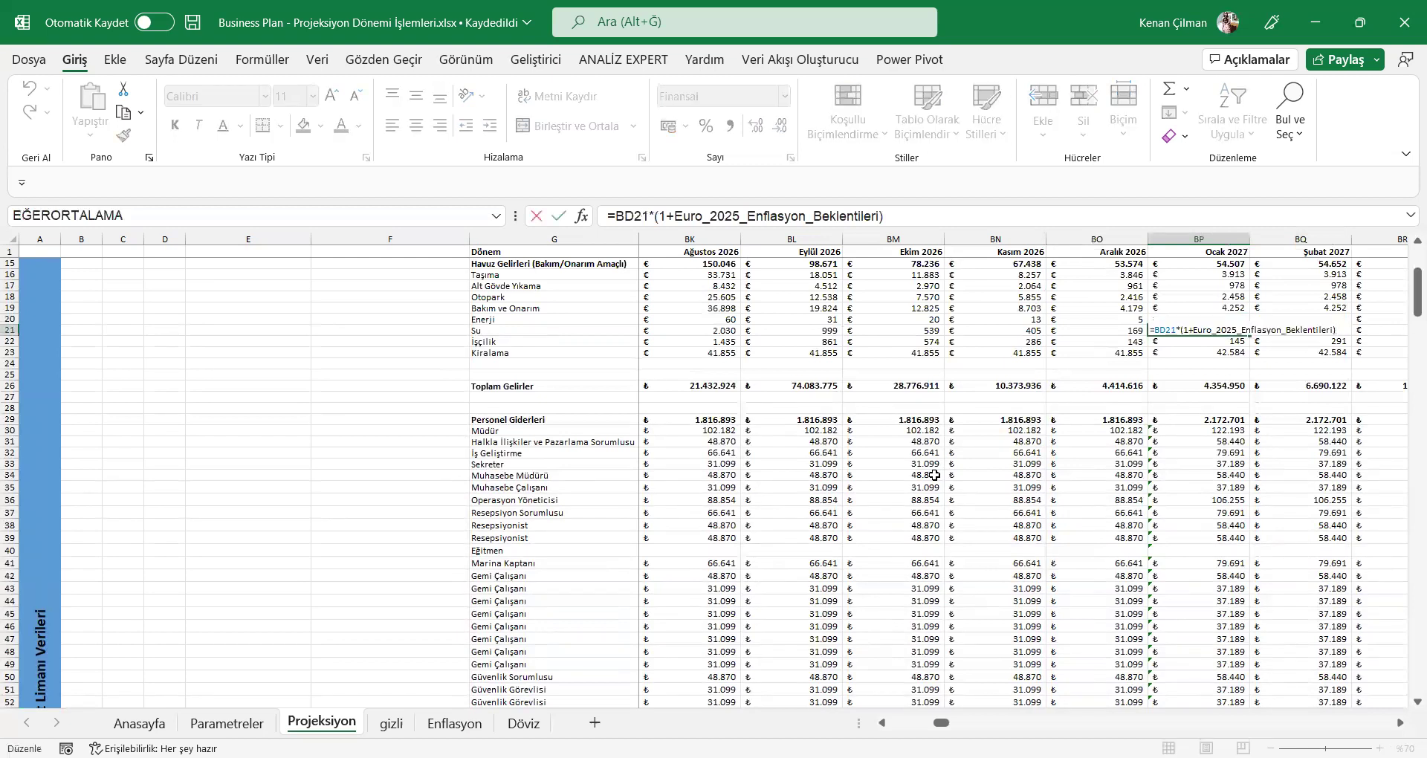
key(Return)
Step: Enter =BD75*(1+TR_2025_Enflasyon_Beklentisi) as the Ocak 2027 Elektrik Giderleri in BP75
key(Down)
key(Down)
key(Down)
key(Down)
key(Down)
key(Down)
key(Down)
key(Down)
key(Down)
key(Down)
key(Down)
key(Down)
key(Down)
key(Down)
key(Down)
key(Down)
key(Down)
key(Down)
key(Down)
key(Down)
key(Down)
key(Down)
key(Down)
key(Down)
key(Down)
key(Down)
key(Down)
key(Down)
key(Down)
key(Down)
key(Down)
key(Down)
key(Down)
key(Down)
key(Down)
key(Down)
key(Down)
key(Down)
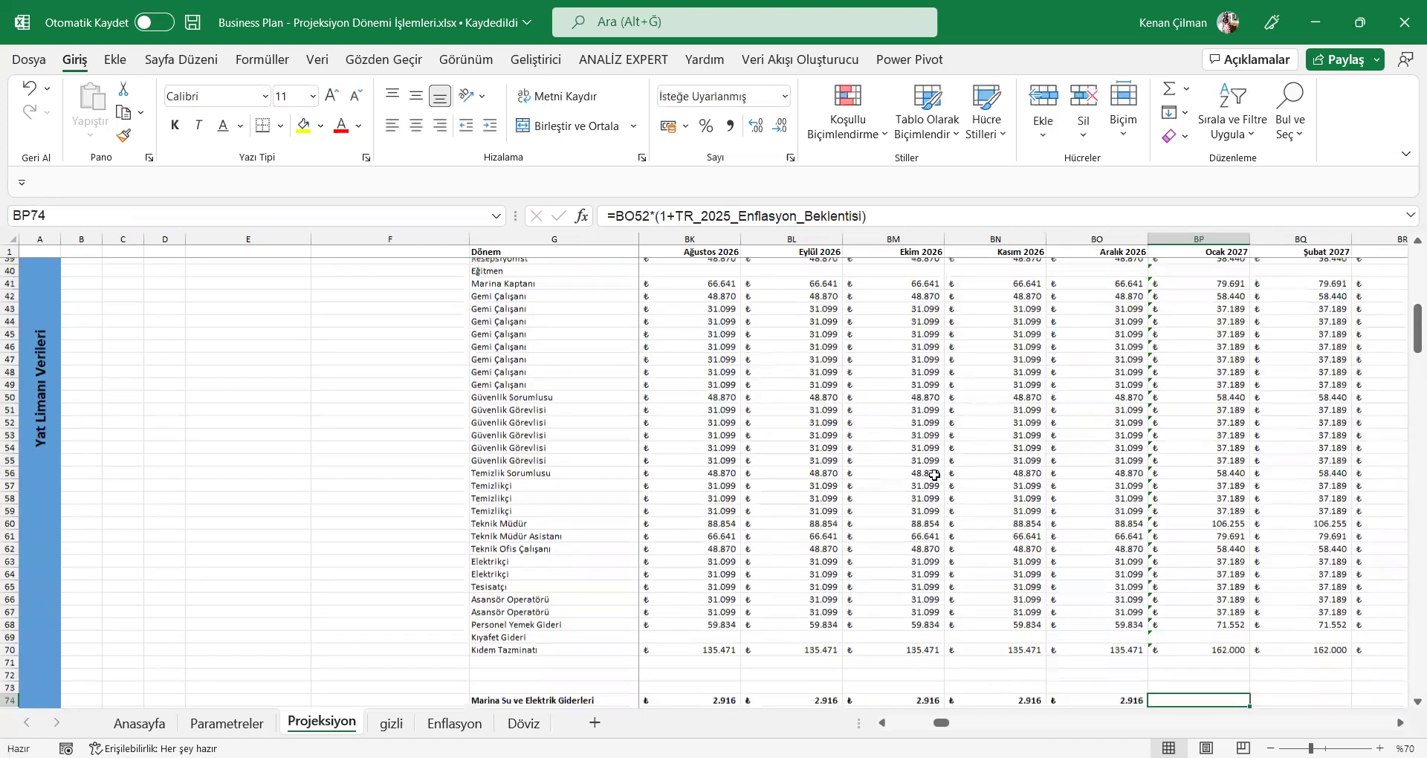
key(Down)
key(Down)
key(Down)
key(Down)
key(Down)
key(Down)
key(Down)
key(Up)
key(Up)
key(Up)
key(Up)
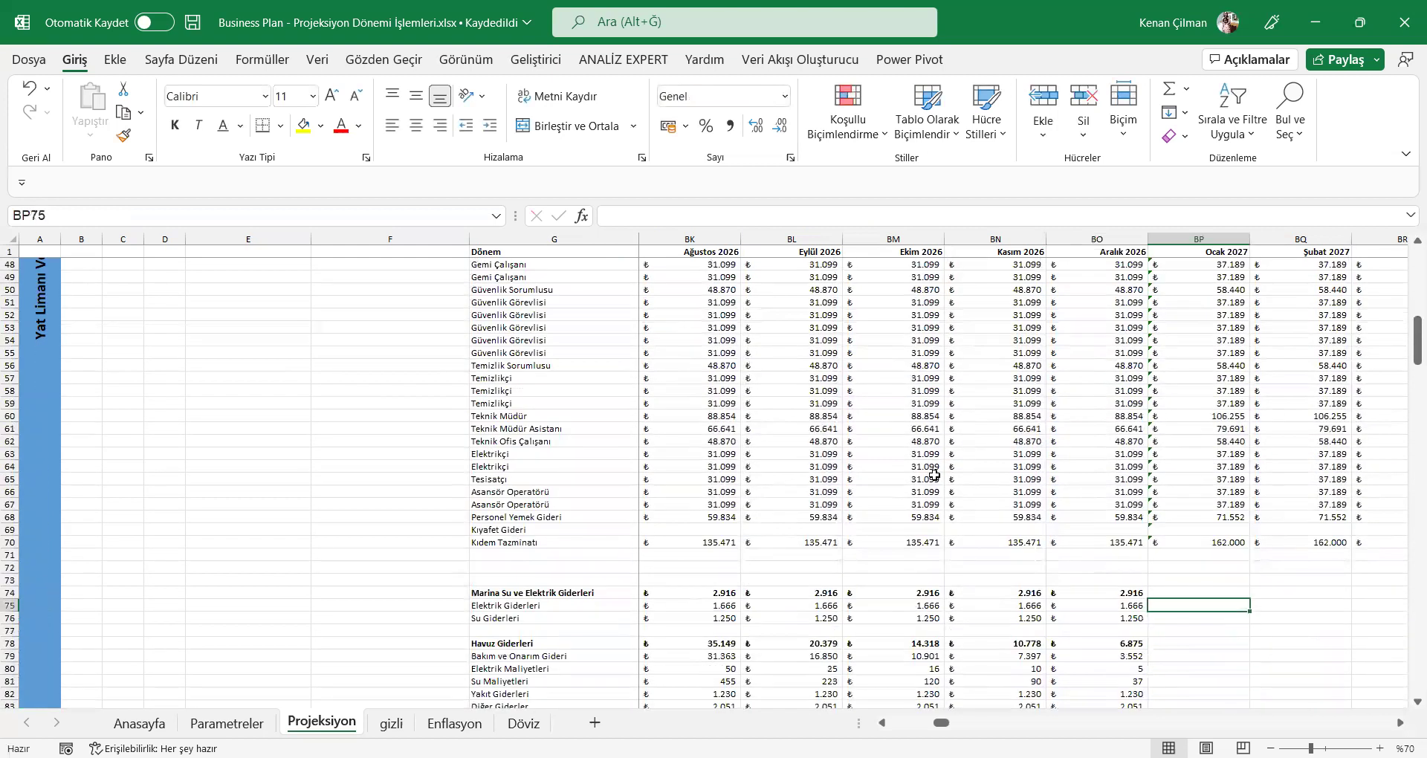
text(=)
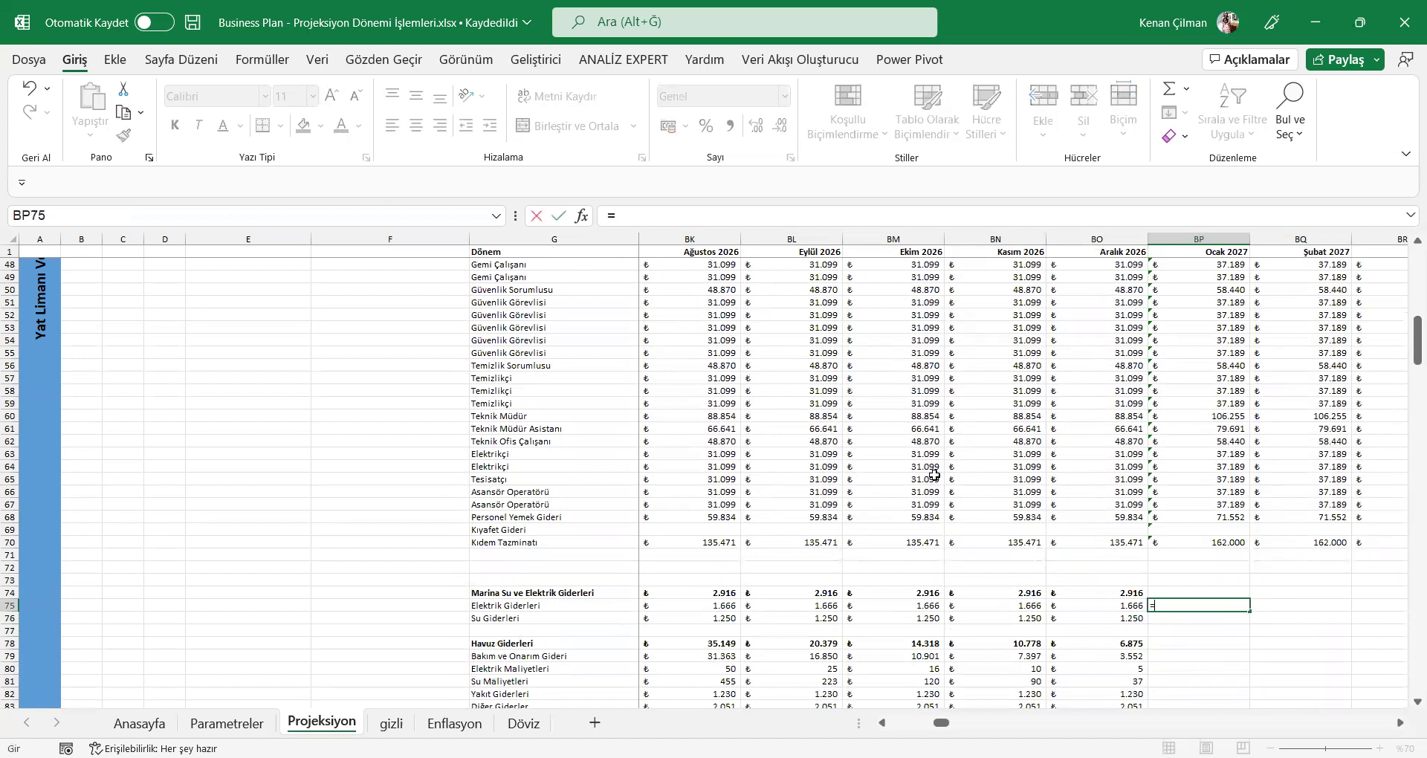
key(Left)
key(Left)
key(Left)
key(Left)
key(Left)
key(Left)
key(Left)
key(Left)
key(Left)
key(Left)
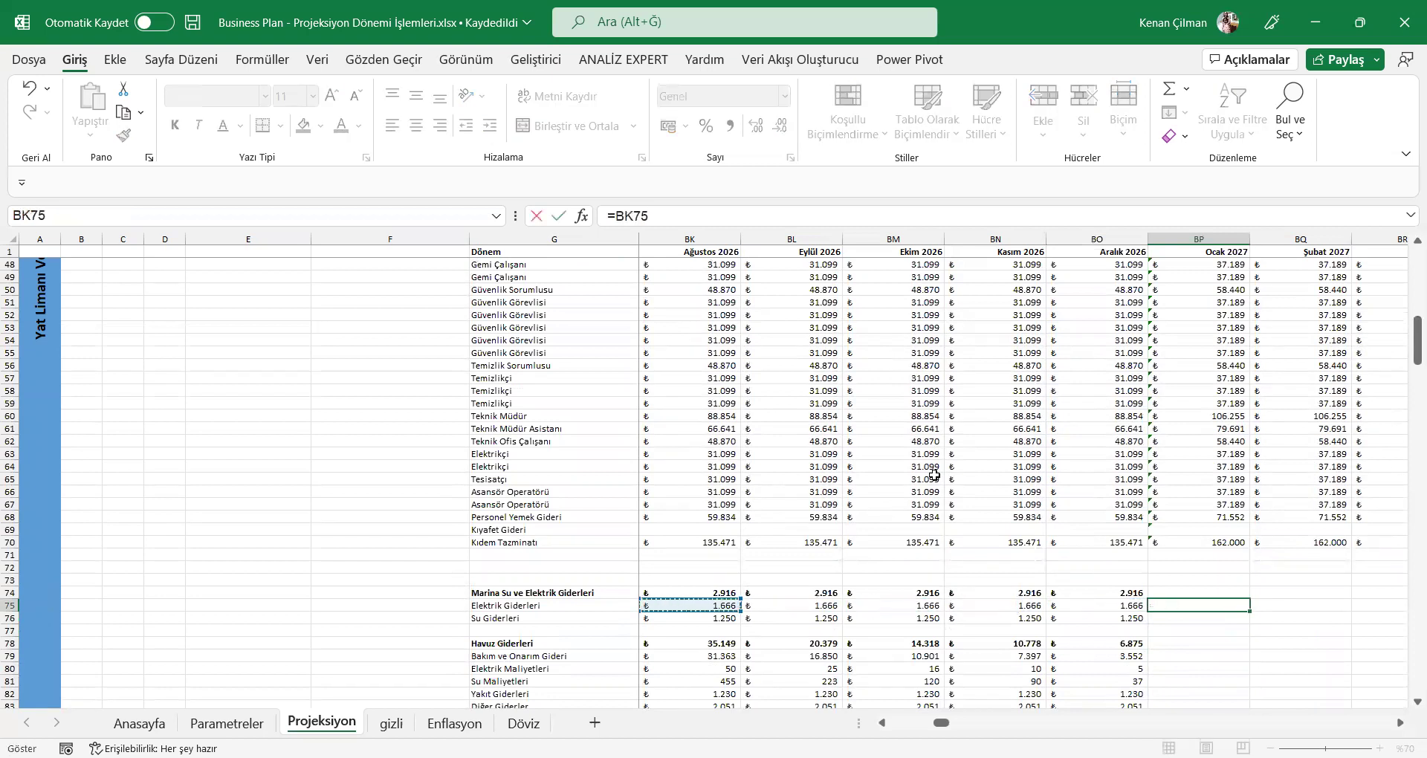
key(Left)
key(Left)
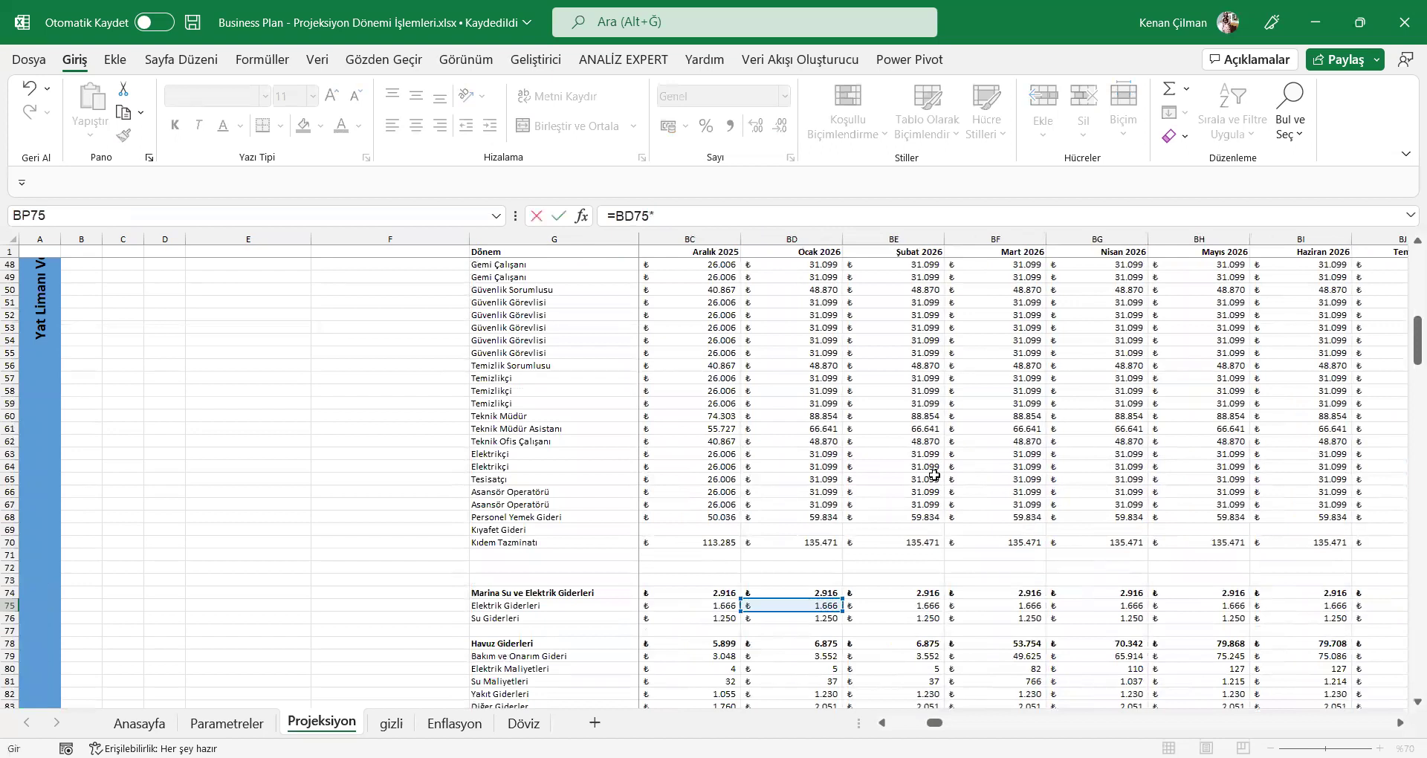
text(*(1+enfla)
key(Down)
key(Down)
key(Down)
key(Down)
key(Down)
key(Down)
key(Down)
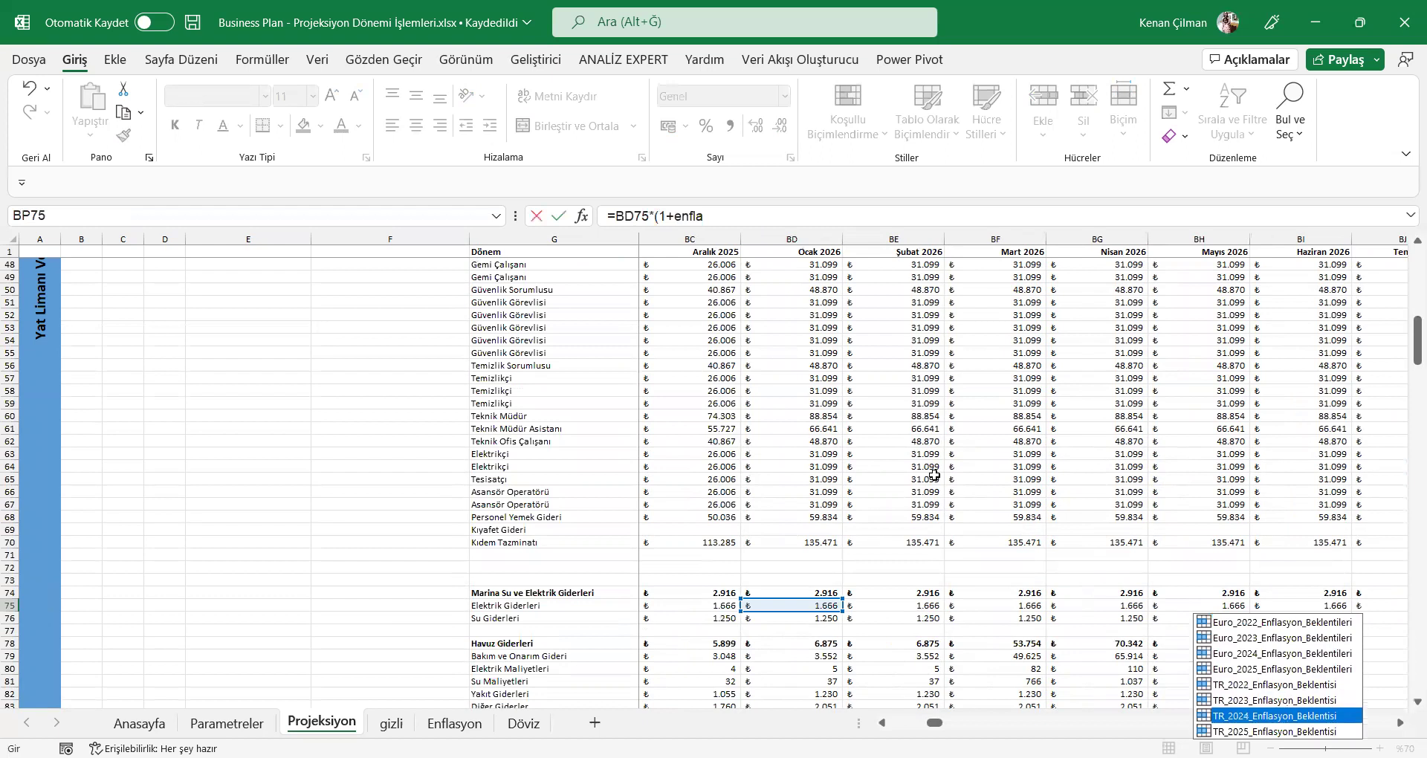
key(Tab)
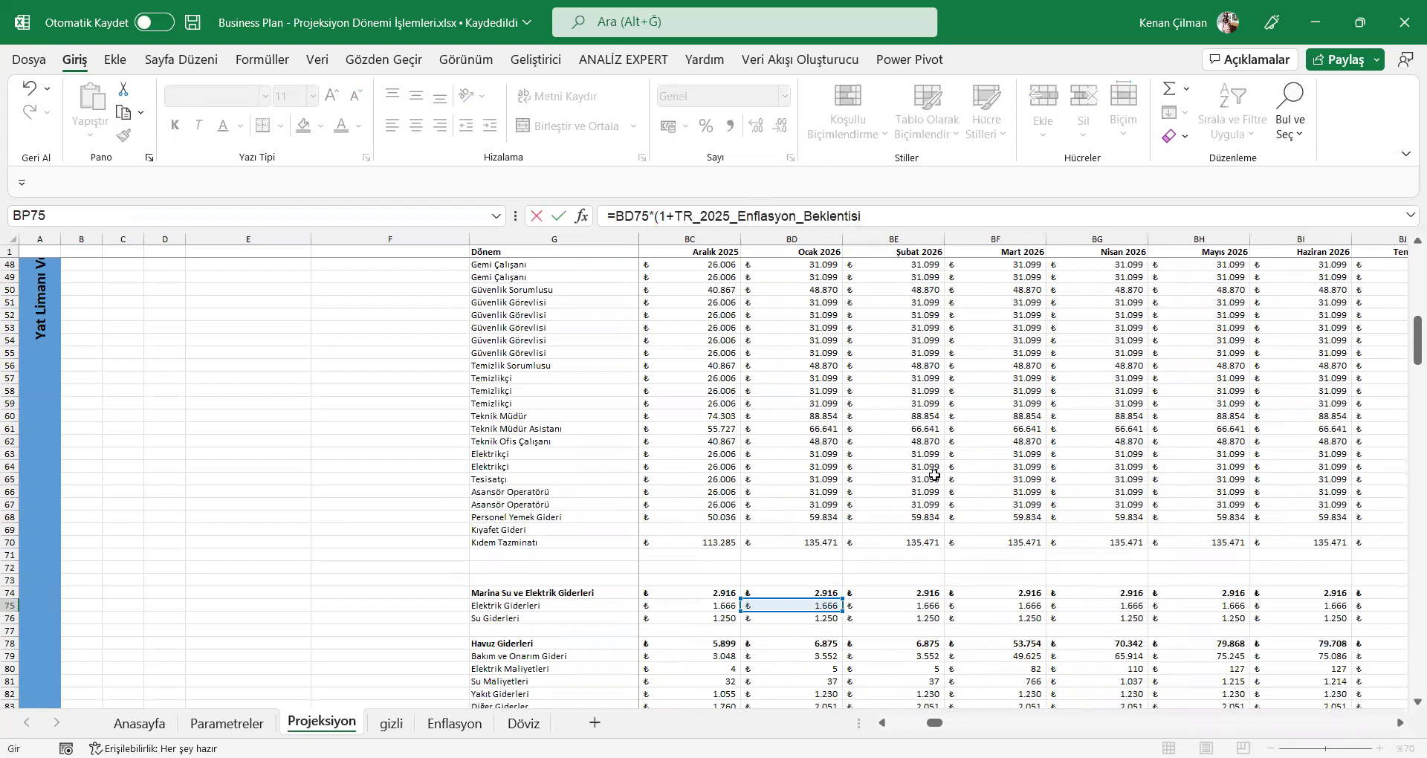
text())
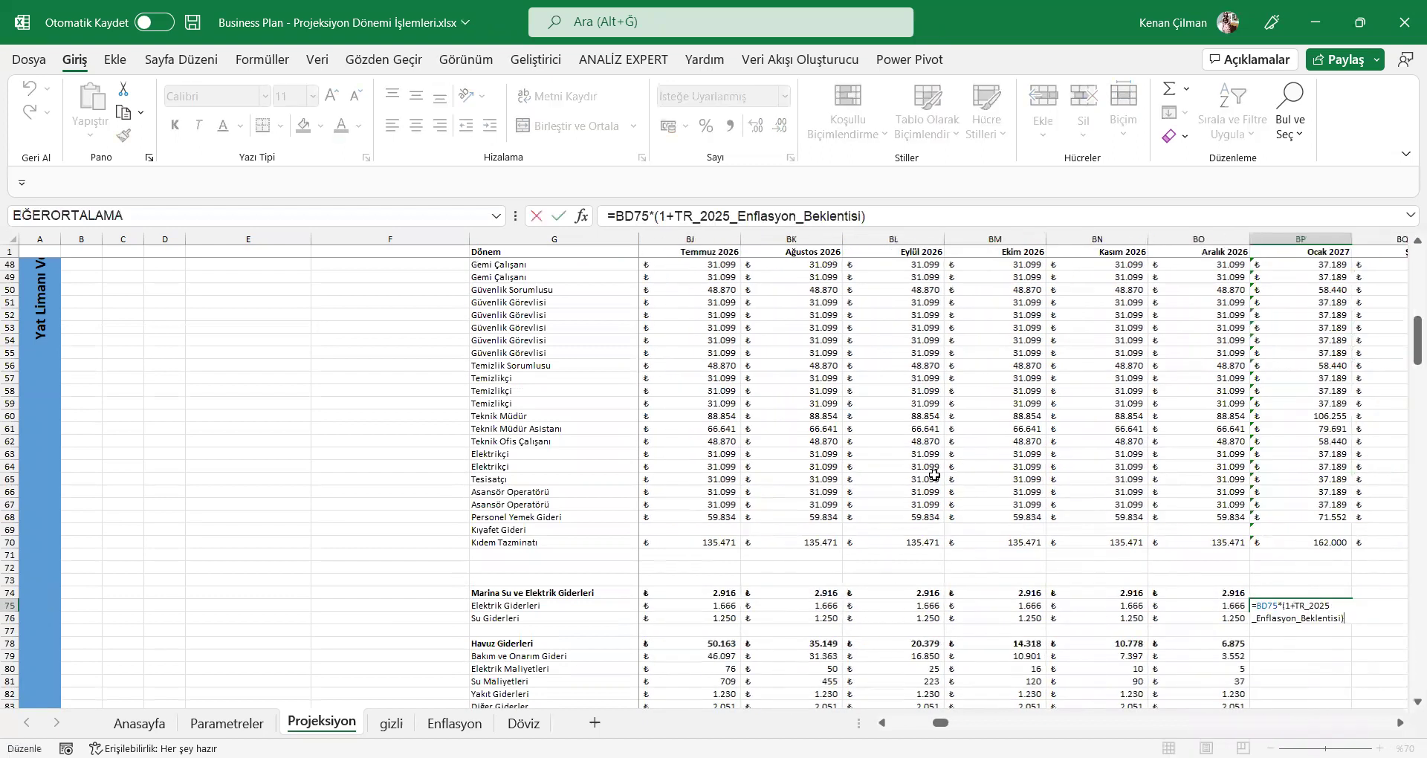
key(ctrl+Return)
key(Left)
key(Right)
key(F2)
key(Escape)
Step: Copy the BP75 inflation formula to Su Giderleri in BP76 and the five pool expense rows BP79:BP83
key(ctrl+c)
key(Down)
key(ctrl+v)
key(Down)
key(Down)
key(Down)
key(shift+Down)
key(shift+Down)
key(shift+Down)
key(shift+Down)
key(shift+Down)
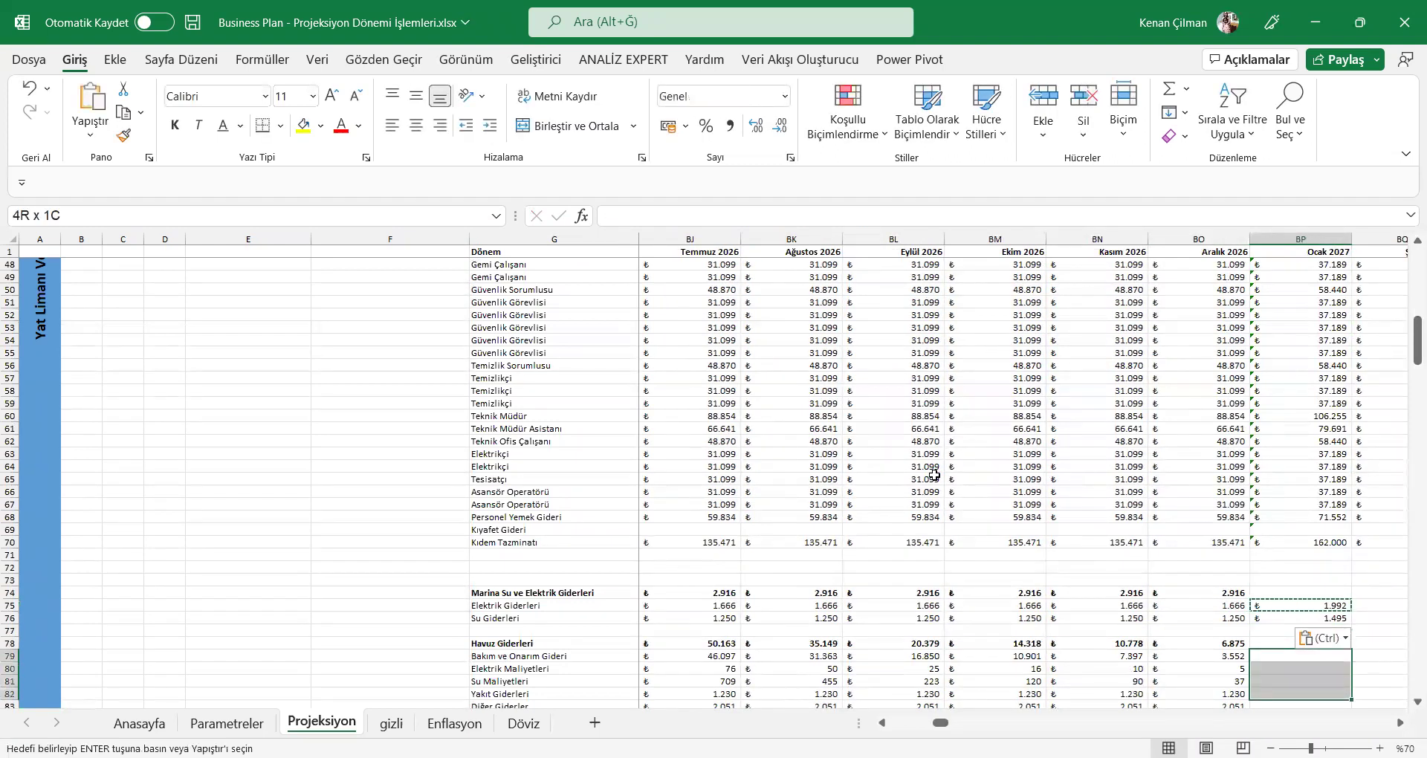
key(ctrl+v)
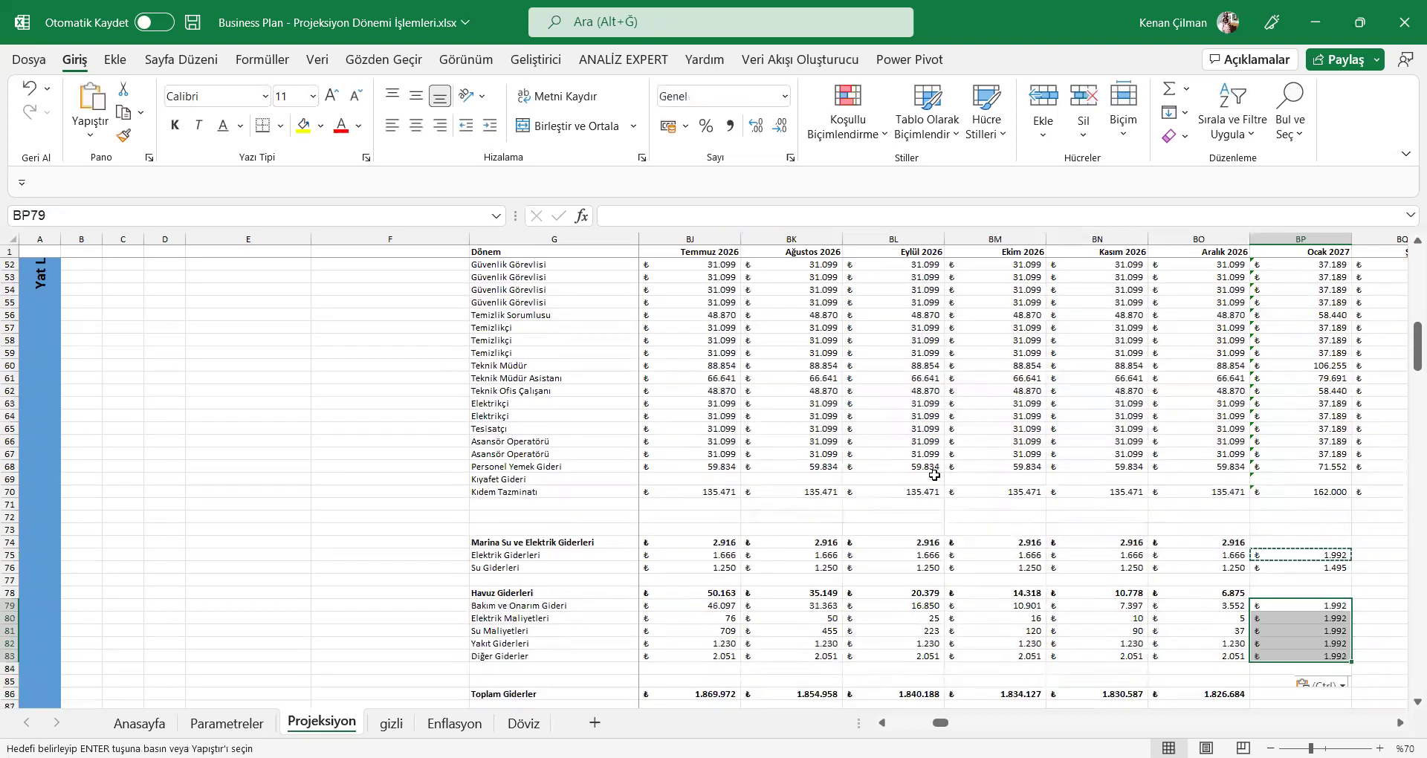
key(Down)
key(Down)
key(Down)
key(Down)
key(Down)
key(Down)
key(Down)
key(Down)
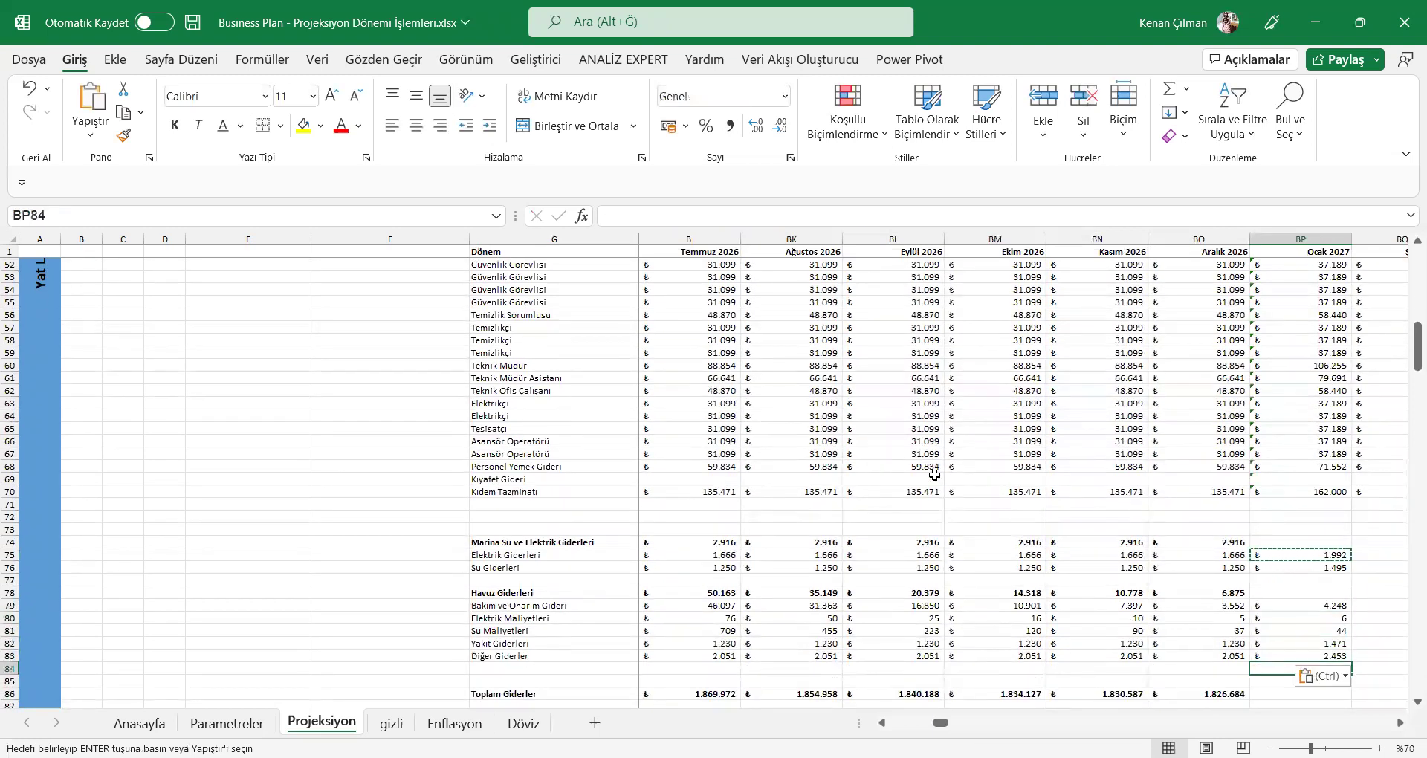
key(Up)
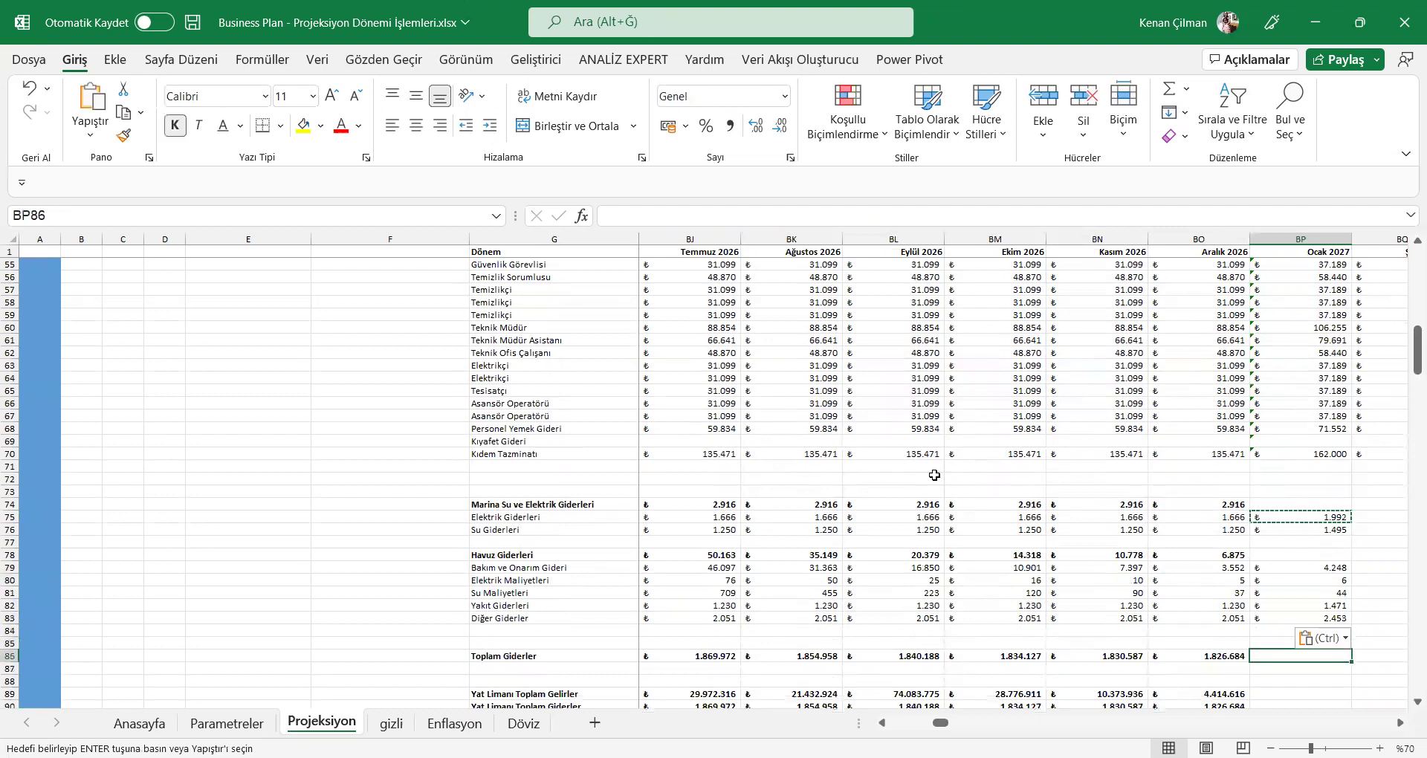
key(Up)
key(Up)
key(Up)
key(Up)
key(Up)
key(Up)
key(Up)
key(Up)
key(Up)
key(Up)
key(Up)
key(Up)
key(Up)
key(Up)
key(Up)
key(Up)
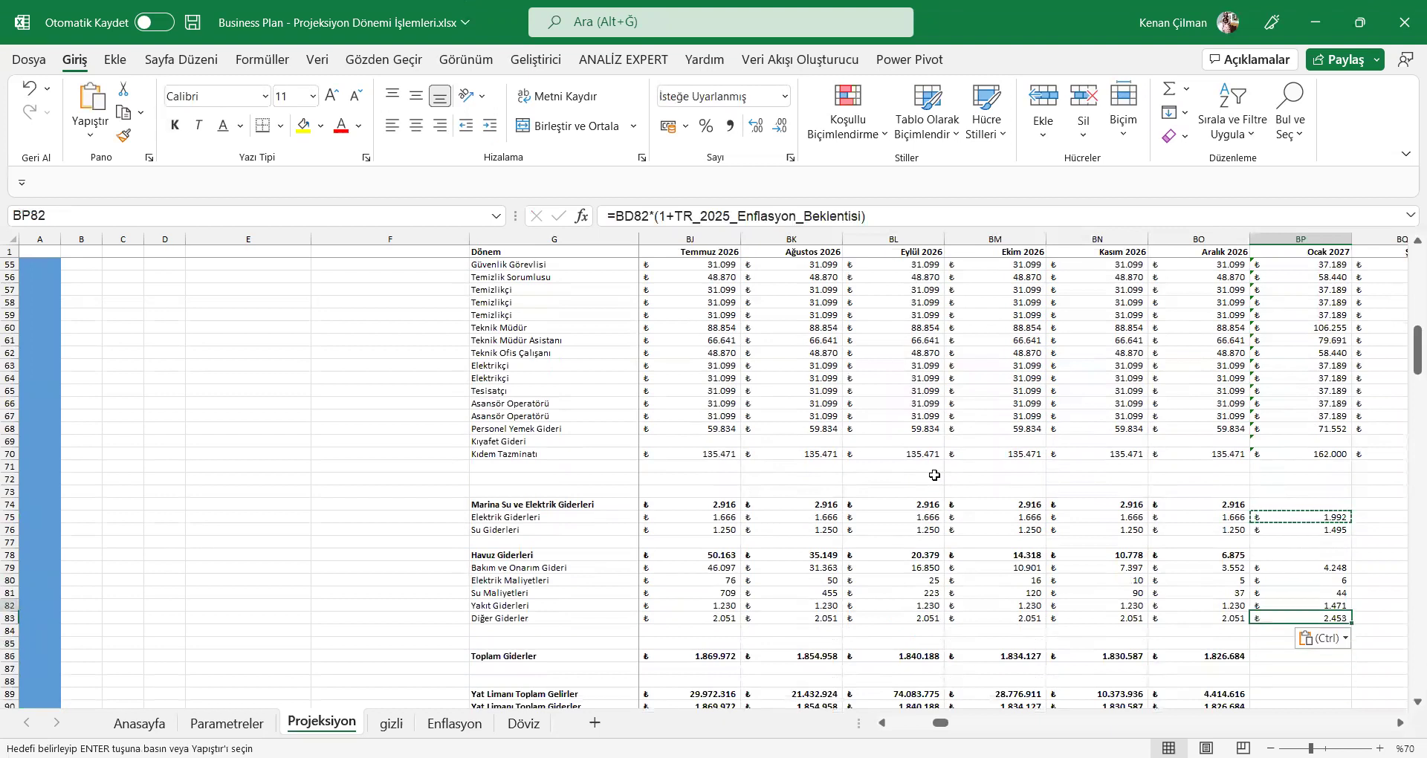
Step: Copy the Marina Su ve Elektrik Giderleri and Havuz Giderleri total formulas from Aralık 2026 into Ocak 2027 (BP74 and BP78)
key(Down)
key(Down)
key(Down)
key(Down)
key(Left)
key(ctrl+c)
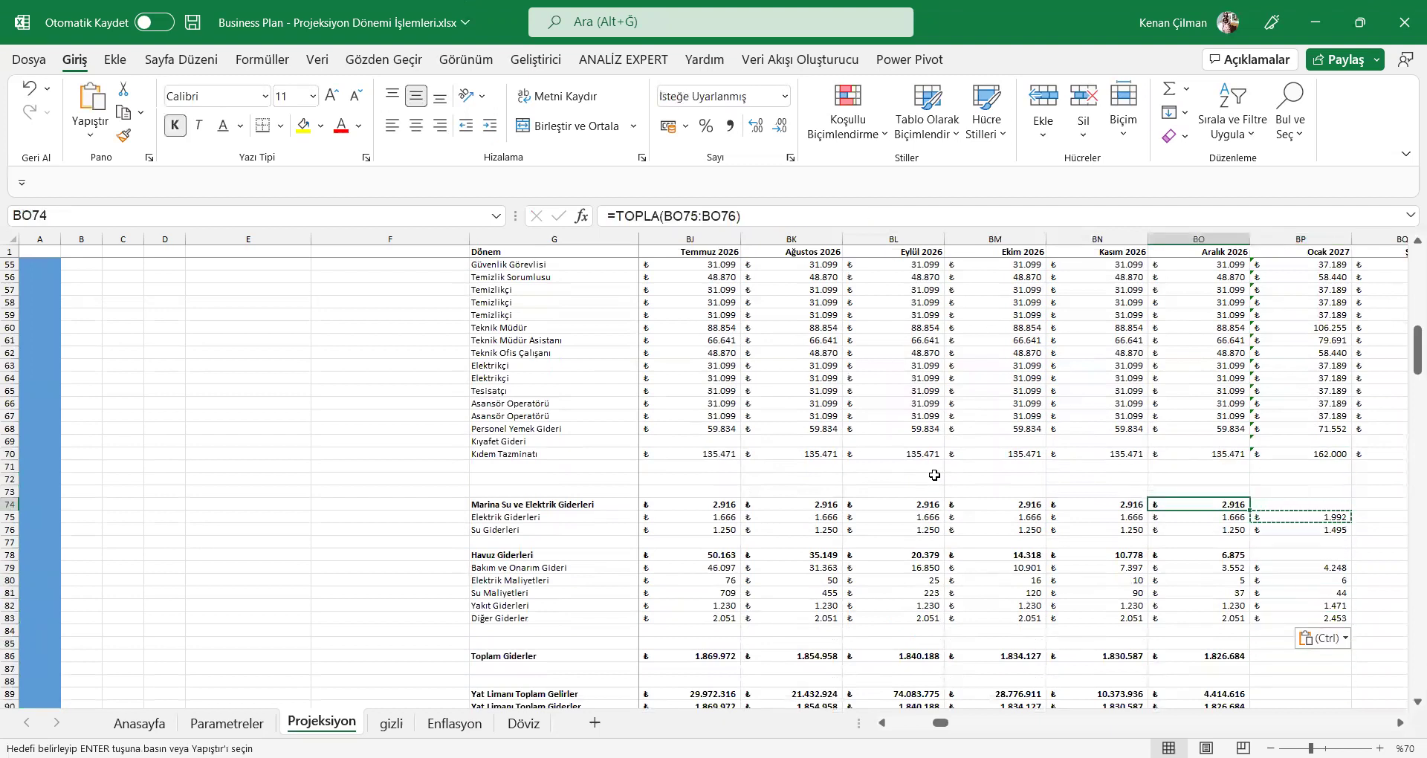
key(Right)
key(ctrl+v)
key(Down)
key(ctrl+v)
Step: Copy the Toplam Giderler formula from Aralık 2026 (BO86) into Ocak 2027 (BP86)
key(Down)
key(ctrl+v)
Step: Copy the three Yat Limanı summary formulas in BO89:BO91 into Ocak 2027 (BP89:BP91)
key(Down)
key(Down)
key(Left)
key(ctrl+c)
key(Right)
key(ctrl+v)
key(Down)
key(Down)
key(Down)
key(Down)
key(Down)
key(Down)
key(Down)
key(Down)
key(Left)
key(ctrl+c)
key(Right)
key(ctrl+v)
key(Down)
key(Down)
key(Down)
key(Down)
key(Down)
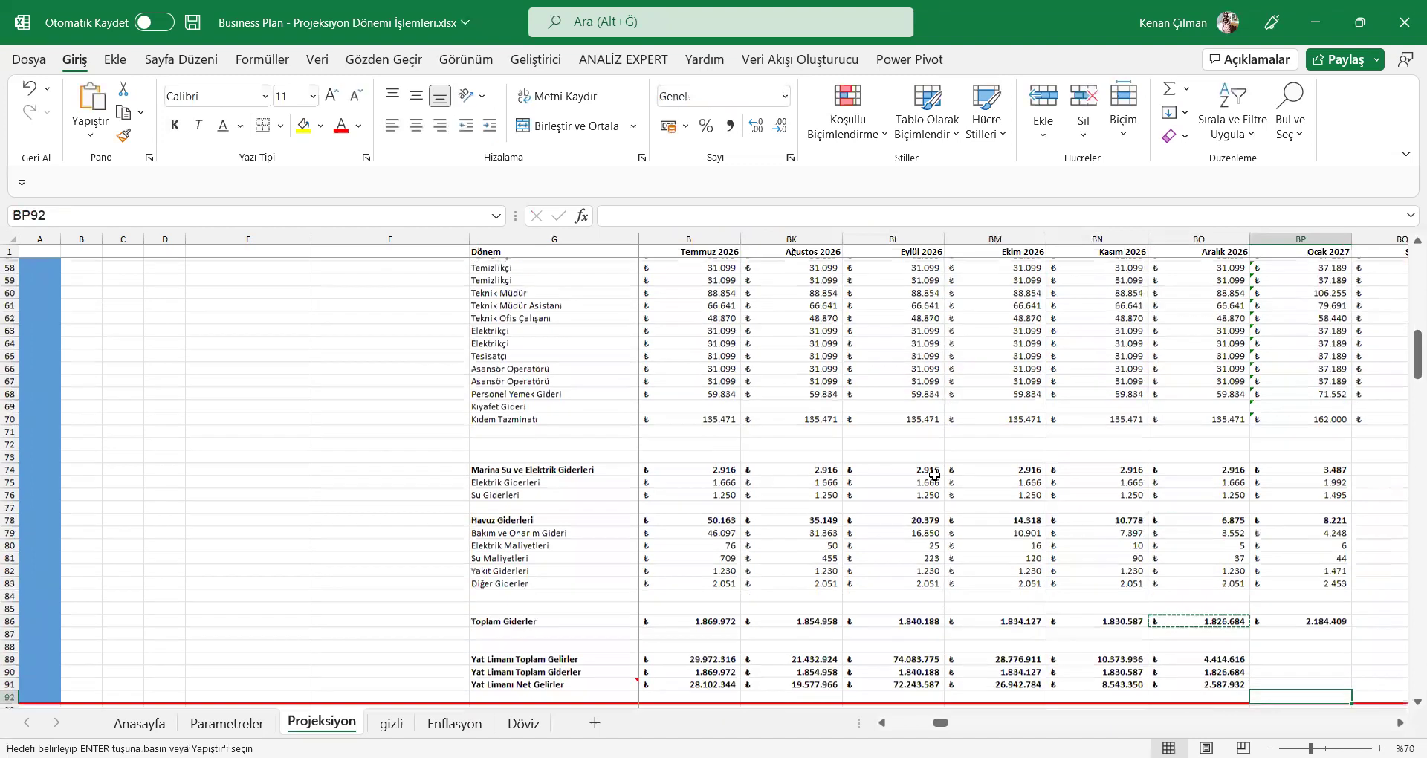
key(Left)
key(Left)
key(Right)
key(Up)
key(Up)
key(shift+Down)
key(shift+Down)
key(ctrl+c)
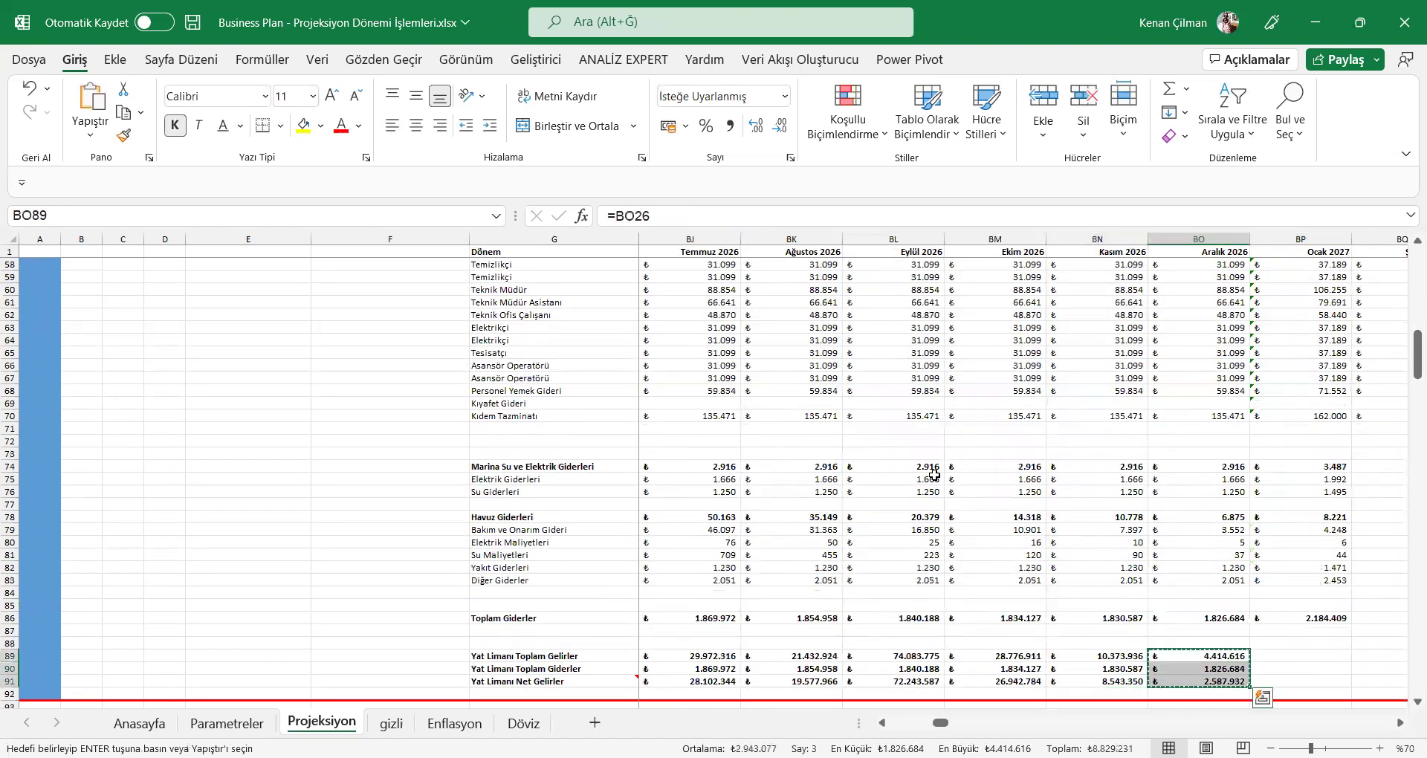
key(Right)
key(ctrl+v)
Step: Copy the Ocak 2027 block BP74:BP91 across all months from Şubat 2027 (BQ) through Aralık 2065 (TO)
key(Up)
key(Up)
key(Up)
key(Up)
key(Up)
key(Up)
key(Up)
key(Up)
key(Up)
key(Up)
key(Up)
key(Up)
key(Up)
key(Up)
key(Up)
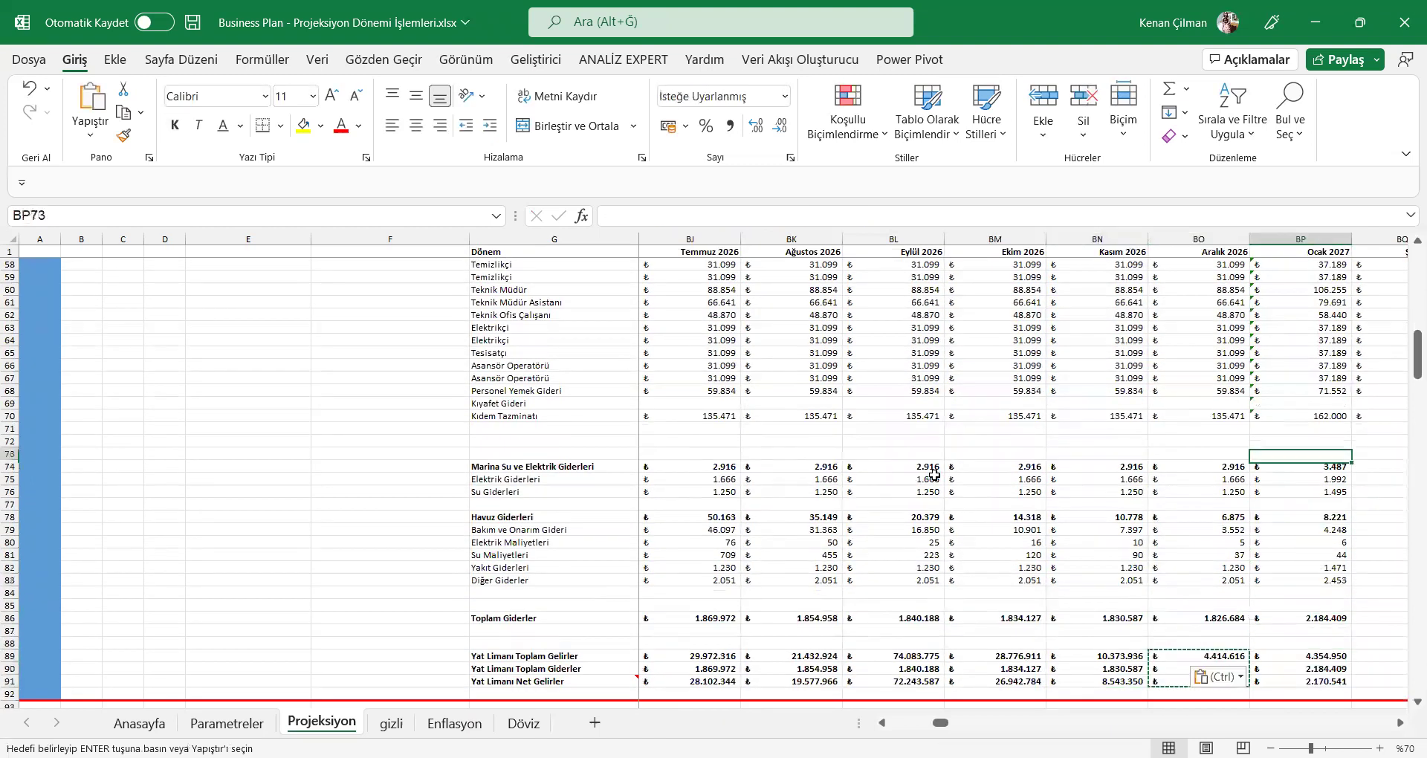
key(shift+Down)
key(shift+Down)
key(shift+Down)
key(shift+Down)
key(shift+Down)
key(shift+Down)
key(shift+Down)
key(shift+Down)
key(shift+Down)
key(shift+Down)
key(shift+Down)
key(shift+Down)
key(shift+Down)
key(shift+Down)
key(shift+Down)
key(shift+Down)
key(shift+Down)
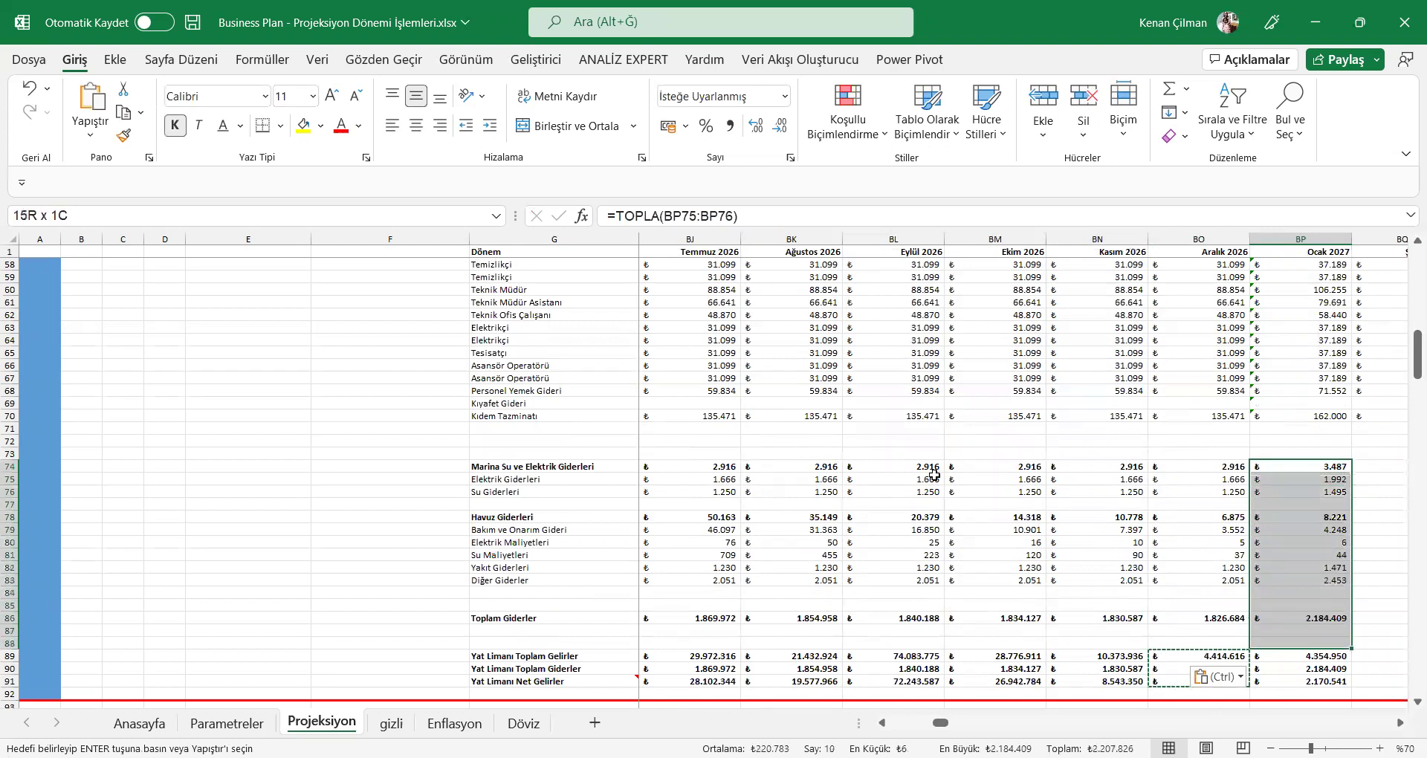
key(ctrl+c)
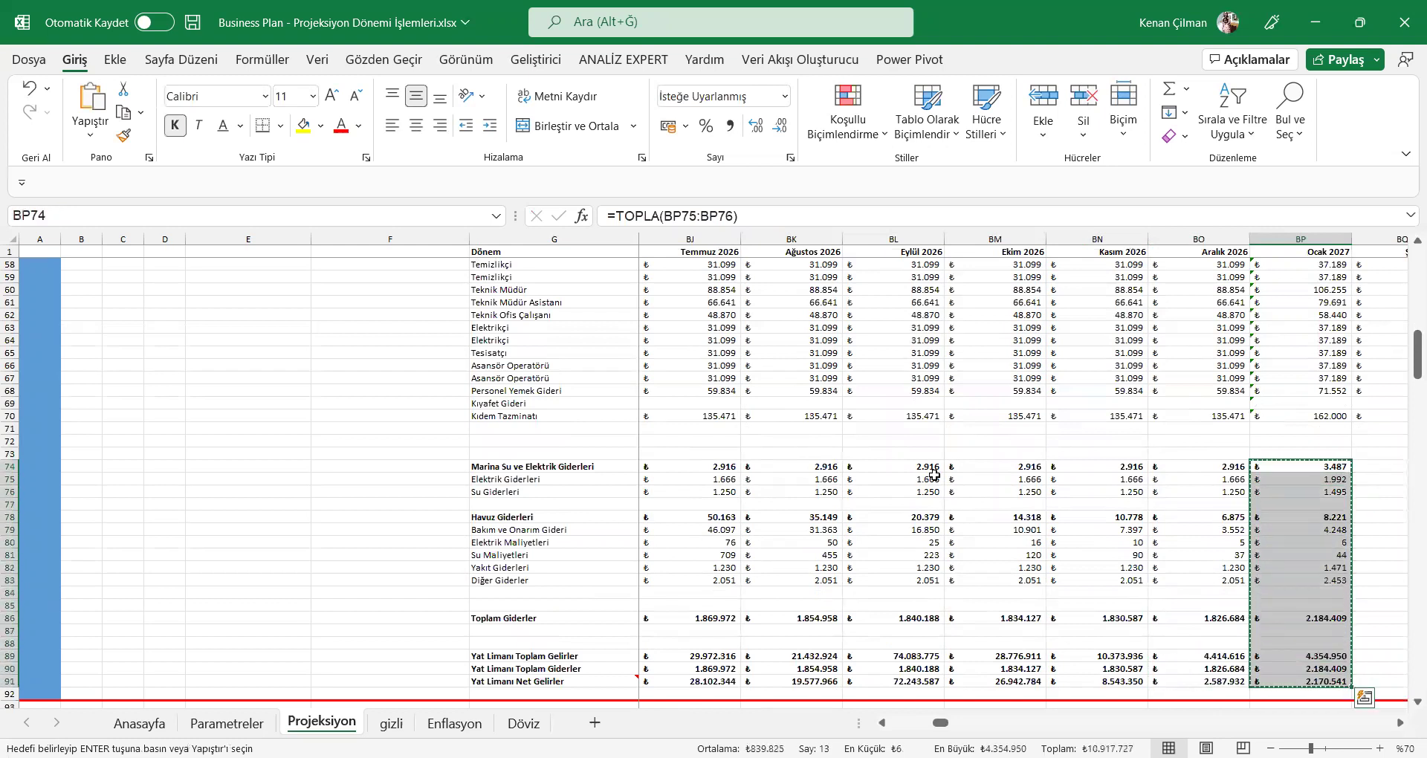
key(Up)
key(Up)
key(Up)
key(Up)
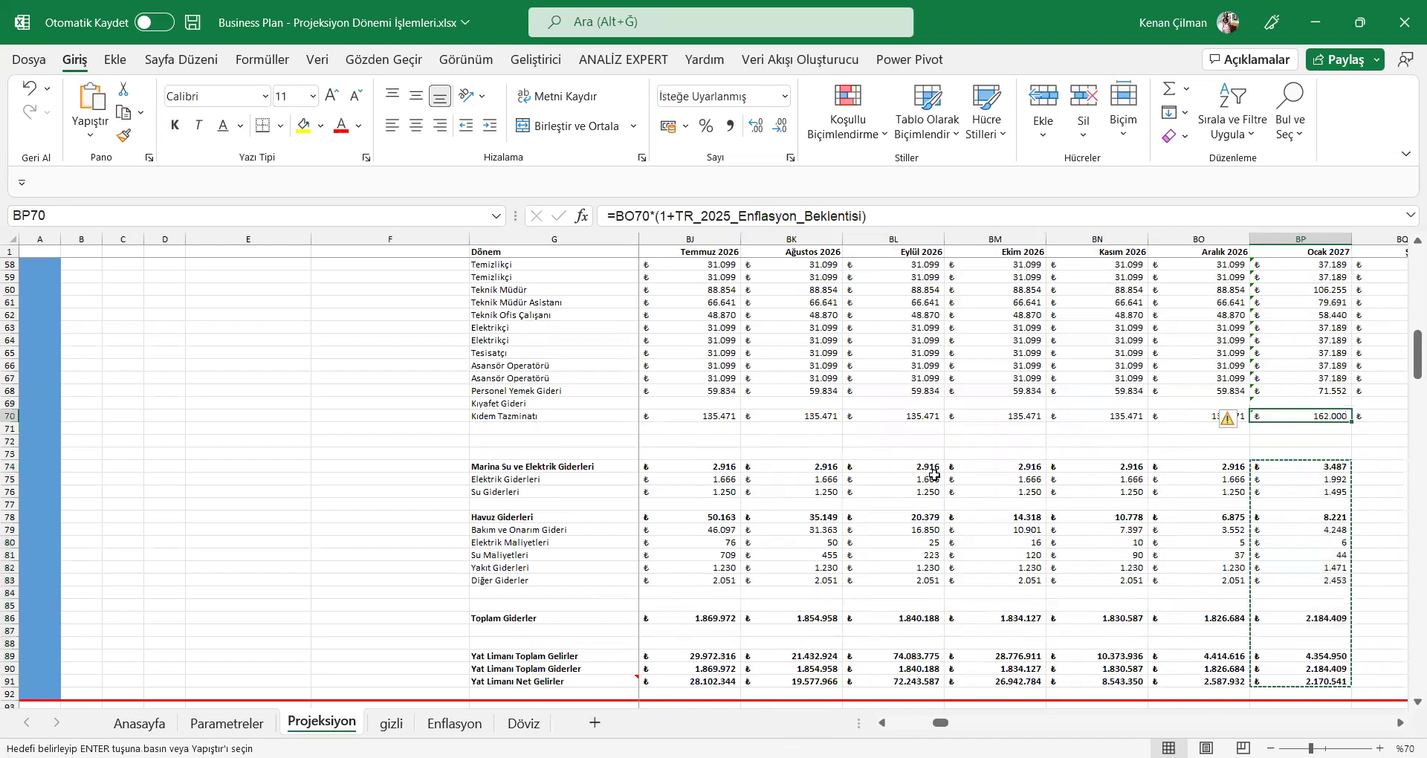
key(ctrl+Right)
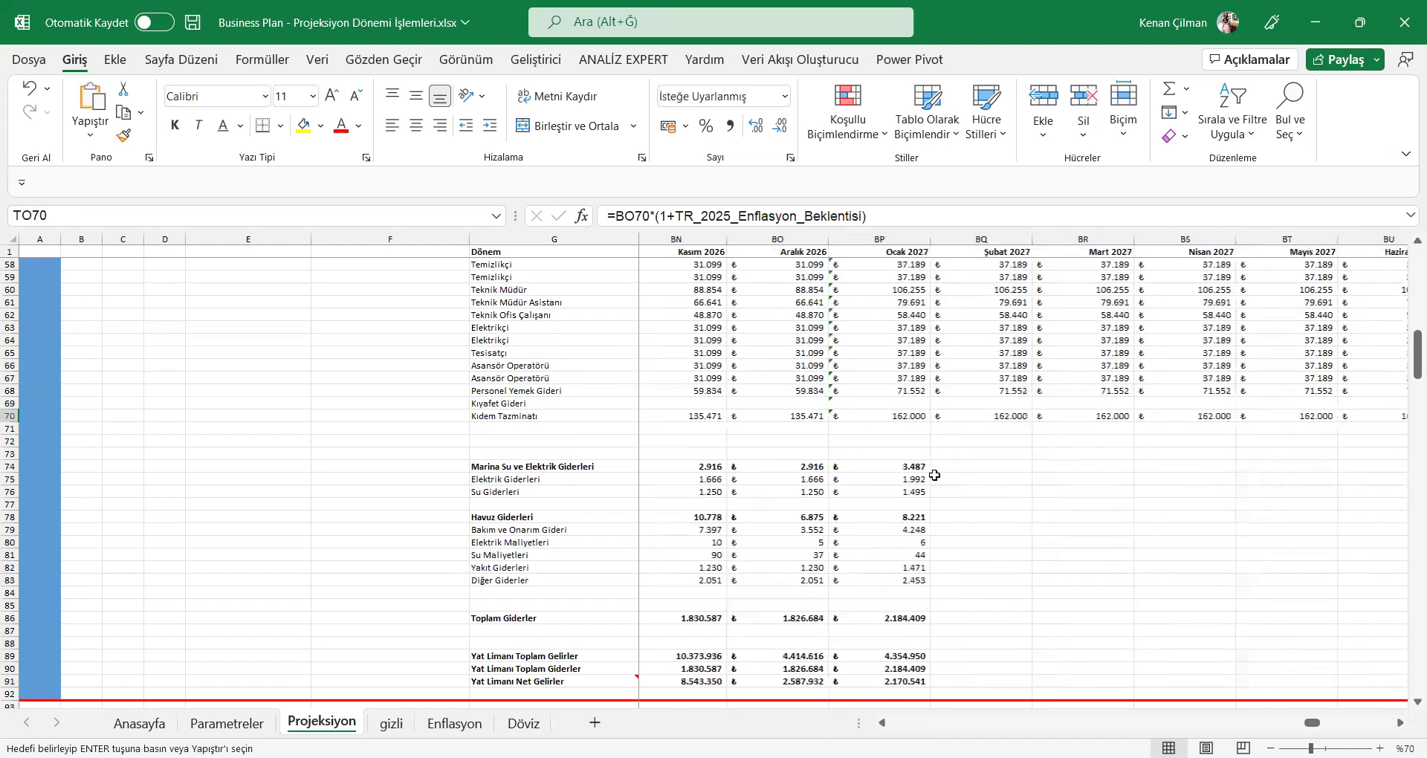
key(Down)
key(Down)
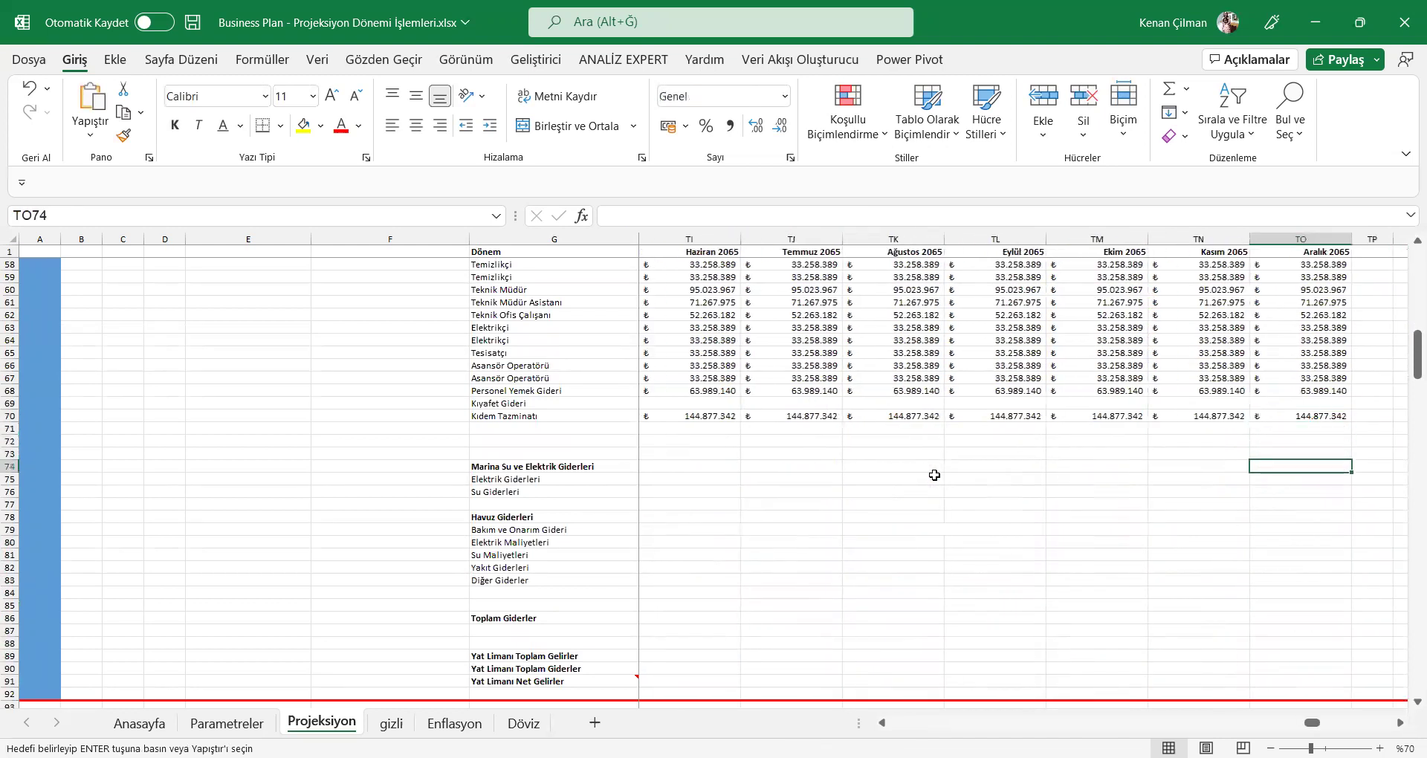
key(ctrl+shift+Left)
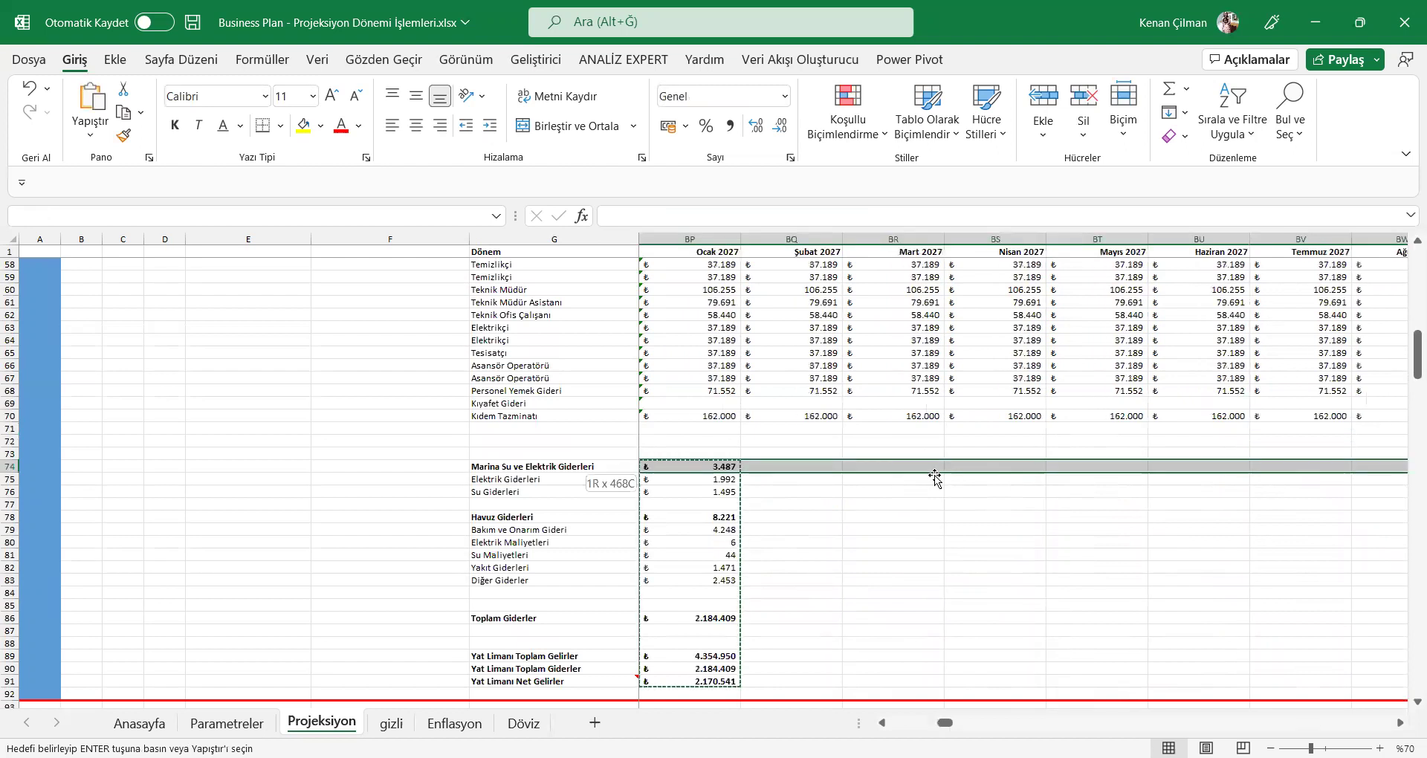
key(ctrl+v)
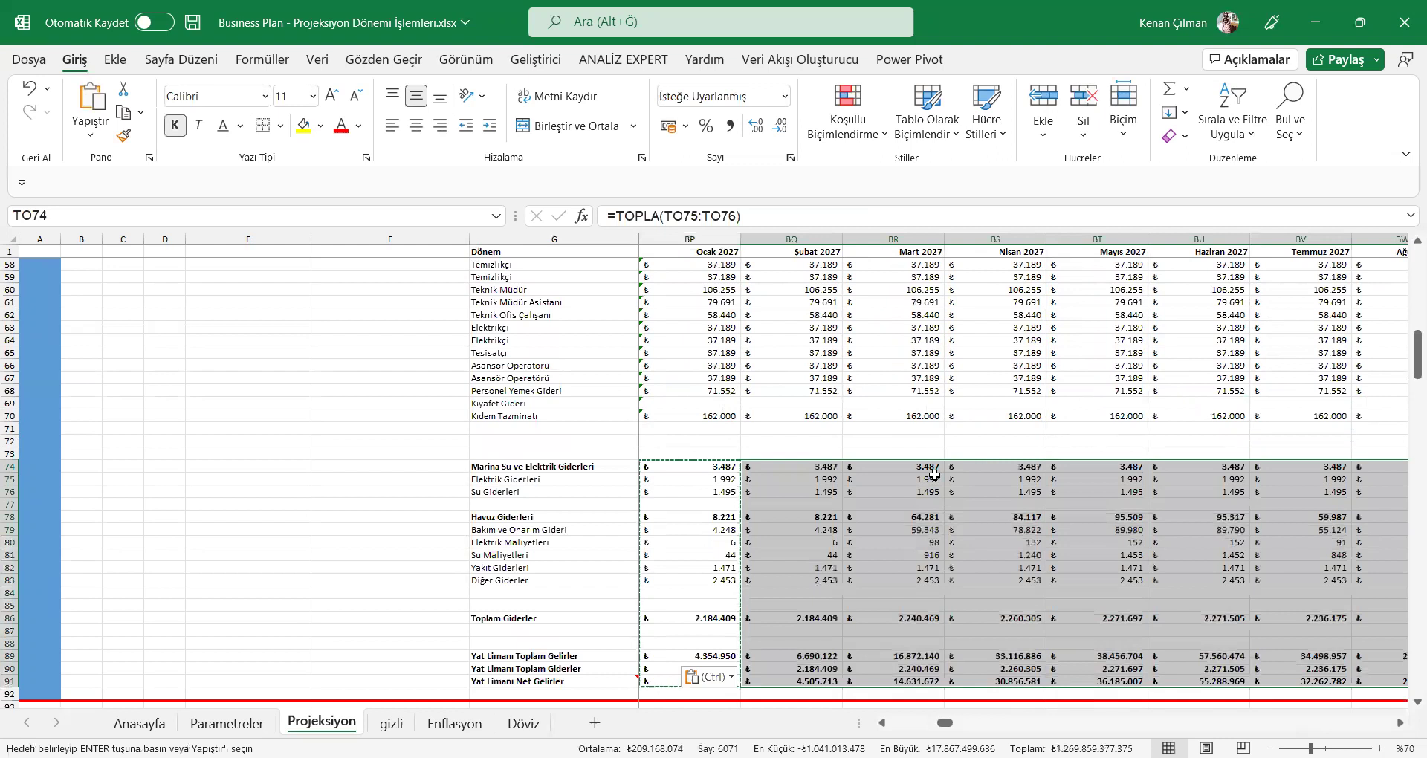
Step: Check the pasted expense formulas and the Yat Limanı Toplam Giderler and Net Gelirler formulas for Kasım and Aralık 2065
scroll(934, 475, right, 2)
key(Down)
key(Down)
key(Down)
key(Down)
key(Down)
key(Down)
key(Down)
key(Down)
key(Down)
key(Down)
key(Down)
key(Down)
key(Down)
key(Down)
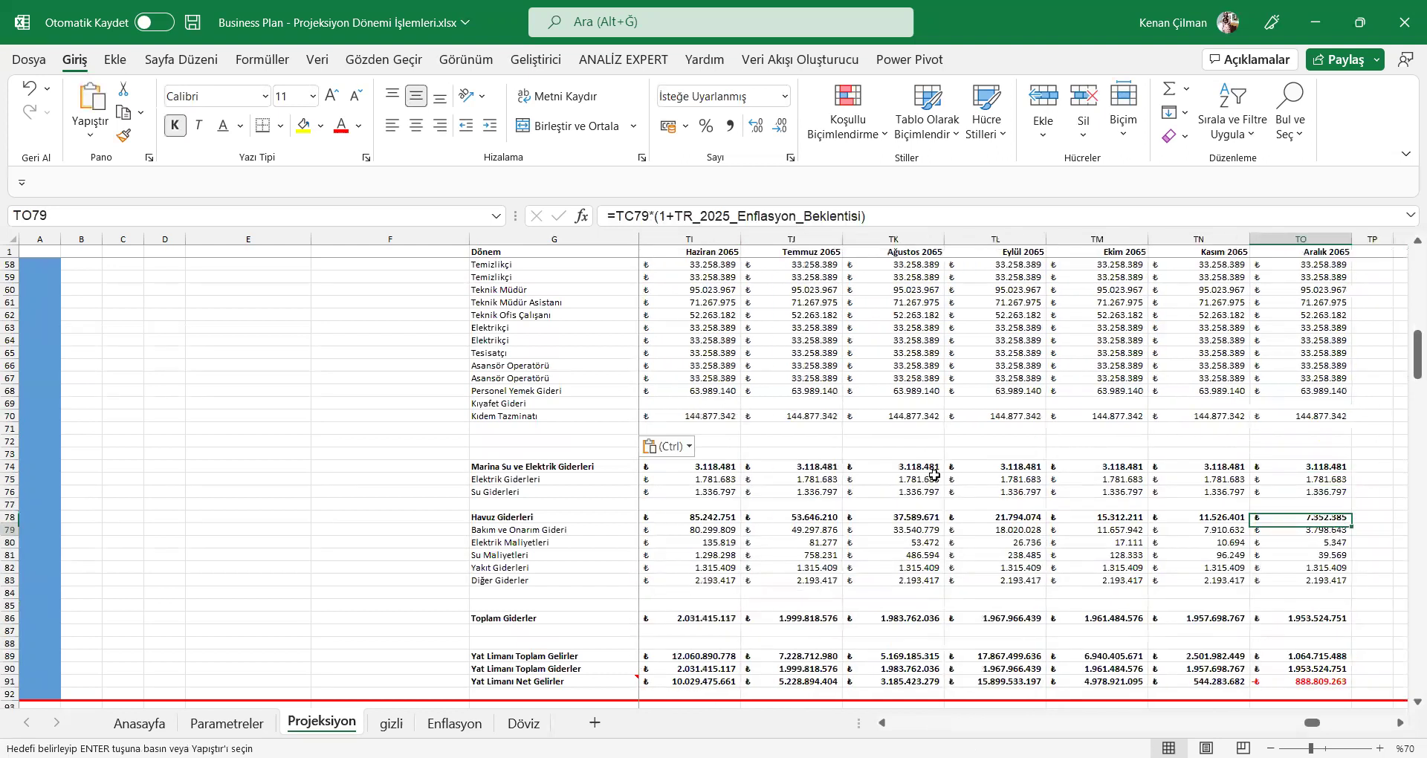
key(Down)
key(Down)
key(Left)
text(=)
key(Up)
key(Up)
text(-)
key(Up)
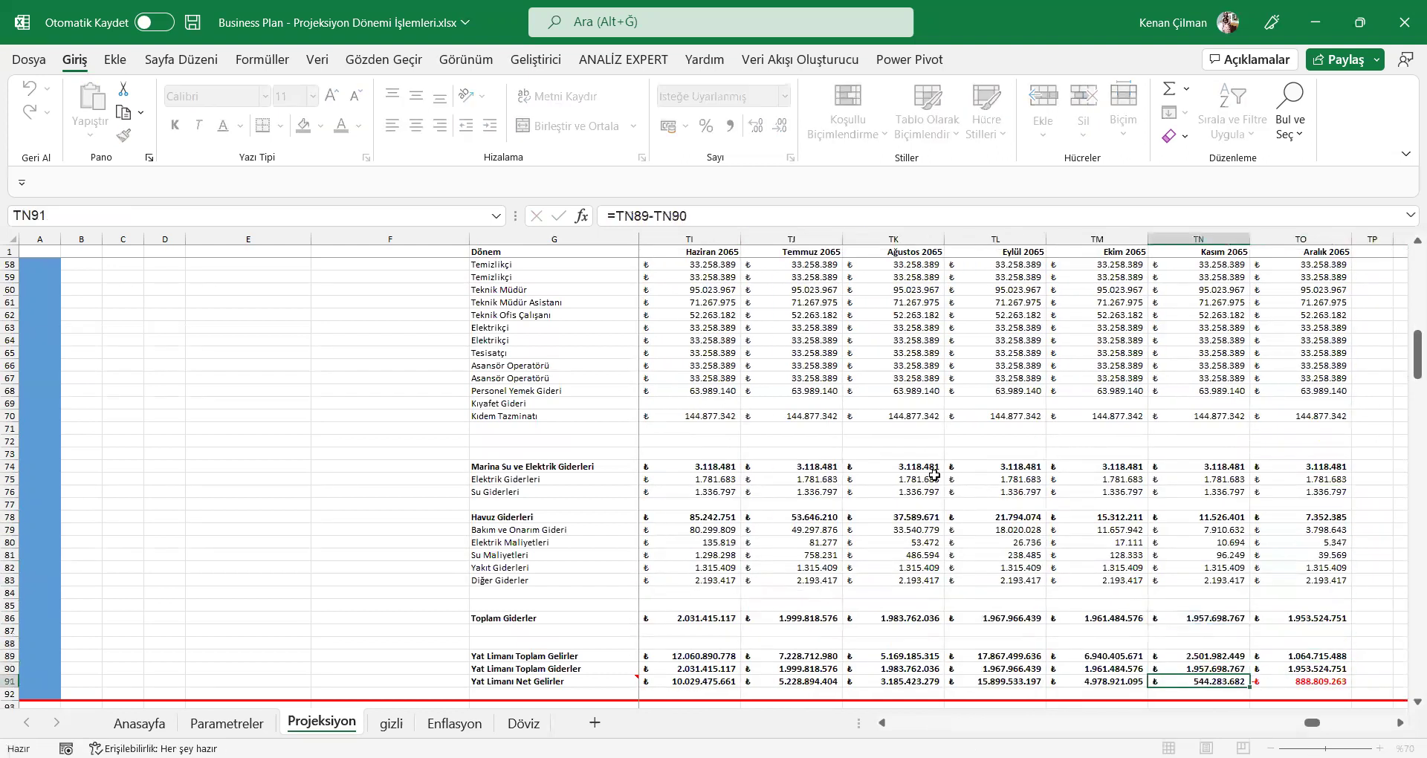
key(Tab)
key(Up)
key(Up)
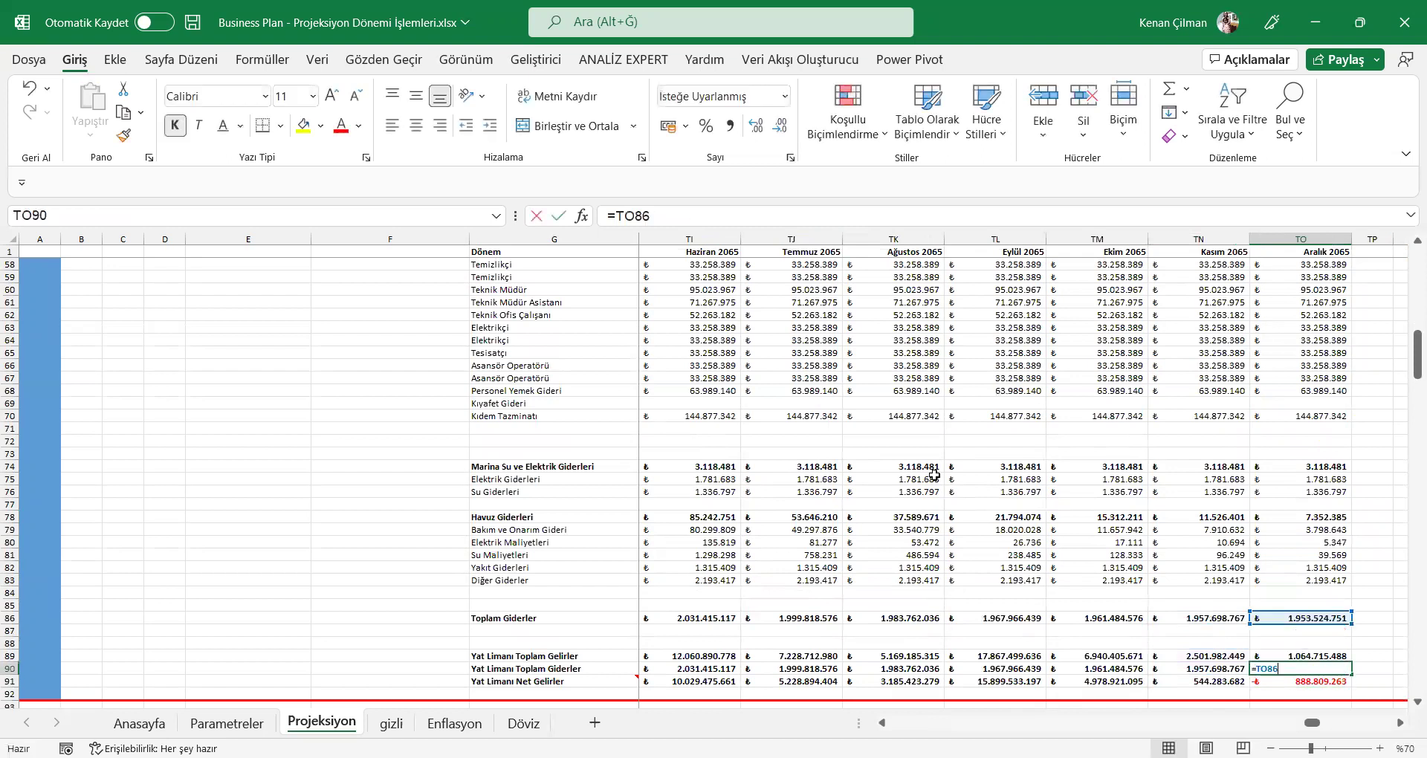
key(Down)
key(Left)
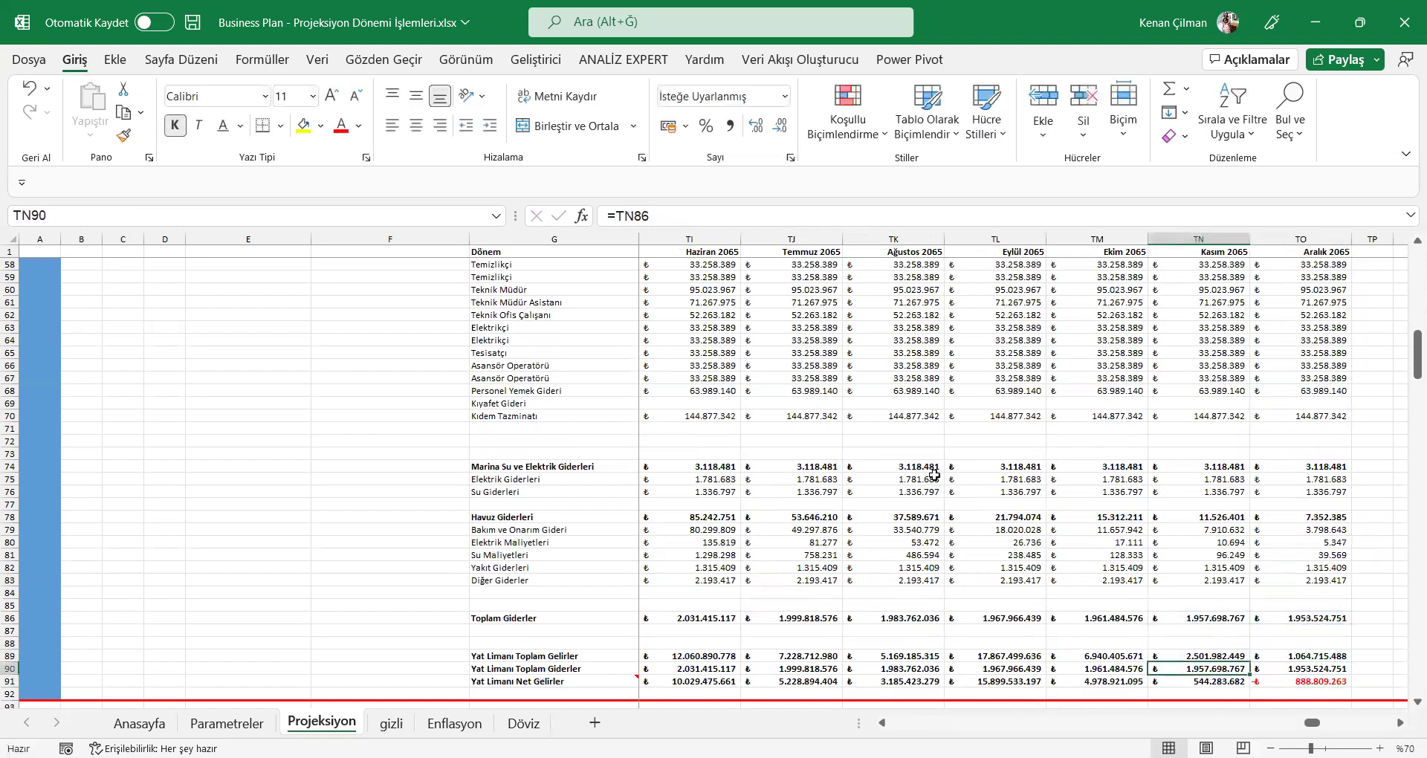
Step: Check the Yat Limanı Net Gelirler formulas in row 91 around the turn from Aralık 2064 to Şubat 2065
key(Right)
key(Down)
key(ctrl+Left)
key(Left)
key(Left)
key(Left)
key(Left)
key(Left)
key(Left)
key(Left)
key(Left)
key(Left)
key(Left)
key(Left)
key(Right)
key(Right)
key(Down)
key(Right)
key(Right)
key(Right)
key(F2)
key(Escape)
key(Right)
key(F2)
key(Escape)
key(Right)
key(F2)
key(Escape)
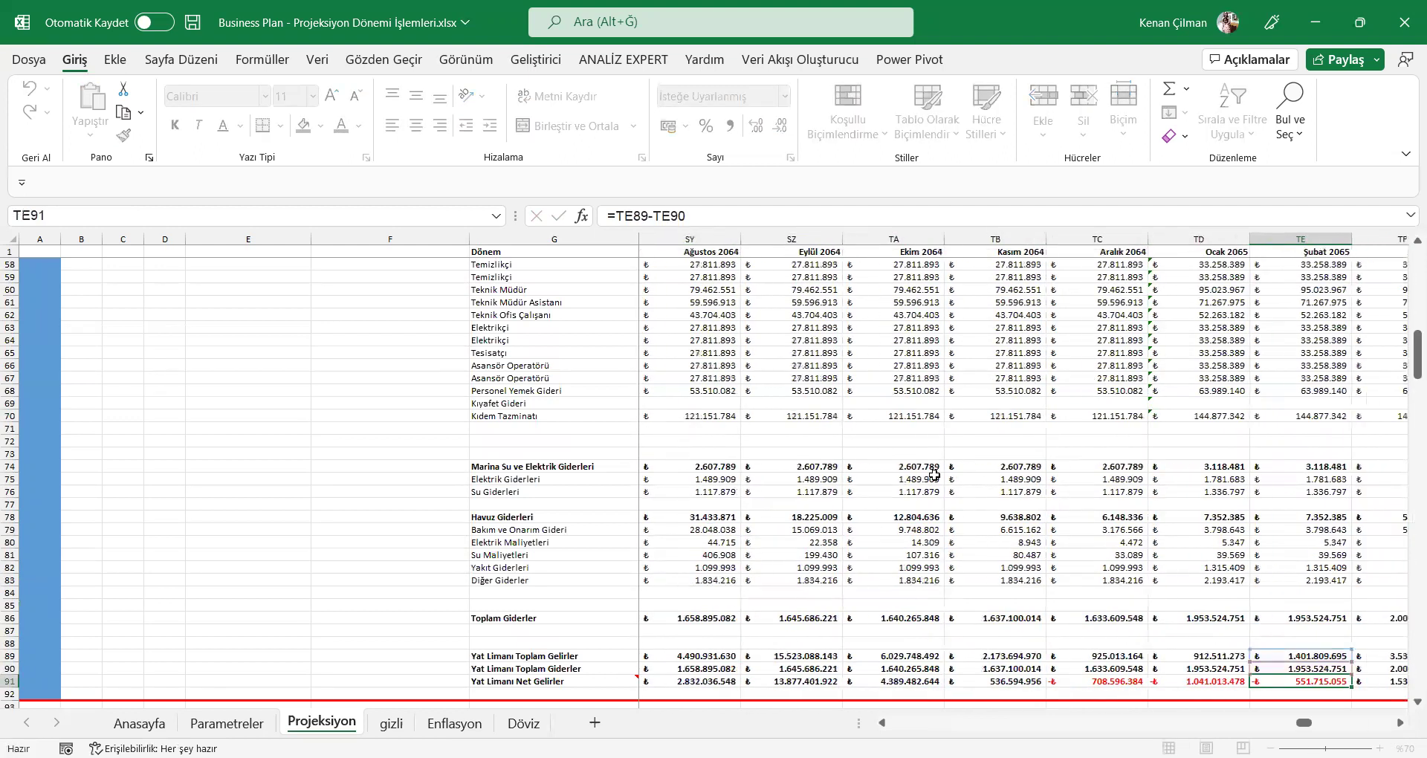
key(Right)
key(Left)
key(Left)
key(Left)
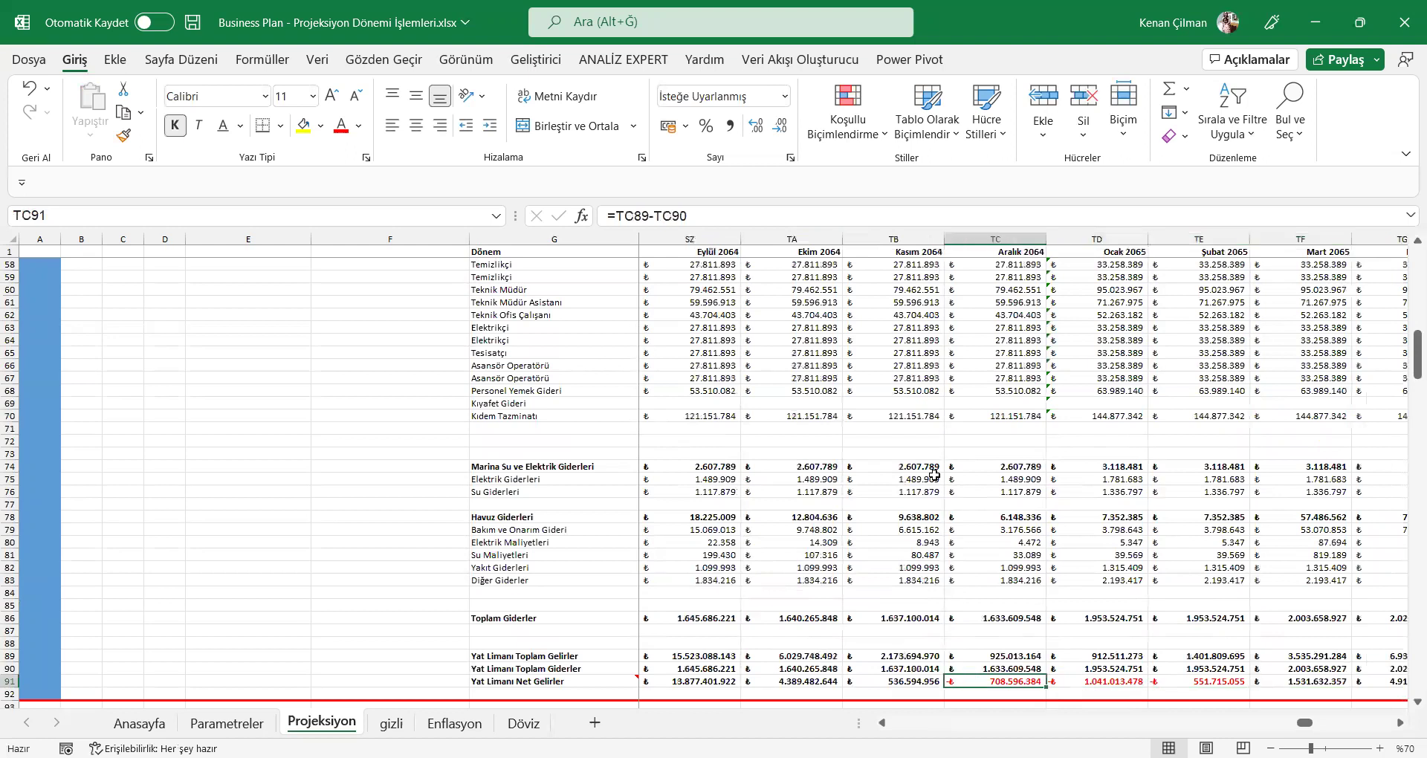
key(F2)
key(Escape)
key(Right)
key(F2)
key(Escape)
key(Right)
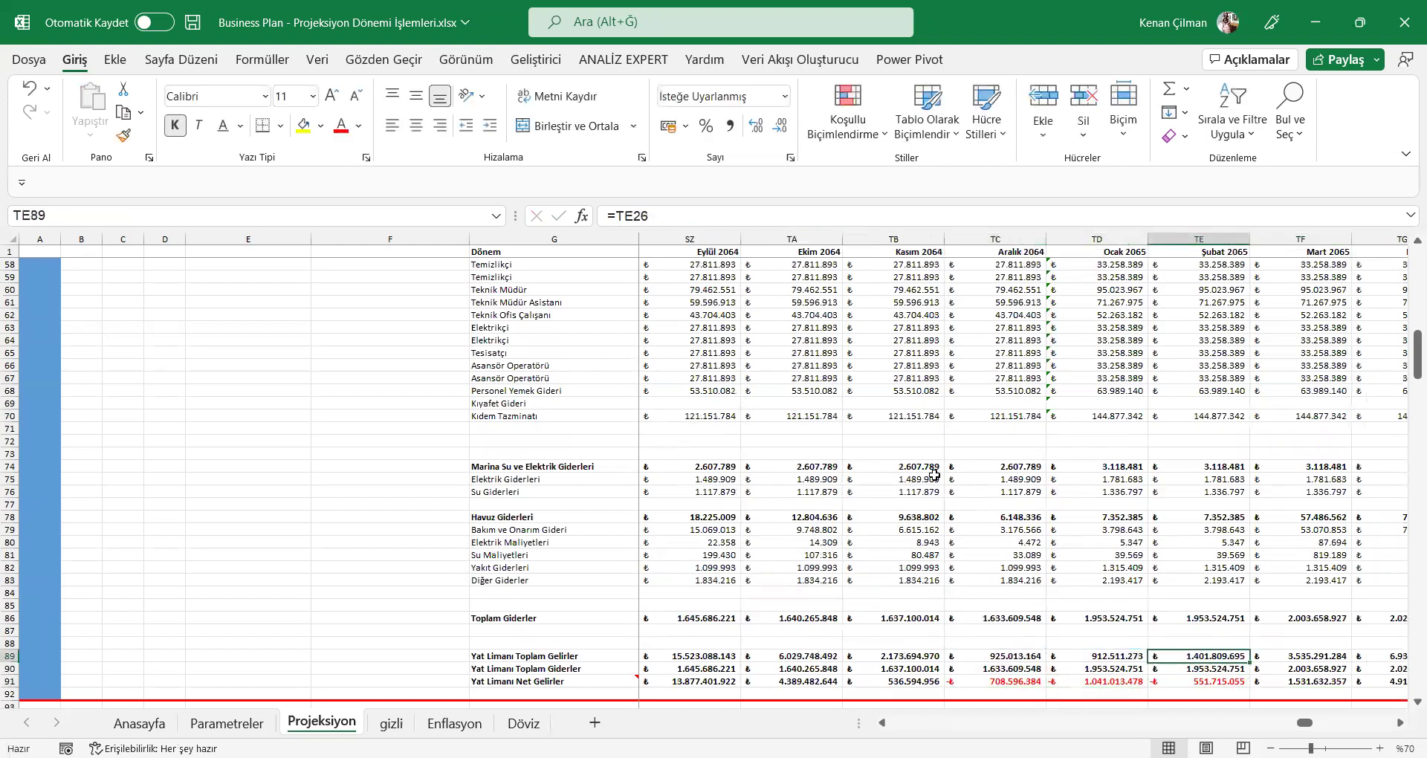
Step: Go to the Kat 1 shop section and examine Dükkan 1's Dükkan Gelirleri and Şirket Payı cells for Aralık 2023
key(ctrl+Left)
key(Down)
key(Down)
key(Down)
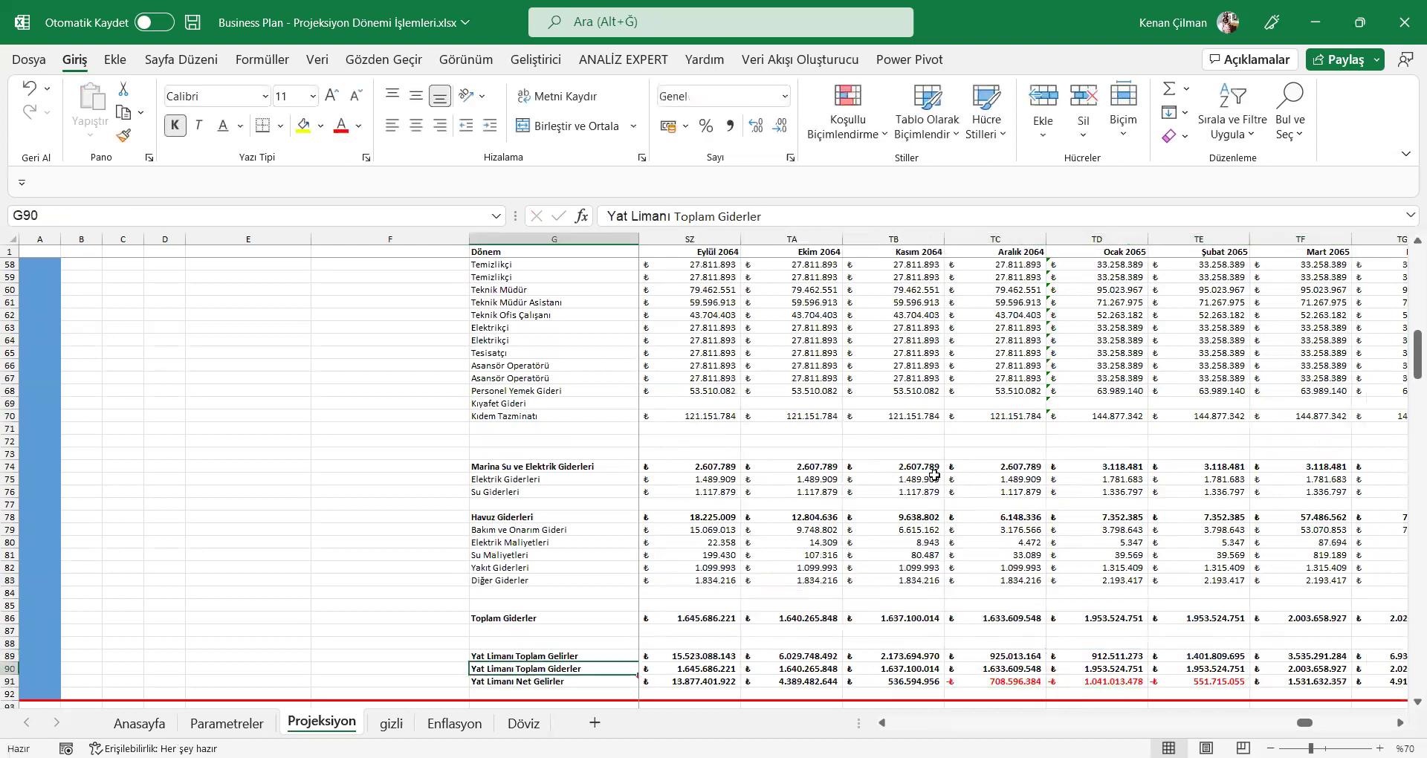
key(Right)
scroll(935, 474, down, 7)
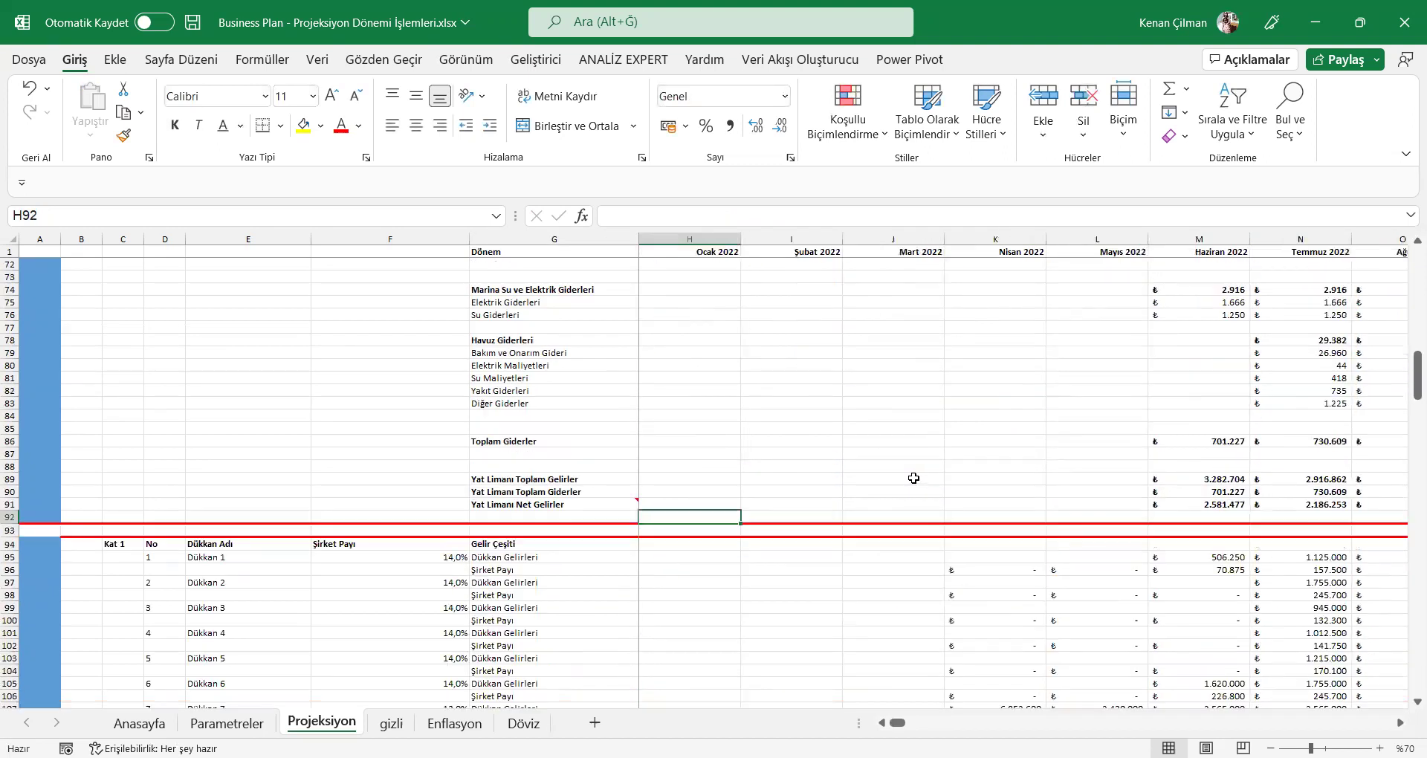
click(1128, 479)
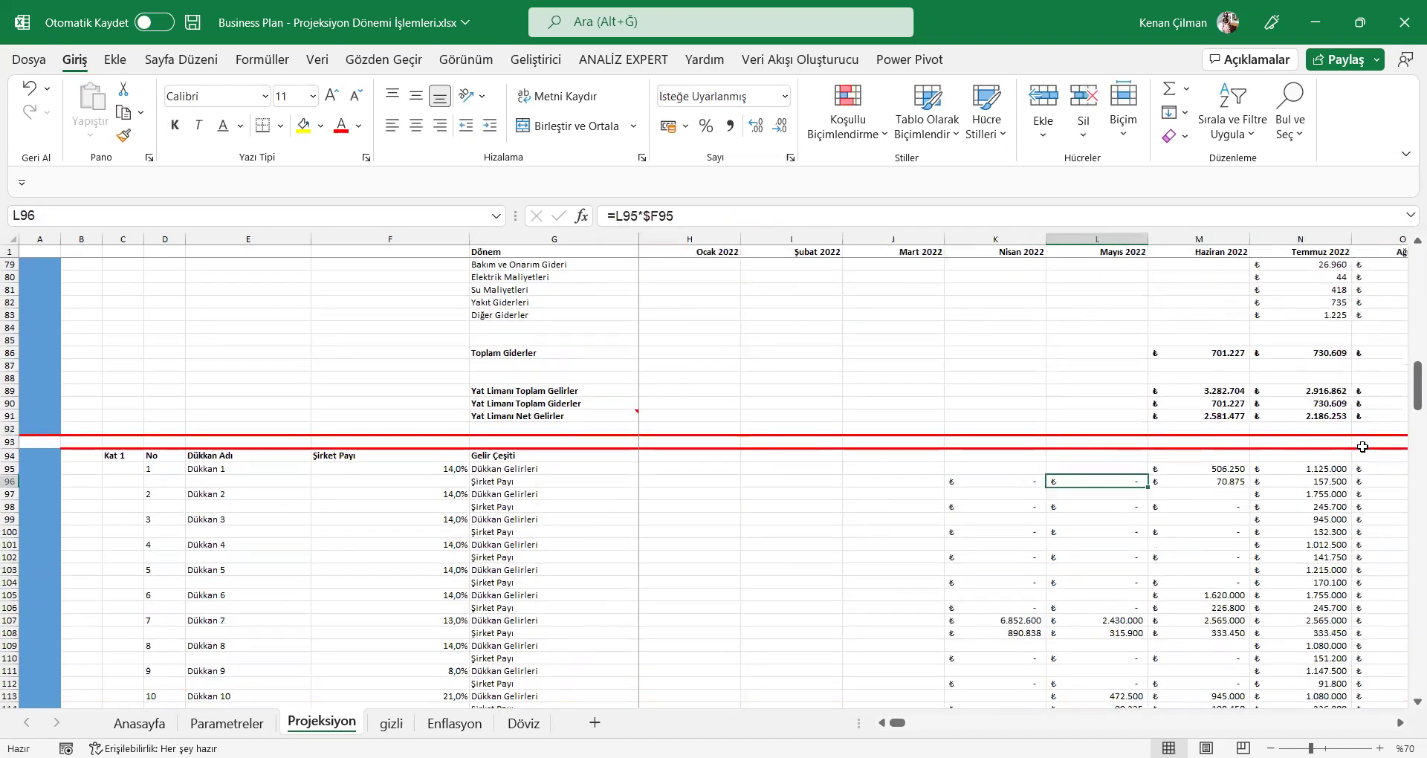
key(Right)
key(Right)
key(Right)
key(Right)
key(Right)
key(Right)
key(Right)
key(Right)
key(Right)
key(Right)
key(Right)
key(Right)
key(Right)
key(Right)
key(Right)
key(Right)
key(Right)
key(Right)
key(Right)
key(Right)
key(Up)
key(F2)
key(Escape)
key(Left)
key(Down)
key(F2)
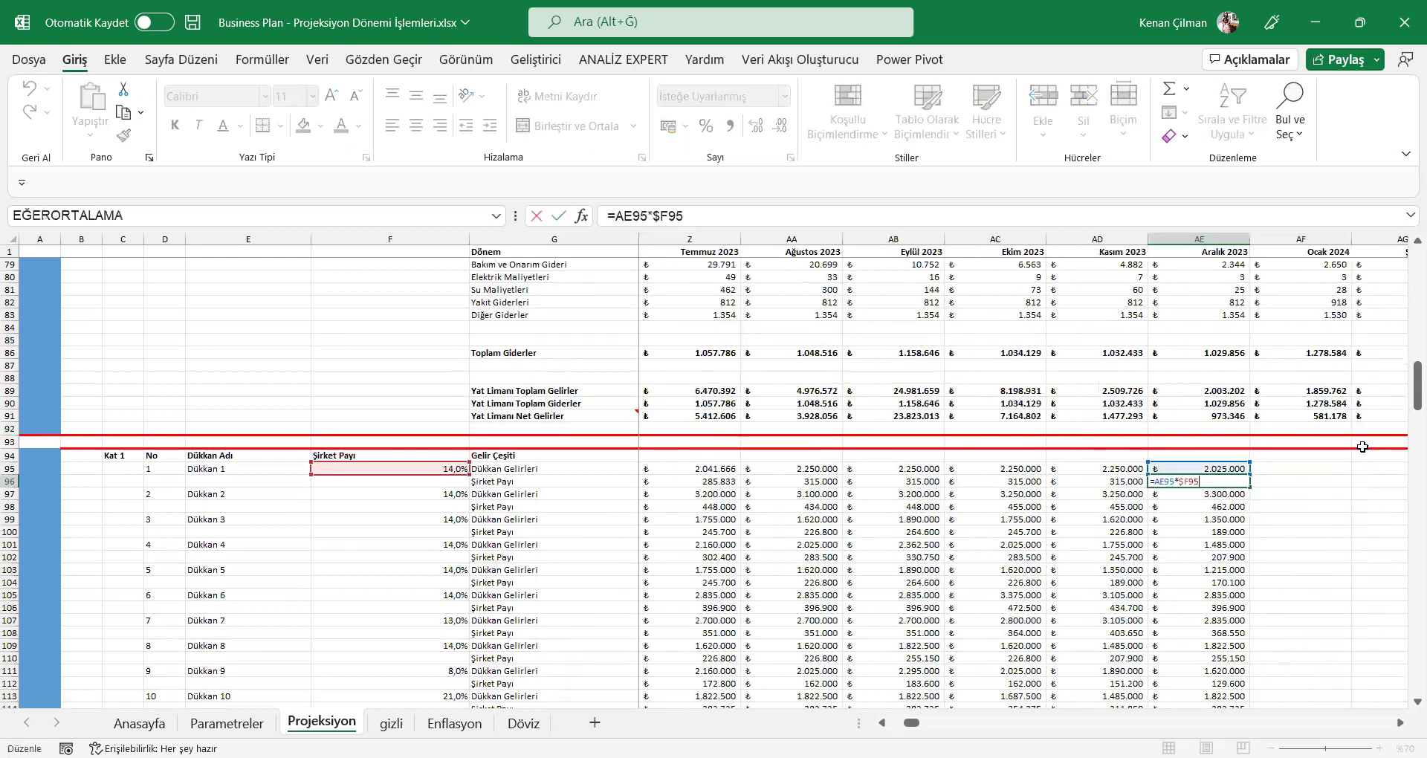
key(Return)
Step: Check the Şirket Payı formulas of the first shops in the Kasım and Aralık 2023 columns
key(Up)
key(F2)
key(Escape)
key(Left)
key(F2)
key(Escape)
key(Right)
key(F2)
key(Escape)
key(F2)
key(Escape)
key(F2)
key(Escape)
key(Down)
key(Down)
key(F2)
key(Return)
key(Down)
key(F2)
key(Return)
key(Up)
key(Up)
key(Up)
key(Up)
key(Up)
key(Up)
Step: Review the monthly Dükkan 1 Dükkan Gelirleri entries in row 95 from Ocak to Aralık 2023
key(Left)
key(Left)
key(Left)
key(Left)
key(Left)
key(Left)
key(Left)
key(Left)
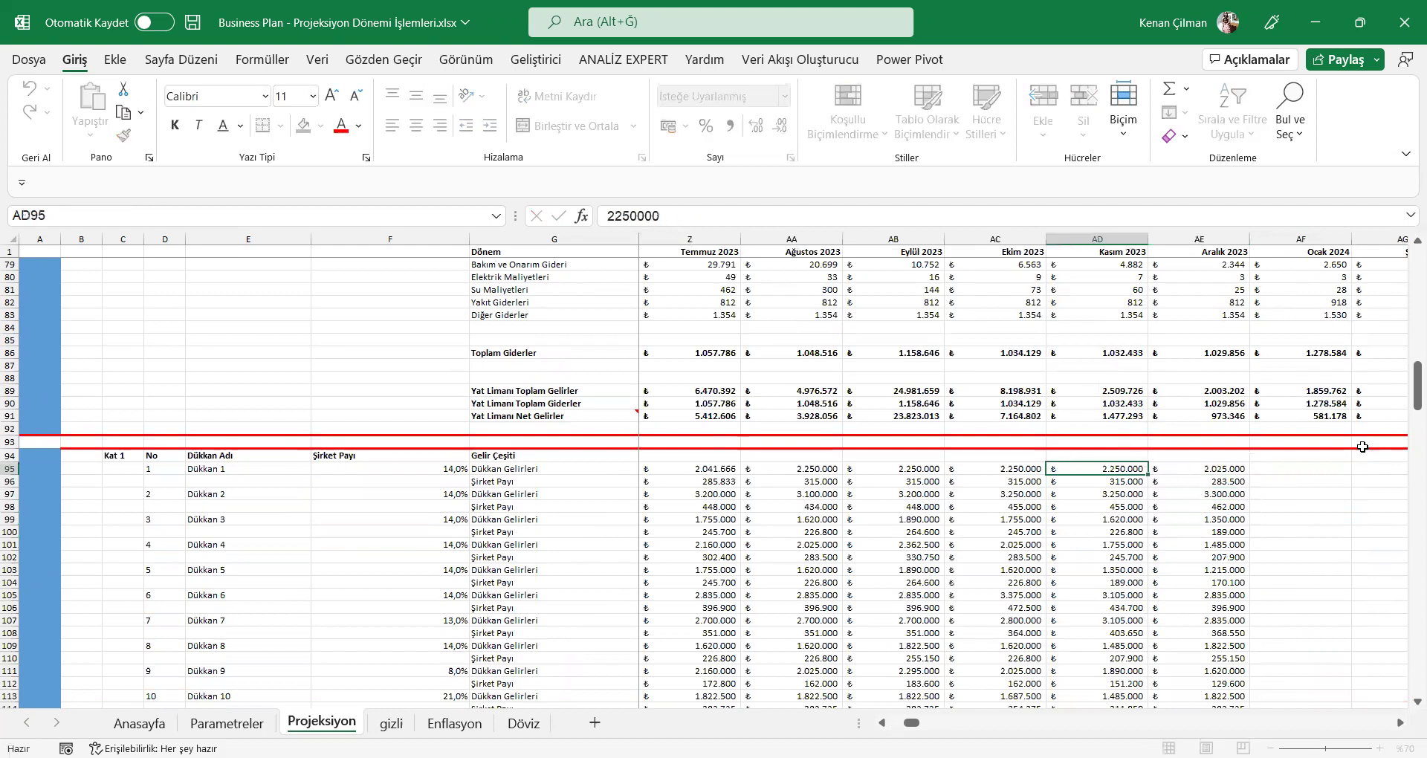
key(Down)
key(Down)
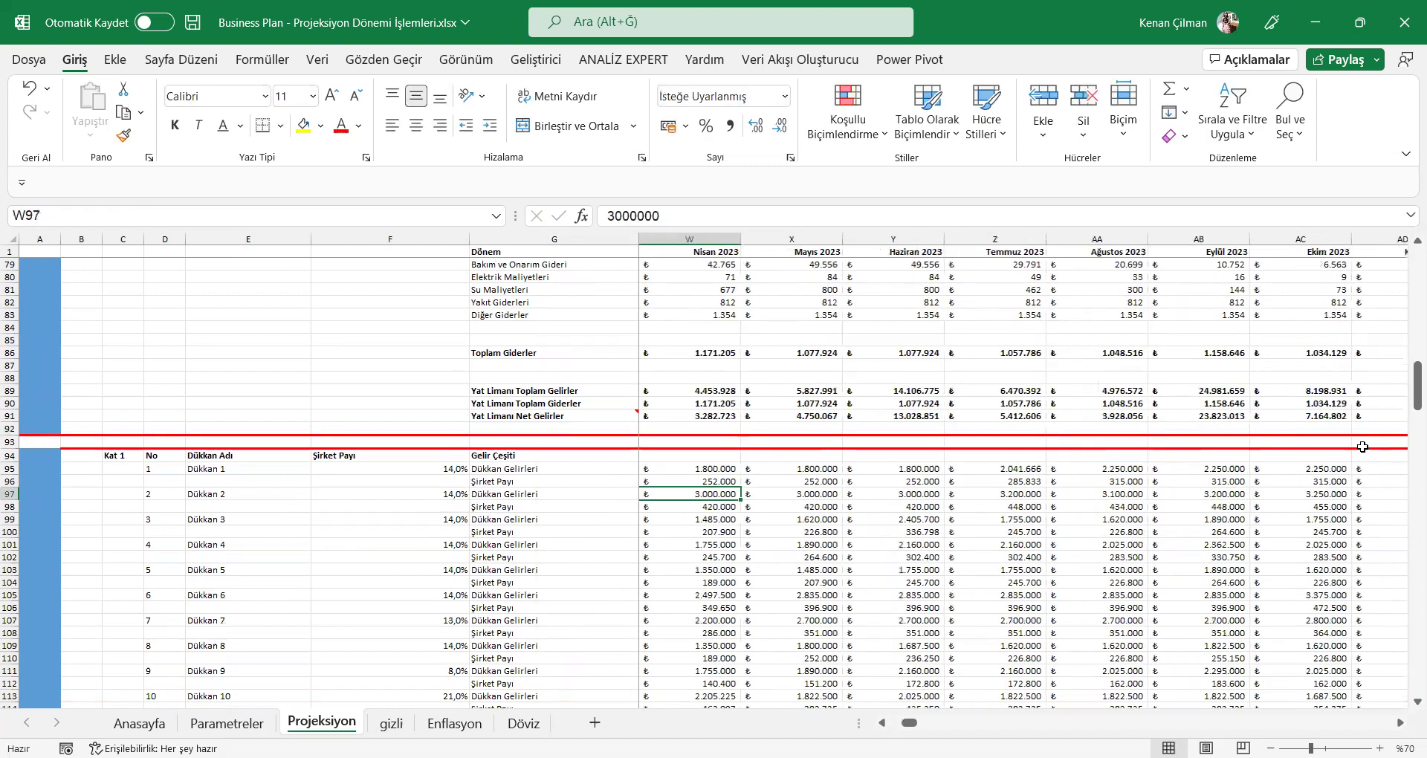
key(Left)
key(Left)
key(Up)
key(Up)
key(Right)
key(Left)
key(Left)
key(Left)
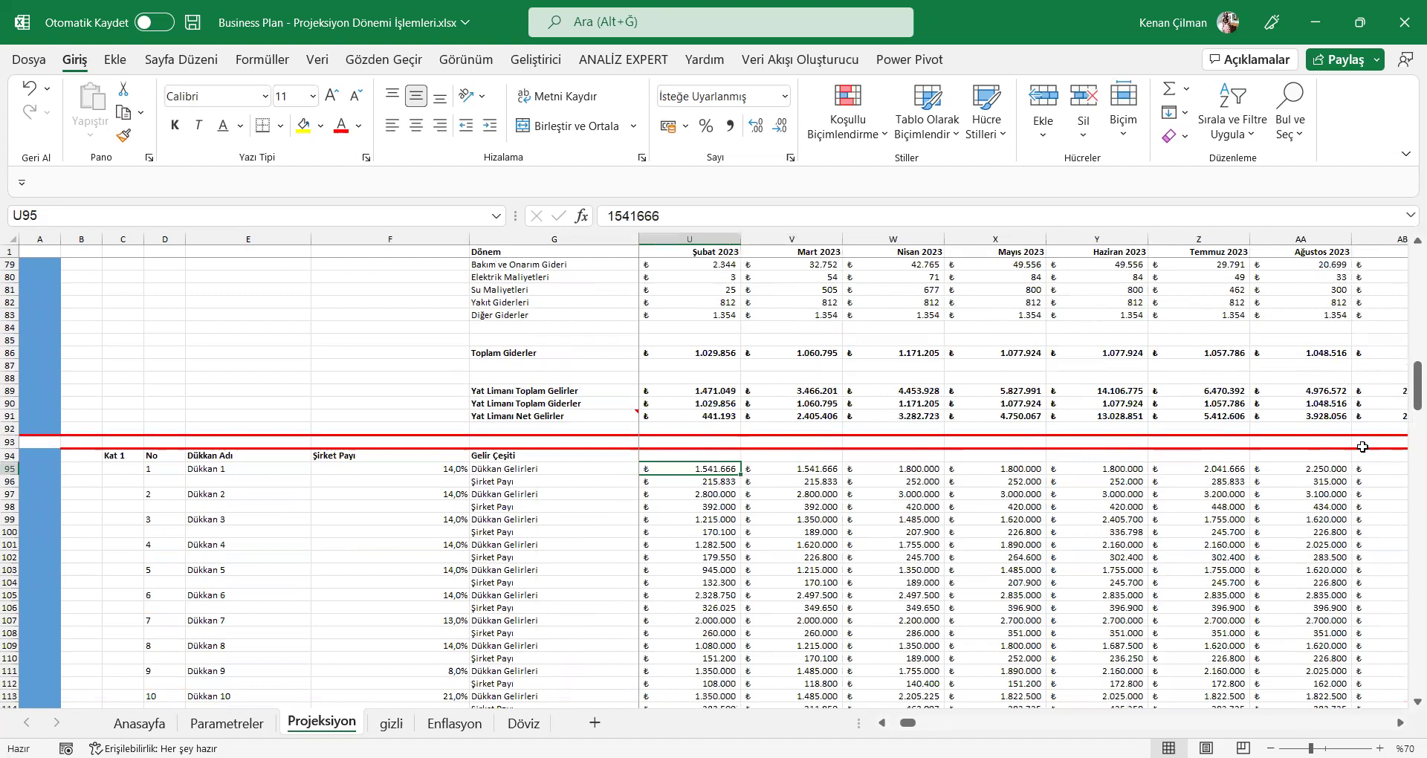
key(Right)
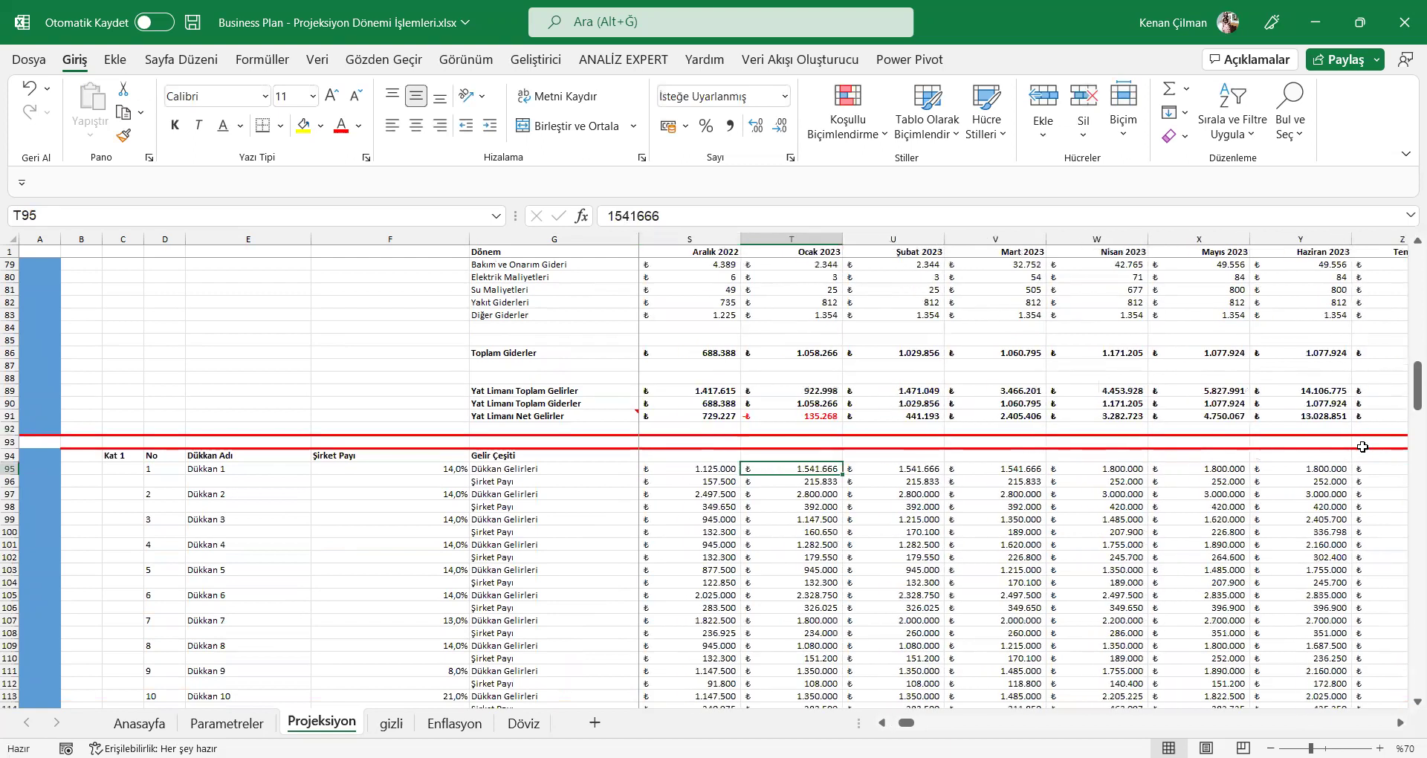
key(Right)
key(Right)
key(Right)
key(Right)
key(Right)
key(Right)
key(Right)
key(Right)
key(Right)
key(Right)
key(Right)
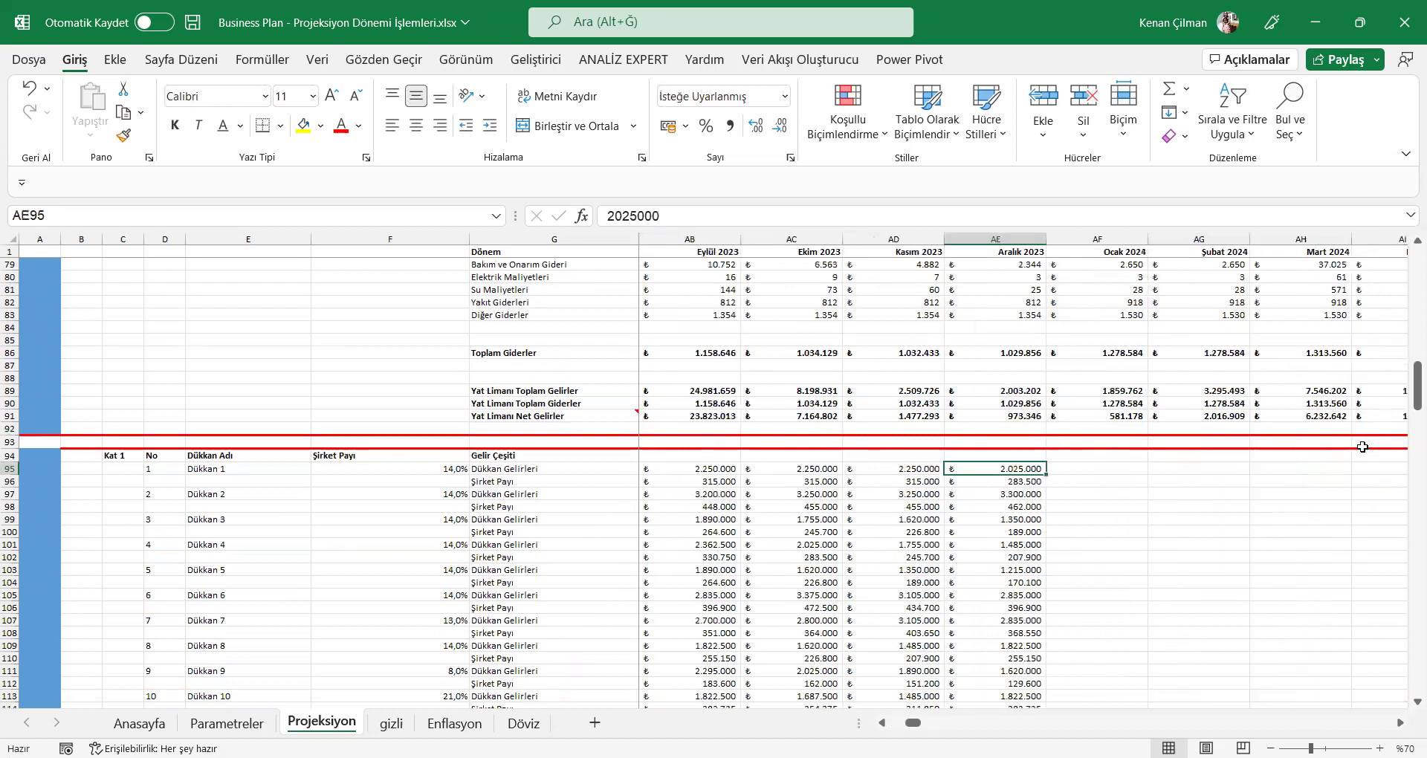
Step: Examine the Havuz Giderleri entries for Ocak to Mart 2024
click(1093, 306)
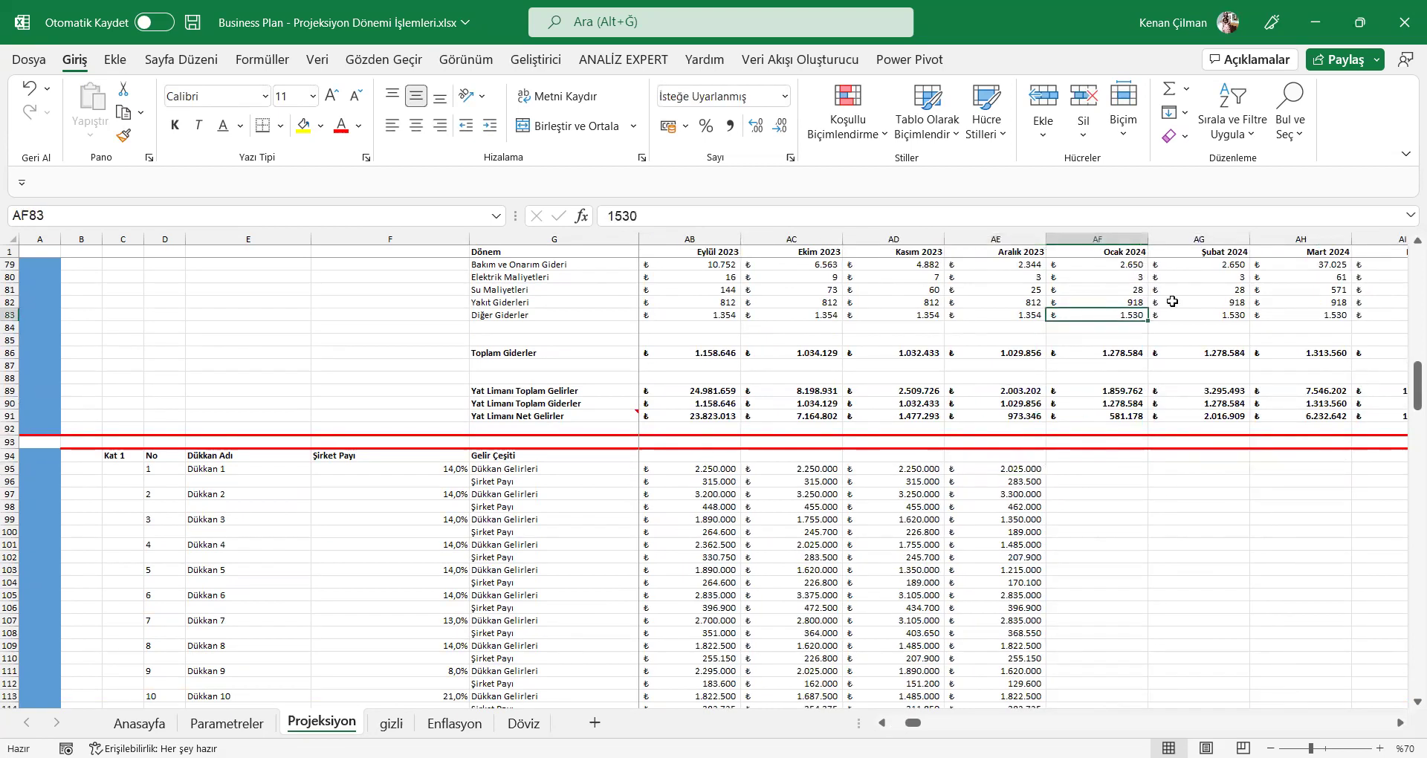
click(1114, 280)
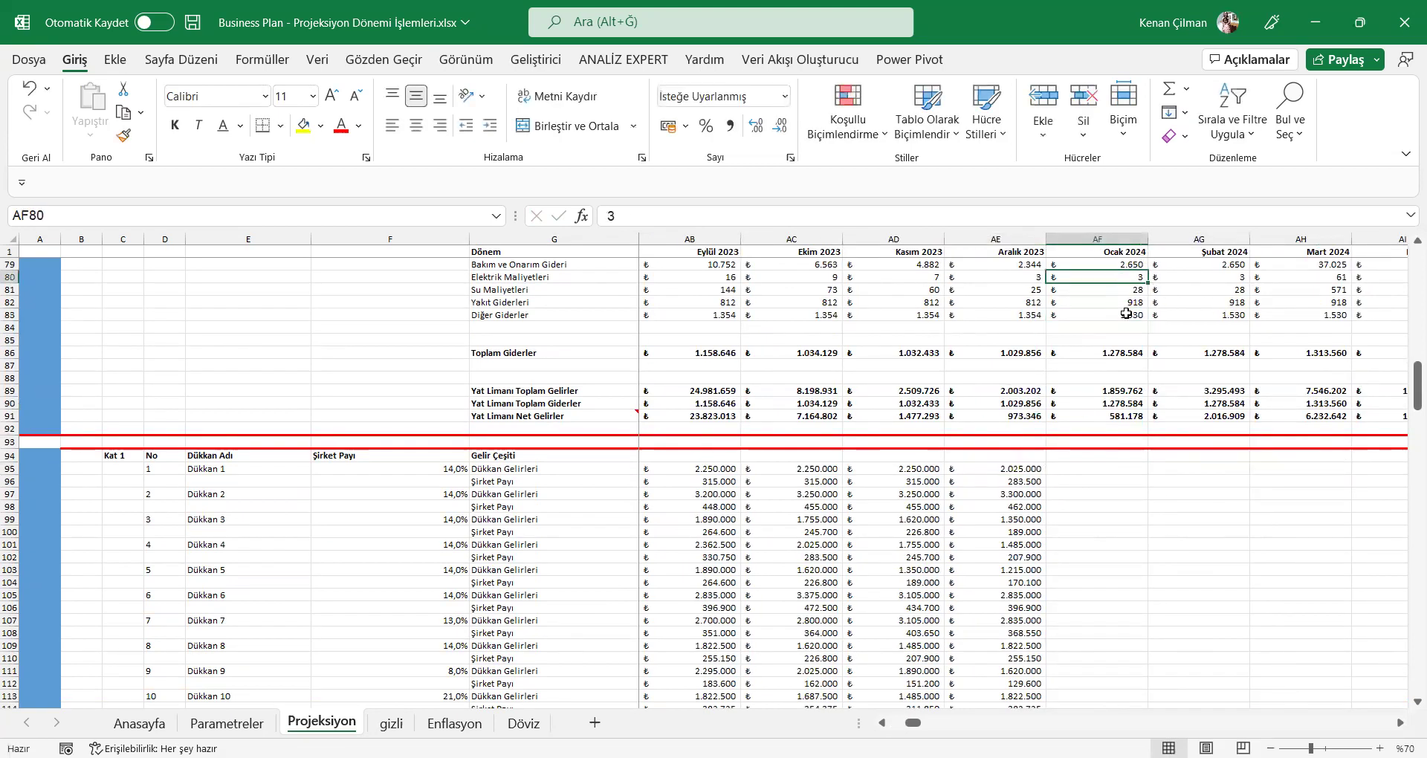
scroll(1153, 312, up, 3)
click(1199, 339)
click(1315, 365)
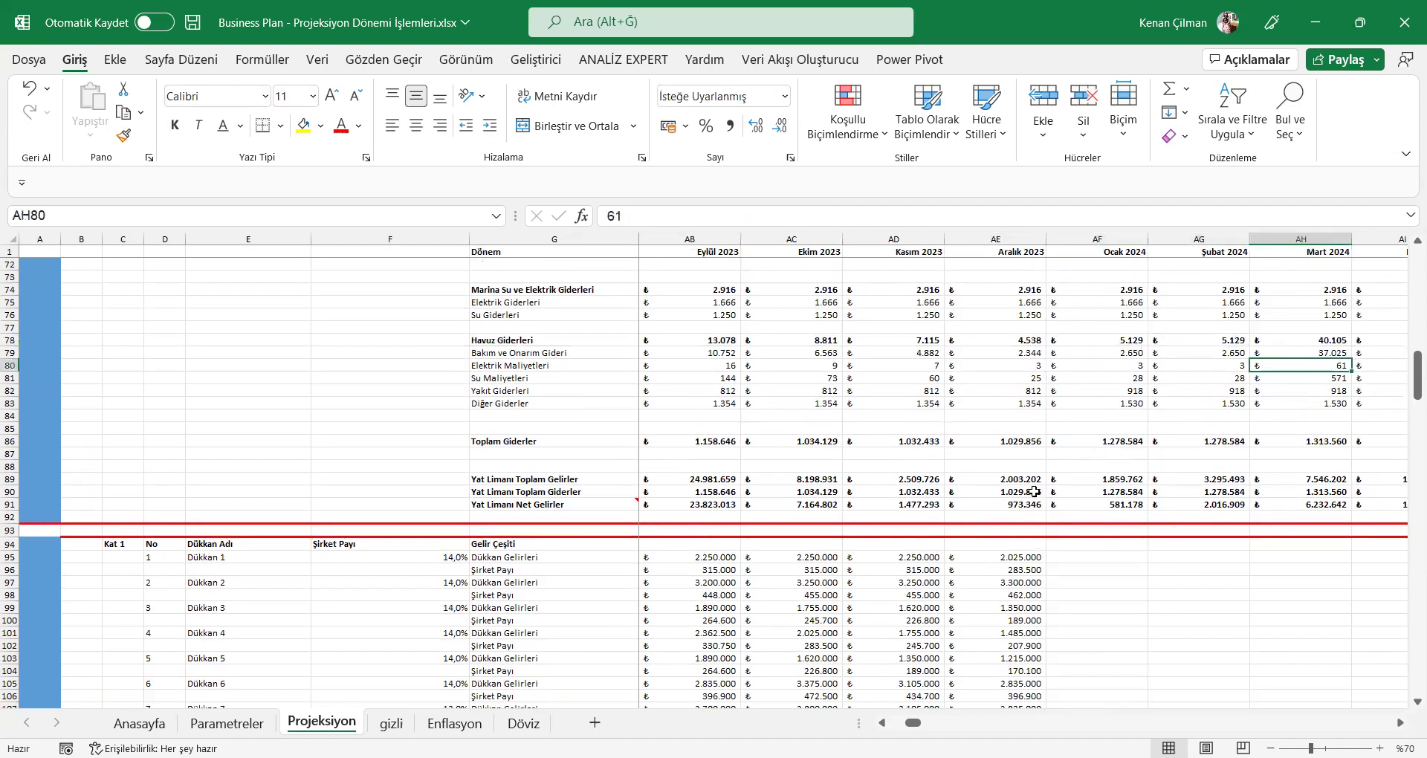
scroll(1035, 492, down, 3)
Step: Enter =T95*(1+TR_2024_Enflasyon_Beklentisi) as the Dükkan 1 Dükkan Gelirleri for Ocak 2024 (AF95)
click(1026, 470)
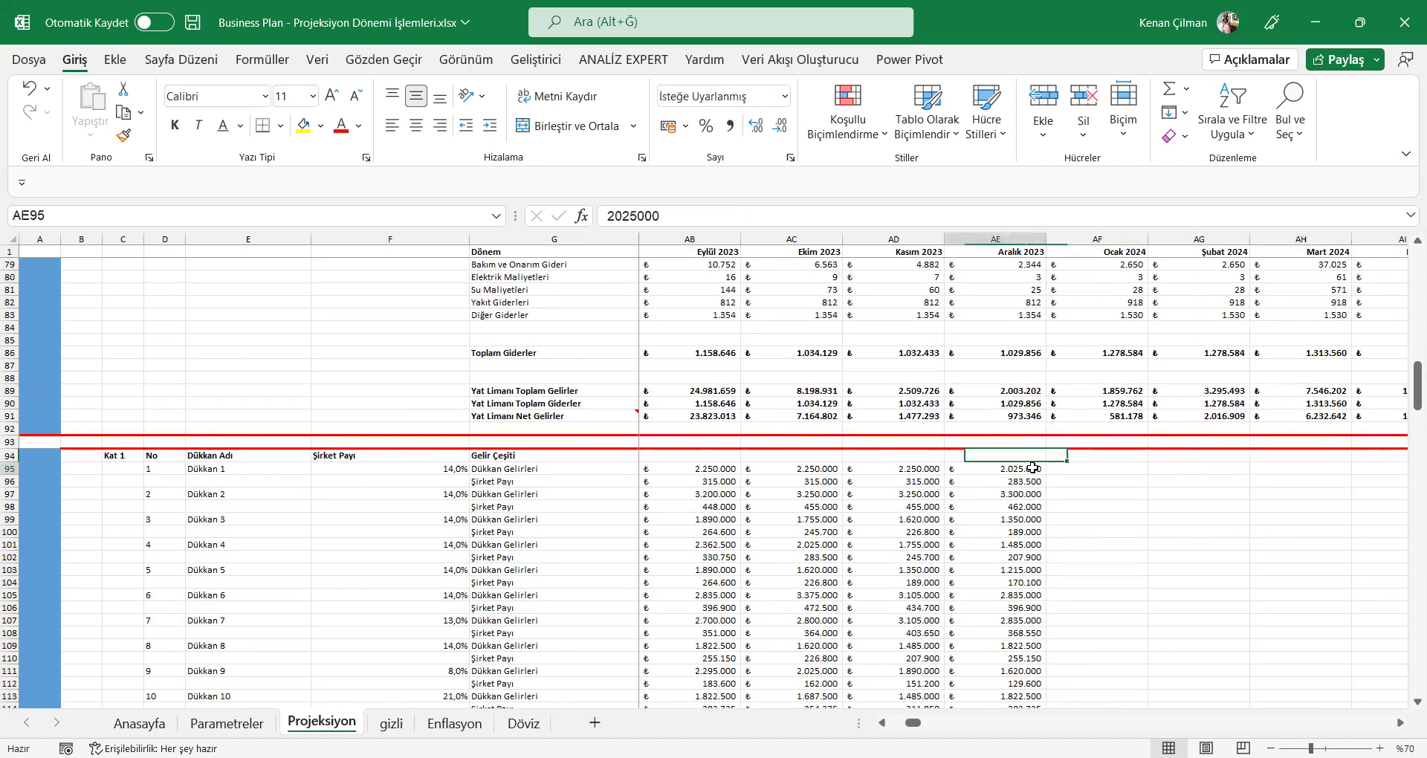
click(1110, 468)
text(=)
key(Left)
key(Left)
key(Left)
key(Left)
key(Left)
key(Left)
key(Left)
key(Left)
key(Left)
key(Left)
key(Left)
key(Left)
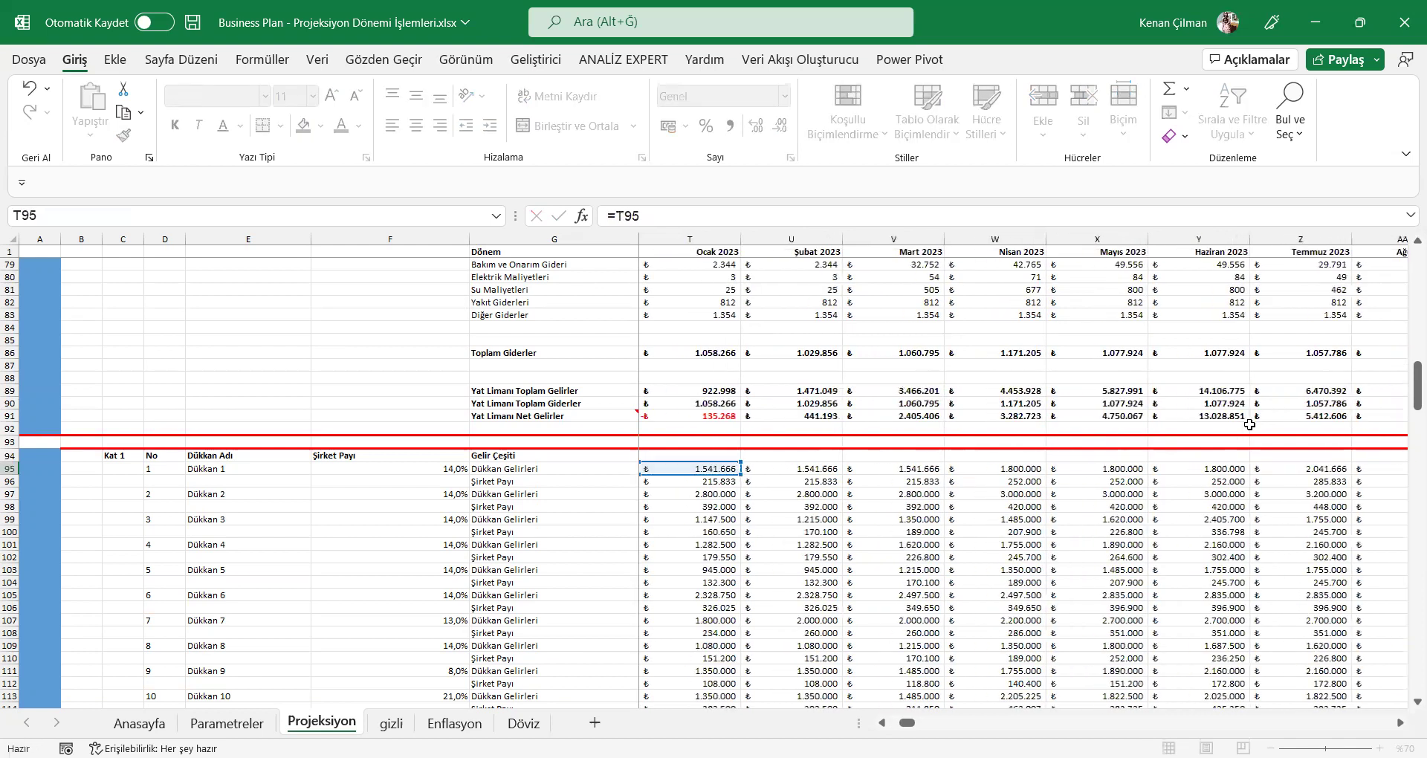
text(*)
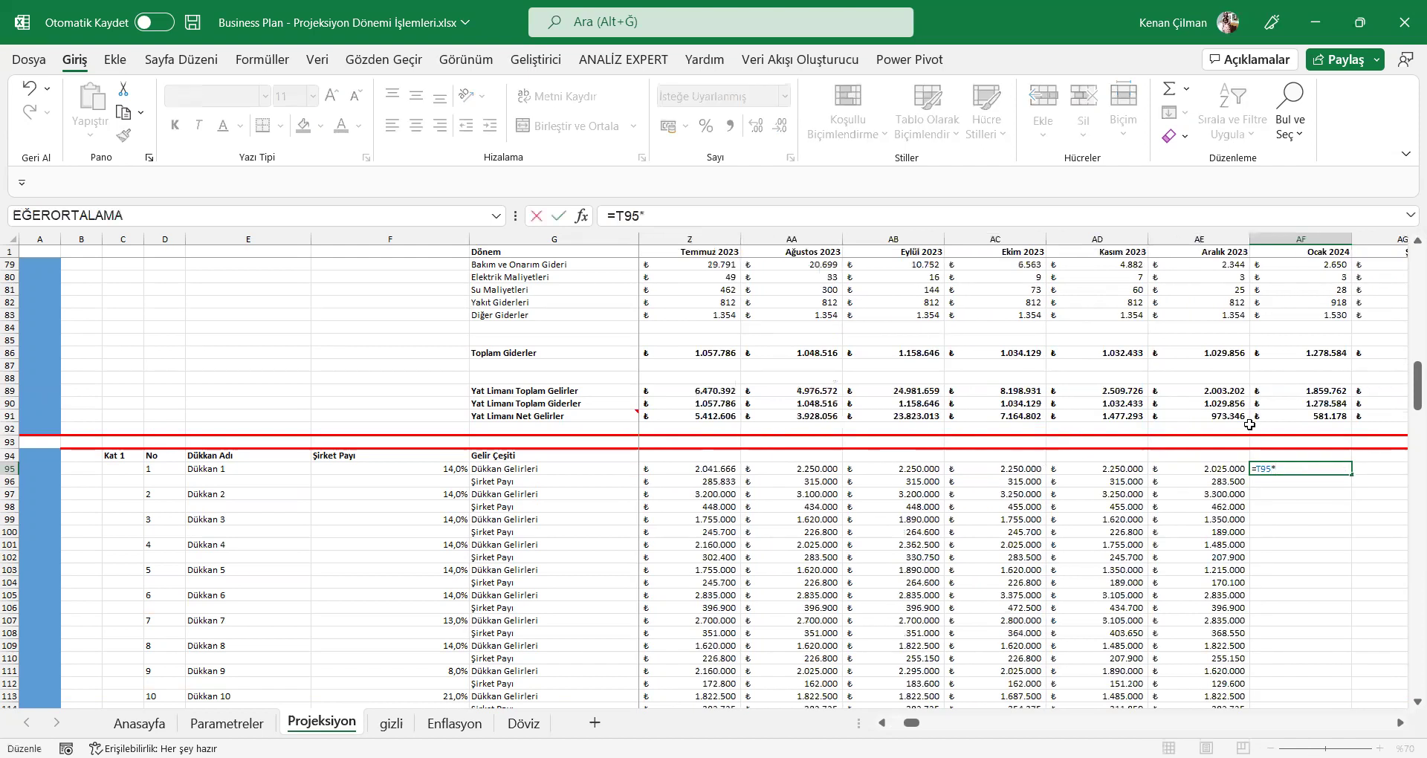
text((1+enf)
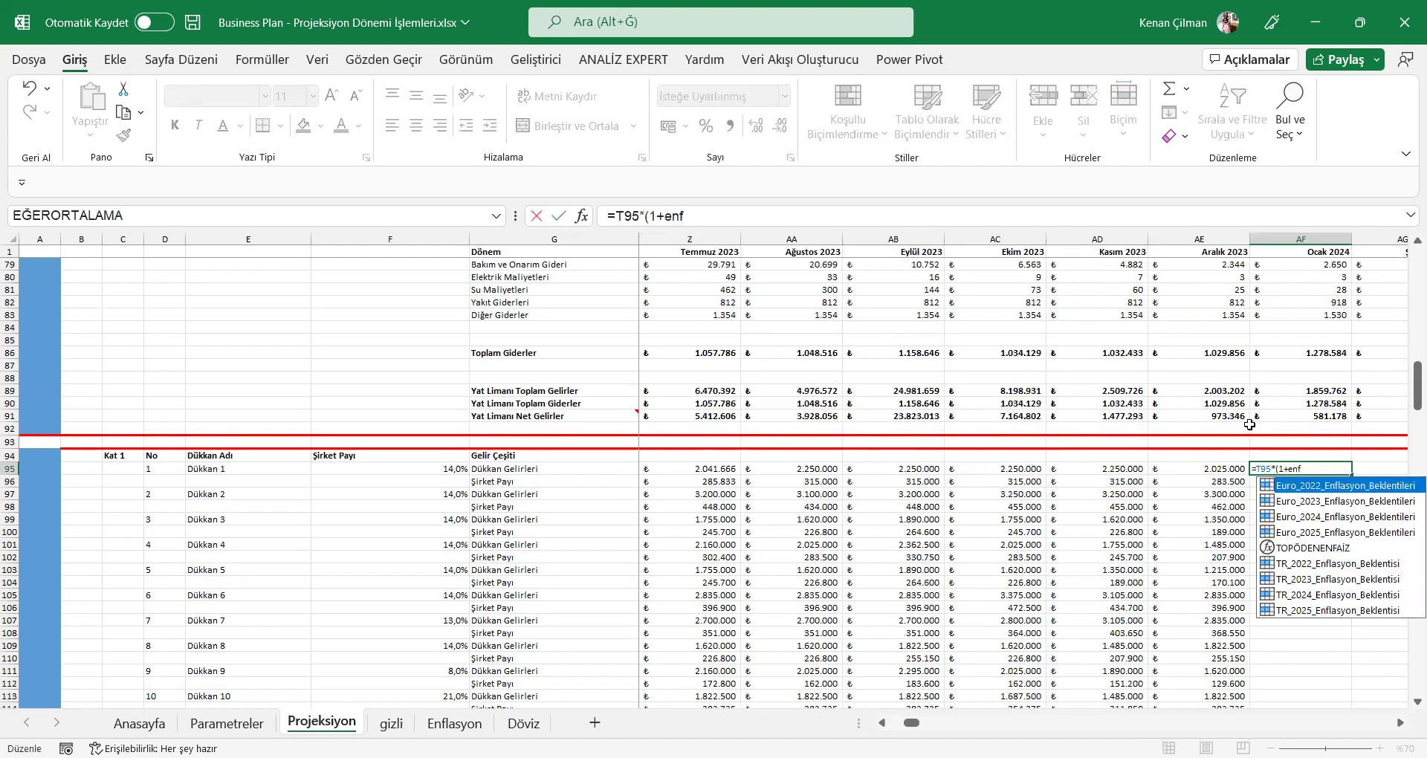
key(Down)
key(Down)
key(Down)
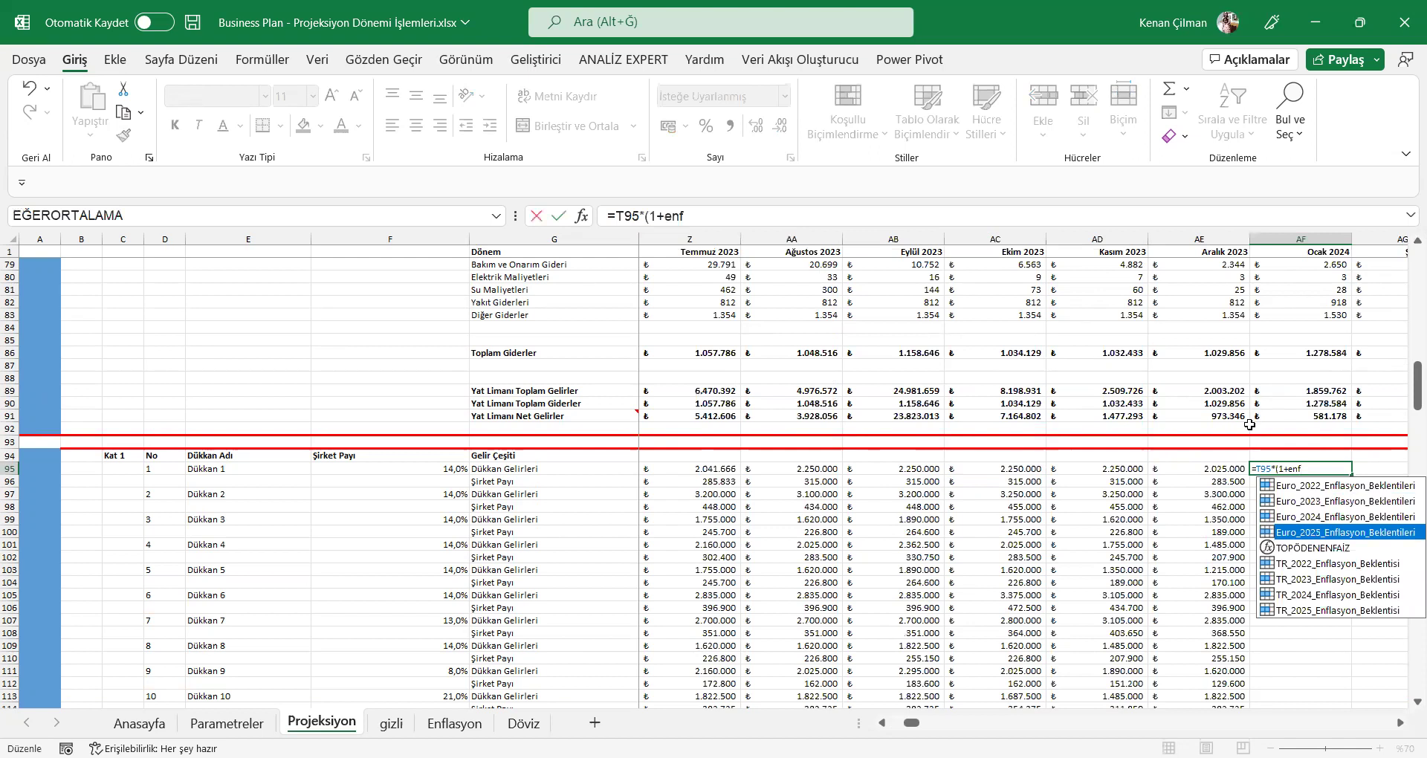
key(Down)
key(Down)
key(Down)
key(Down)
key(Tab)
key(Return)
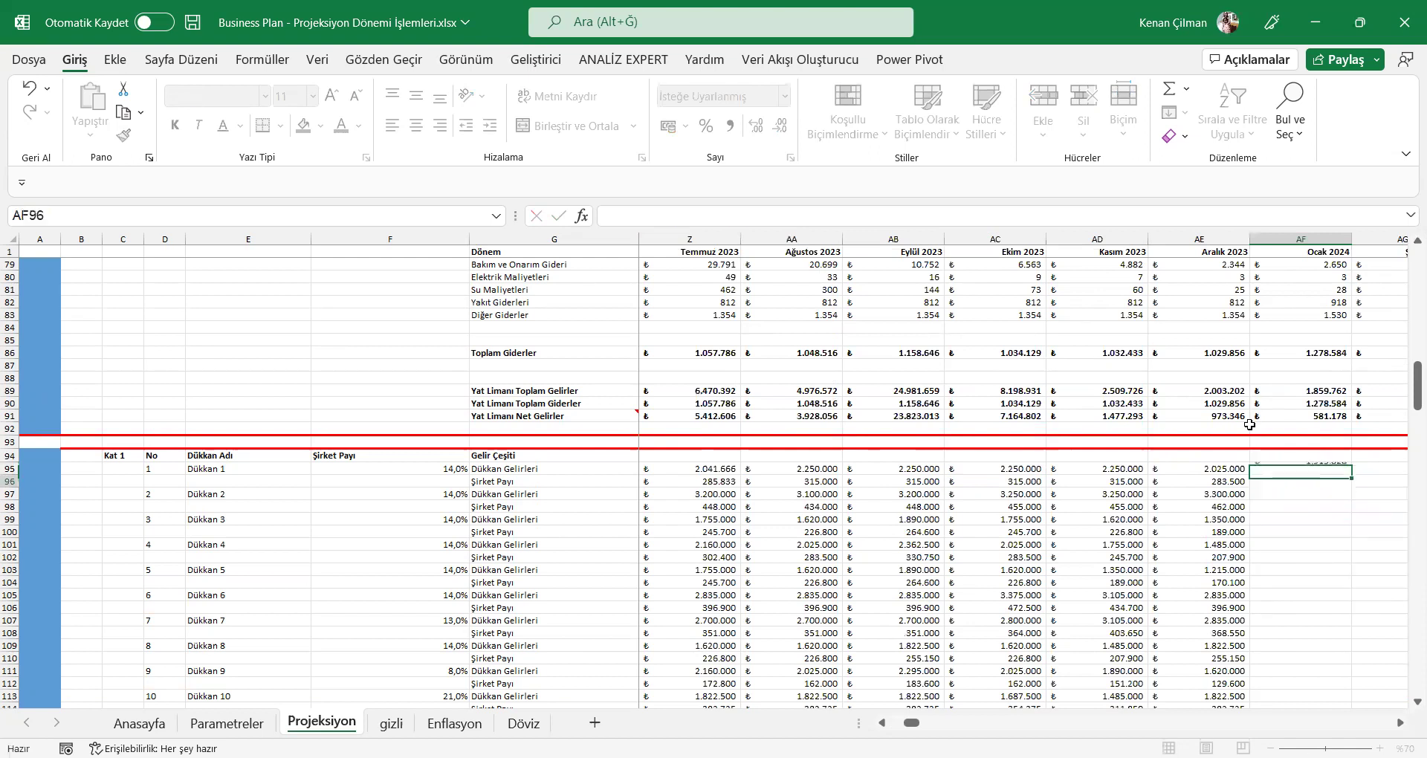
Step: Copy the Dükkan 1 Dükkan Gelirleri formula from AF95 across the months through Ocak 2025 (AR95)
key(Up)
key(ctrl+c)
key(shift+Right)
key(shift+Right)
key(shift+Right)
key(shift+Right)
key(shift+Right)
key(shift+Right)
key(shift+Right)
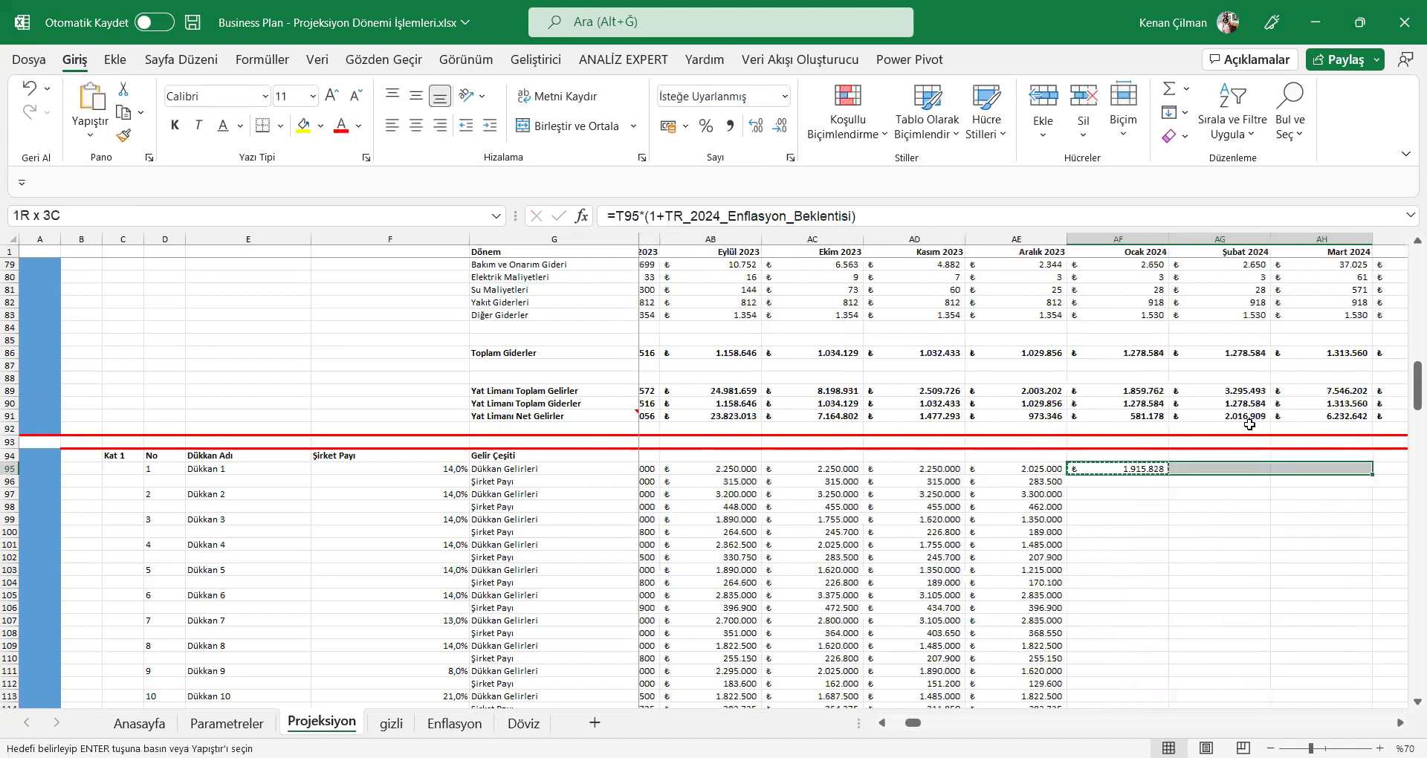
key(shift+Right)
key(shift+Right)
key(shift+Right)
key(shift+Right)
key(shift+Right)
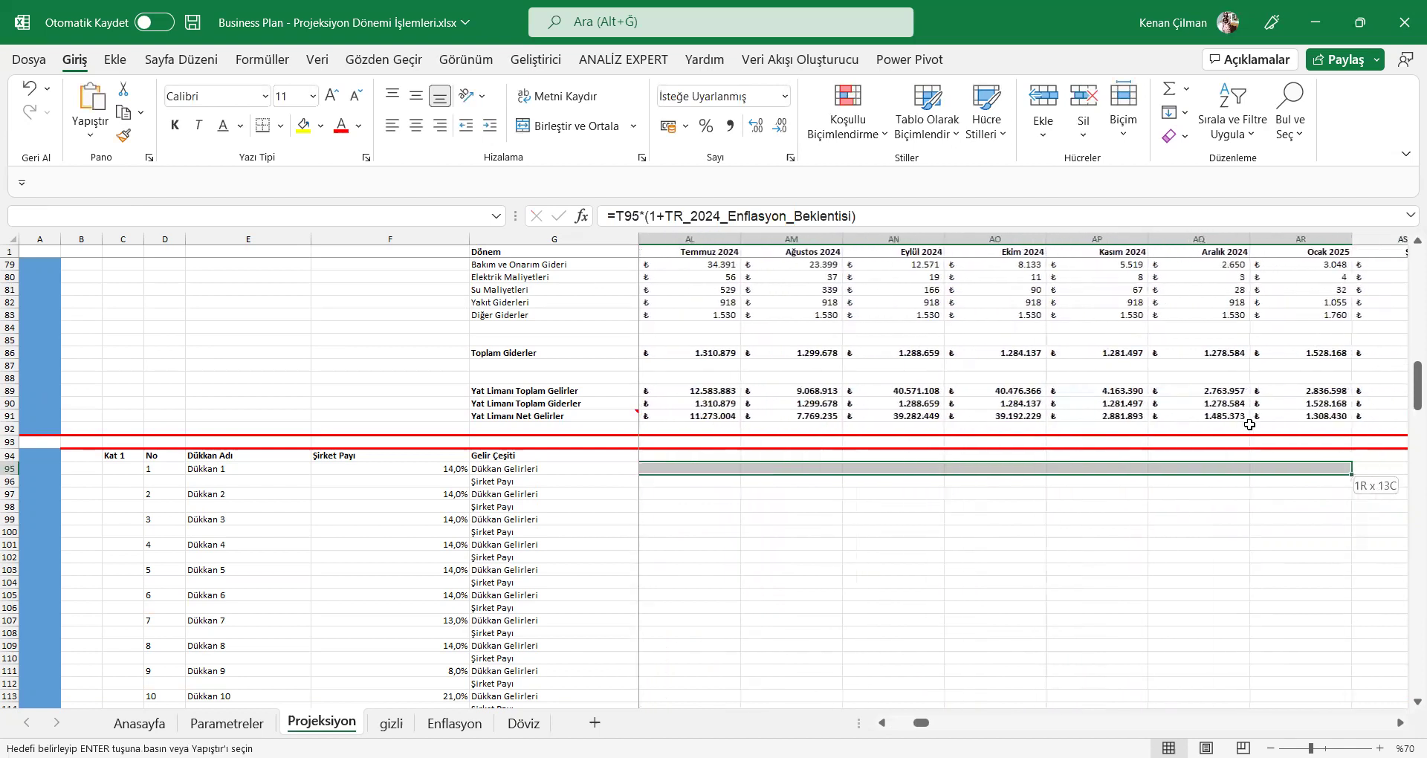
key(Return)
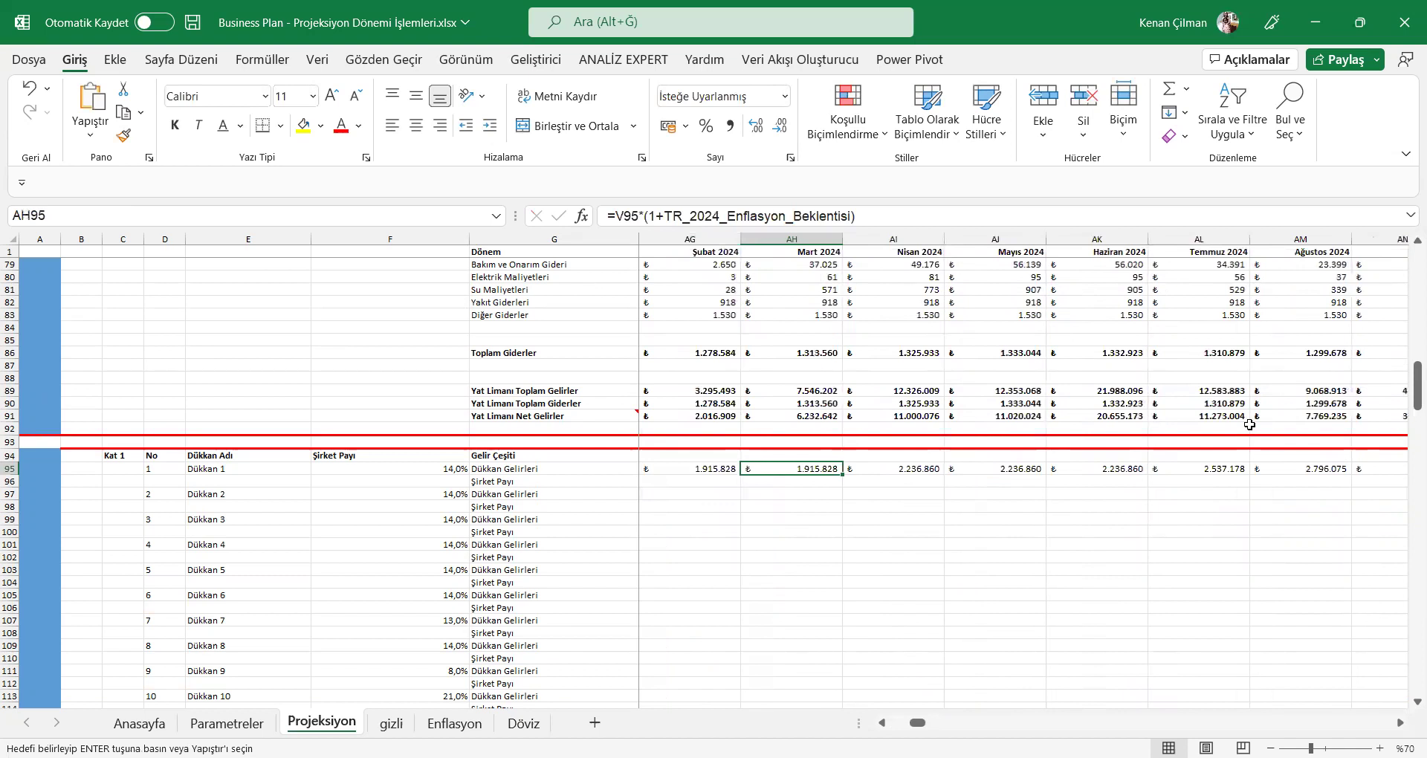
Step: Enter =AF95*(1+TR_2025_Enflasyon_Beklentisi) as the Dükkan 1 Dükkan Gelirleri for Şubat 2025 (AS95)
key(ctrl+Right)
key(Right)
text(=)
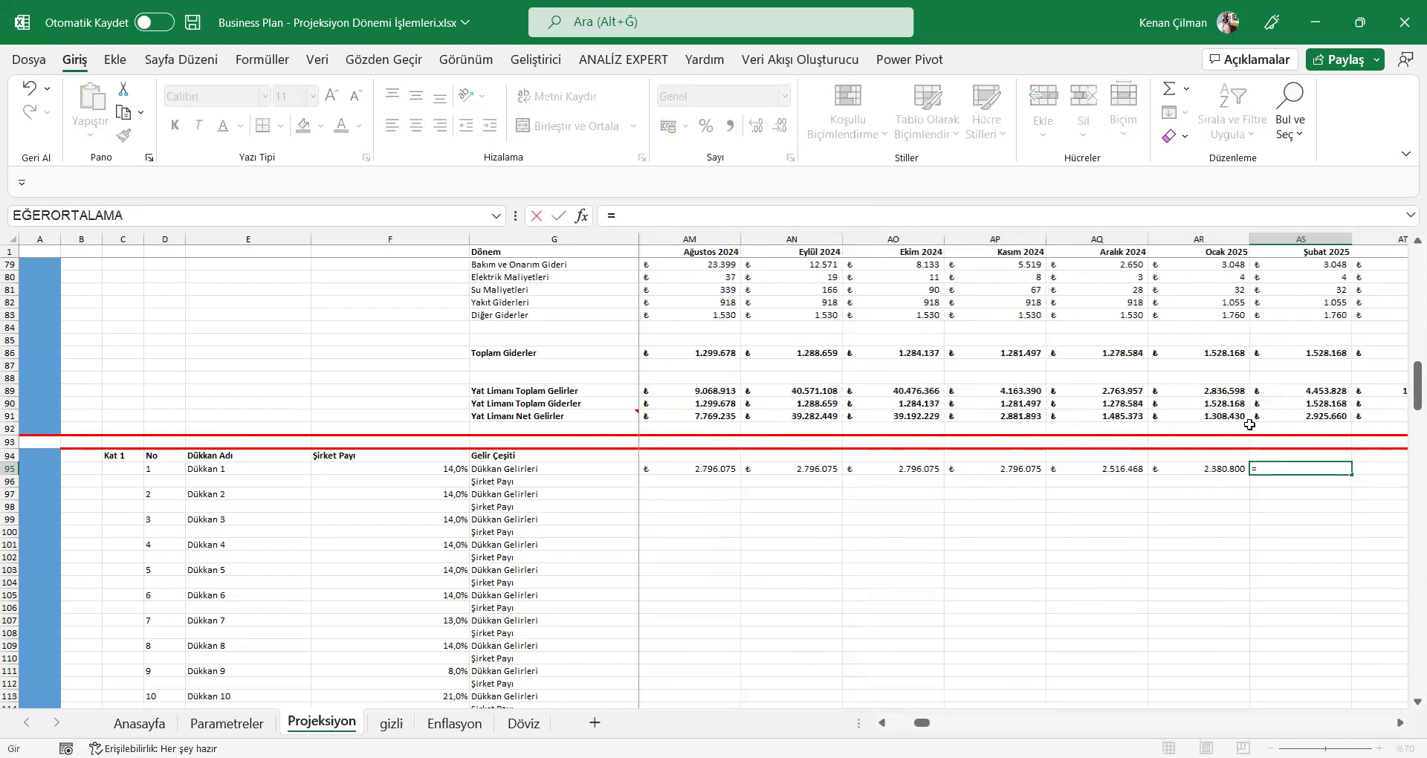
key(Left)
key(Left)
key(Left)
key(Left)
key(Left)
key(Left)
key(Left)
key(Left)
key(Left)
key(Left)
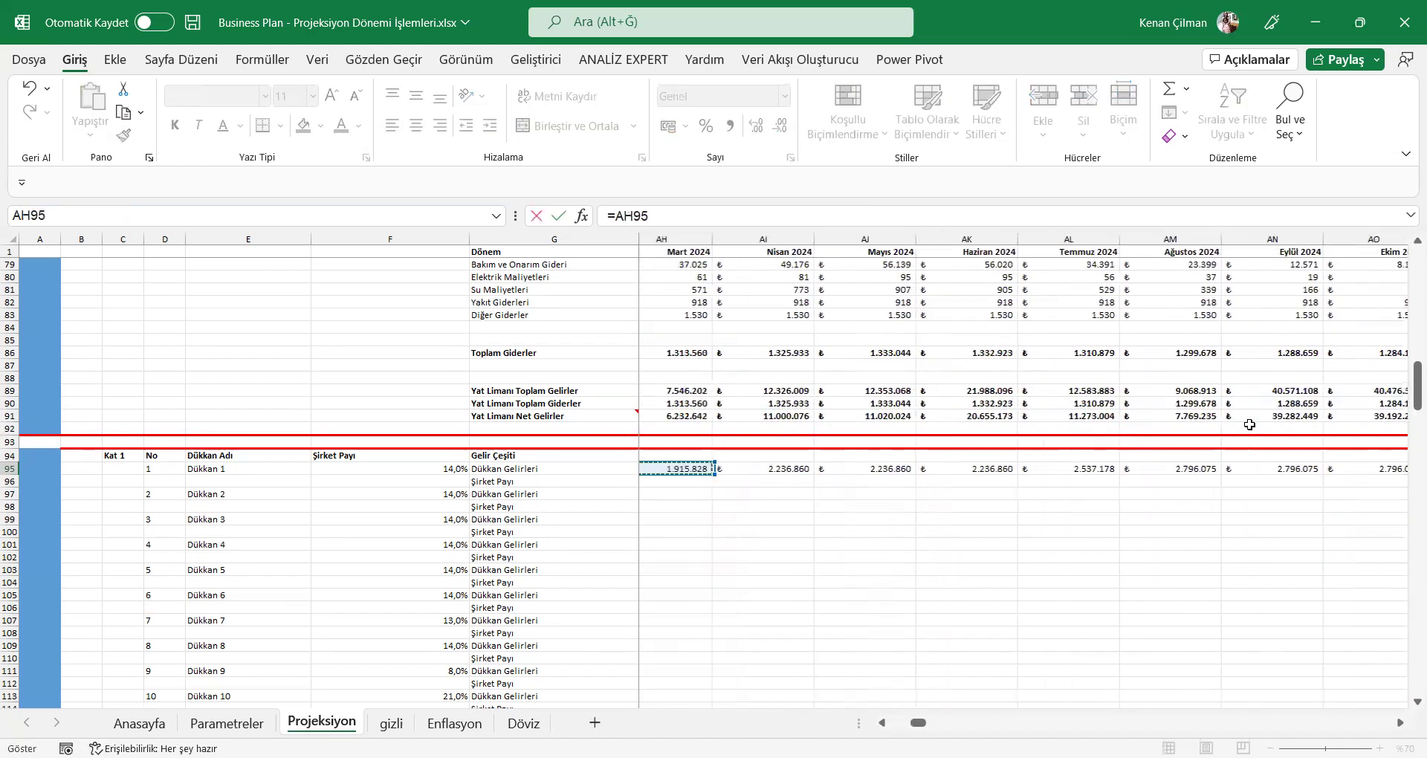
key(Left)
key(Left)
key(Left)
key(F2)
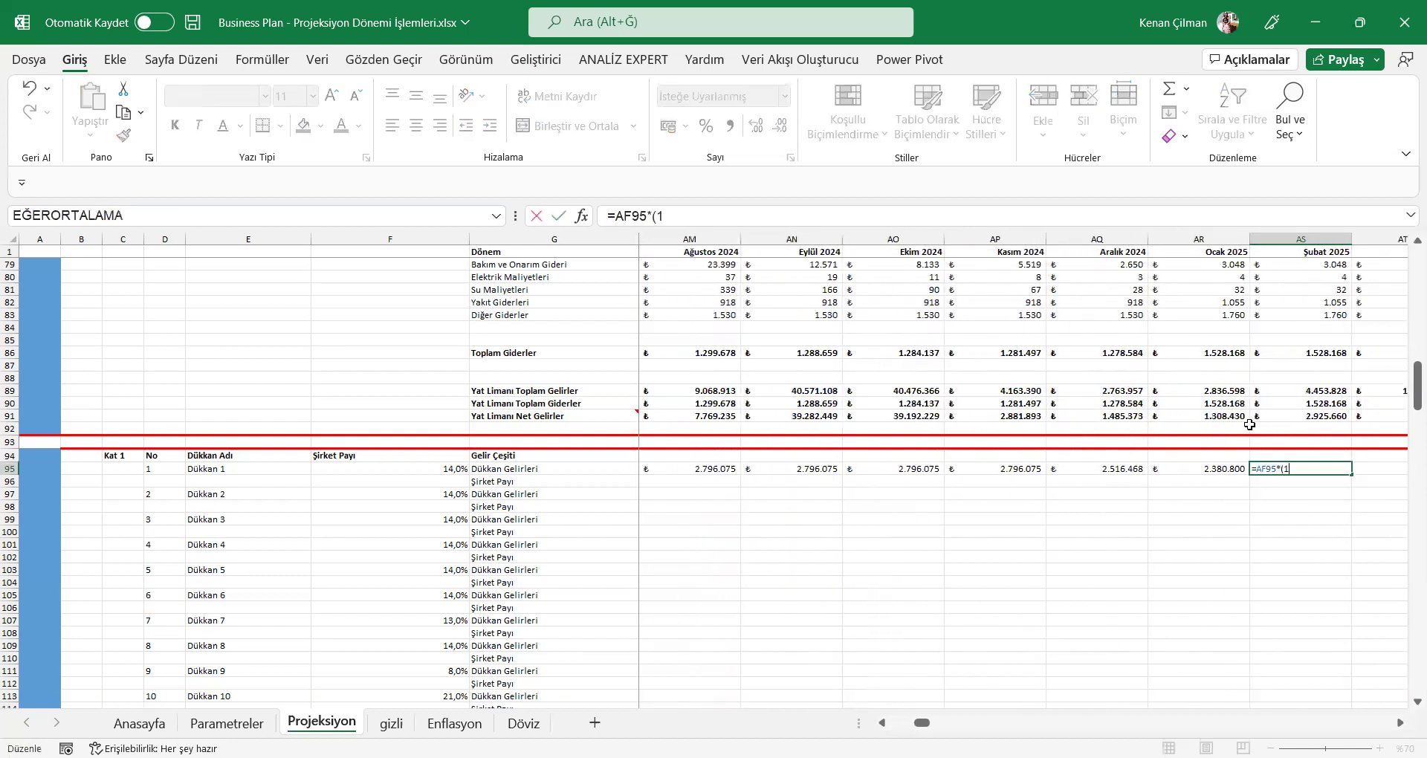
text(*(1+enfl)
key(Down)
key(Down)
key(Down)
key(Down)
key(Down)
key(Down)
key(Down)
key(Tab)
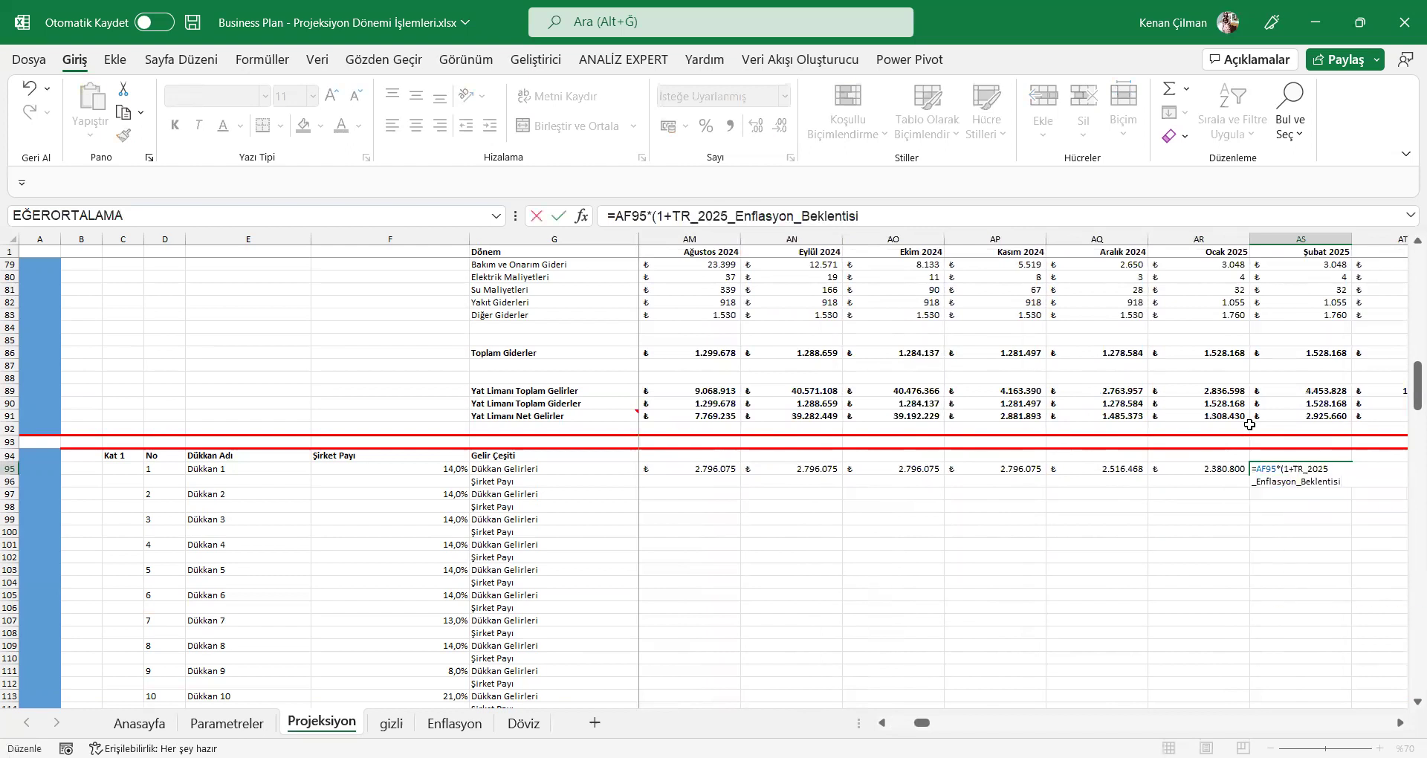
key(ctrl+Return)
Step: Copy the Şubat 2025 Dükkan Gelirleri formula (AS95) across all months through Aralık 2065 (TO95)
key(ctrl+c)
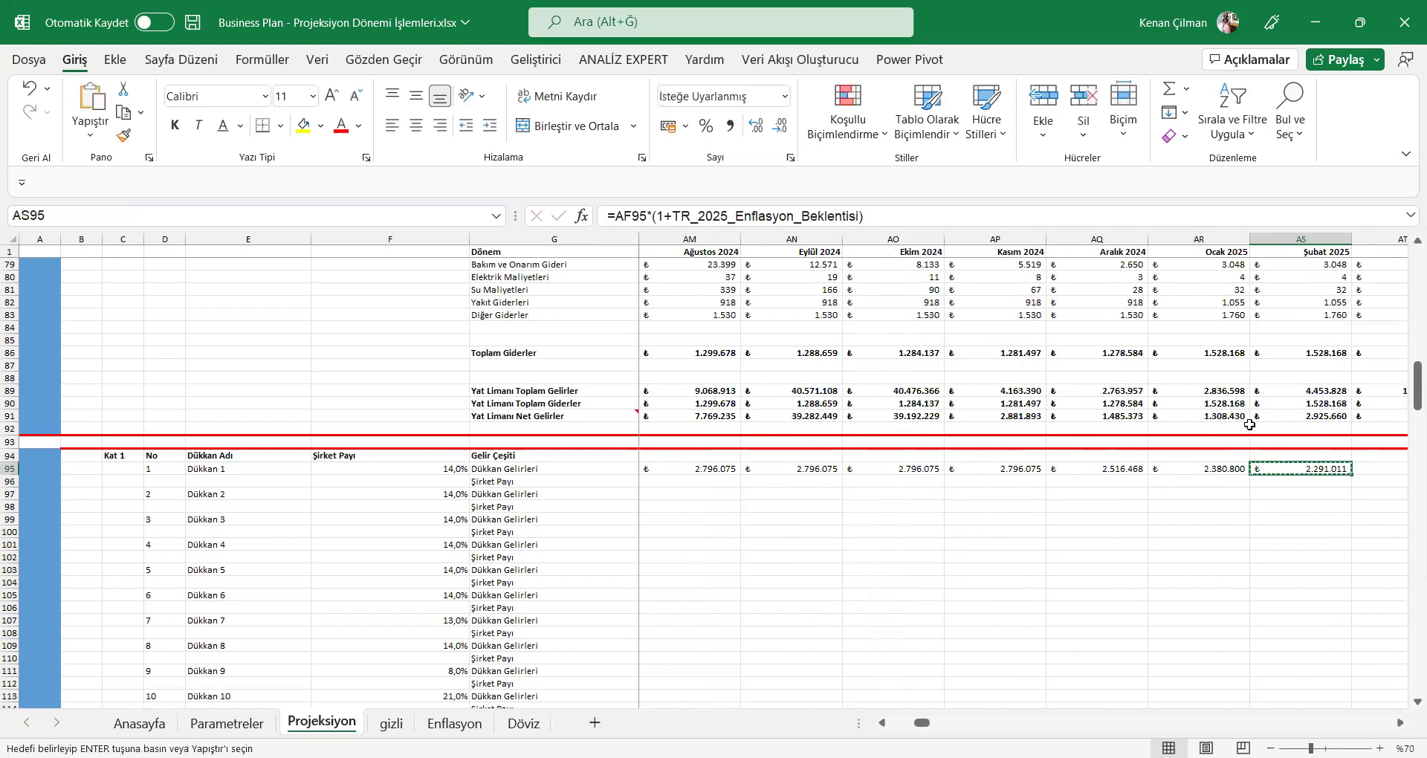
key(Up)
key(Up)
key(Up)
key(Up)
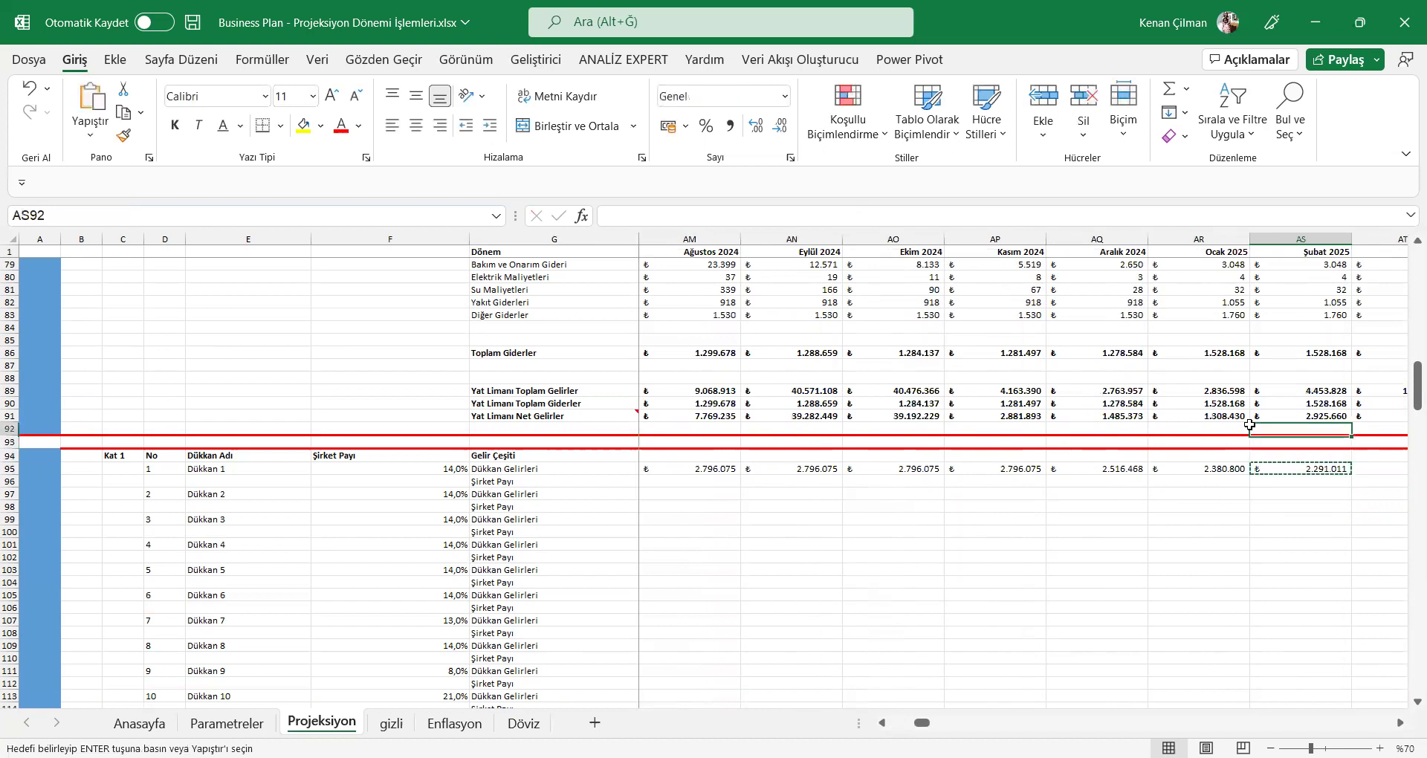
key(ctrl+Right)
key(Down)
key(Down)
key(Down)
key(Down)
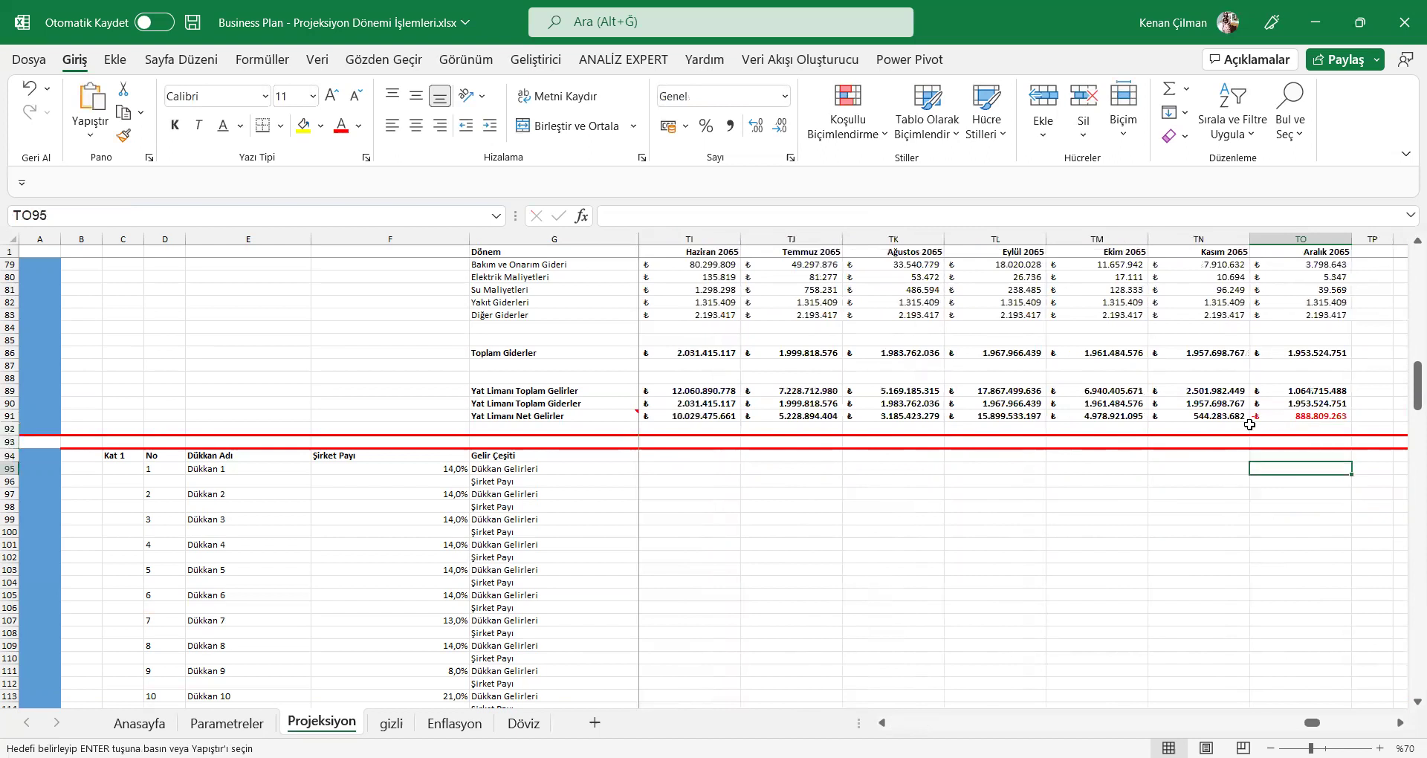
key(ctrl+shift+Left)
key(ctrl+v)
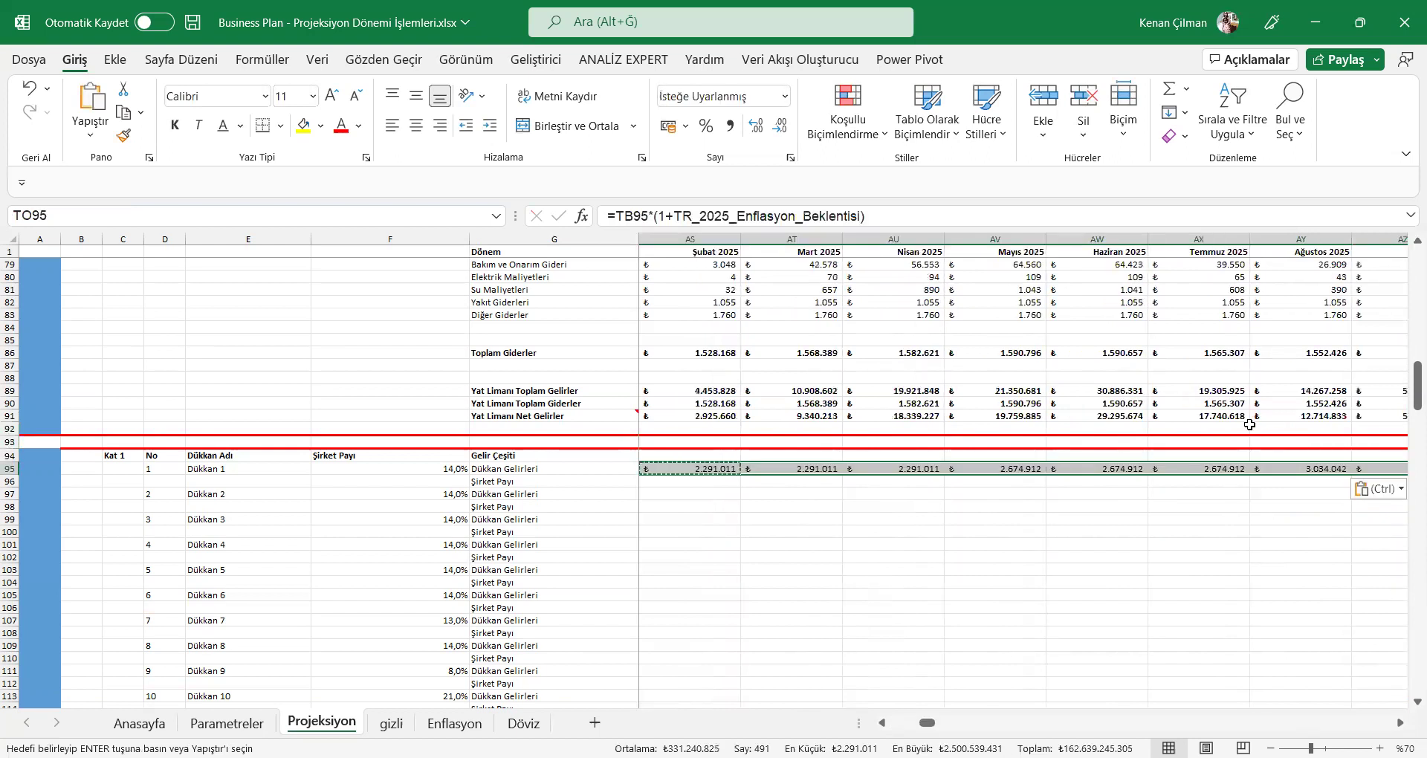
Step: Copy the Dükkan 1 Şirket Payı formula (=AE95*$F95) from AE96 across all months through Aralık 2065 (TO96)
key(Left)
key(Left)
key(Home)
key(Down)
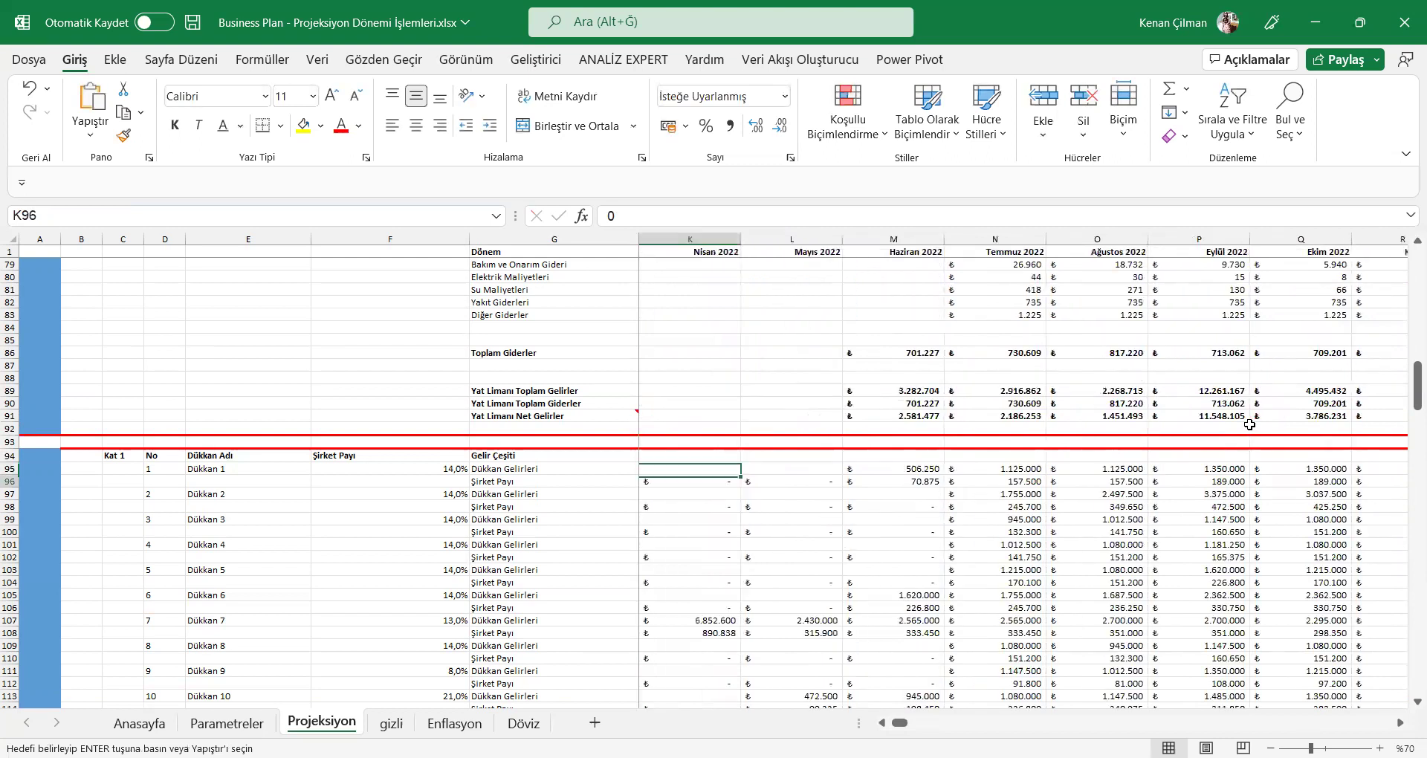
key(Right)
key(Right)
key(Right)
key(Right)
key(Right)
key(Right)
key(Right)
key(Right)
key(Right)
key(Right)
key(Right)
key(Right)
key(Right)
key(Right)
key(Right)
key(Right)
key(Right)
key(Right)
key(Right)
key(Right)
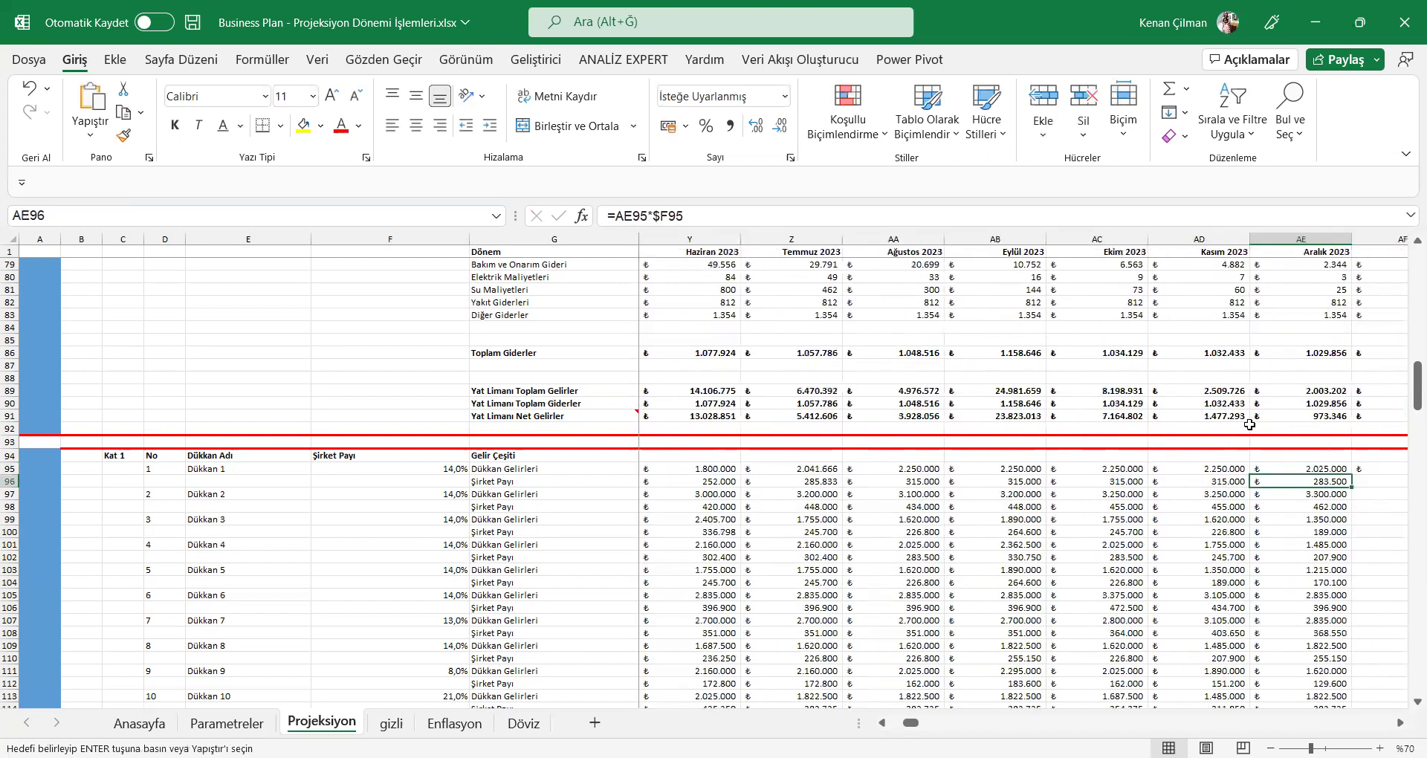
key(Up)
key(ctrl+Right)
key(Down)
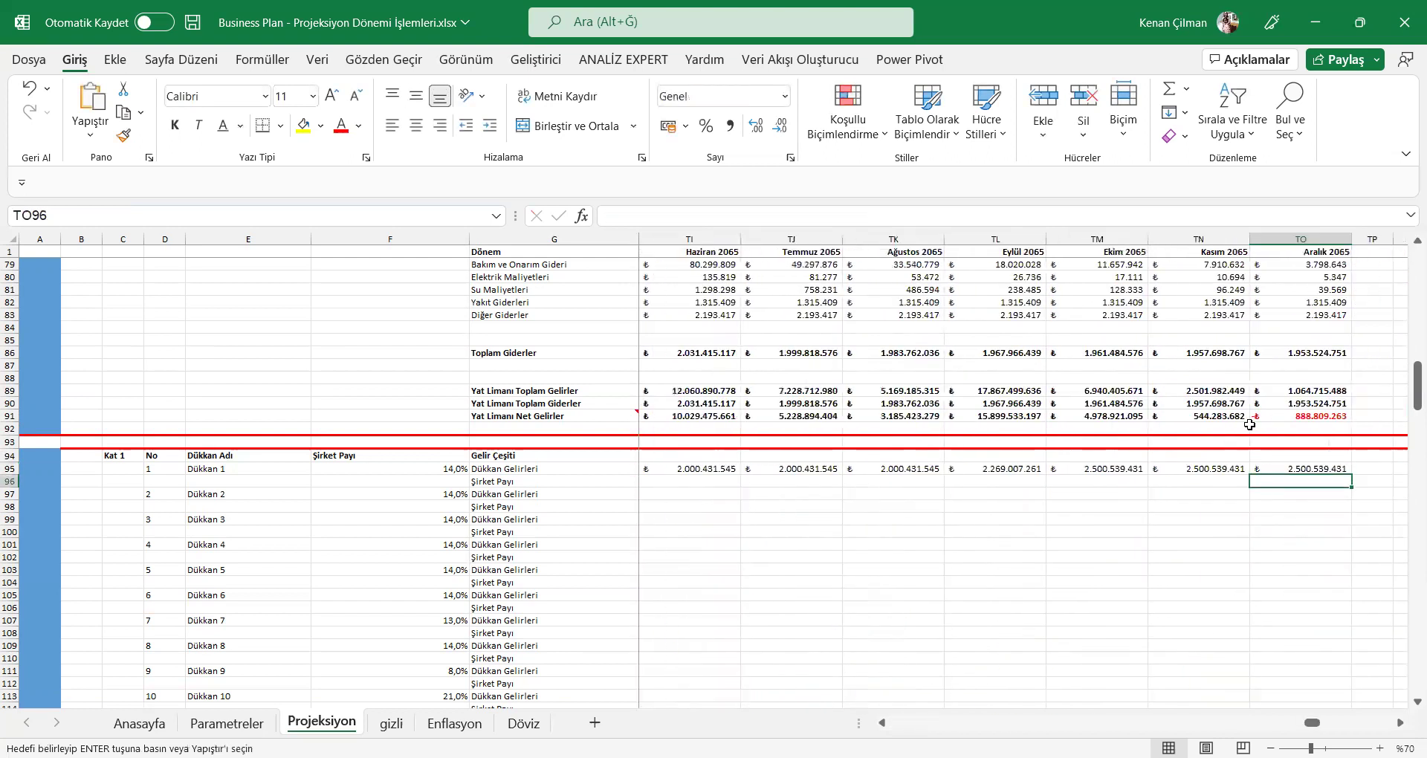
key(F2)
key(shift+Tab)
key(F2)
key(shift+Tab)
key(F2)
key(shift+Tab)
key(F2)
key(shift+Tab)
key(Left)
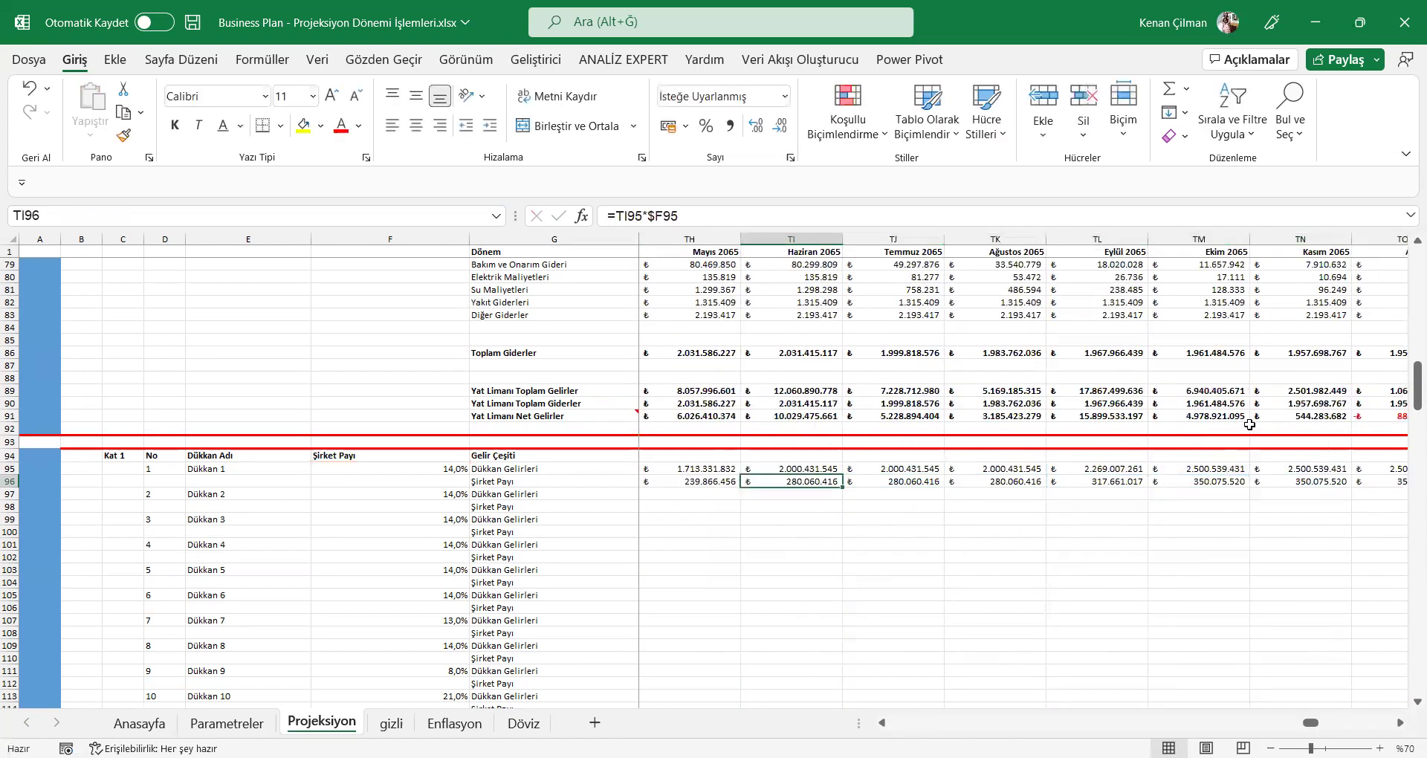
Step: Check the Dükkan 1 Şirket Payı row and the Ocak 2024 Dükkan Gelirleri formula in AF95
key(ctrl+Left)
key(Right)
key(Right)
key(Right)
key(Right)
key(Right)
key(Right)
key(Right)
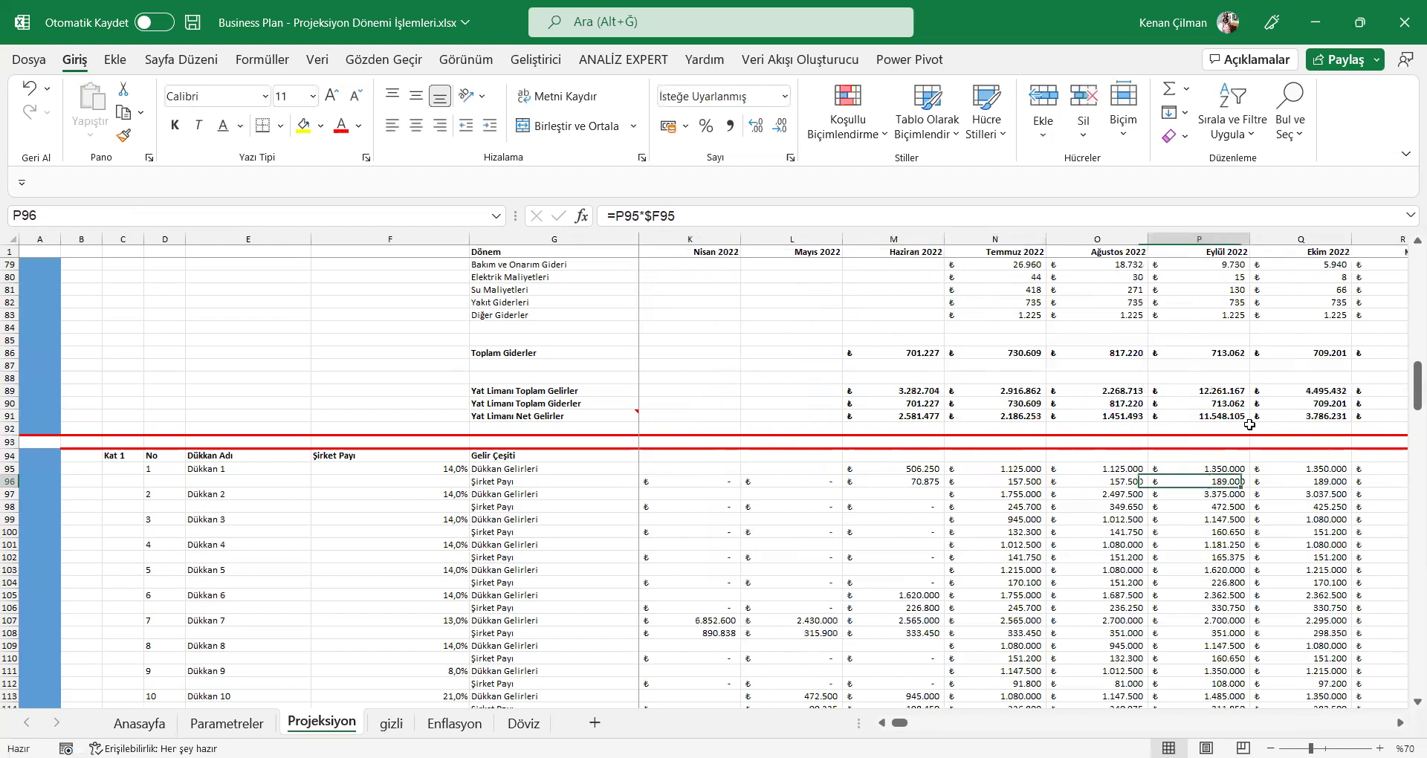
key(Down)
key(ctrl+Right)
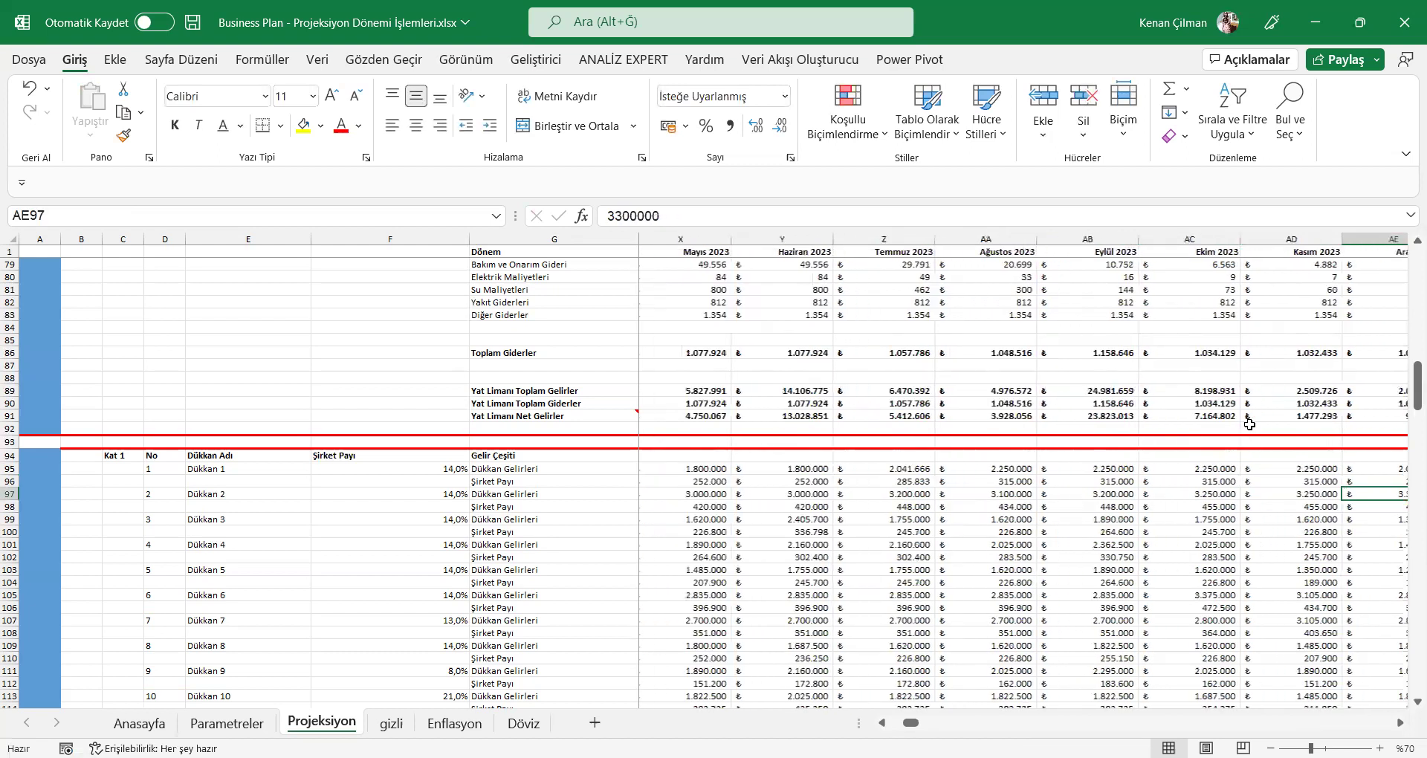
key(Up)
key(F2)
key(Escape)
key(Right)
key(Right)
key(Left)
key(Up)
key(F2)
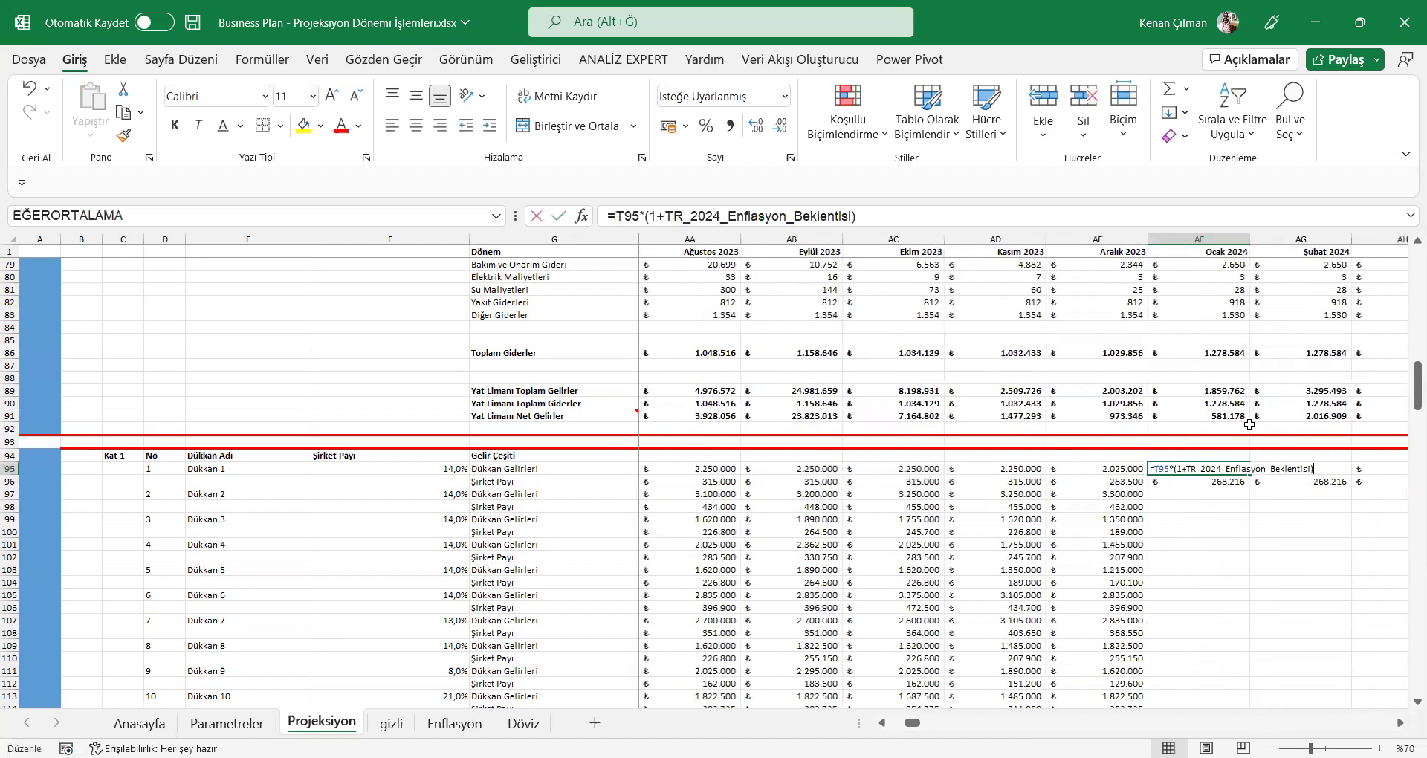
key(Return)
key(Up)
key(F2)
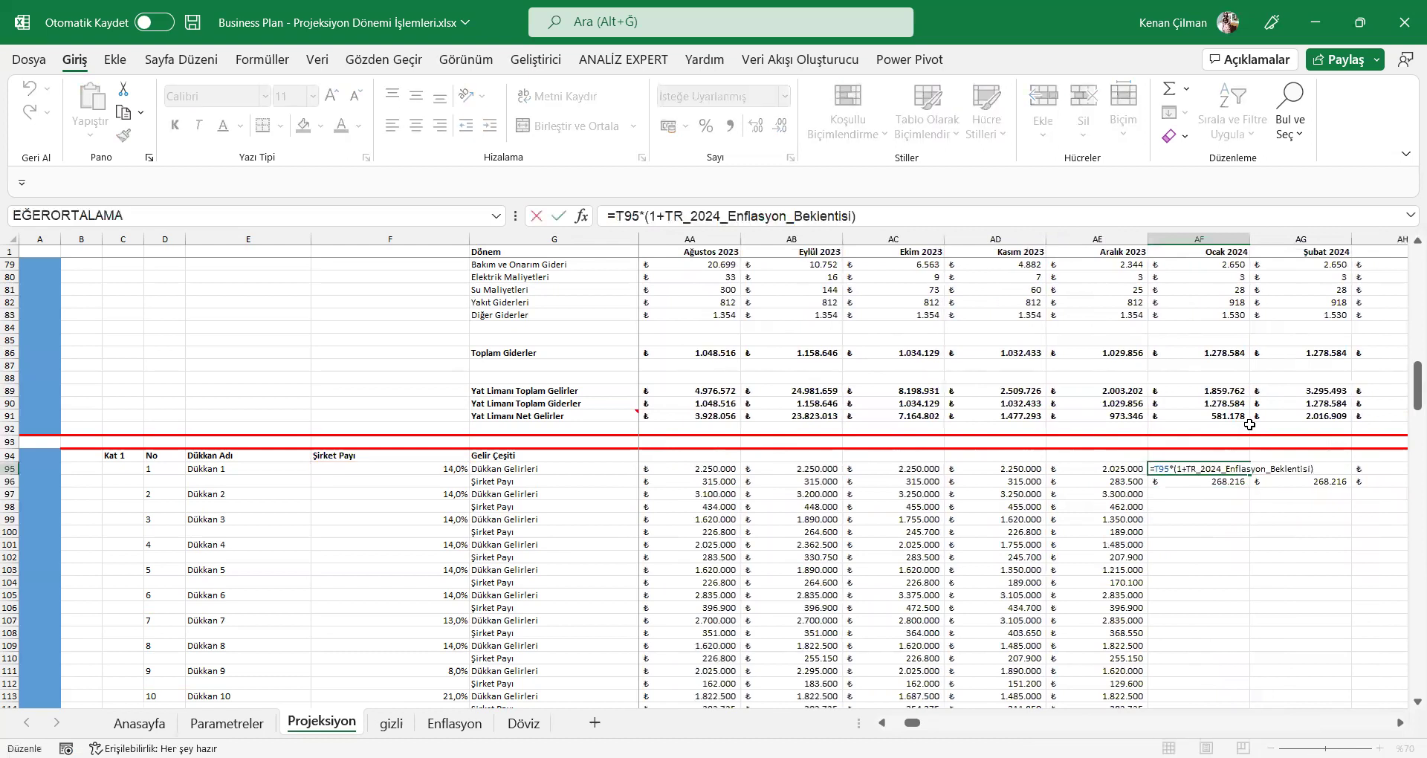
key(Escape)
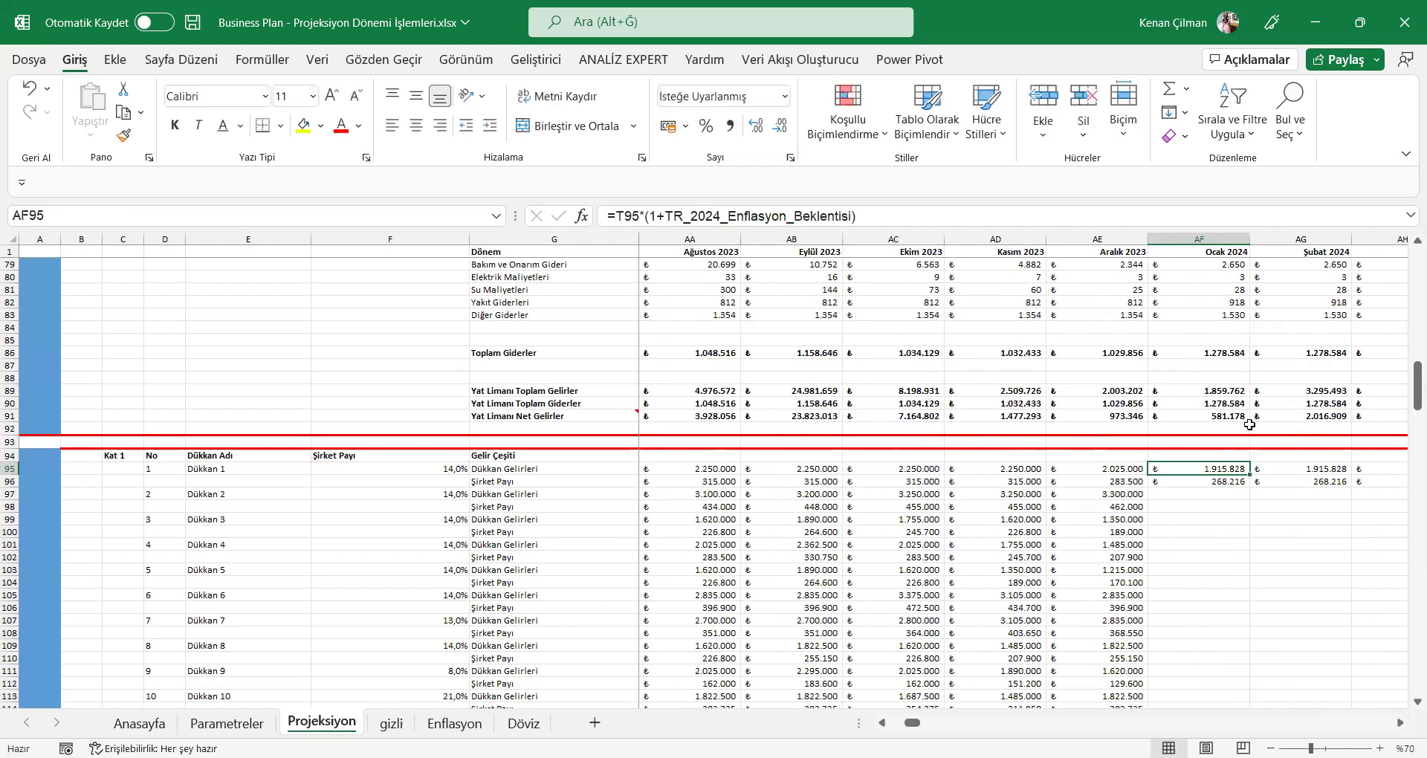
Step: Copy the Dükkan 1 Dükkan Gelirleri formulas from Ocak 2024 through Aralık 2065 into the Dükkan 2 and Dükkan 3 revenue rows (97 and 99)
key(ctrl+shift+Right)
key(ctrl+c)
key(Down)
key(Down)
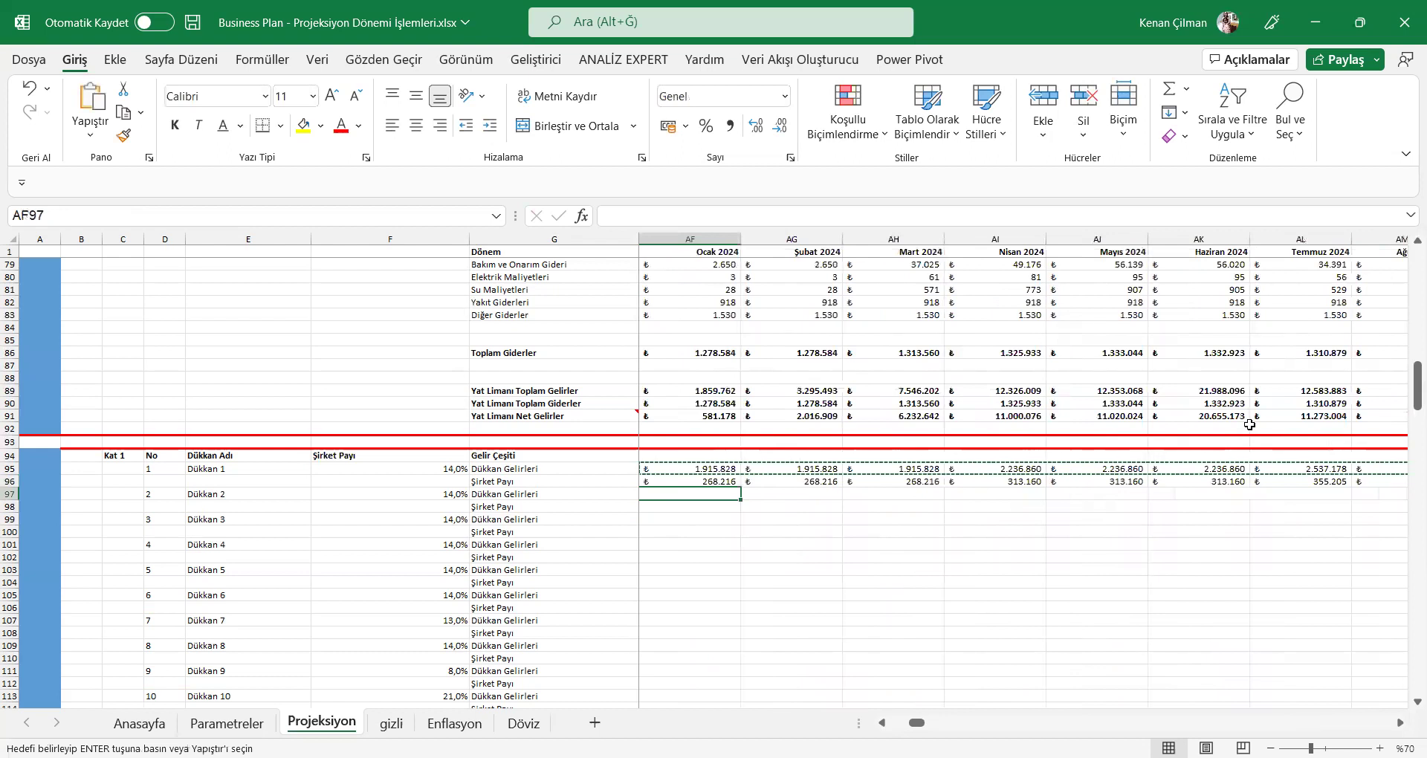
key(Up)
key(Up)
key(Down)
key(Down)
key(ctrl+v)
key(Down)
key(Down)
key(ctrl+v)
Step: Paste the same Dükkan Gelirleri formulas into the Dükkan 4 and Dükkan 5 revenue rows, starting at AF101 and AF103
key(Down)
key(Down)
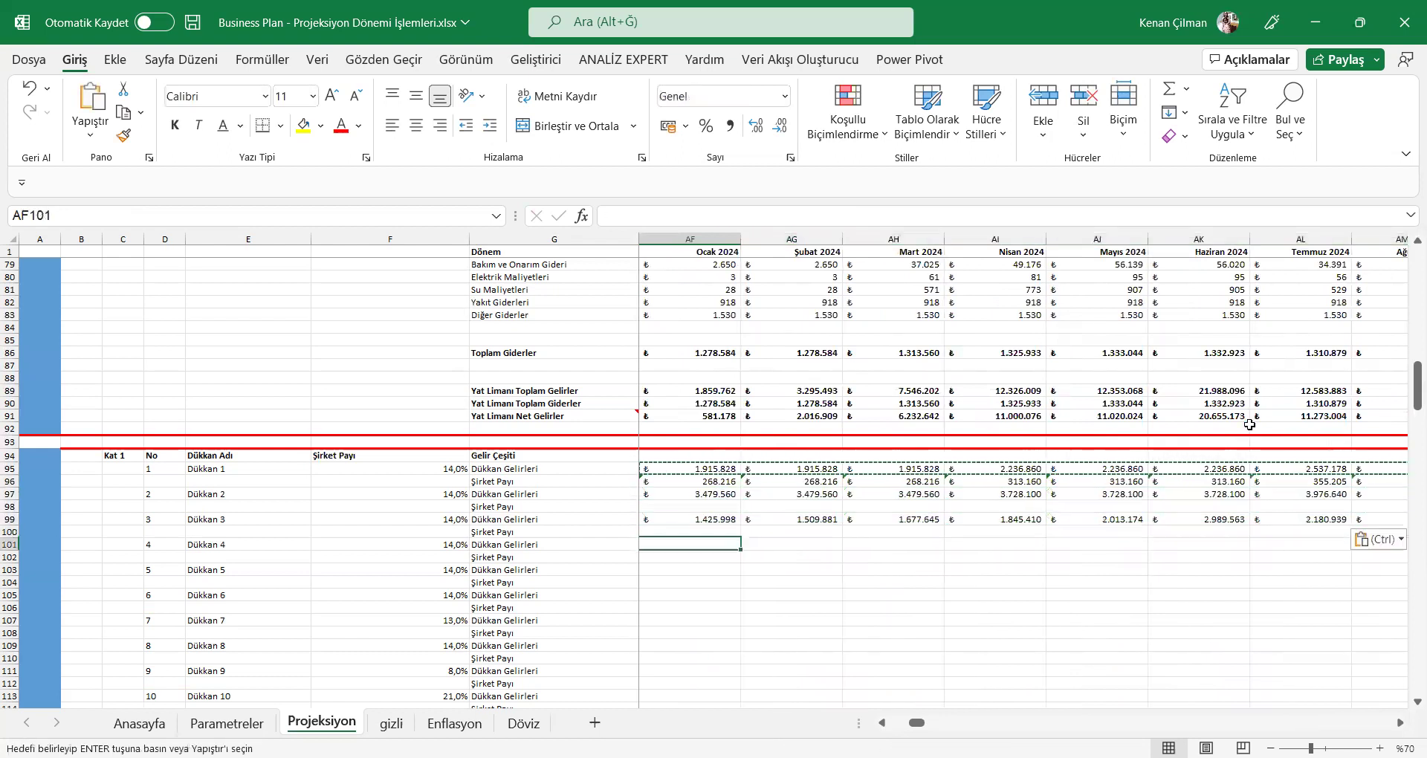
key(ctrl+v)
key(Down)
key(Down)
key(ctrl+v)
key(Down)
key(Down)
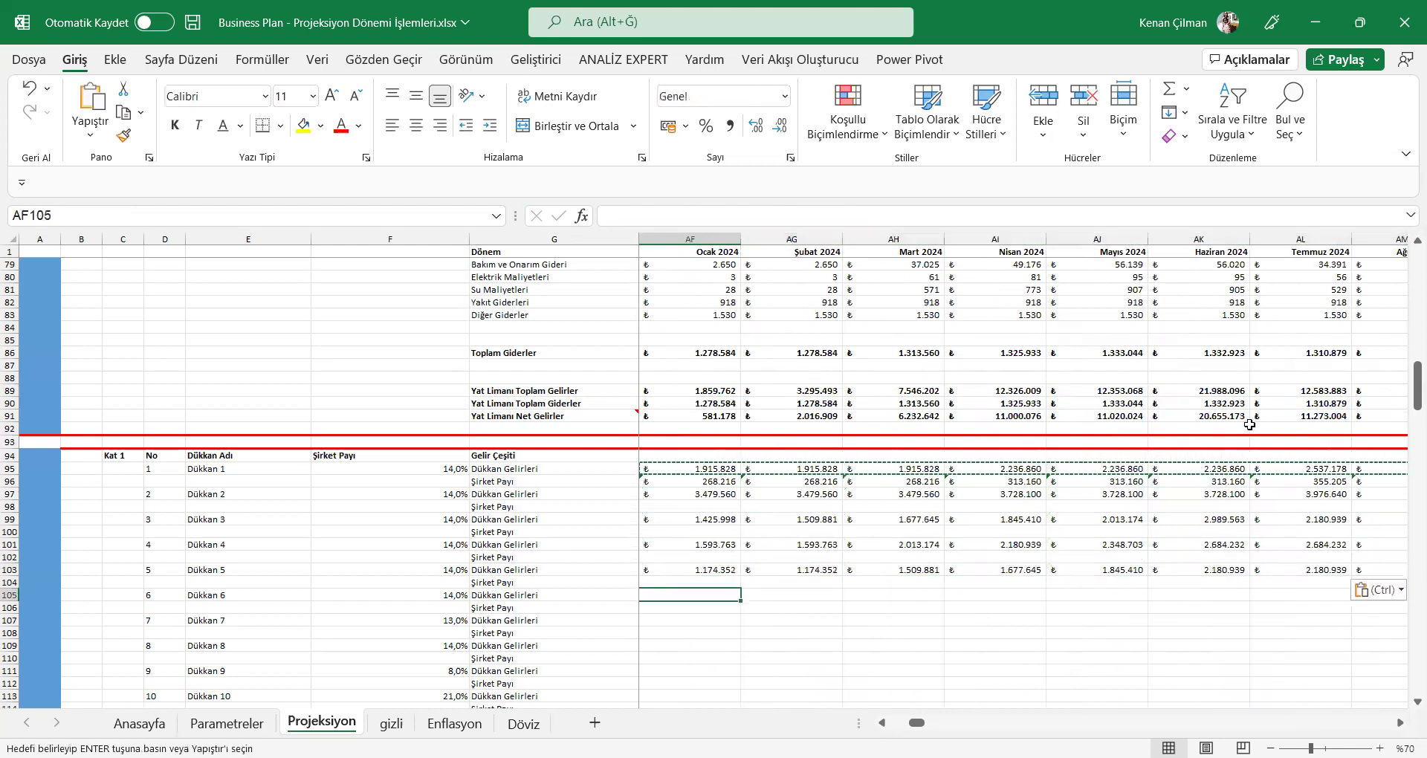
Step: Try filtering the Kat 1 shop table to the Dükkan Gelirleri rows and undo the filter
click(507, 467)
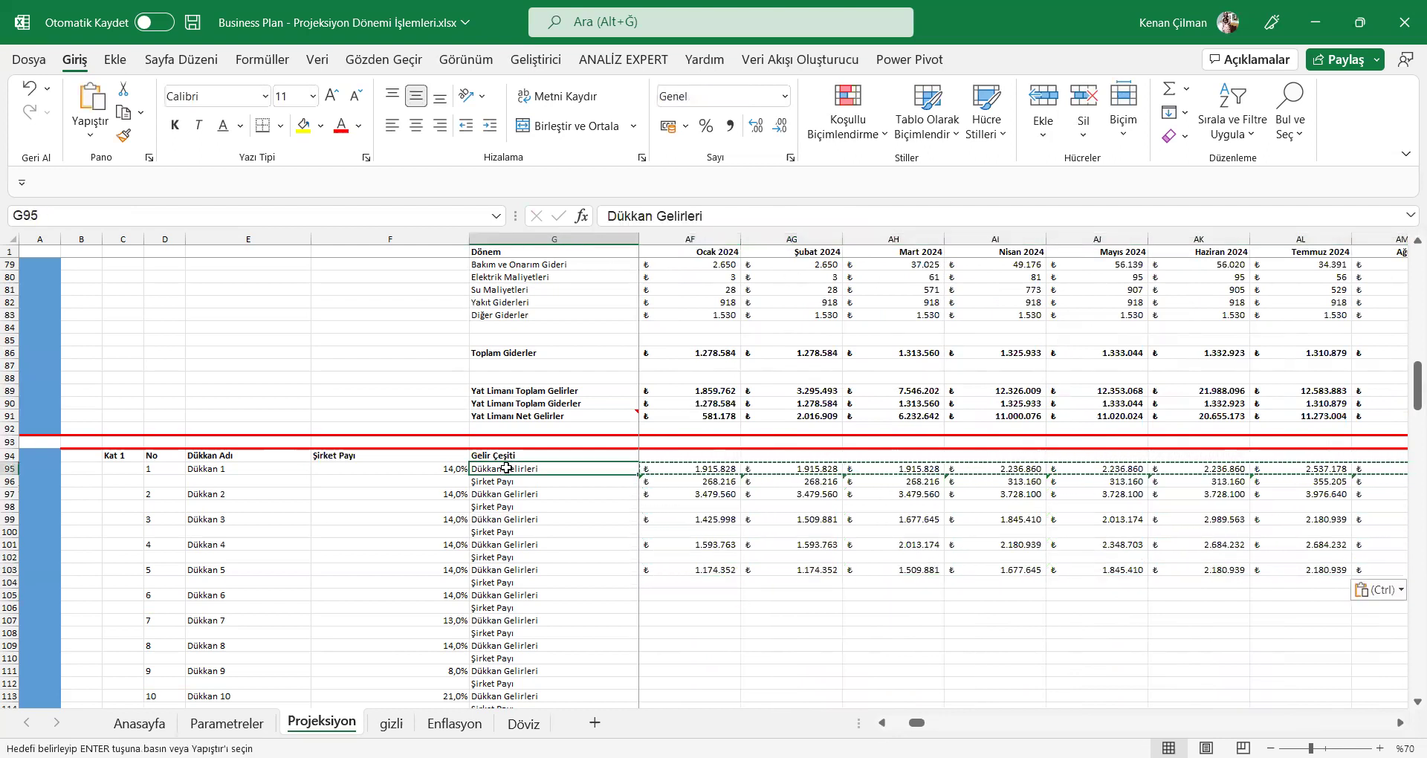
right_click(508, 469)
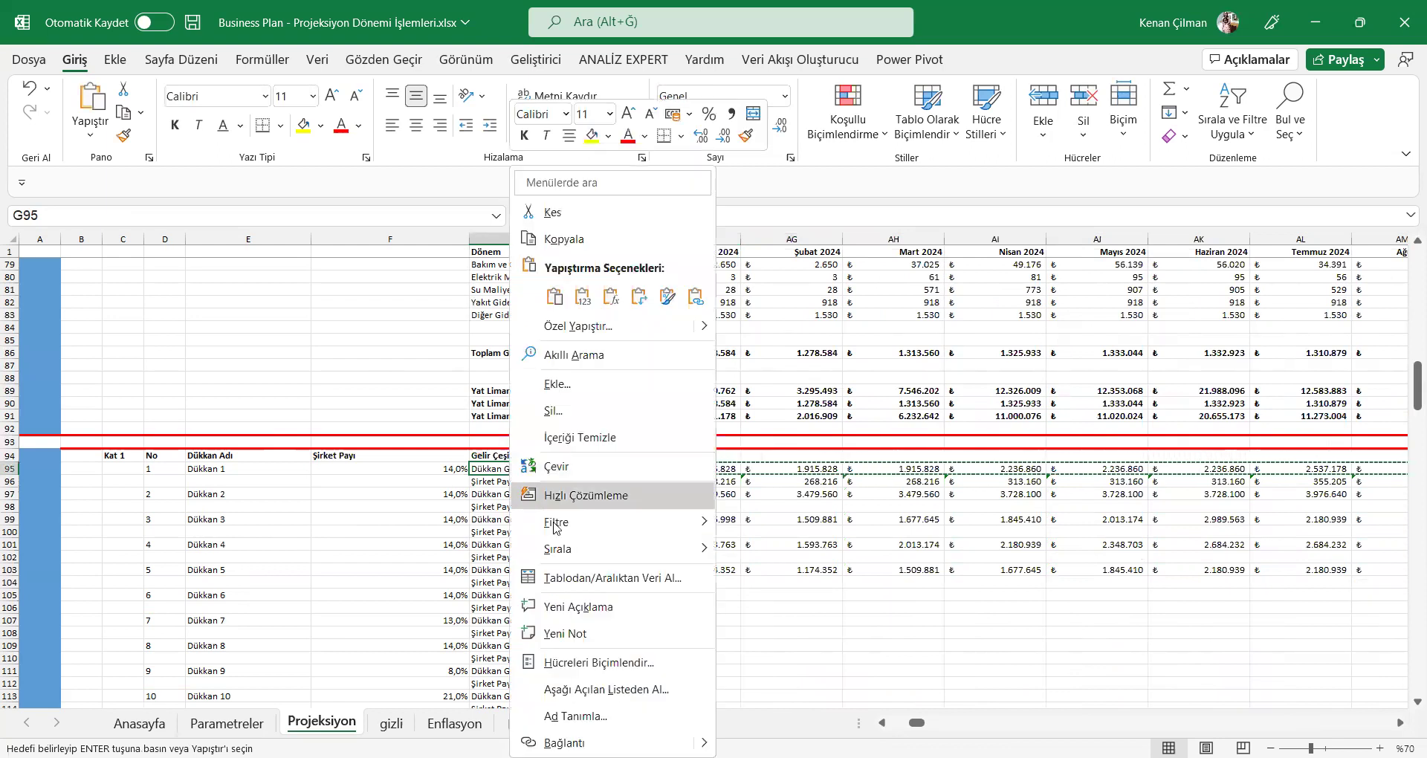
mouse_move(579, 535)
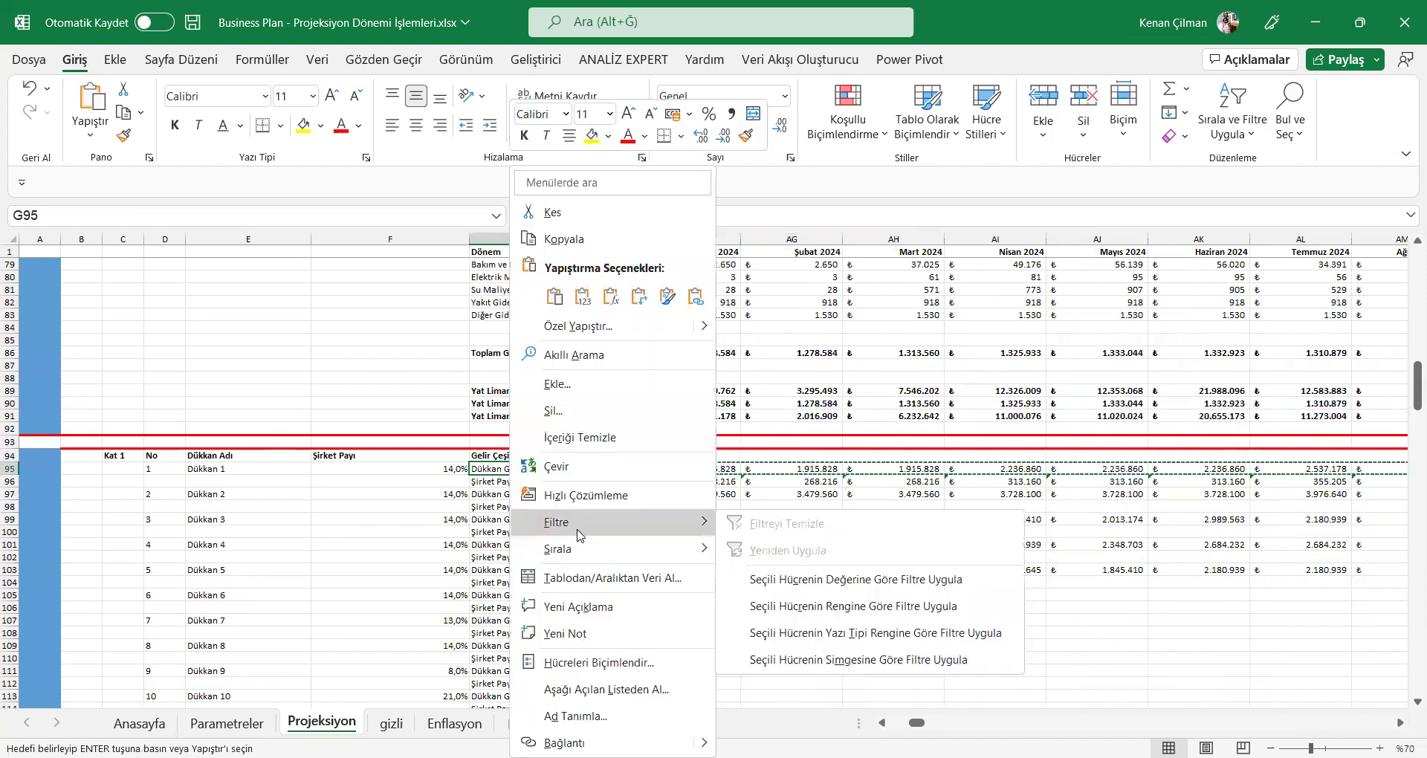
click(922, 585)
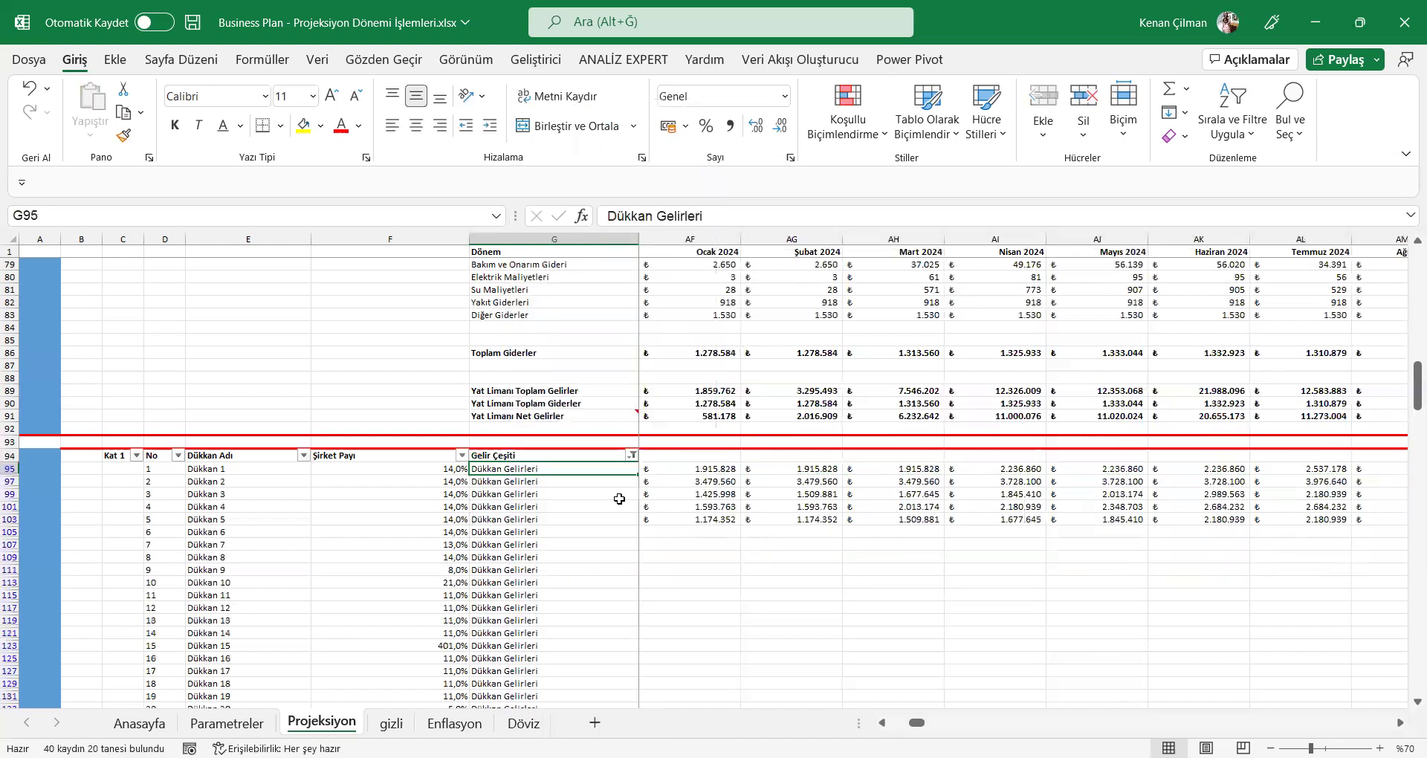
click(617, 518)
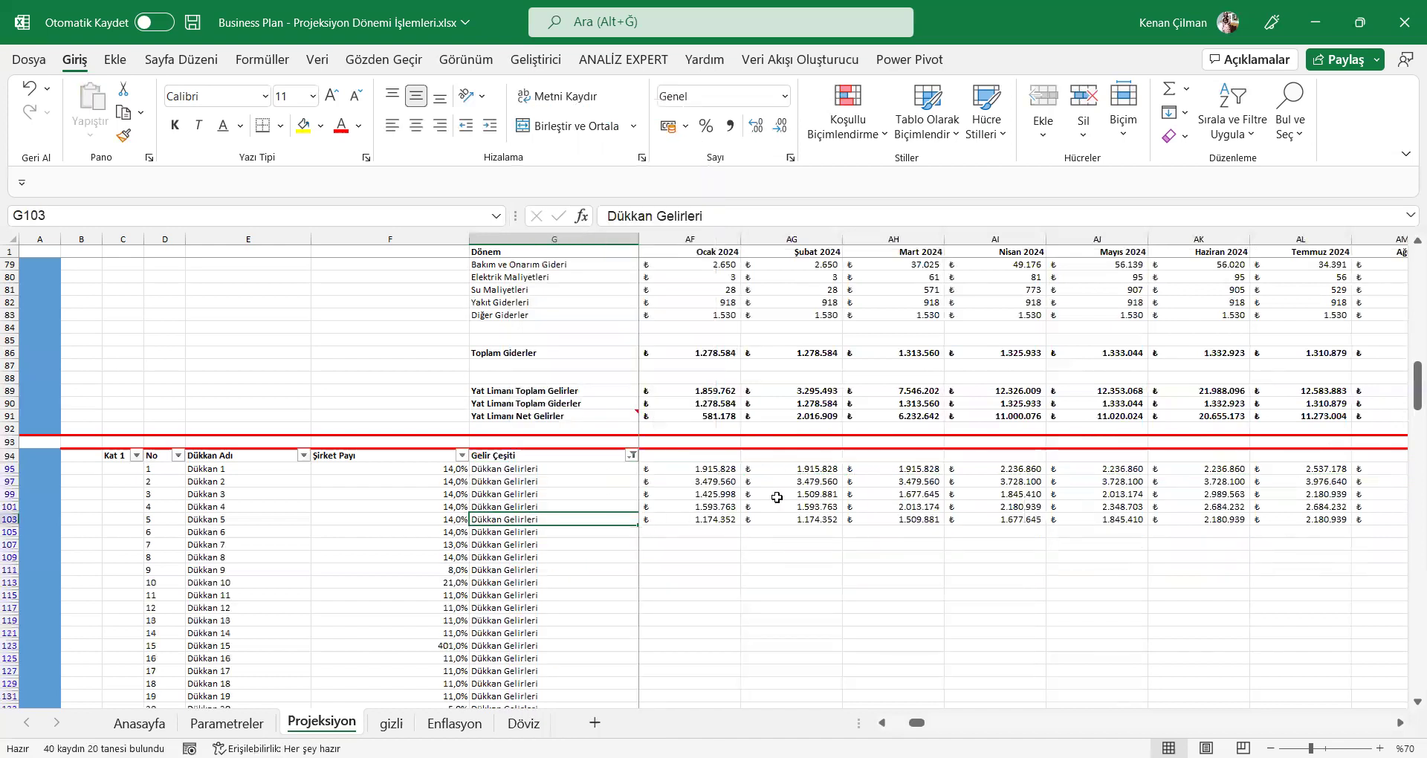
key(Right)
key(ctrl+c)
key(ctrl+z)
Step: Examine the Kat 1 shop revenue and Şirket Payı rows from 2022 through Aralık 2065
click(1327, 506)
key(Right)
key(Right)
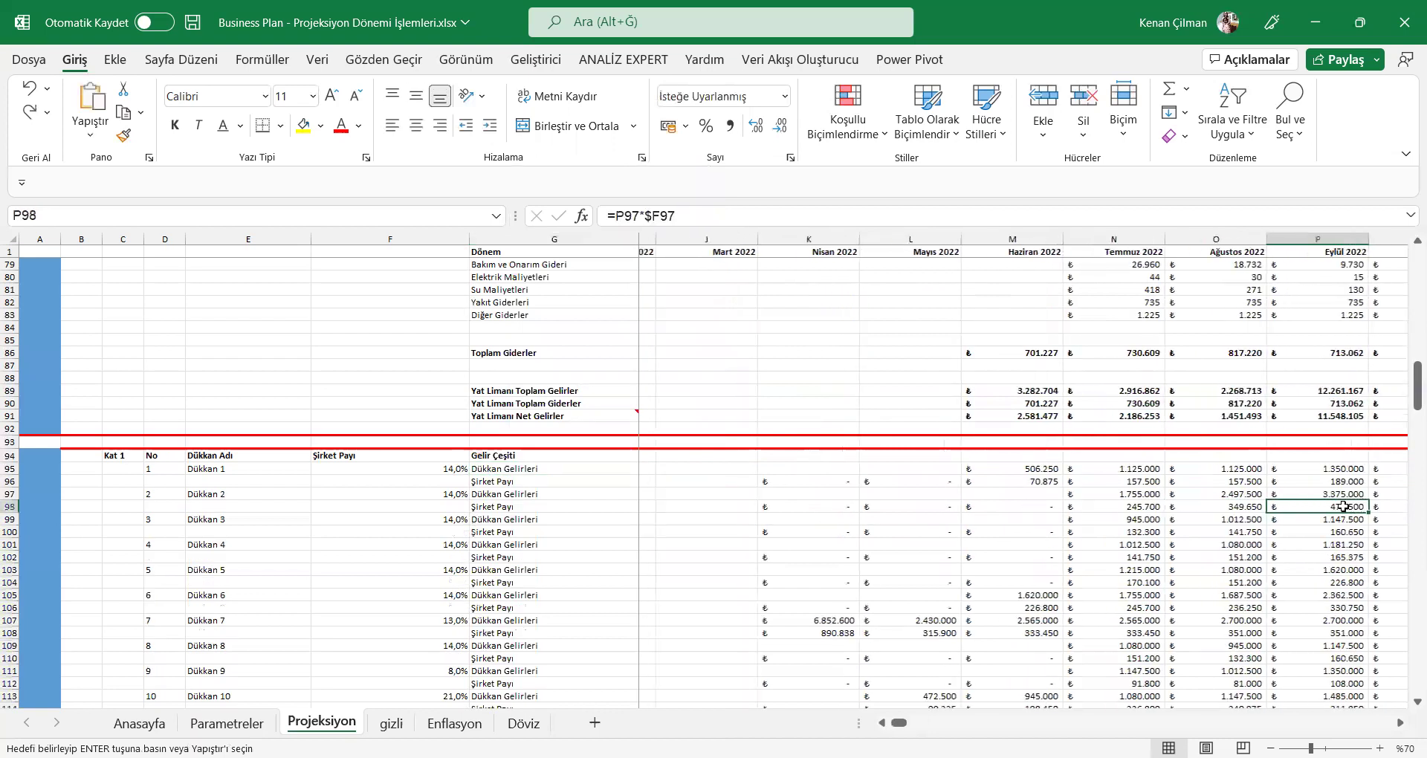
click(1302, 597)
key(Up)
key(Right)
key(Right)
key(Right)
key(Right)
key(Right)
key(Right)
key(Right)
key(Right)
key(Right)
key(Right)
key(Right)
key(Right)
key(Right)
key(Right)
key(Right)
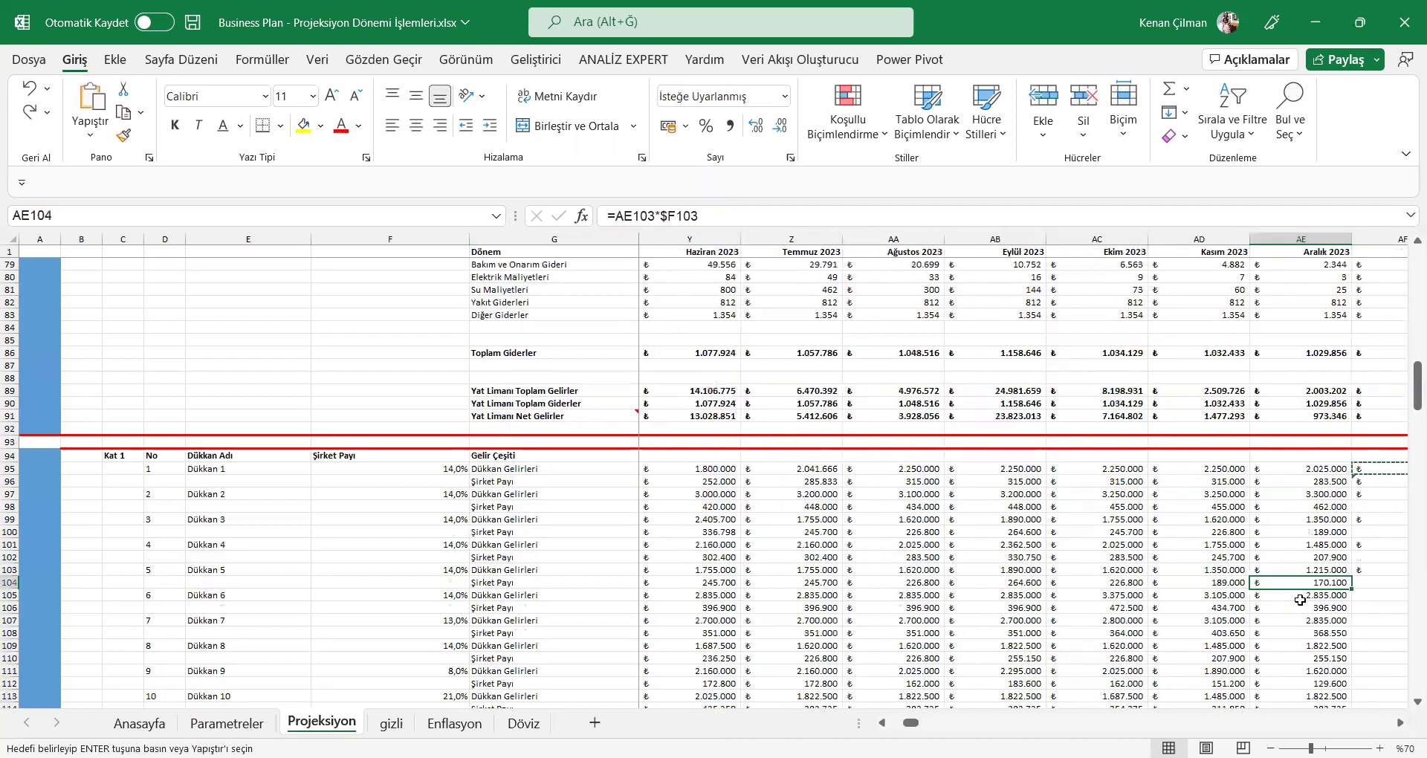
key(Up)
key(Up)
key(Up)
key(Up)
key(Up)
key(Up)
key(Up)
key(Up)
key(Up)
key(ctrl+Right)
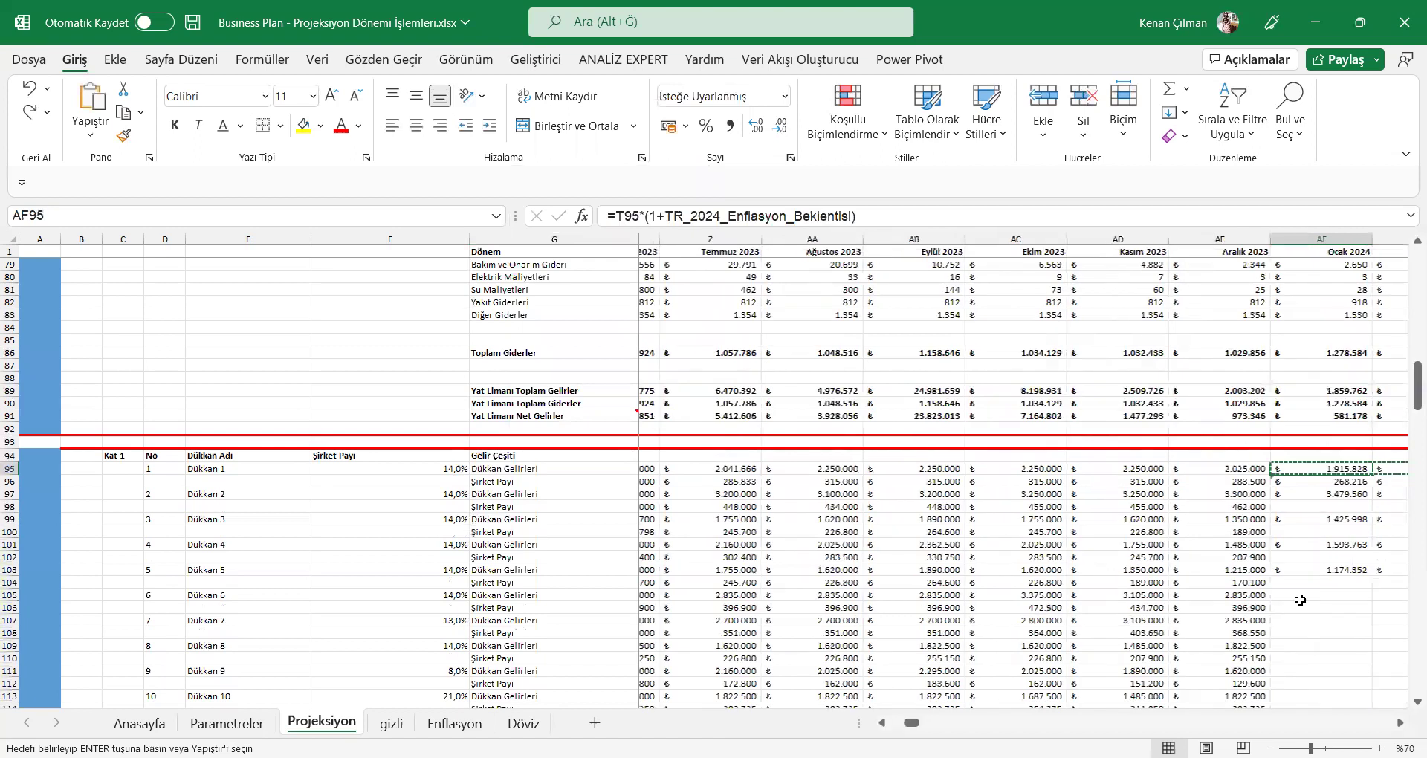
key(Down)
key(Down)
key(Down)
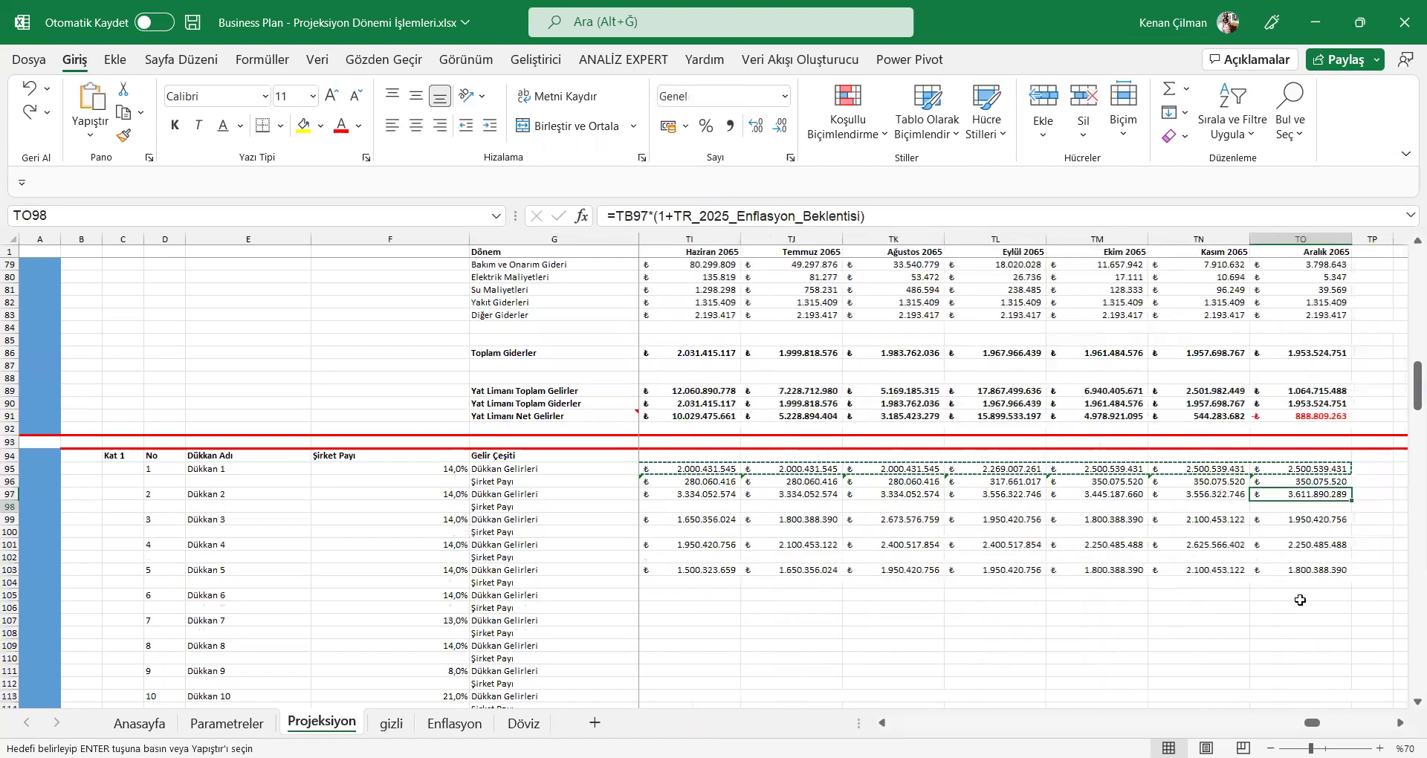
key(ctrl+Left)
key(Up)
key(Down)
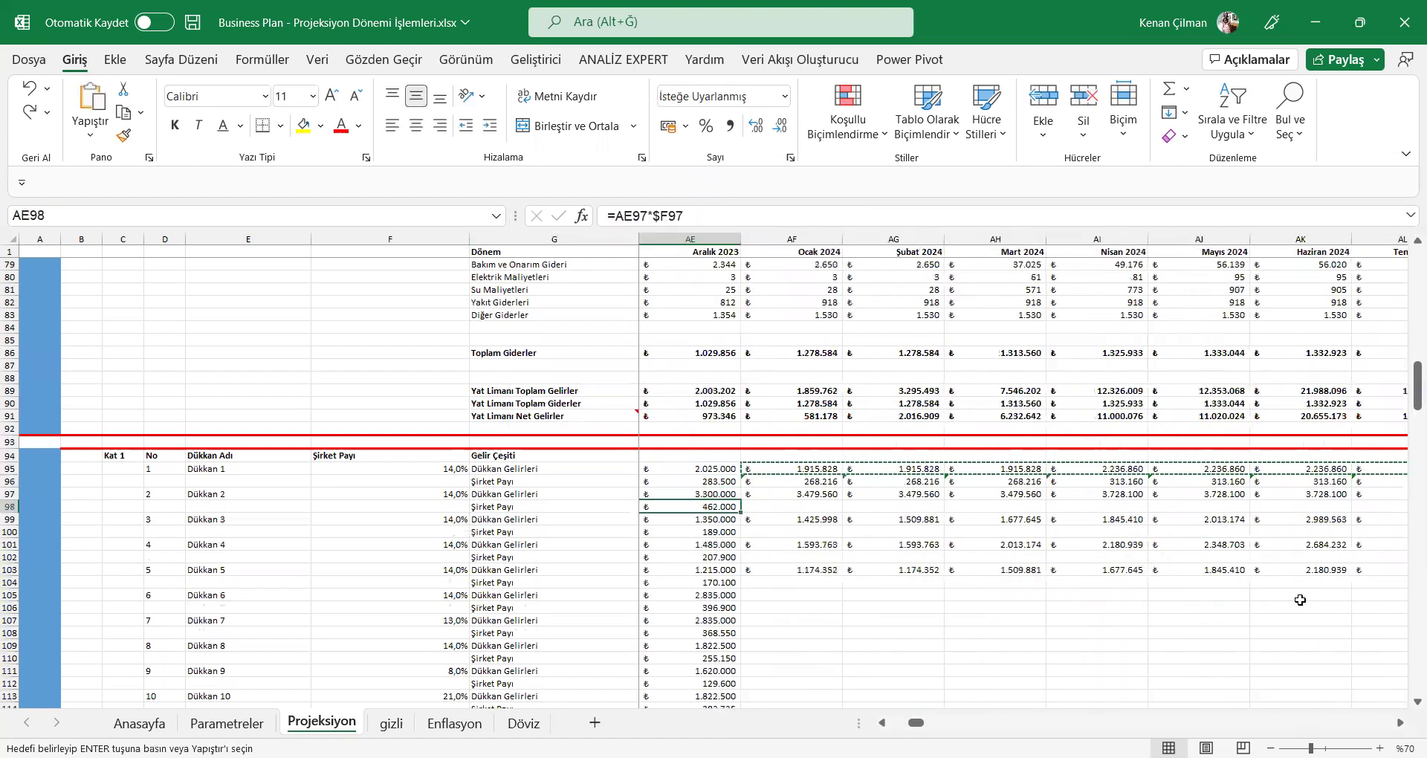
Step: Filter the Kat 1 shop table by the Gelir Çeşiti value Dükkan Gelirleri
right_click(527, 574)
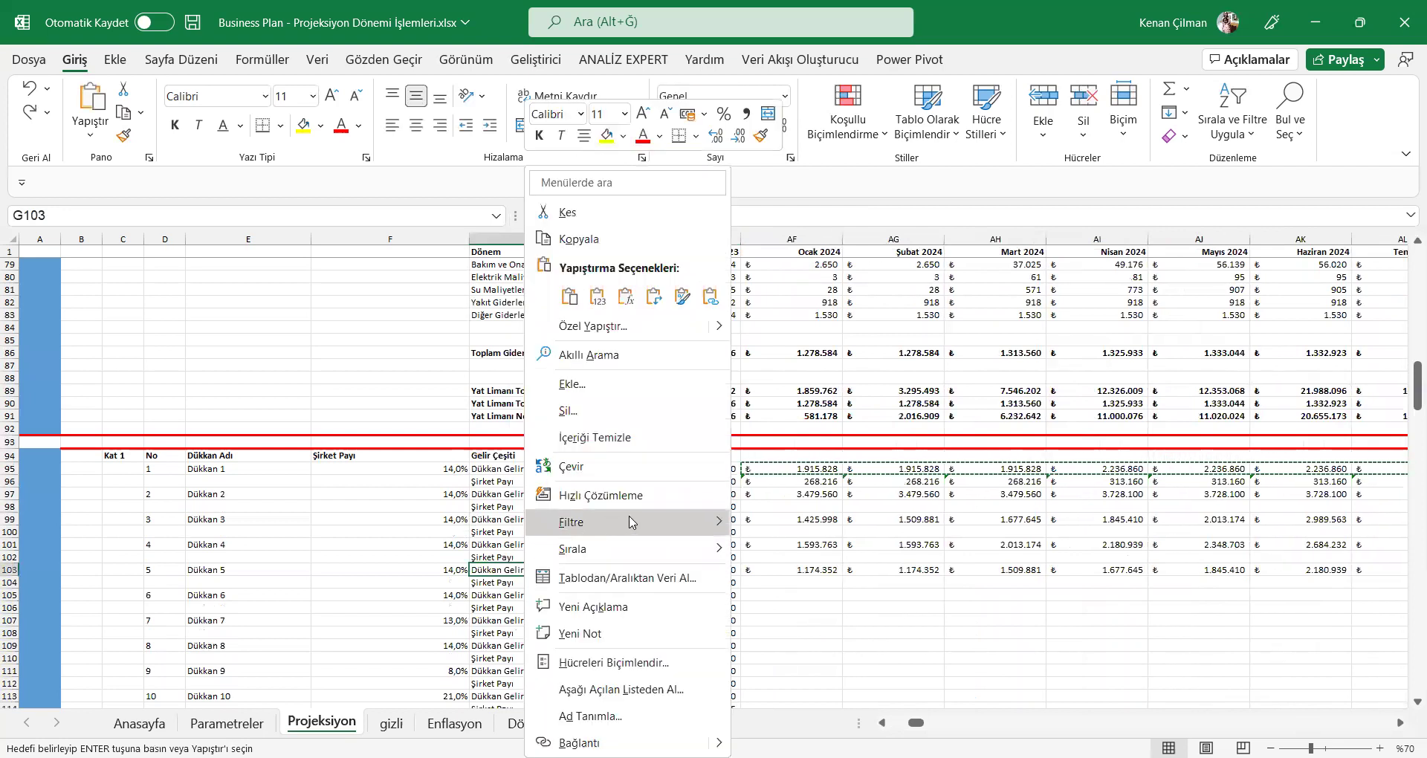
mouse_move(632, 522)
click(859, 584)
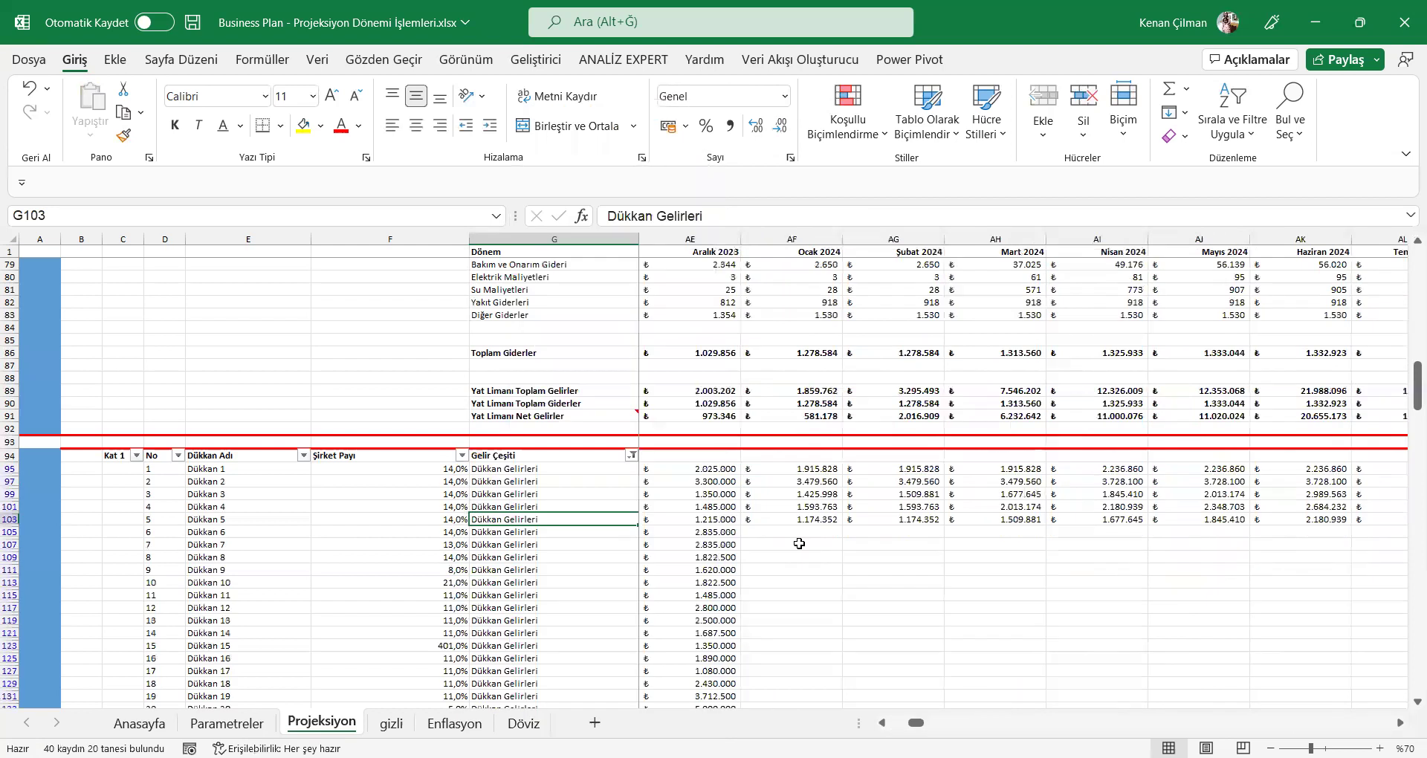
click(755, 520)
key(Down)
key(shift+Down)
key(shift+Down)
key(shift+Down)
key(shift+Down)
key(shift+Down)
key(shift+Down)
key(shift+Down)
key(shift+Down)
key(shift+Down)
key(shift+Down)
key(shift+Down)
key(shift+Down)
key(shift+Down)
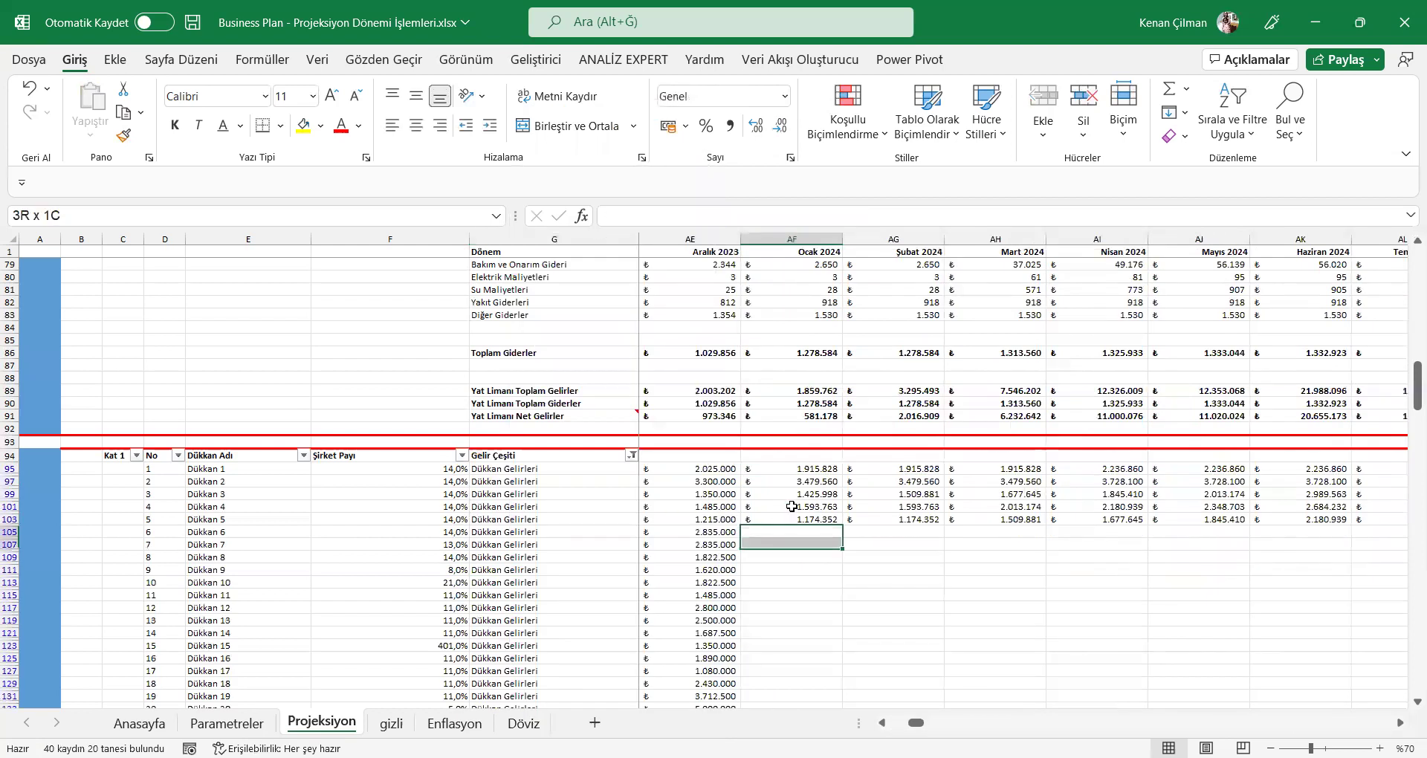
key(shift+Down)
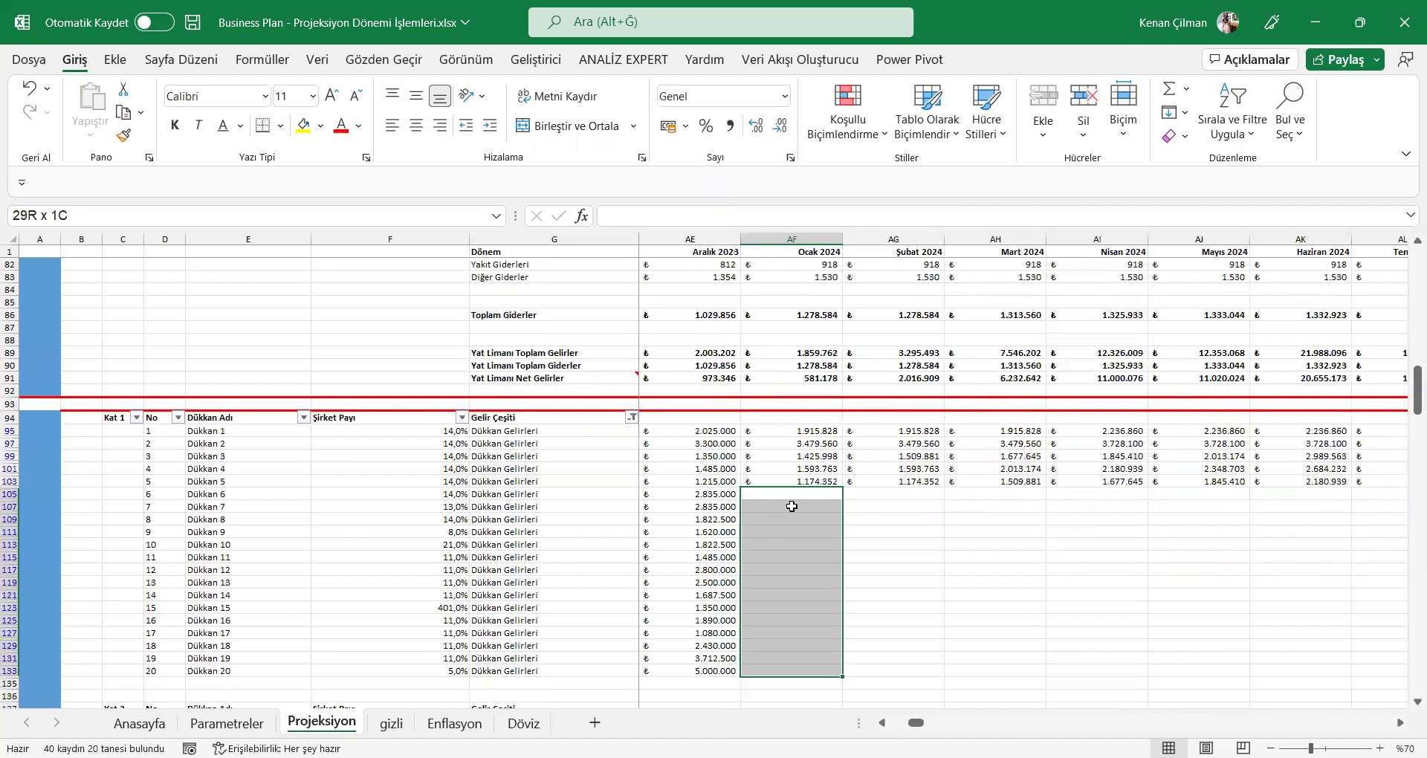
Step: Copy the Dükkan 1 Dükkan Gelirleri formulas from AF95 through Aralık 2065 into the filtered revenue rows of Dükkan 6 to Dükkan 20 (AF105:AF133)
key(Up)
key(Up)
key(Up)
key(Down)
key(Up)
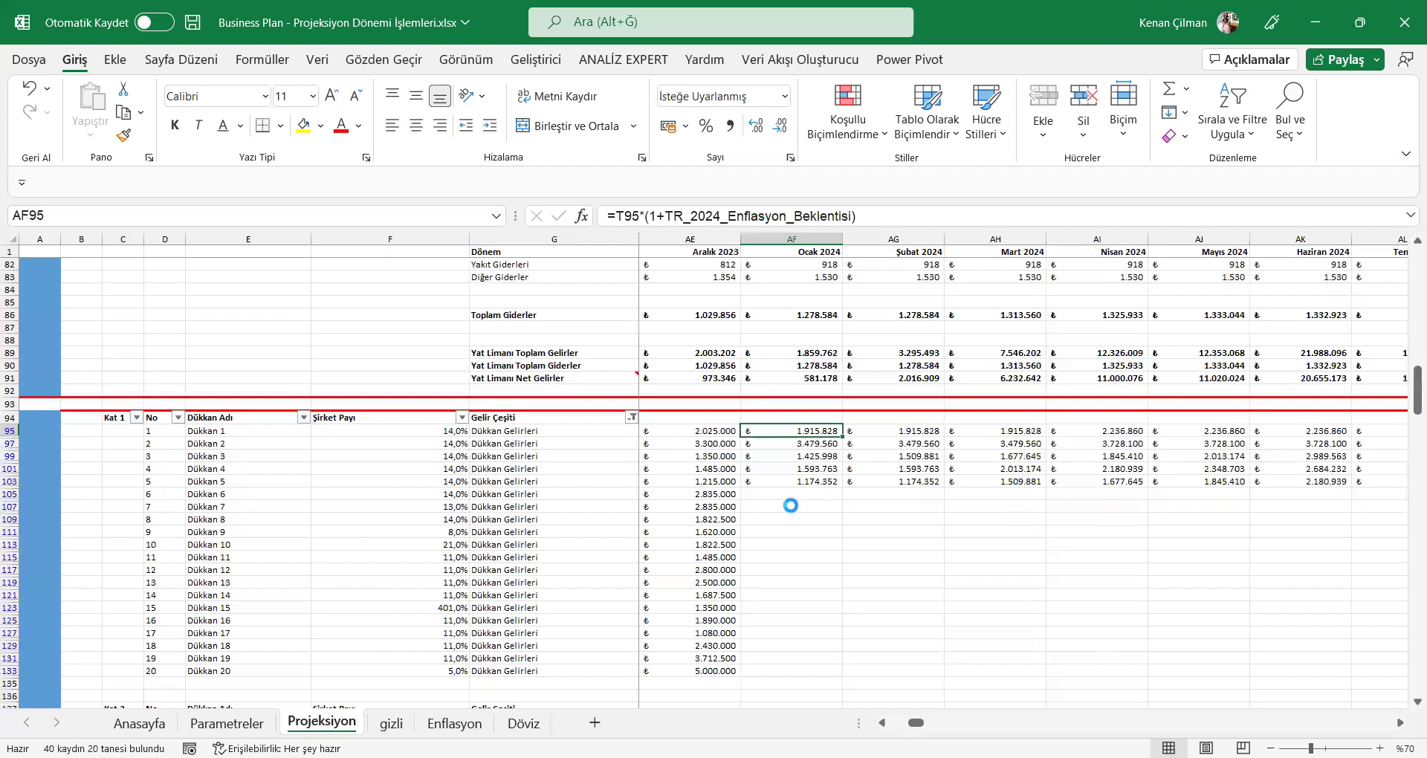
key(ctrl+shift+Right)
key(ctrl+c)
key(Down)
key(Down)
key(Down)
key(Down)
key(Down)
key(shift+Down)
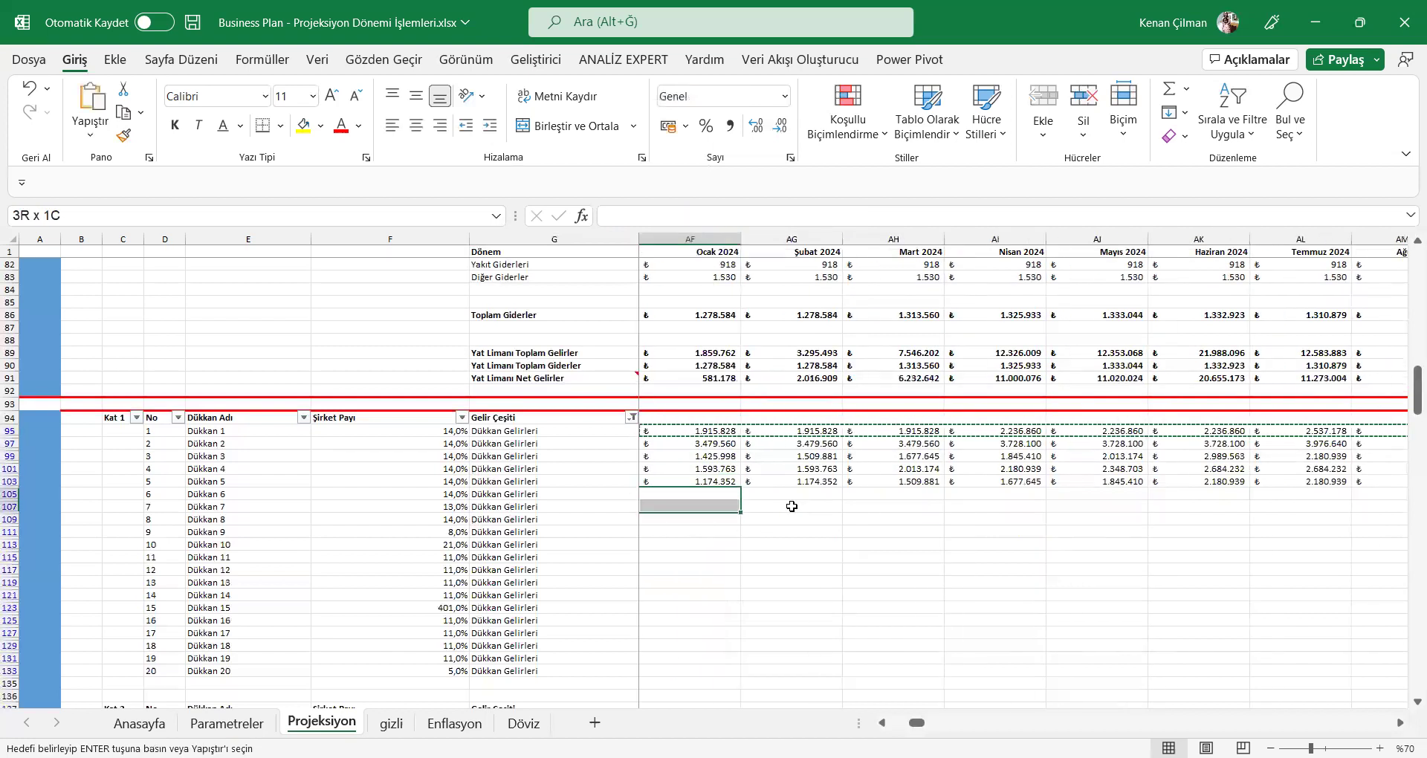
key(shift+Down)
key(shift+Down)
key(shift+Down)
key(shift+Down)
key(shift+Down)
key(shift+Down)
key(shift+Down)
key(shift+Down)
key(shift+Down)
key(shift+Down)
key(shift+Down)
key(shift+Down)
key(shift+Down)
key(ctrl+v)
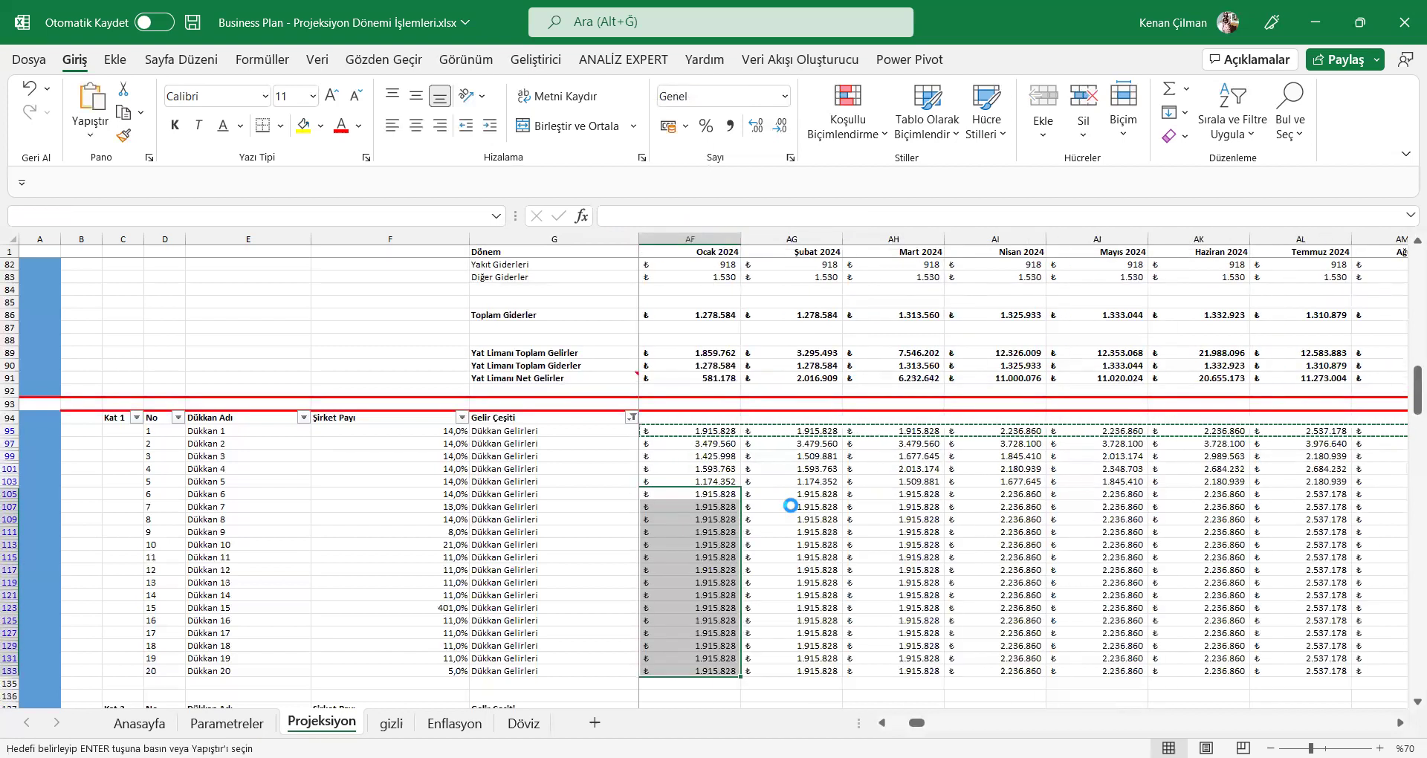
Step: Remove the filter from the Kat 1 shop table to show the Şirket Payı rows again
click(389, 519)
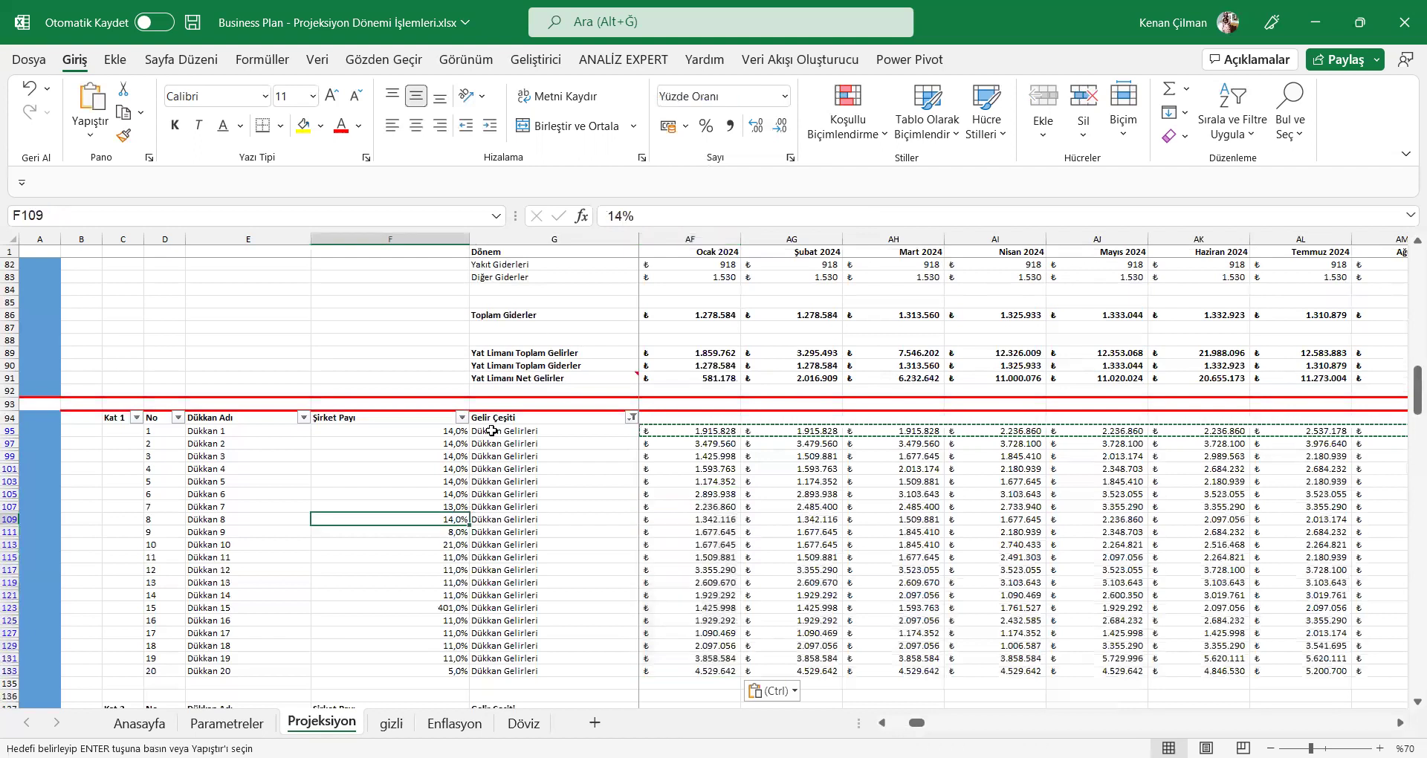
click(318, 60)
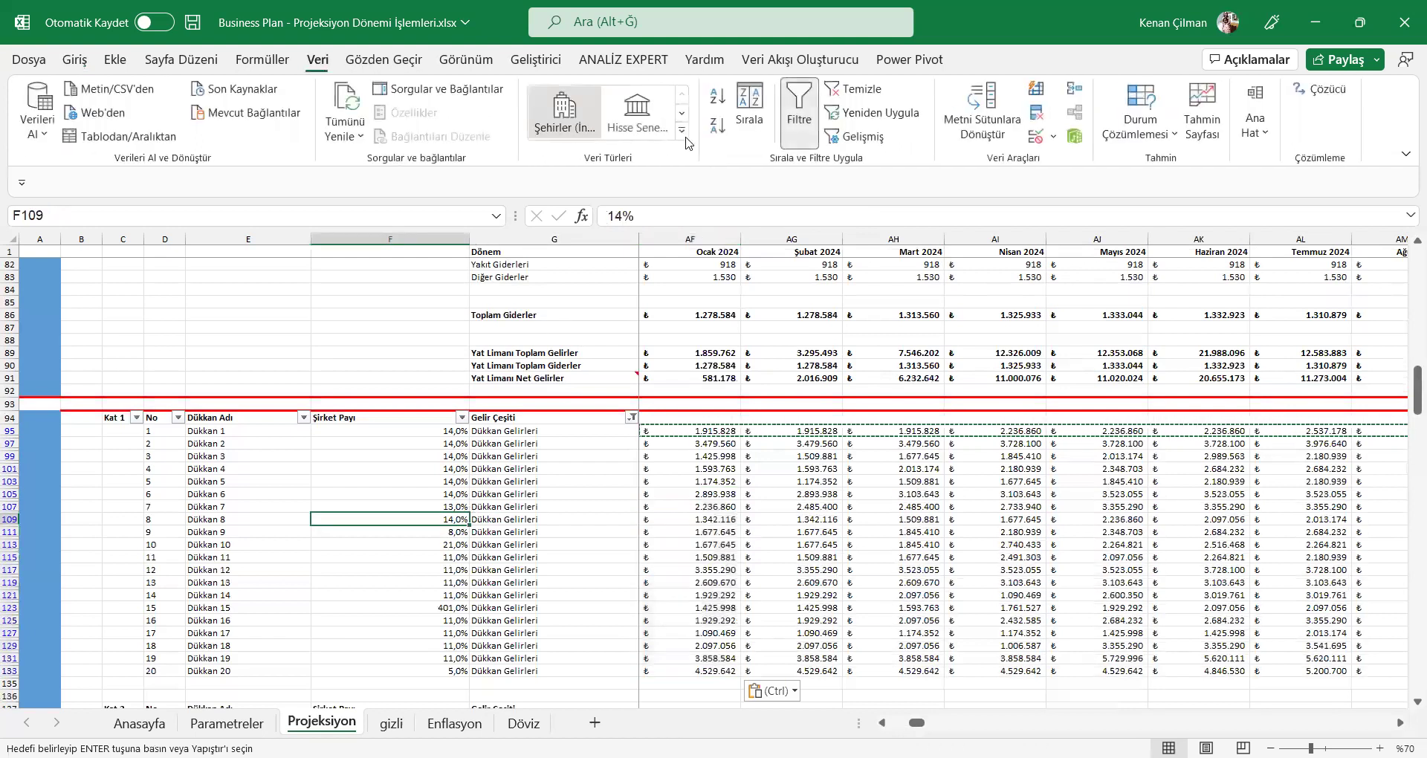
click(816, 111)
click(758, 490)
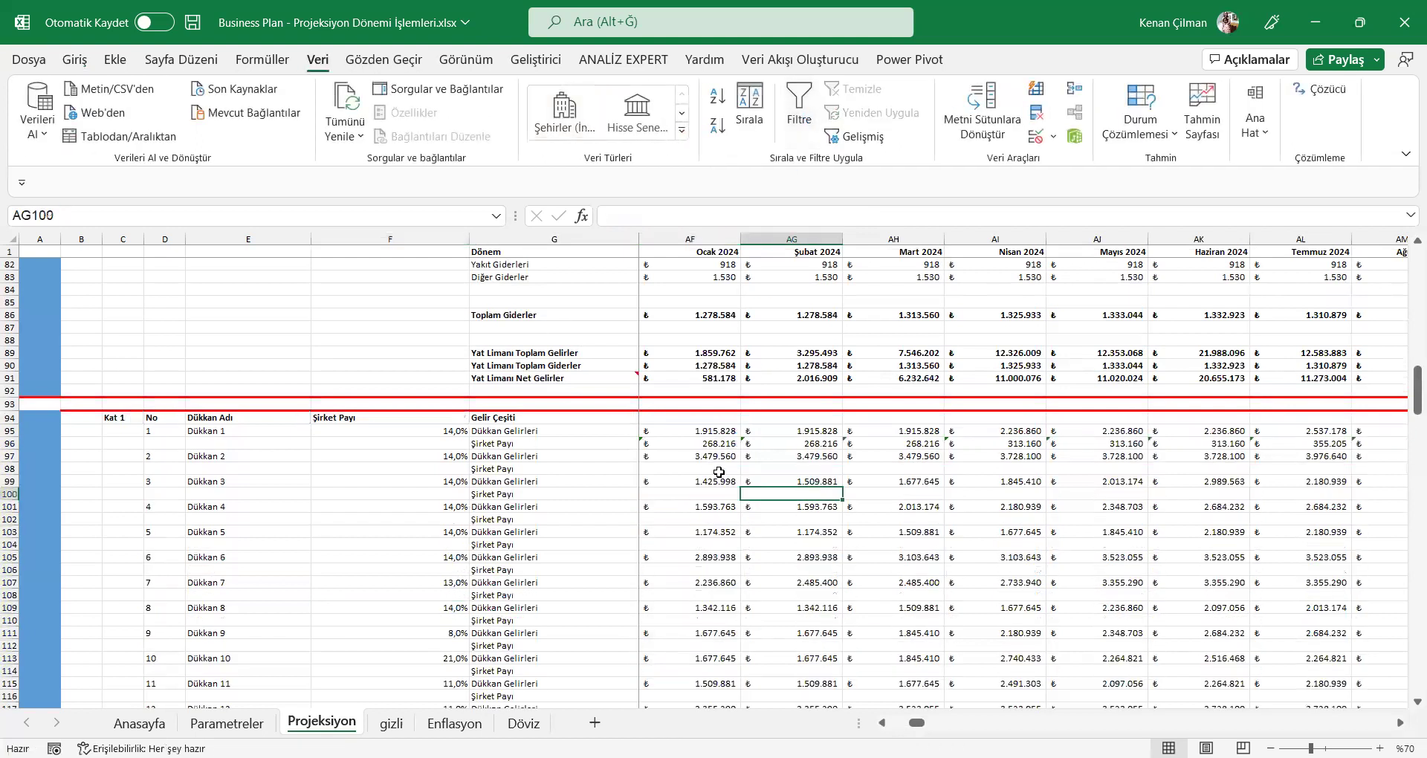
Step: Examine the remaining Kat 1 rows and the Kat 2 Dükkan 1 Dükkan Gelirleri entry for Aralık 2023 (AE138)
click(698, 469)
scroll(695, 483, down, 7)
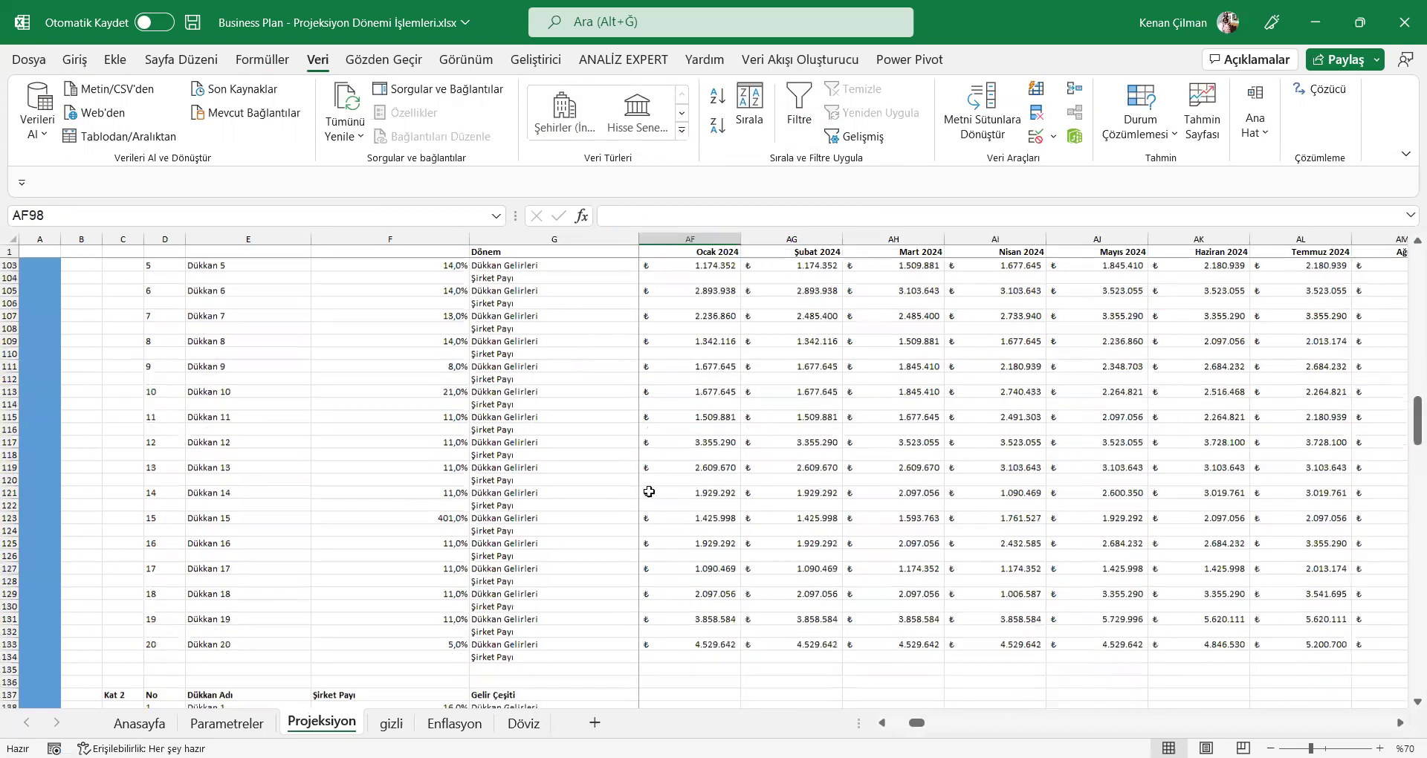
scroll(649, 491, down, 5)
click(580, 530)
click(685, 530)
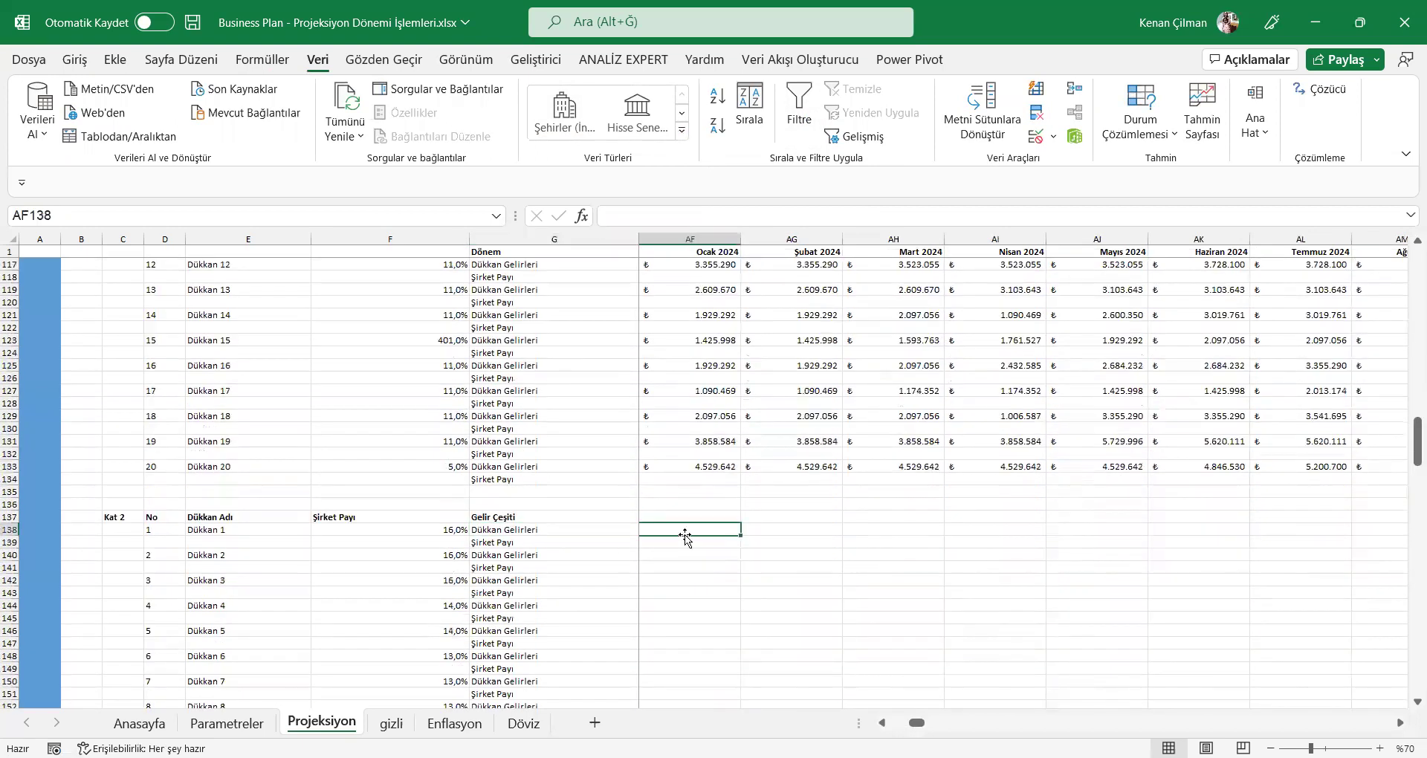
key(Left)
key(F2)
key(Escape)
key(Left)
key(Right)
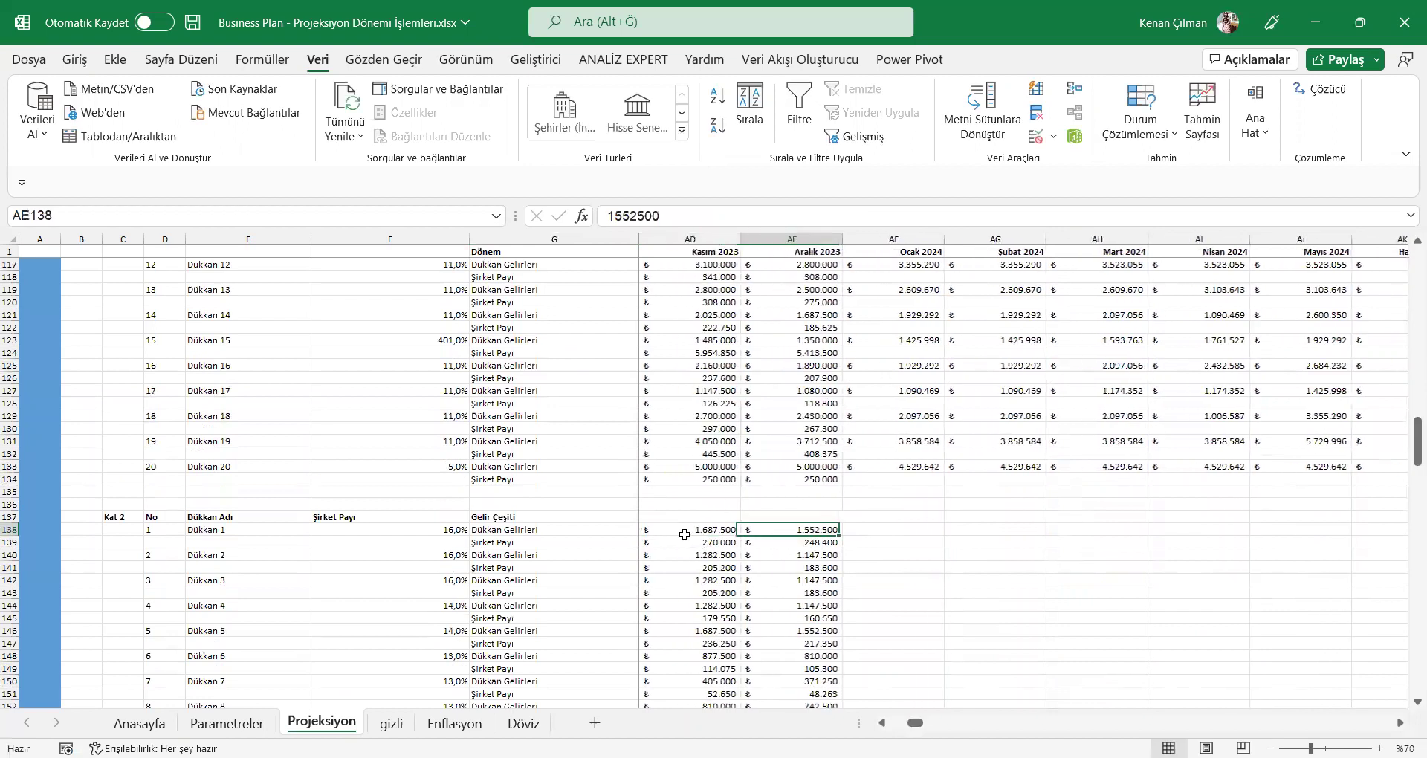
Step: Delete the stray Şirket Payı row (row 195) directly beneath the Kat 3 shop table header
scroll(276, 397, down, 16)
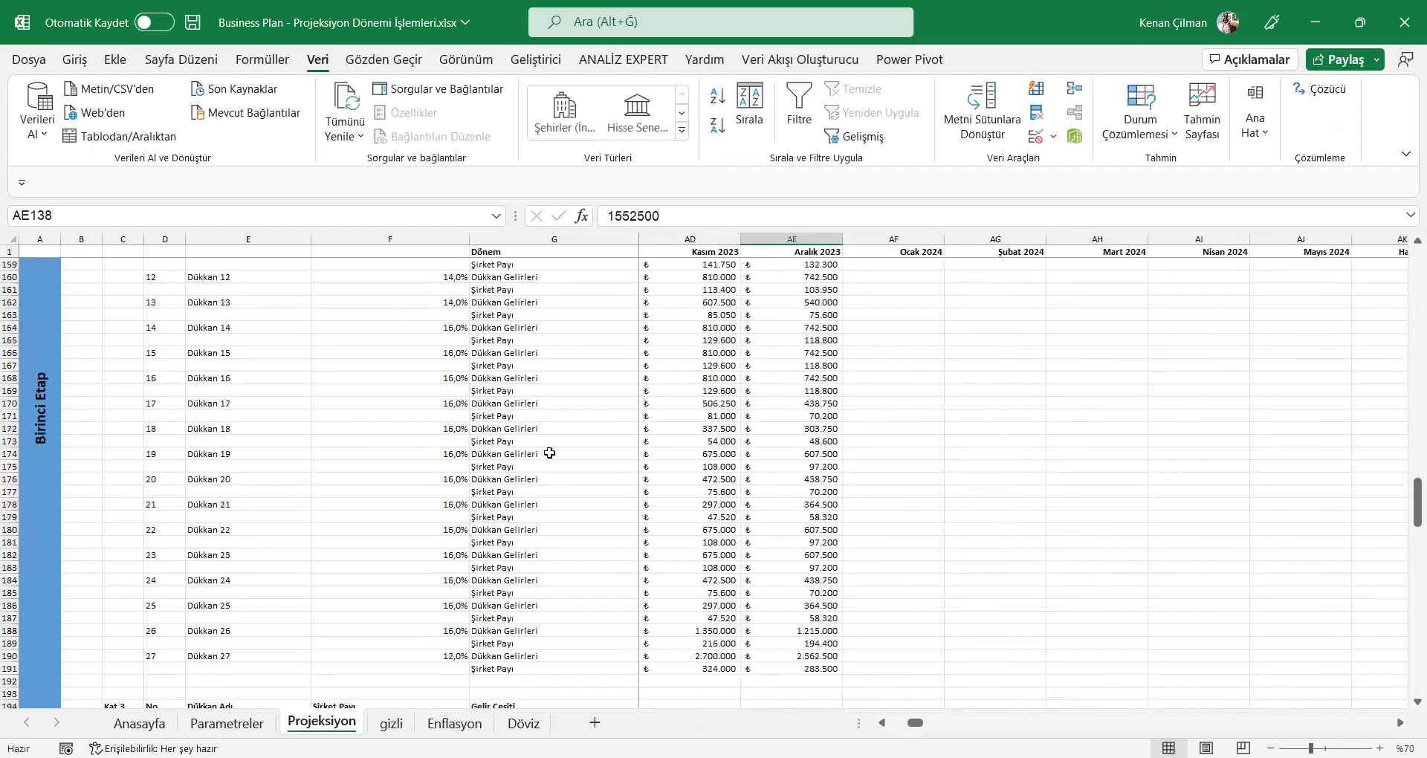
scroll(549, 452, down, 3)
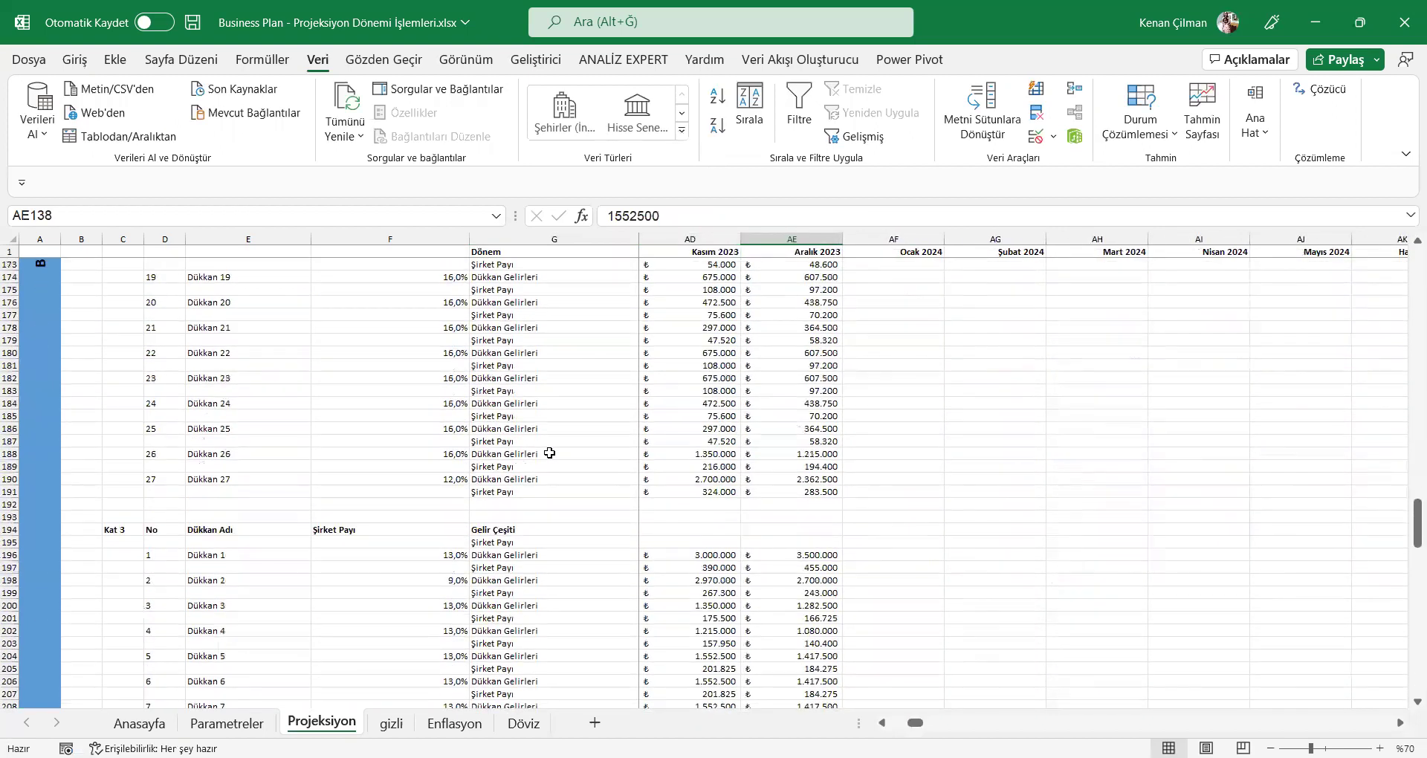
click(23, 542)
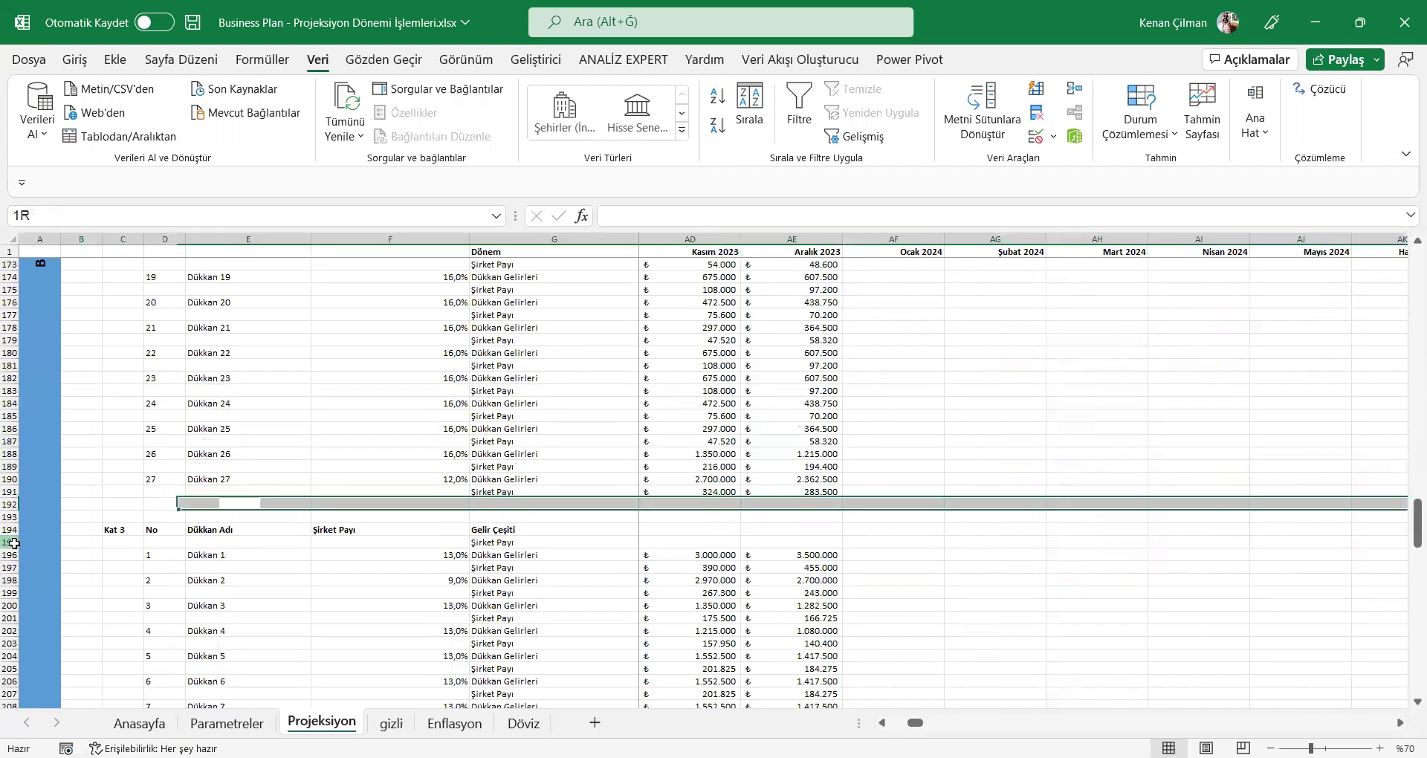
right_click(23, 542)
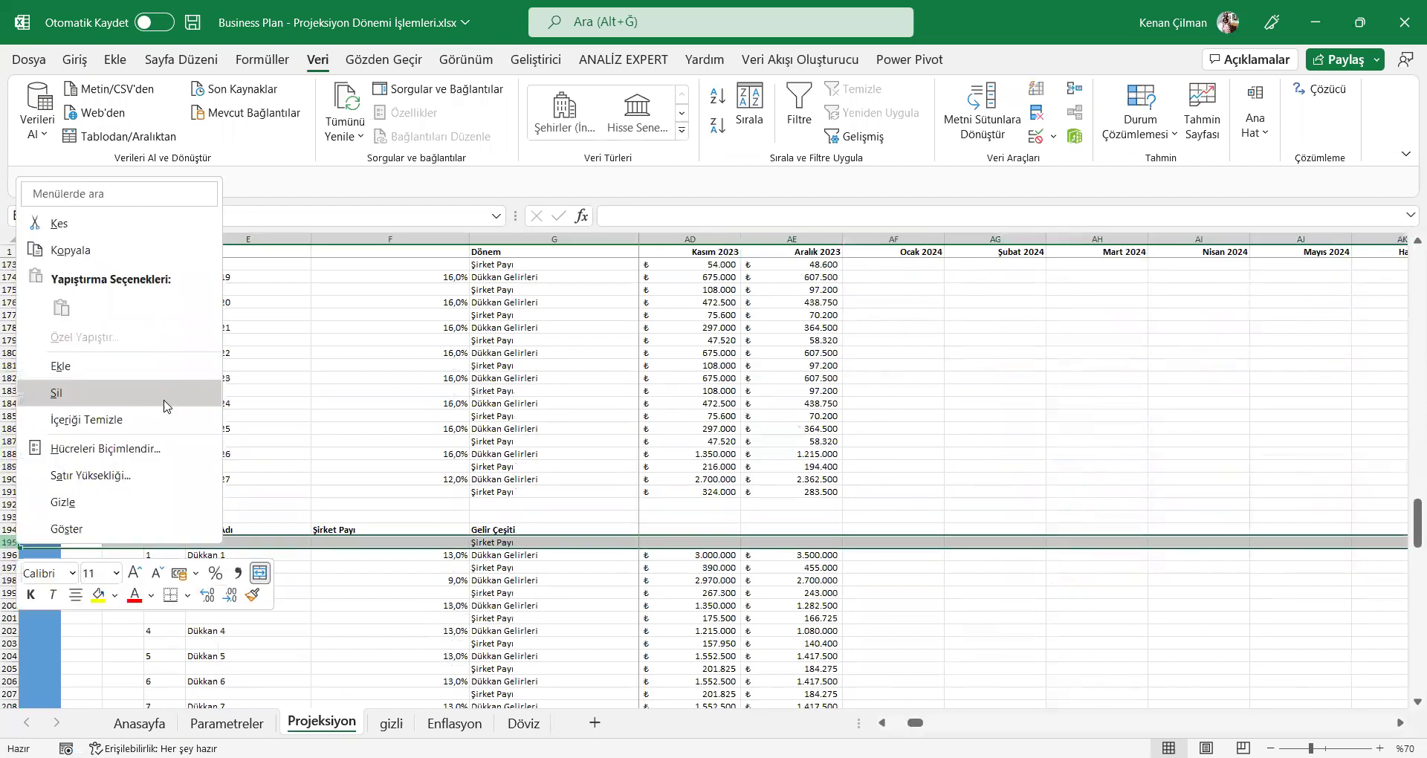
click(127, 393)
click(724, 434)
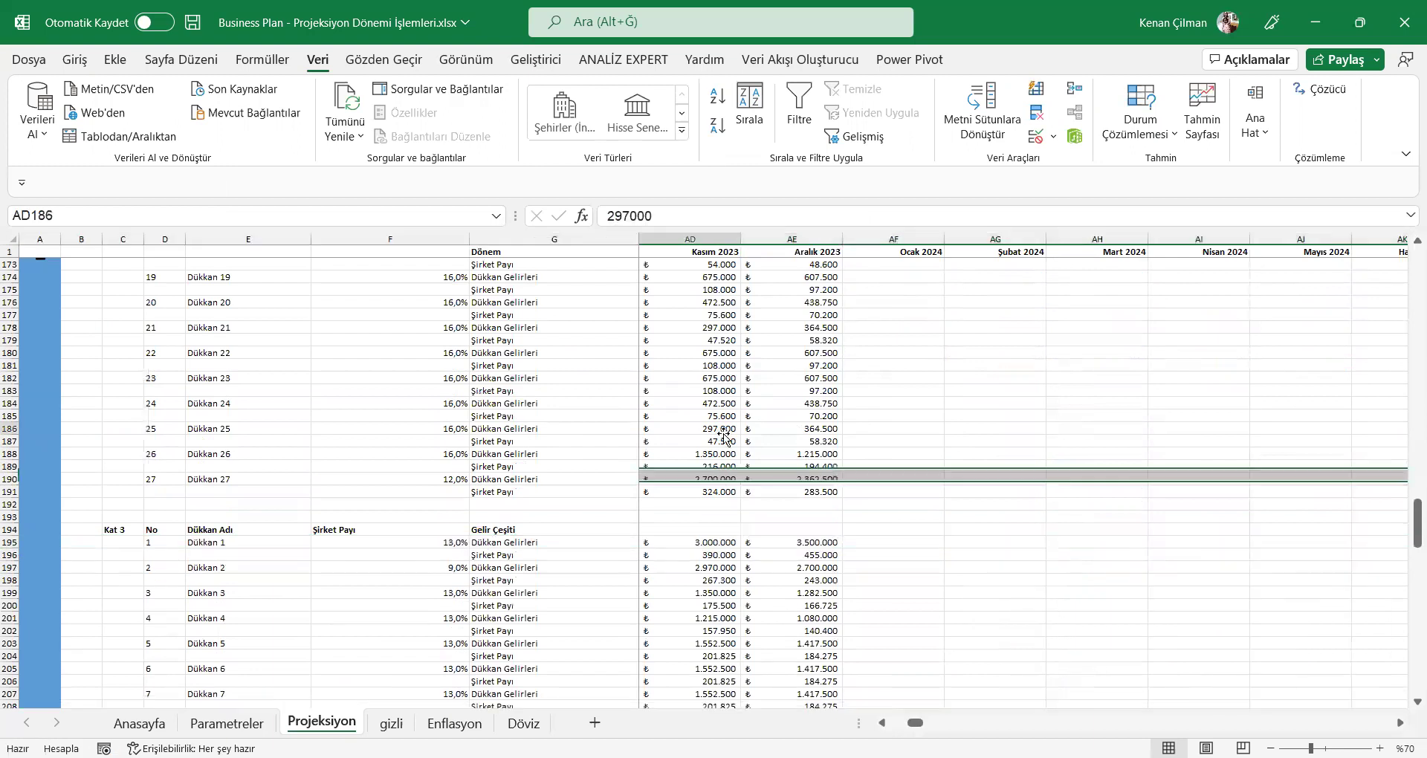
Step: Filter the Kat 2 shop table by the Gelir Çeşiti value Dükkan Gelirleri
scroll(725, 412, down, 9)
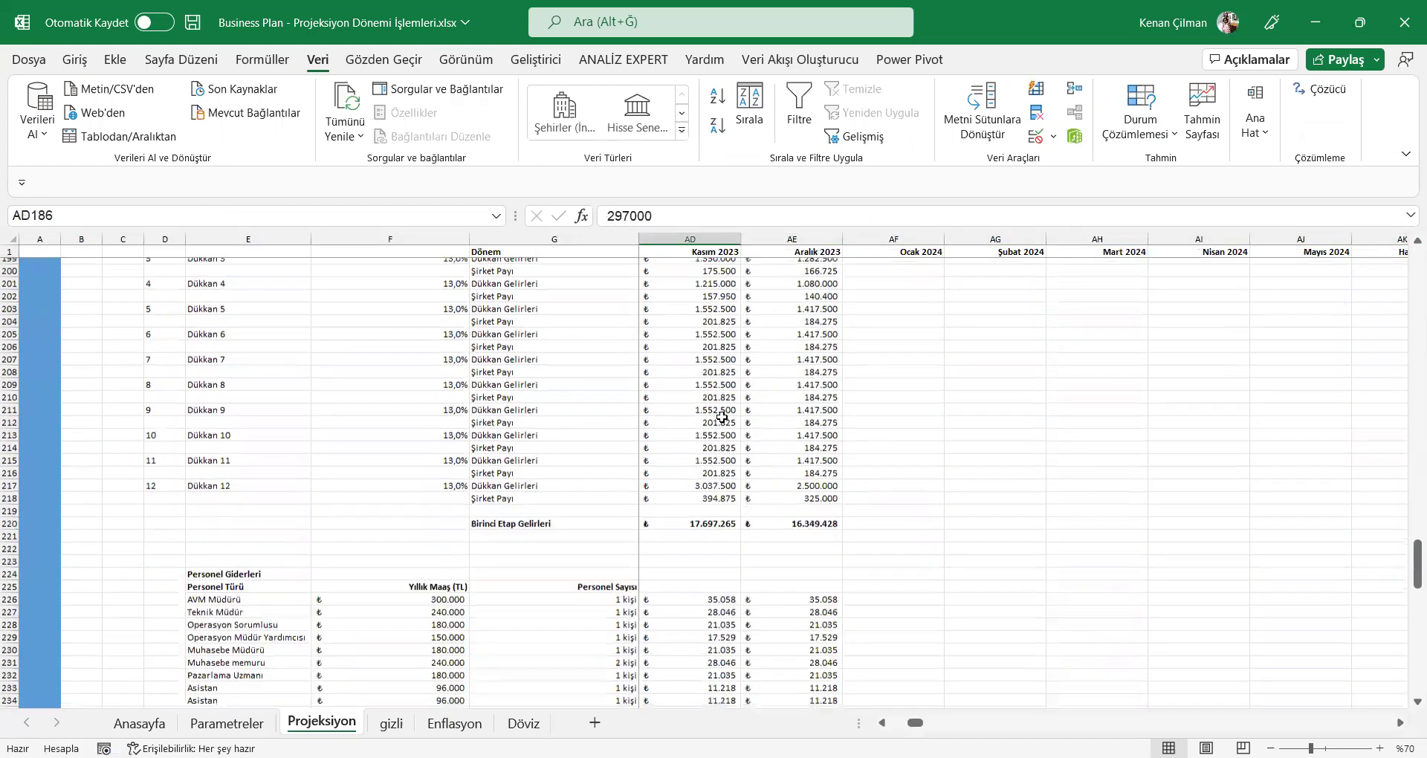
scroll(855, 476, up, 16)
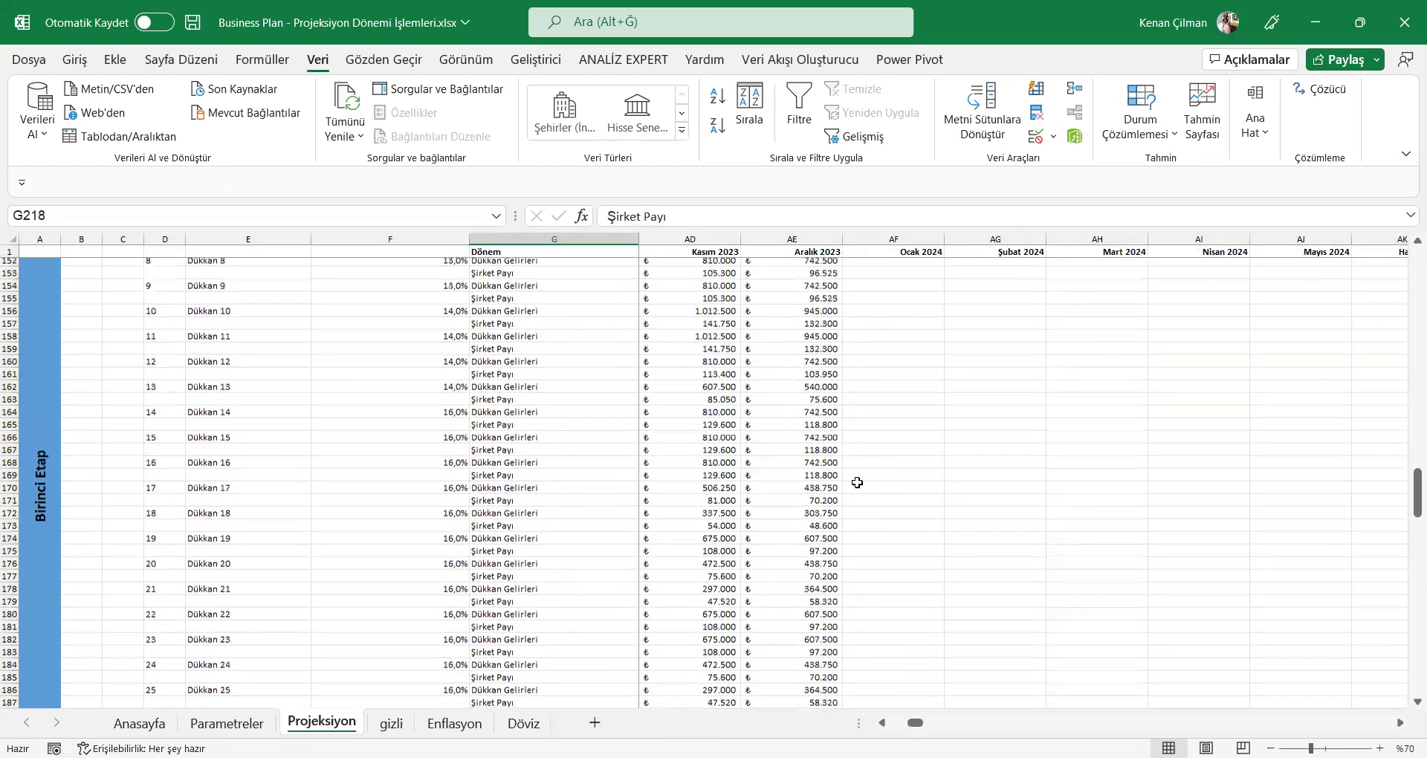
scroll(673, 528, up, 12)
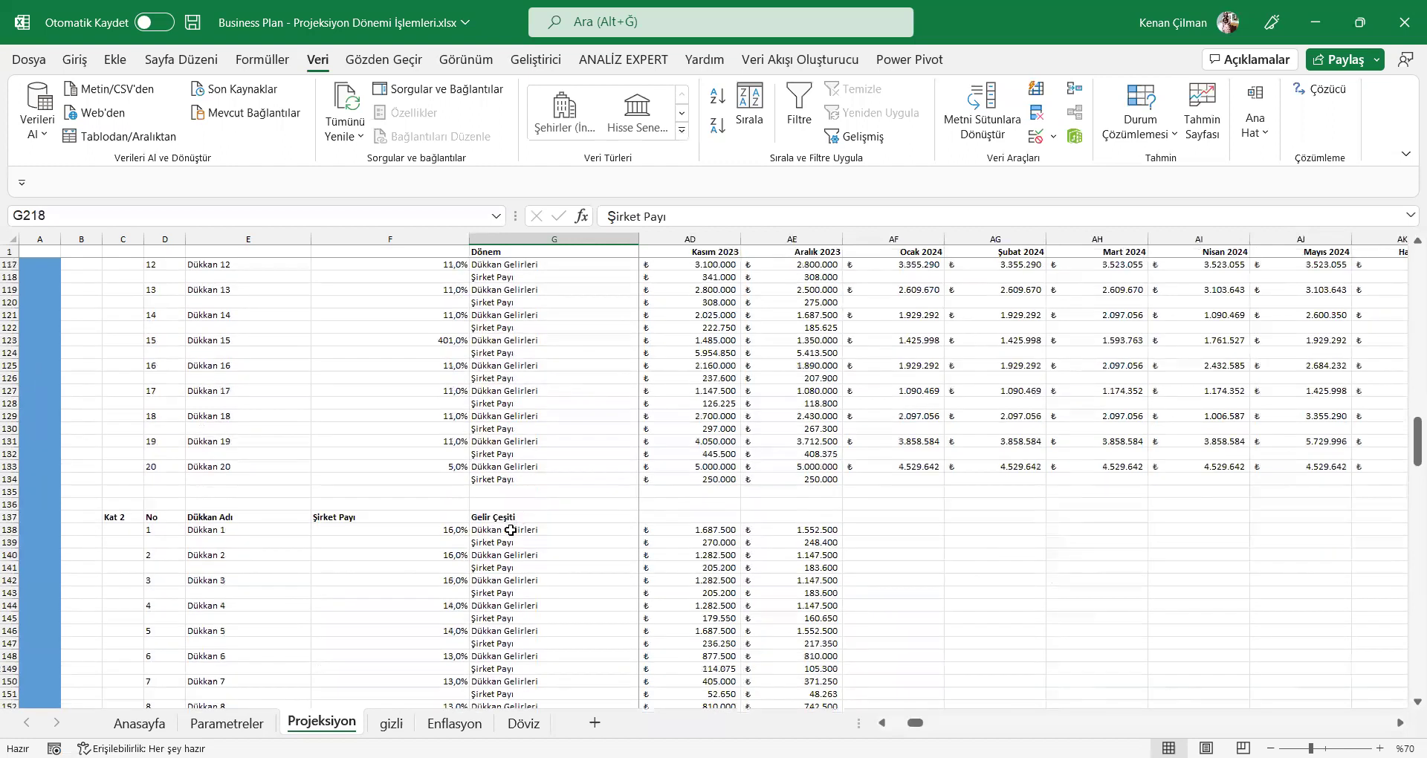
right_click(513, 529)
mouse_move(632, 525)
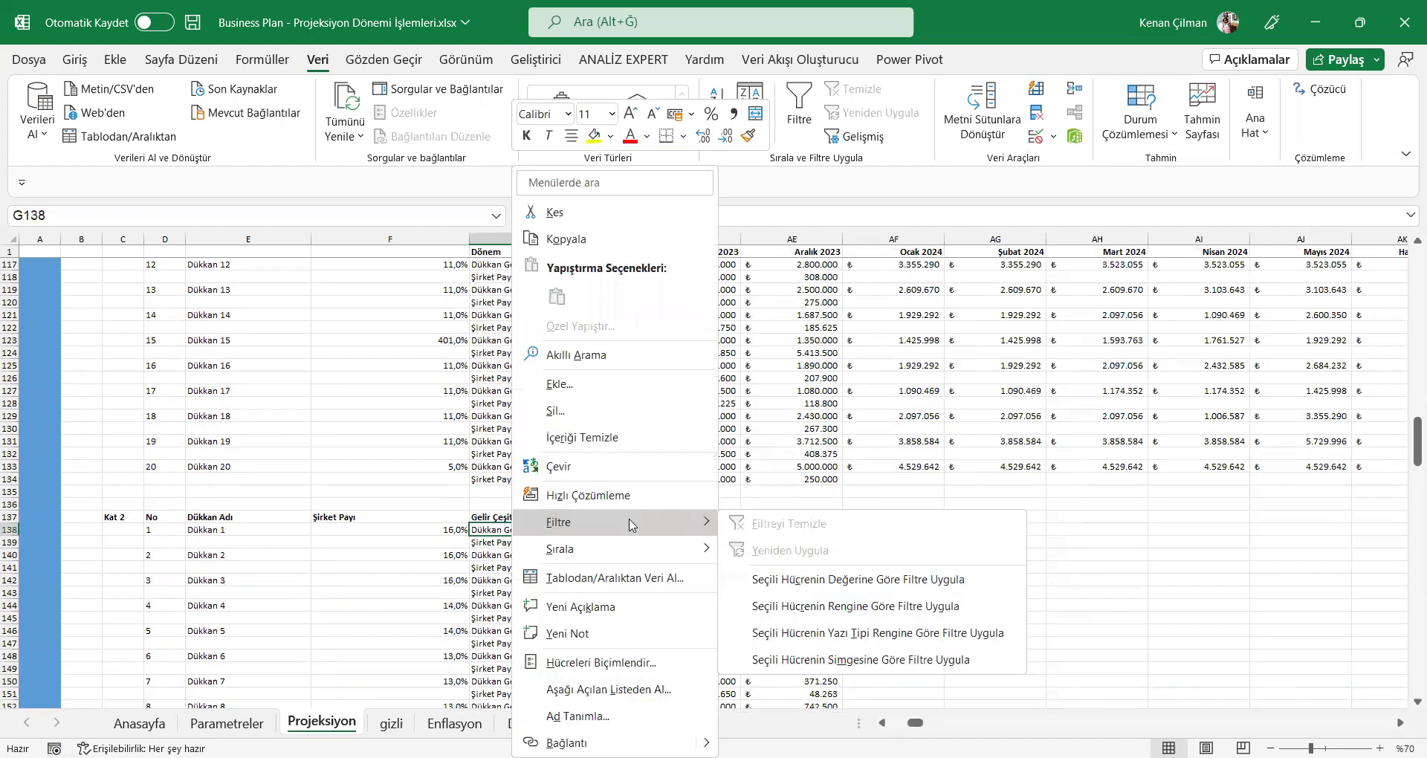
click(806, 578)
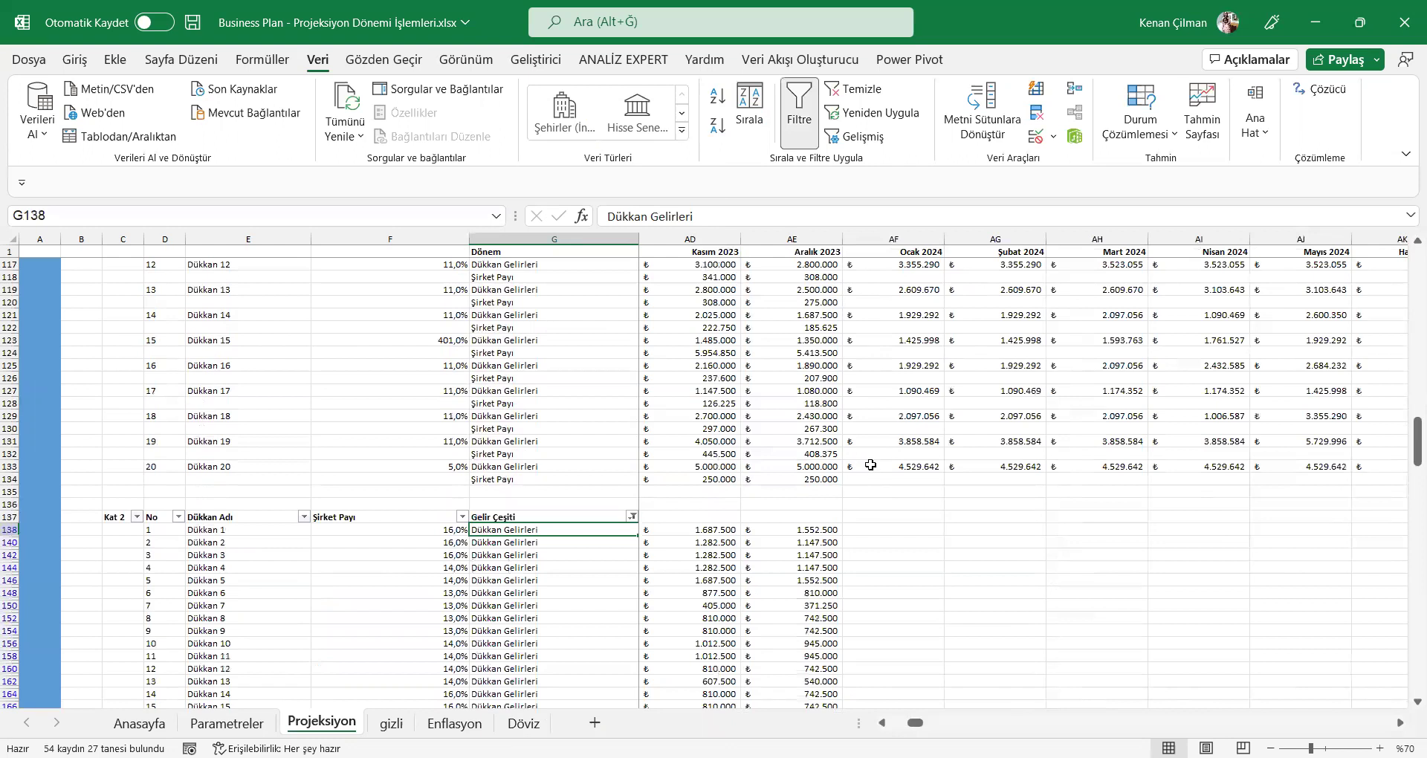
Step: Copy the Kat 1 Dükkan 20 revenue formulas from AF133 through Aralık 2065 into the filtered Kat 2 revenue rows of Dükkan 1 to Dükkan 27 (AF138:AF190)
click(899, 464)
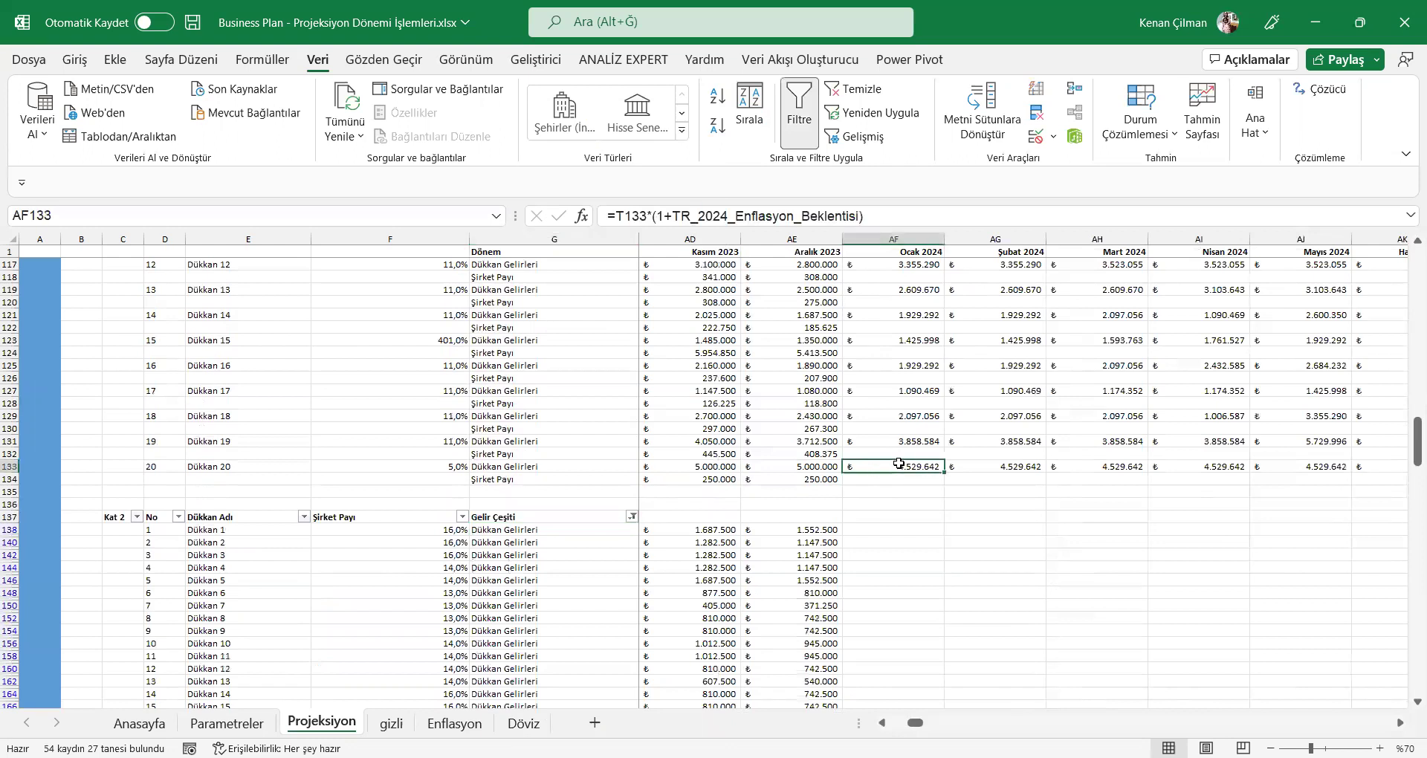
key(ctrl+shift+Right)
key(ctrl+c)
key(Down)
key(Down)
key(Down)
key(Down)
key(Down)
key(shift+Down)
key(shift+Down)
key(shift+Down)
key(shift+Down)
key(shift+Down)
key(shift+Down)
key(shift+Down)
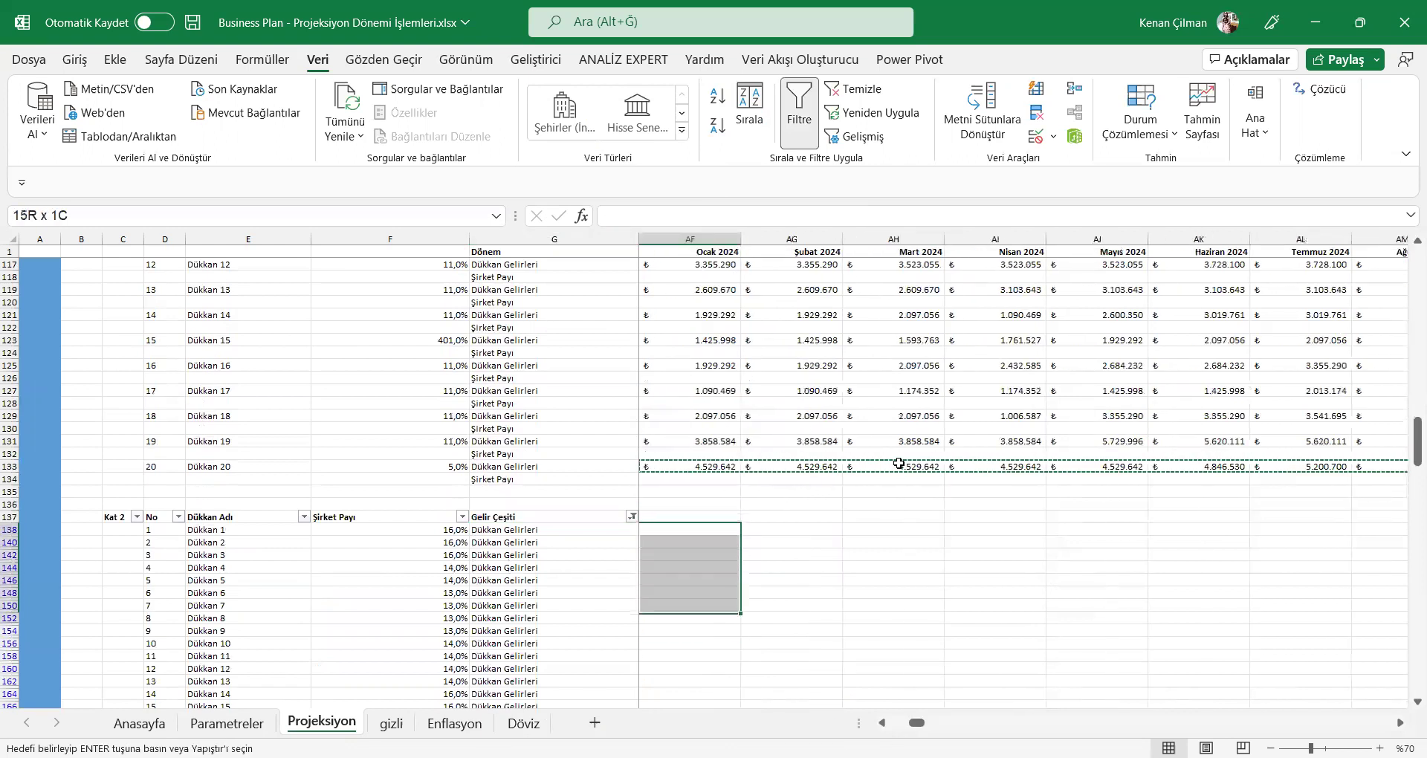
key(shift+Down)
key(shift+Down)
key(shift+Down)
key(shift+Down)
key(shift+Down)
key(shift+Down)
key(shift+Down)
key(shift+Down)
key(shift+Down)
key(shift+Down)
key(shift+Down)
key(shift+Down)
key(shift+Down)
key(shift+Down)
key(shift+Down)
key(shift+Down)
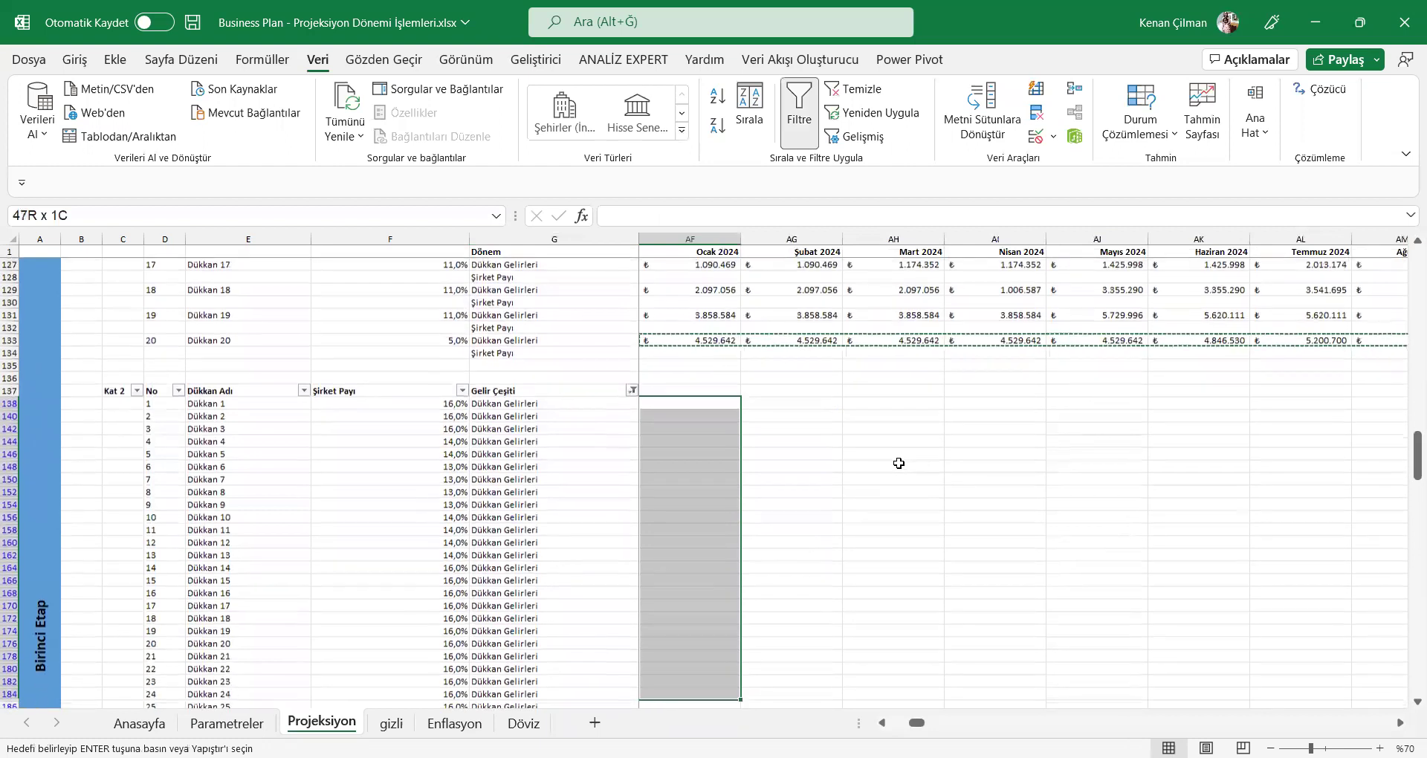
key(ctrl+v)
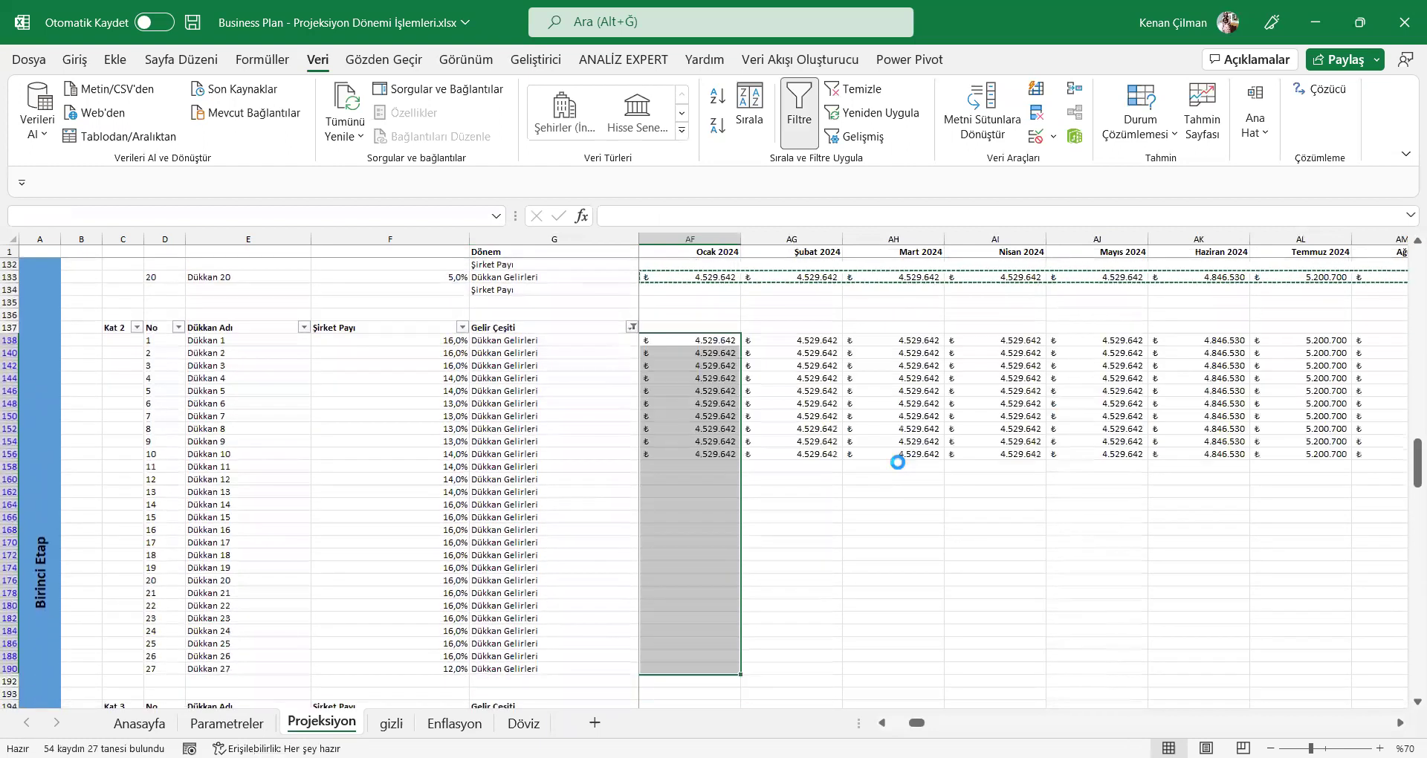
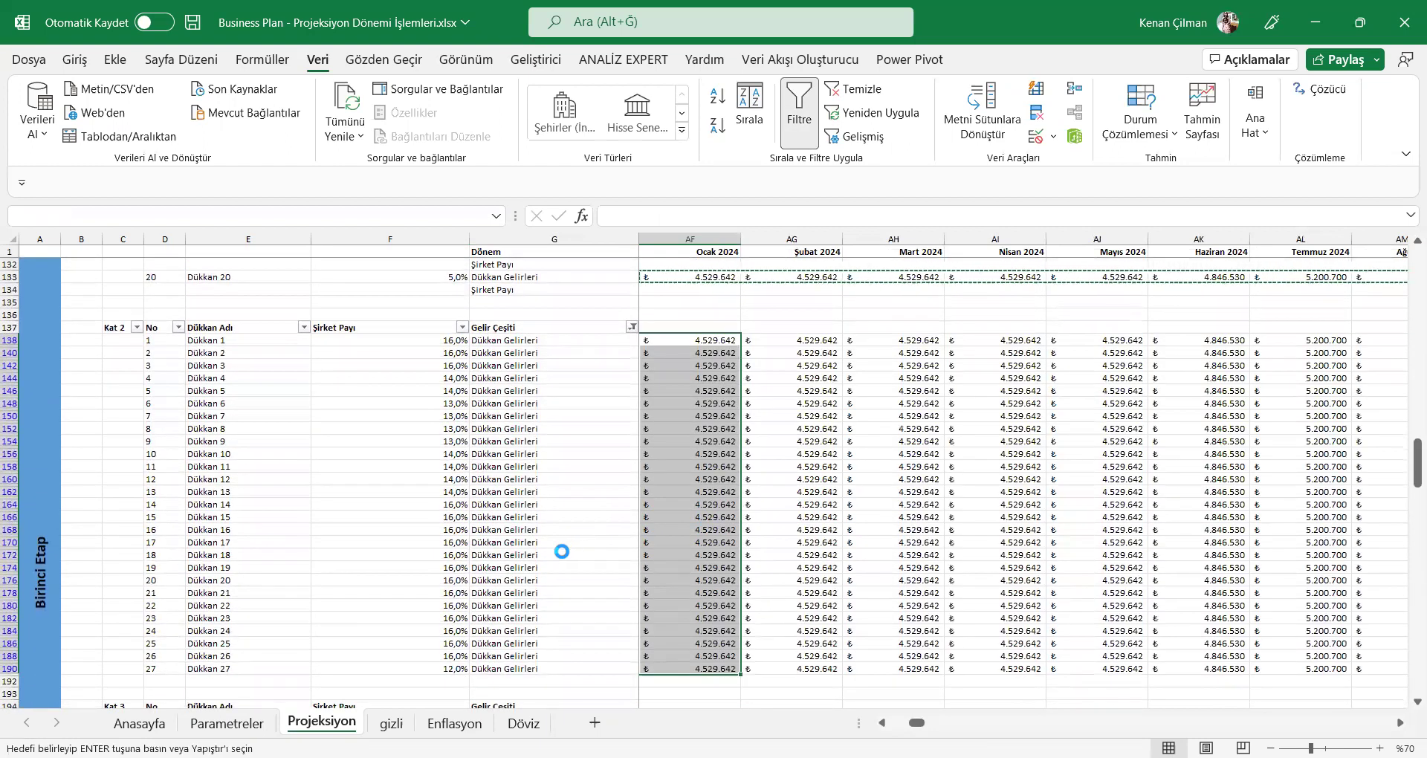
Step: Check the pasted Kat 2 shop revenues beside Aralık 2023 and remove the filter from the Kat 2 table
key(ctrl+z)
click(681, 556)
key(Left)
key(Left)
key(Right)
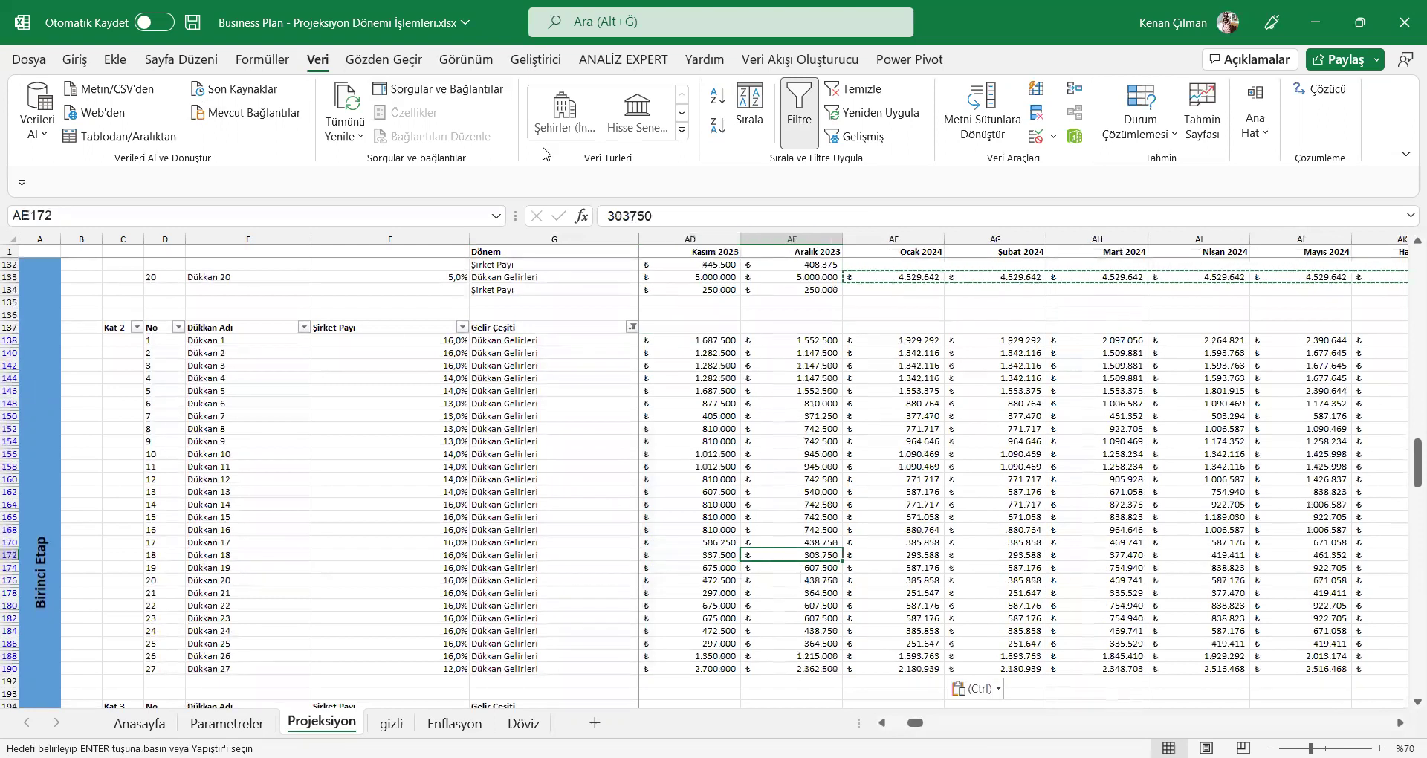
click(800, 119)
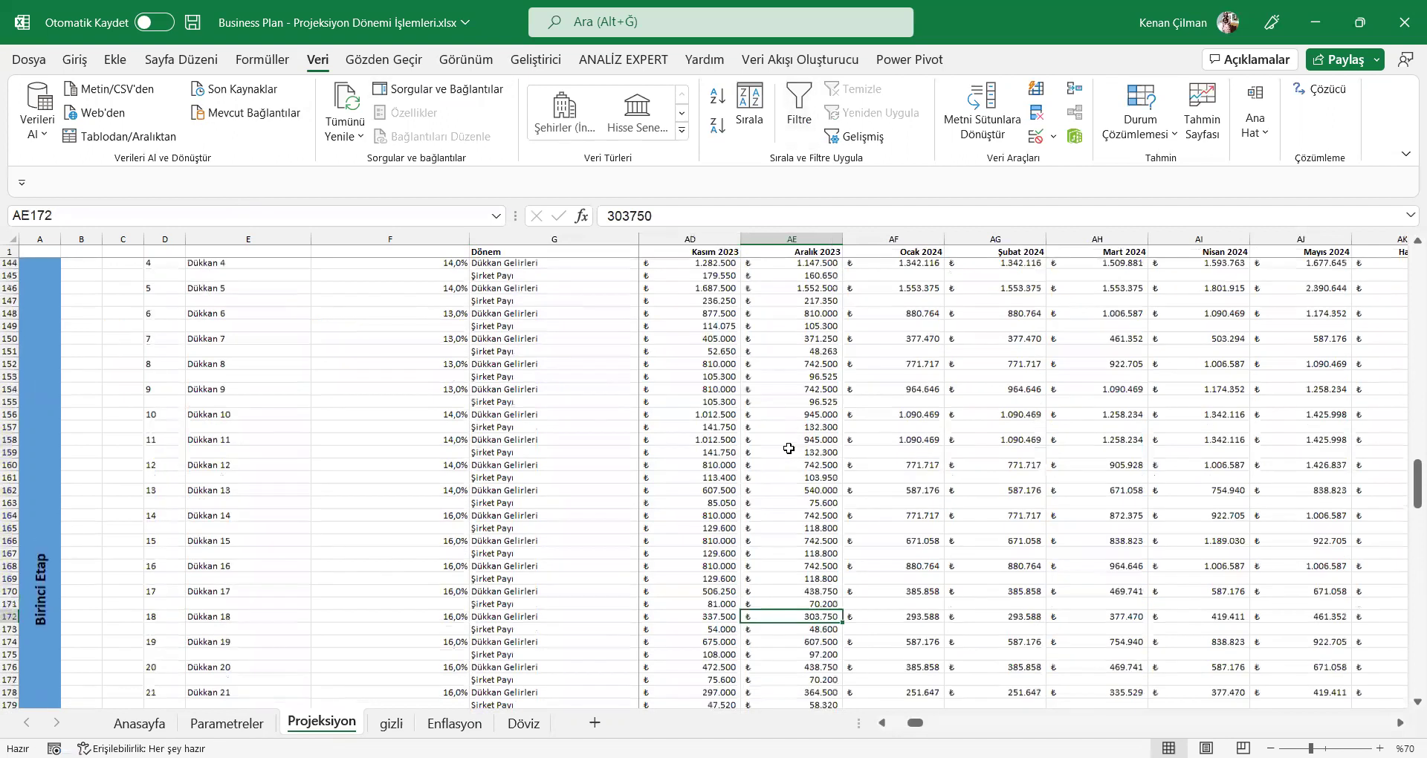
Step: Filter the Kat 3 shop table by the Gelir Çeşiti value Dükkan Gelirleri
scroll(789, 448, down, 12)
click(519, 442)
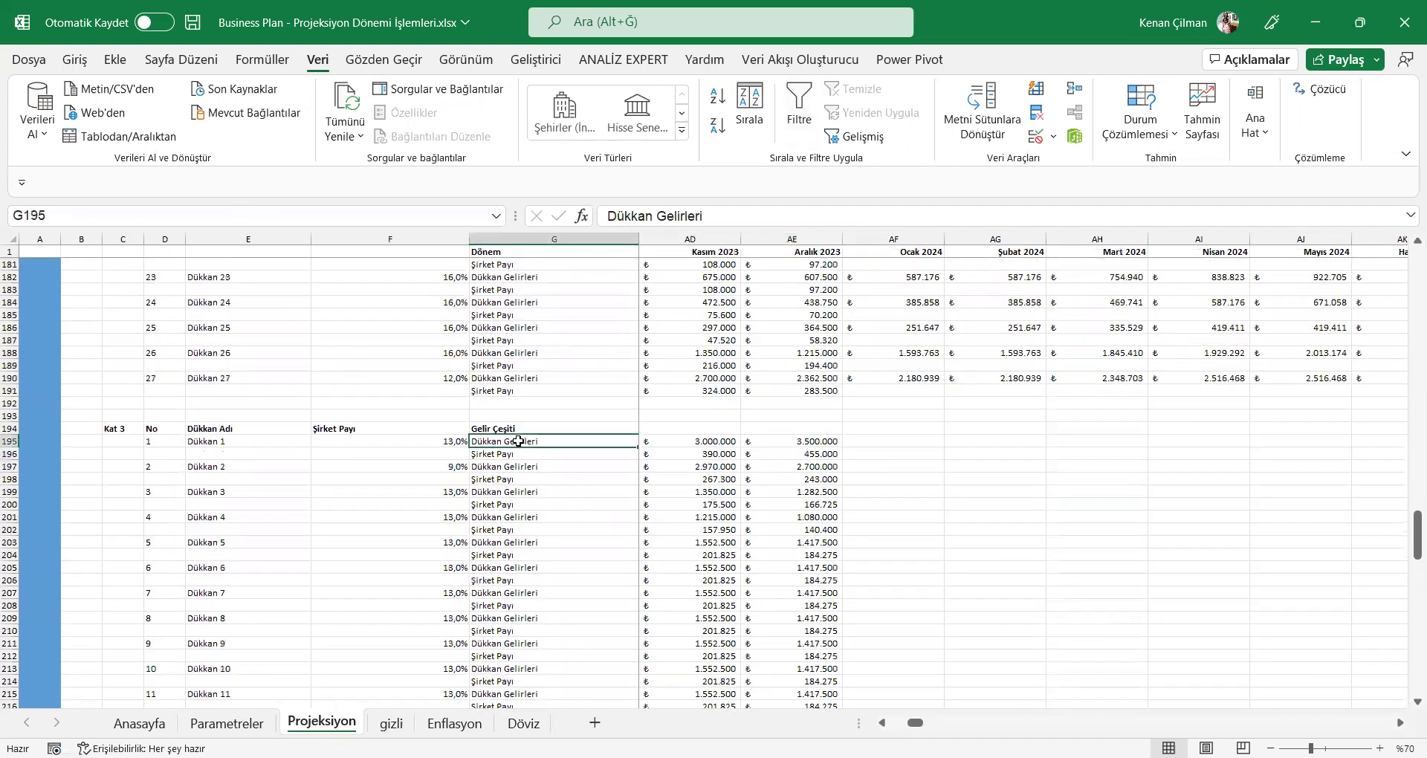
right_click(518, 442)
mouse_move(670, 531)
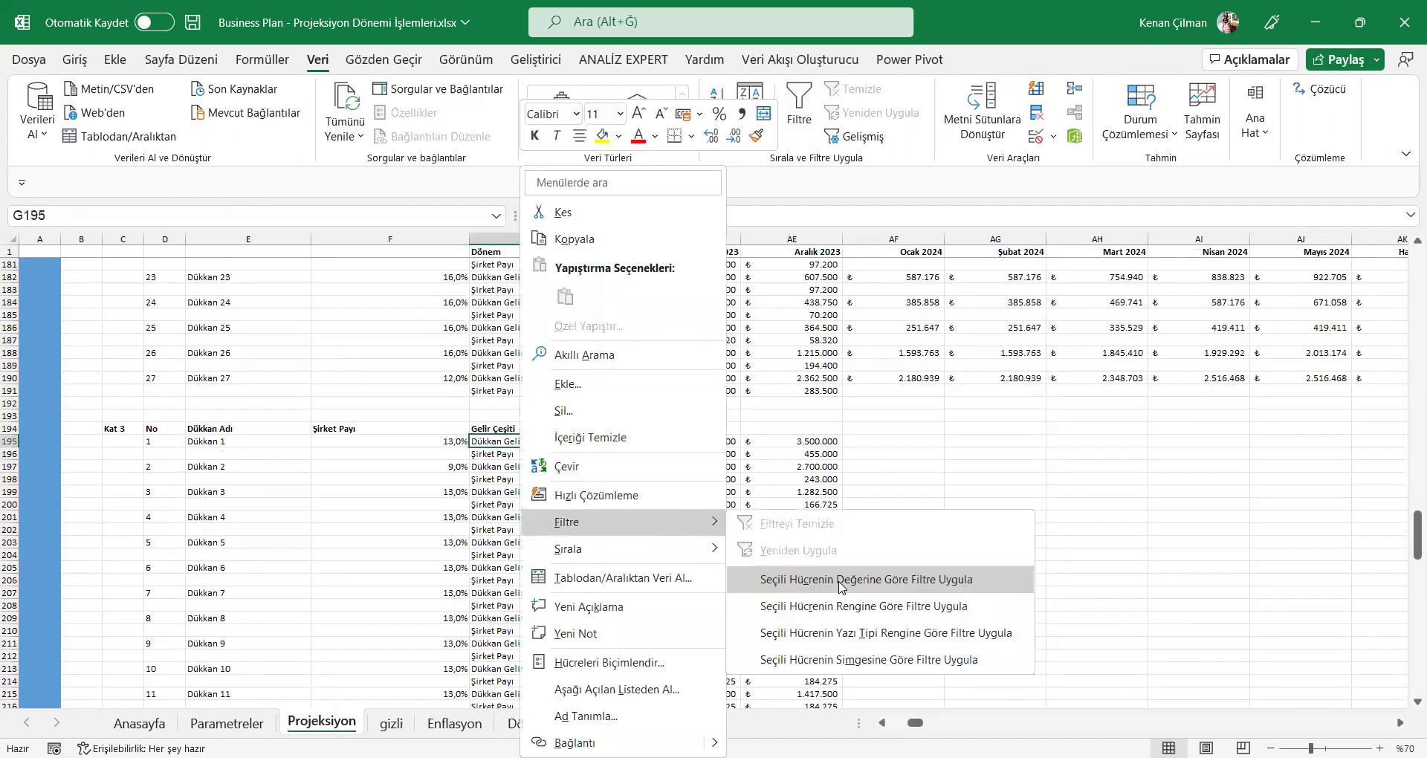
click(847, 579)
Step: Copy the Kat 2 Dükkan 27 revenue formulas from AF190 through Aralık 2065 into the filtered Kat 3 rows of Dükkan 1 to Dükkan 12 (AF195:AF217)
click(870, 378)
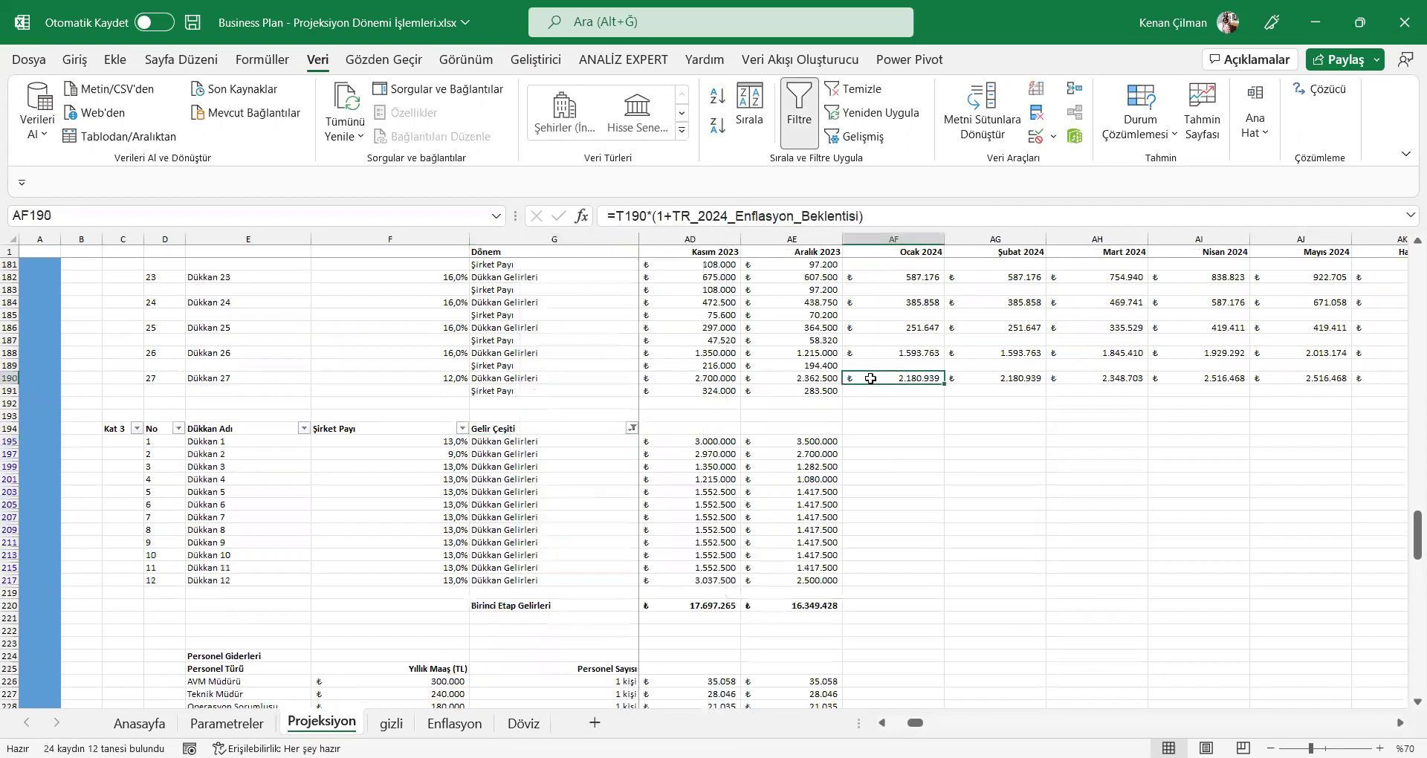
key(ctrl+shift+Right)
key(ctrl+c)
key(Down)
key(Down)
key(Down)
key(Down)
key(Down)
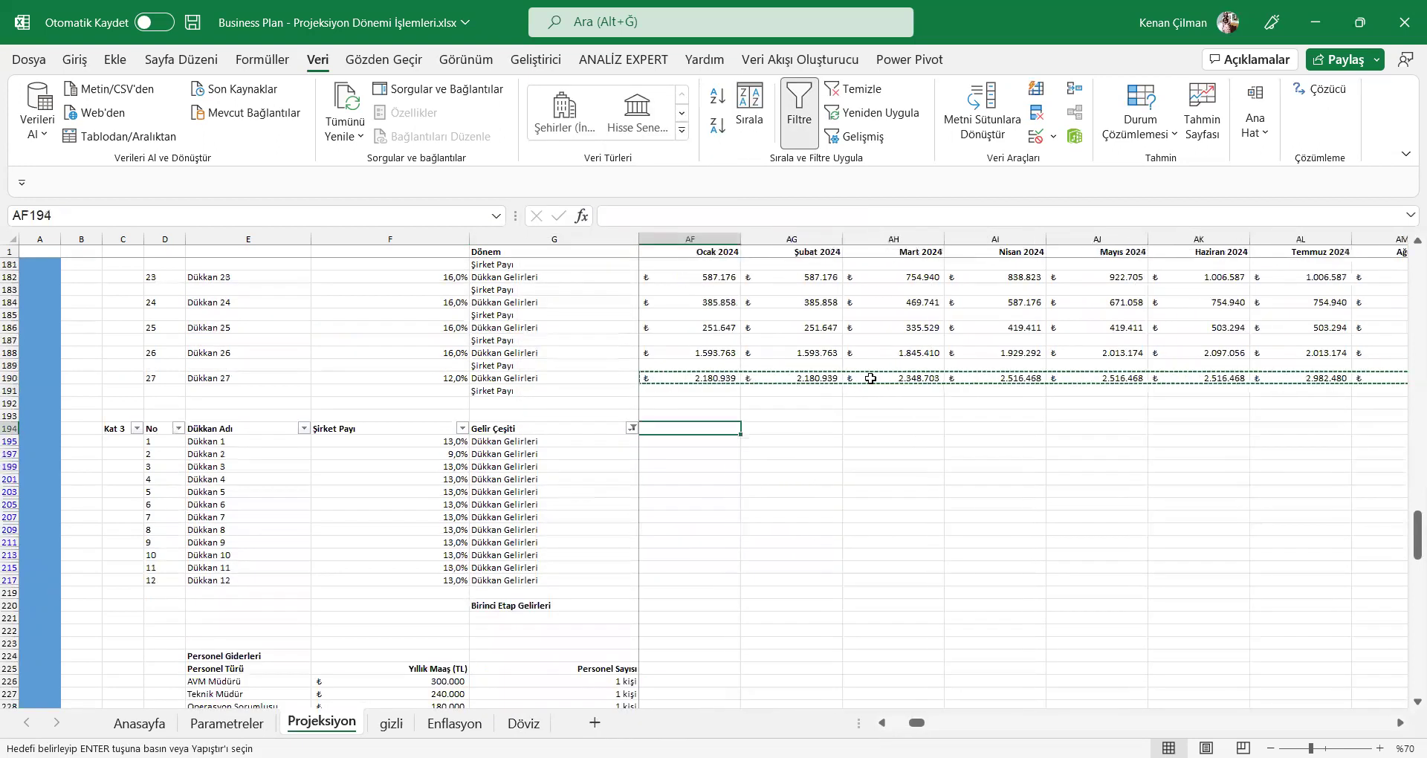
key(shift+Down)
key(shift+Down)
key(shift+Down)
key(shift+Down)
key(shift+Down)
key(shift+Down)
key(shift+Down)
key(shift+Down)
key(shift+Down)
key(shift+Down)
key(shift+Down)
key(shift+Down)
key(ctrl+v)
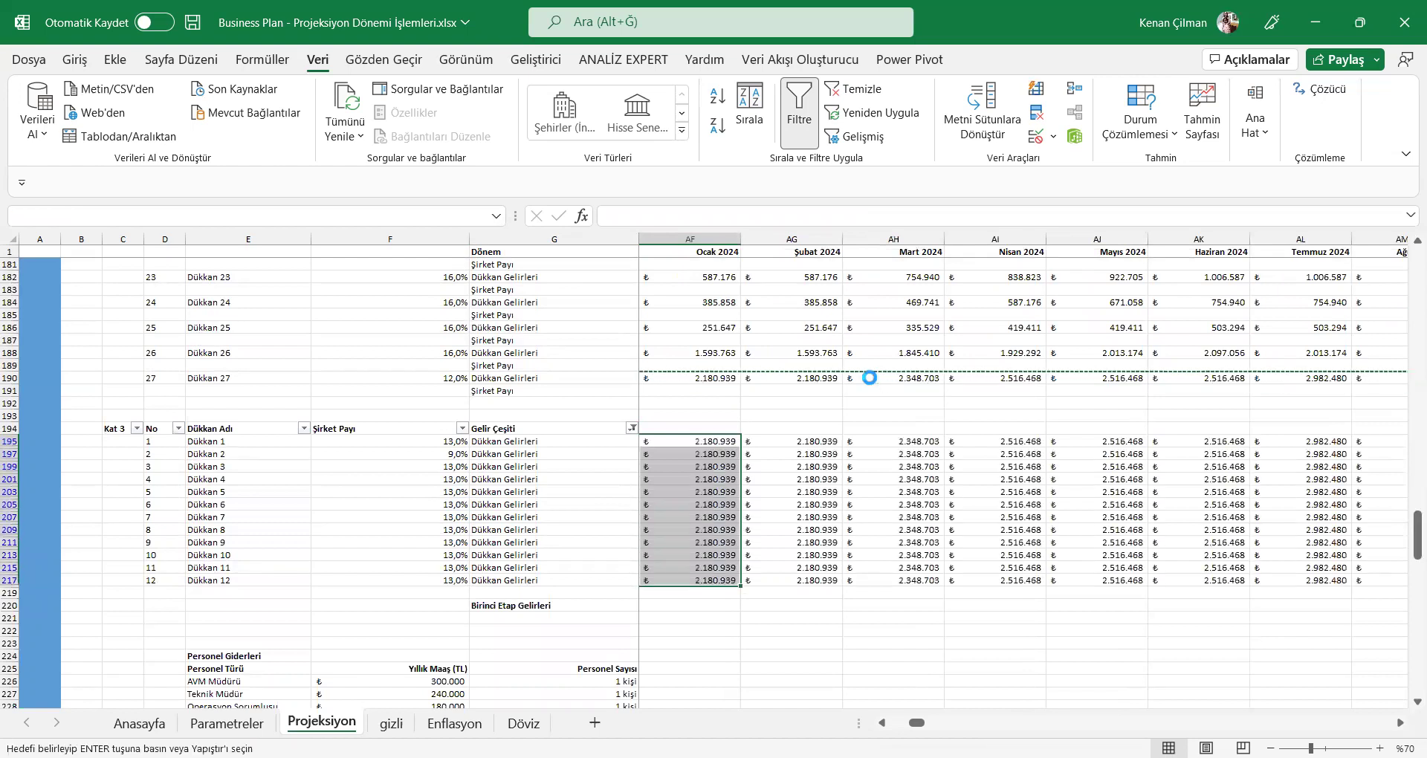
Step: Remove the filter from the Kat 3 shop table to show its Şirket Payı rows again
click(605, 503)
click(800, 122)
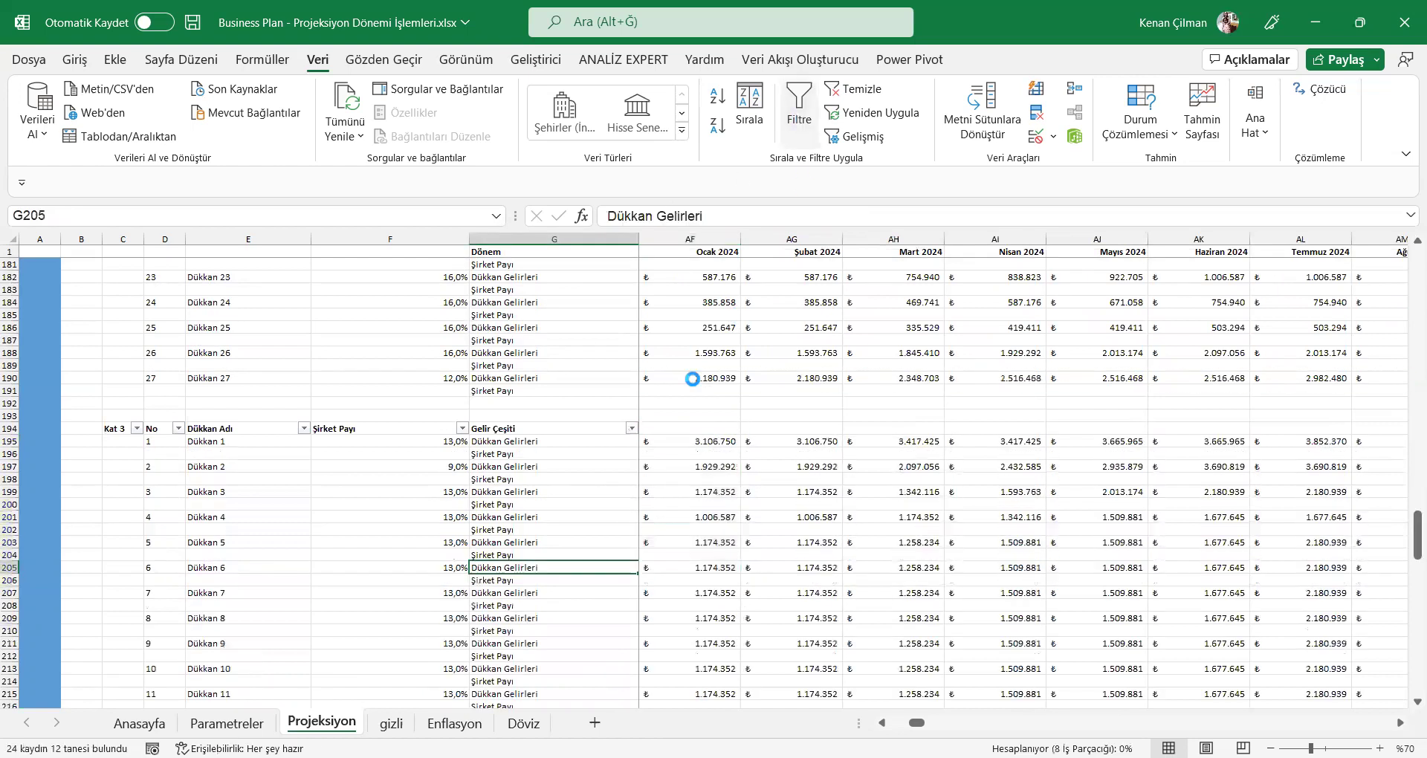
key(ctrl+shift+l)
Step: Examine the Aralık 2023 Şirket Payı formulas of Kat 2 Dükkan 15 (AE167) and Kat 1 Dükkan 2 (AE98)
click(710, 379)
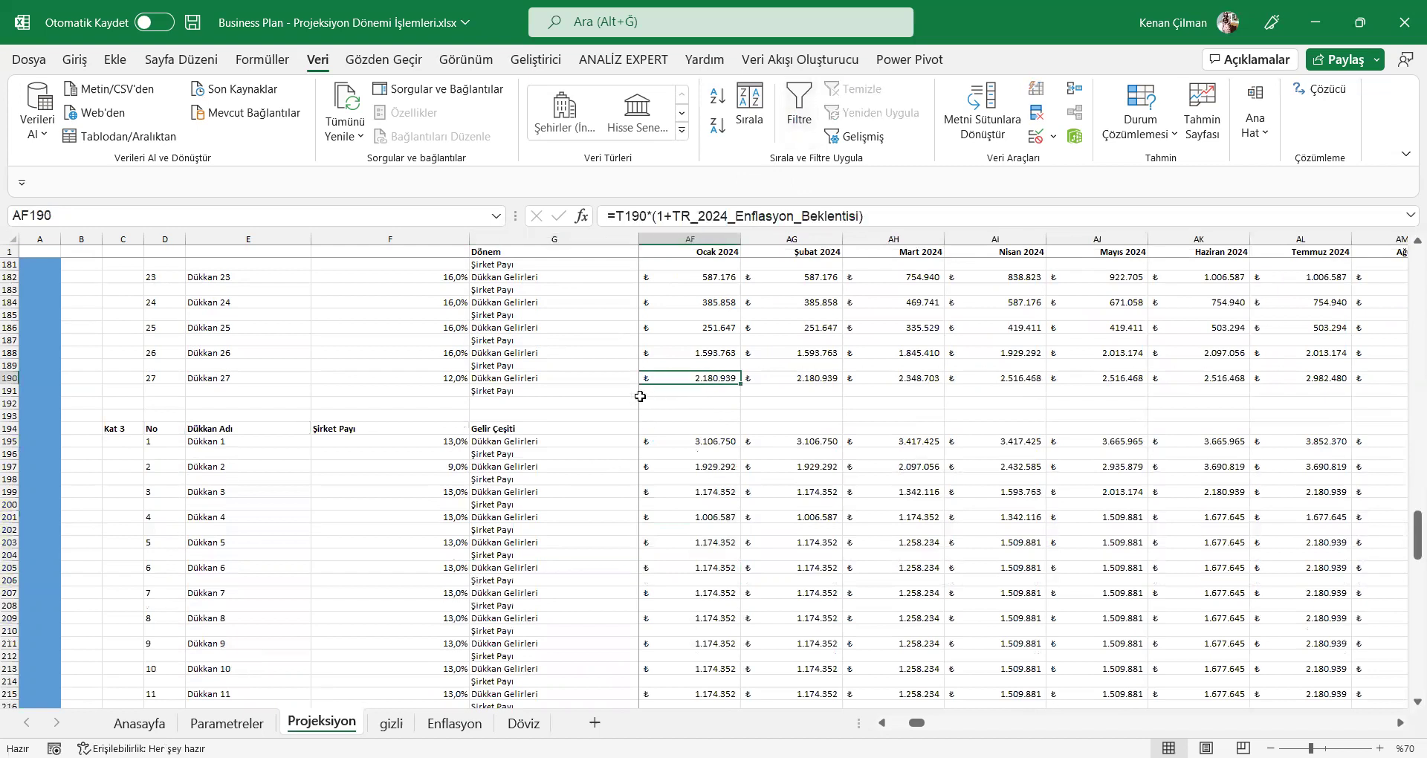
scroll(640, 396, up, 9)
click(799, 438)
key(Left)
key(Left)
key(Left)
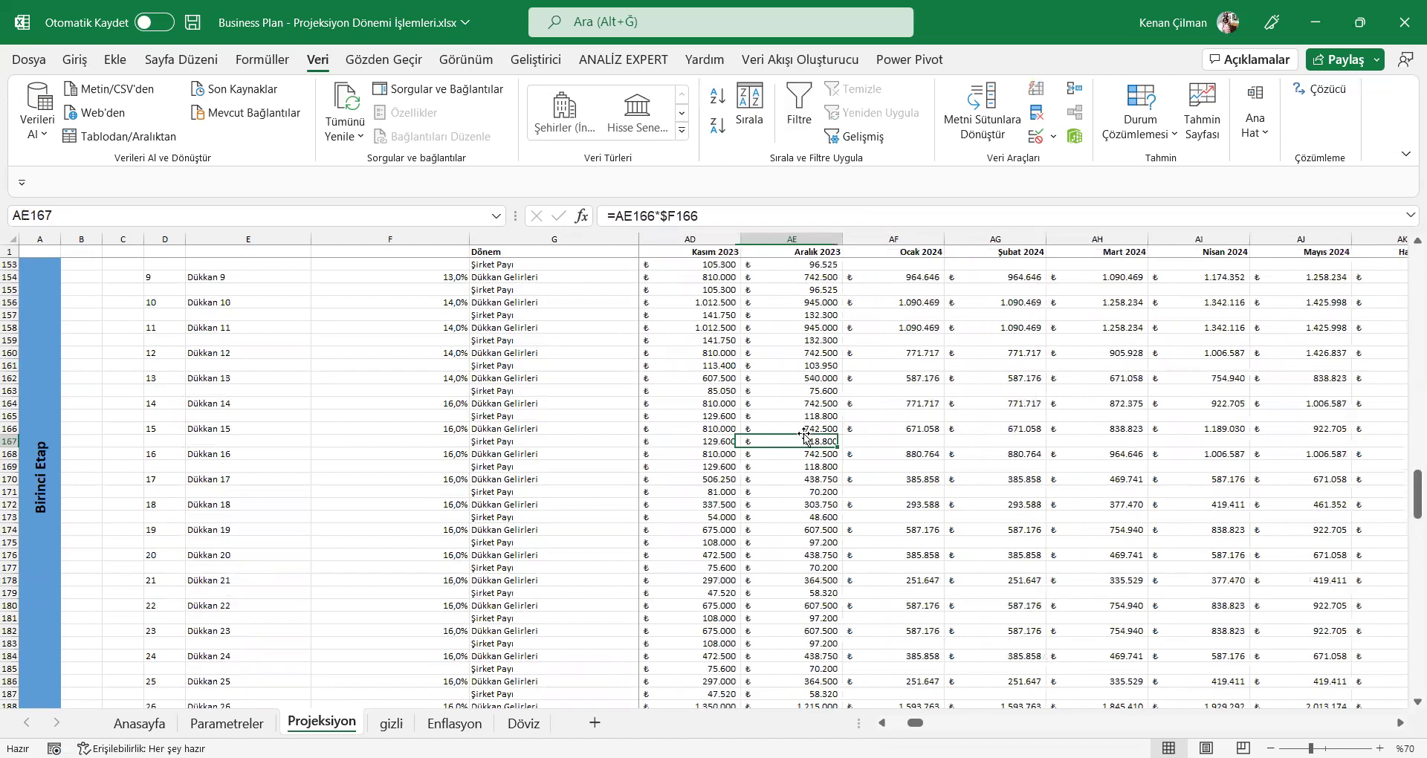
scroll(805, 436, up, 7)
scroll(798, 454, up, 19)
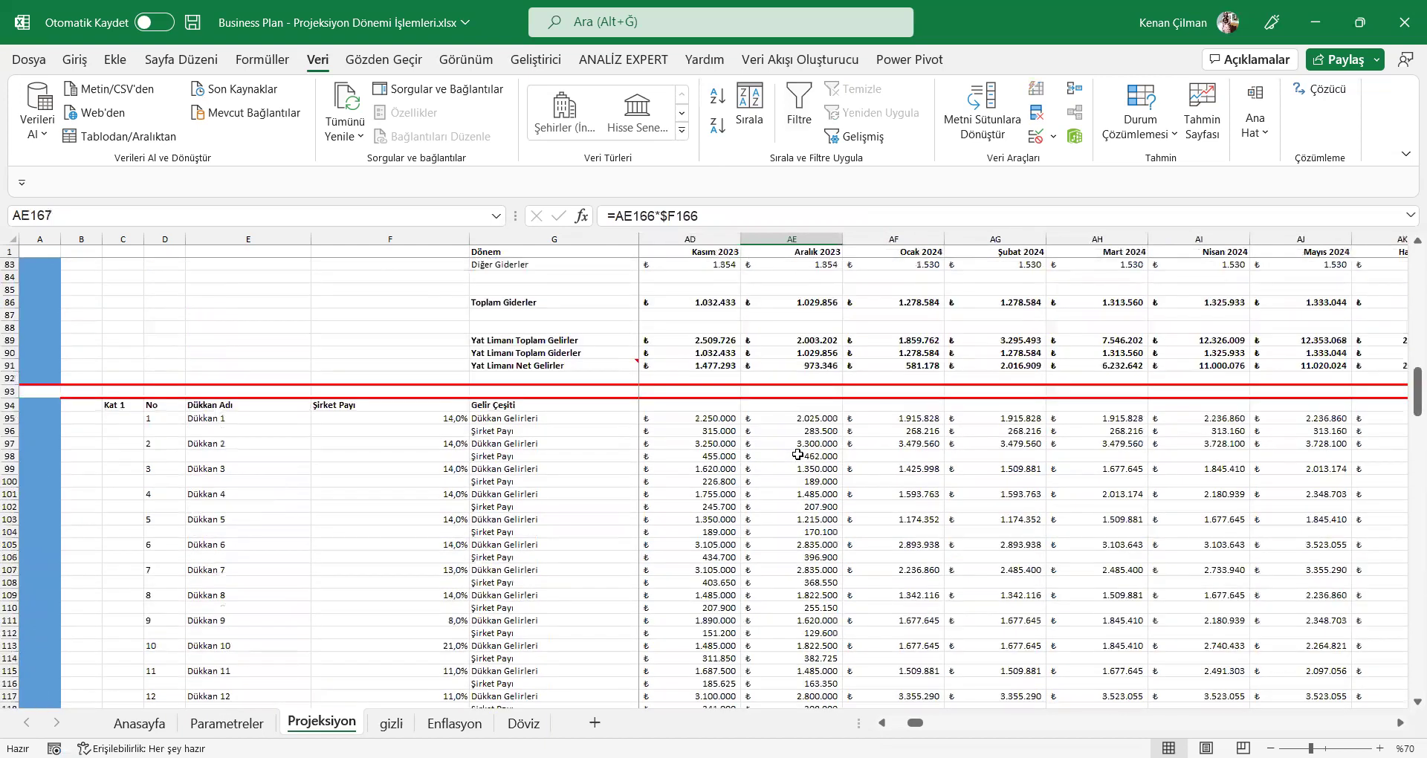
click(816, 548)
key(F2)
key(Escape)
key(F2)
key(Escape)
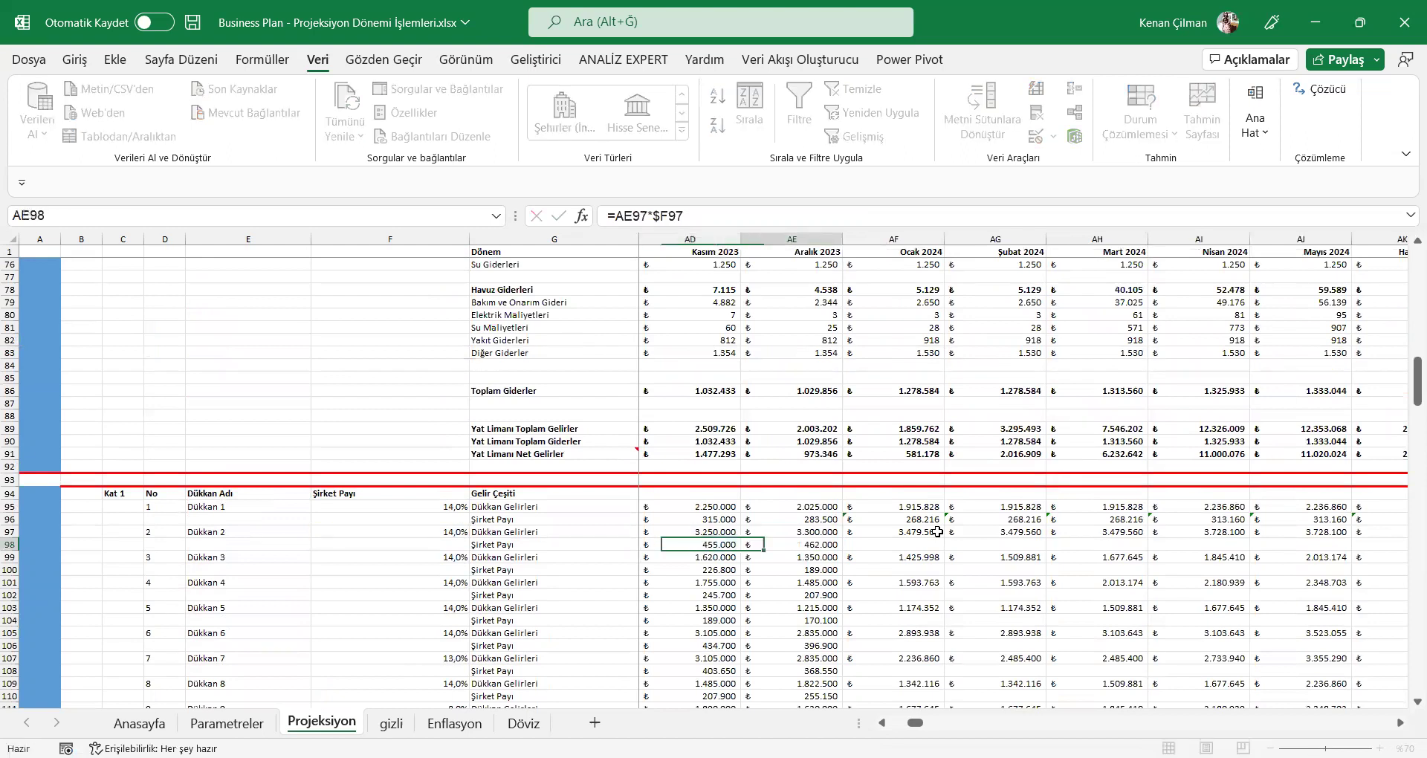
key(F2)
key(Escape)
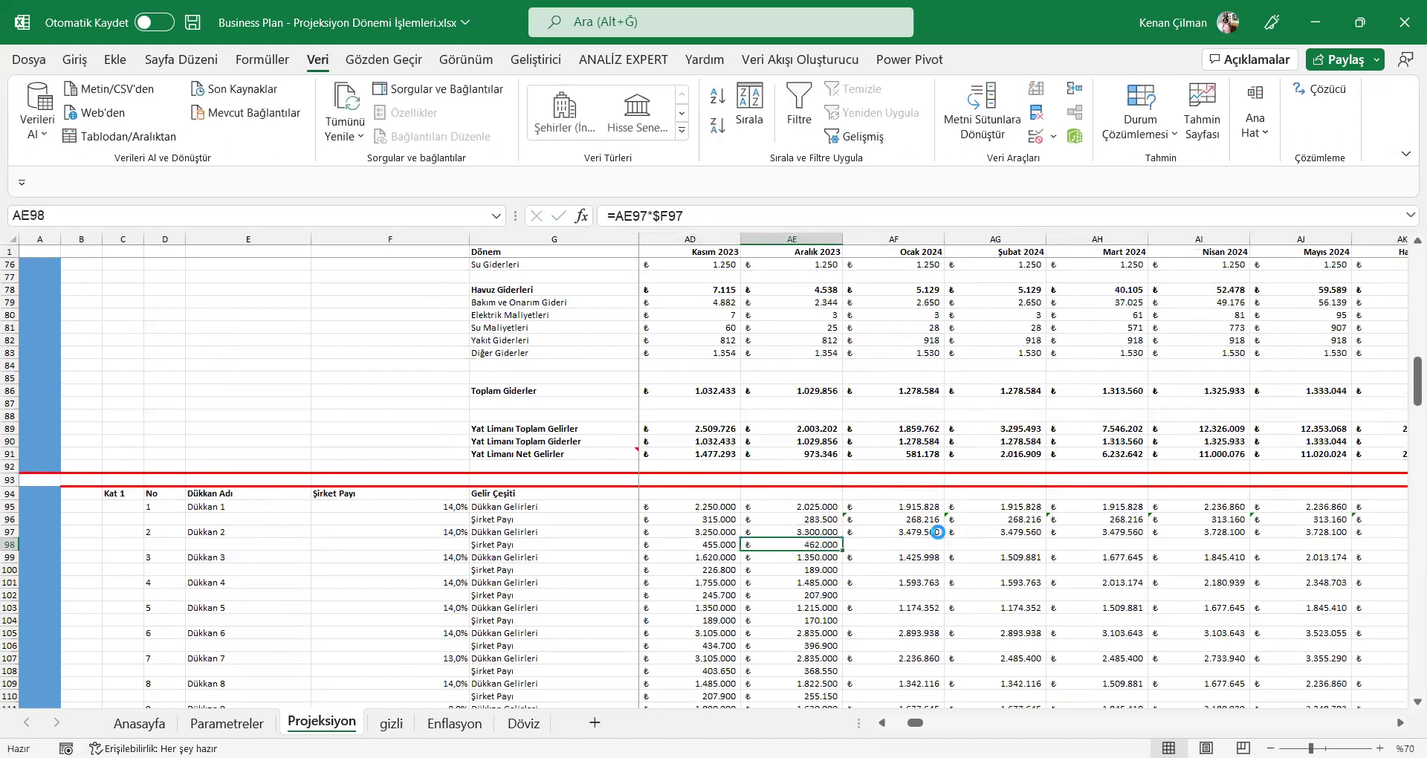
Step: Copy the Kat 1 Dükkan 2 Şirket Payı formula from AE98 across row 98 through Aralık 2065
key(ctrl+c)
key(Up)
key(ctrl+Right)
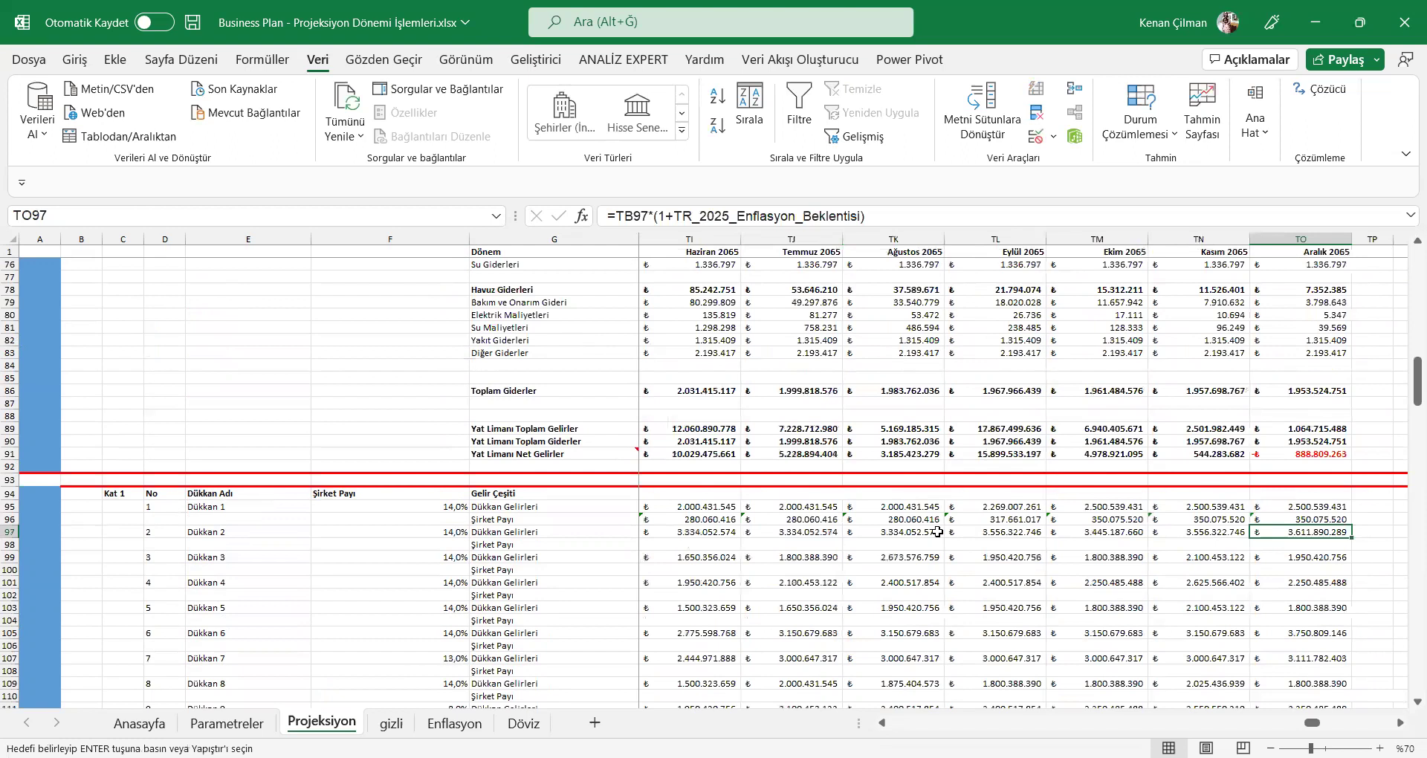
key(Down)
key(ctrl+shift+Left)
key(ctrl+v)
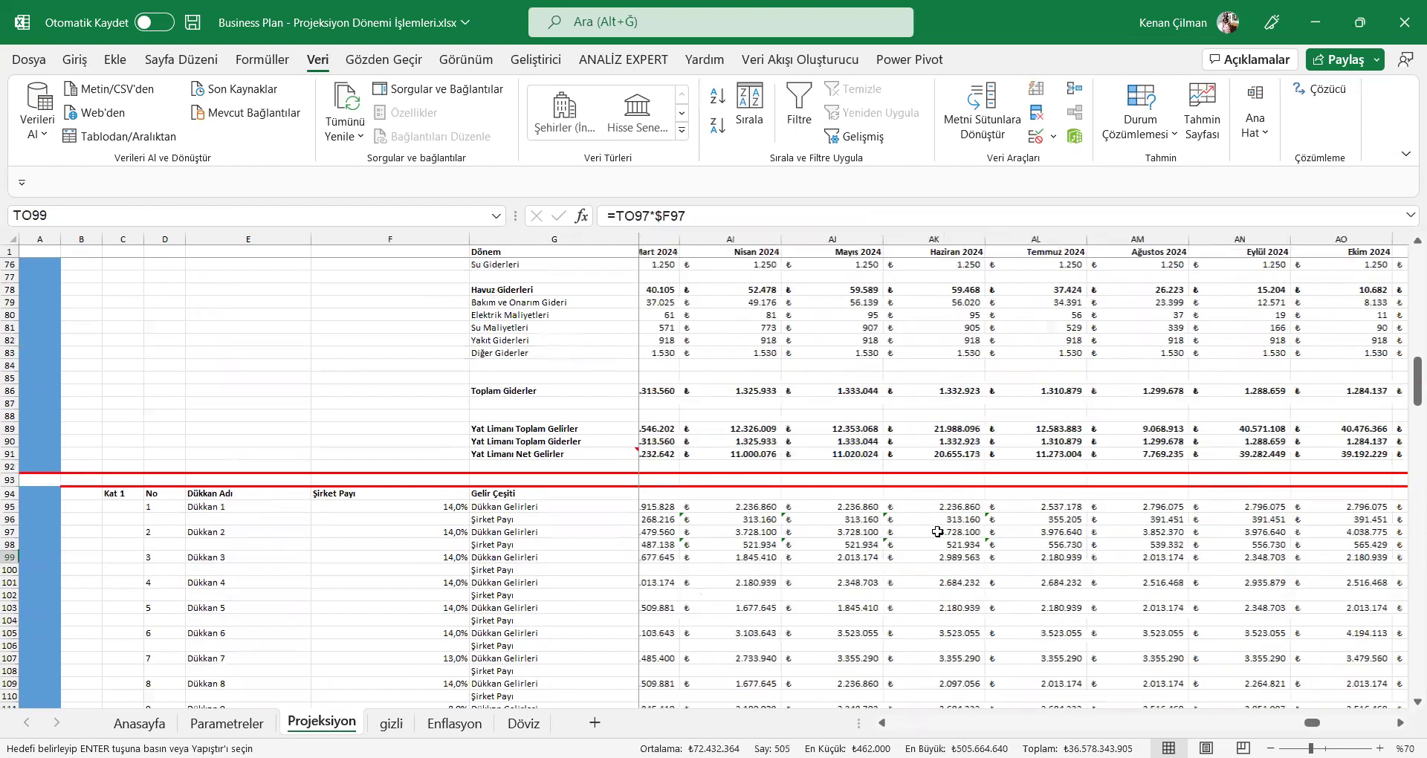
key(Down)
key(Escape)
Step: Examine the Kat 1 Dükkan 2 Şirket Payı formulas for Ocak and Şubat 2024 (AF98 and AG98)
key(Left)
key(Up)
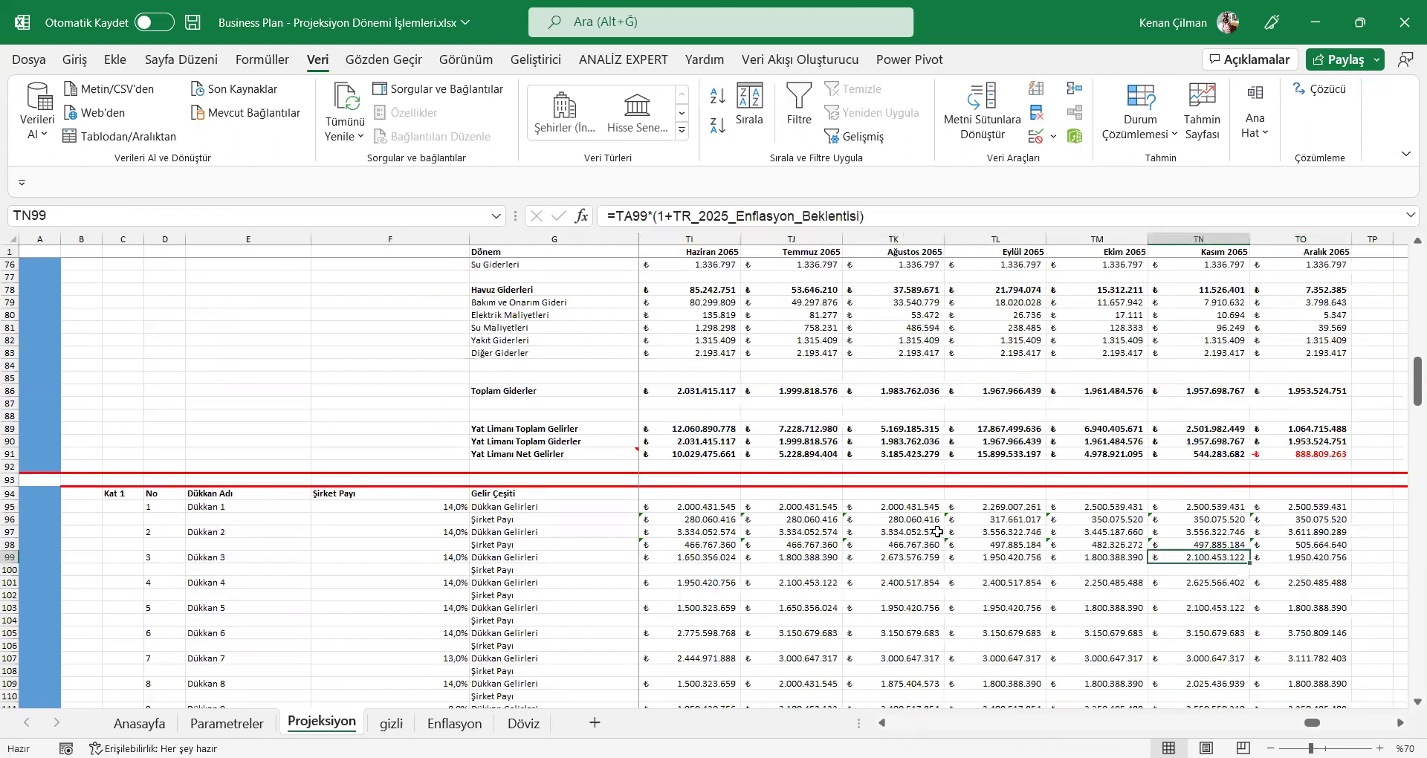
key(Down)
key(ctrl+Left)
key(Down)
key(Down)
key(Right)
key(Right)
key(Right)
key(Right)
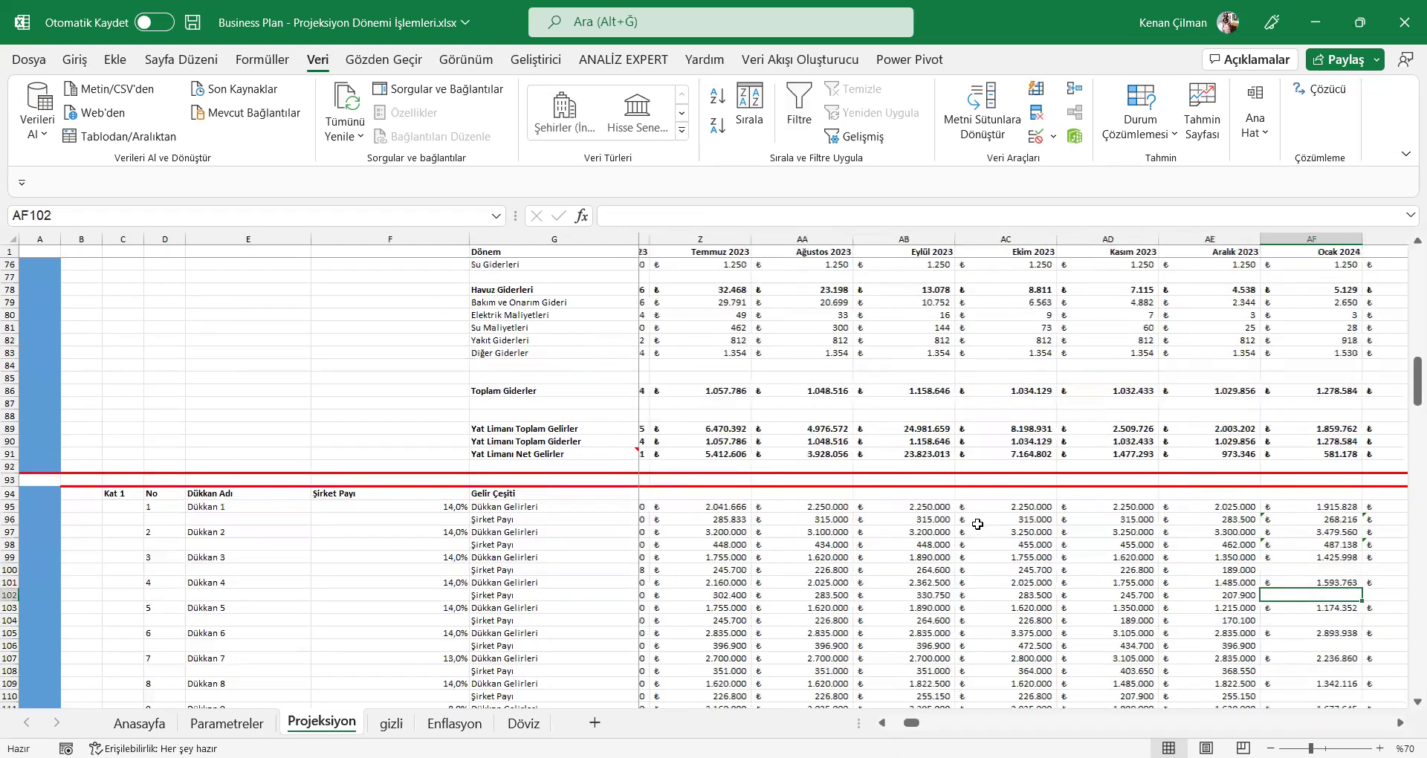
drag(1015, 553, 1034, 545)
key(Up)
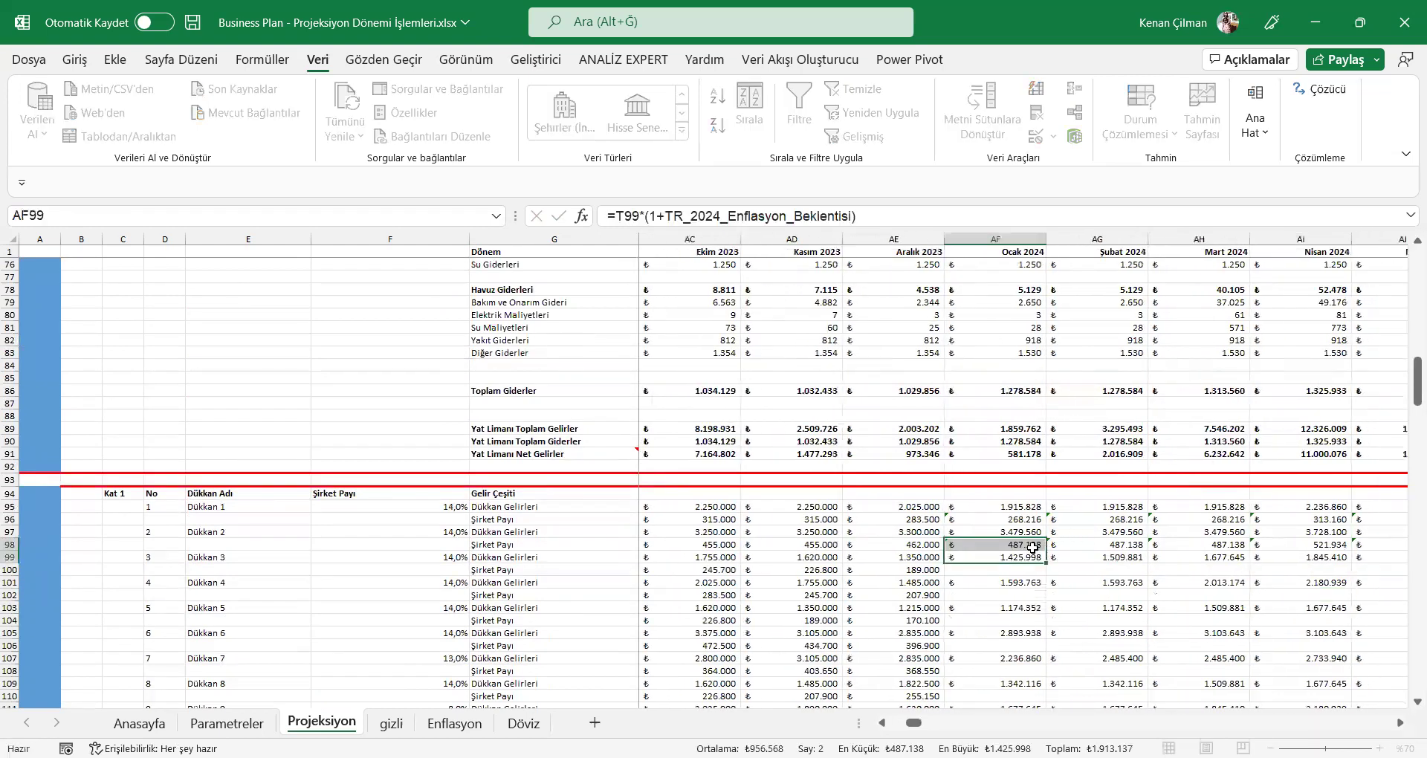
key(F2)
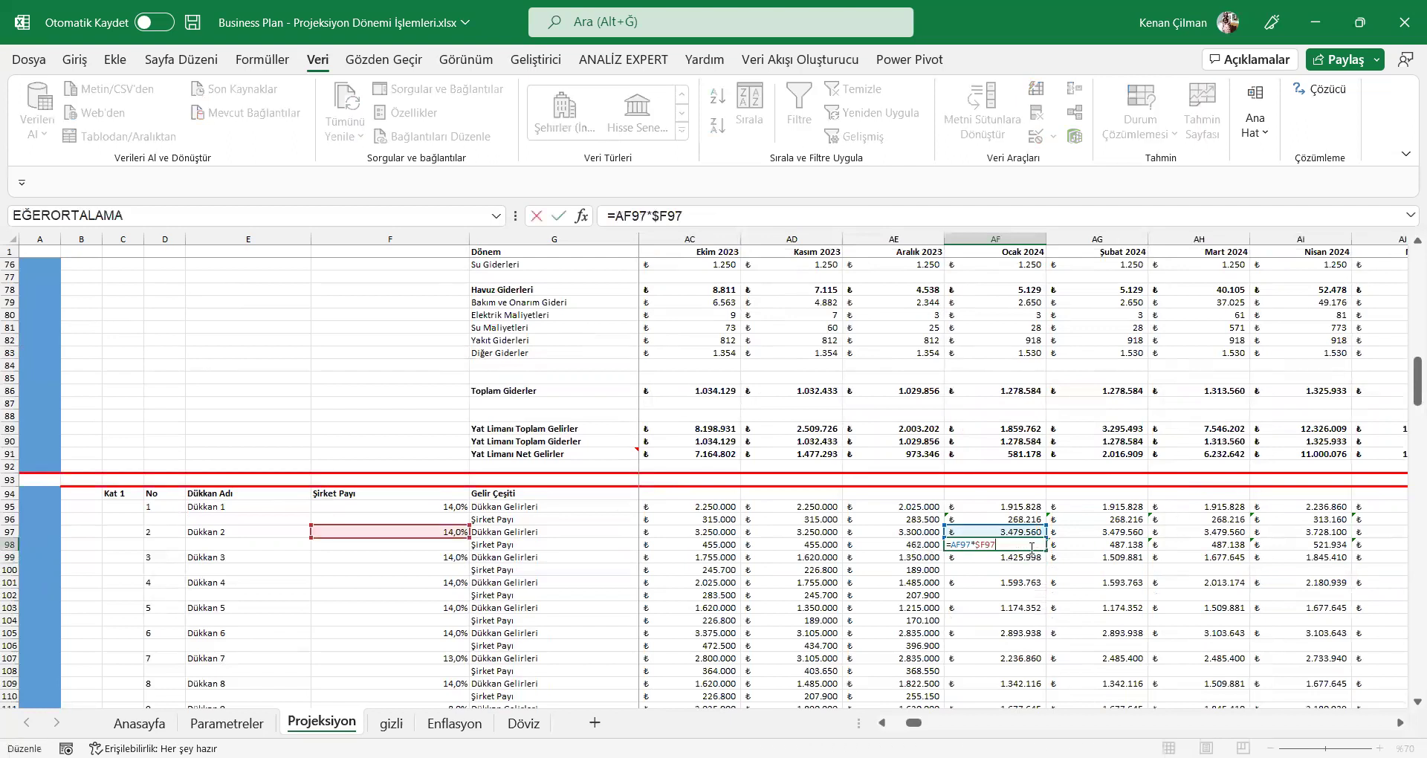
key(Escape)
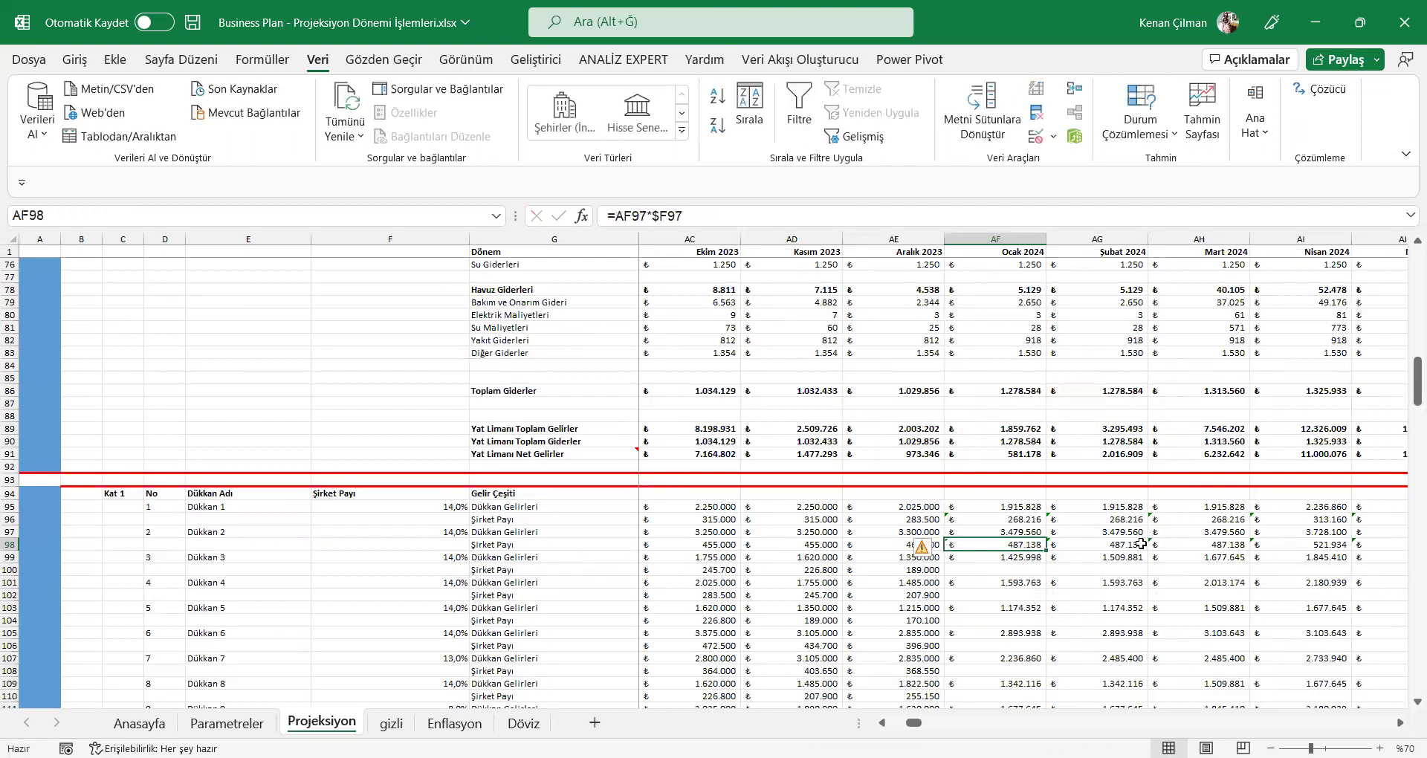
double_click(1141, 543)
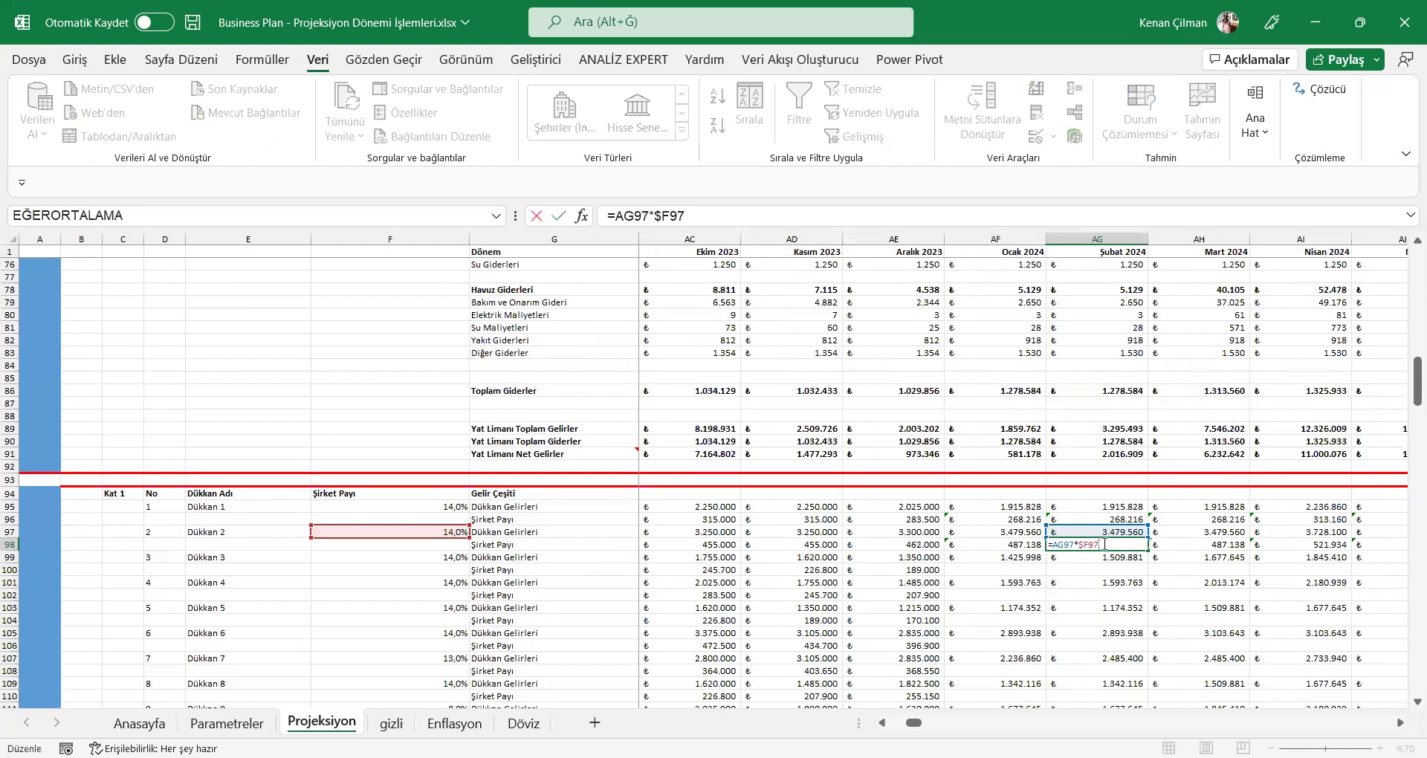
key(Escape)
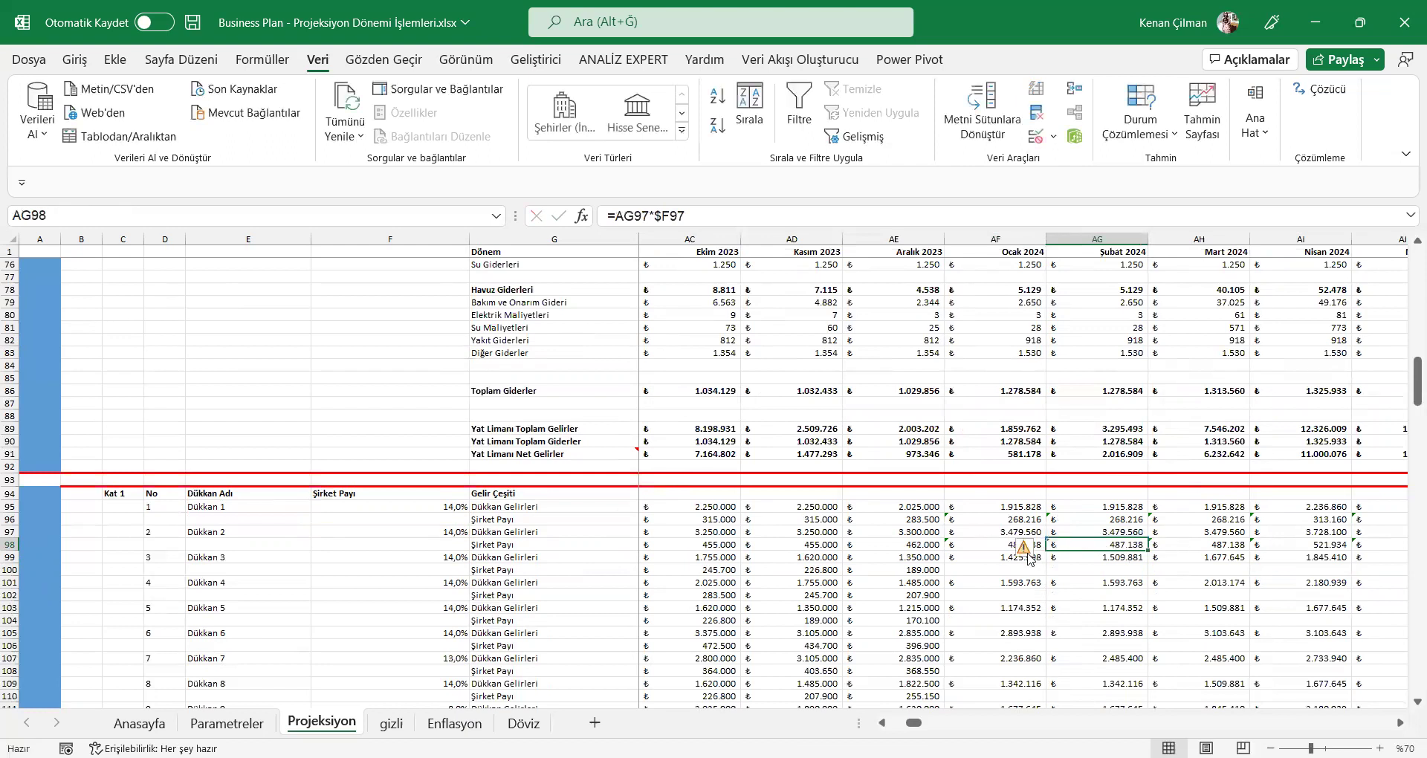
Step: Try the AG98 Şirket Payı formula in Dükkan 3's Ocak and Şubat 2024 cells (AF100:AG100) and check its references
double_click(1100, 548)
key(Escape)
key(ctrl+c)
drag(996, 569, 1093, 571)
key(ctrl+v)
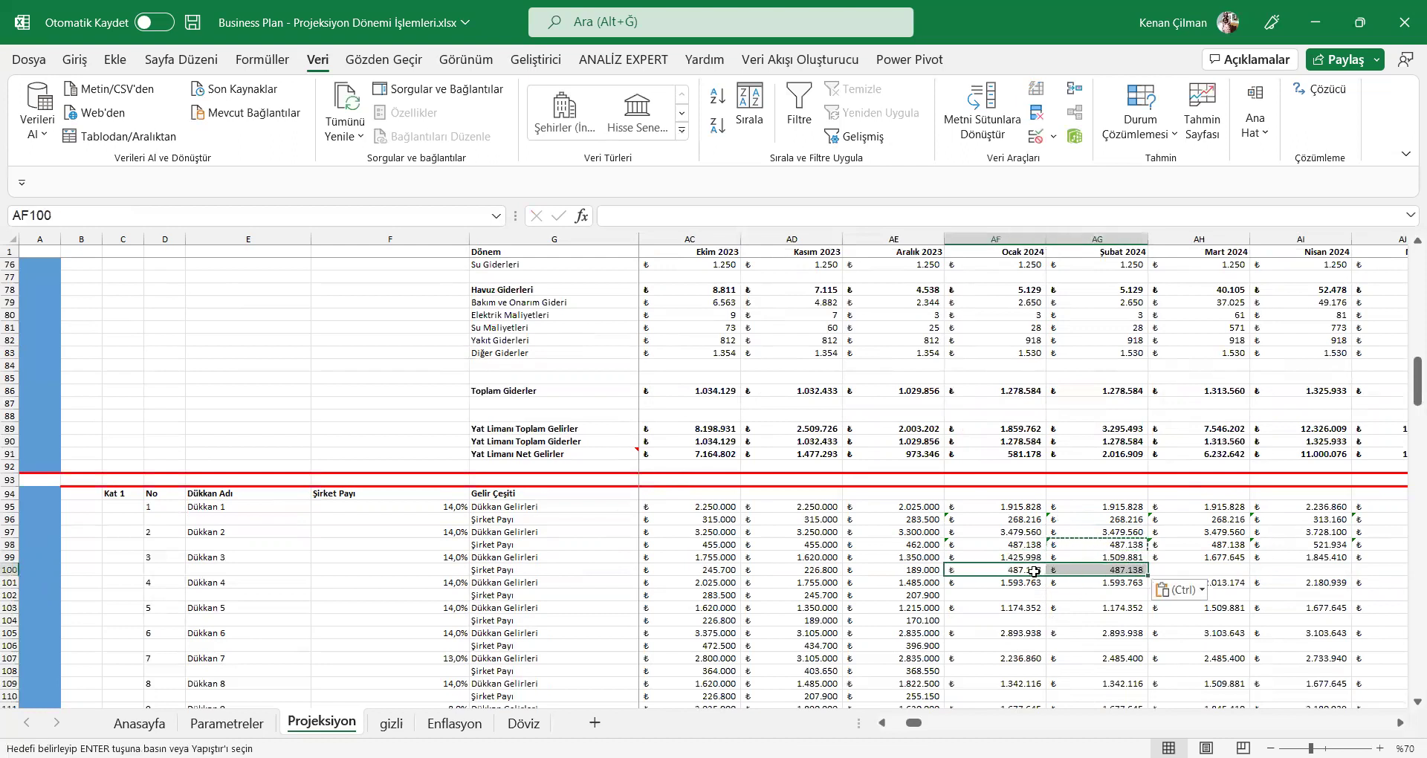
double_click(1016, 566)
key(Escape)
double_click(1105, 572)
key(Escape)
click(1009, 568)
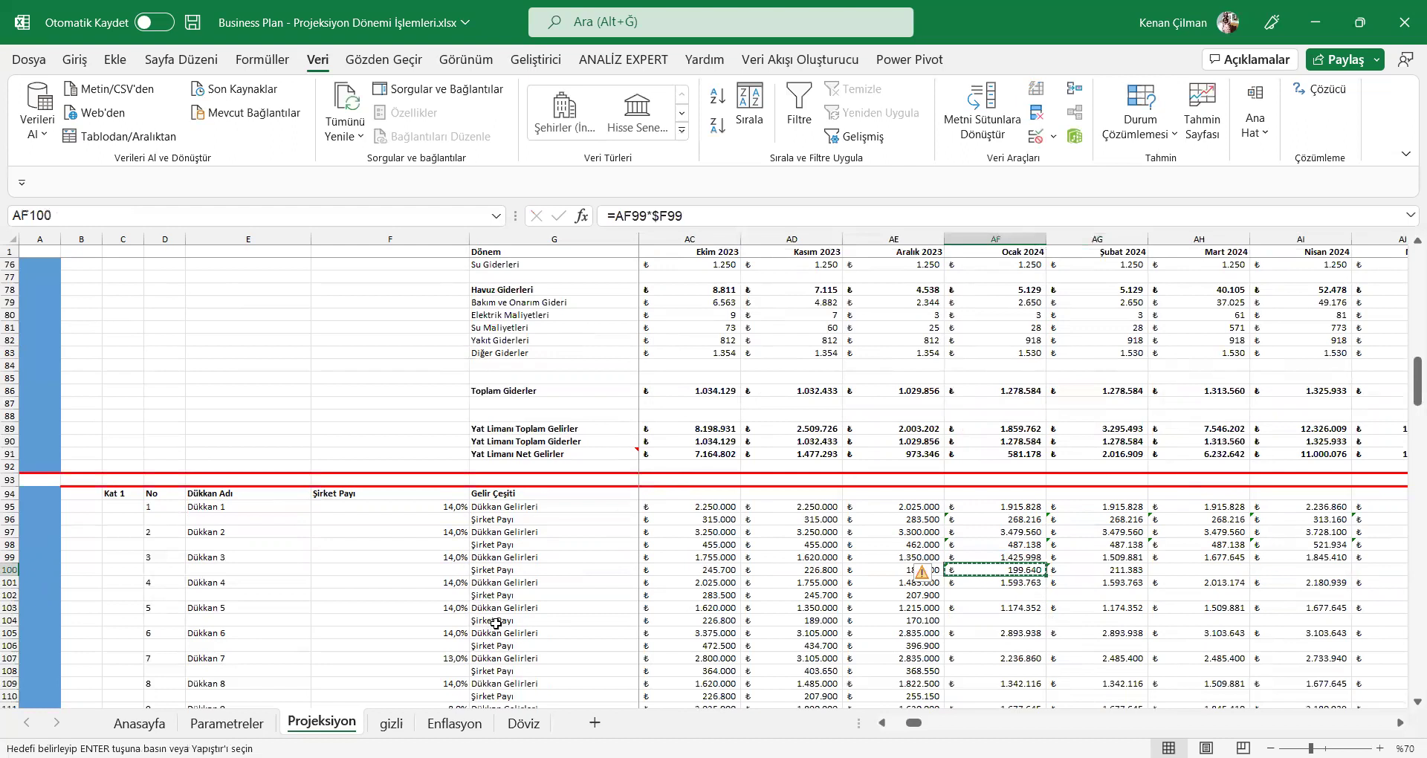
Step: Filter the Kat 1 shop table by the Gelir Çeşiti value Şirket Payı
click(497, 570)
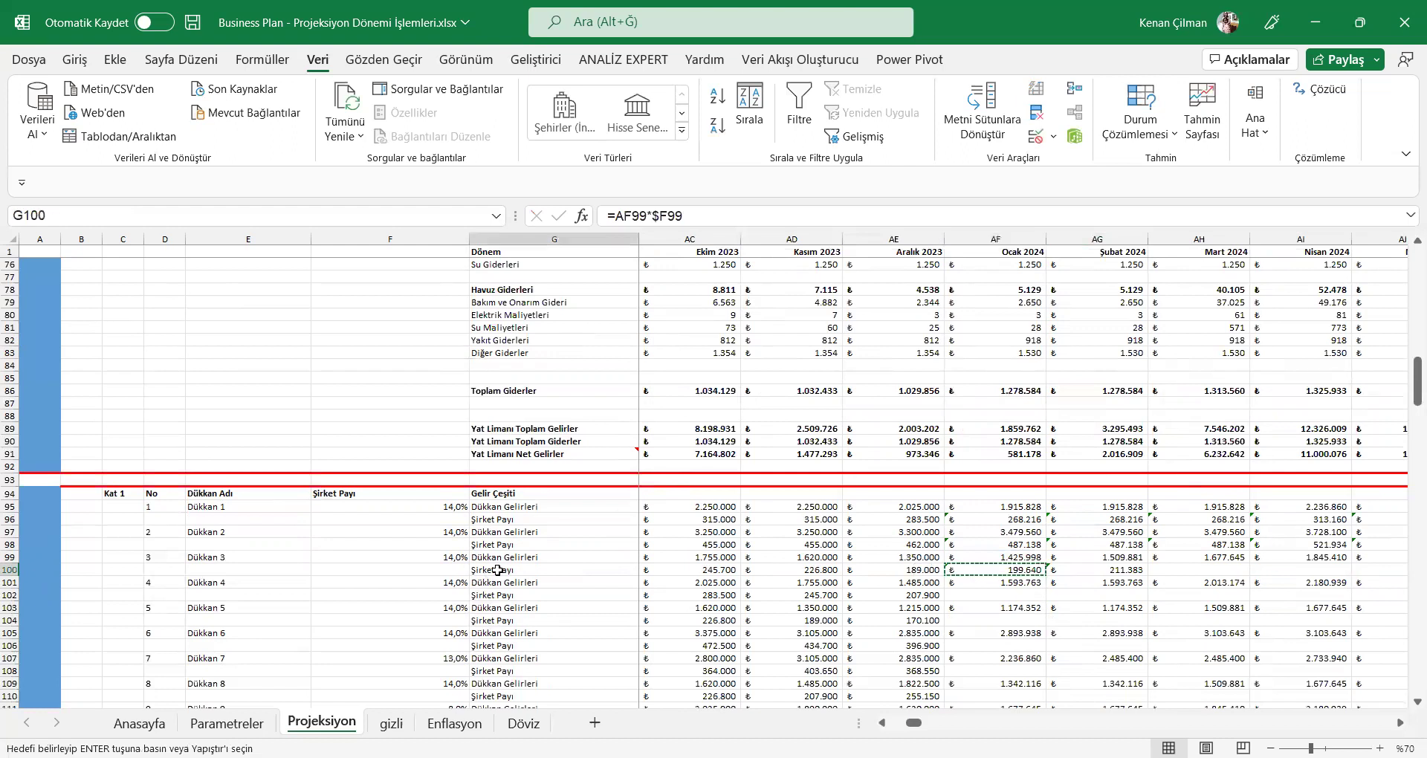
right_click(497, 576)
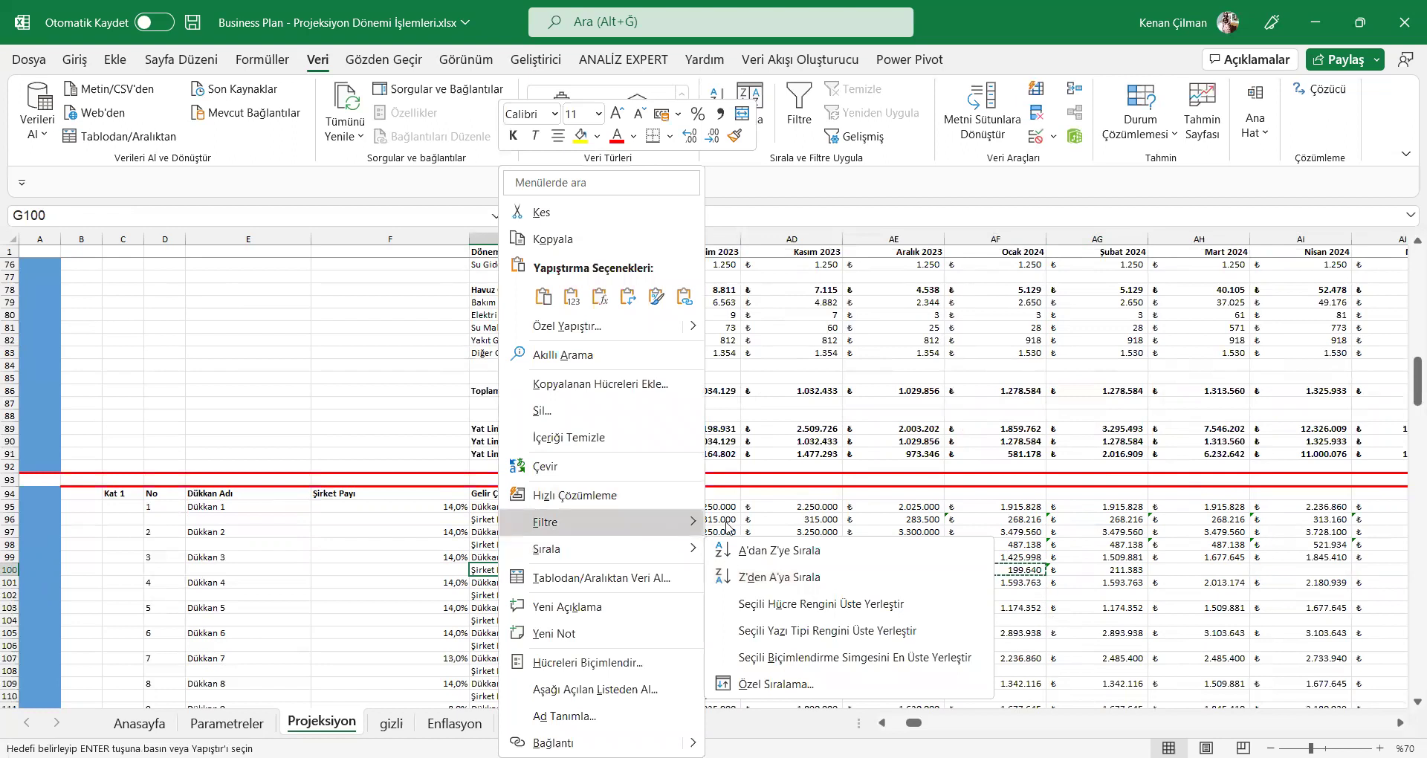
mouse_move(727, 526)
click(857, 580)
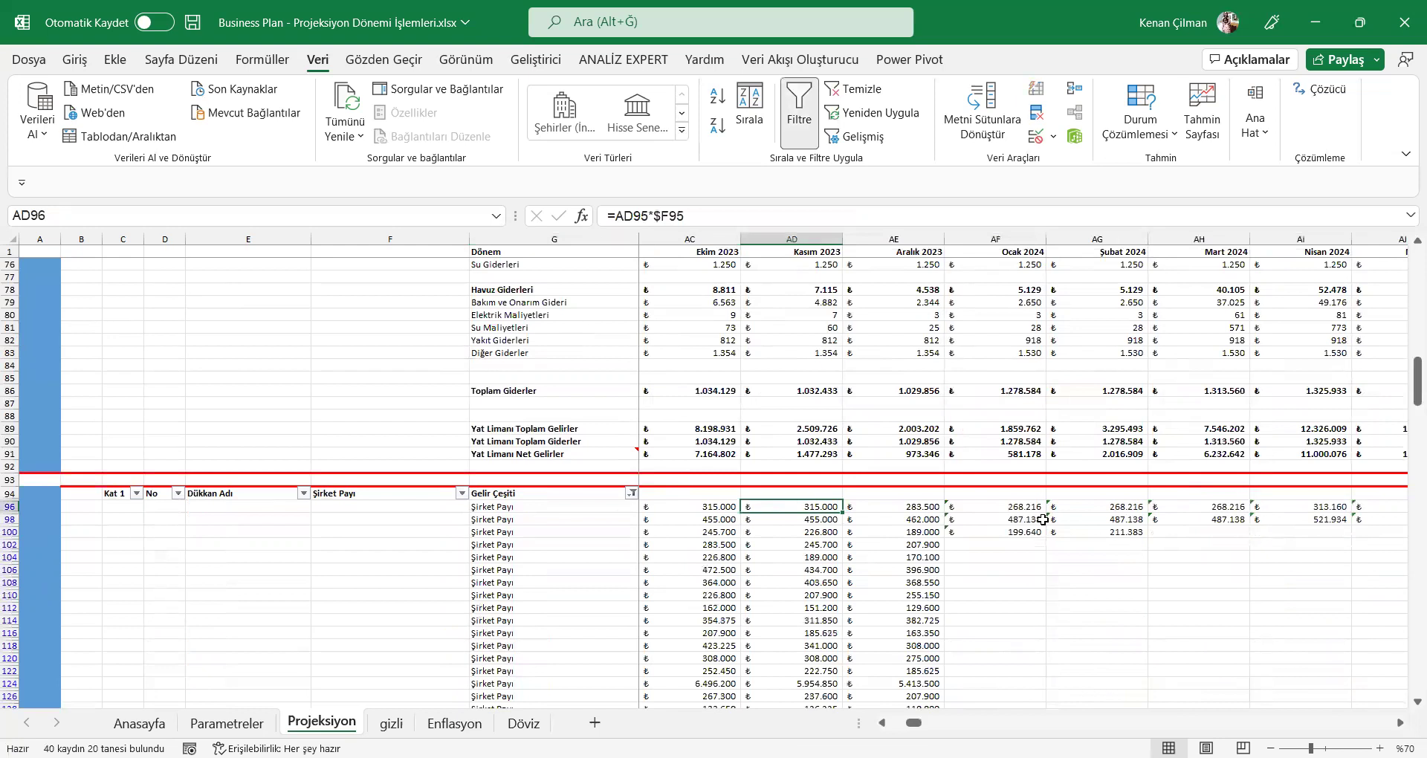
Step: Copy the Şirket Payı formula from AF98 into all filtered Kat 1 Şirket Payı rows (96 to 134), from Ocak 2024 through Aralık 2065
click(1013, 516)
key(ctrl+c)
click(1011, 531)
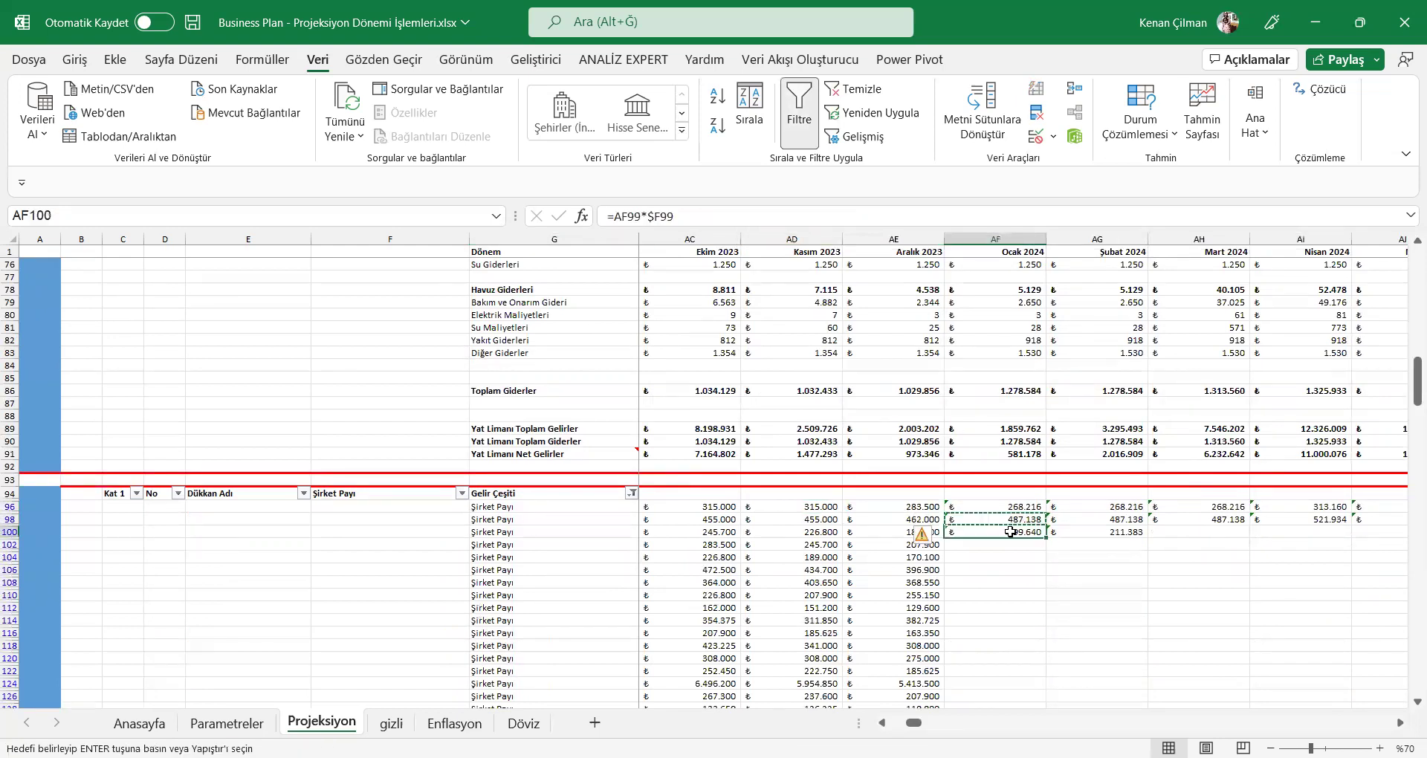
drag(1064, 524, 1162, 518)
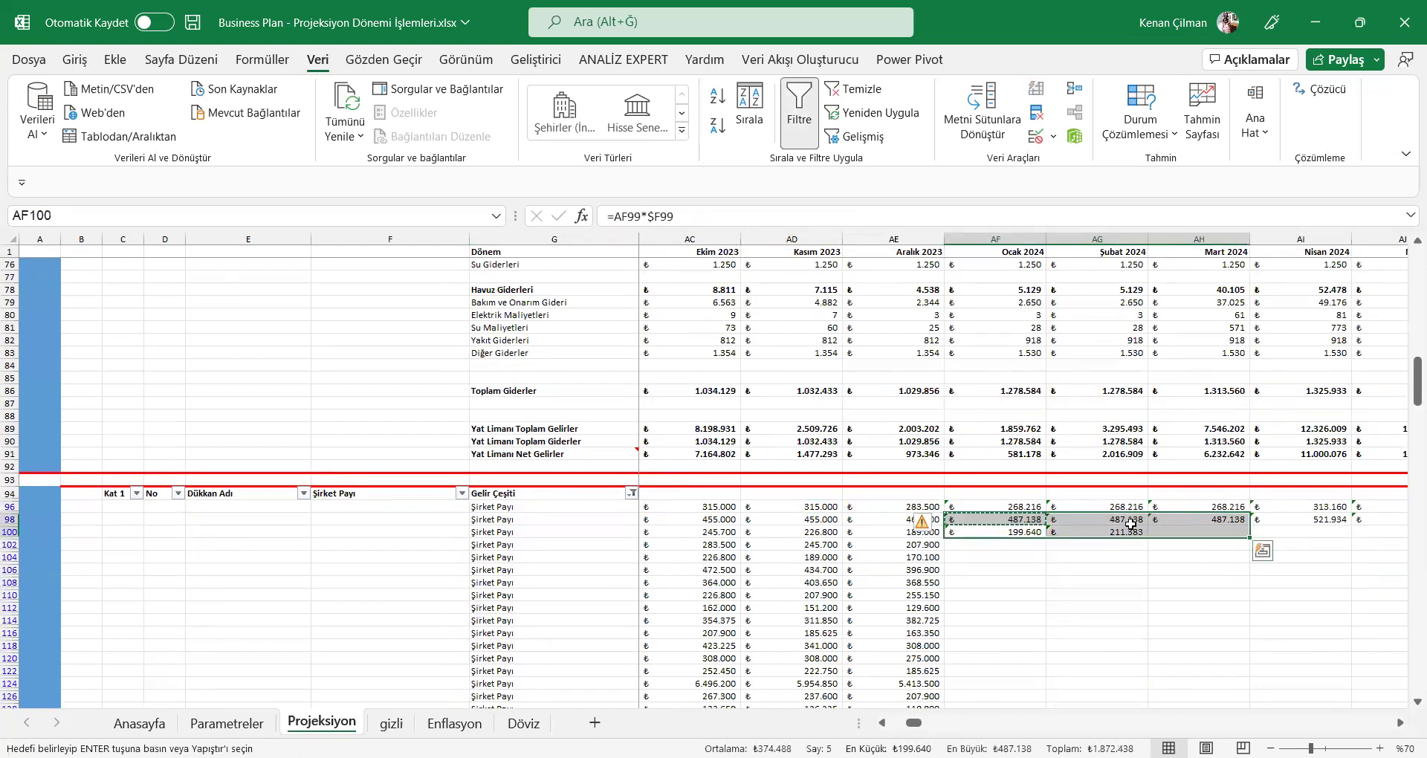
click(1132, 524)
click(980, 507)
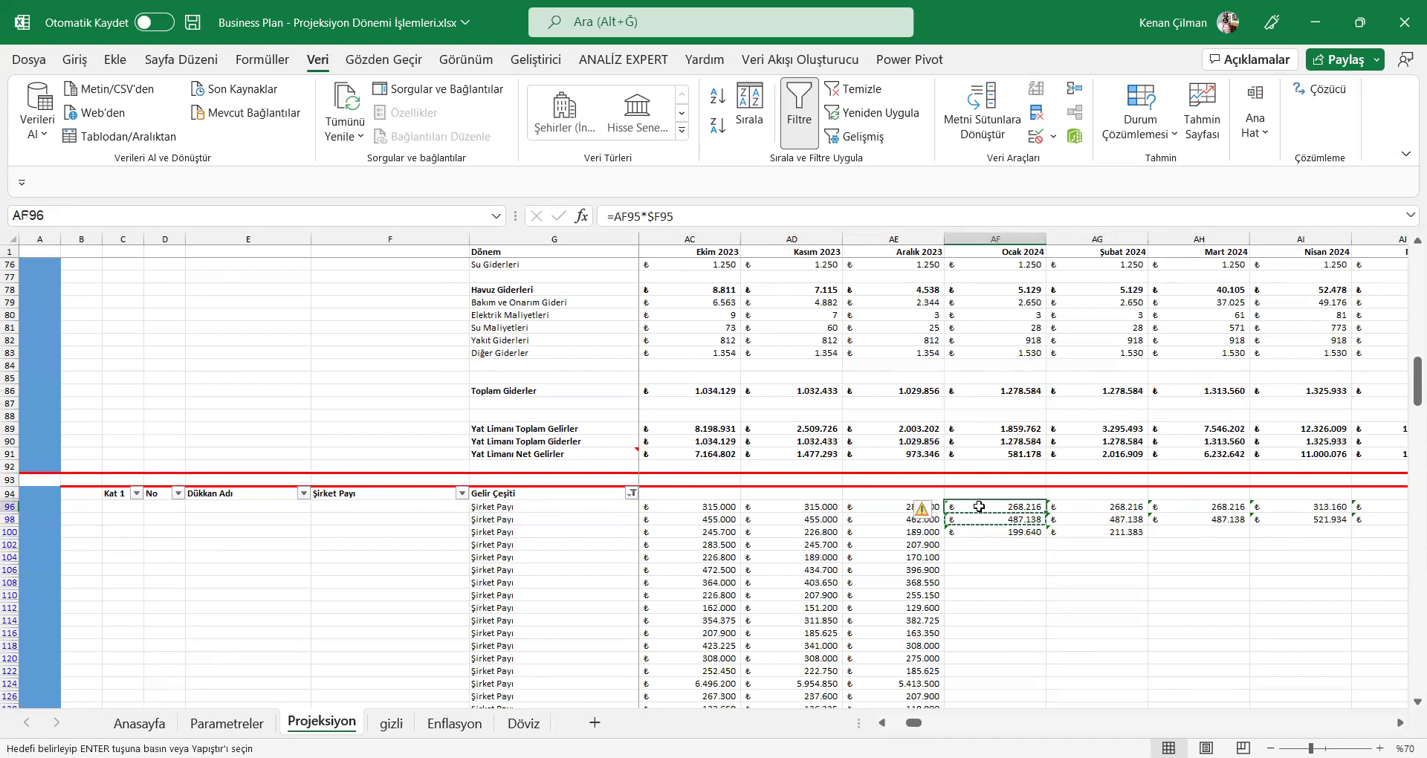
key(ctrl+shift+Right)
key(shift+Down)
key(shift+Down)
key(shift+Down)
key(shift+Down)
key(shift+Down)
key(shift+Down)
key(shift+Down)
key(shift+Down)
key(shift+Down)
key(shift+Down)
key(shift+Down)
key(shift+Down)
key(shift+Down)
key(shift+Down)
key(shift+Down)
key(shift+Down)
key(shift+Down)
key(shift+Down)
key(shift+Down)
key(shift+Down)
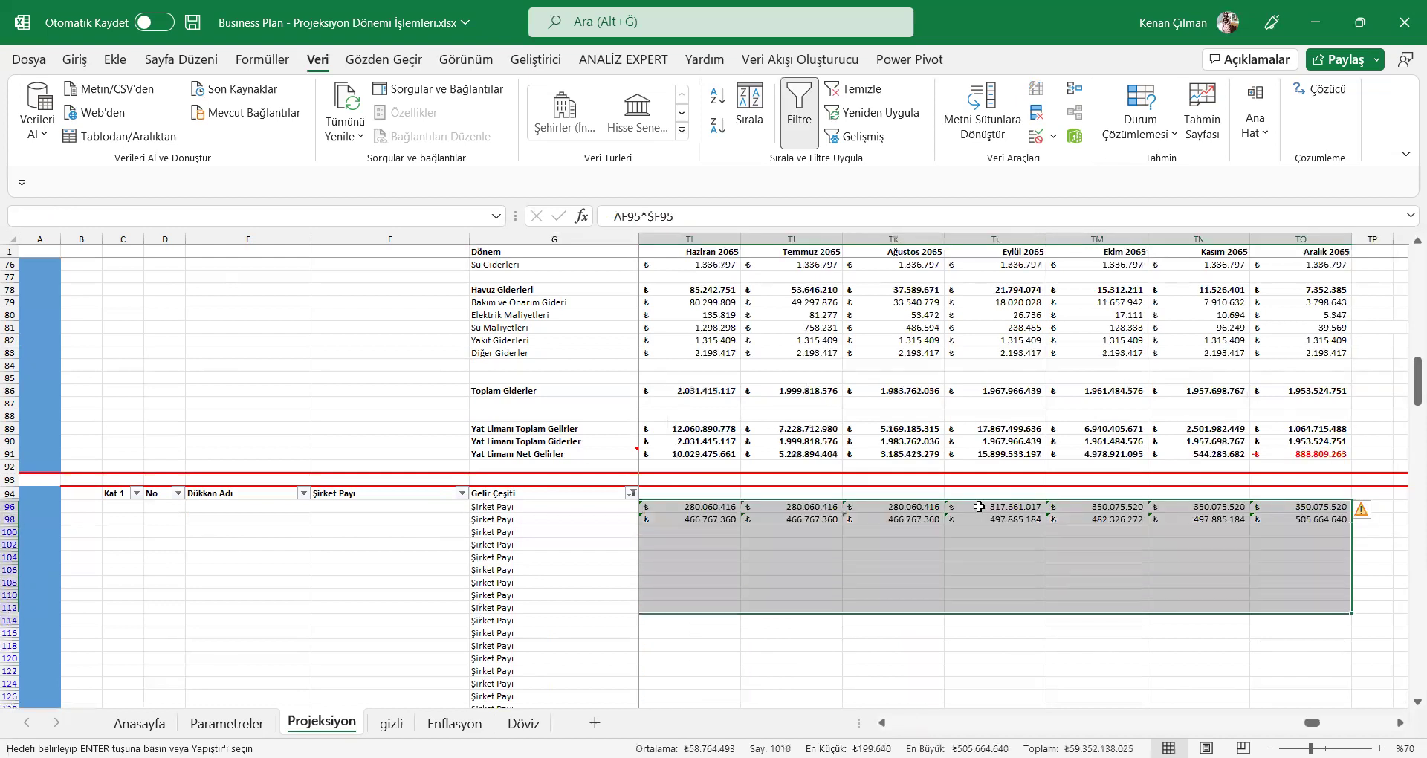
key(shift+Up)
key(shift+Up)
key(shift+Up)
key(shift+Up)
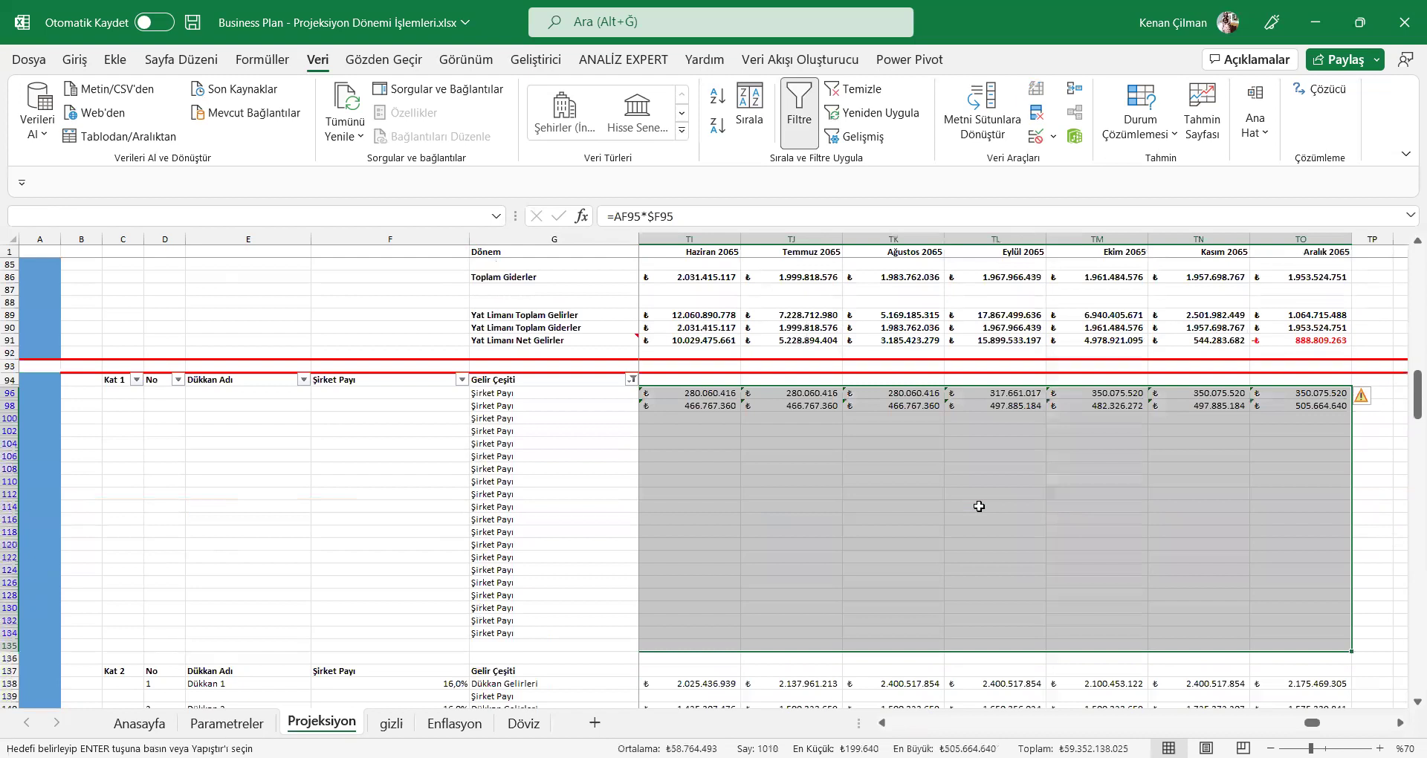
key(ctrl+v)
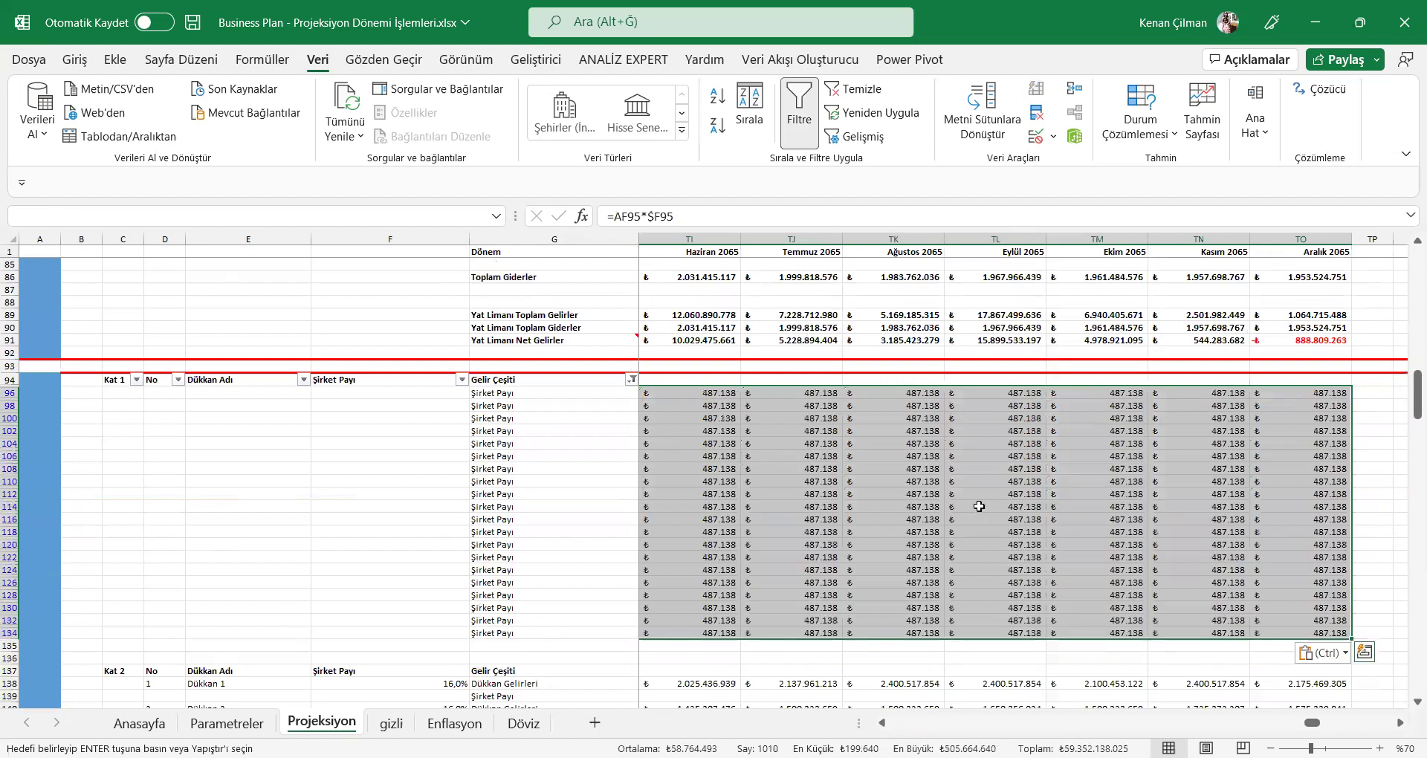
key(Left)
key(Down)
key(Down)
key(Down)
key(Down)
key(Down)
key(Down)
key(Down)
key(Down)
key(Down)
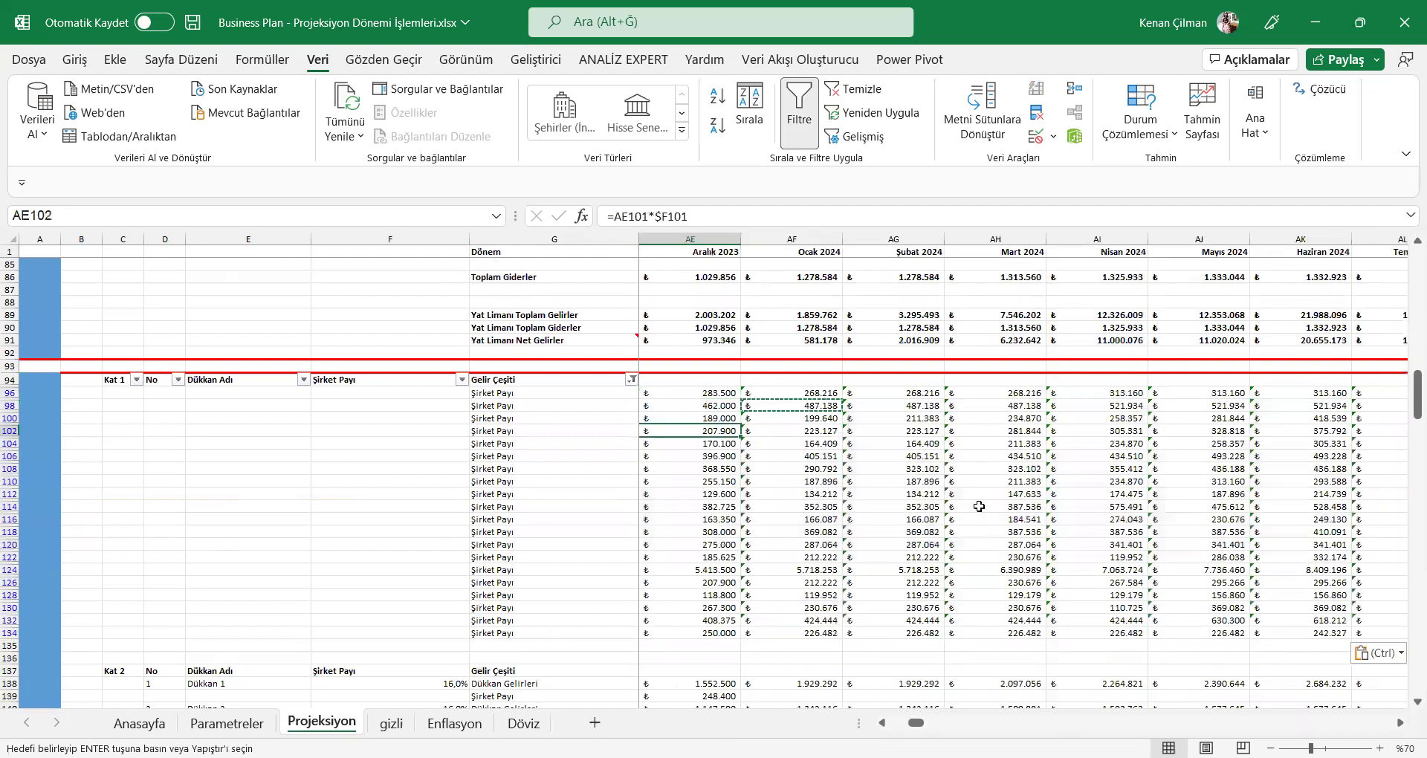
key(Down)
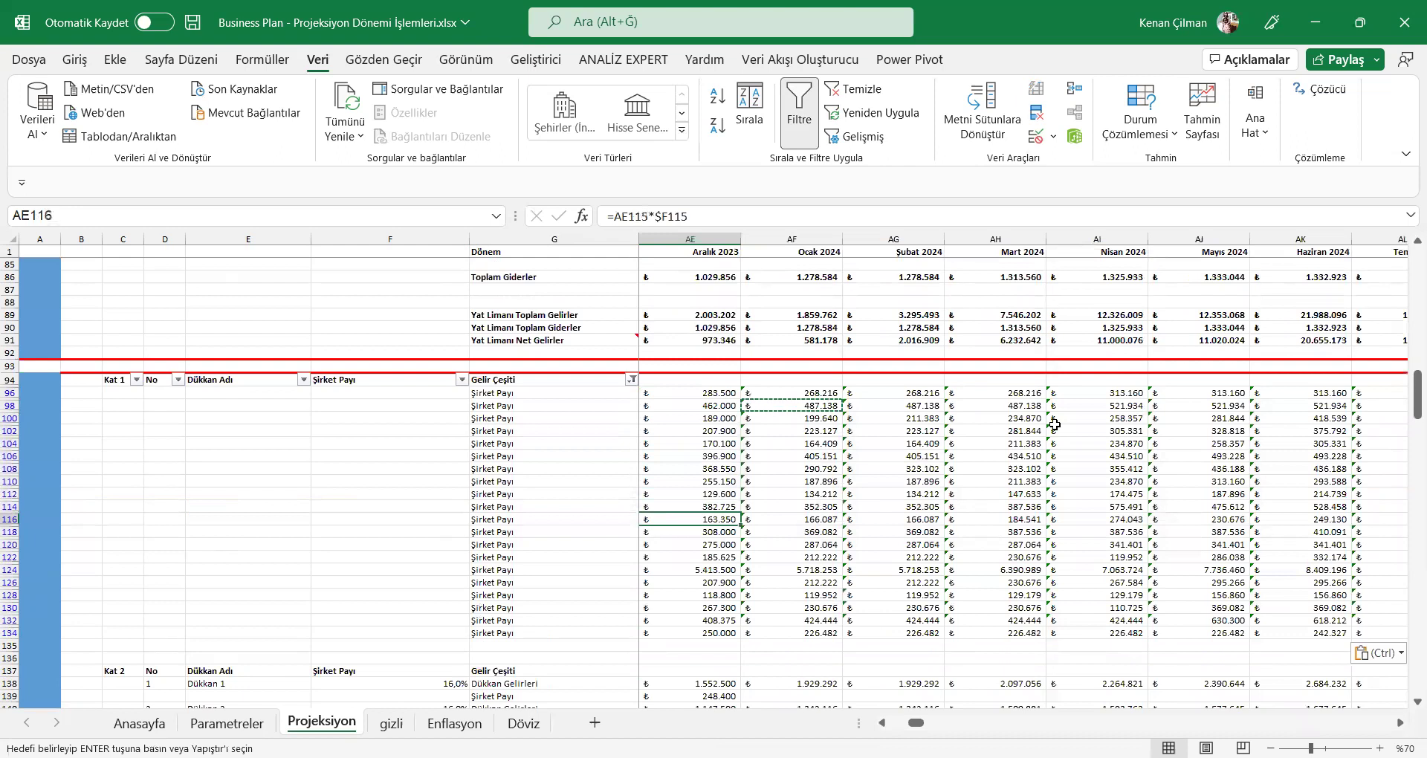
Step: Remove the Kat 1 table's filter and review Dükkan 15's Şirket Payı rate and its monthly revenues from 2022 into 2024
click(799, 112)
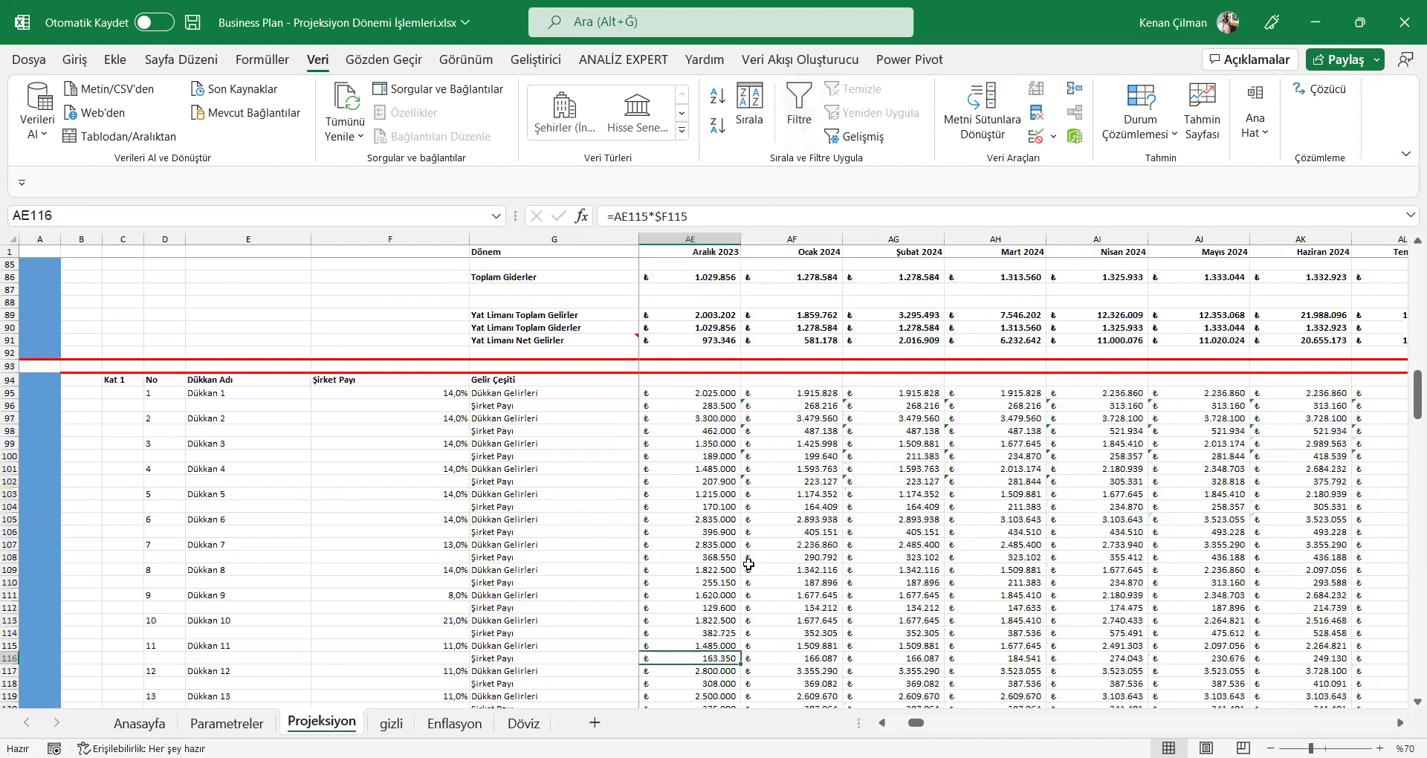
scroll(736, 600, down, 5)
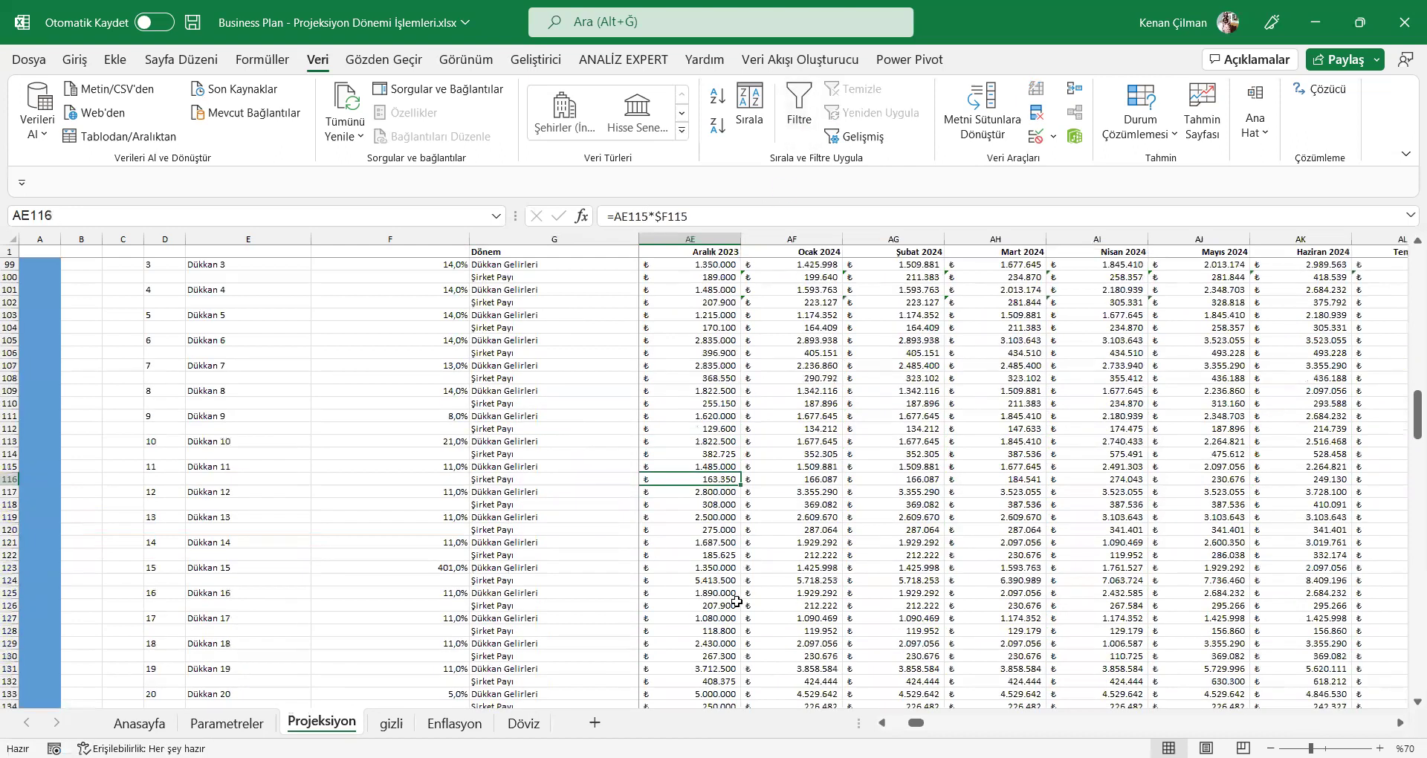
click(464, 569)
key(F2)
key(Right)
key(Right)
key(Right)
key(Right)
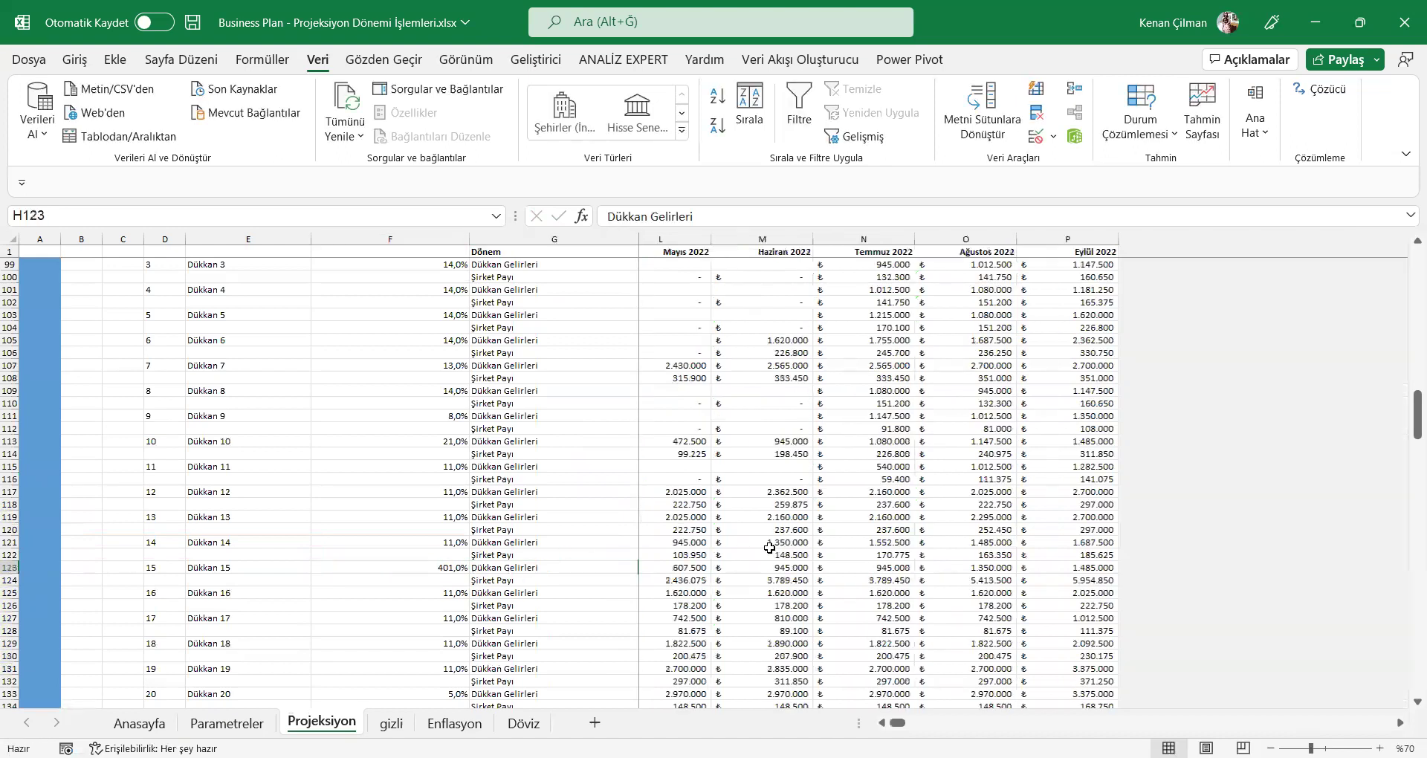
text(162000)
key(Right)
key(Right)
key(Right)
key(Right)
key(Right)
key(Right)
key(Right)
key(Right)
key(Right)
key(Right)
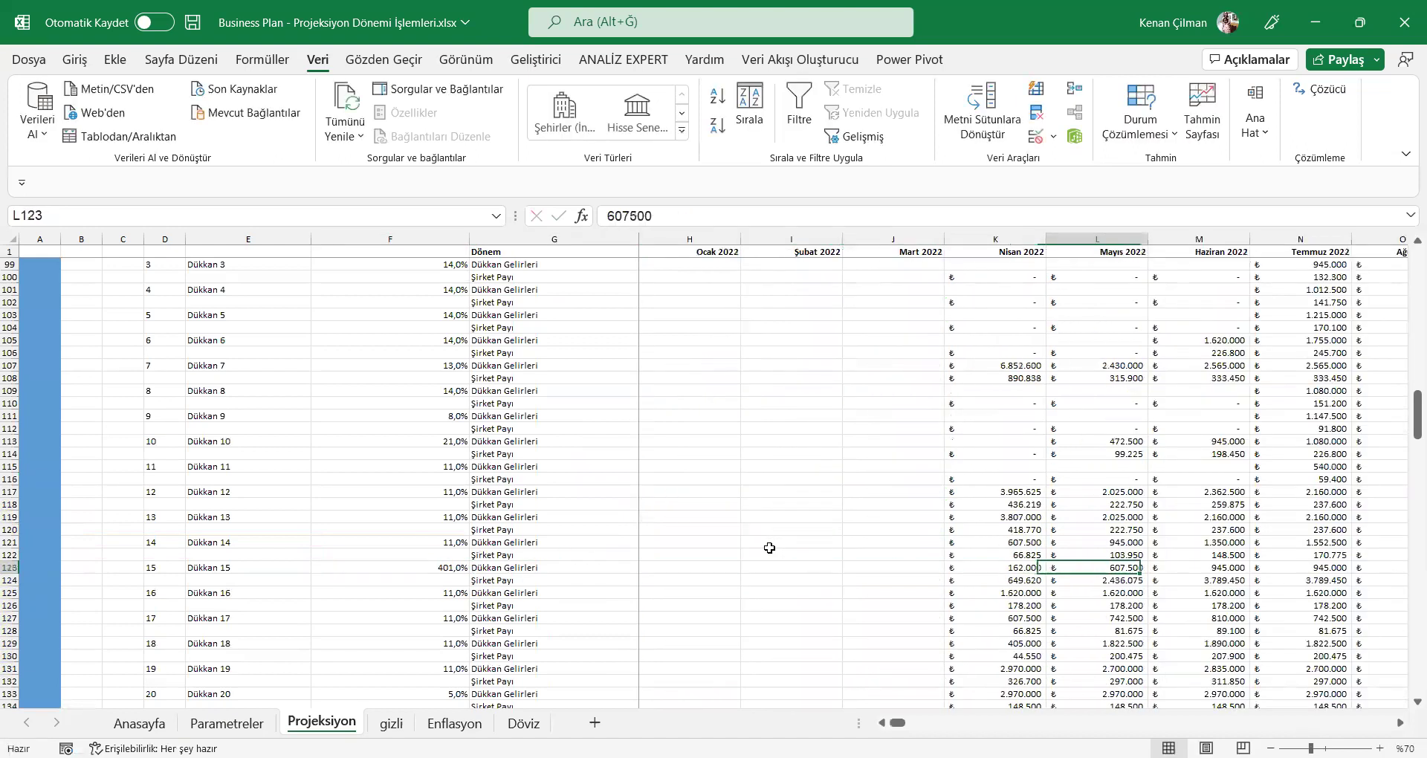
key(Down)
key(Down)
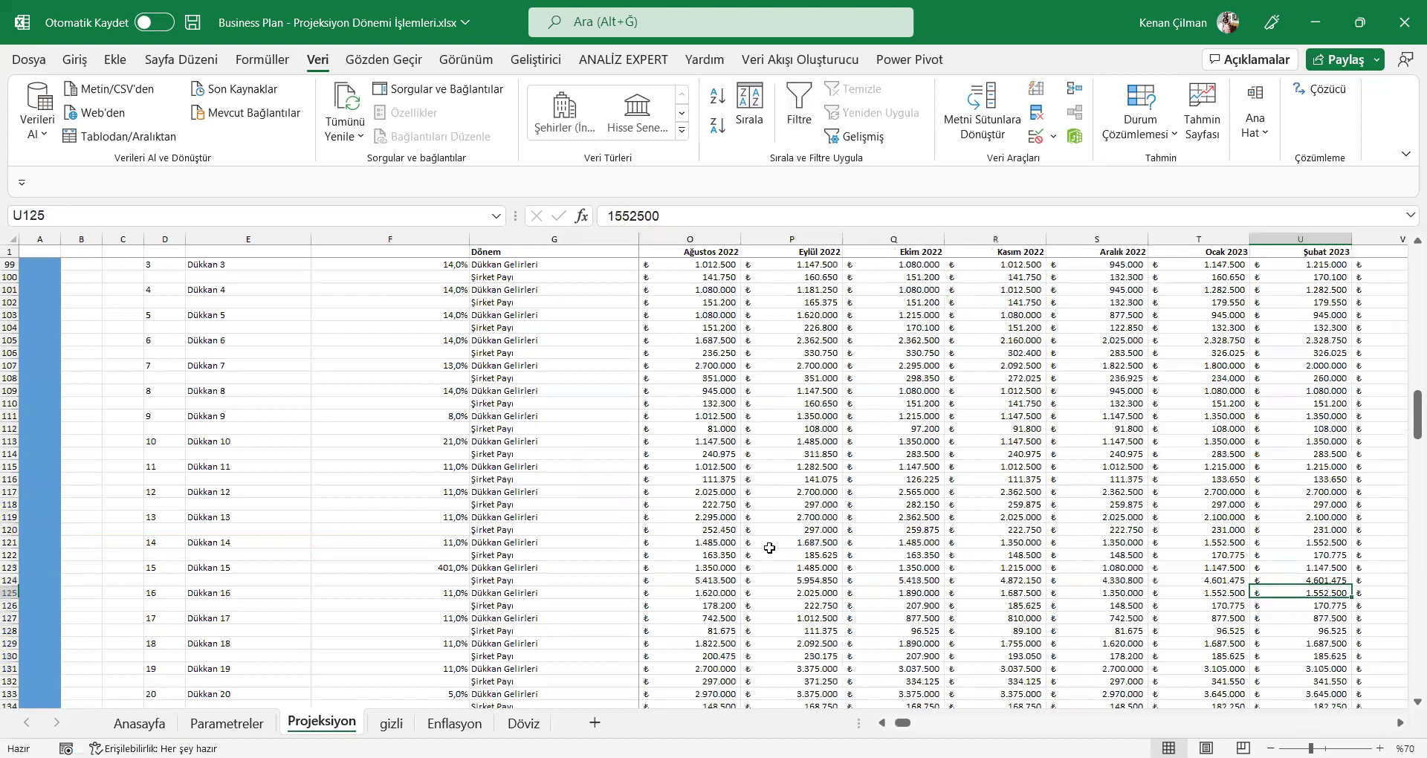
key(Right)
key(Right)
key(Right)
key(Right)
key(Right)
key(Right)
key(Right)
key(Right)
key(Right)
key(Right)
key(Right)
key(Right)
key(Right)
key(Right)
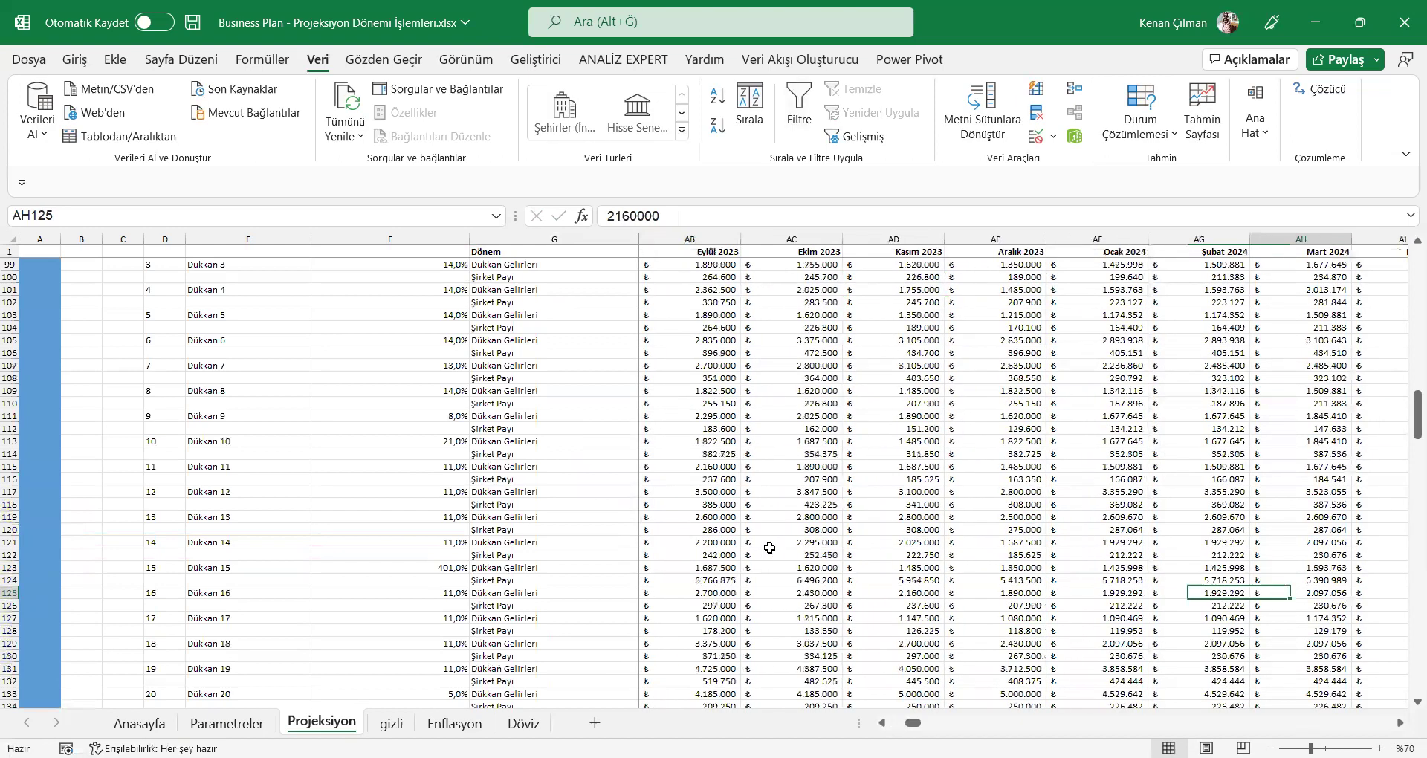
Step: Check the Şirket Payı formulas of Kat 1 Dükkan 15 and Dükkan 16 around Aralık 2023 and early 2024
key(Up)
key(F2)
key(Escape)
key(Left)
key(F2)
key(Escape)
key(Left)
key(F2)
key(Escape)
key(Left)
key(Escape)
key(Left)
key(F2)
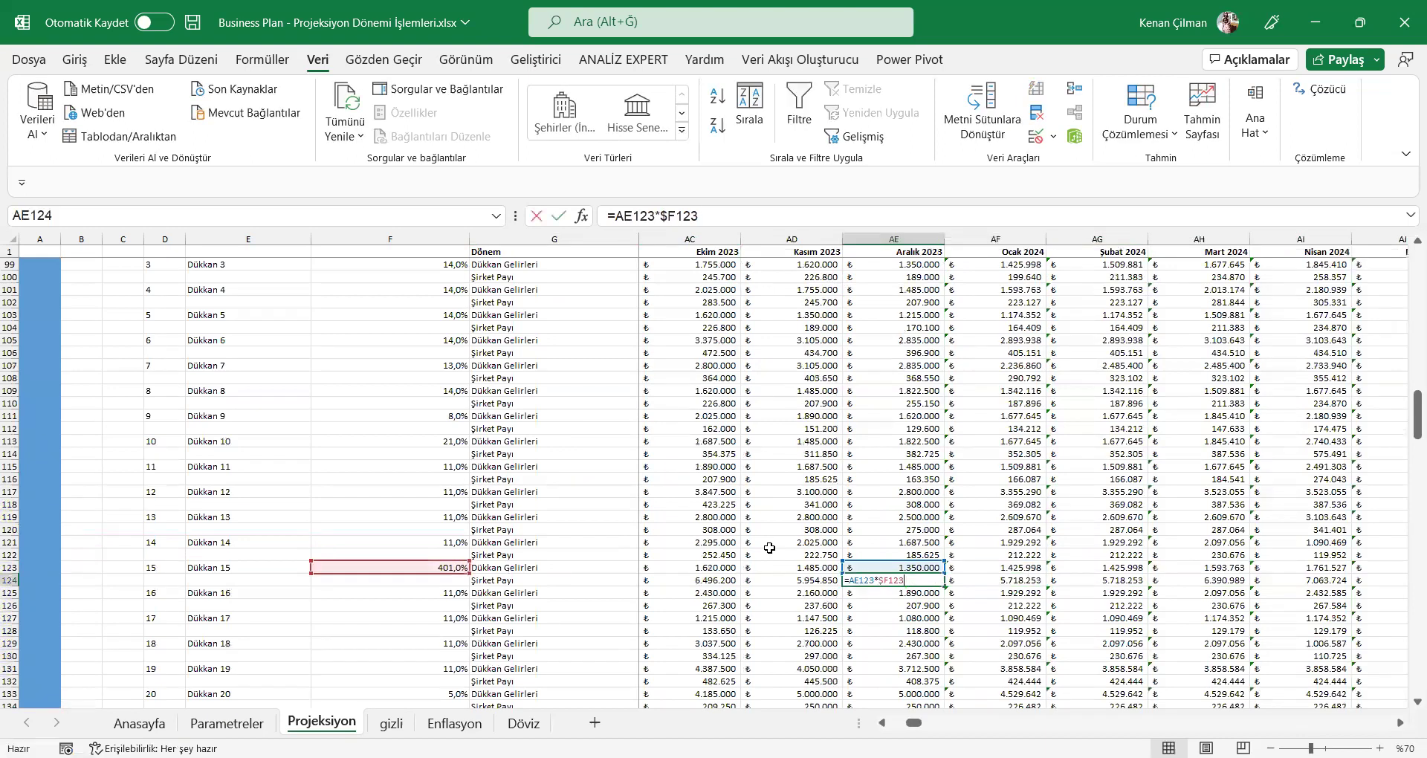
key(Escape)
key(Down)
key(Down)
key(F2)
key(Escape)
key(Right)
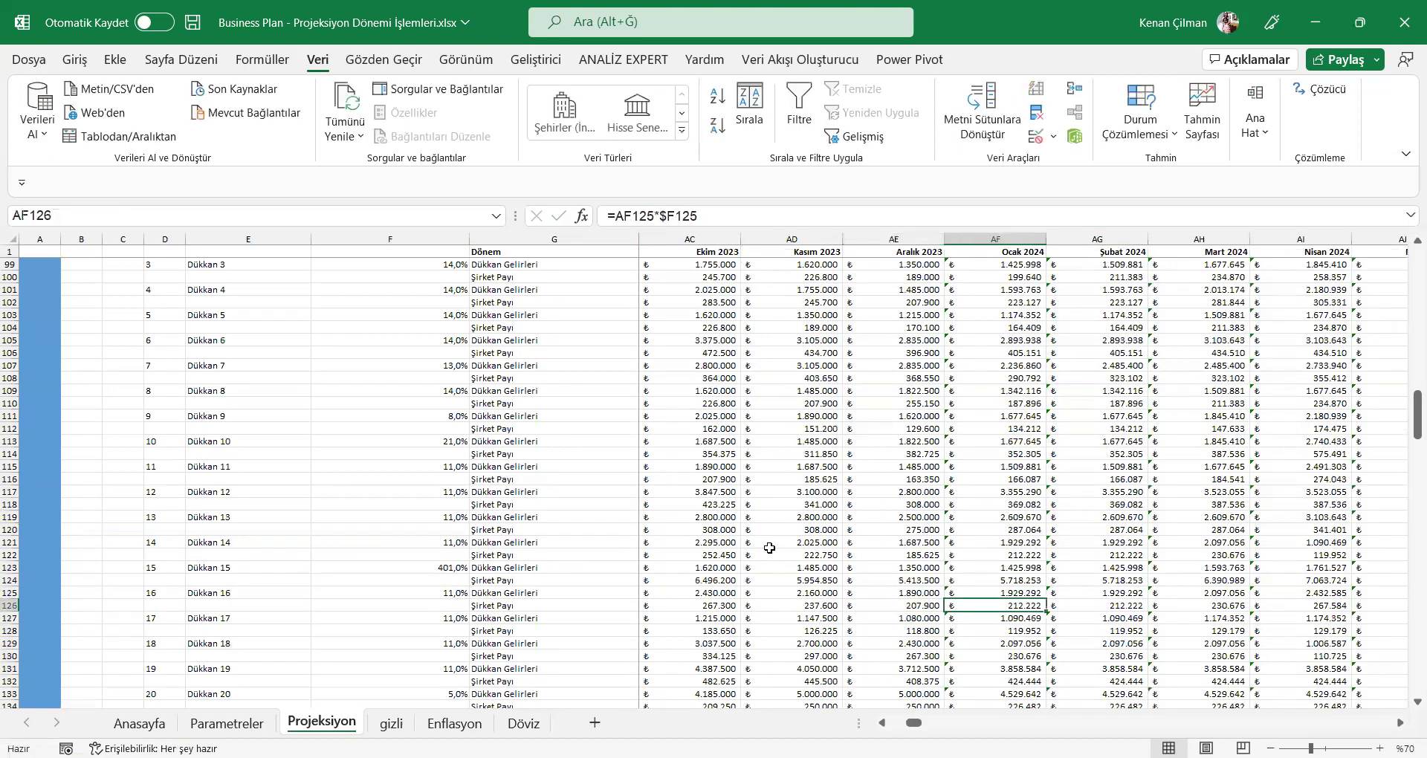
Step: Set the Şirket Payı rate of Kat 1 Dükkan 15 (F123) to 14%
click(429, 571)
key(F2)
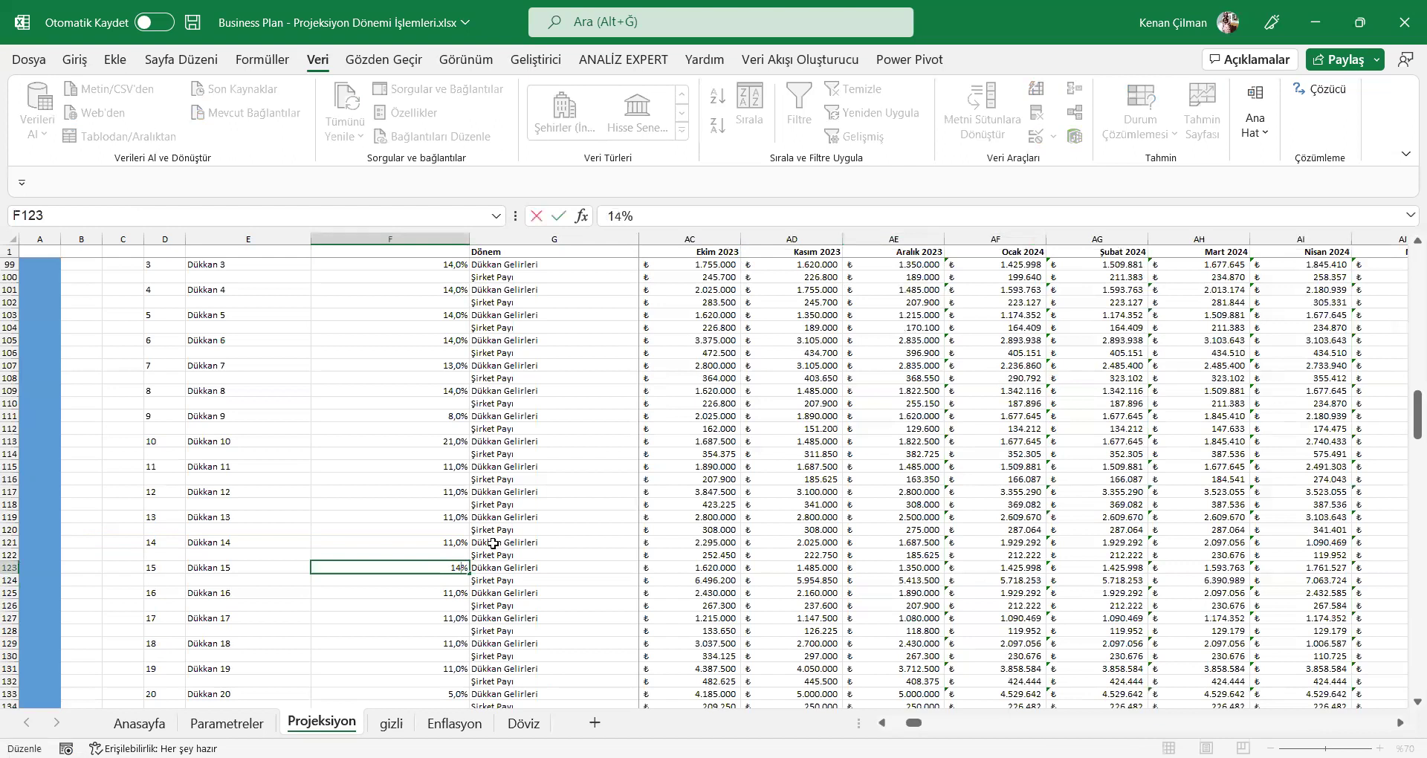
key(Escape)
key(Right)
key(Right)
key(Right)
key(Right)
key(Right)
key(Right)
key(Right)
scroll(631, 573, down, 5)
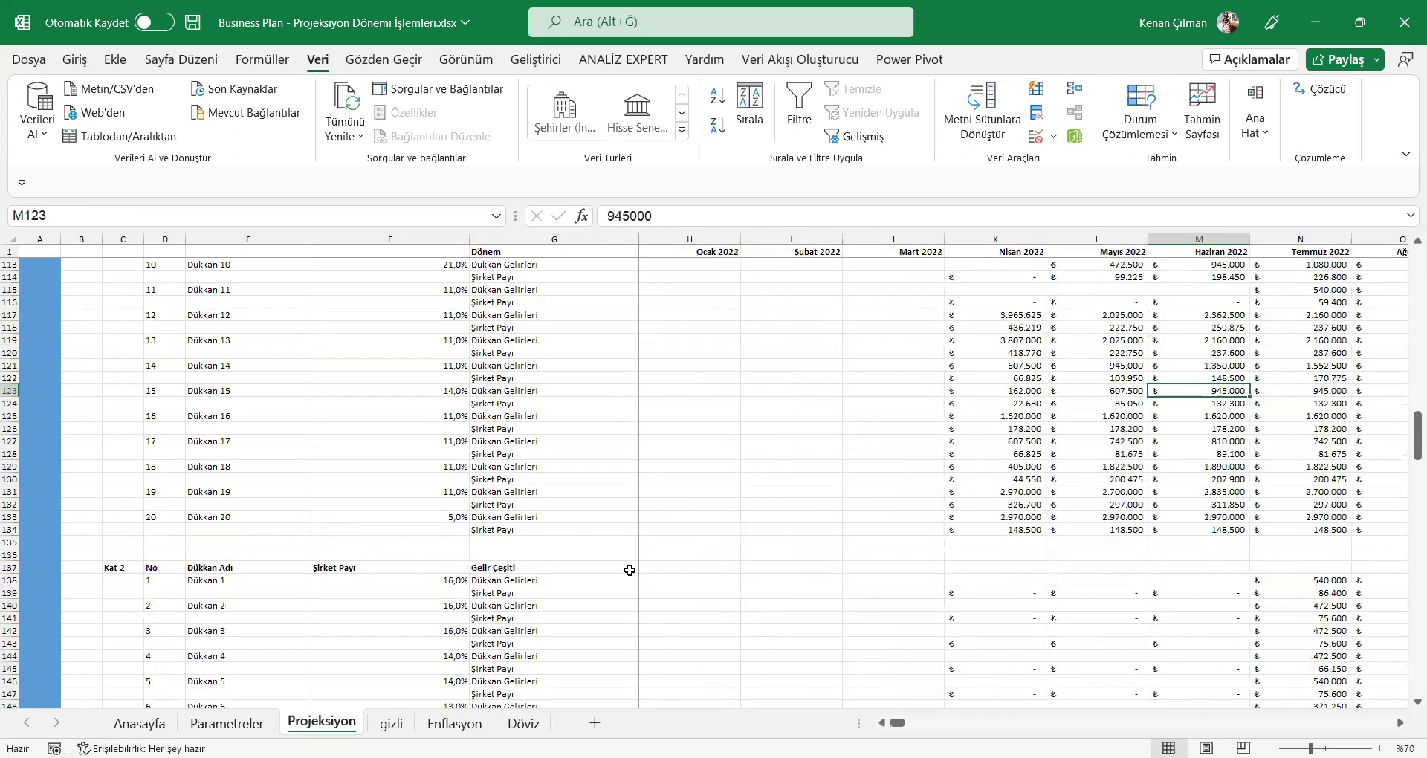
Step: Check the Ekim 2022 Şirket Payı formulas of Kat 1 Dükkan 18 and Dükkan 19 (Q130 and Q132)
click(1368, 456)
key(Right)
key(Right)
double_click(1243, 479)
key(Return)
key(Down)
key(F2)
key(Escape)
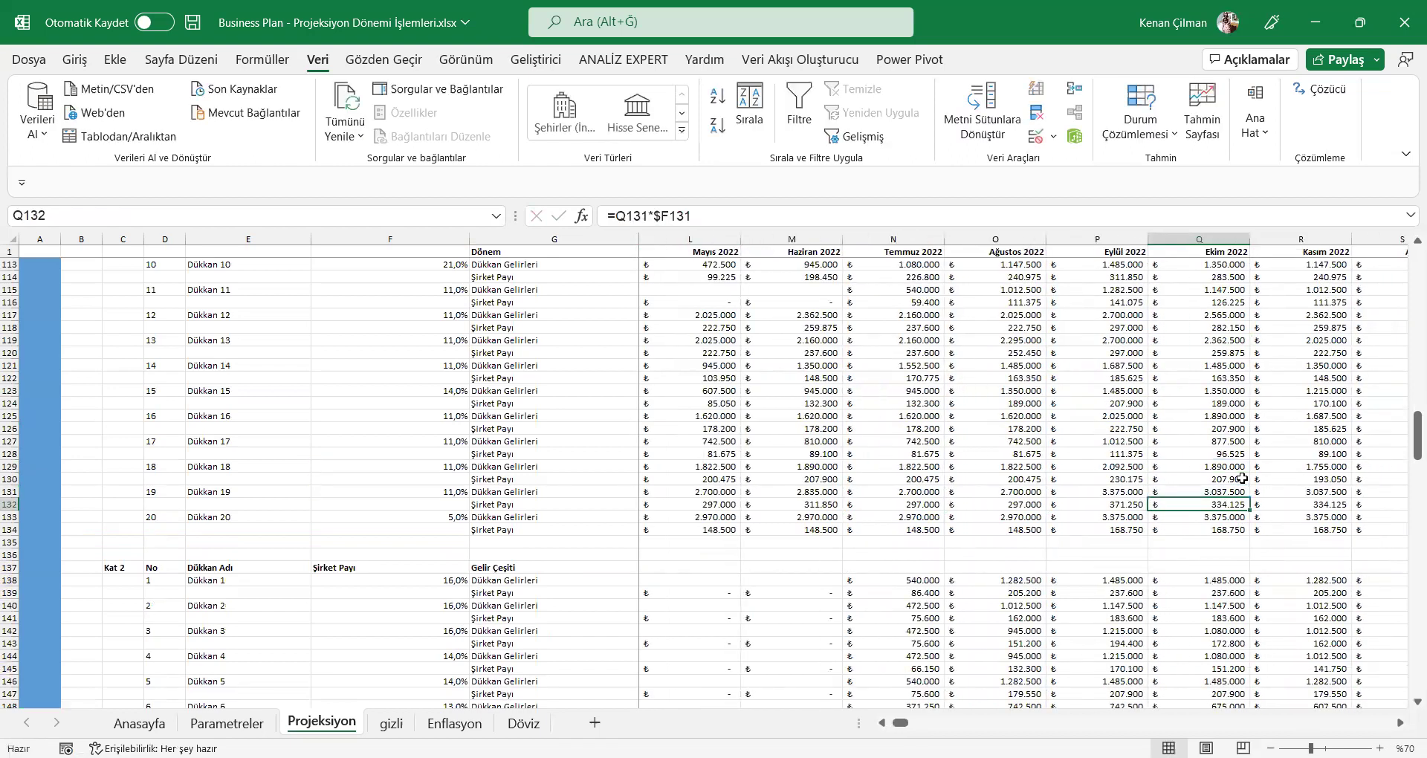
Step: Filter the Kat 2 shop table by the Gelir Çeşiti value Şirket Payı
scroll(755, 471, down, 2)
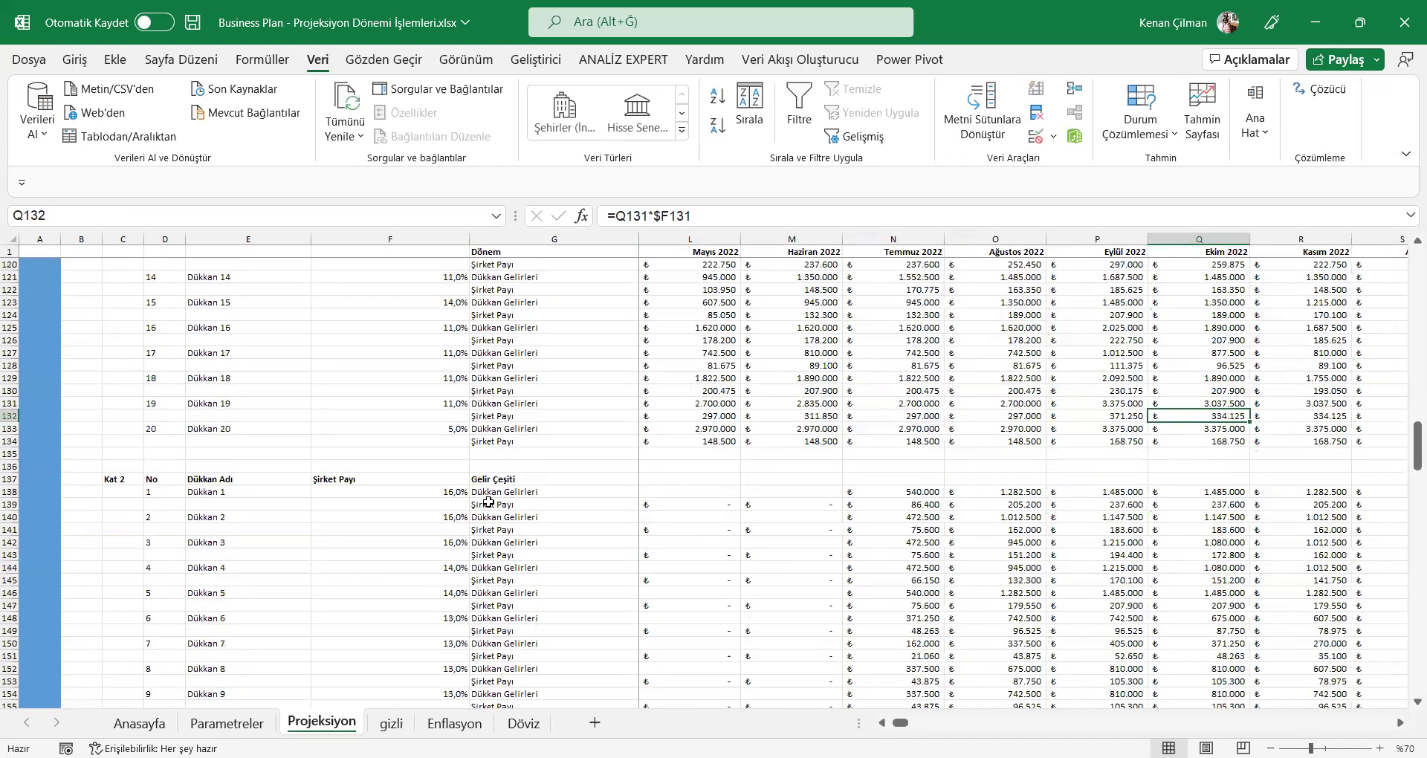
right_click(489, 502)
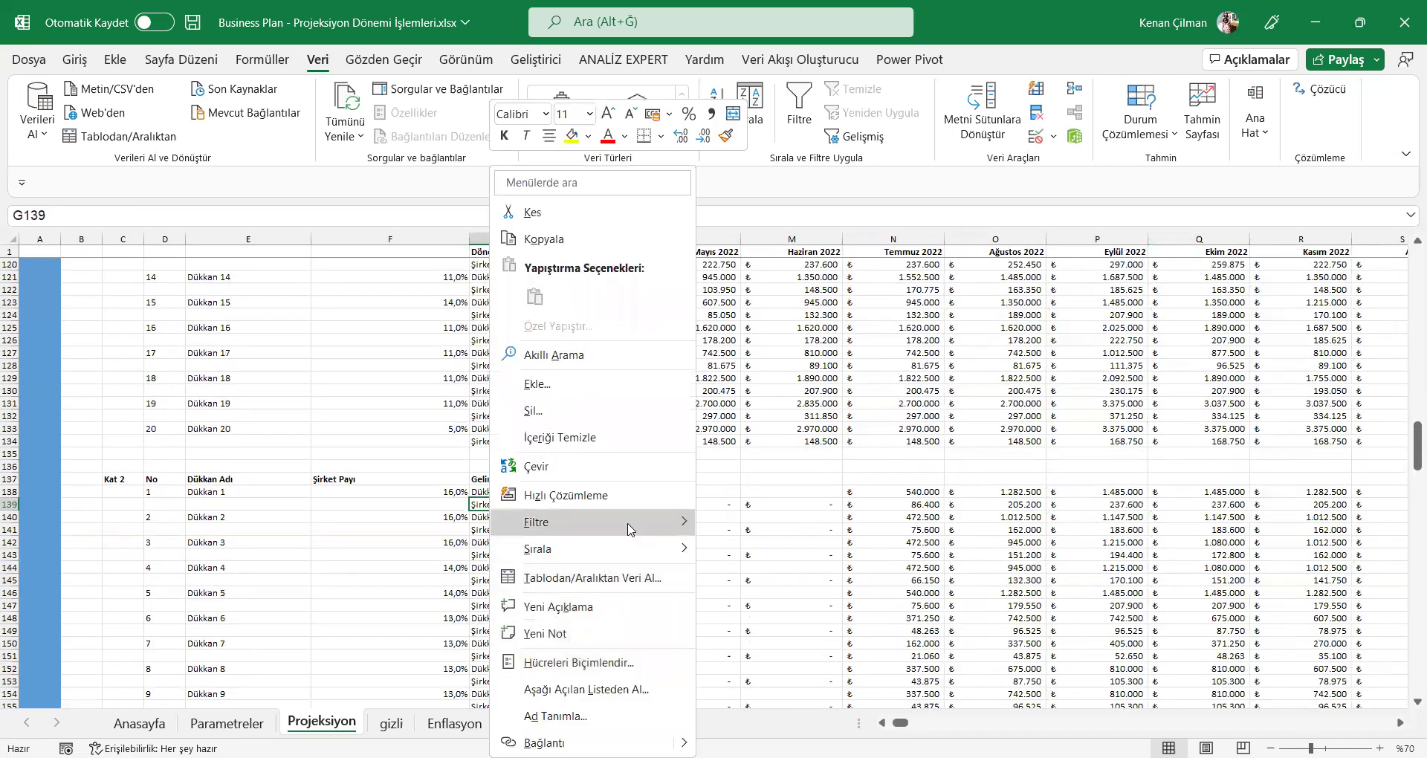
mouse_move(629, 529)
click(813, 580)
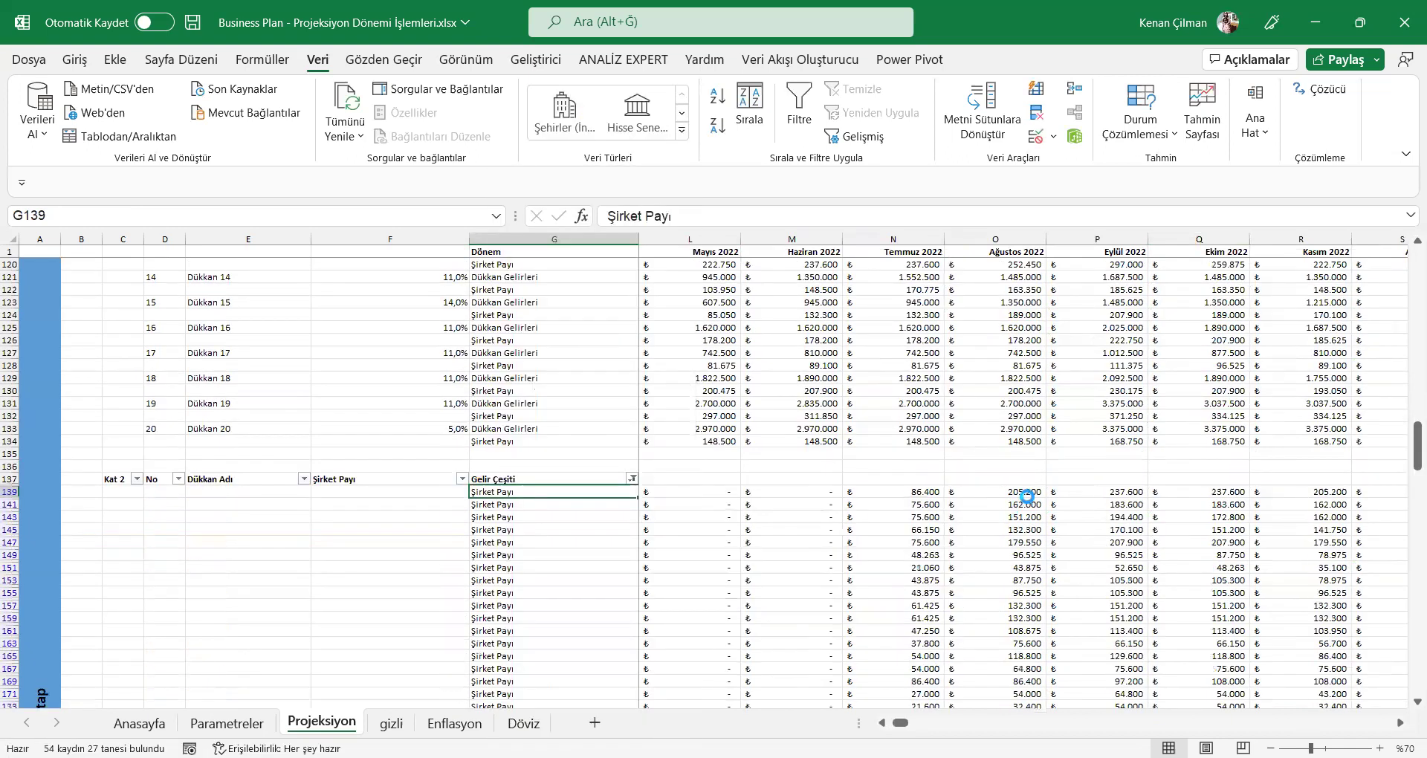
Step: Copy the Şirket Payı formula from AF134 into all filtered Kat 2 Şirket Payı rows (139 to 191), from Ocak 2024 through Aralık 2065
click(1143, 491)
key(Right)
key(Right)
key(Right)
key(Right)
key(Right)
key(Right)
key(Right)
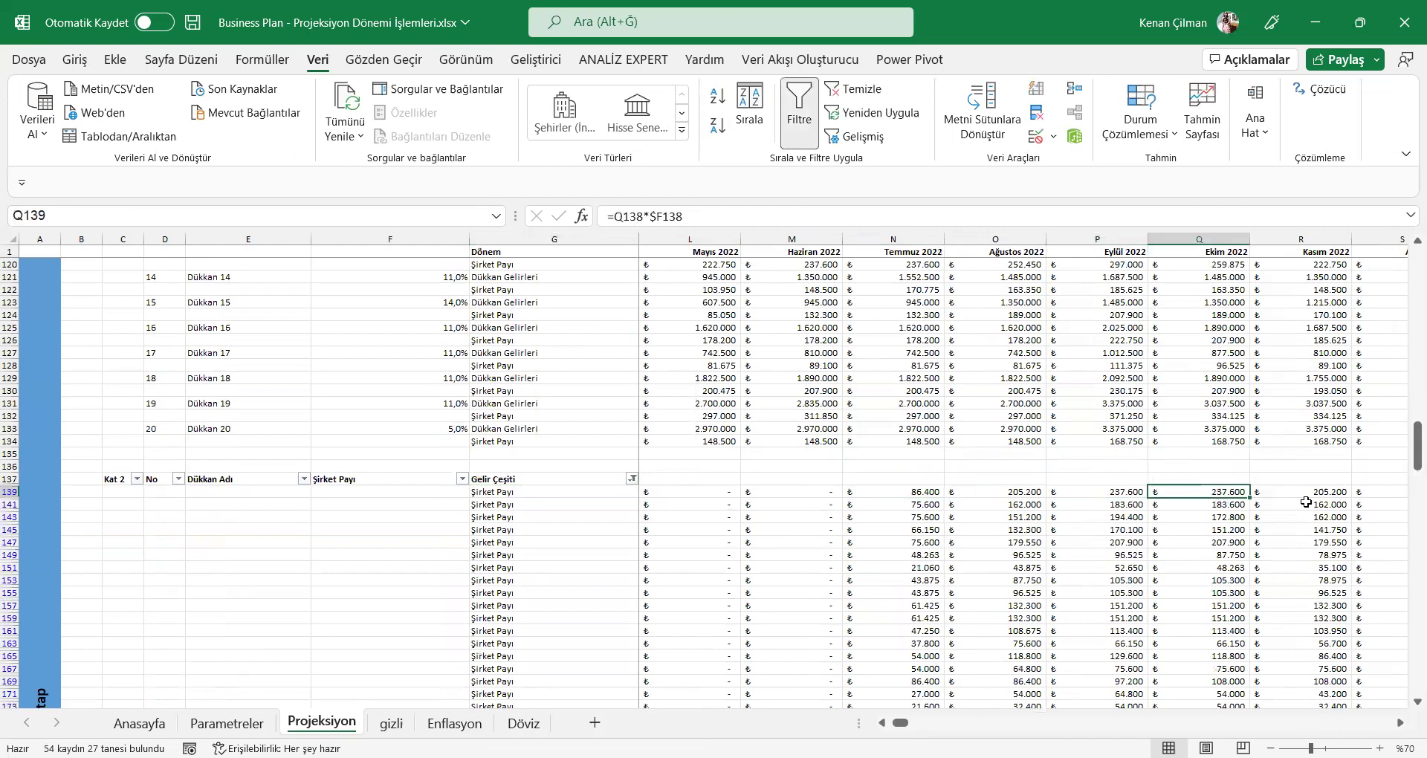
key(Right)
key(Right)
key(Right)
key(Right)
key(Right)
key(Right)
key(Right)
key(Right)
key(Right)
key(Right)
key(Right)
key(Right)
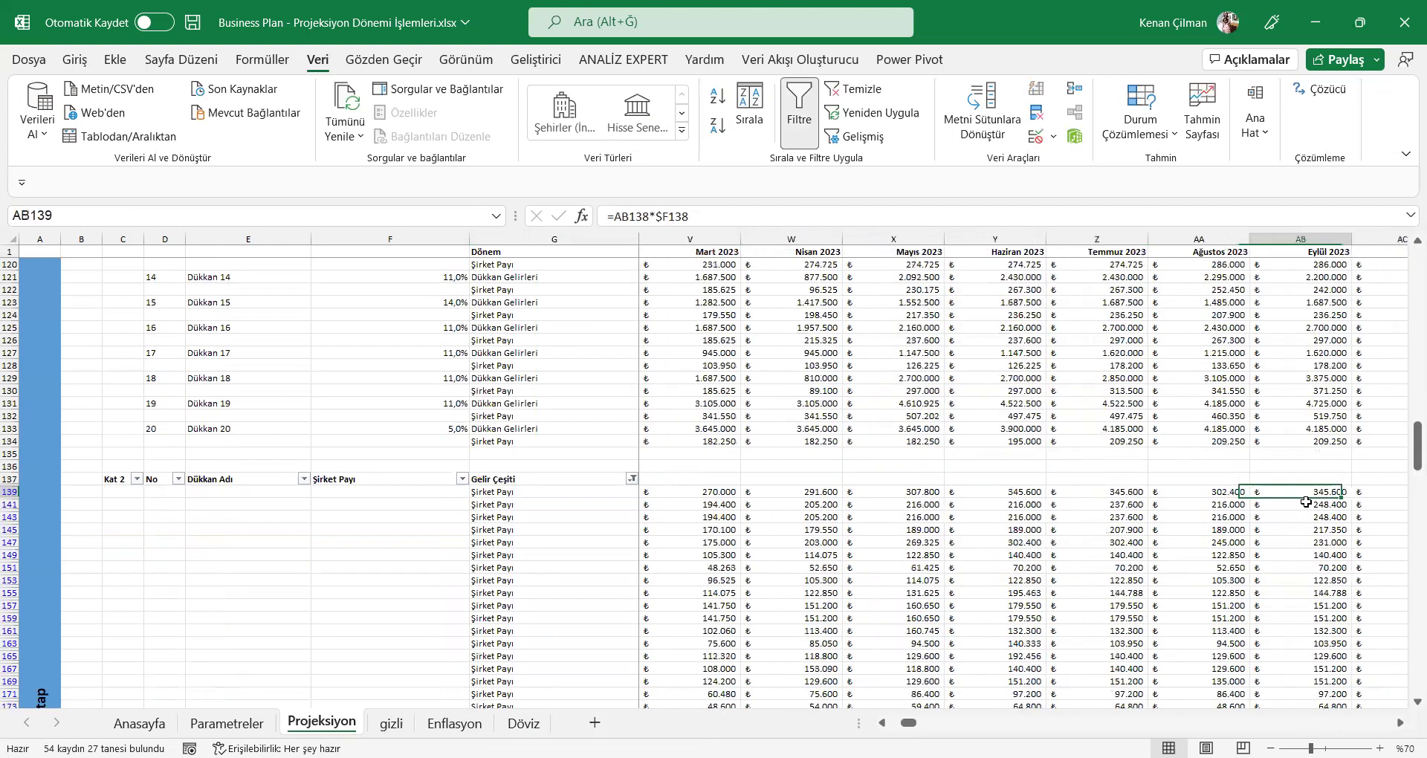
click(1001, 439)
key(ctrl+c)
click(964, 492)
click(979, 444)
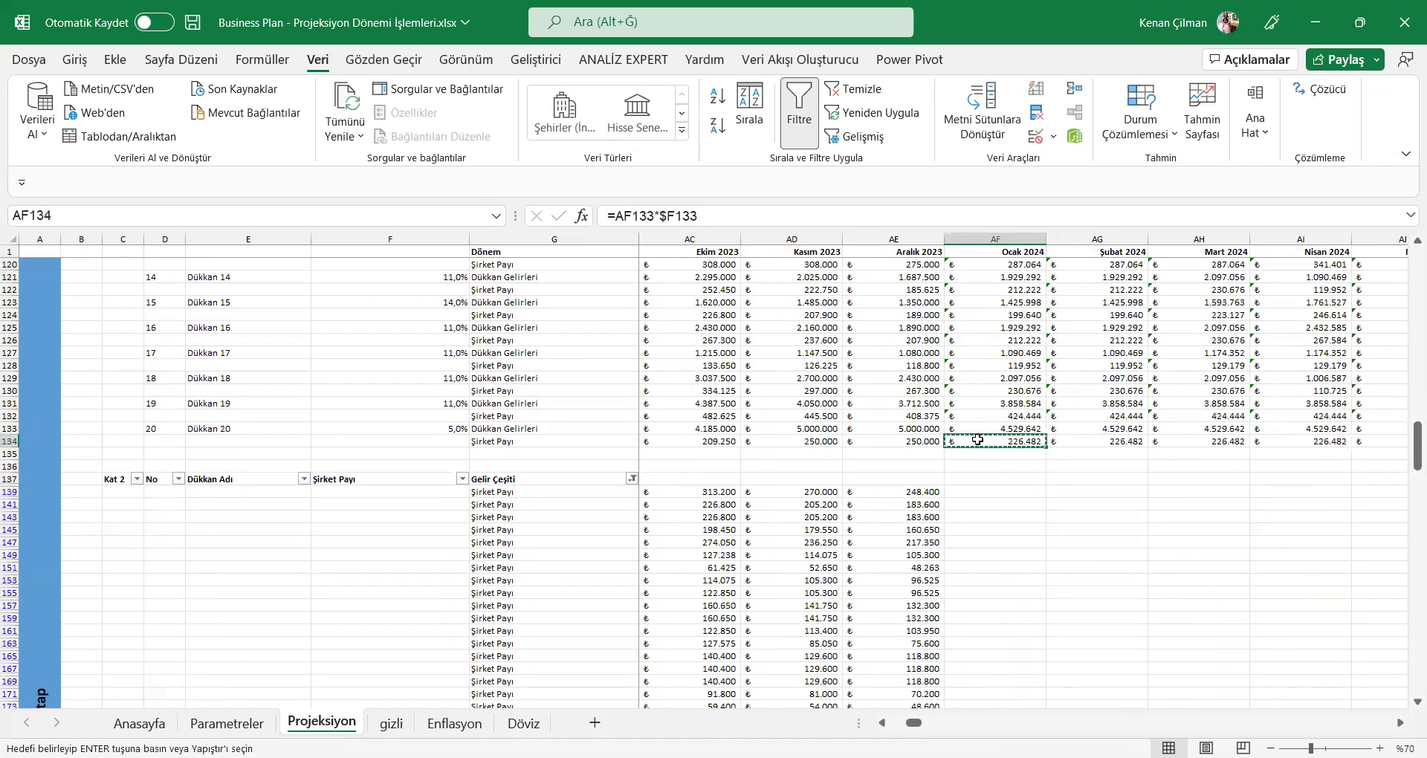
key(ctrl+Right)
key(Down)
key(Down)
key(Down)
key(Down)
key(ctrl+shift+Left)
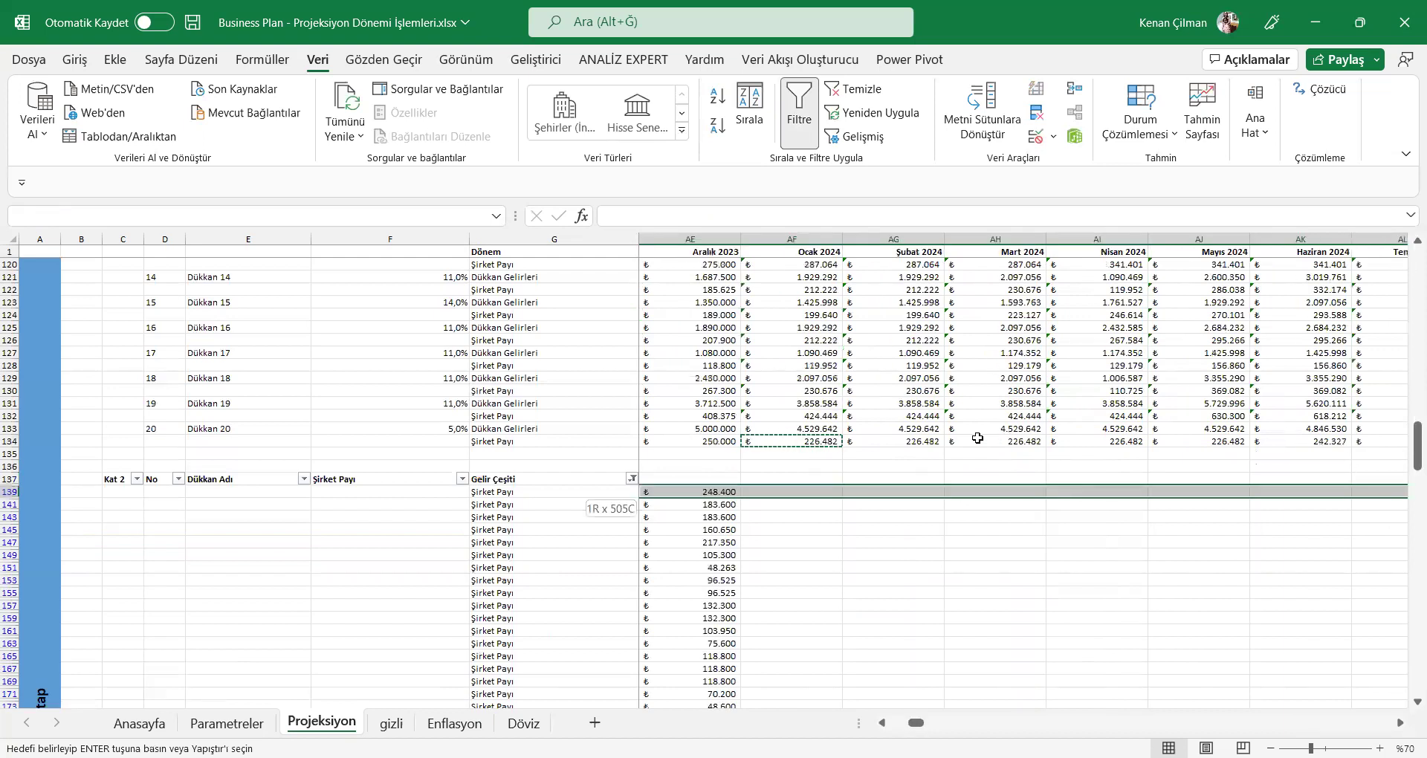
key(shift+Right)
key(ctrl+shift+Down)
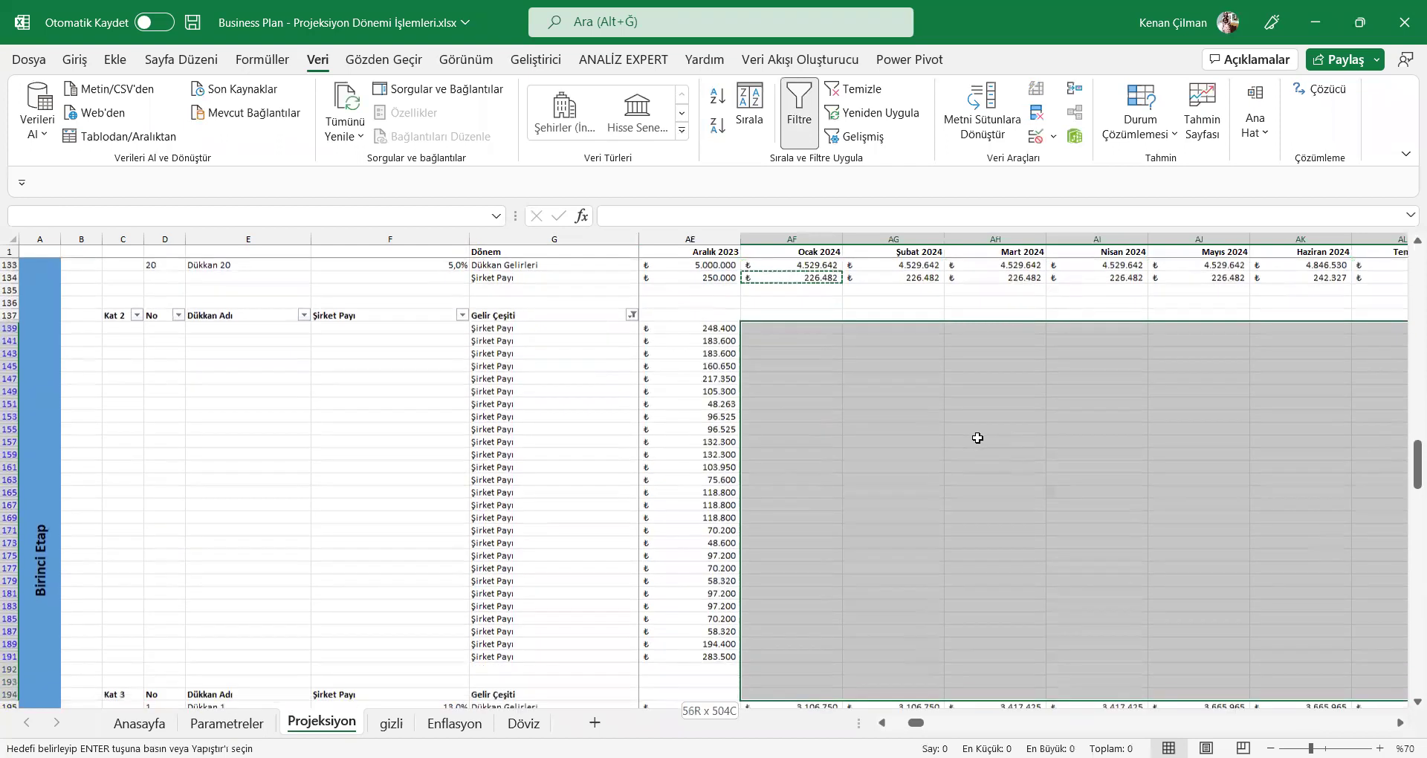
key(ctrl+v)
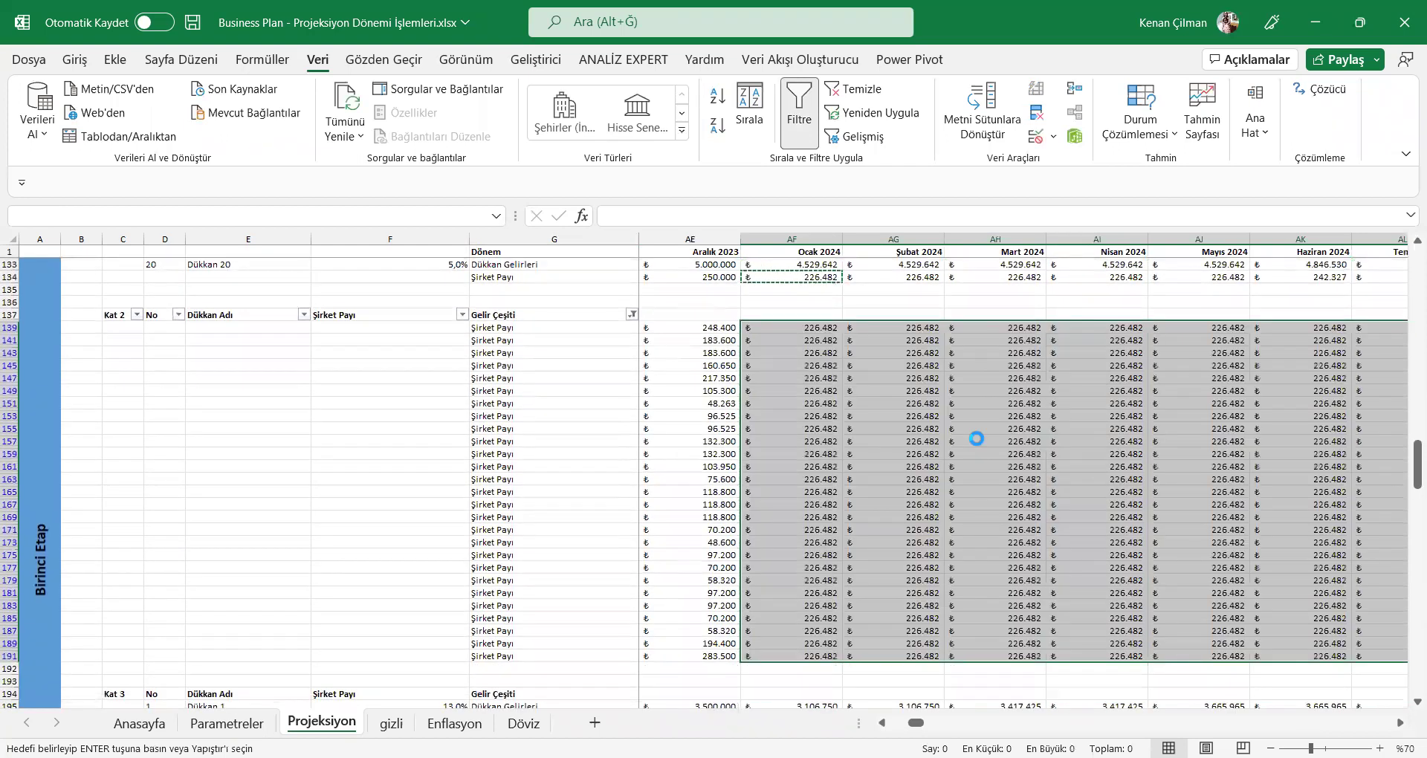
click(720, 604)
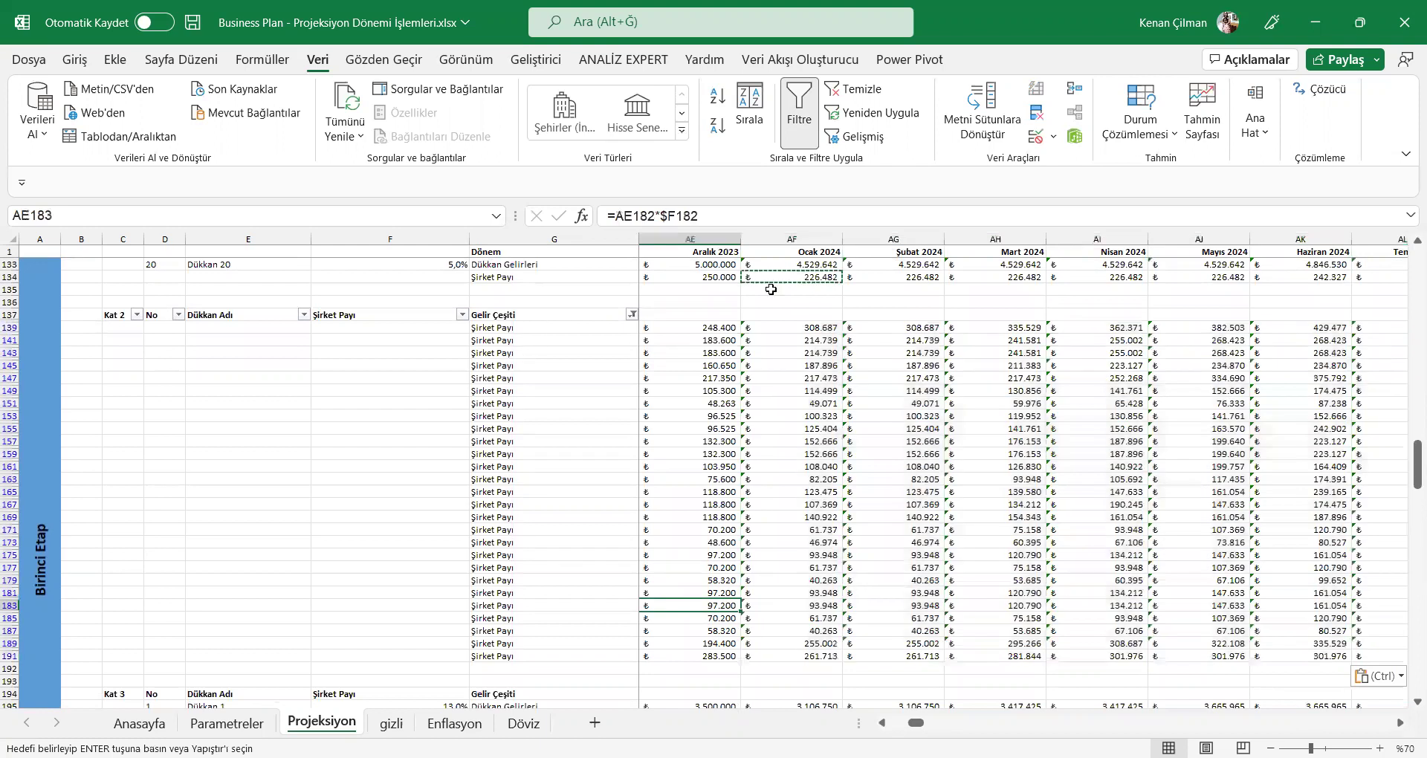
Step: Remove the Kat 2 filter and check the Şirket Payı formulas of Dükkan 22 in Şubat 2024 and Dükkan 23 in Aralık 2065
click(797, 132)
scroll(580, 409, down, 7)
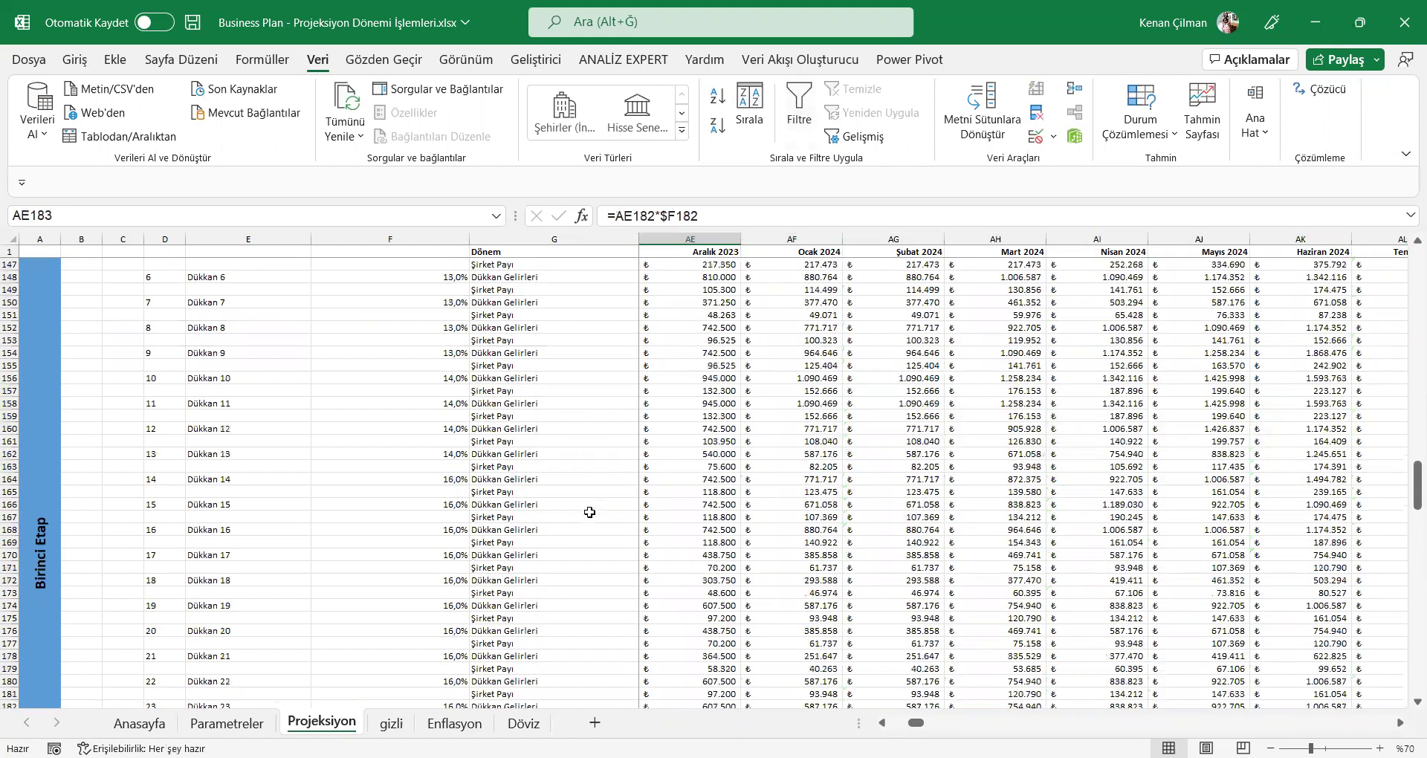
click(590, 515)
click(867, 606)
key(F2)
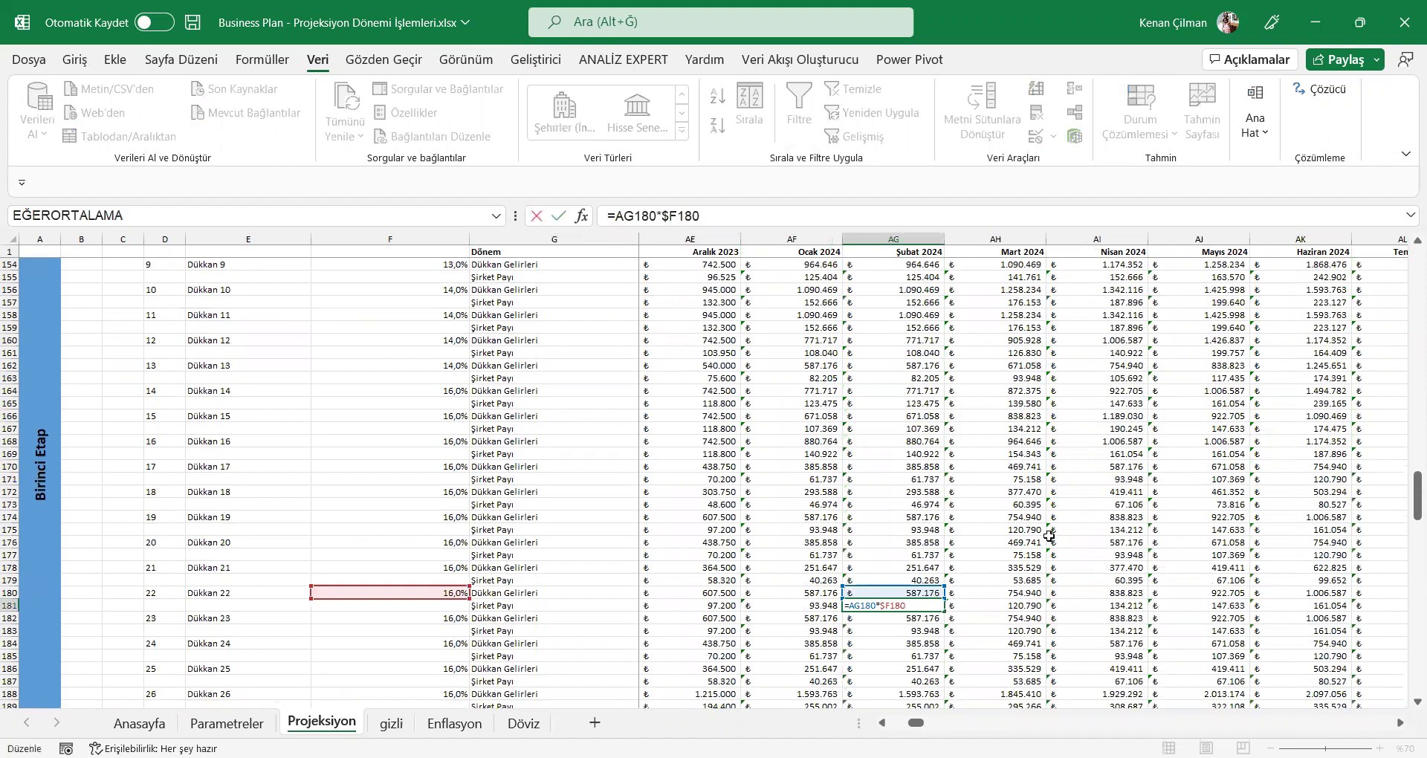
key(Return)
key(Down)
key(Right)
key(Right)
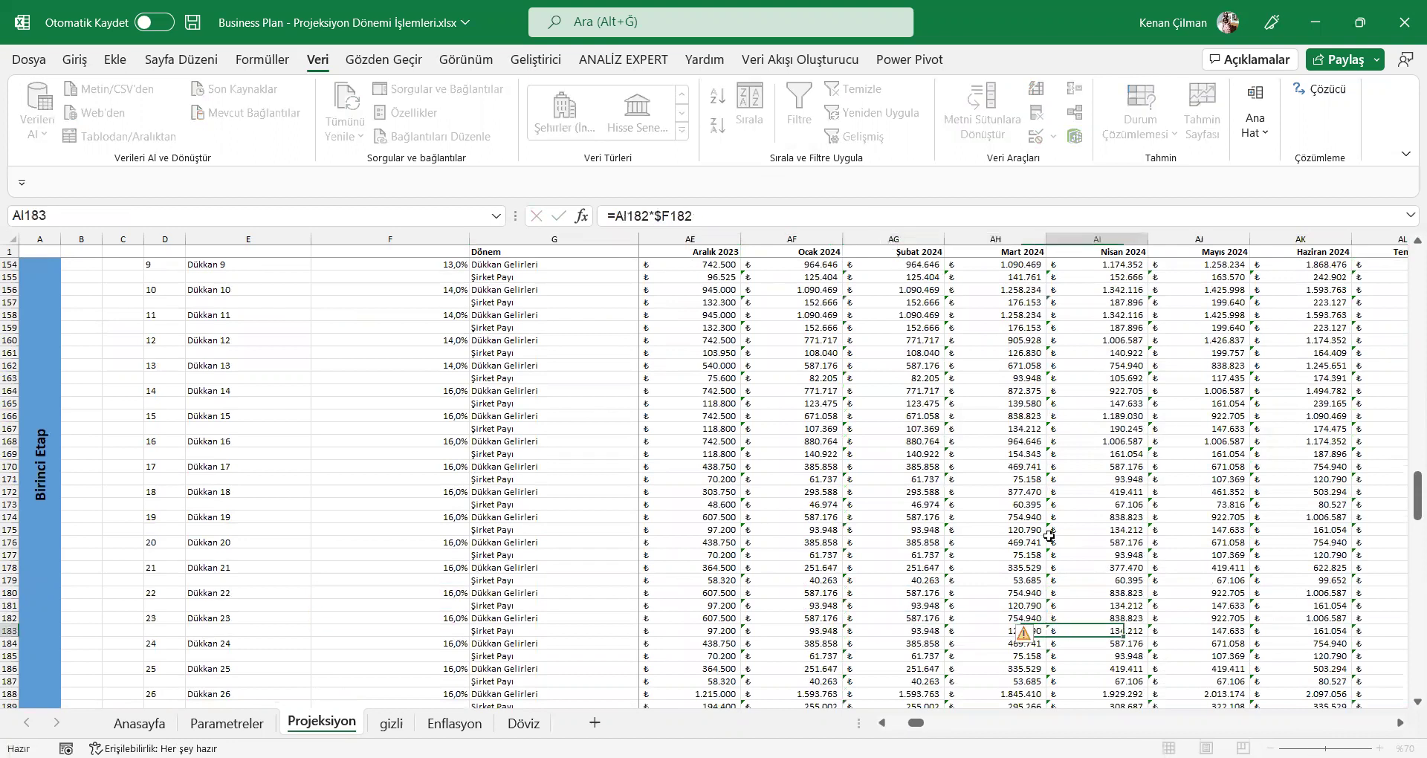
key(Right)
key(ctrl+Right)
key(F2)
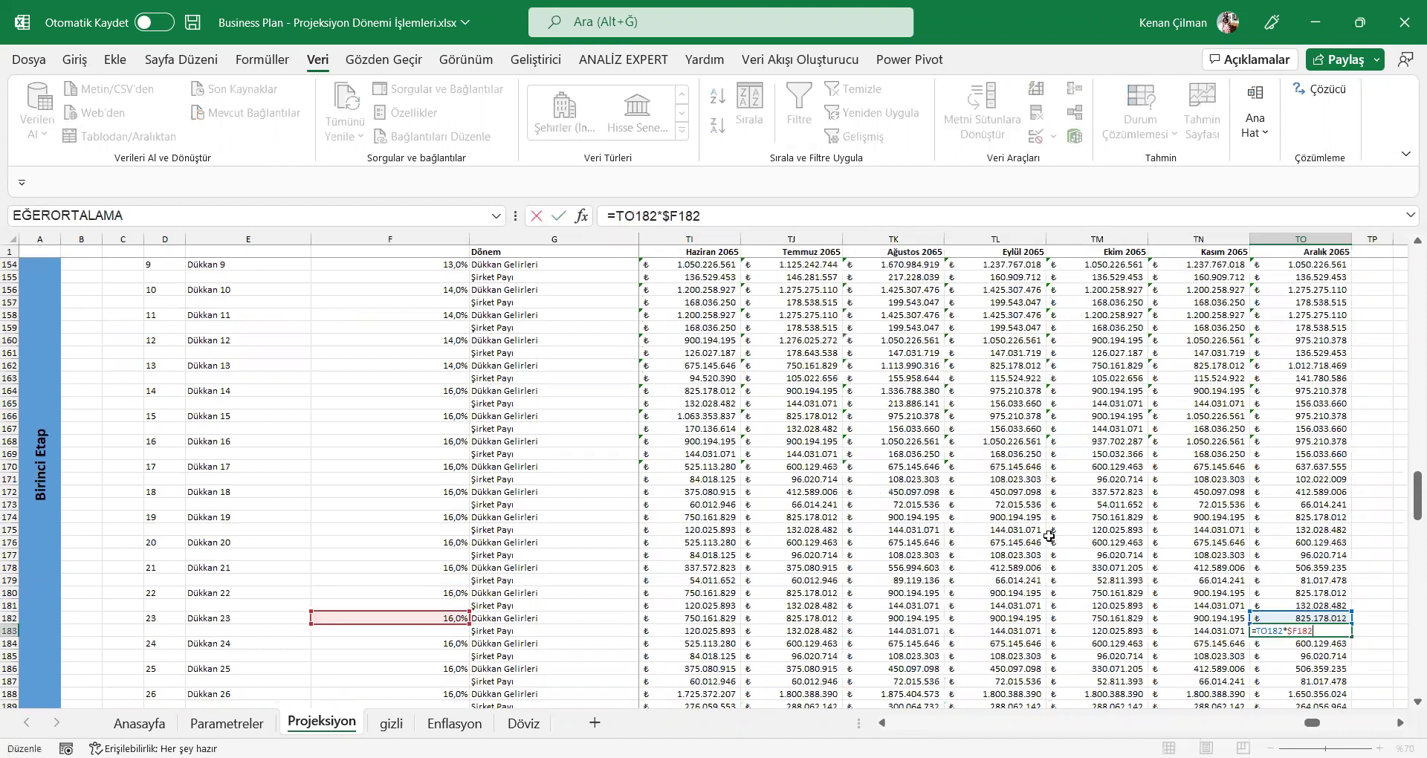
key(Return)
key(Down)
key(Down)
key(Down)
key(Down)
key(Down)
key(Down)
key(Down)
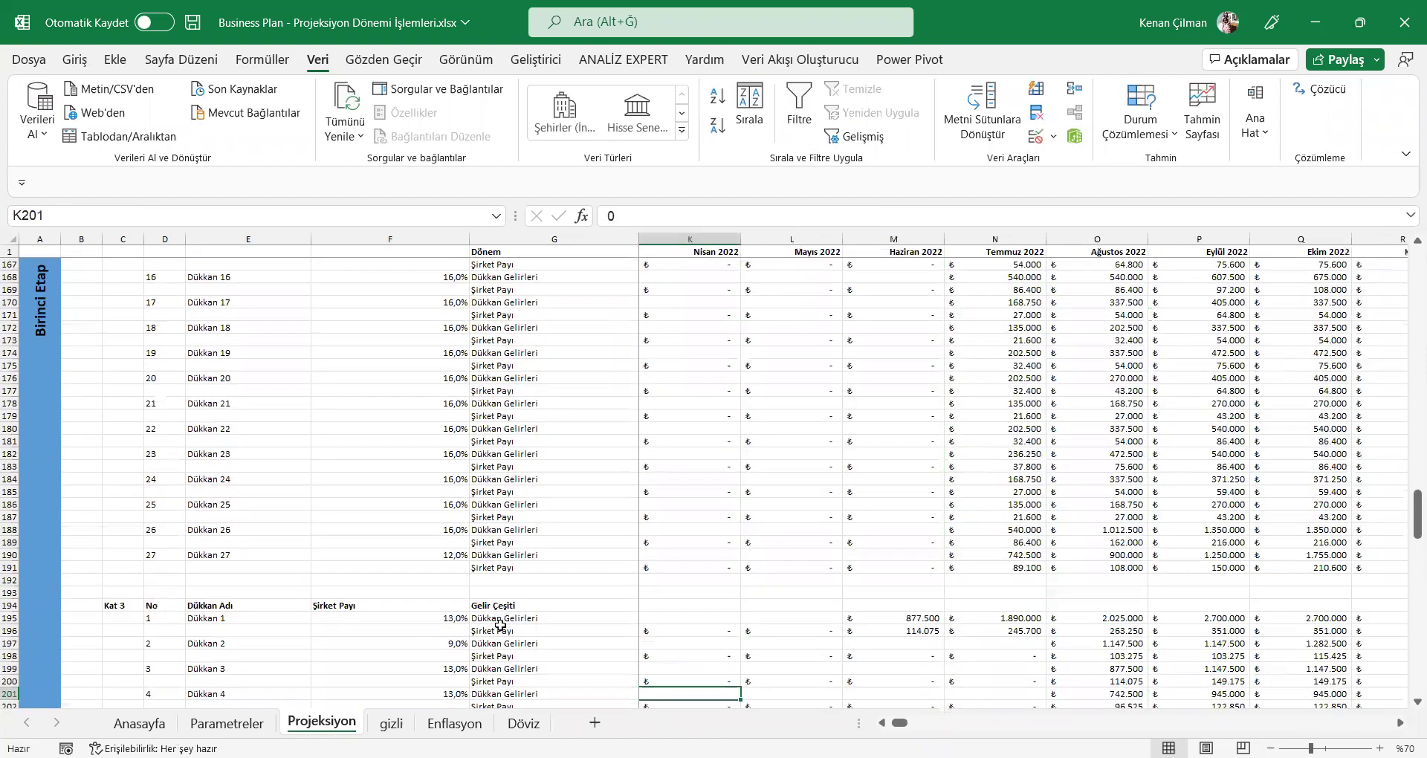
Step: Filter the Kat 3 shop table by the Gelir Çeşiti value Şirket Payı
click(500, 626)
scroll(478, 515, down, 5)
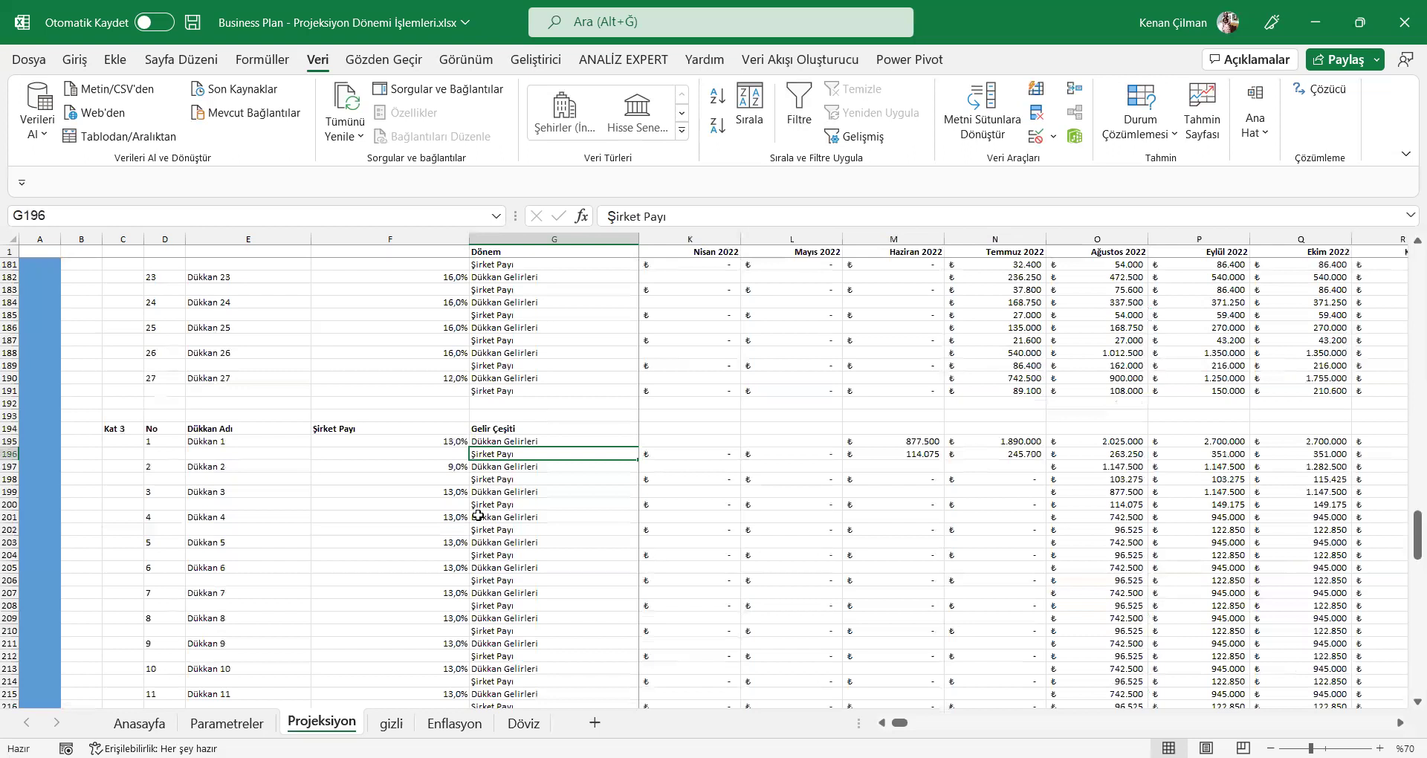
scroll(479, 485, down, 2)
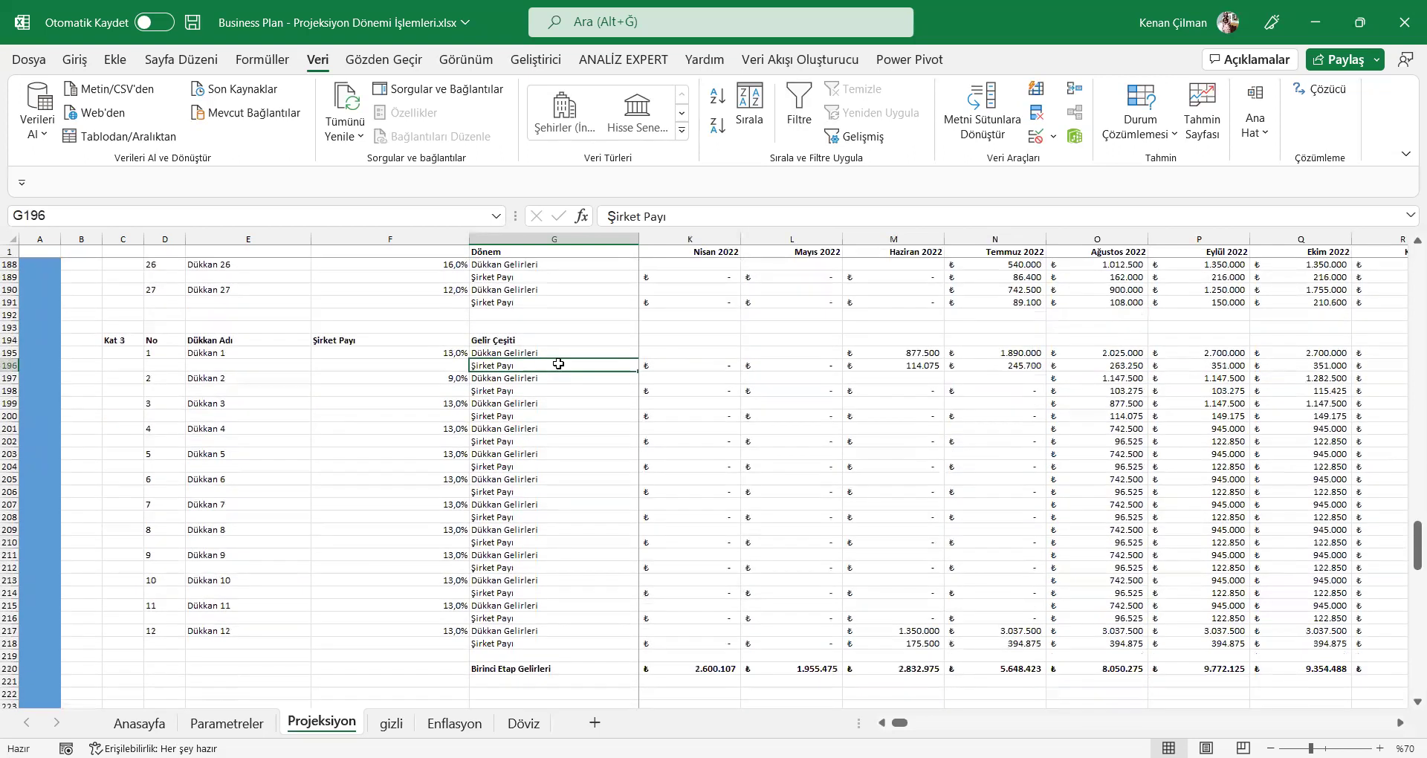
right_click(541, 365)
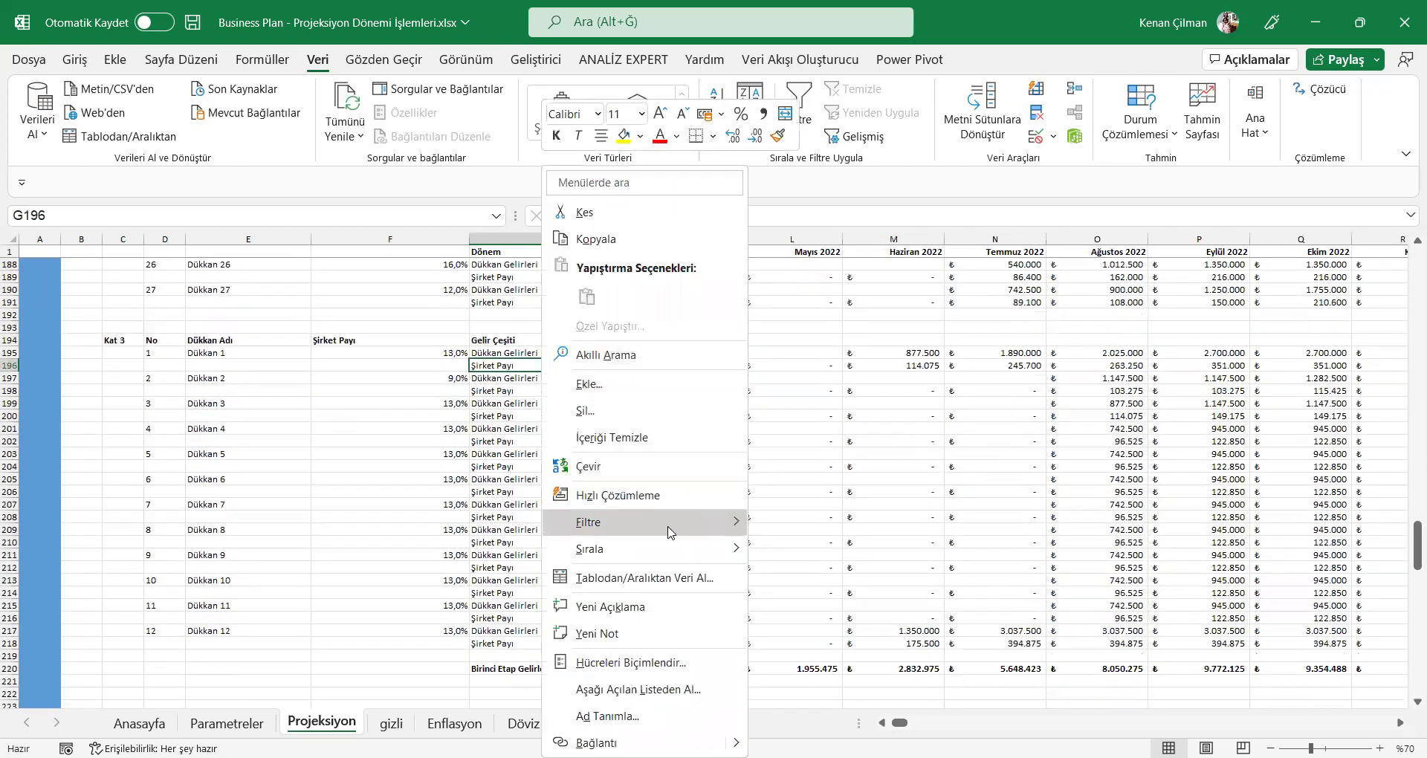
mouse_move(669, 528)
click(834, 574)
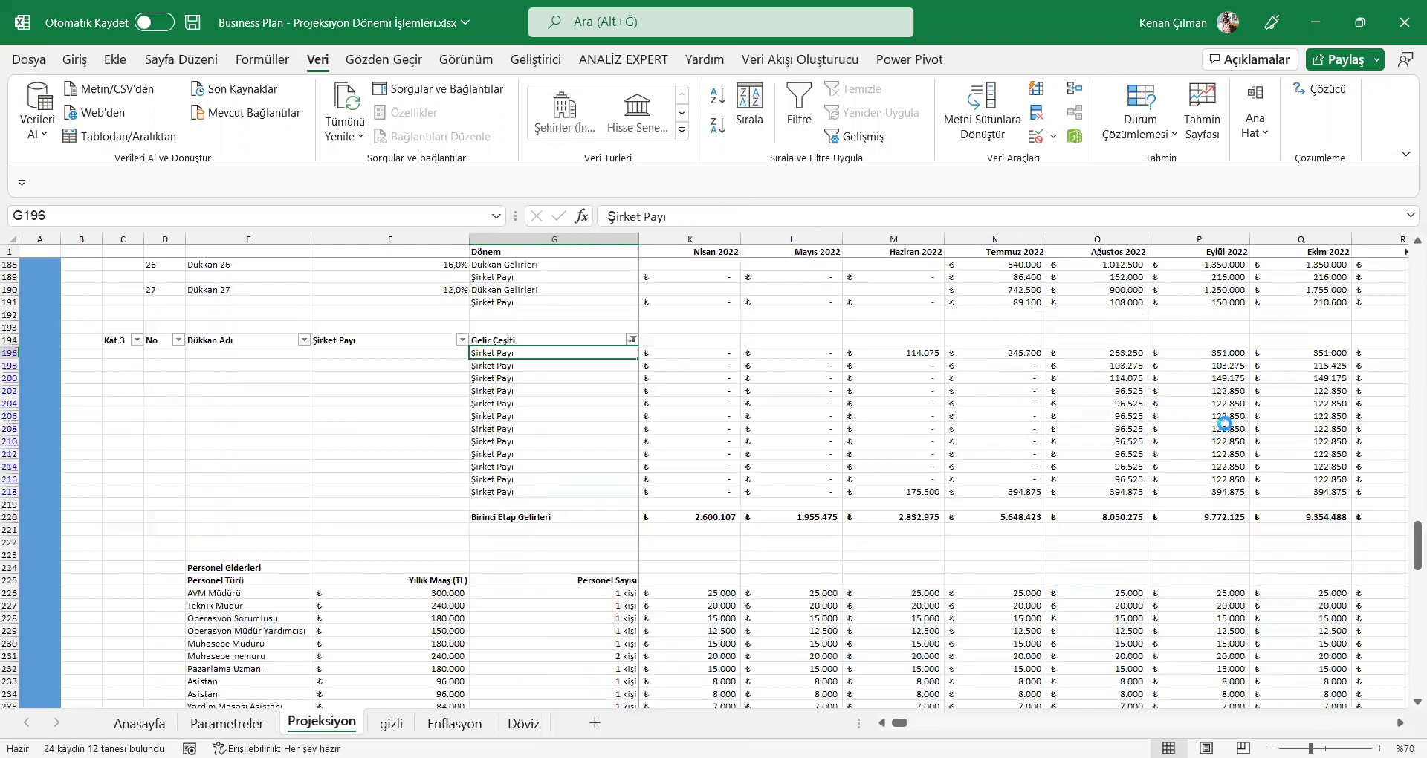
Step: Copy the Şirket Payı formula from AF191 into the filtered Kat 3 rows 196 to 218, Ocak 2024 through Aralık 2065, and remove the filter
click(1227, 429)
key(Right)
key(Right)
key(Right)
key(Right)
key(Right)
key(Right)
key(Right)
key(Right)
key(Right)
key(Right)
key(Right)
key(Right)
key(Right)
key(Right)
key(Right)
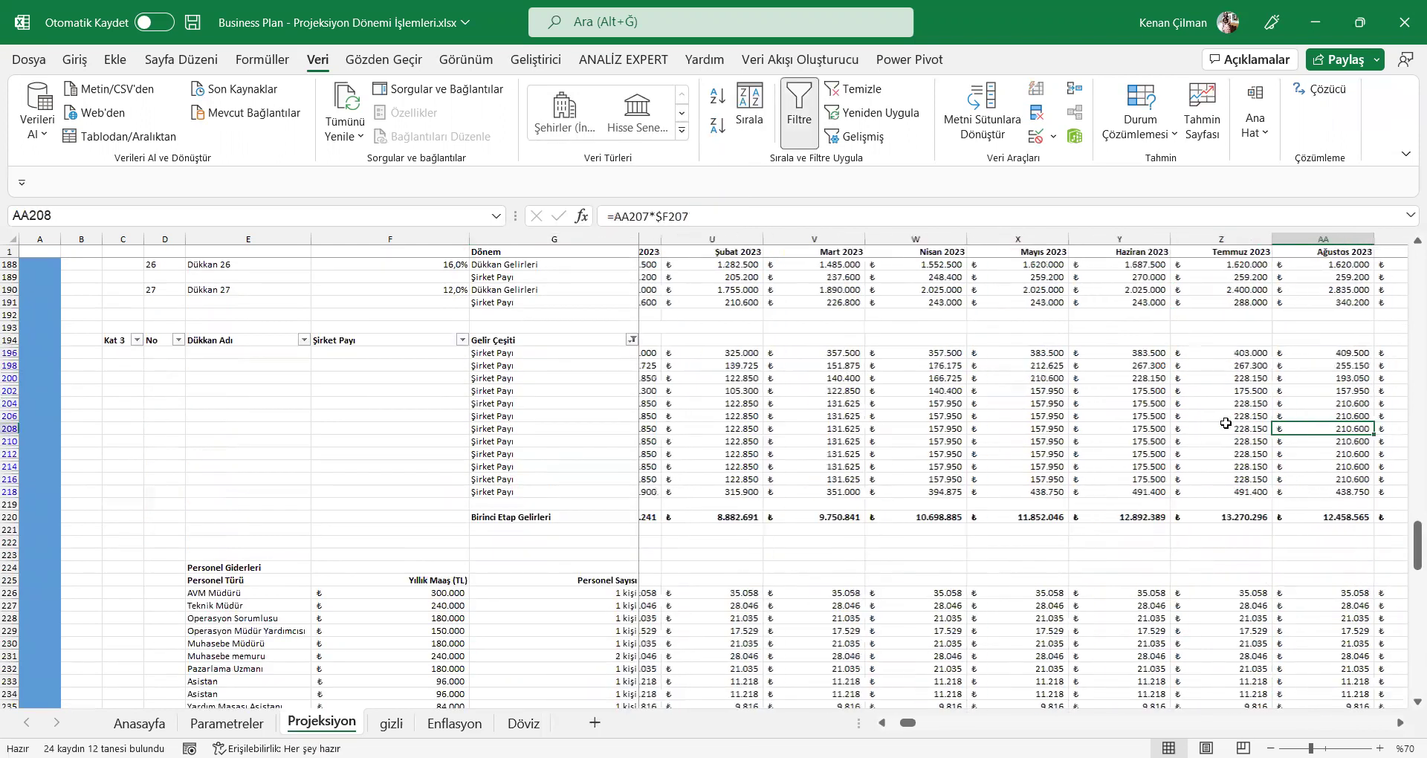
key(Right)
key(Right)
key(Right)
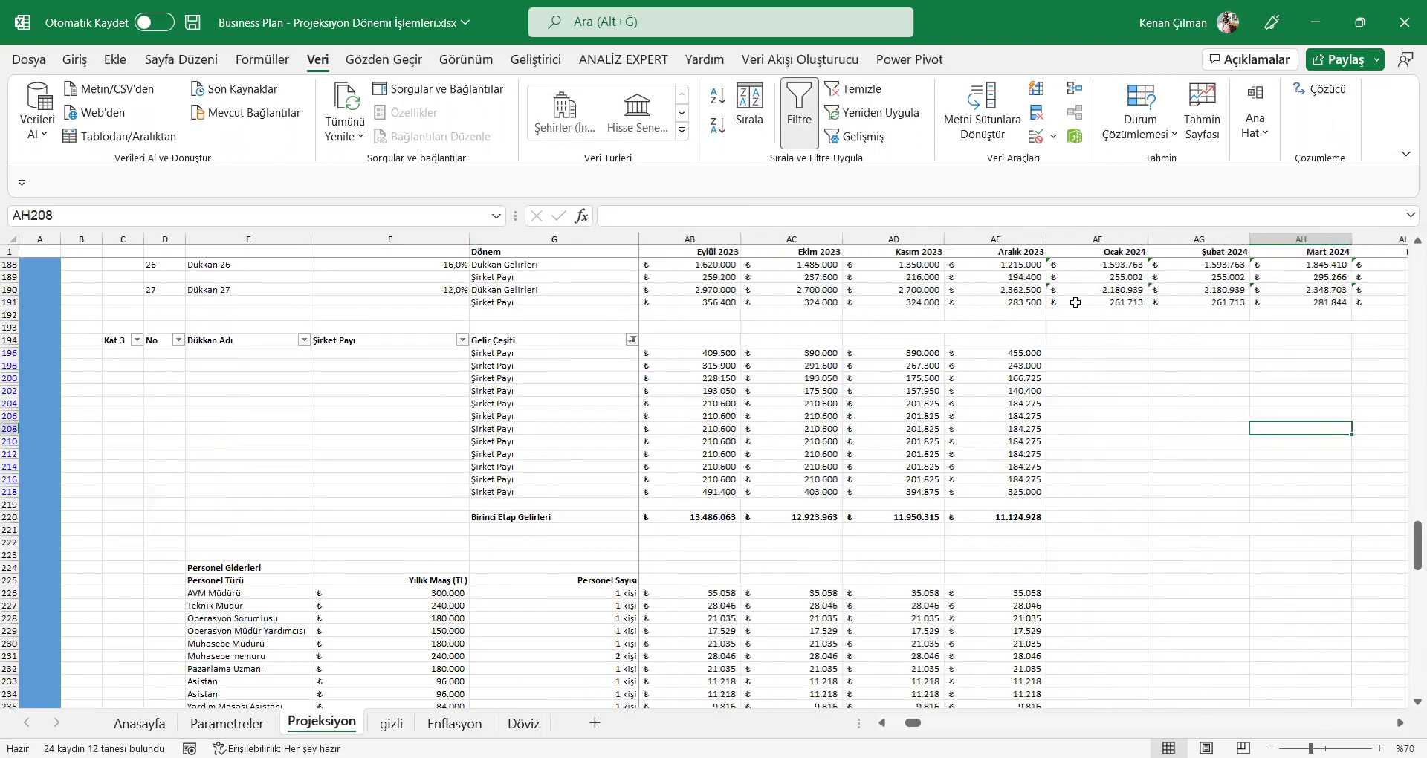
click(1096, 305)
key(ctrl+c)
click(1087, 353)
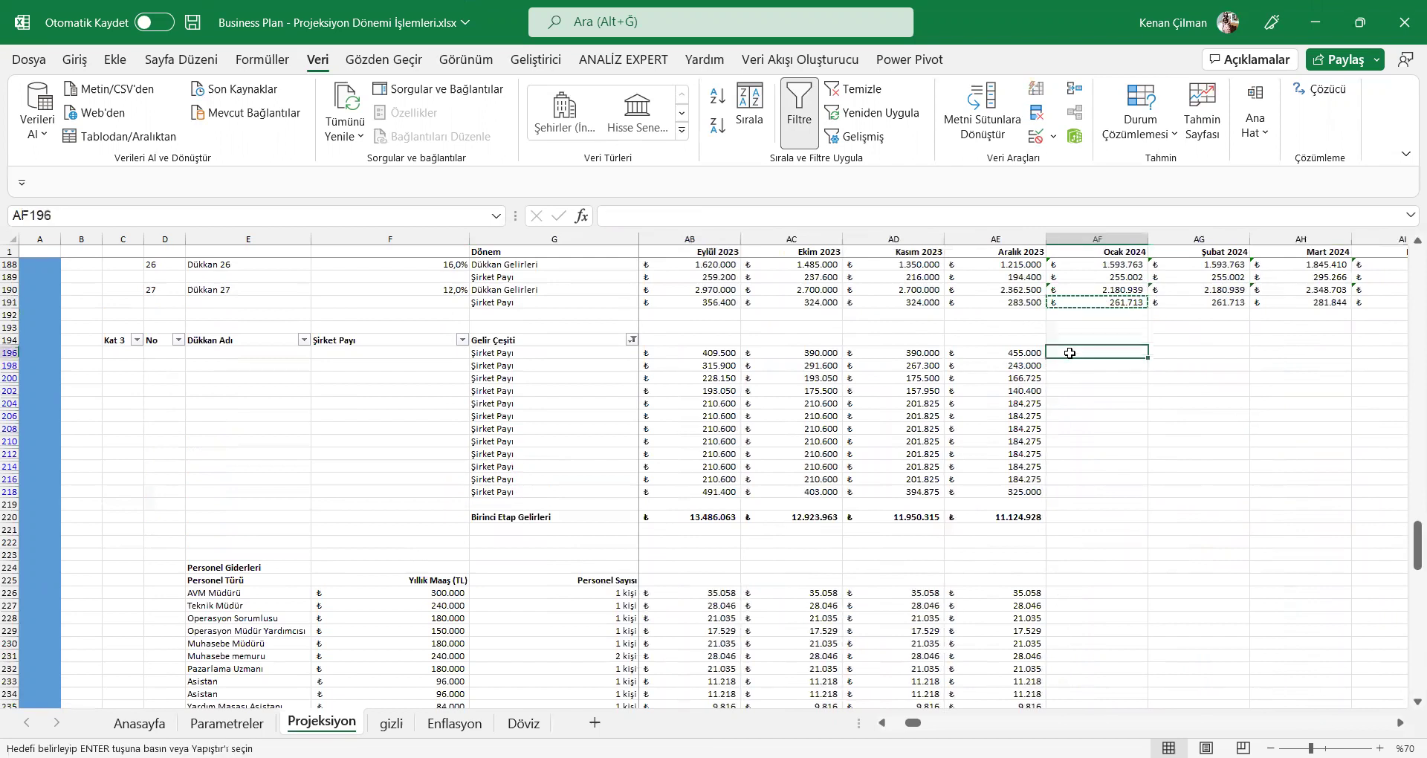
click(1104, 299)
key(ctrl+Right)
key(Down)
key(Down)
key(Down)
key(Down)
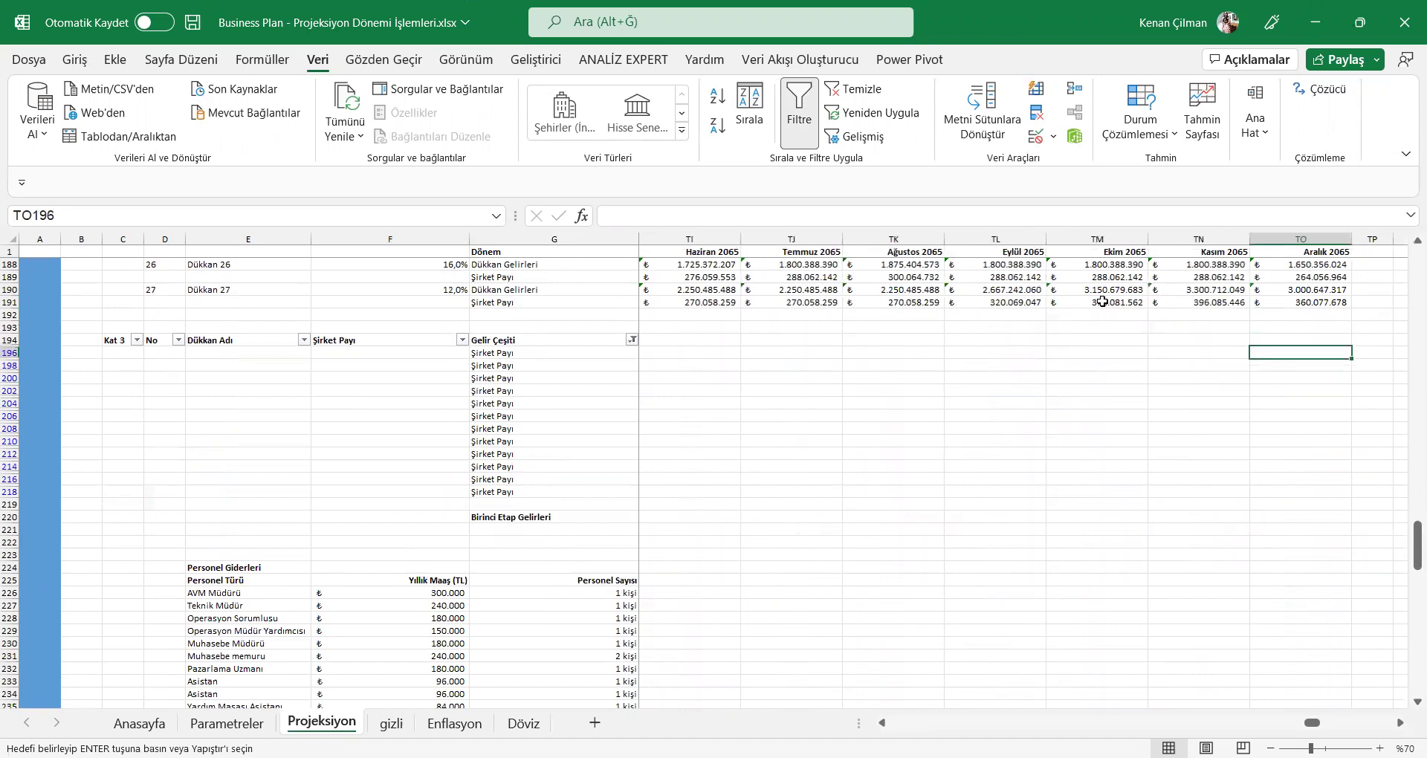
key(ctrl+shift+Left)
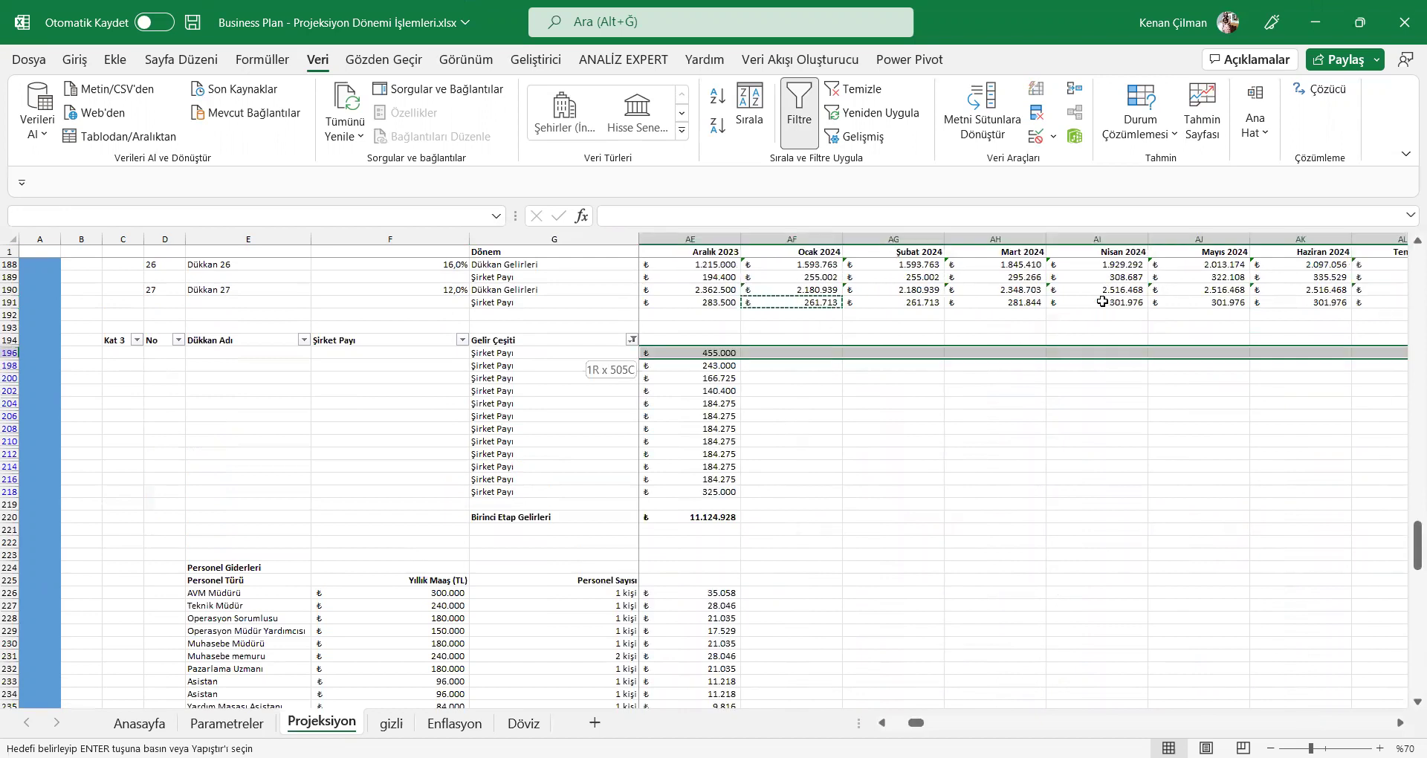
key(ctrl+shift+Down)
key(ctrl+v)
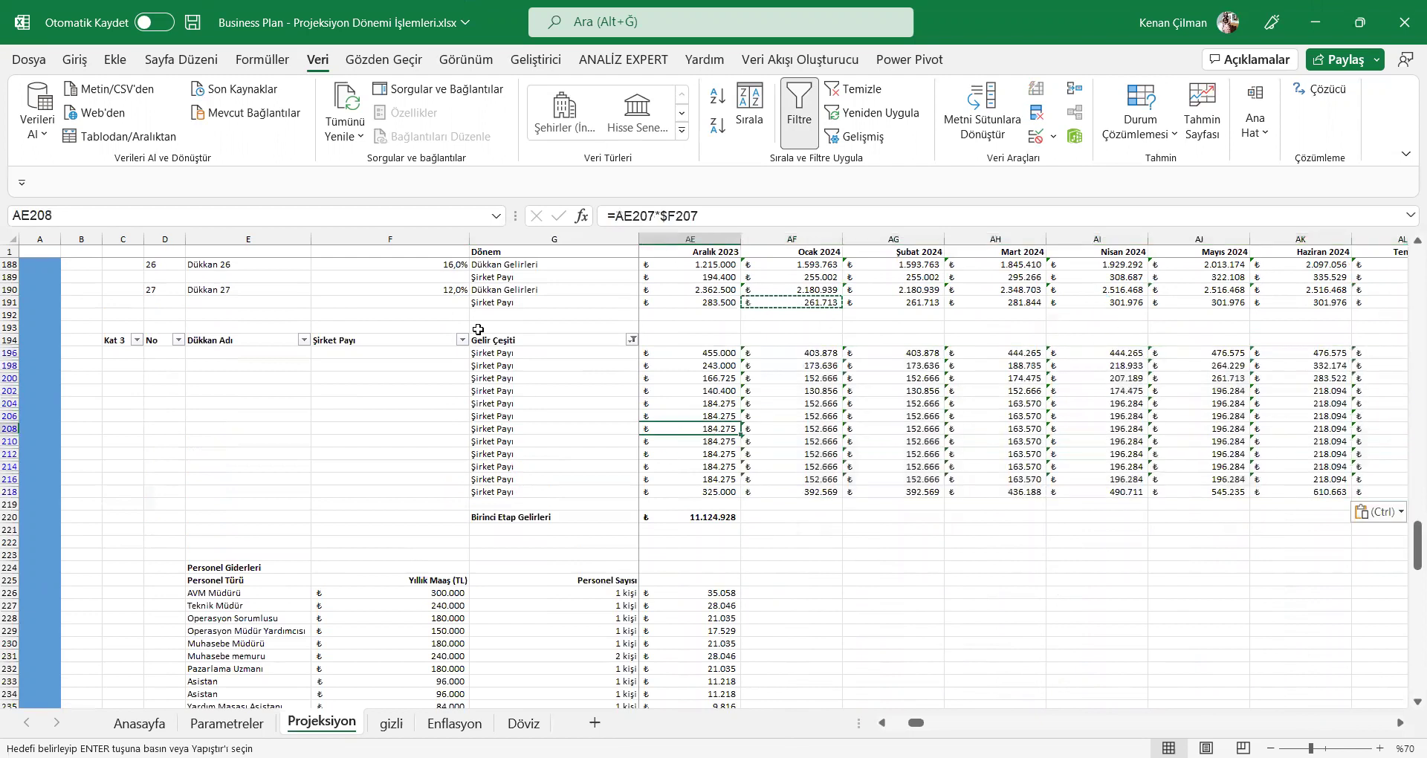
key(ctrl+shift+l)
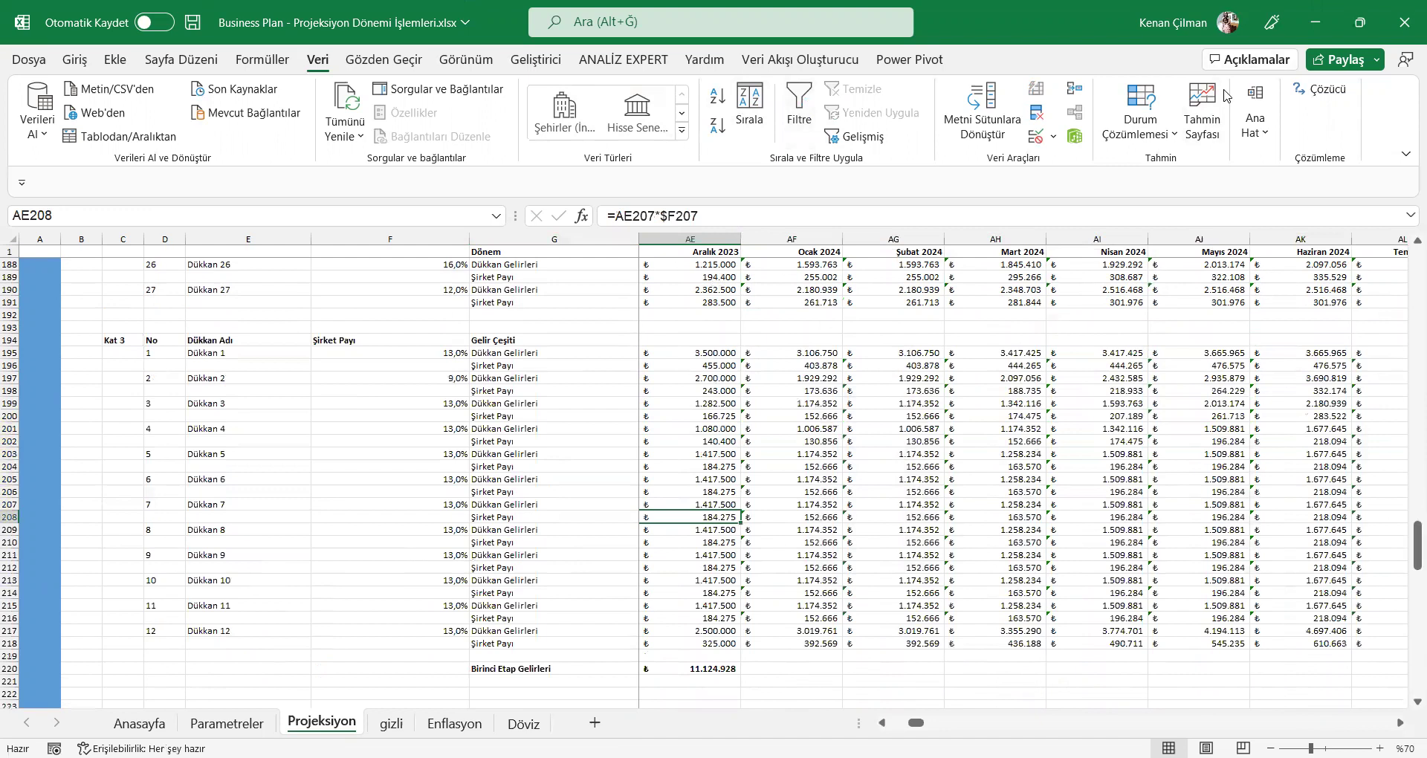
Step: Extend the Birinci Etap Gelirleri total formula from Aralık 2023 (AE220) across row 220 through Aralık 2065
scroll(759, 492, down, 3)
click(550, 581)
click(689, 569)
click(586, 585)
key(Right)
key(Right)
key(Right)
key(Right)
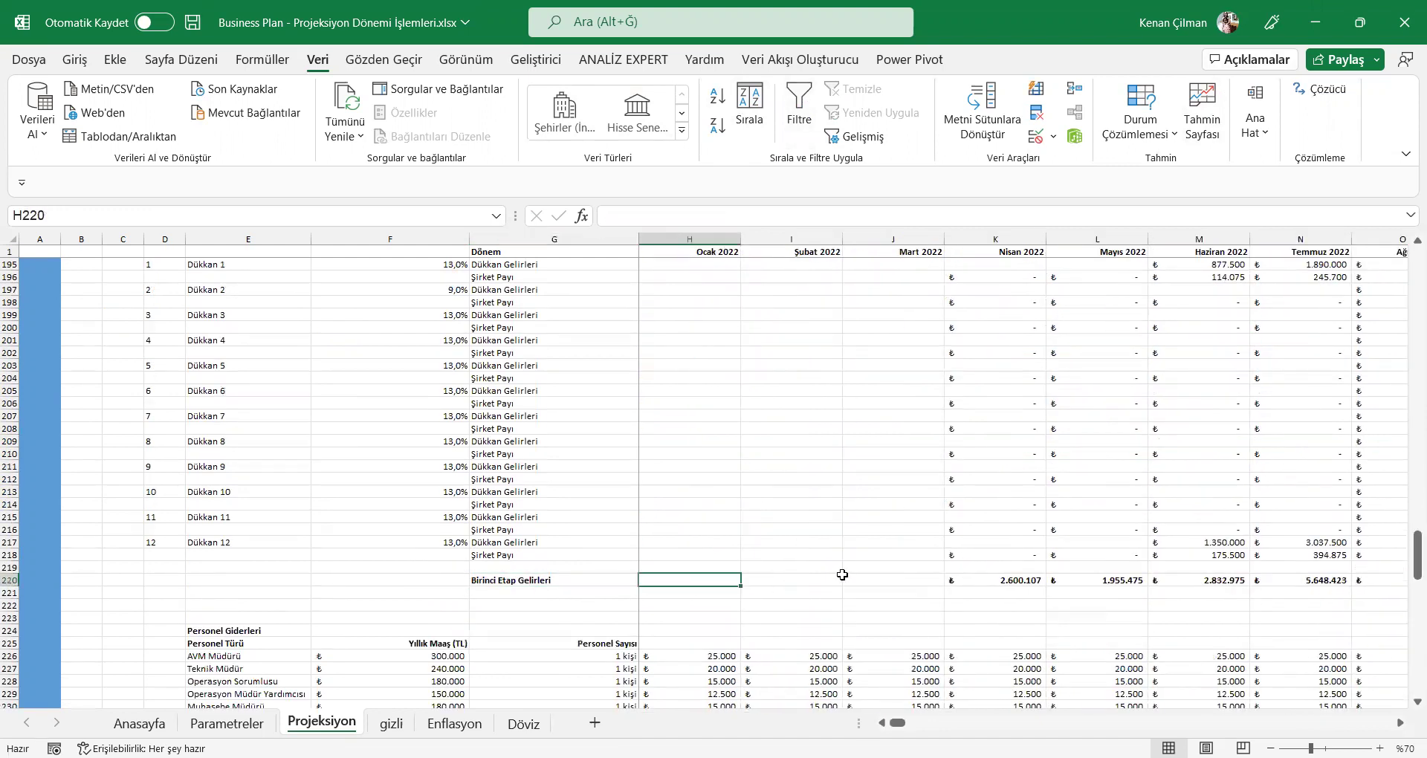
key(Right)
key(Right)
key(Right)
key(Right)
key(Right)
key(Right)
key(Right)
key(Right)
key(Right)
key(Right)
key(Right)
key(Right)
key(Right)
key(Right)
key(Right)
key(Right)
key(Right)
key(Right)
key(Right)
key(Right)
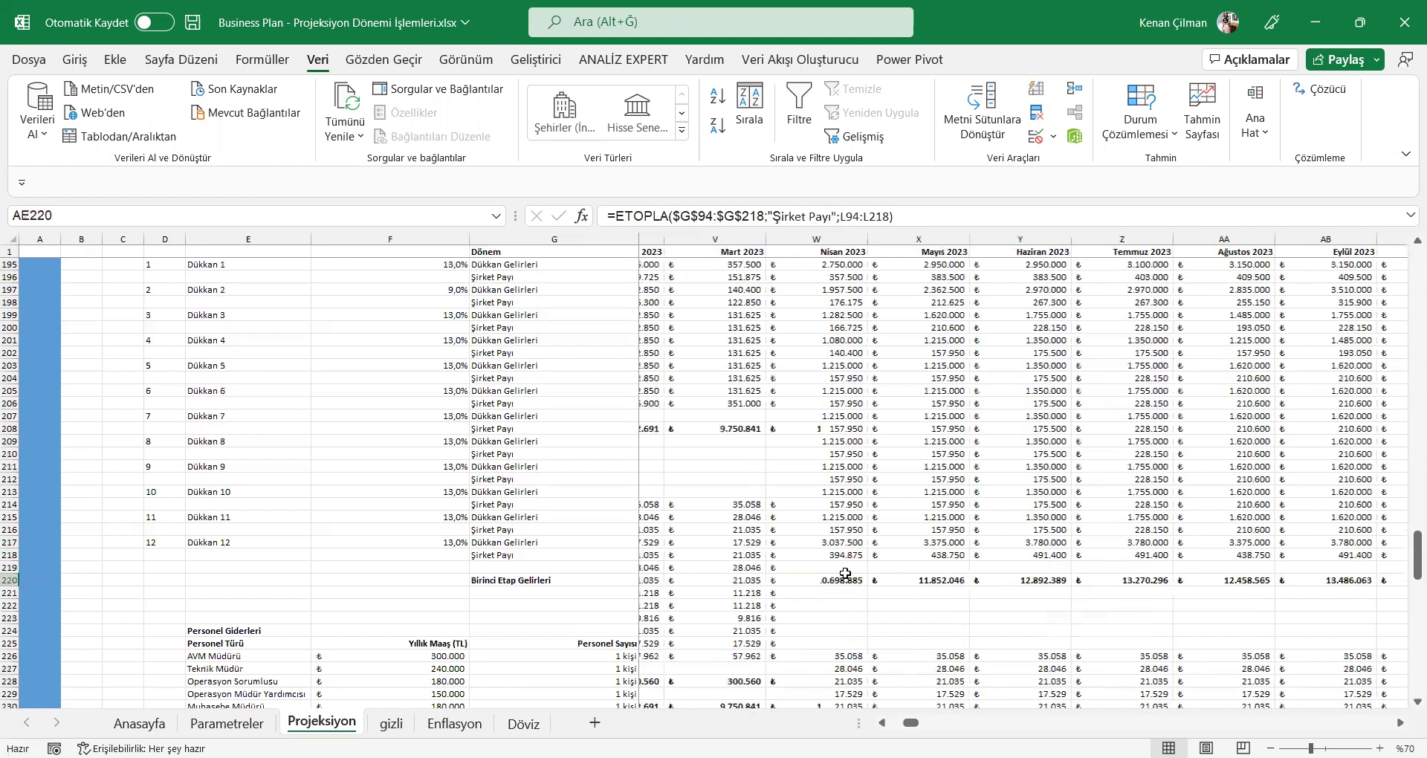
key(ctrl+c)
key(Up)
key(Up)
key(ctrl+Right)
key(Down)
key(Down)
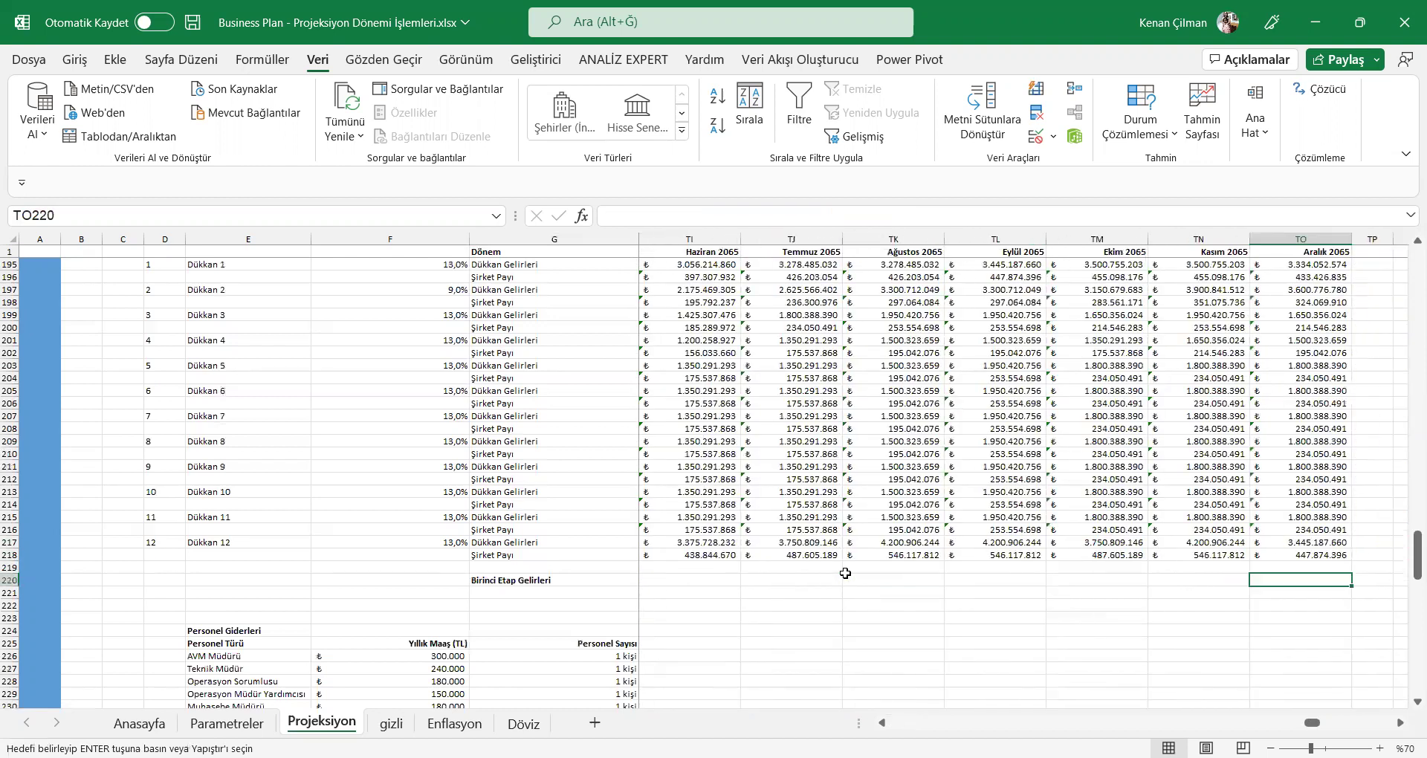
key(ctrl+shift+Left)
key(ctrl+v)
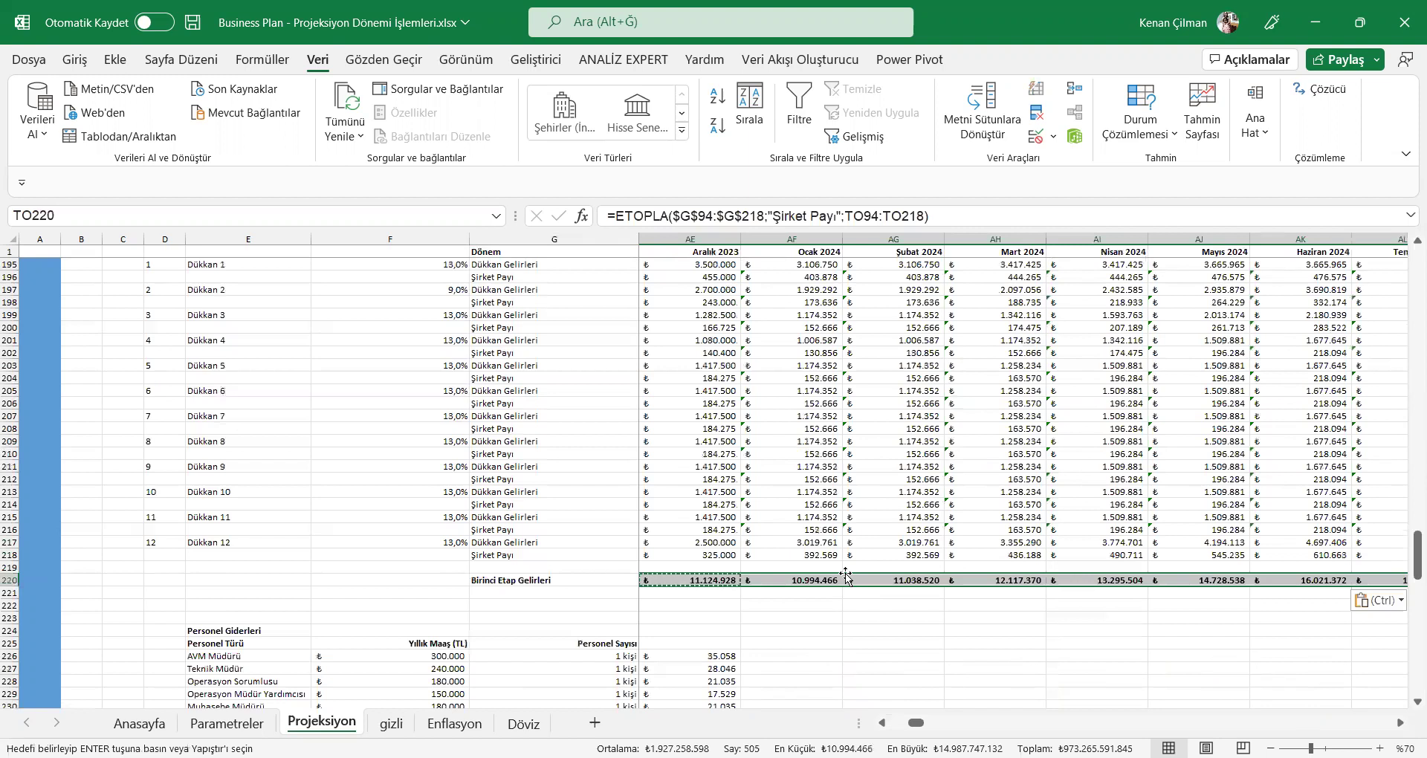
Step: Examine the AVM Müdürü salary formulas for Kasım 2023 and Aralık 2023 in the Personel Giderleri table
click(656, 585)
key(Left)
key(Left)
key(Left)
key(Right)
key(Up)
key(Right)
key(F2)
key(Escape)
key(Right)
key(Right)
key(Left)
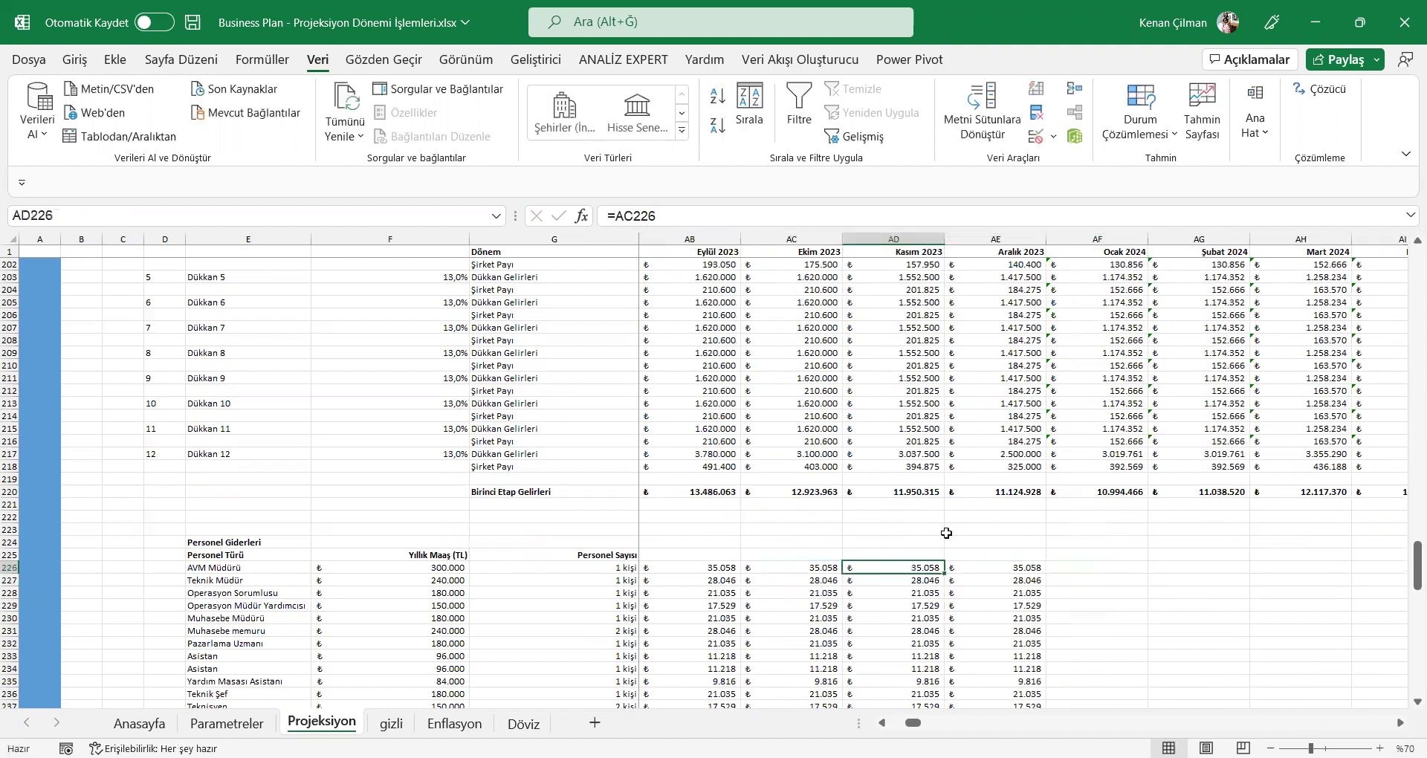
key(F2)
key(Escape)
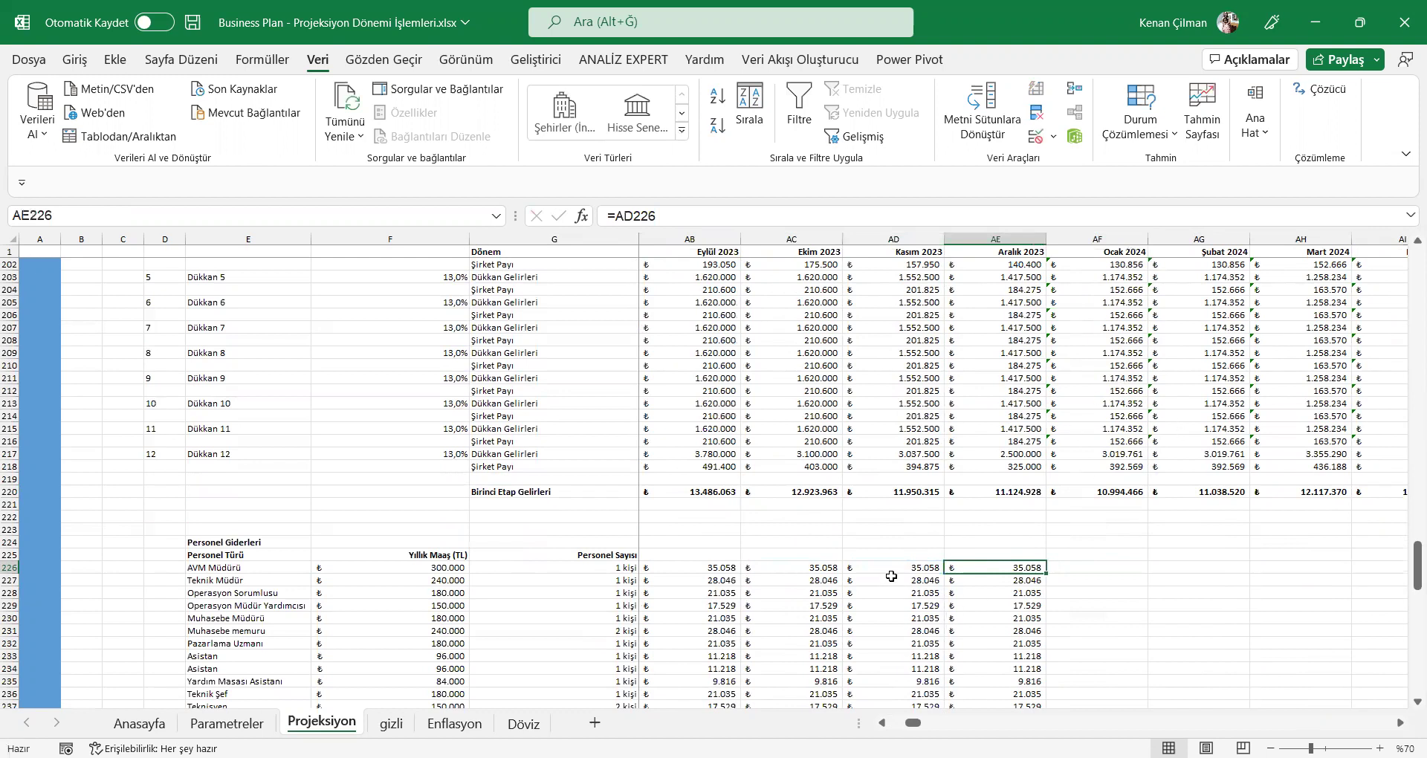
key(Left)
Step: Copy the Dükkan 12 Dükkan Gelirleri formulas for Ocak 2024 through Aralık 2065 from row 217 into the AVM Müdürü row, starting at AF226
double_click(1092, 463)
key(Escape)
key(Up)
key(F2)
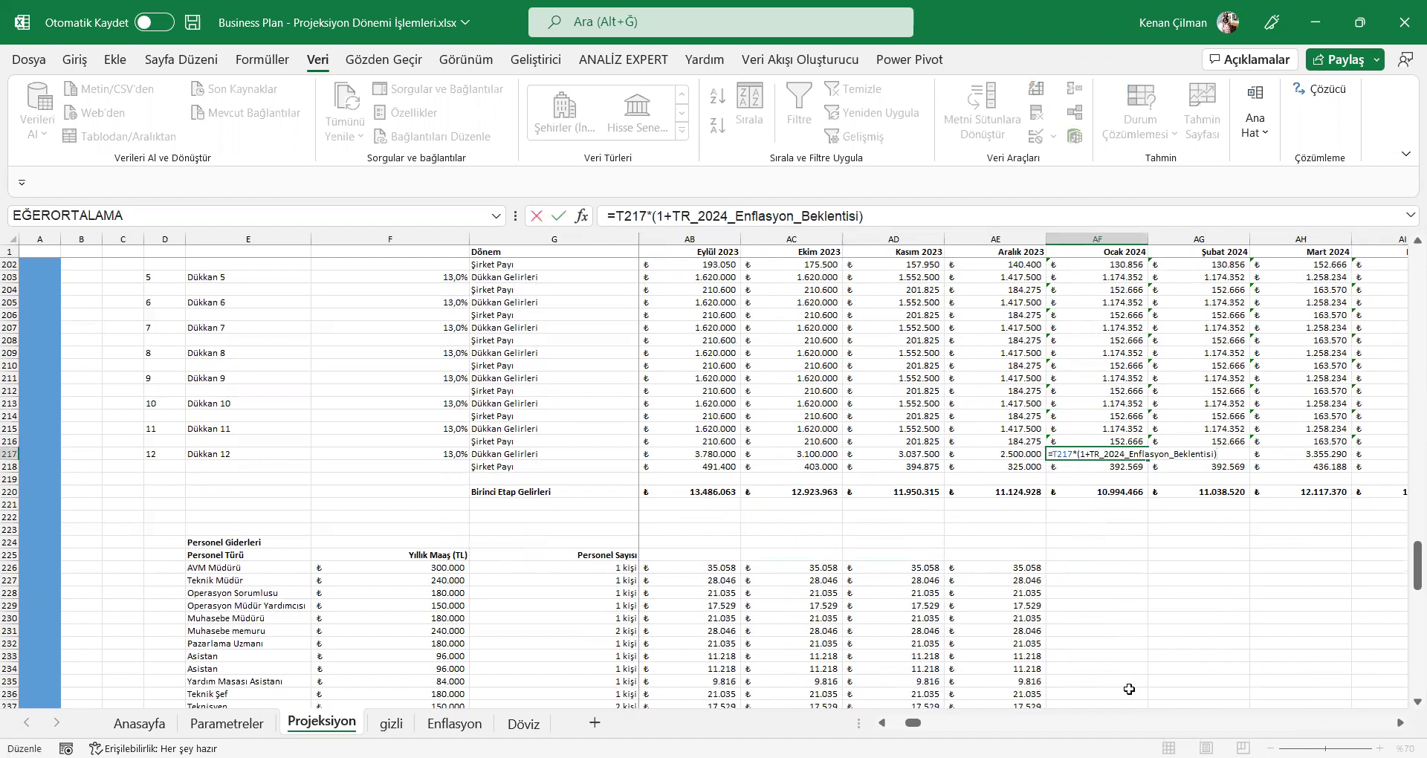
scroll(1084, 612, left, 5)
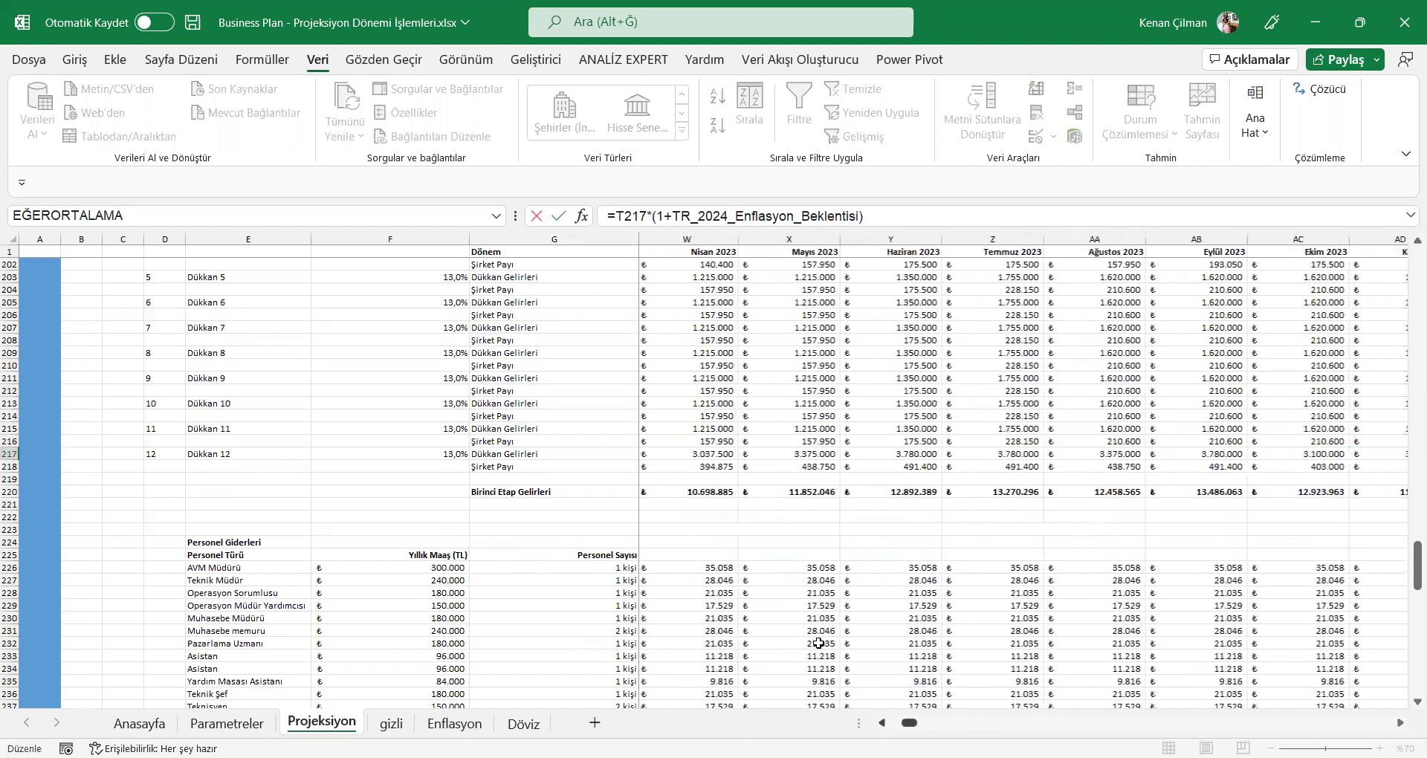
key(Escape)
click(1228, 452)
double_click(1294, 456)
key(Escape)
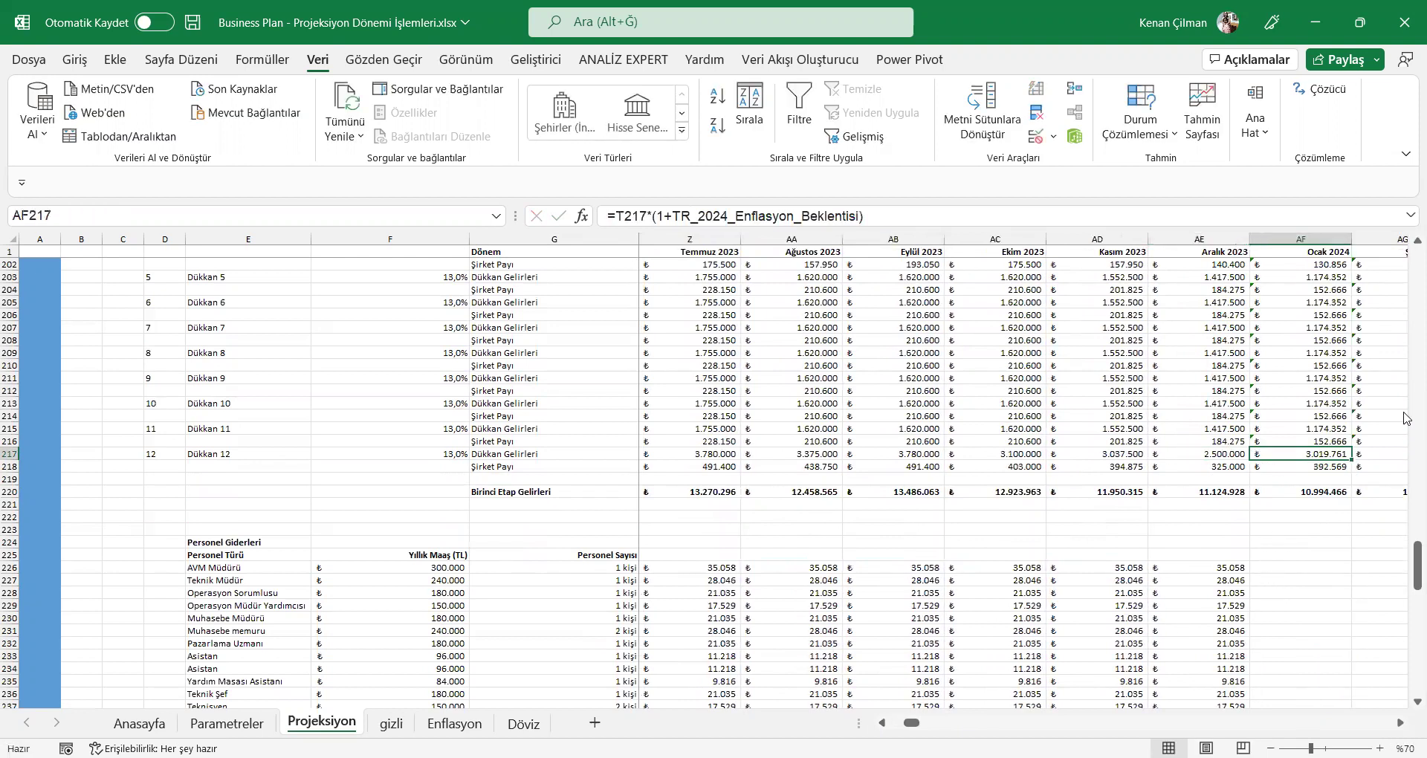
key(ctrl+shift+Right)
key(ctrl+c)
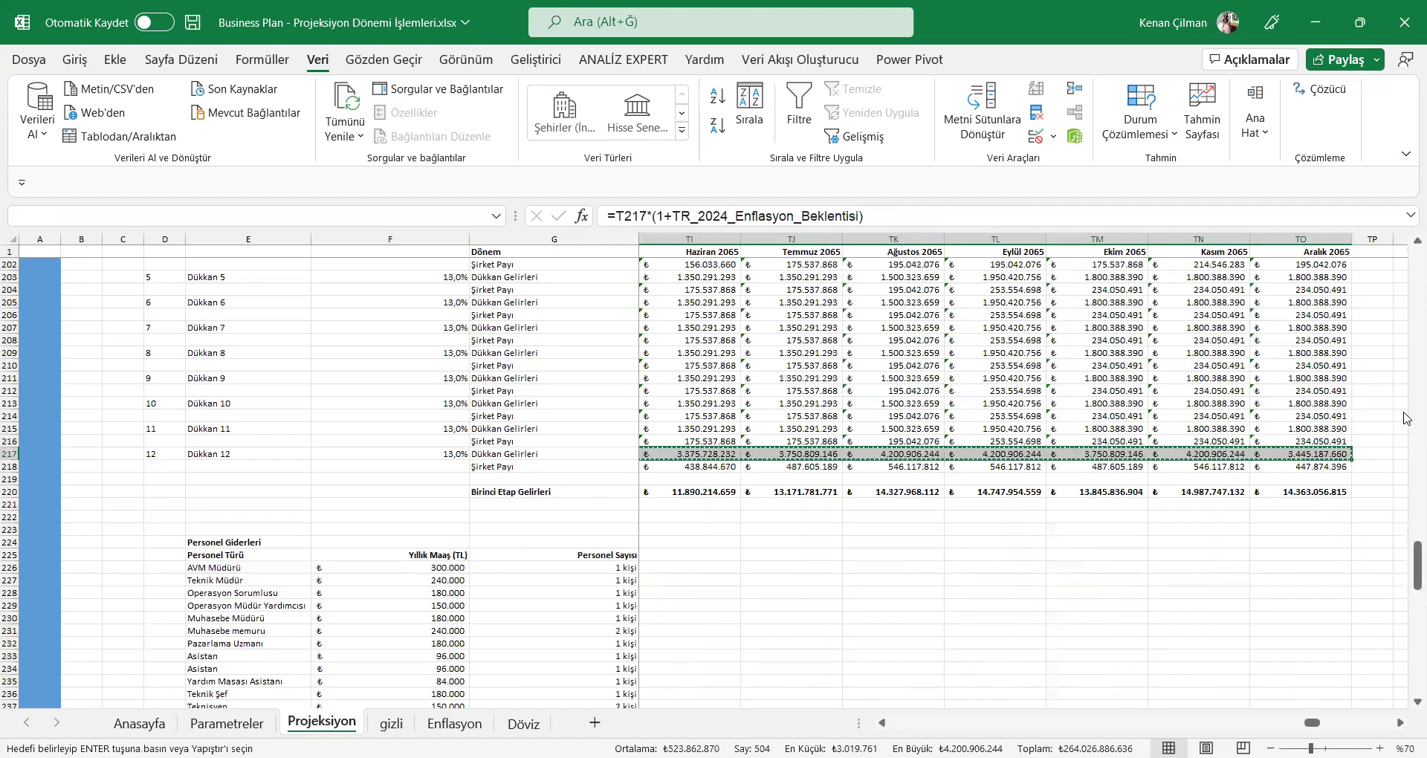
key(Down)
key(Down)
key(Down)
key(Down)
key(Down)
key(Down)
key(Down)
key(Down)
key(Down)
key(ctrl+v)
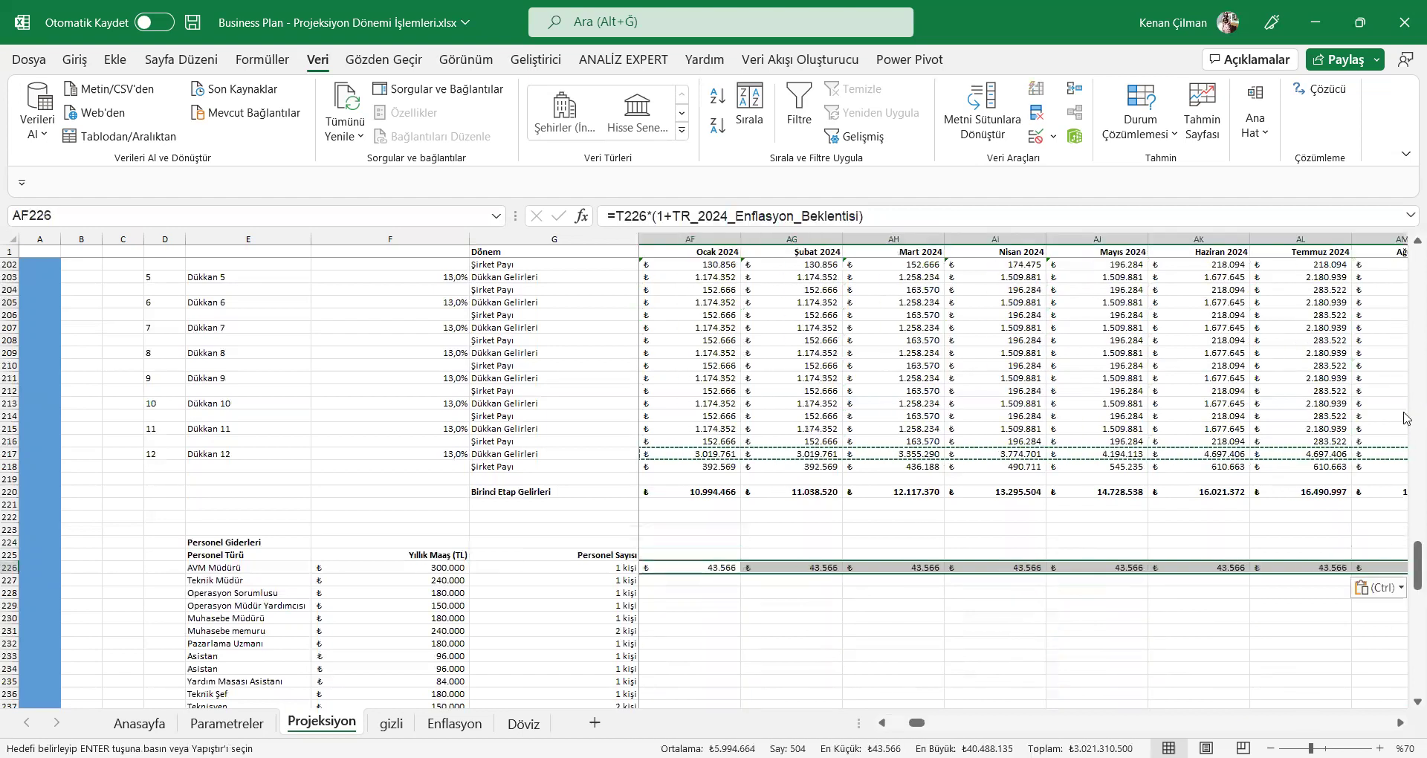
Step: Trace the AVM Müdürü formula for Ocak 2024 (AF226) back to its source cell in the 2023 months
key(Left)
key(Left)
key(Right)
key(F2)
key(Right)
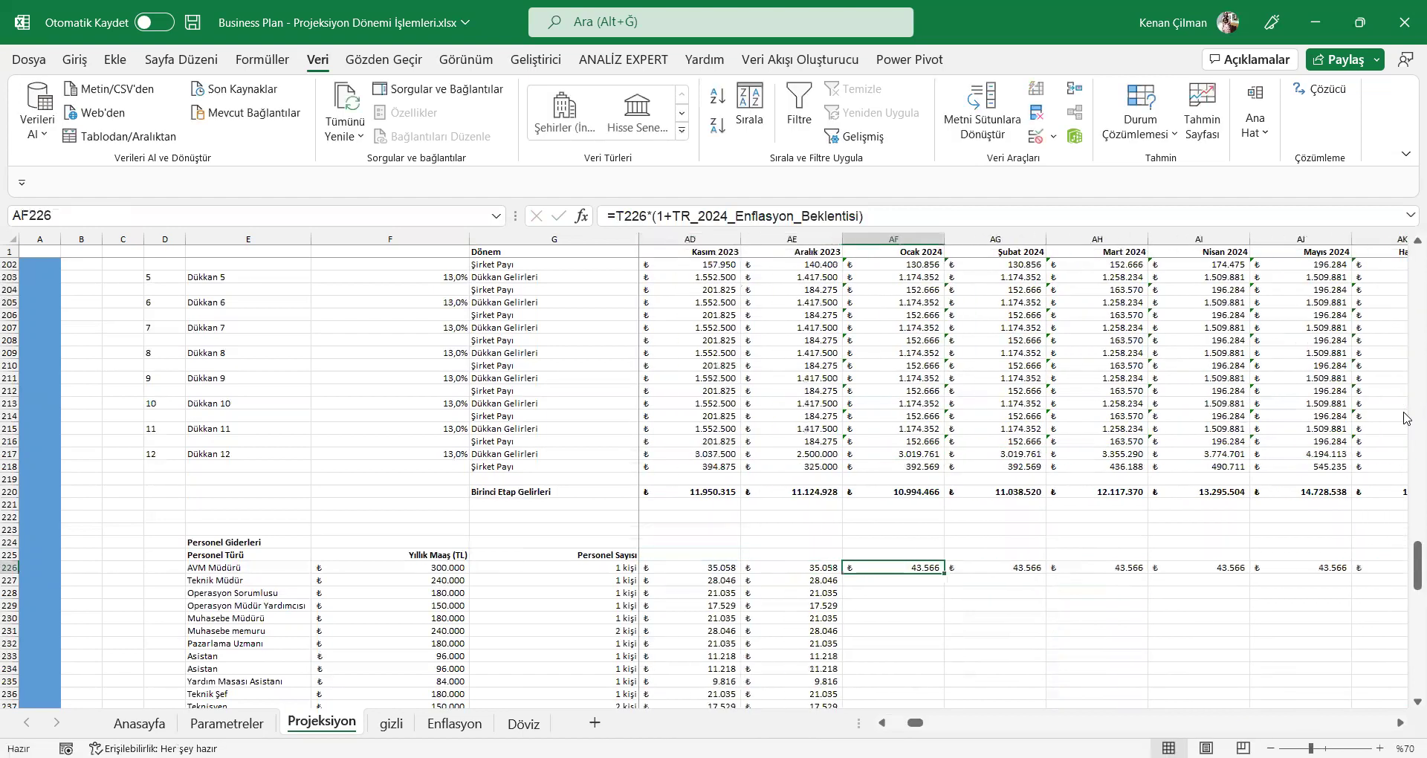
key(F2)
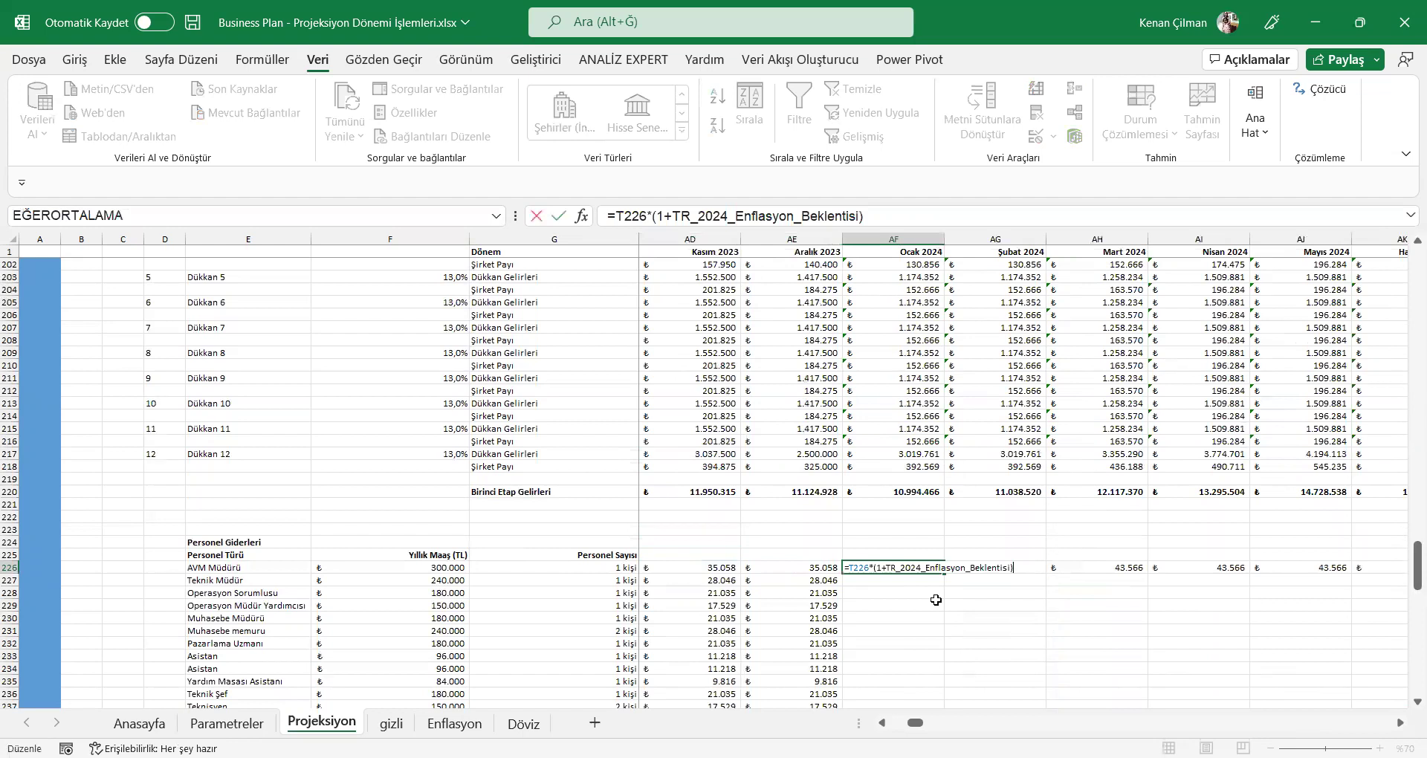
drag(915, 723, 912, 723)
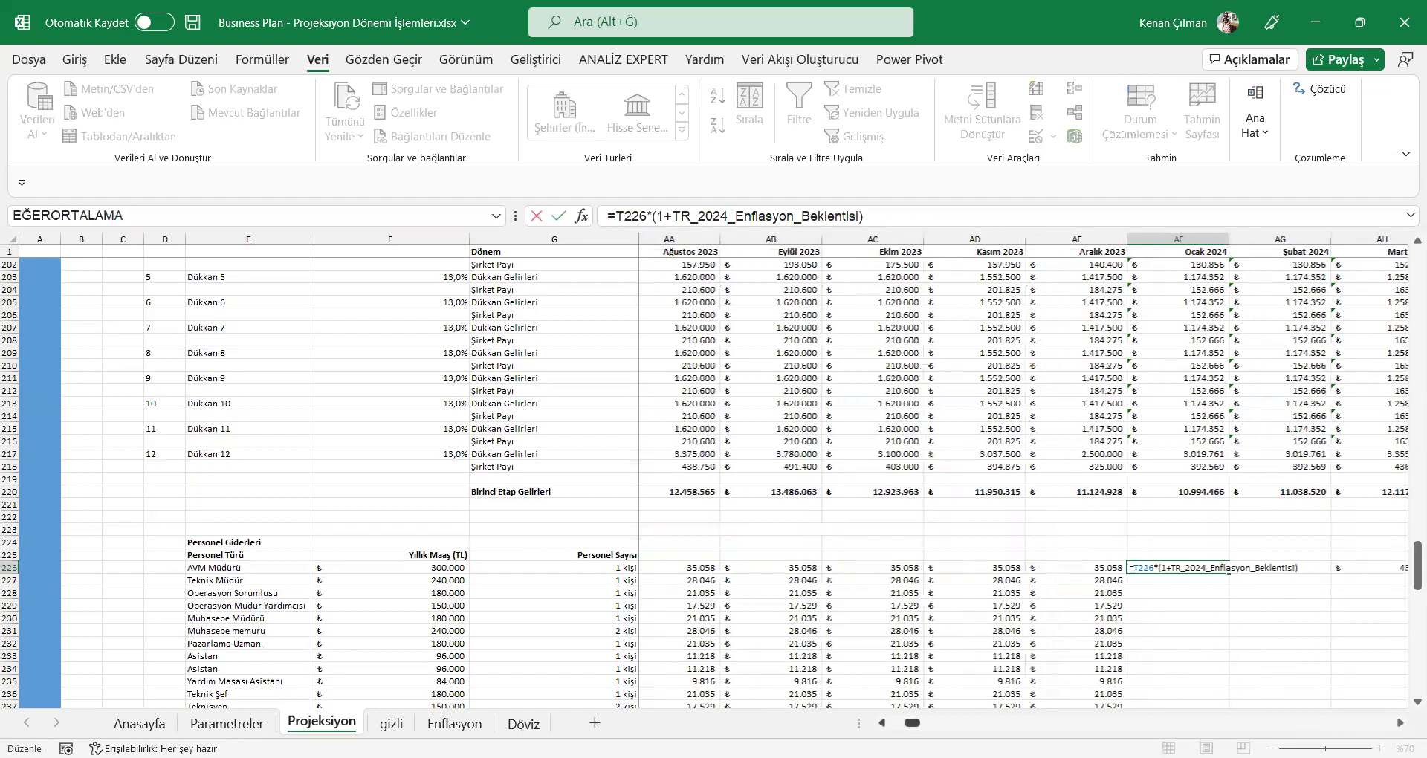
scroll(889, 576, left, 9)
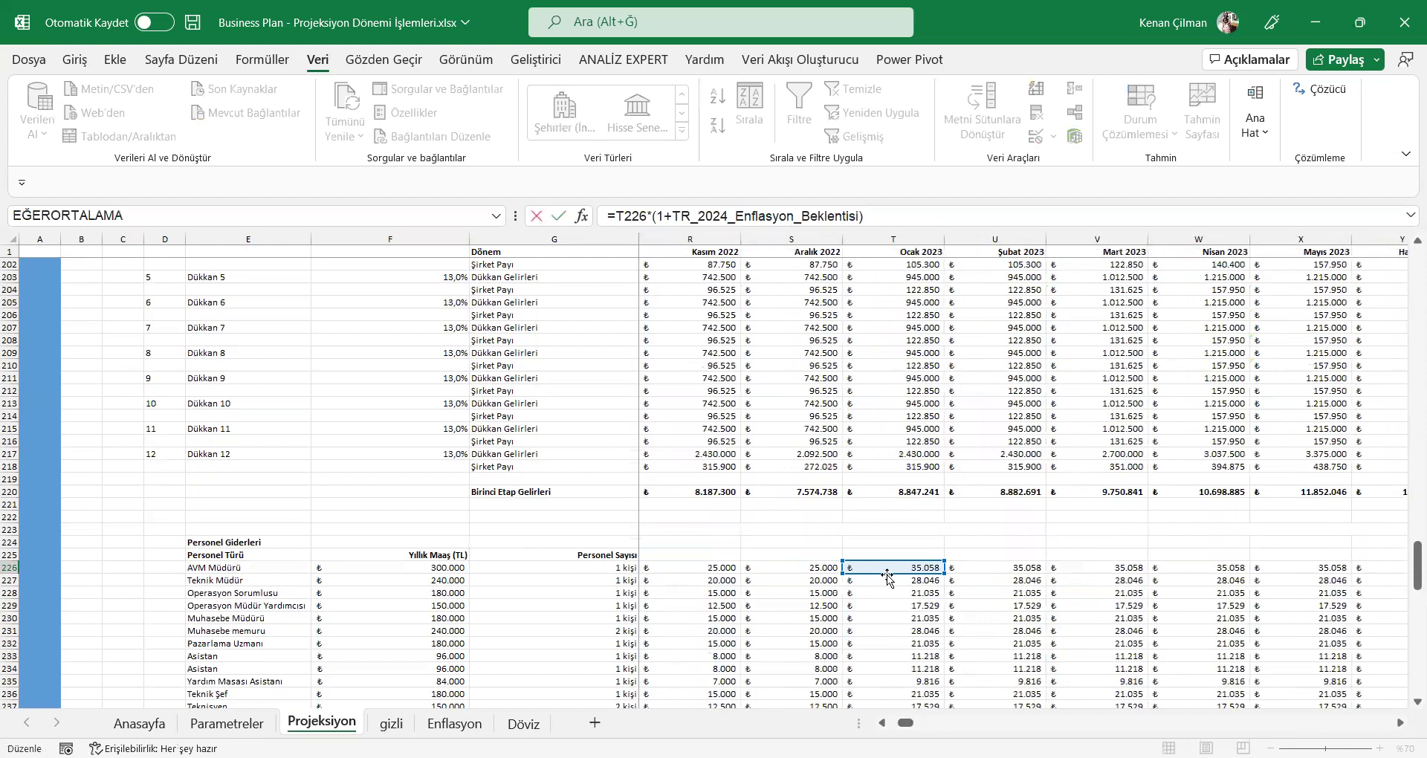
click(1022, 567)
click(1115, 566)
key(Right)
key(Right)
key(Right)
key(Right)
key(Right)
key(Right)
key(Right)
key(Right)
key(Right)
key(Right)
key(Right)
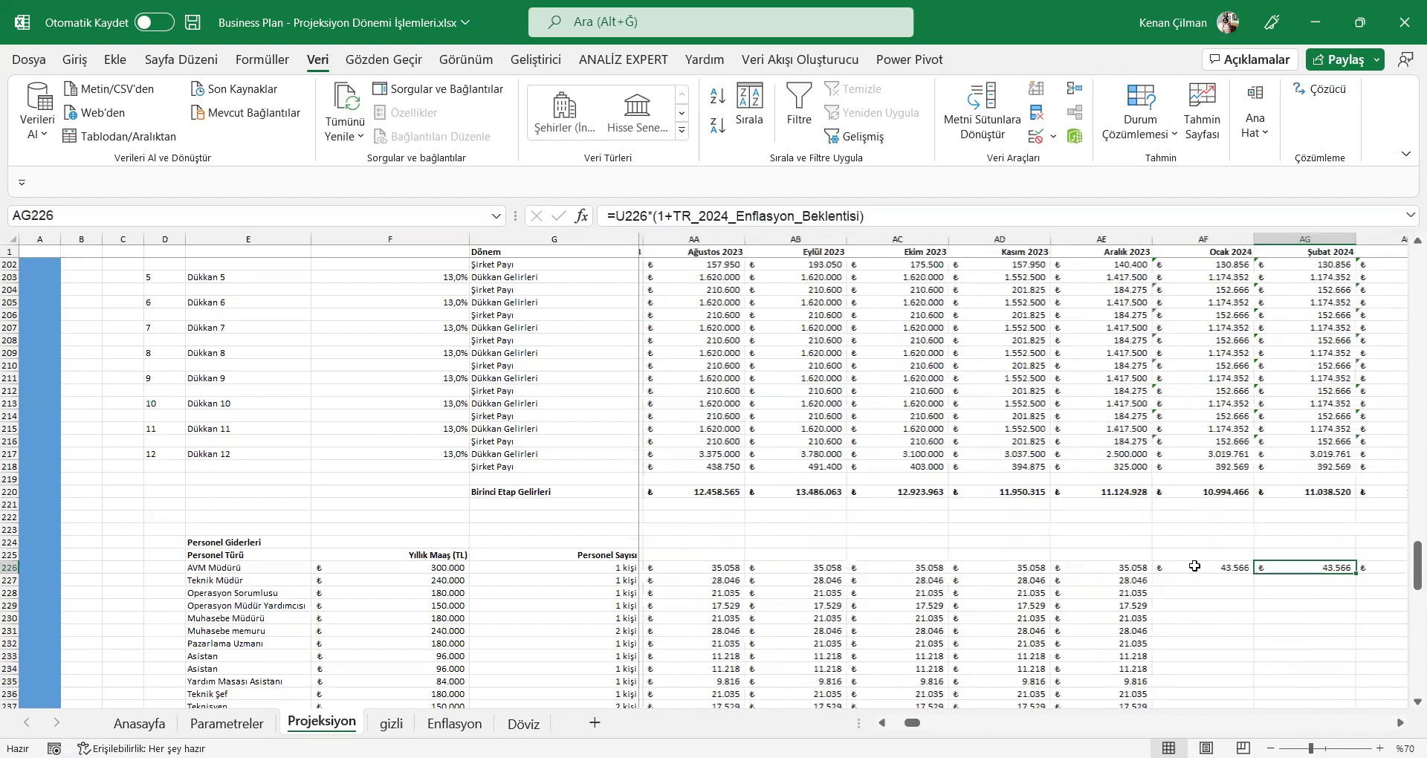
Step: Compare the AVM Müdürü amounts of early 2024 and check the formula for Ocak 2025 in AR226
click(1194, 566)
click(1323, 567)
drag(1196, 565, 1408, 567)
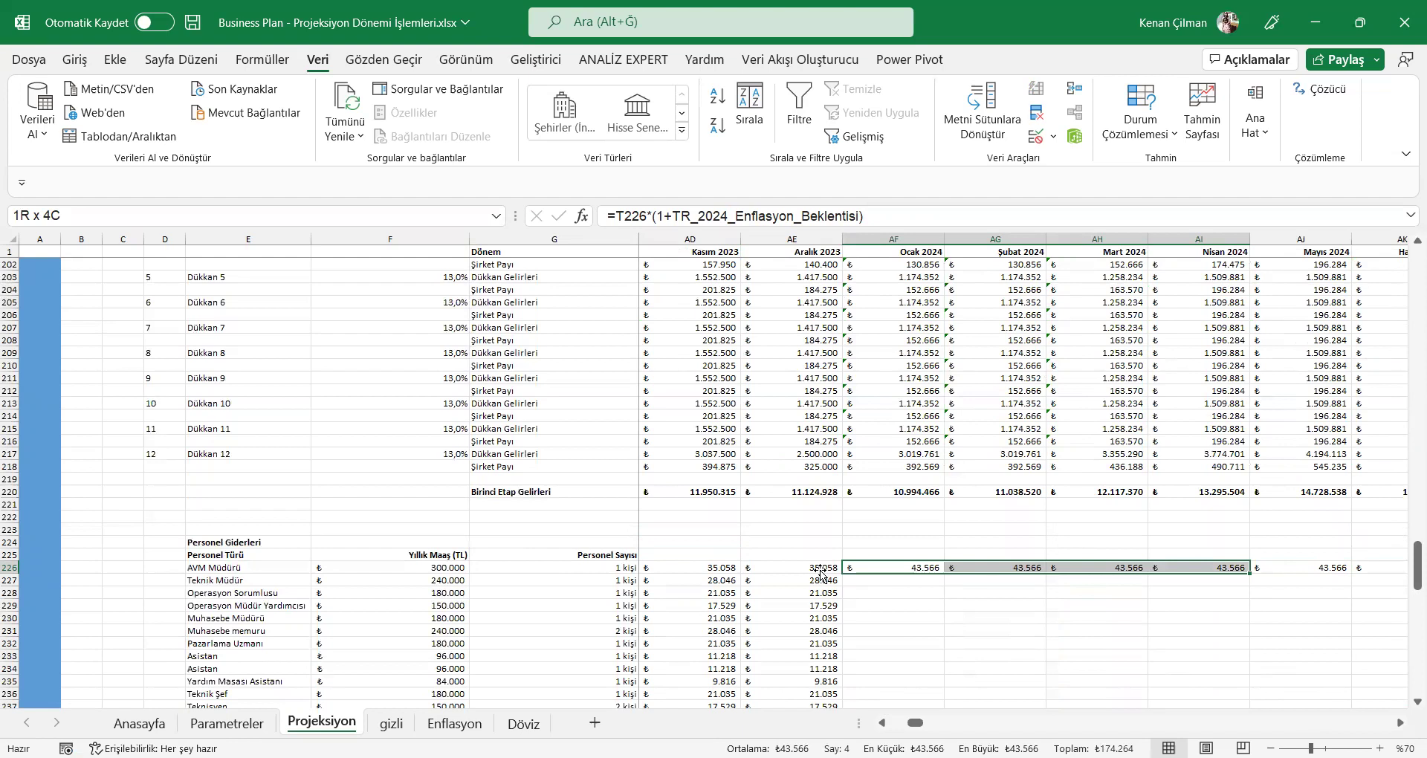
scroll(821, 572, right, 4)
click(910, 567)
key(F2)
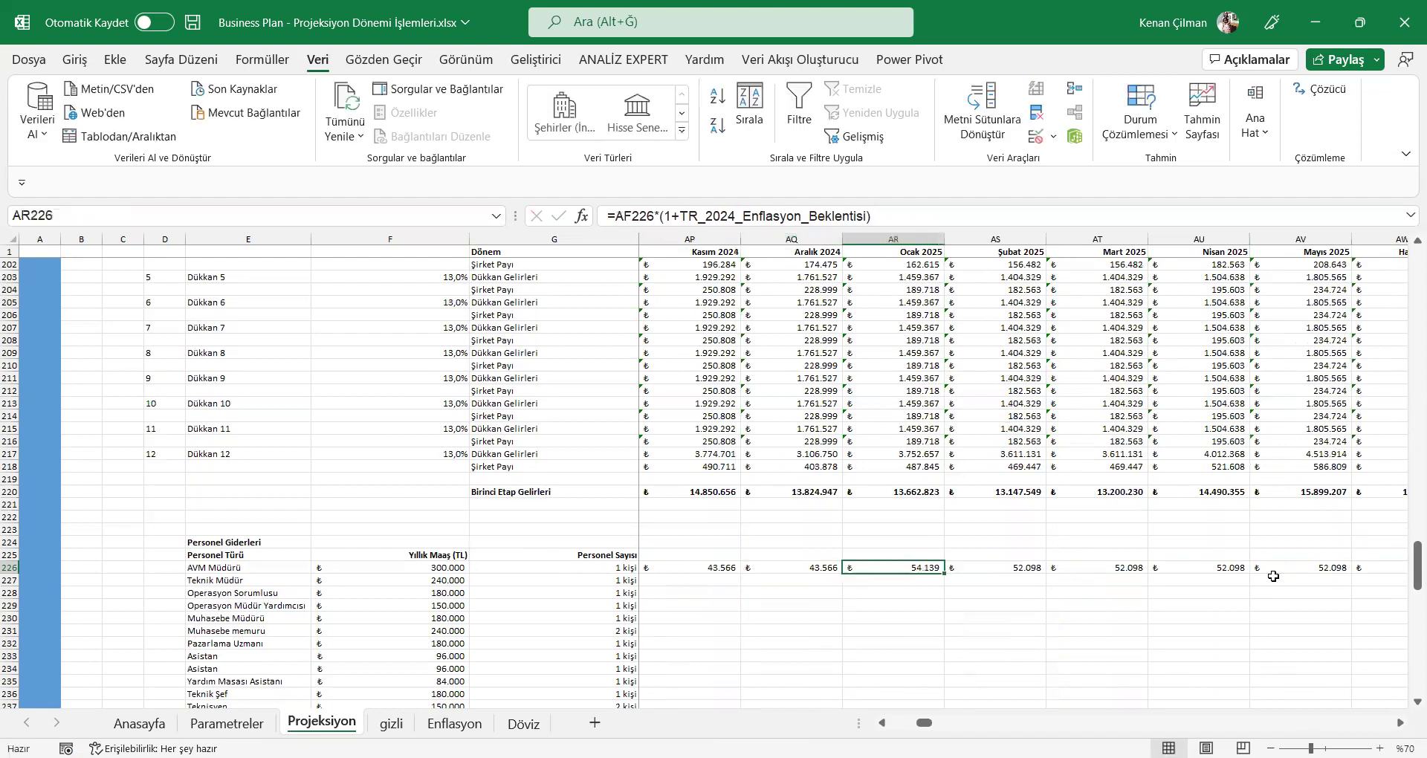
key(Return)
Step: Inspect the AVM Müdürü formulas for Aralık 2023 (AE226) and the first months of 2023
key(Left)
key(Left)
key(Left)
key(Left)
key(Left)
key(Left)
key(Left)
key(Left)
key(Left)
key(Left)
key(Left)
key(Left)
key(Left)
key(Left)
key(Left)
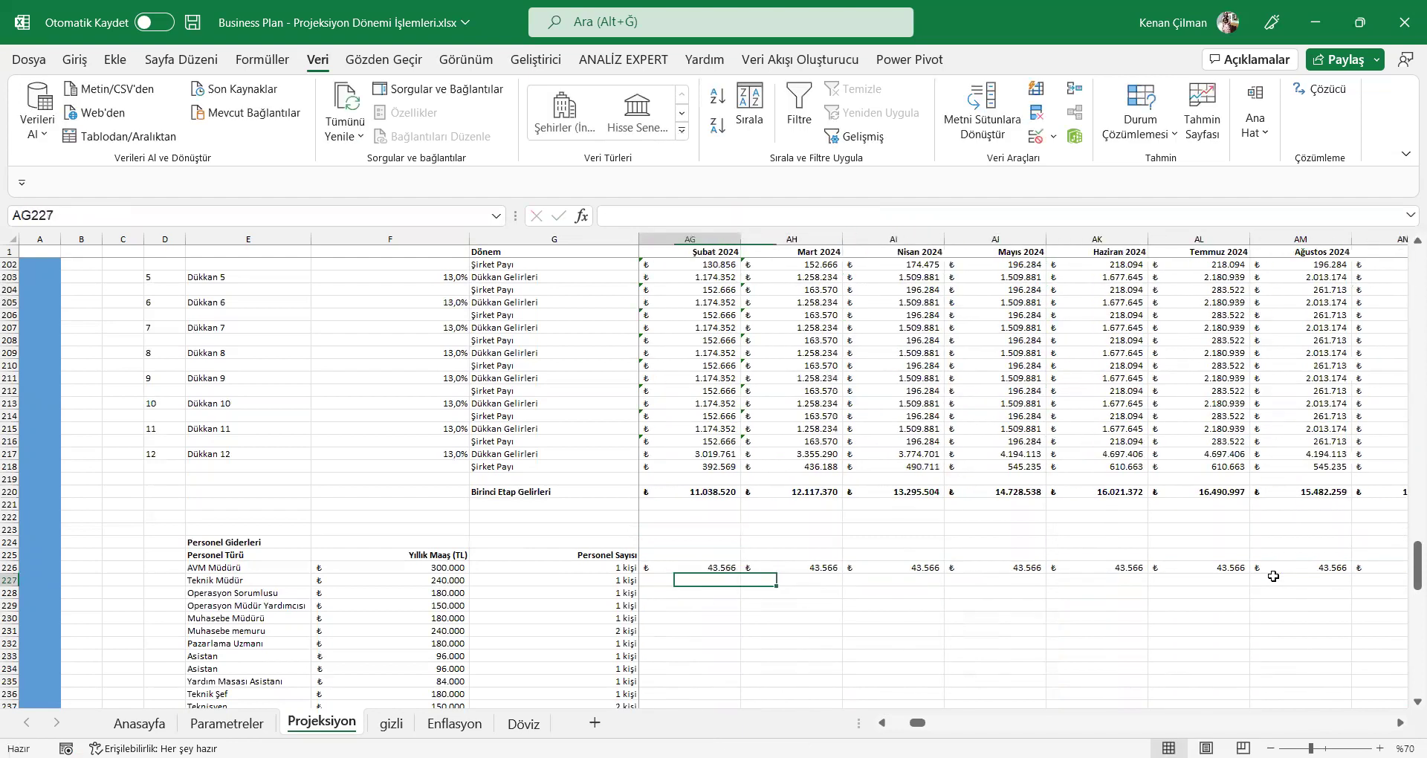
key(Up)
key(Right)
key(Left)
key(Left)
key(Left)
key(Left)
key(Left)
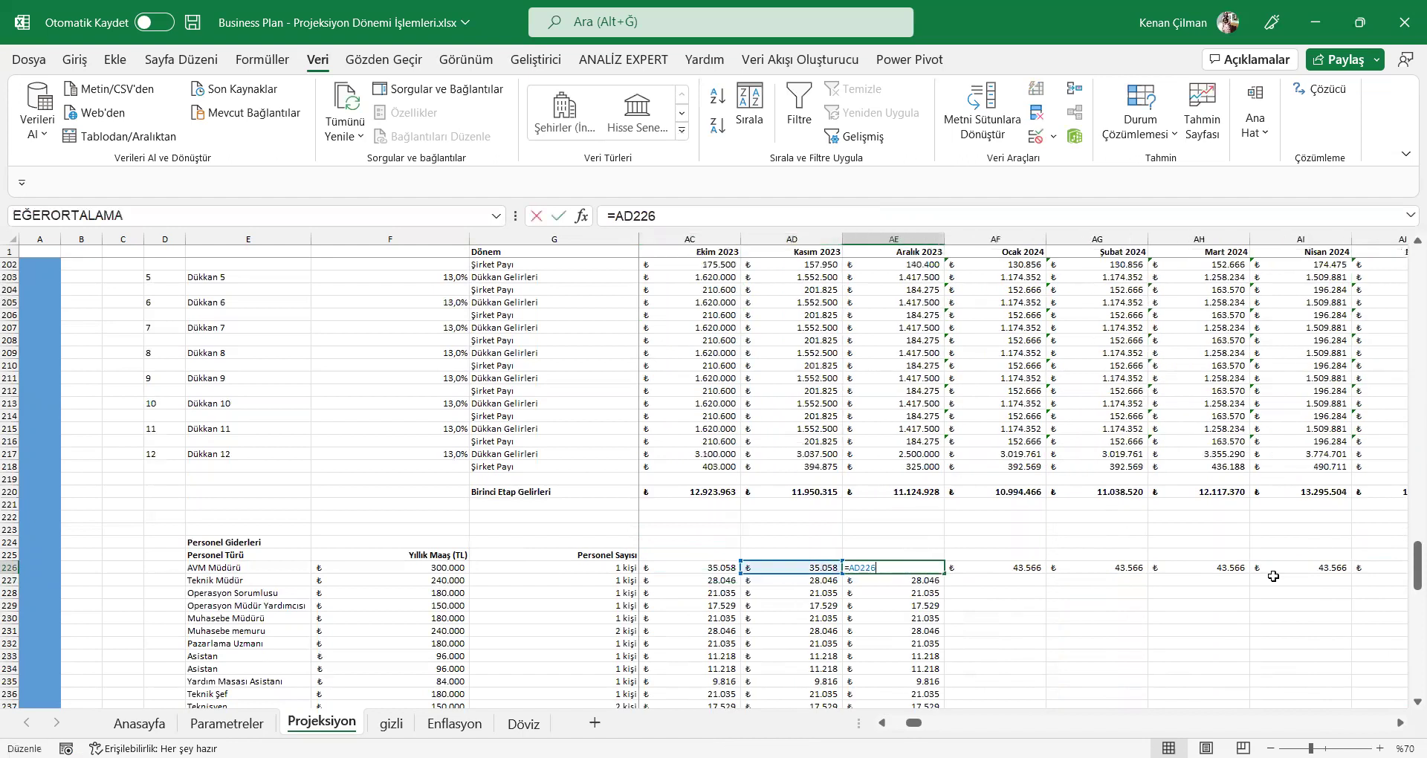
key(Left)
key(Left)
key(Left)
key(Left)
key(Left)
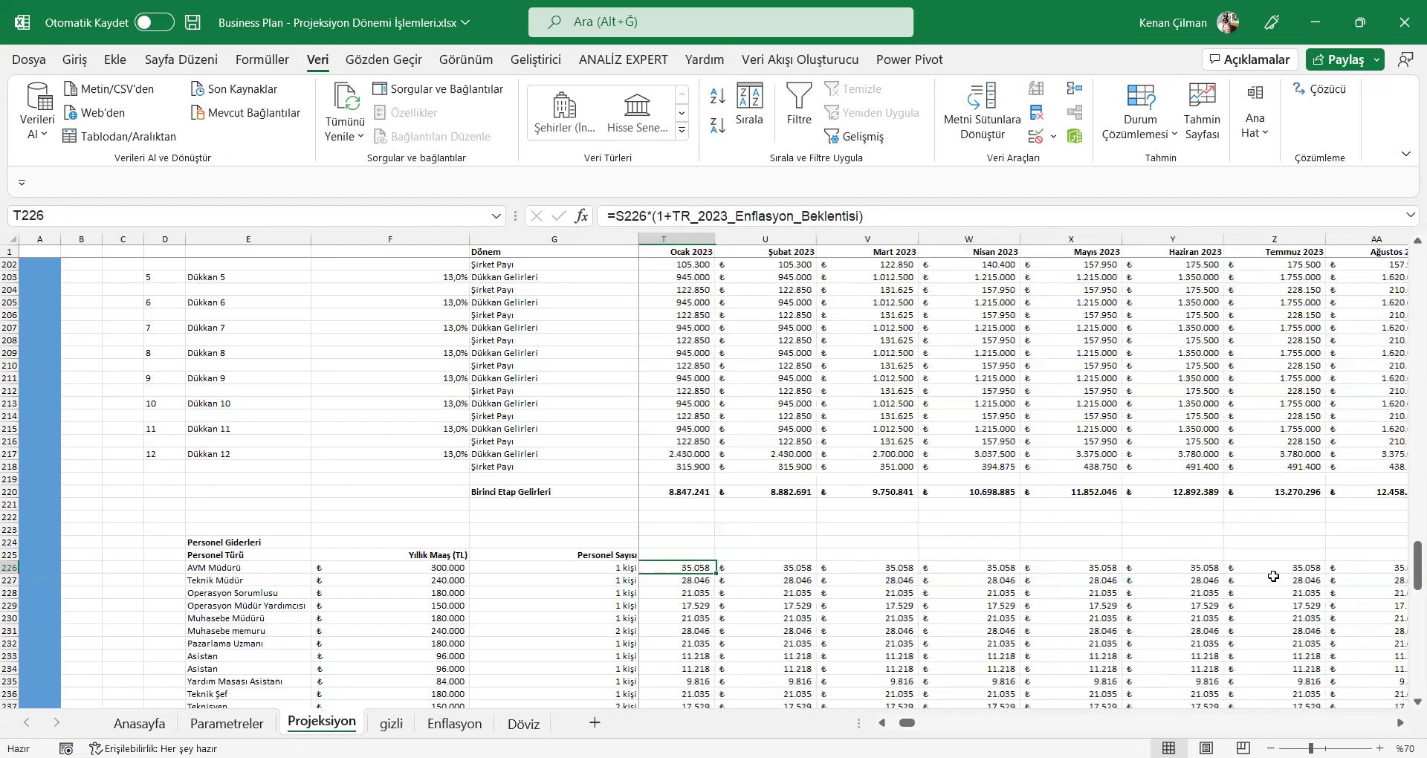
key(Left)
key(Left)
key(Right)
key(Right)
key(F2)
key(Escape)
Step: Recheck which 2023 cell and inflation rate the AVM Müdürü formula in AF226 refers to
key(Right)
key(Right)
key(Right)
key(Right)
key(Down)
key(Right)
key(Right)
key(Right)
key(Right)
key(Right)
key(Right)
key(Right)
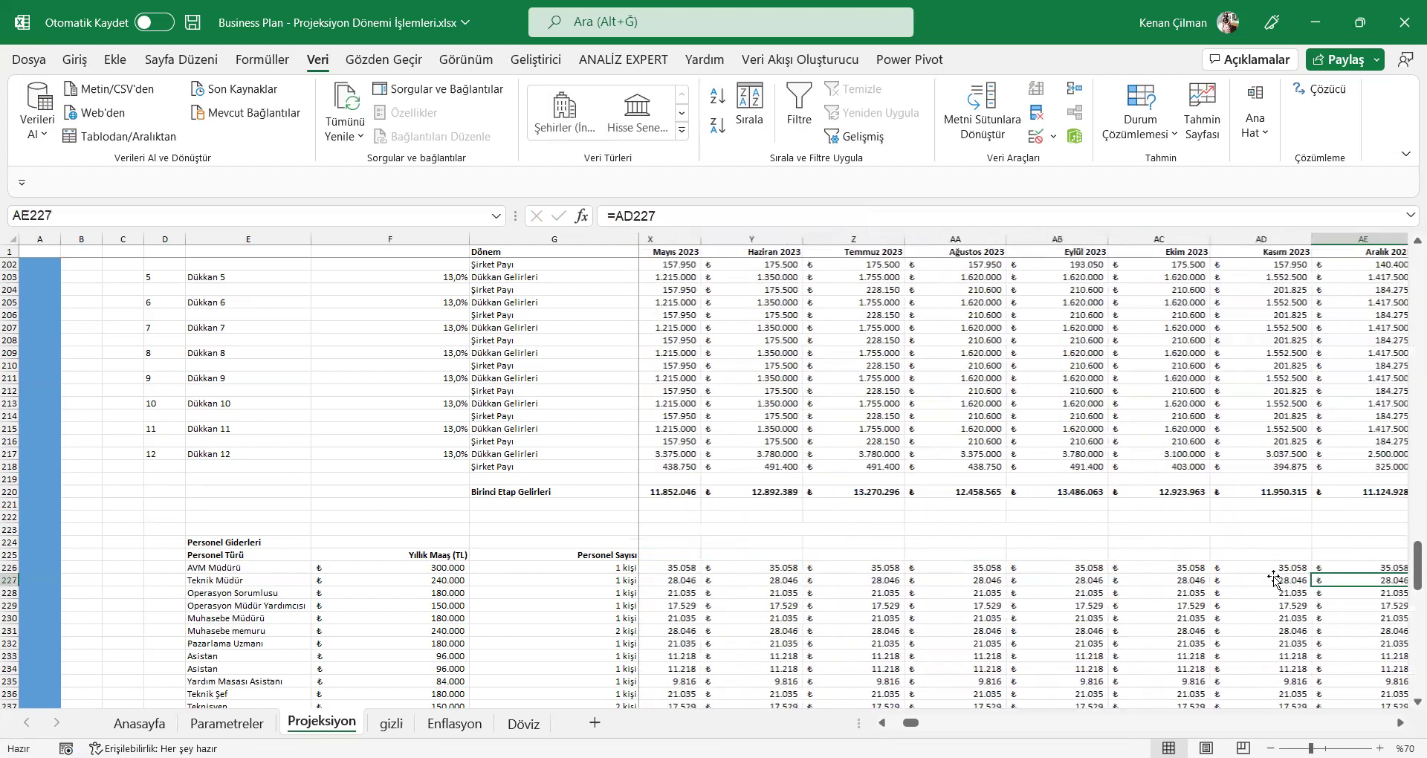
key(Right)
key(Up)
key(F2)
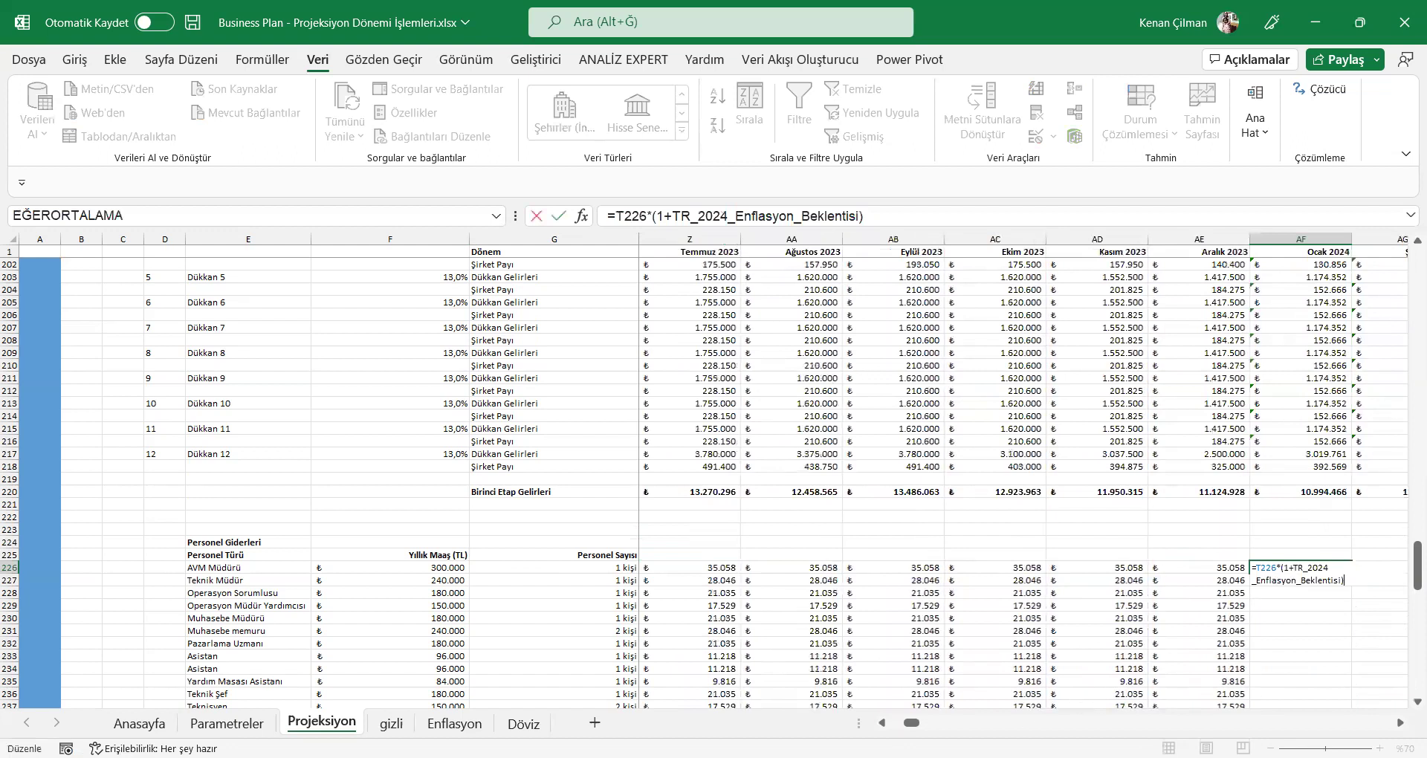
click(882, 723)
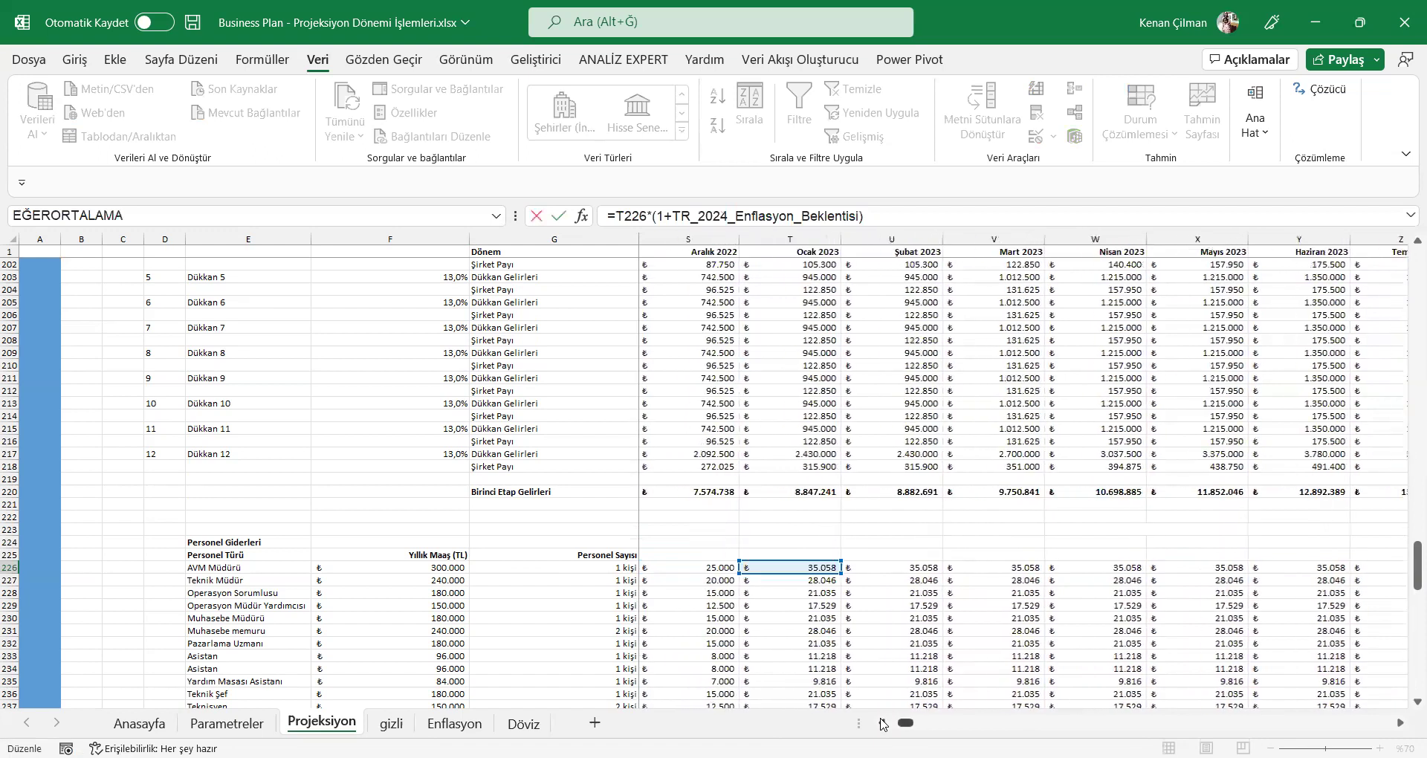
key(Tab)
Step: Follow the AVM Müdürü formulas through 2024 and compare the inflation references in Ocak 2025 (AR226) and Şubat 2025 (AS226)
key(Right)
key(Right)
key(Right)
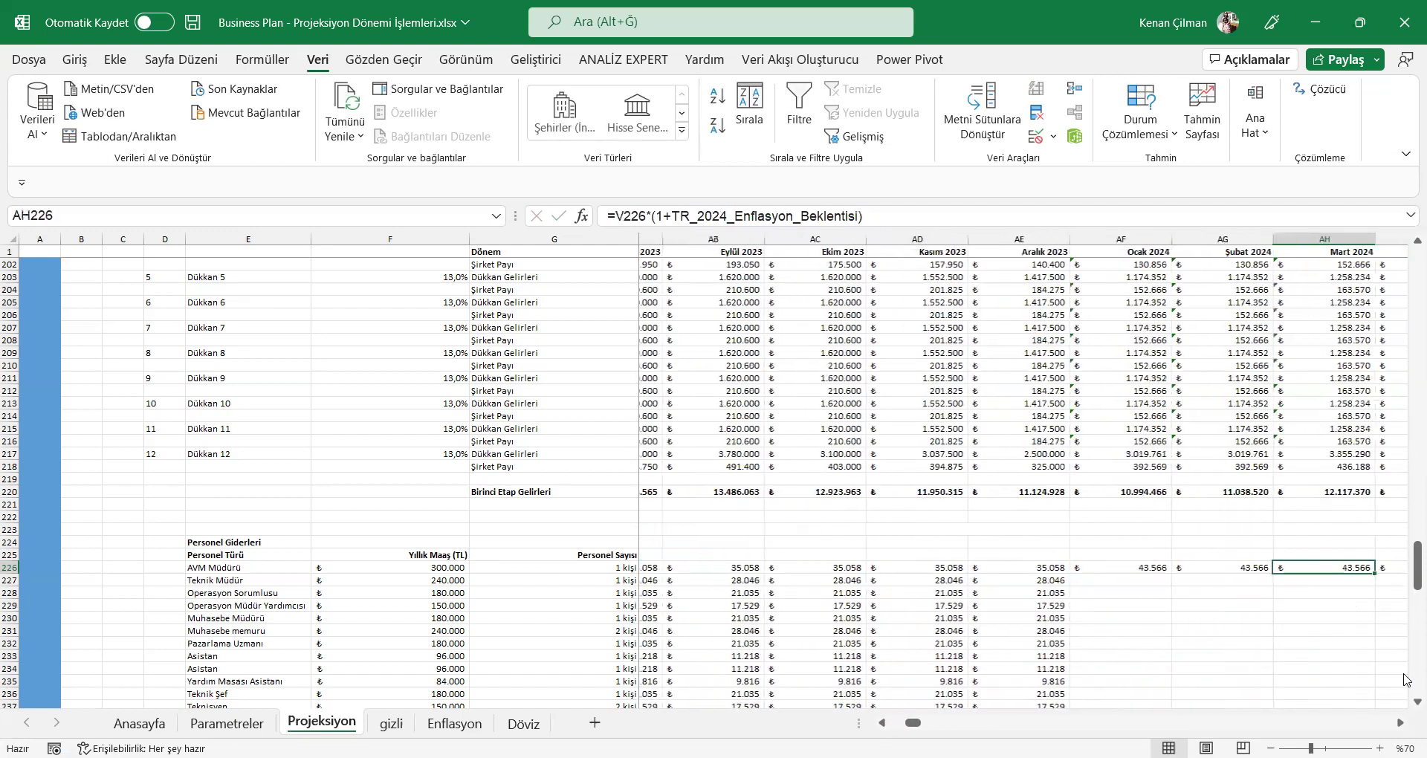
key(Right)
key(Right)
key(Right)
key(Right)
key(Right)
key(Right)
key(Right)
key(Right)
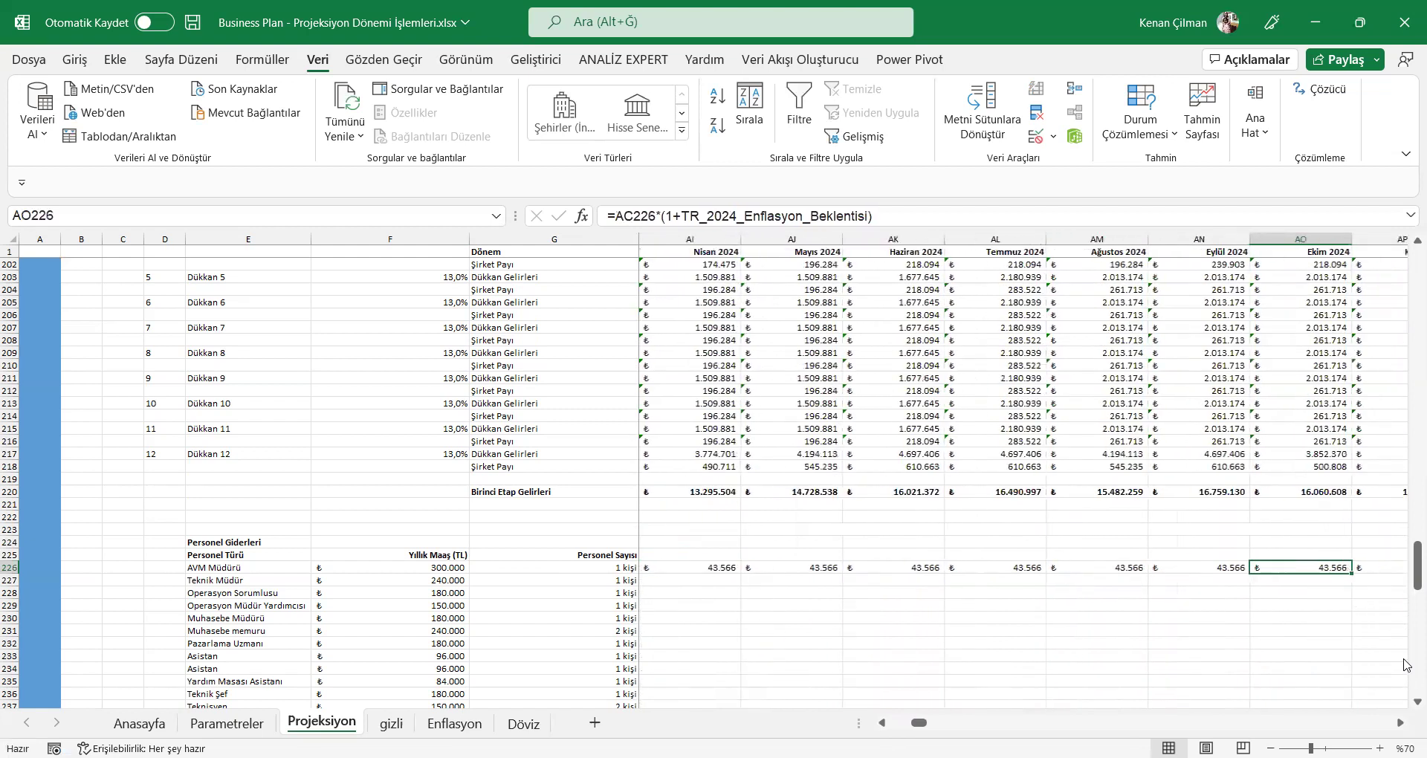
key(Right)
key(Right)
key(Left)
key(Left)
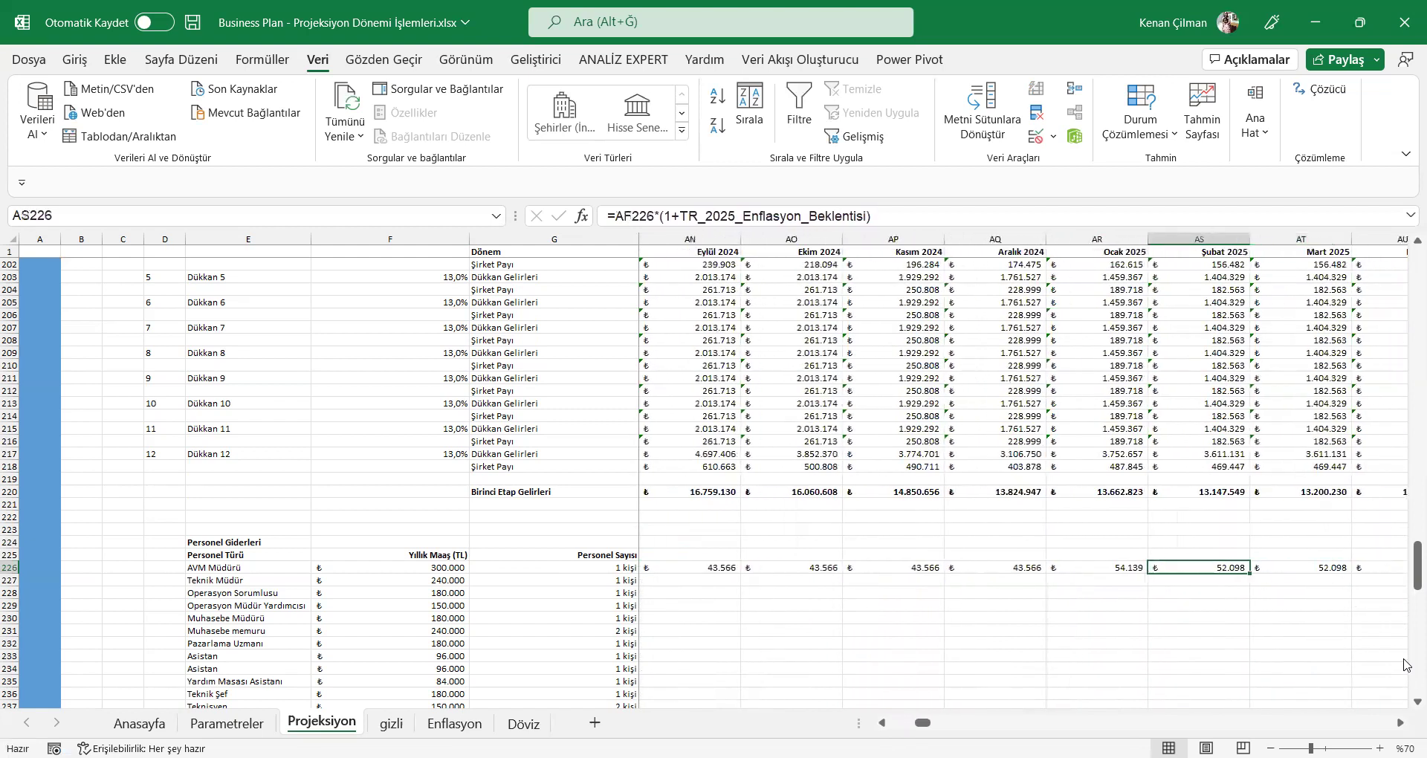
key(F2)
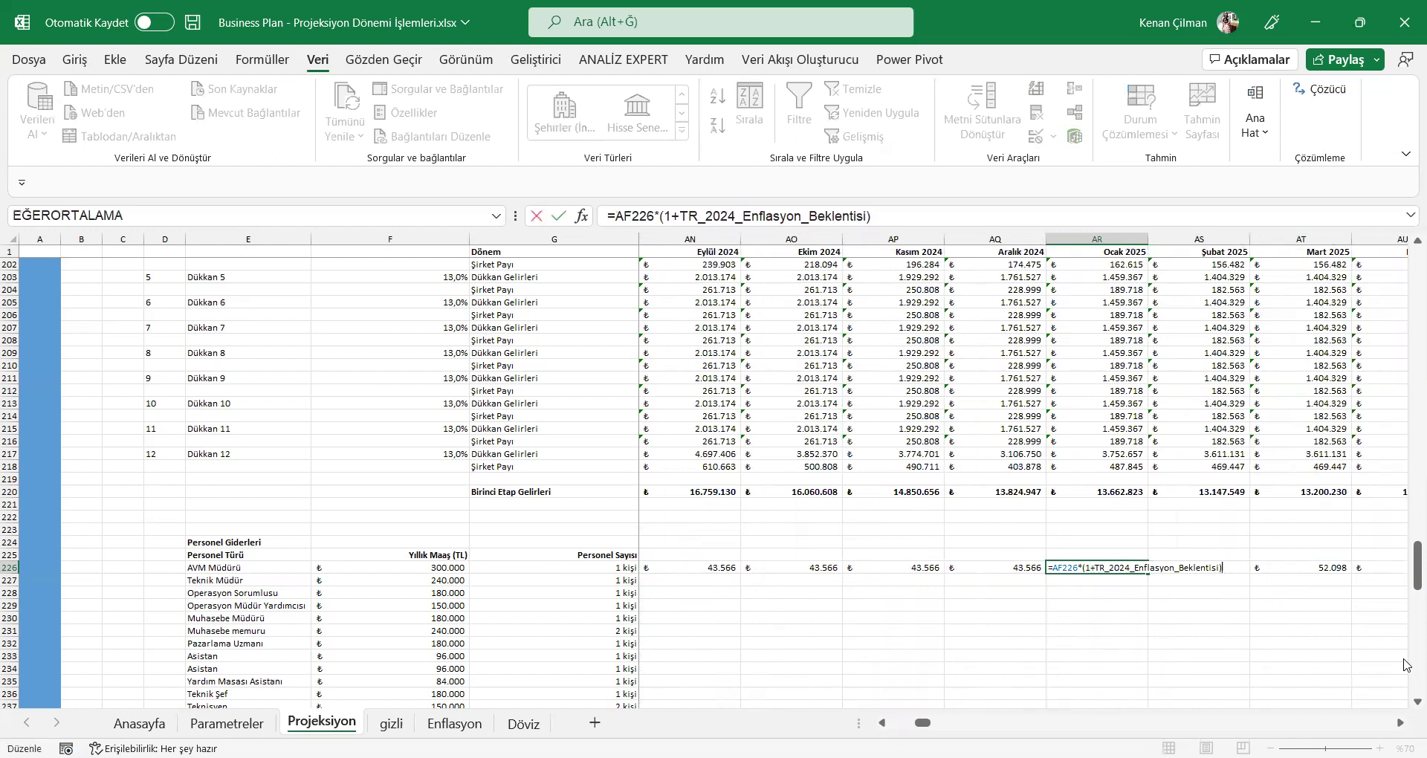
key(Tab)
key(F2)
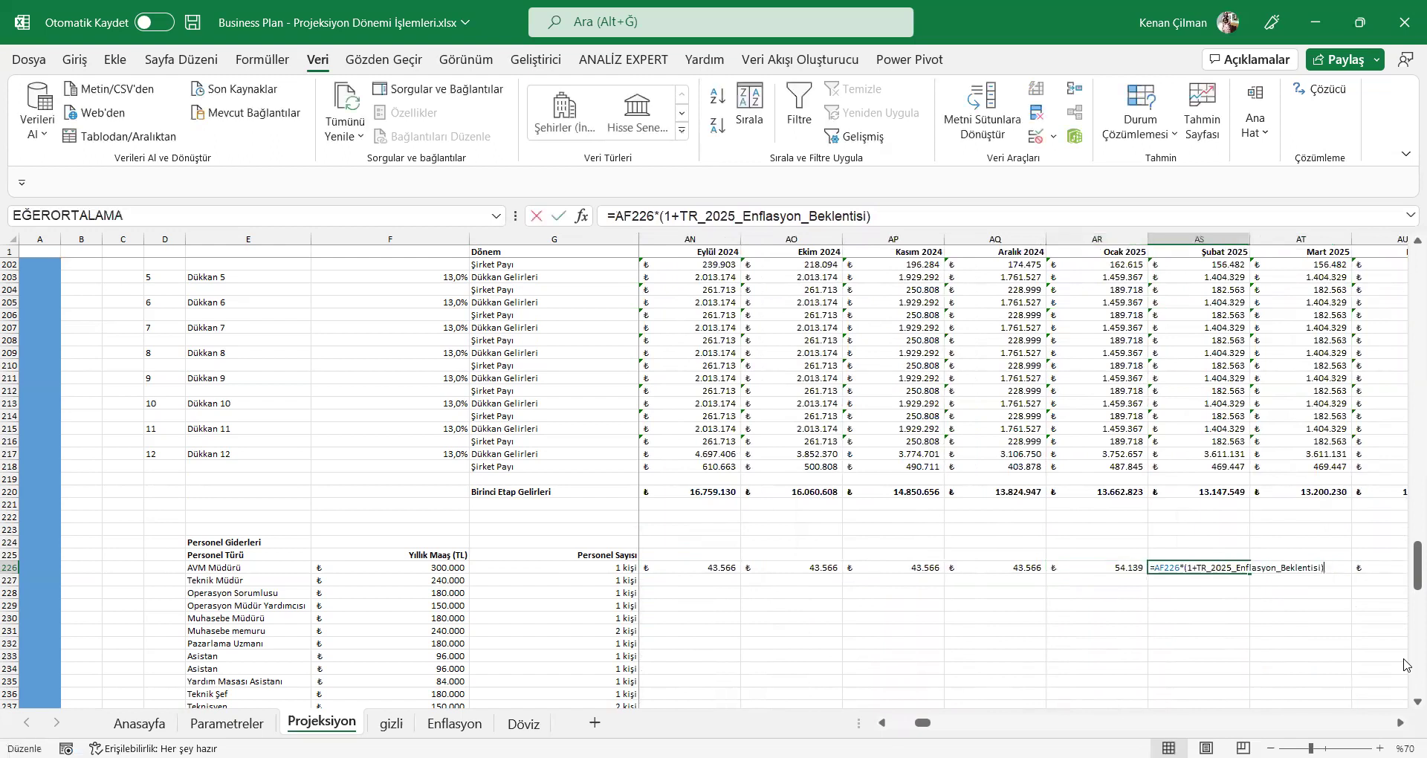
key(Escape)
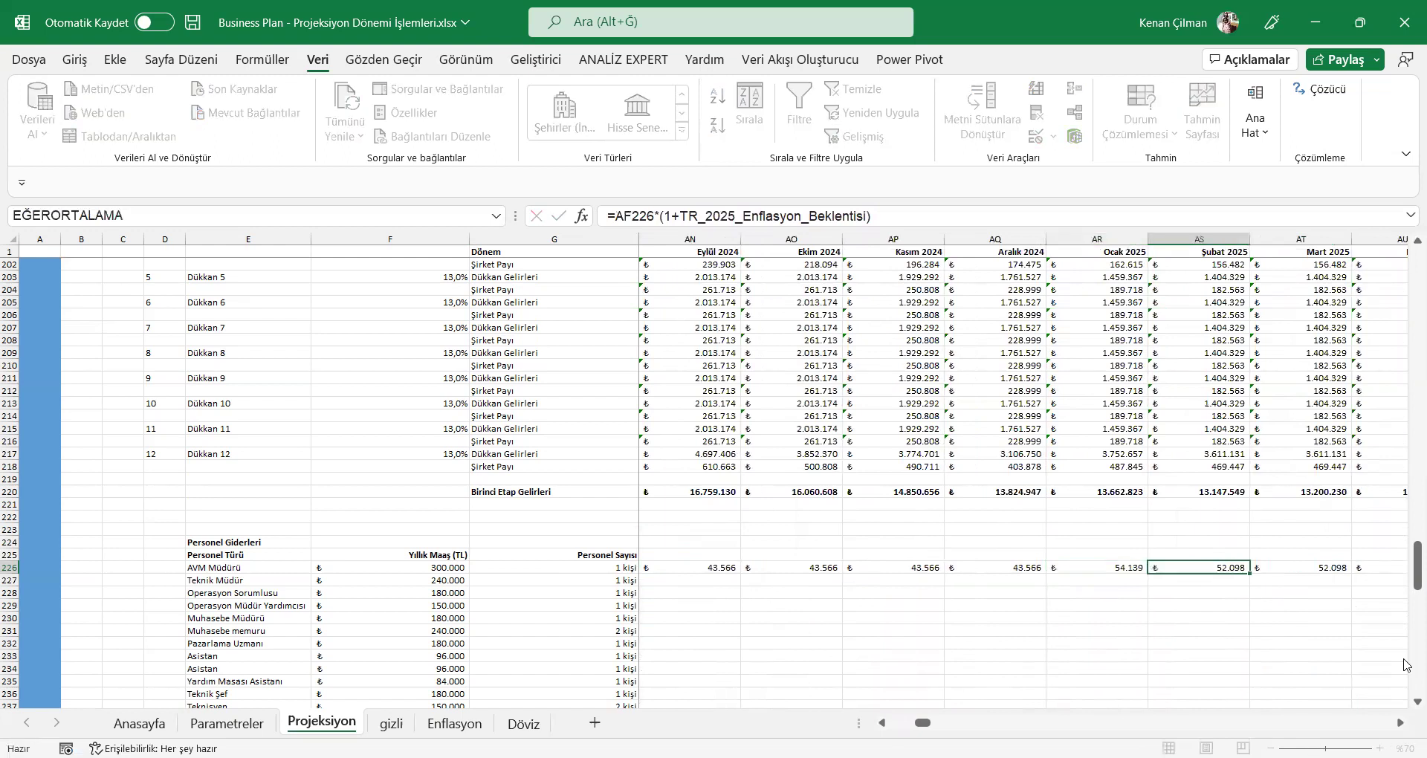
Step: Compare the Dükkan 12 Dükkan Gelirleri formulas in row 217 across Ocak, Şubat and Mart 2025
click(1189, 445)
key(F2)
key(Escape)
key(Left)
key(F2)
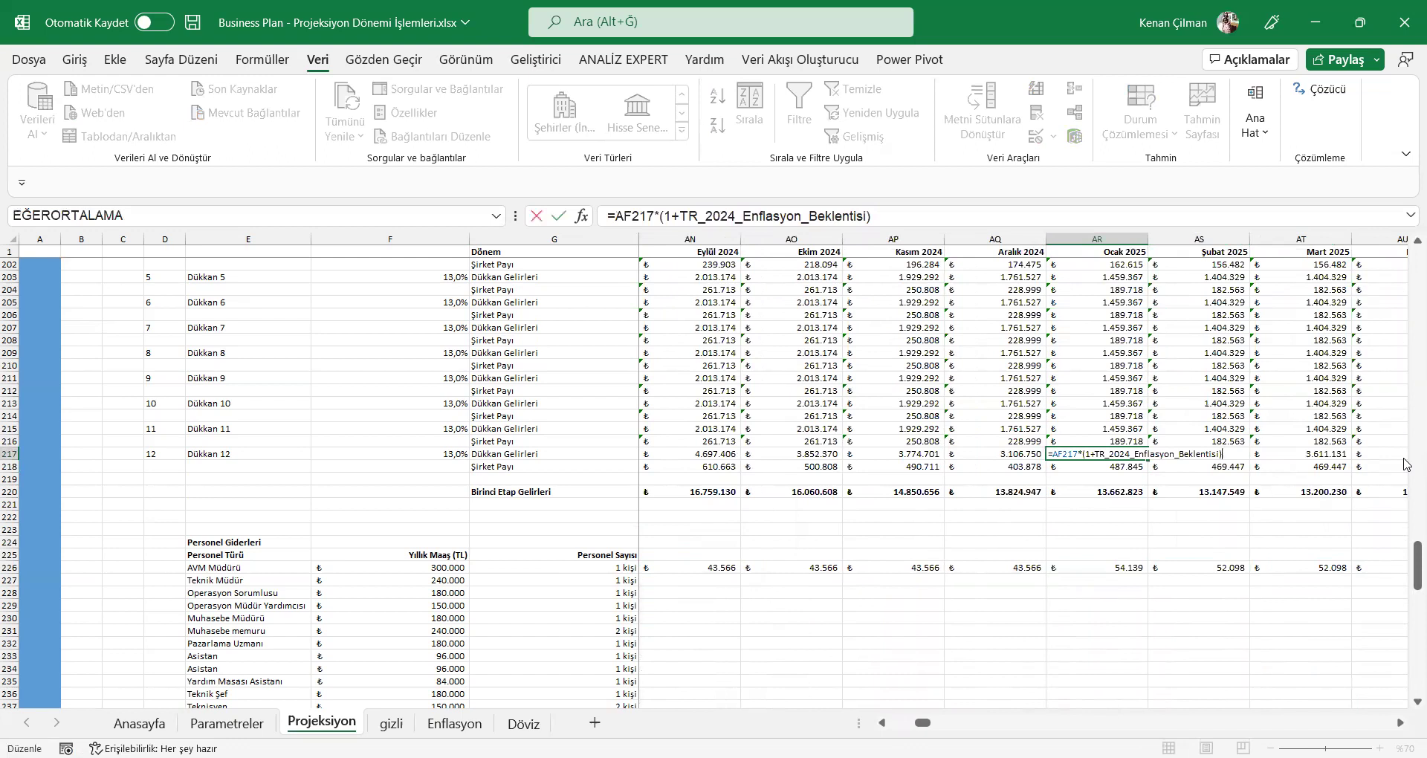
key(Escape)
key(Right)
key(F2)
key(Escape)
key(Right)
key(F2)
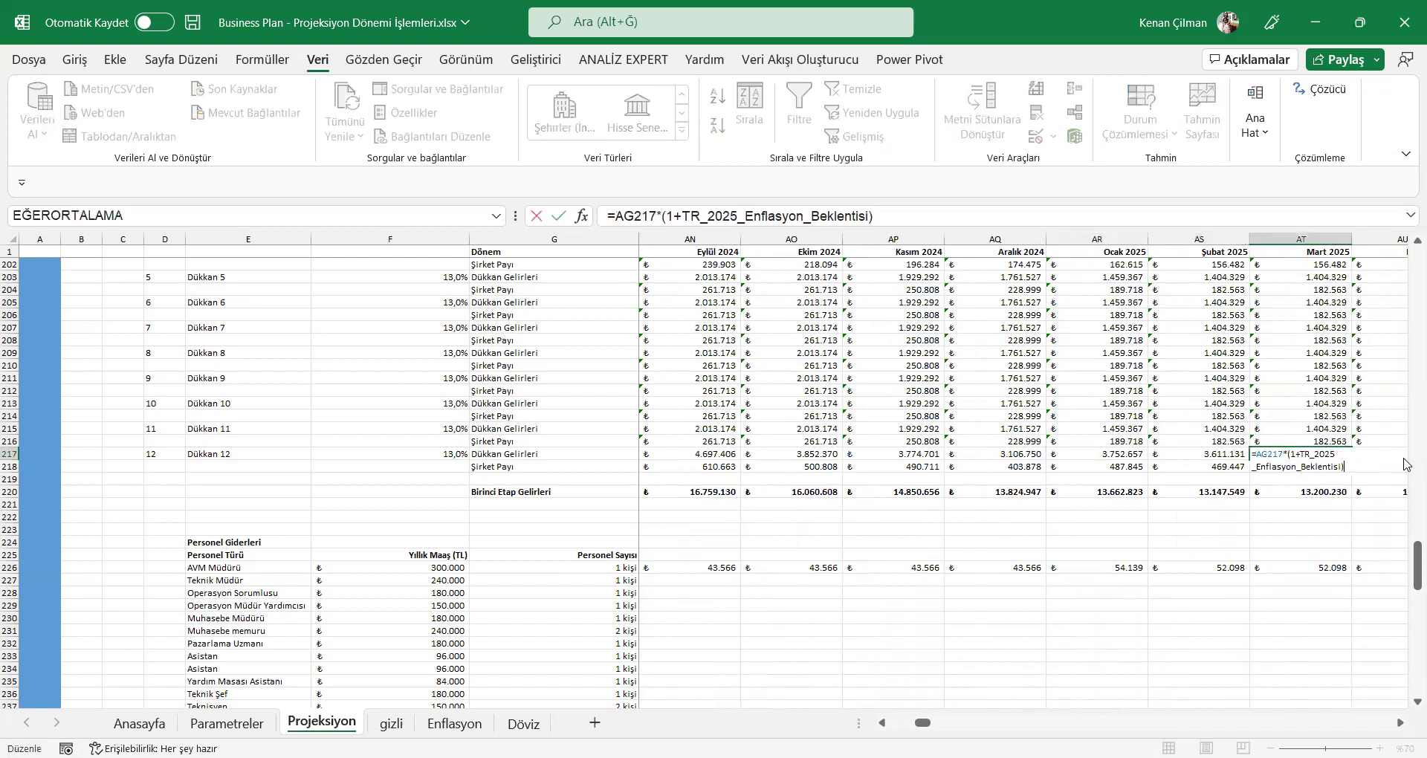
key(Escape)
key(Left)
key(F2)
key(Escape)
key(Left)
key(F2)
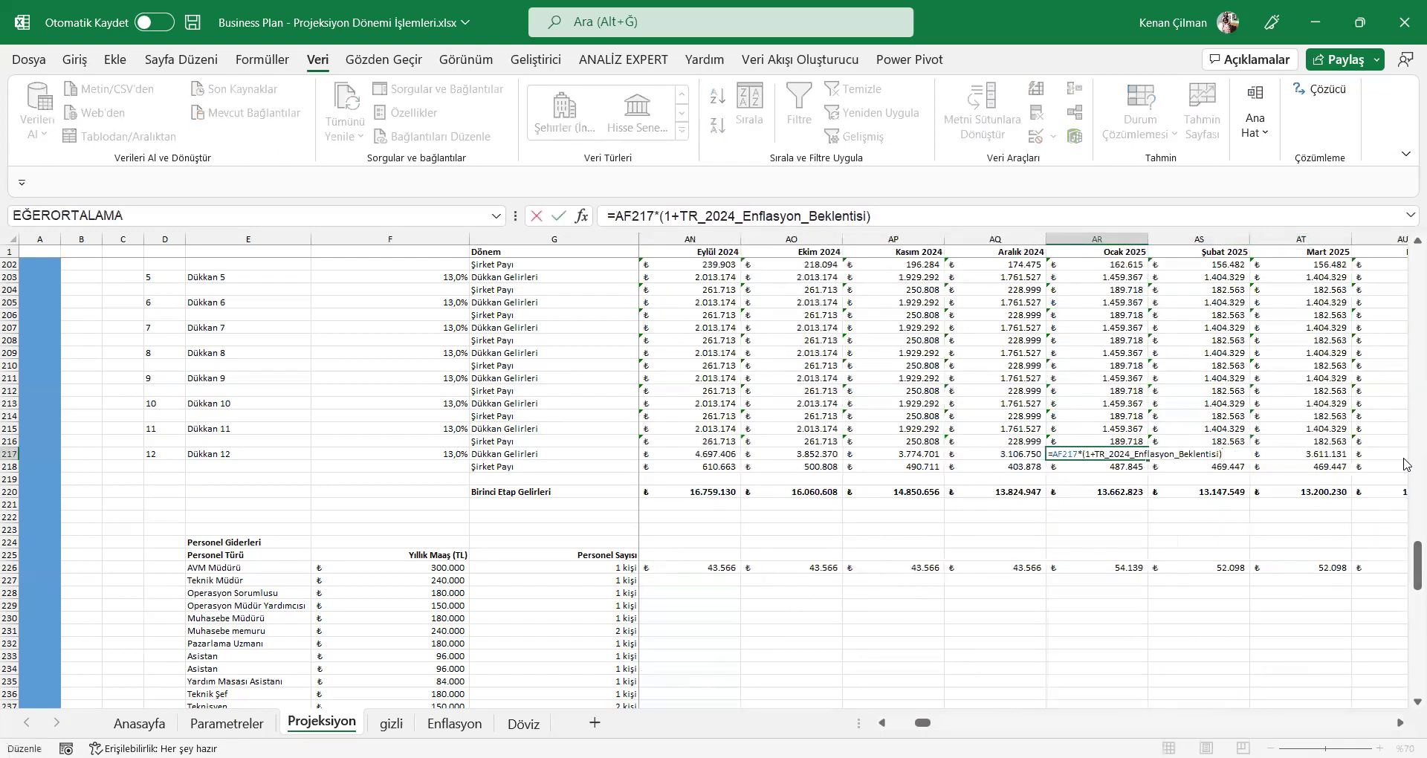
Step: Copy the Dükkan 12 Dükkan Gelirleri formula of Şubat 2025 into Ocak 2025 (AR217)
key(Escape)
key(Right)
key(ctrl+c)
key(Left)
key(ctrl+v)
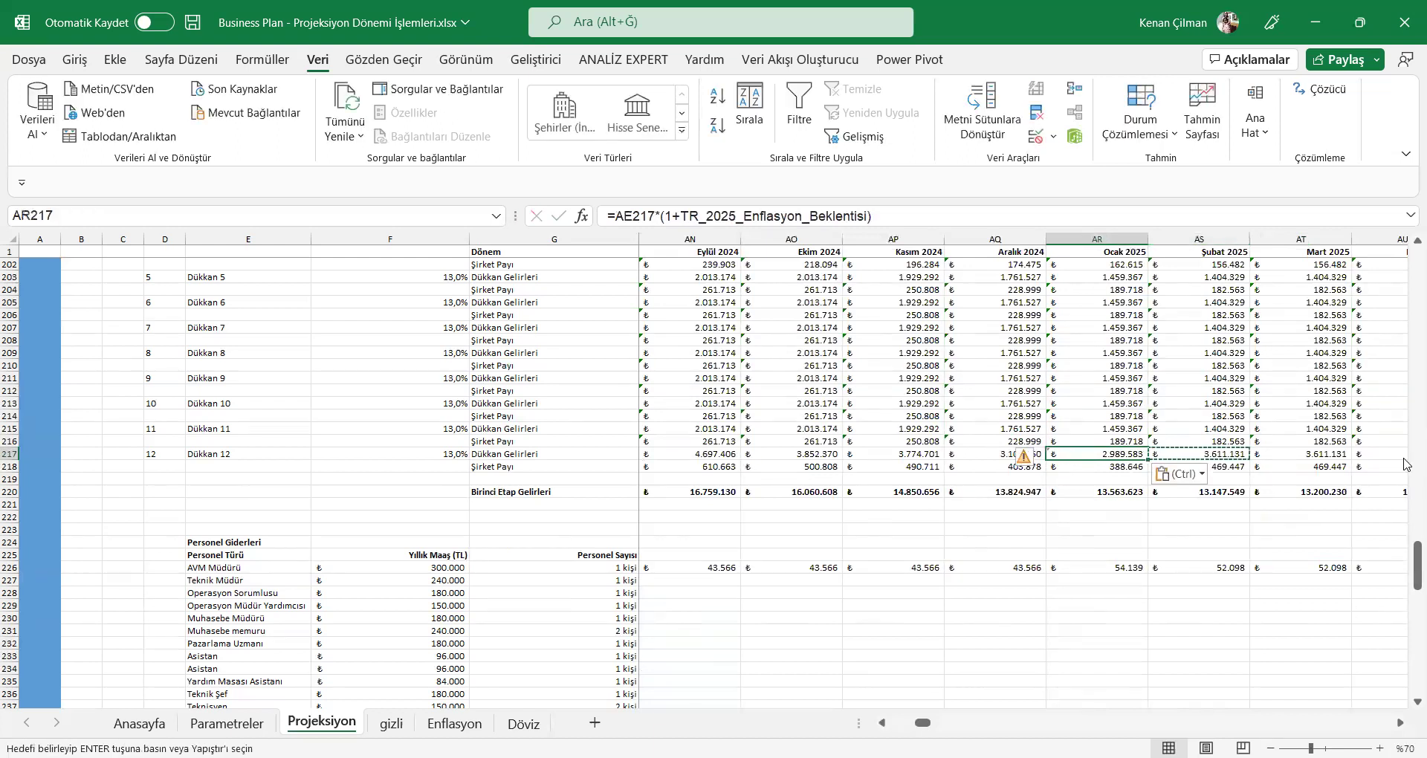
click(1188, 451)
key(Escape)
Step: Compare the Kat 1 Dükkan 1 Dükkan Gelirleri formulas in Ocak 2025 (AR95) and Şubat 2025 (AS95)
scroll(1204, 442, up, 7)
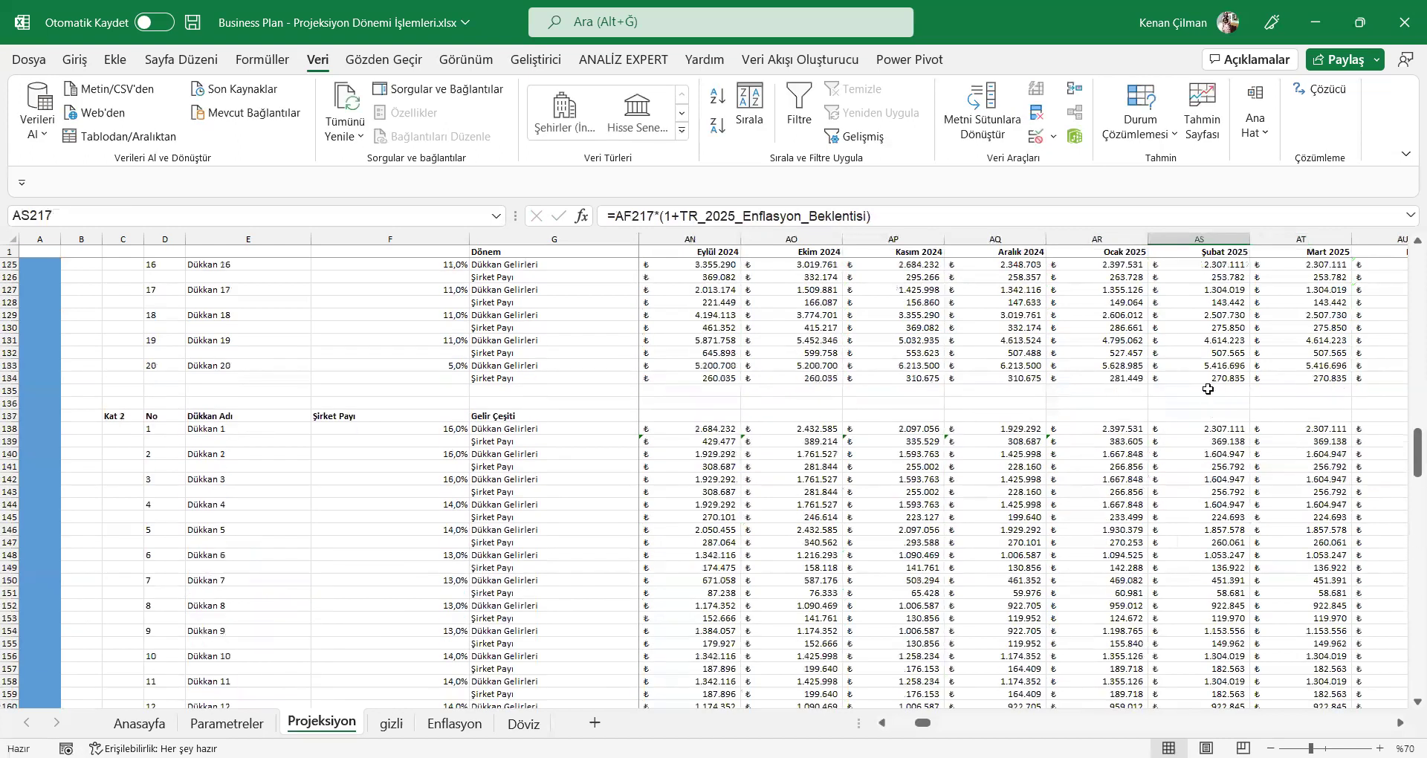
scroll(1208, 388, up, 20)
scroll(1214, 404, down, 4)
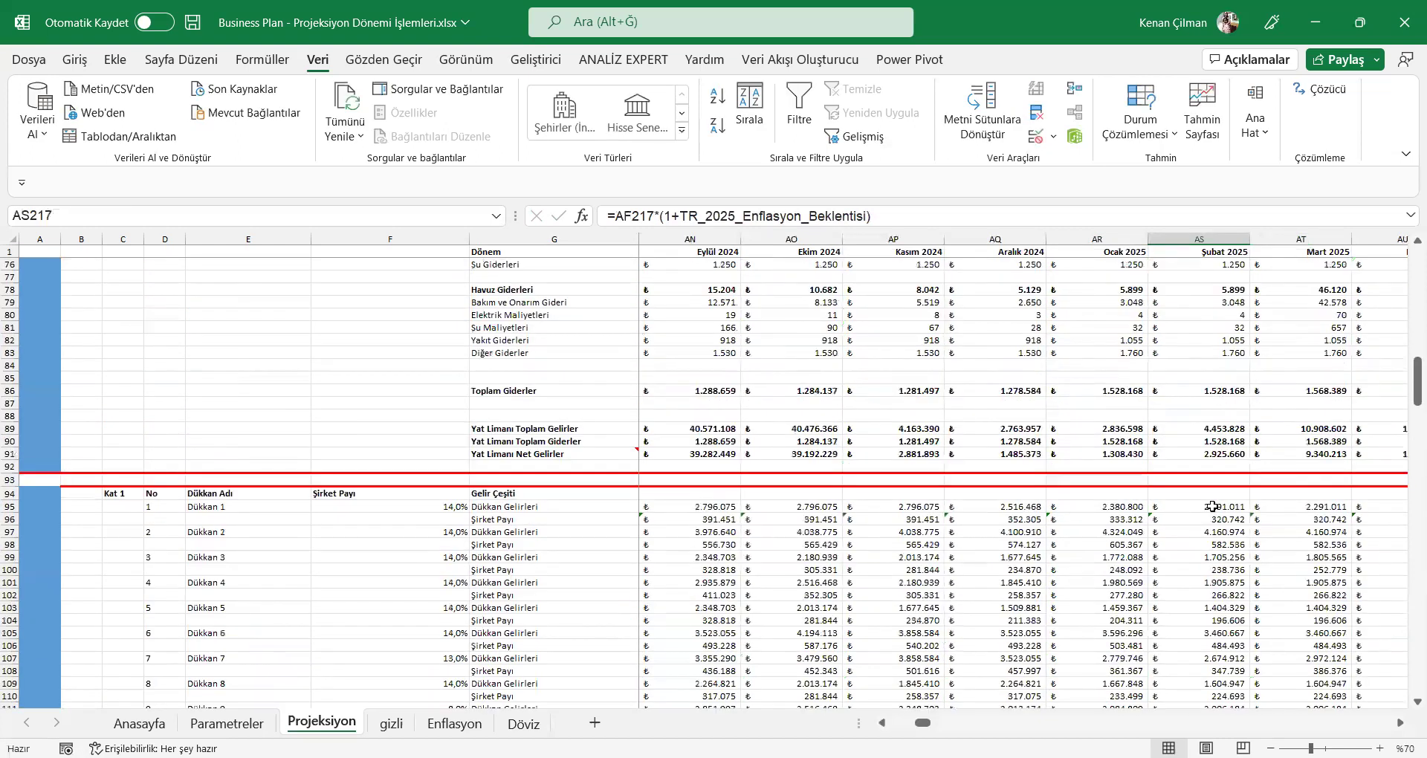
click(1211, 506)
key(F2)
key(Escape)
key(Left)
key(F2)
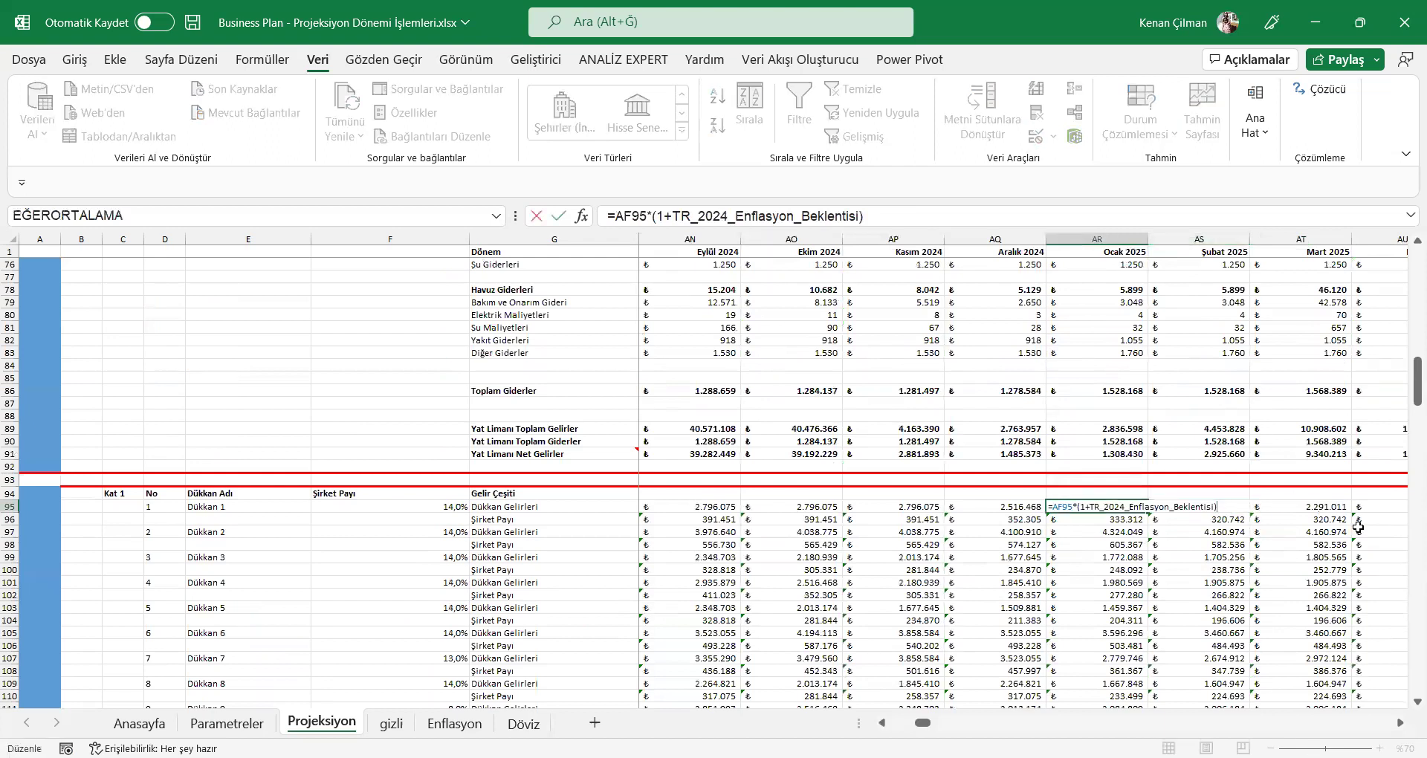
key(Escape)
key(Right)
key(F2)
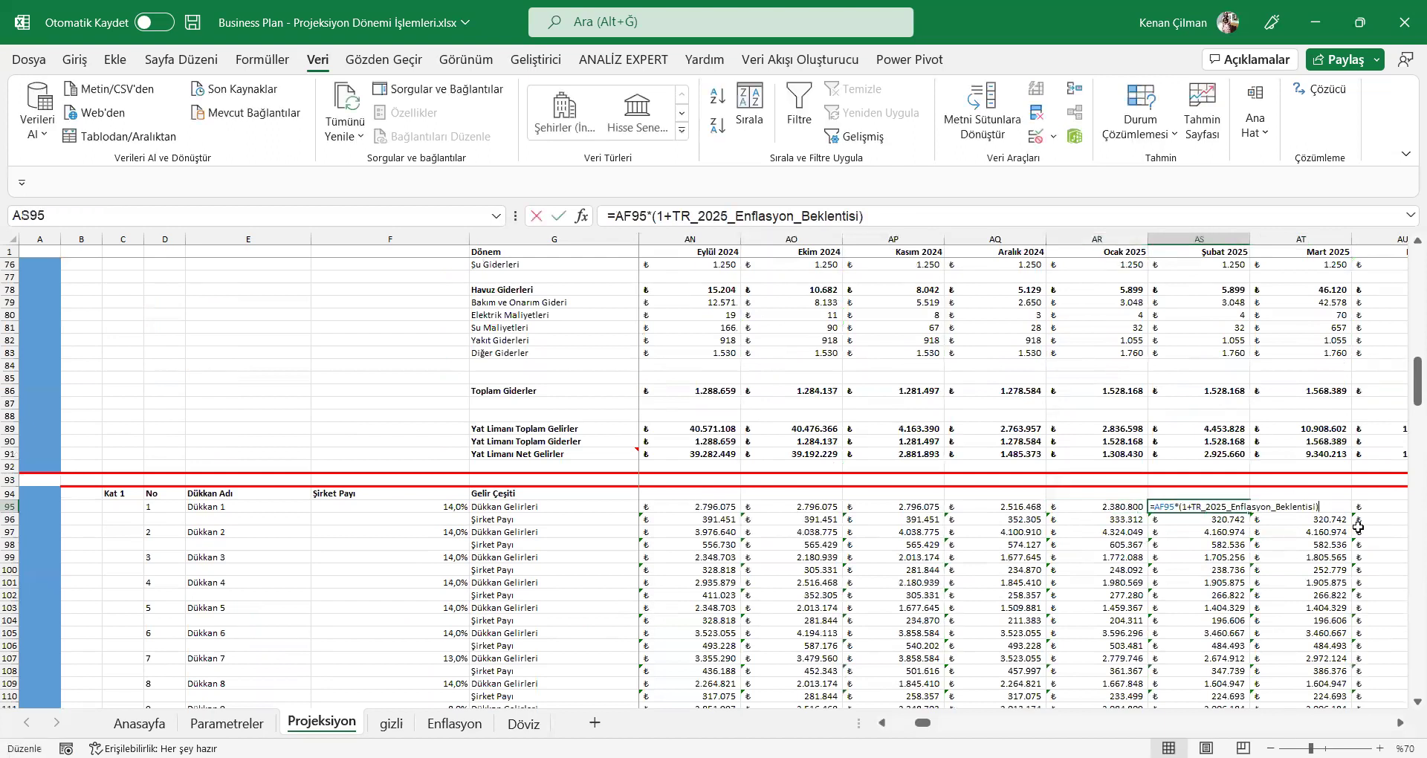
Step: Examine which inflation rate and source month the Dükkan 1 formulas in row 95 use through Aralık 2025
key(Escape)
key(Right)
key(Right)
key(F2)
key(Escape)
key(Right)
key(F2)
key(Escape)
key(Right)
key(Right)
key(Right)
key(Right)
key(Right)
key(Right)
key(F2)
key(Escape)
Step: Inspect the Dükkan 1 formulas of Ocak and Şubat 2026 in row 95 and recheck Ocak 2025 in AR95
key(Right)
key(F2)
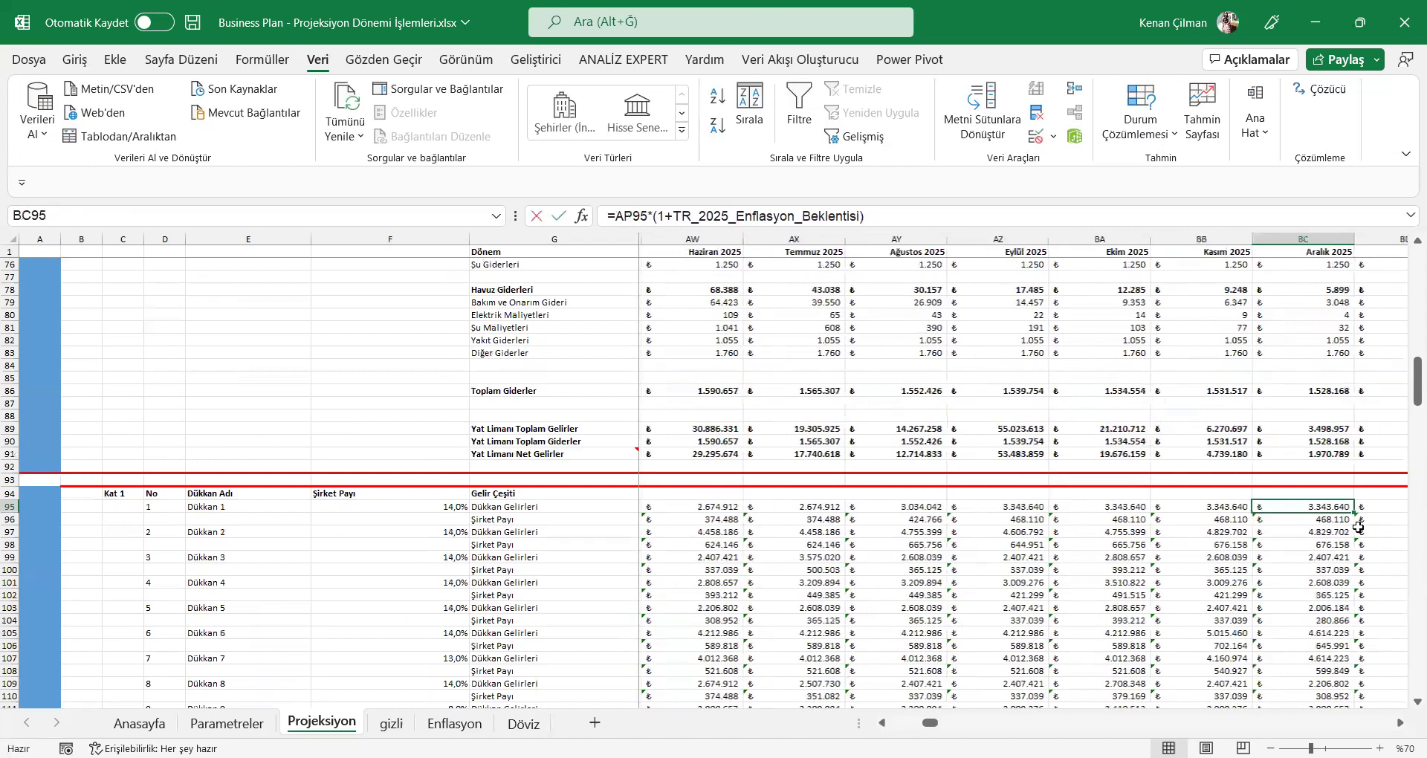
key(Right)
key(F2)
key(Escape)
key(Right)
key(F2)
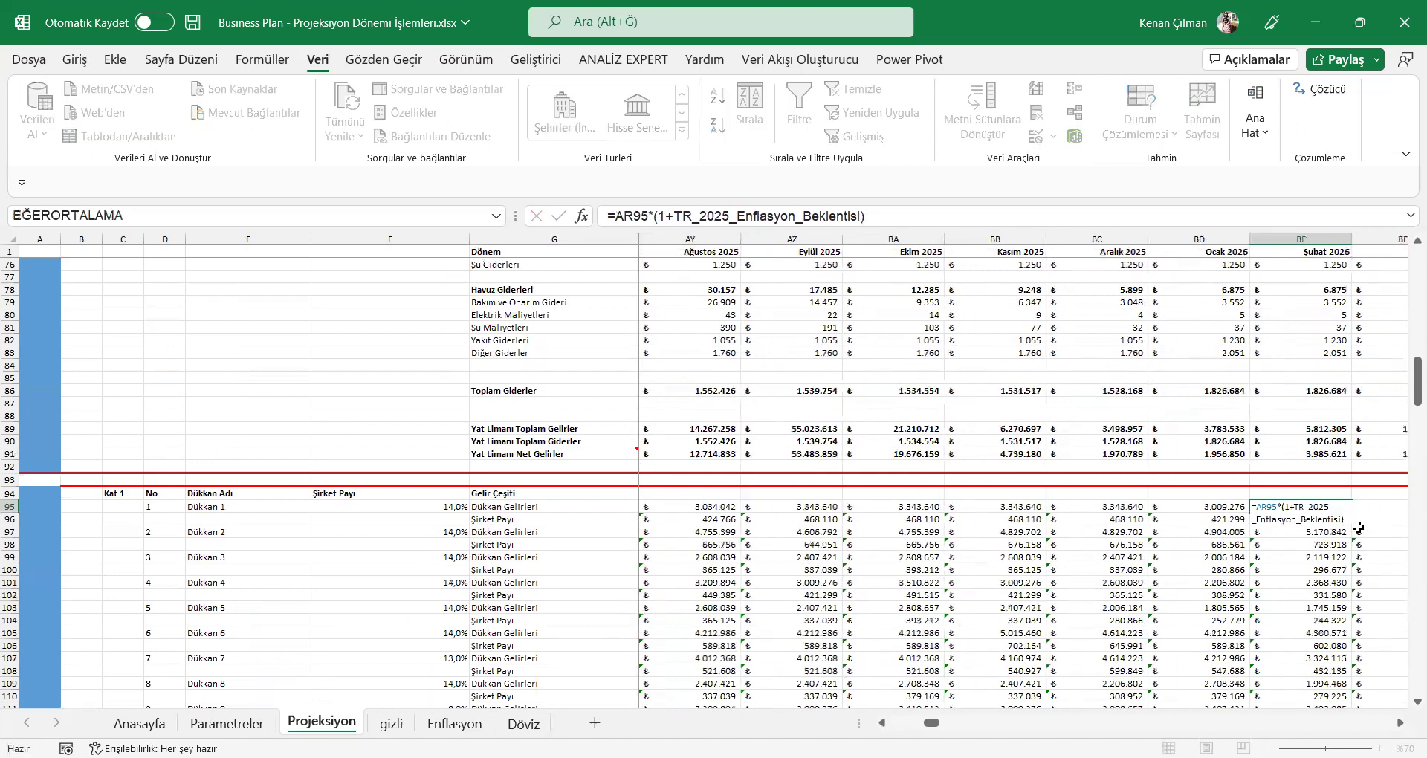
key(Escape)
key(Left)
key(Left)
key(Left)
key(Left)
key(Left)
key(Left)
key(Left)
key(Left)
key(Left)
key(Left)
key(Left)
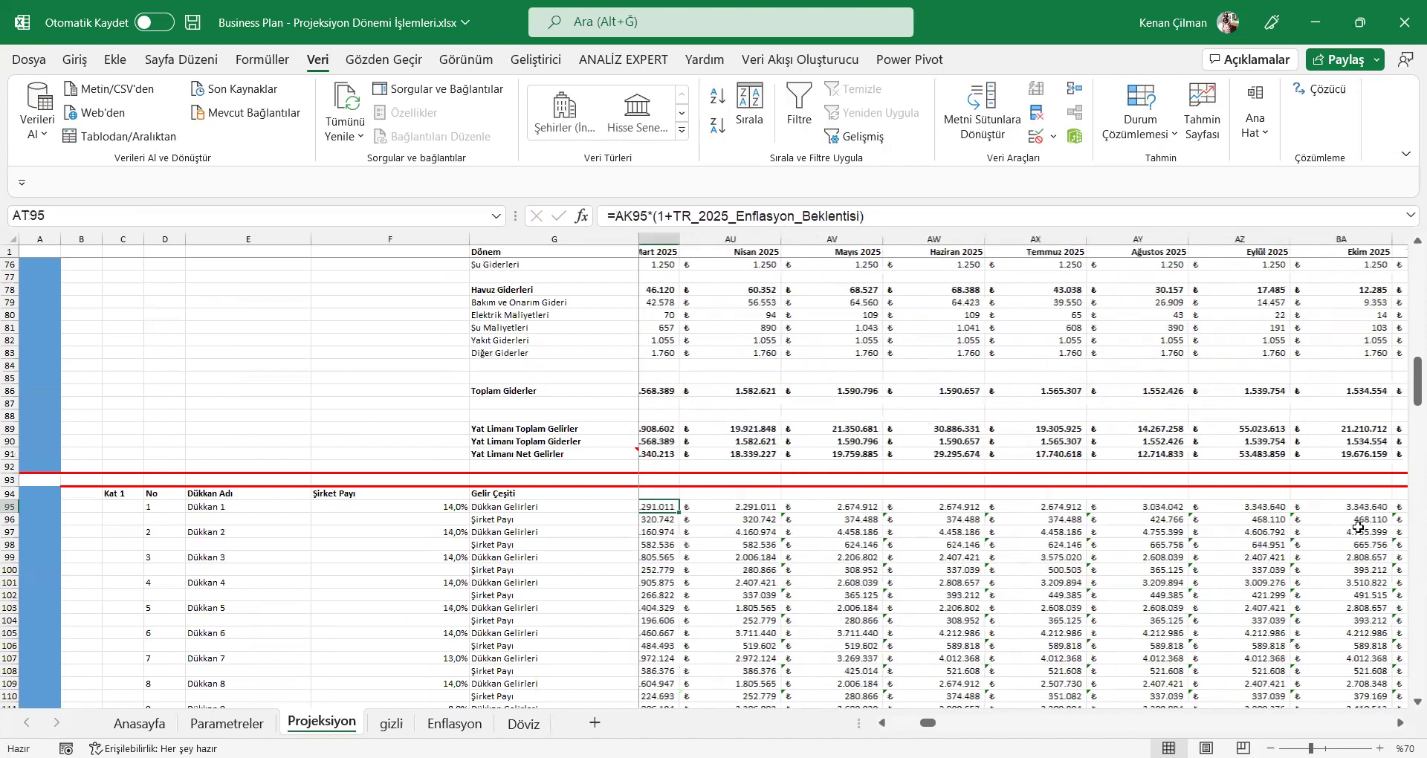
key(Left)
key(Left)
key(F2)
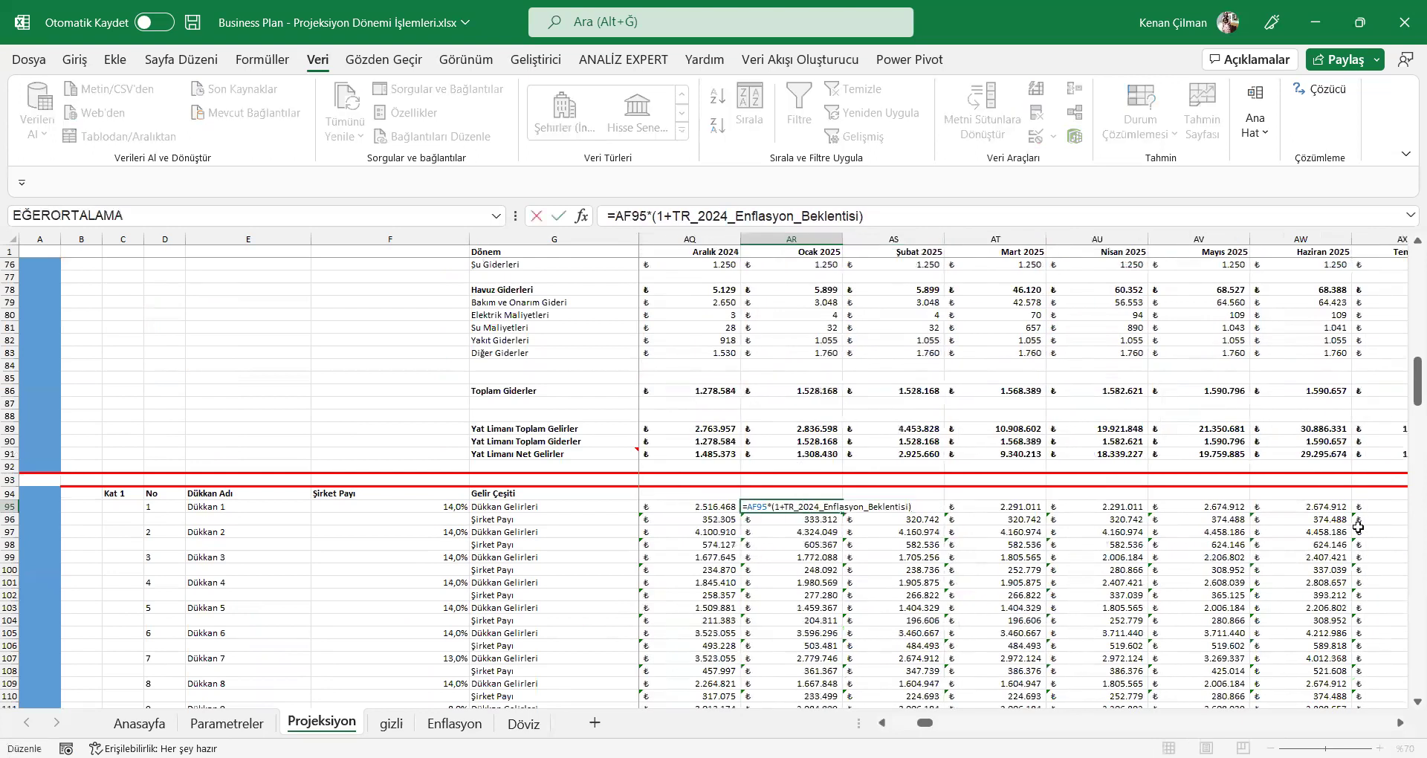
key(Escape)
Step: Copy the Şubat 2025 formulas from AS95 down to Birinci Etap Gelirleri (AS220) into the Ocak 2025 column starting at AR95
key(Right)
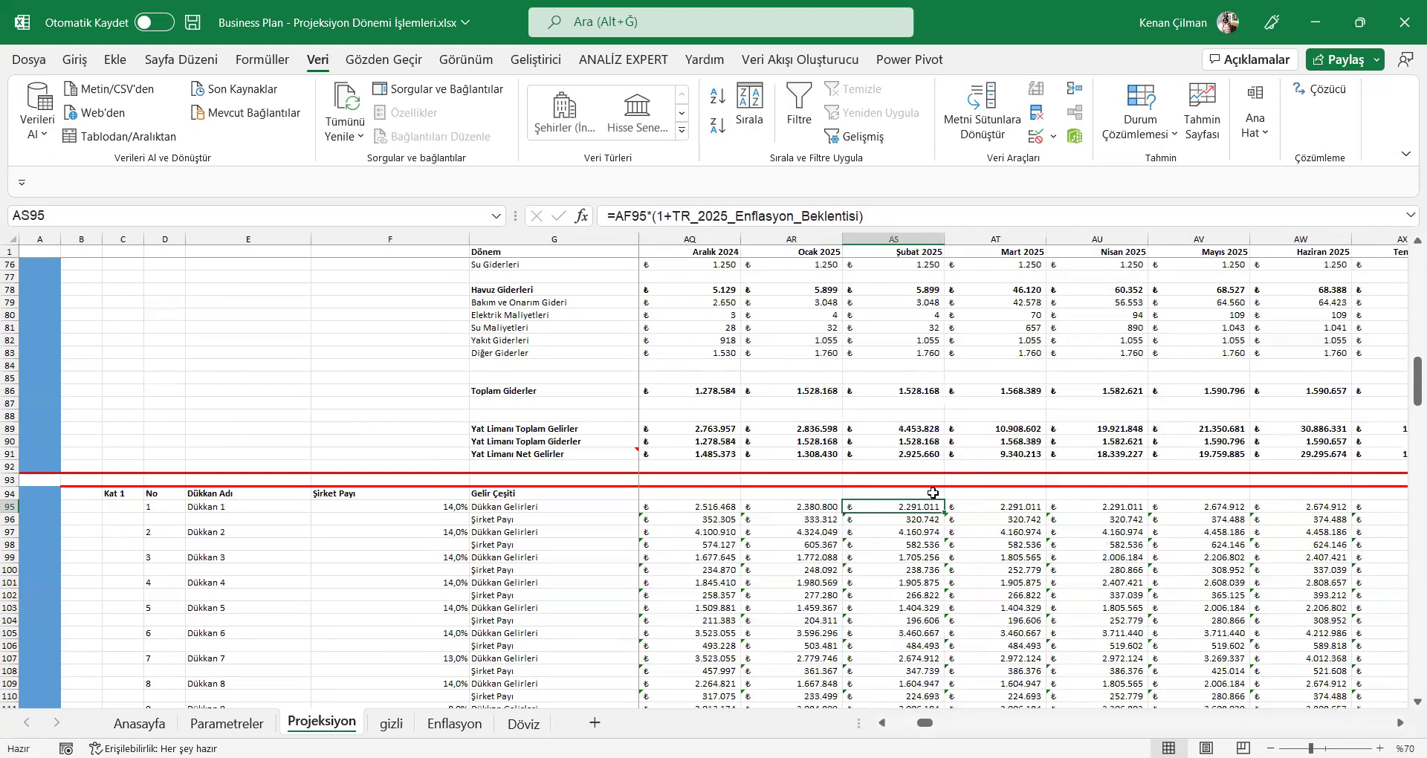
drag(918, 505, 914, 696)
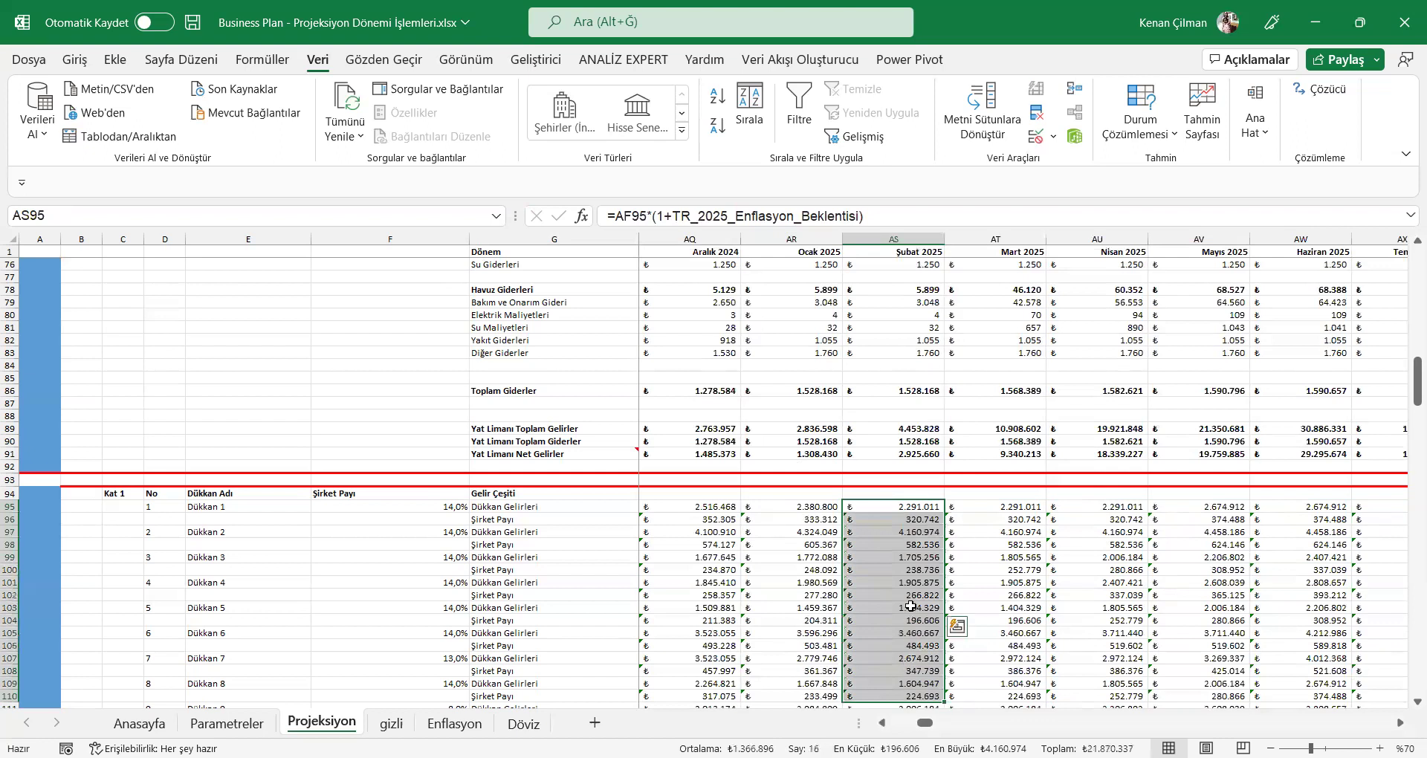
scroll(910, 603, down, 20)
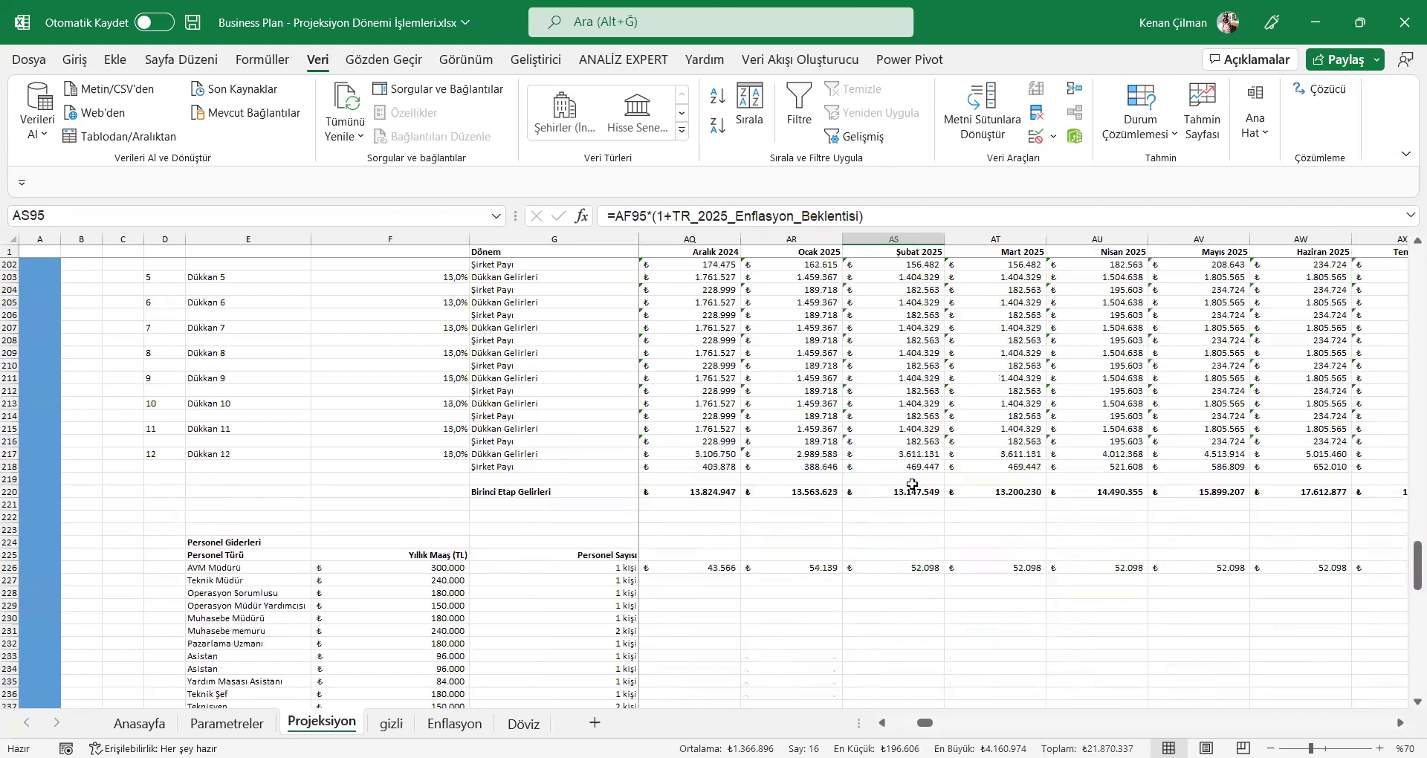
shift+click(915, 491)
key(ctrl+c)
key(Left)
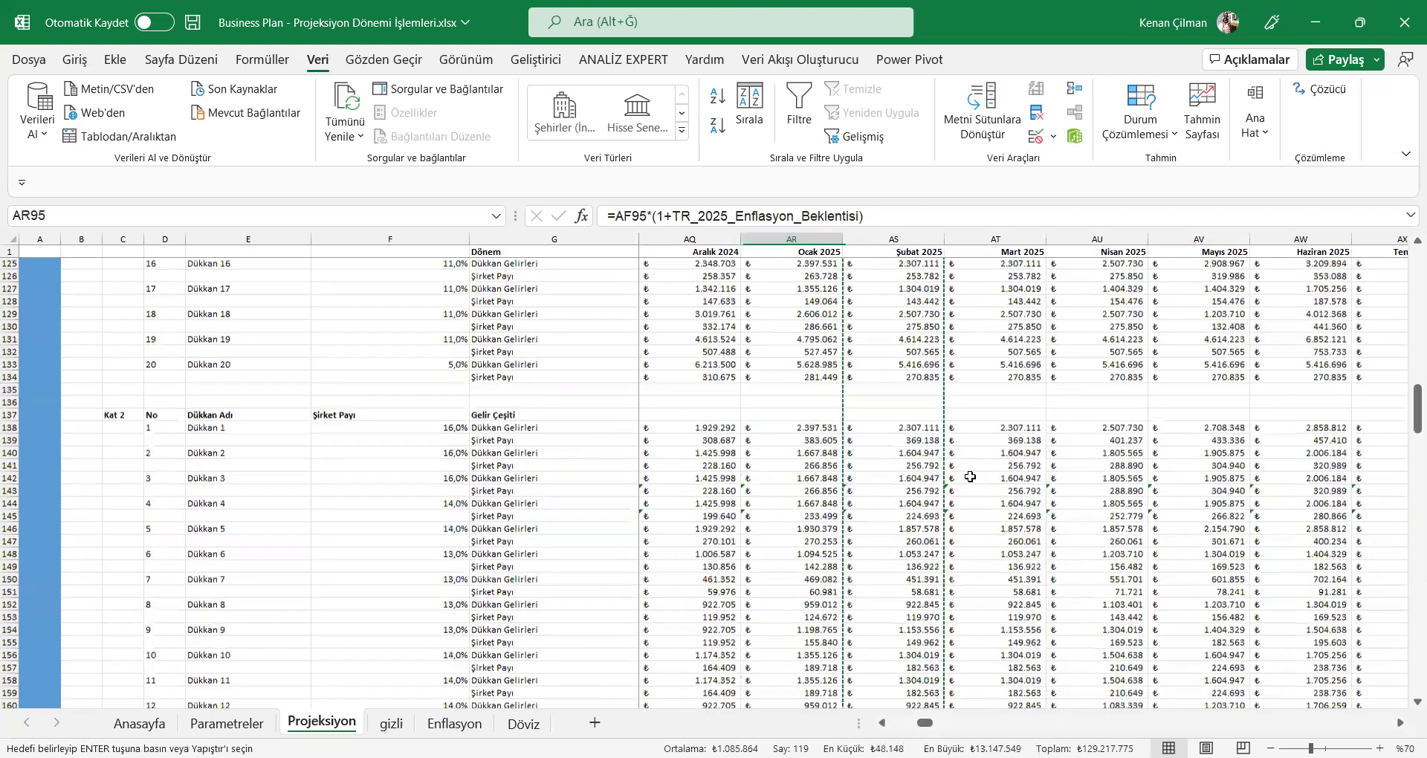
key(ctrl+v)
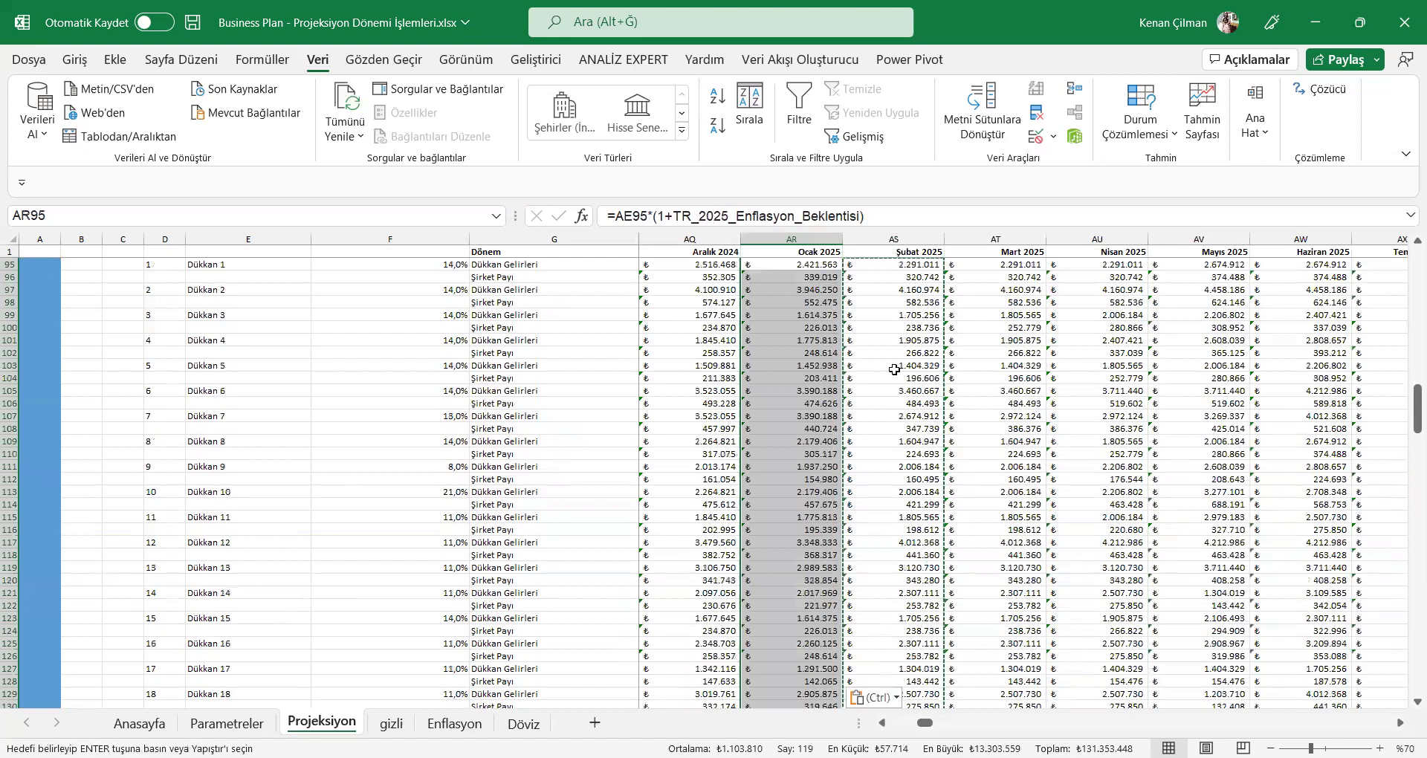
click(782, 268)
key(Escape)
Step: Spot-check the pasted Ocak 2025 shop formulas, including AR101 and AR152, down to the Birinci Etap Gelirleri row
click(859, 268)
click(814, 342)
scroll(813, 344, down, 7)
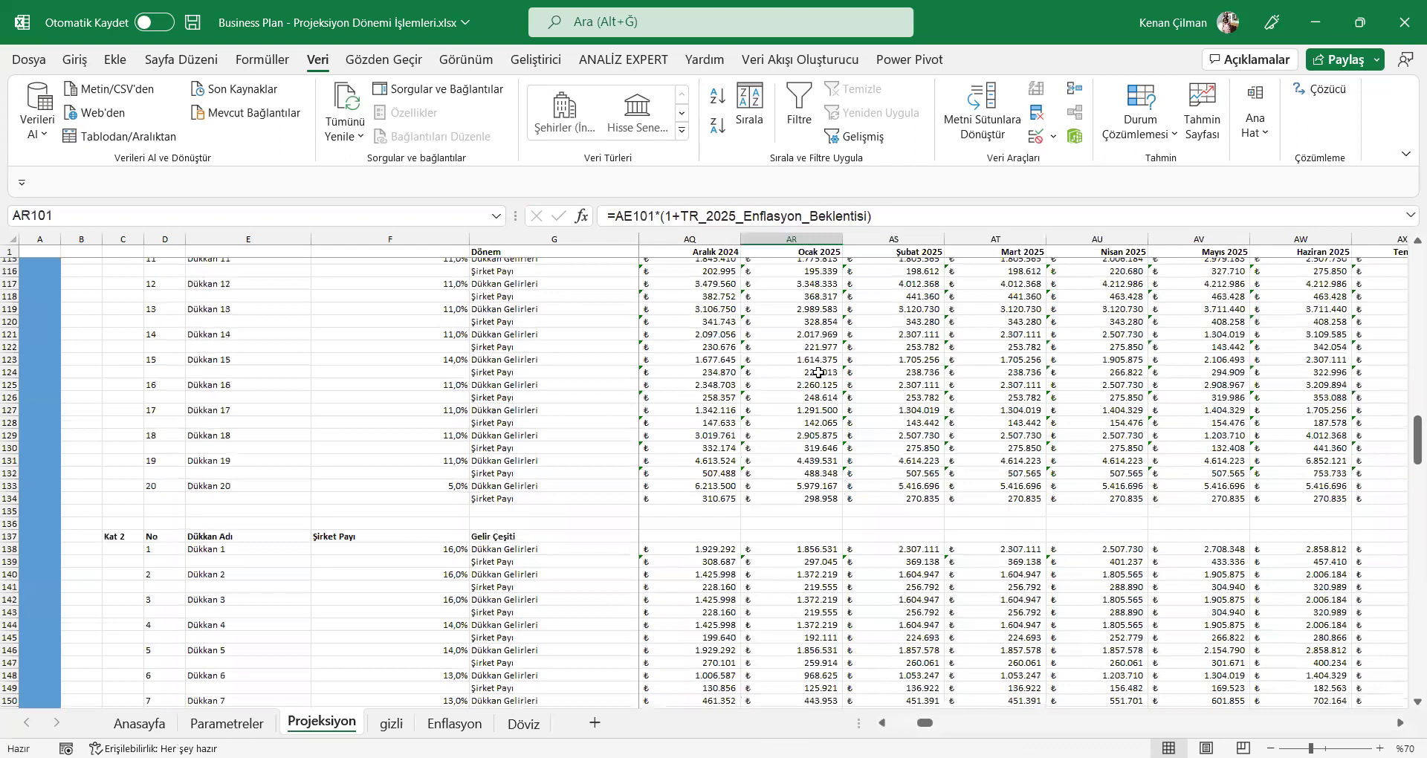
scroll(818, 372, down, 7)
double_click(767, 454)
key(Escape)
scroll(767, 451, down, 2)
scroll(767, 451, down, 20)
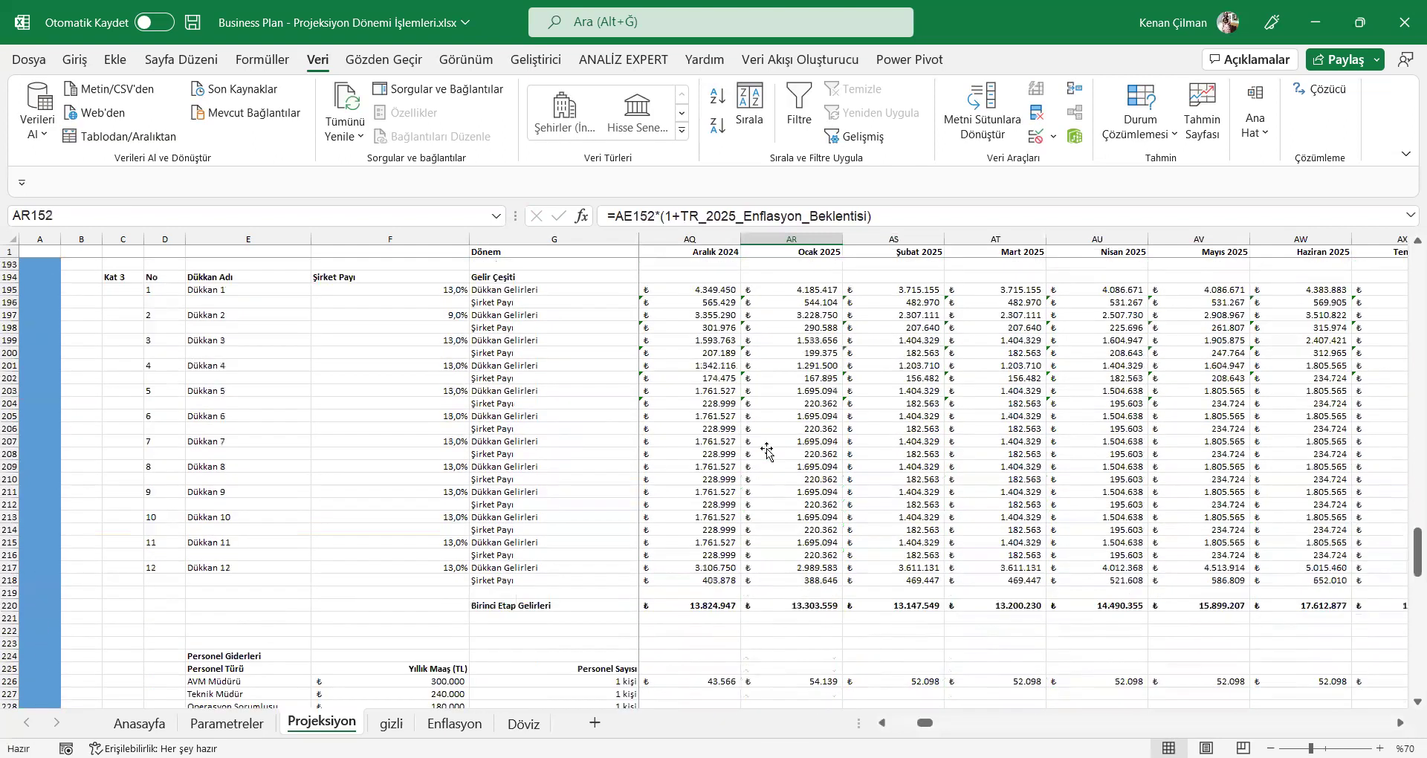
Step: Replace the AVM Müdürü formula of Ocak 2025 (AR226) with a copy of the Şubat 2025 formula in AS226
click(811, 327)
key(F2)
key(Escape)
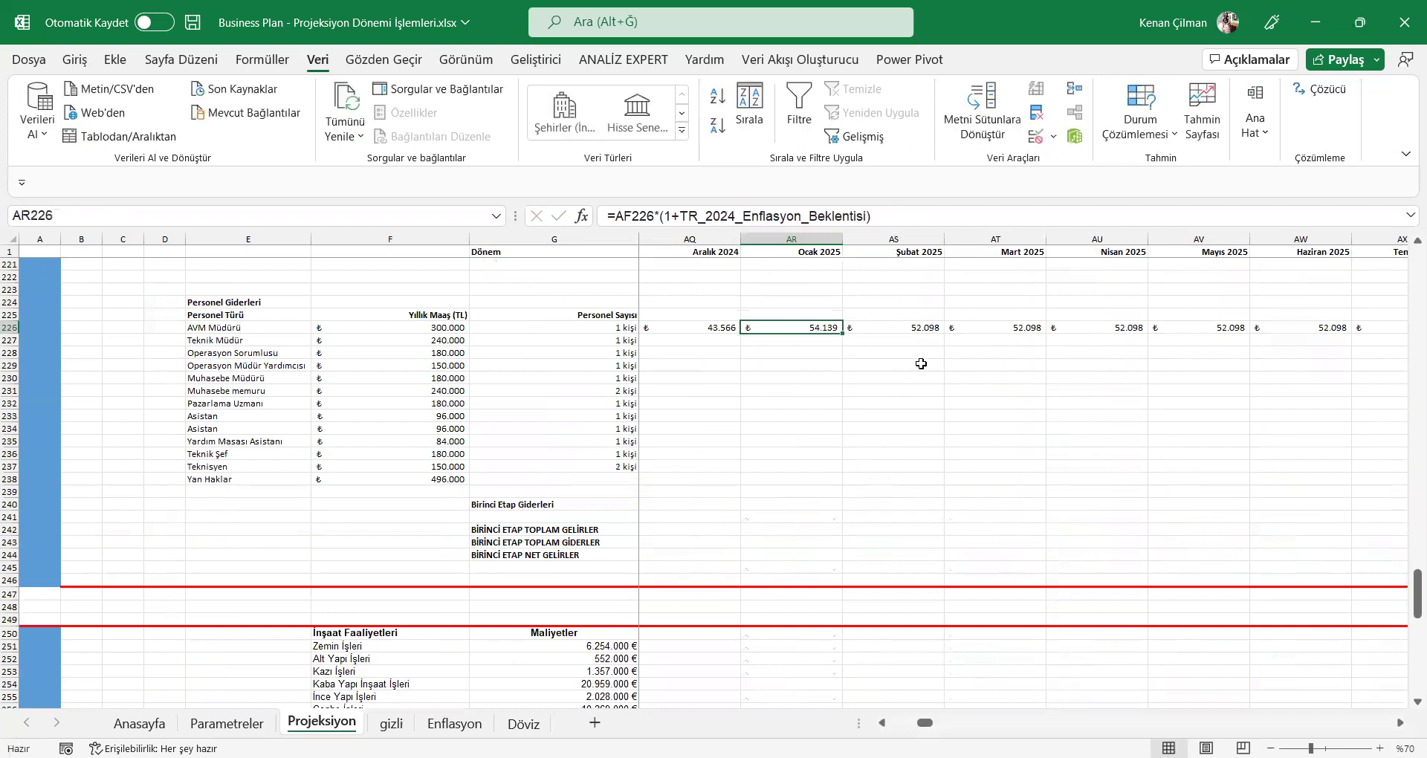
click(933, 327)
key(F2)
key(Escape)
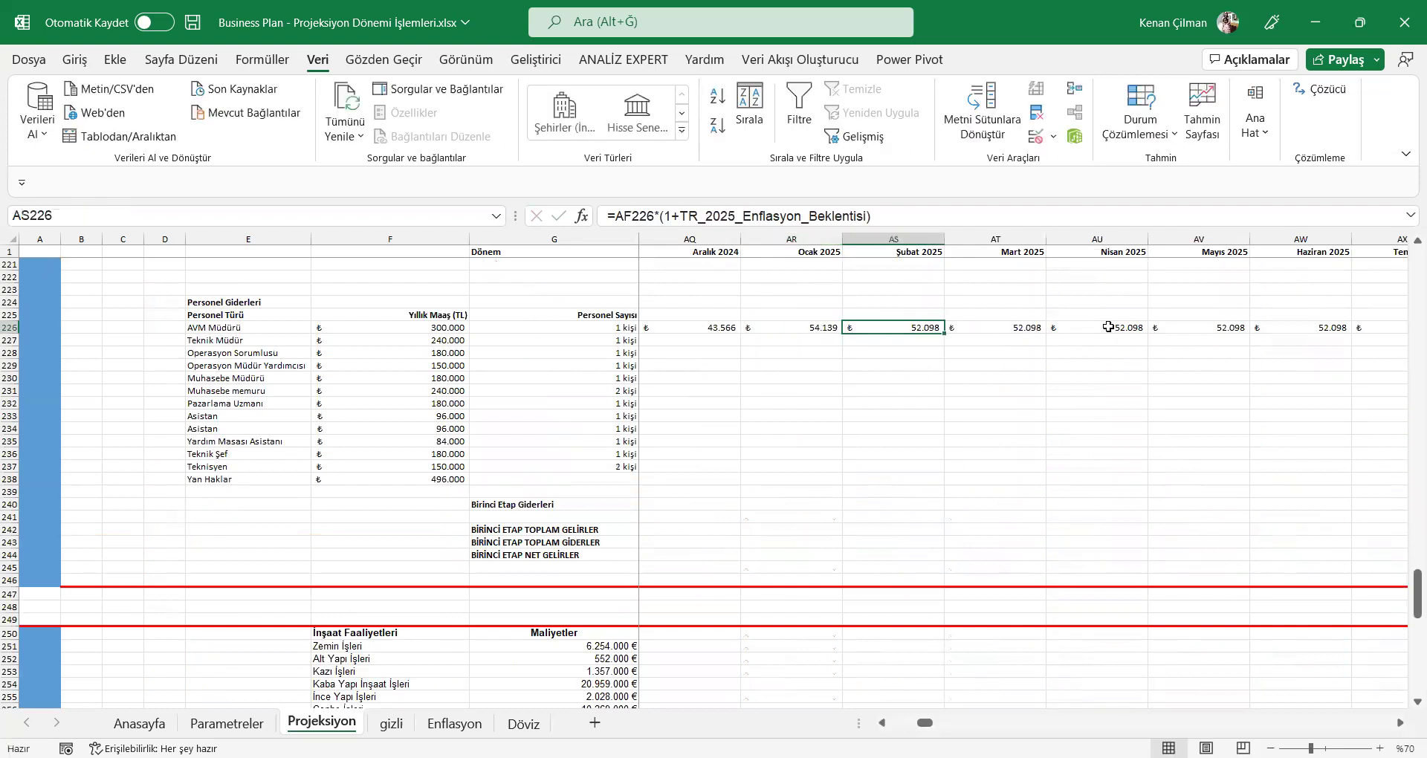
key(ctrl+c)
key(Left)
key(ctrl+v)
key(F2)
key(Escape)
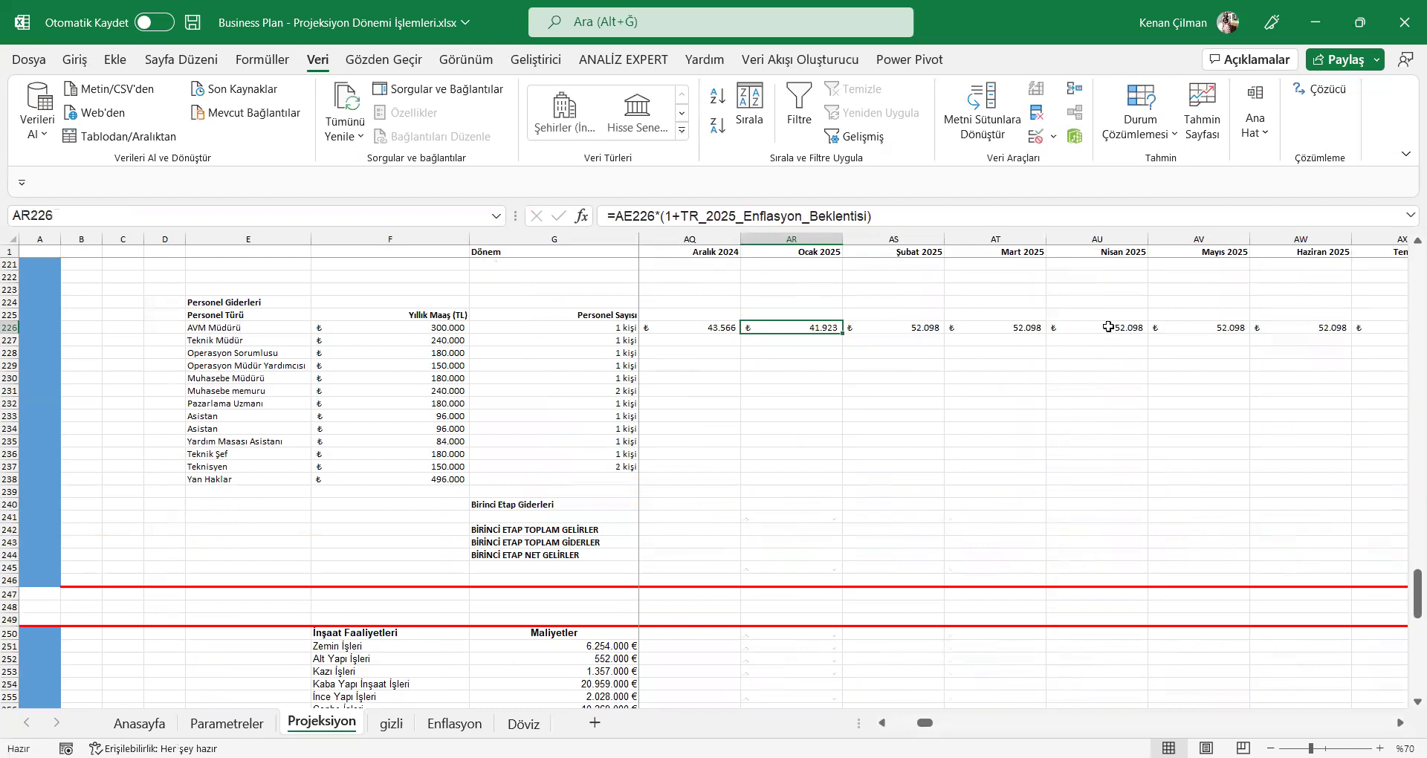
Step: Compare the source cells of the AVM Müdürü formulas in AR226 and AS226
key(Right)
key(F2)
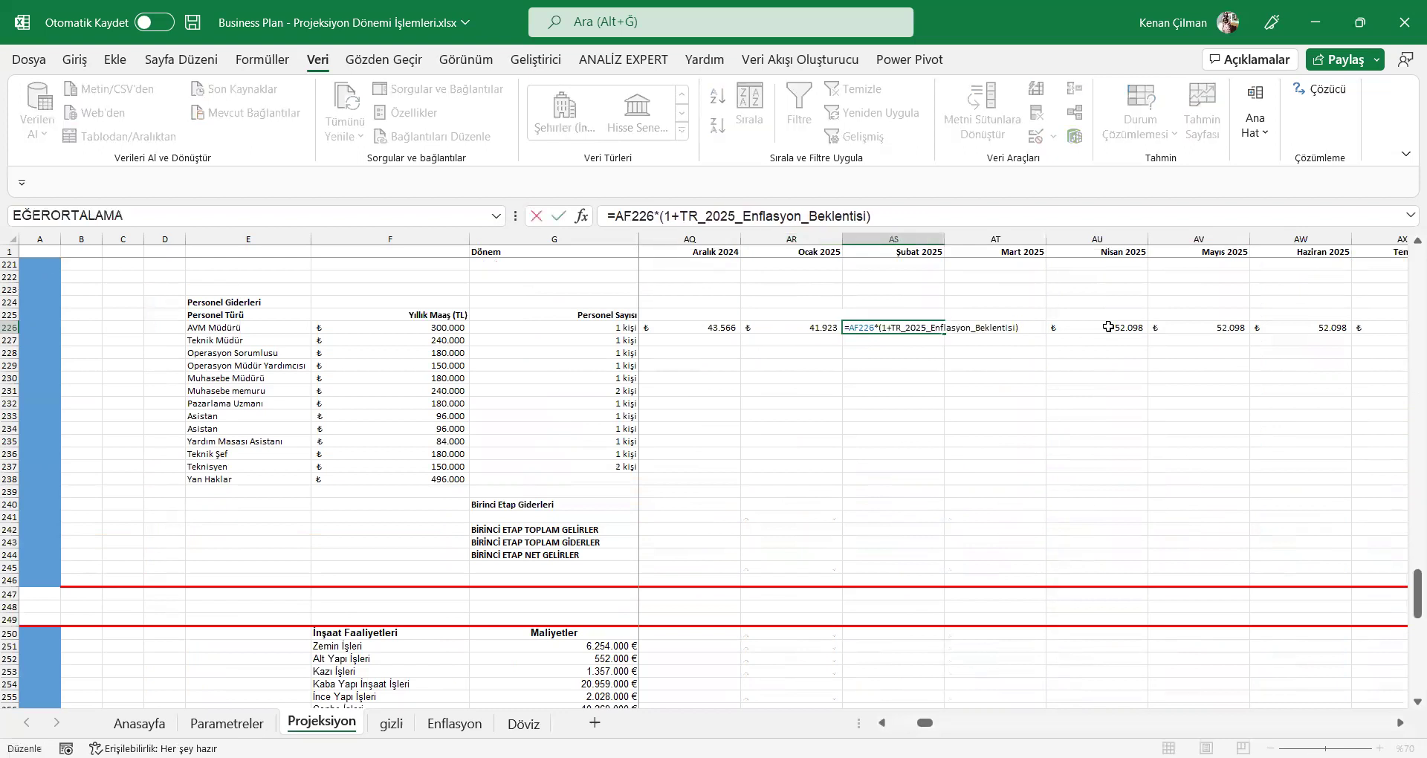
key(Escape)
key(Left)
key(F2)
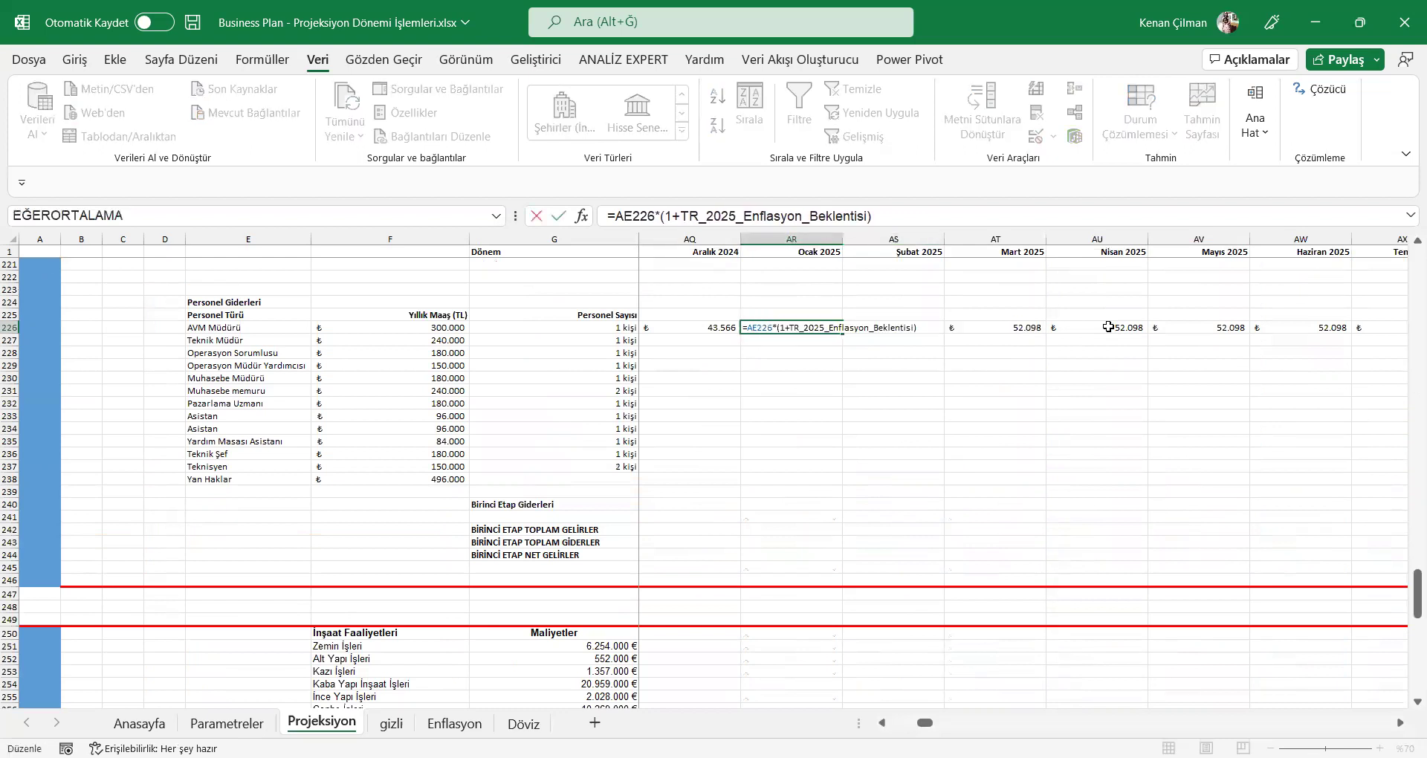
key(Escape)
Step: Check the source cells of the AVM Müdürü formulas for Ocak 2024 (AF226) and Şubat 2024 (AG226)
key(Left)
key(Left)
key(Left)
key(Left)
key(Left)
key(Left)
key(Left)
key(Left)
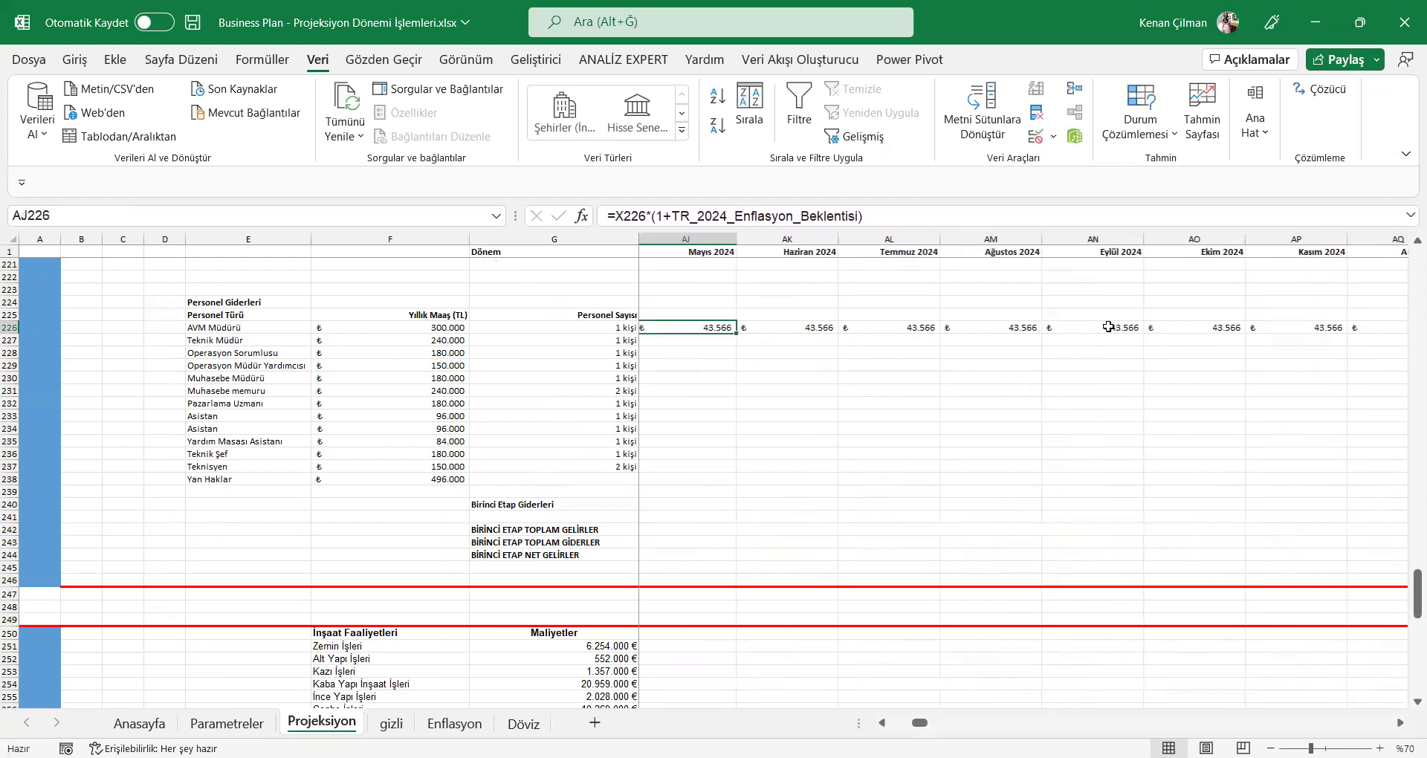
key(Left)
key(Left)
key(Left)
key(Left)
key(F2)
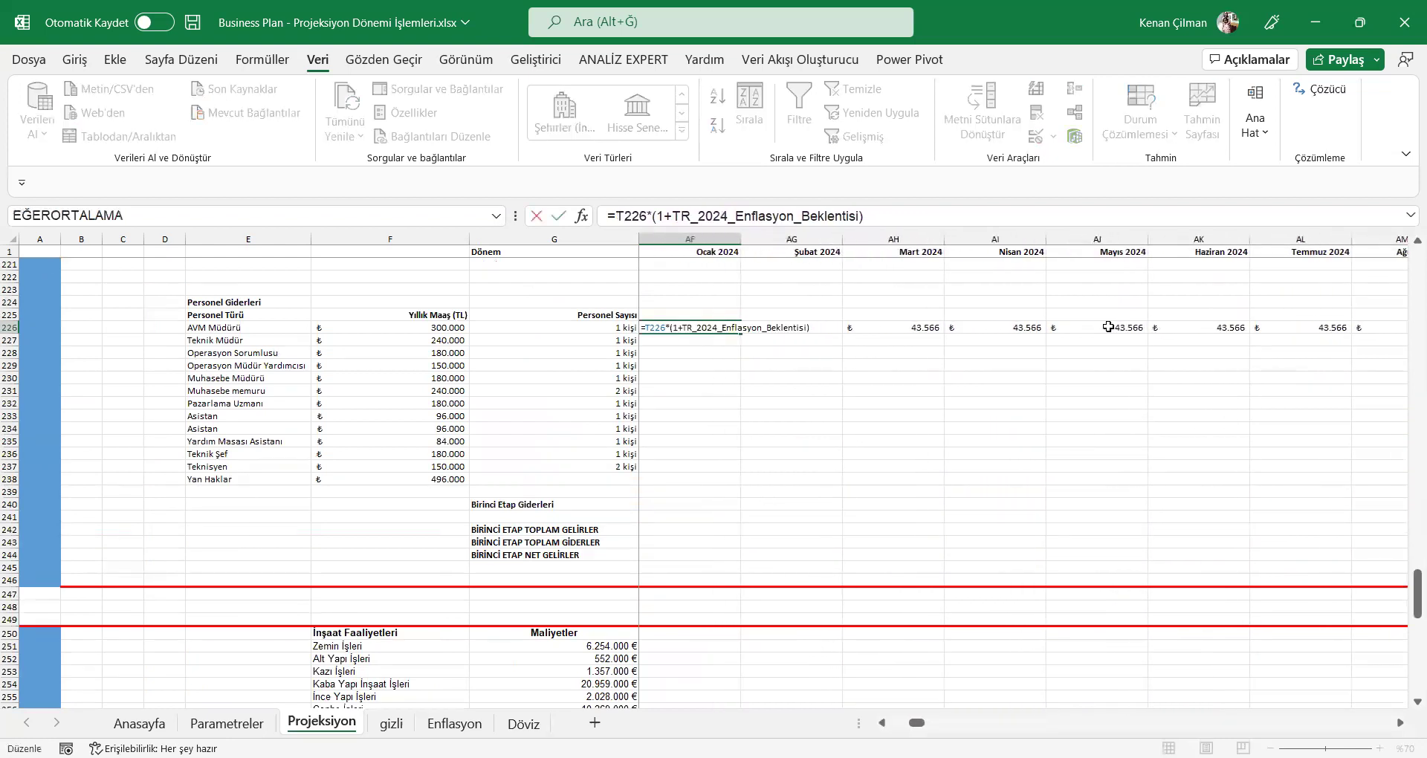
key(Escape)
key(Right)
key(F2)
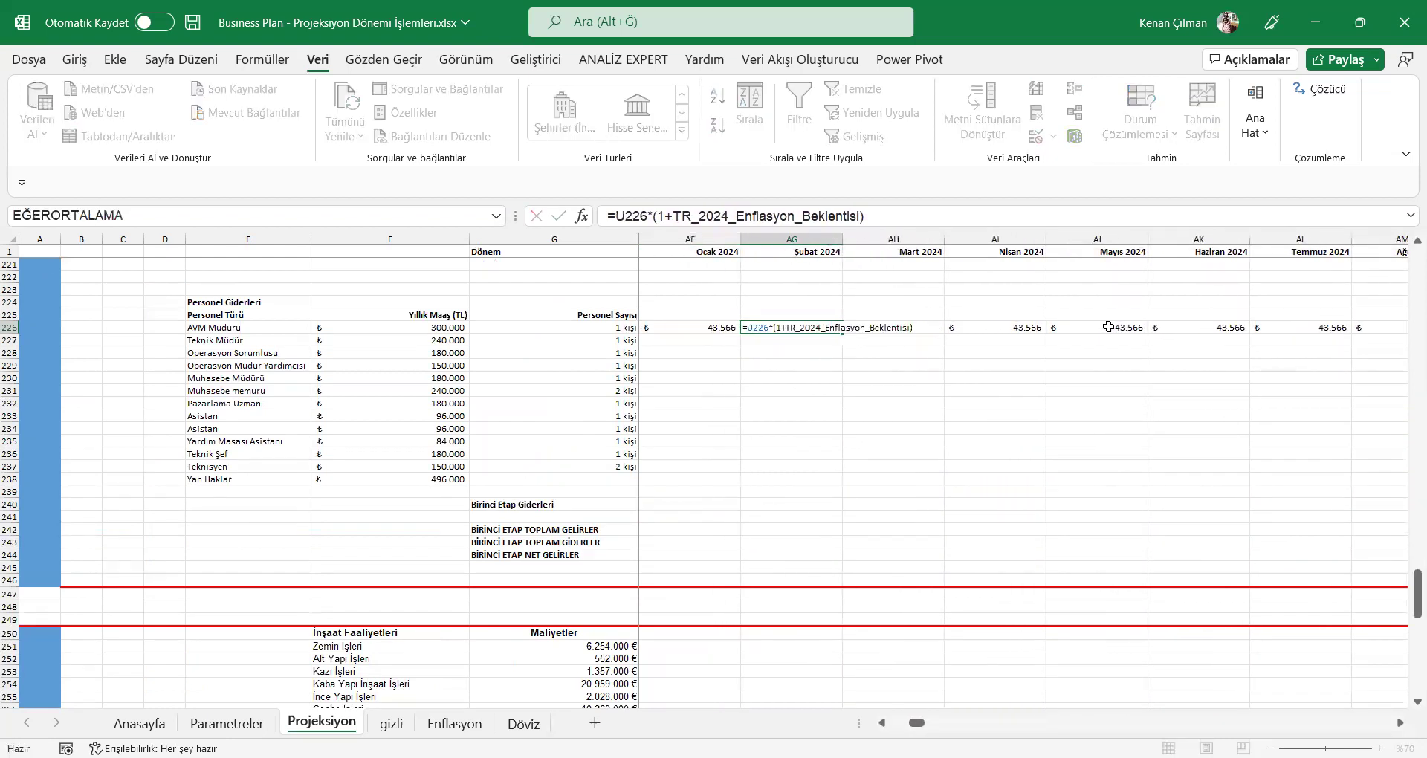
key(Escape)
Step: Inspect the AVM Müdürü formula of Aralık 2023 (AE226) against the one for Ocak 2024 (AF226)
key(Left)
key(Left)
key(F2)
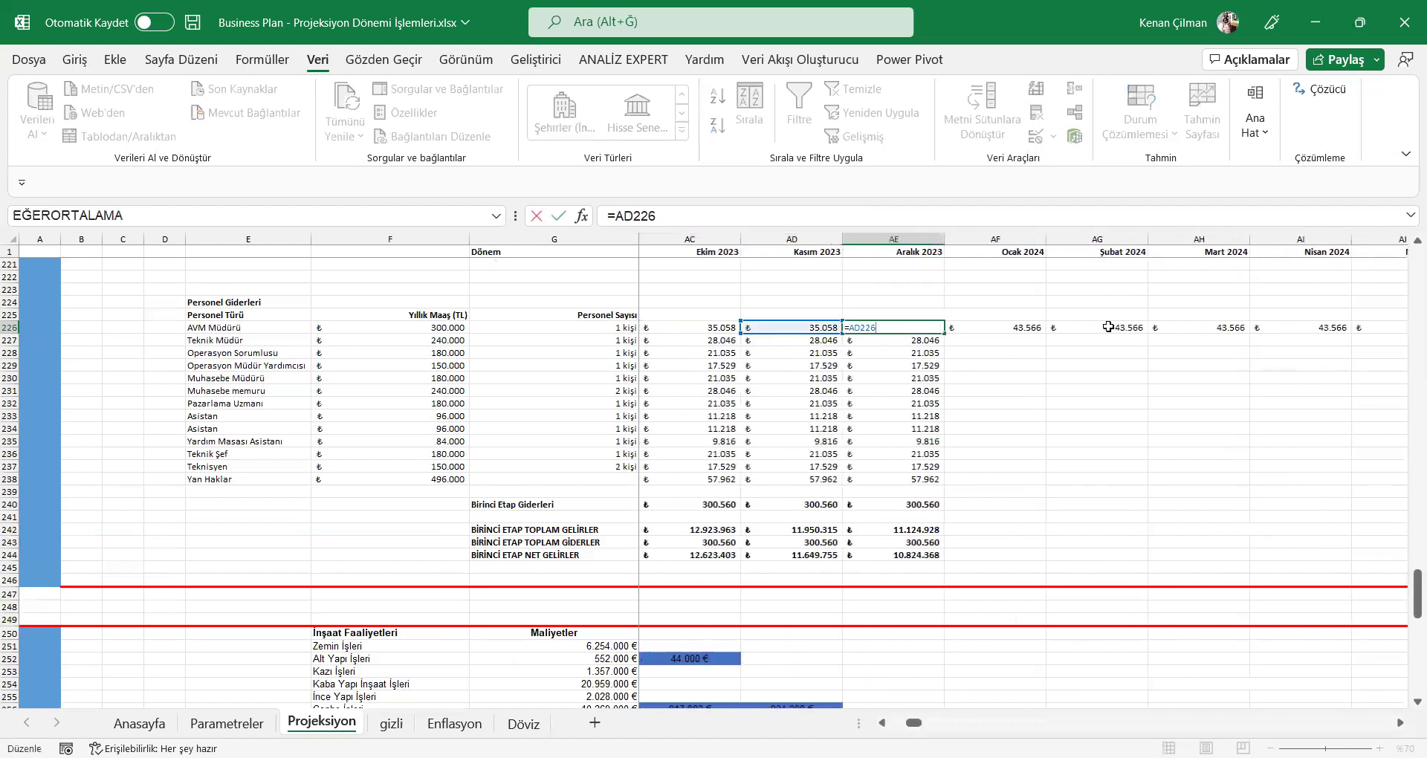
key(Escape)
key(Right)
key(F2)
key(Escape)
key(Right)
key(Left)
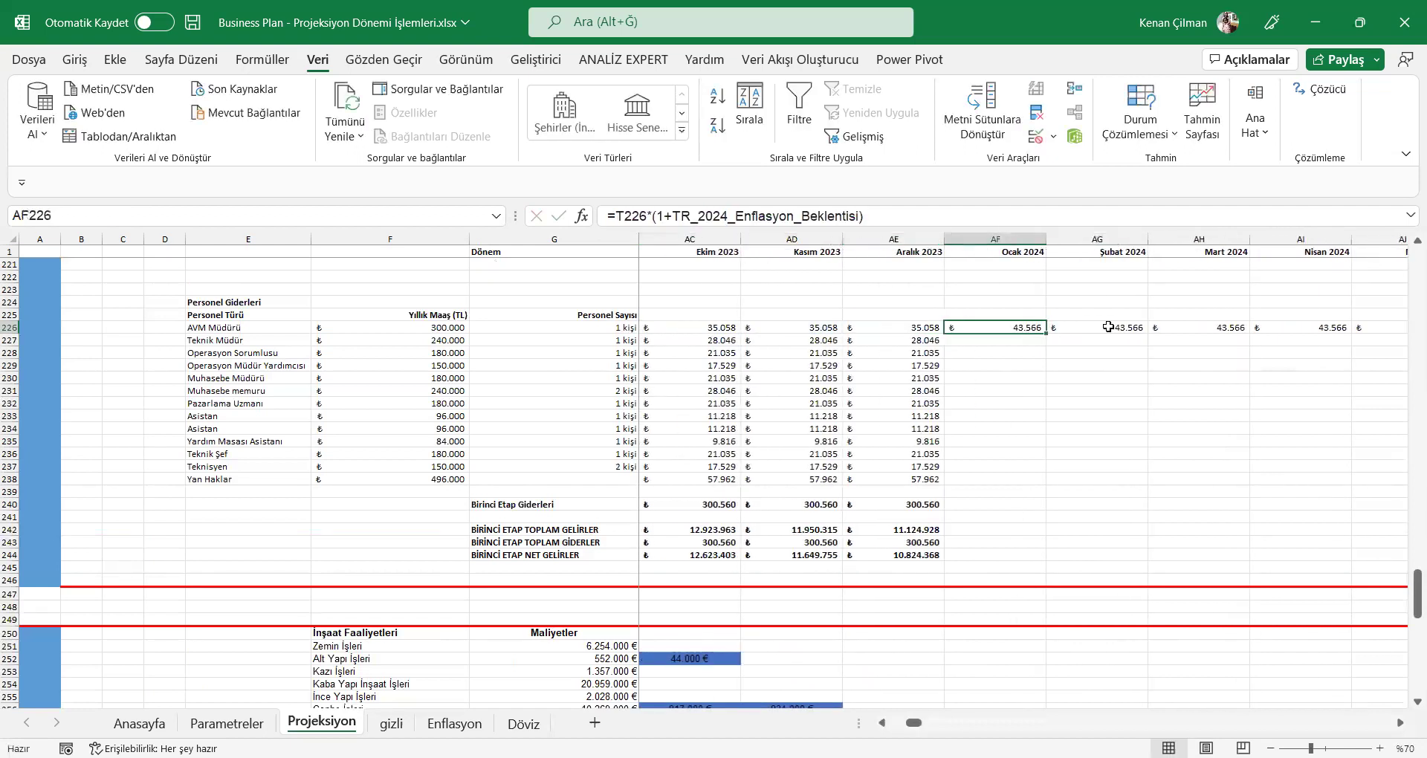
Step: Copy the AVM Müdürü formulas from Ocak 2024 through Aralık 2065 to the remaining Personel Giderleri rows, Teknik Müdür through Yan Haklar
key(ctrl+shift+Right)
key(ctrl+c)
key(Down)
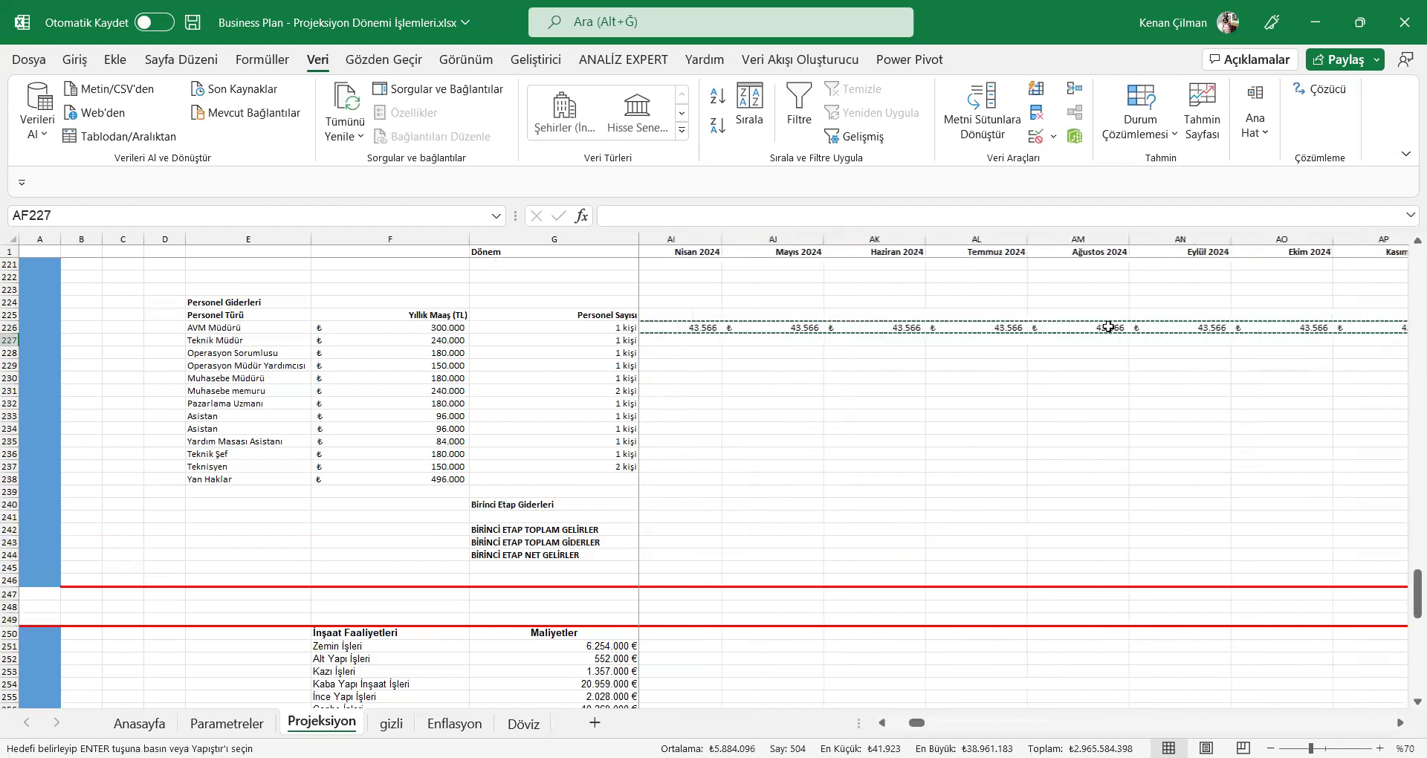
key(ctrl+v)
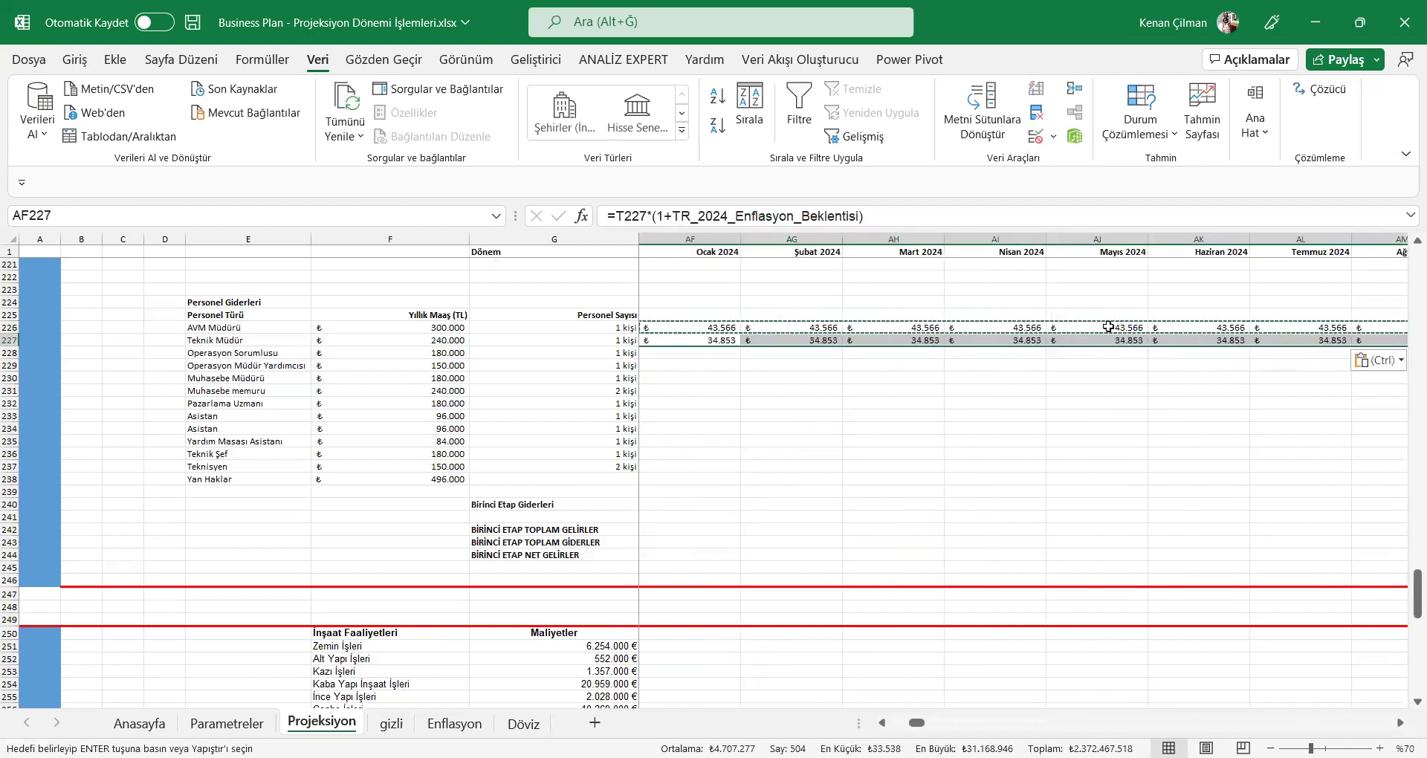
key(shift+Down)
key(shift+Down)
key(shift+Down)
key(shift+Down)
key(shift+Down)
key(shift+Down)
key(shift+Down)
key(shift+Down)
key(shift+Down)
key(shift+Down)
key(shift+Down)
key(ctrl+v)
Step: Check the Ocak 2024 formulas of Operasyon Sorumlusu (AF228) and Operasyon Müdür Yardımcısı (AF229)
key(Left)
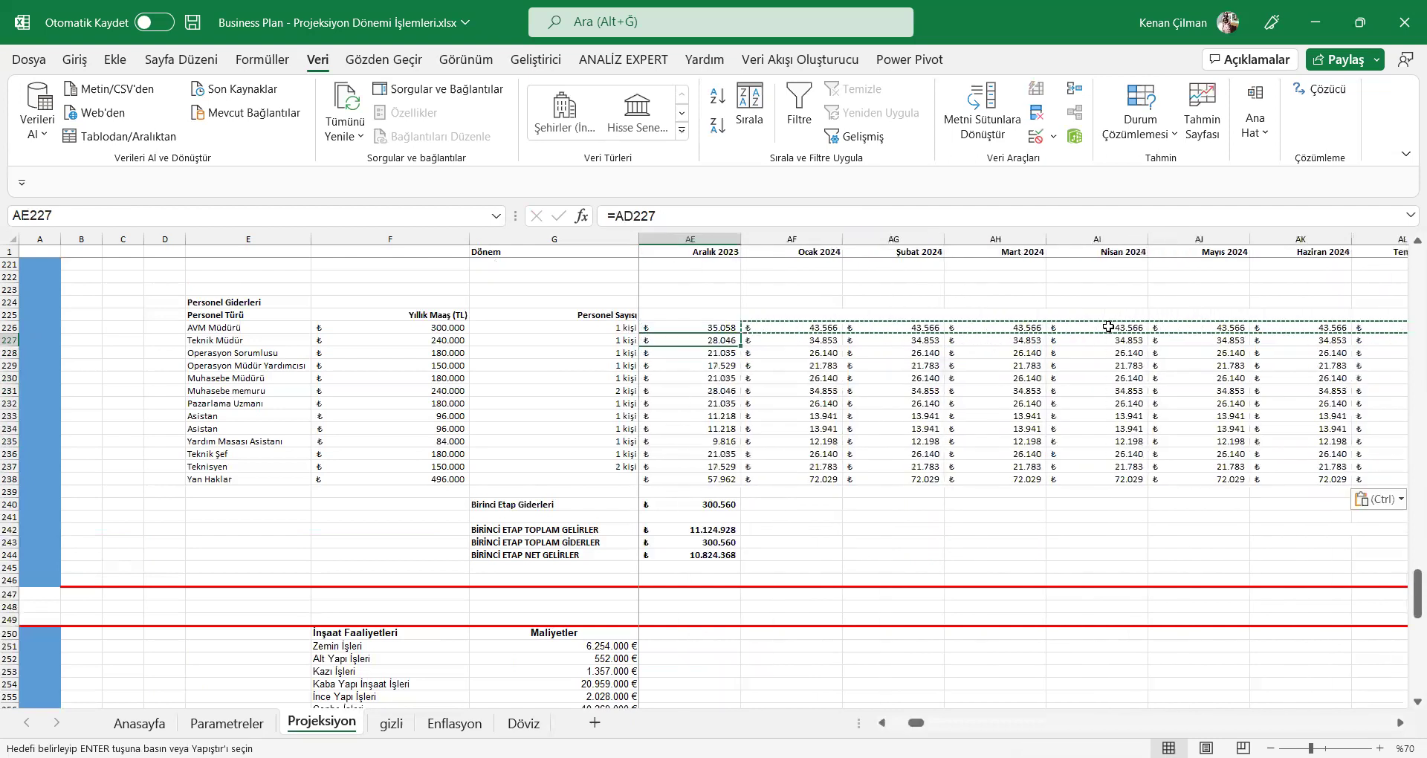
key(Down)
key(Right)
key(F2)
key(Return)
key(F2)
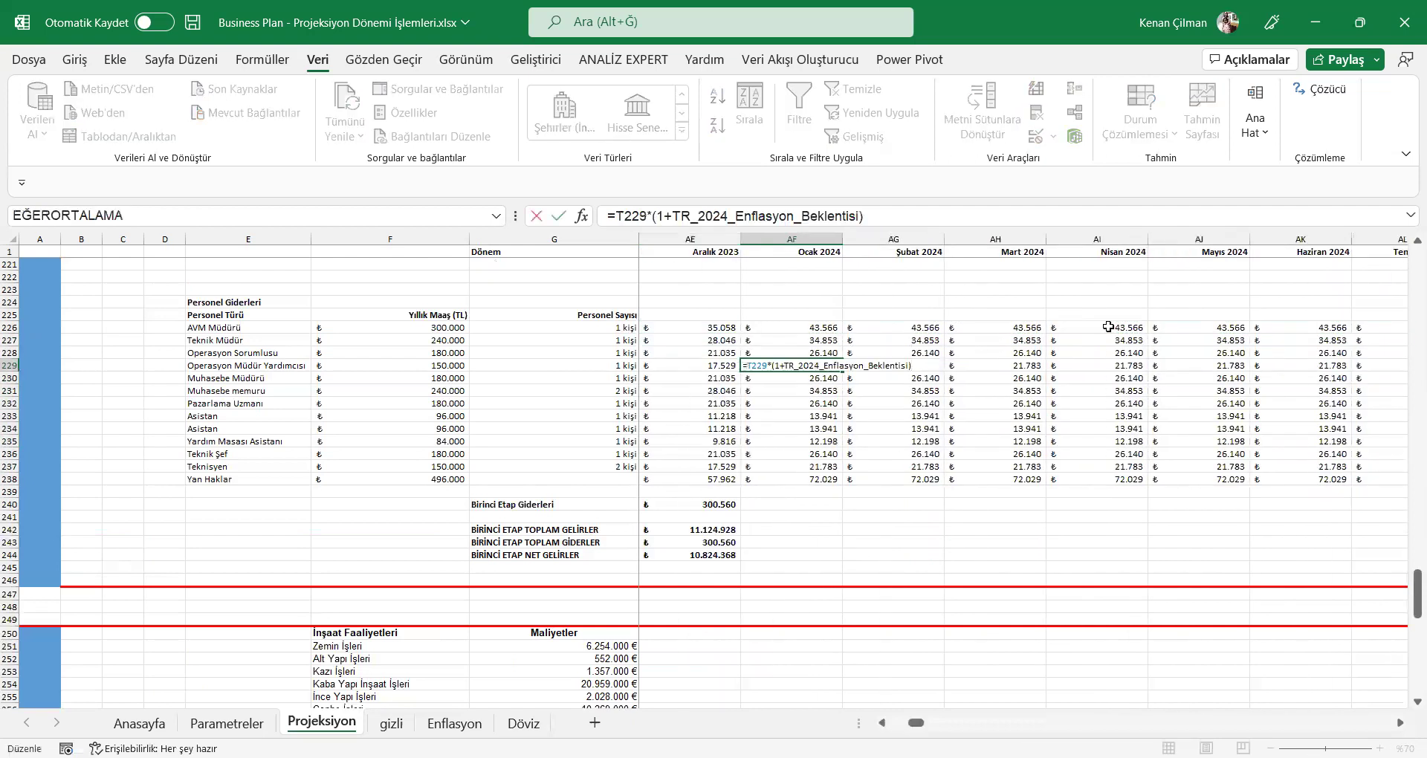
key(Return)
Step: Inspect the Muhasebe Müdürü formulas in row 230 month by month from Aralık 2023 through 2024
key(Left)
key(F2)
key(Tab)
key(F2)
key(Tab)
key(F2)
key(Tab)
key(F2)
key(Tab)
key(F2)
key(Tab)
key(F2)
key(Tab)
key(F2)
key(Tab)
key(F2)
key(Tab)
key(F2)
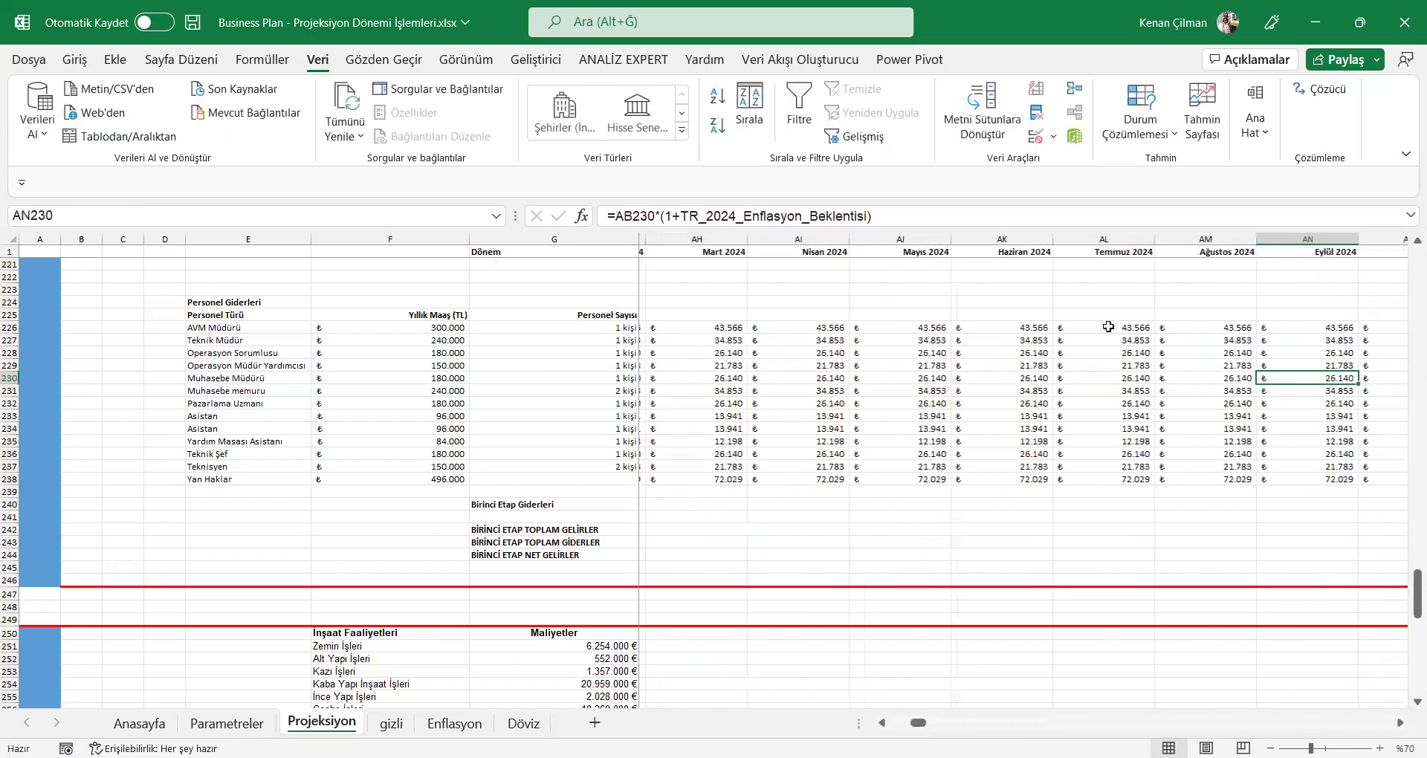
key(Tab)
key(Left)
key(Left)
key(Left)
key(Left)
key(Left)
key(Left)
key(Left)
key(Left)
key(Down)
key(Down)
key(Down)
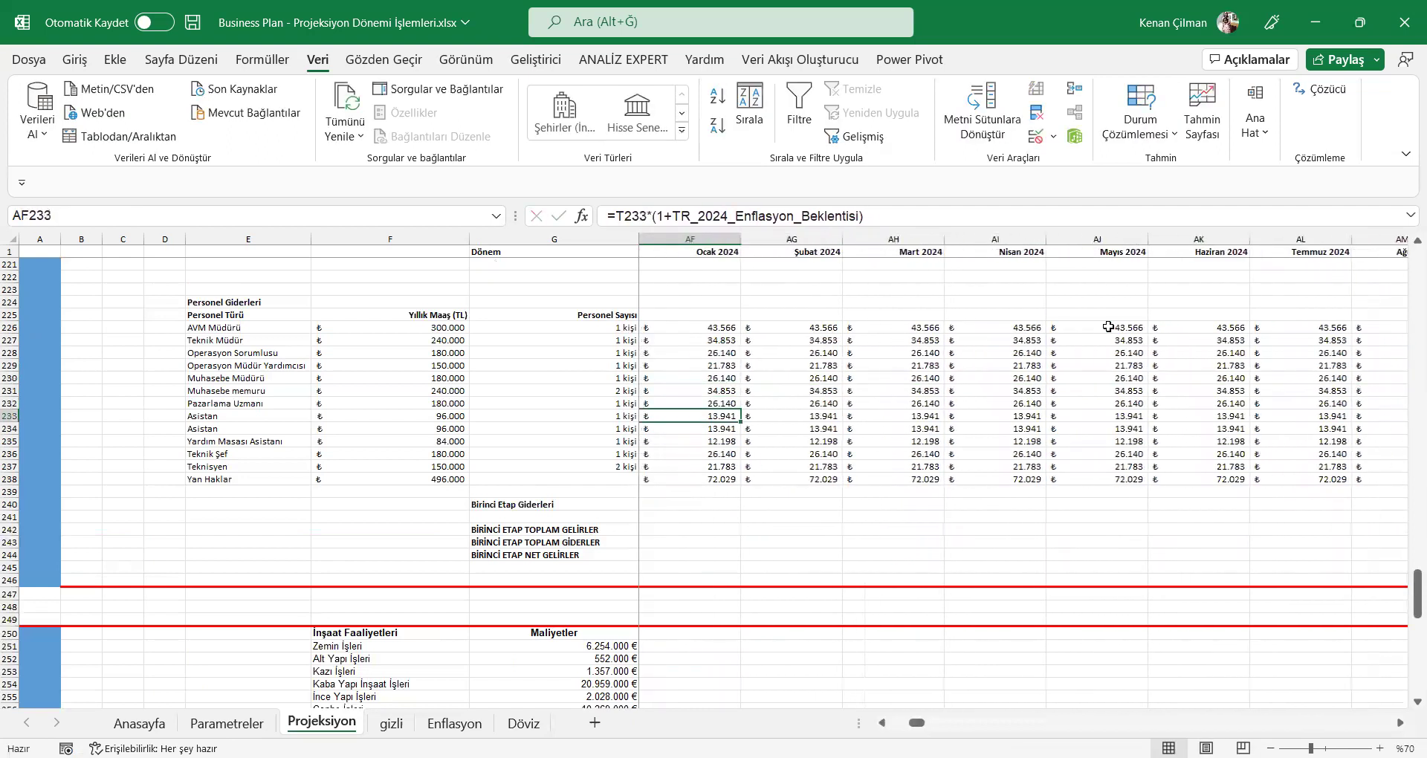
Step: Check the summed ranges of the Birinci Etap Giderleri totals for Kasım 2023 (AD240) and Aralık 2023 (AE240)
key(Left)
key(Left)
key(Down)
key(ctrl+Down)
key(ctrl+Down)
key(F2)
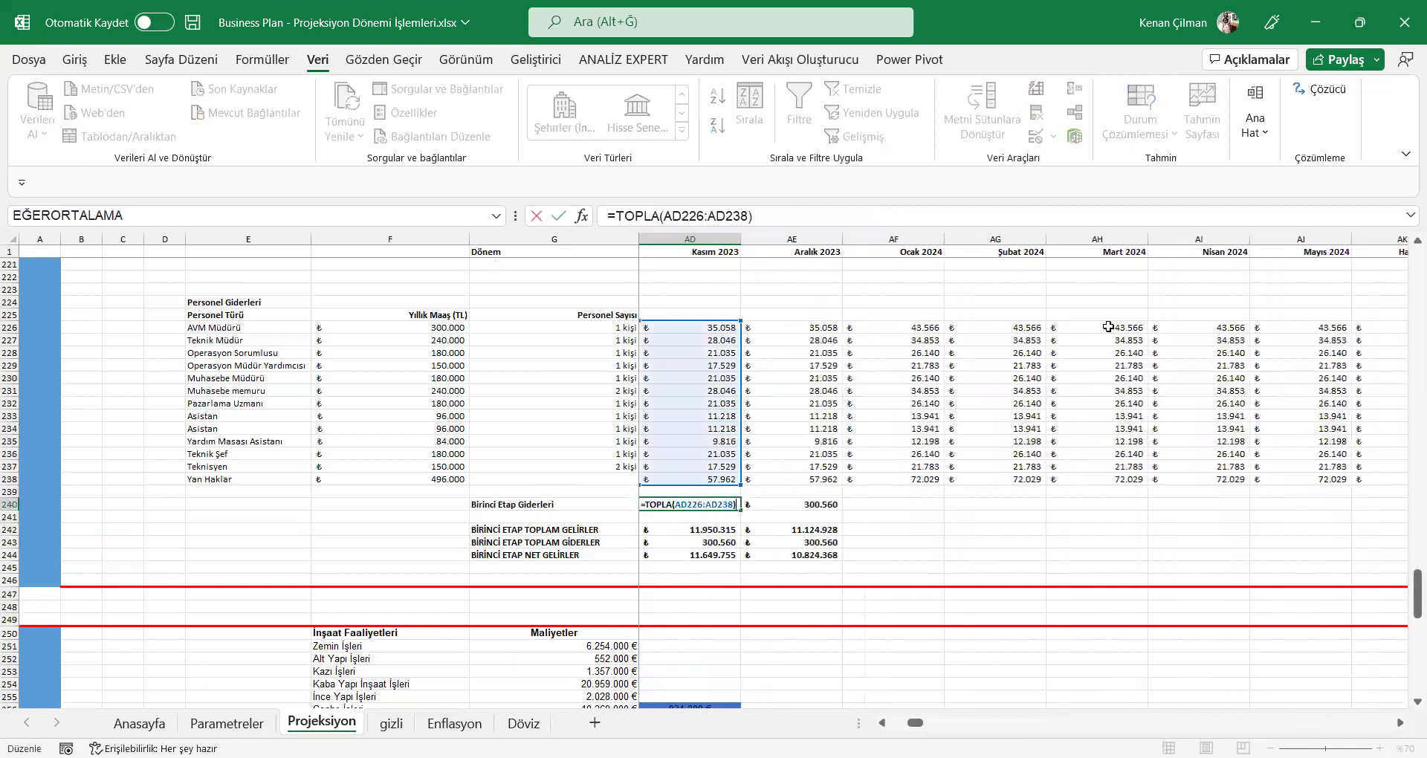
key(Tab)
key(F2)
key(Escape)
Step: Copy the Aralık 2023 Birinci Etap expense, total and net income formulas (AE240:AE244) across all months through Aralık 2065
key(shift+Down)
key(shift+Down)
key(shift+Down)
key(shift+Down)
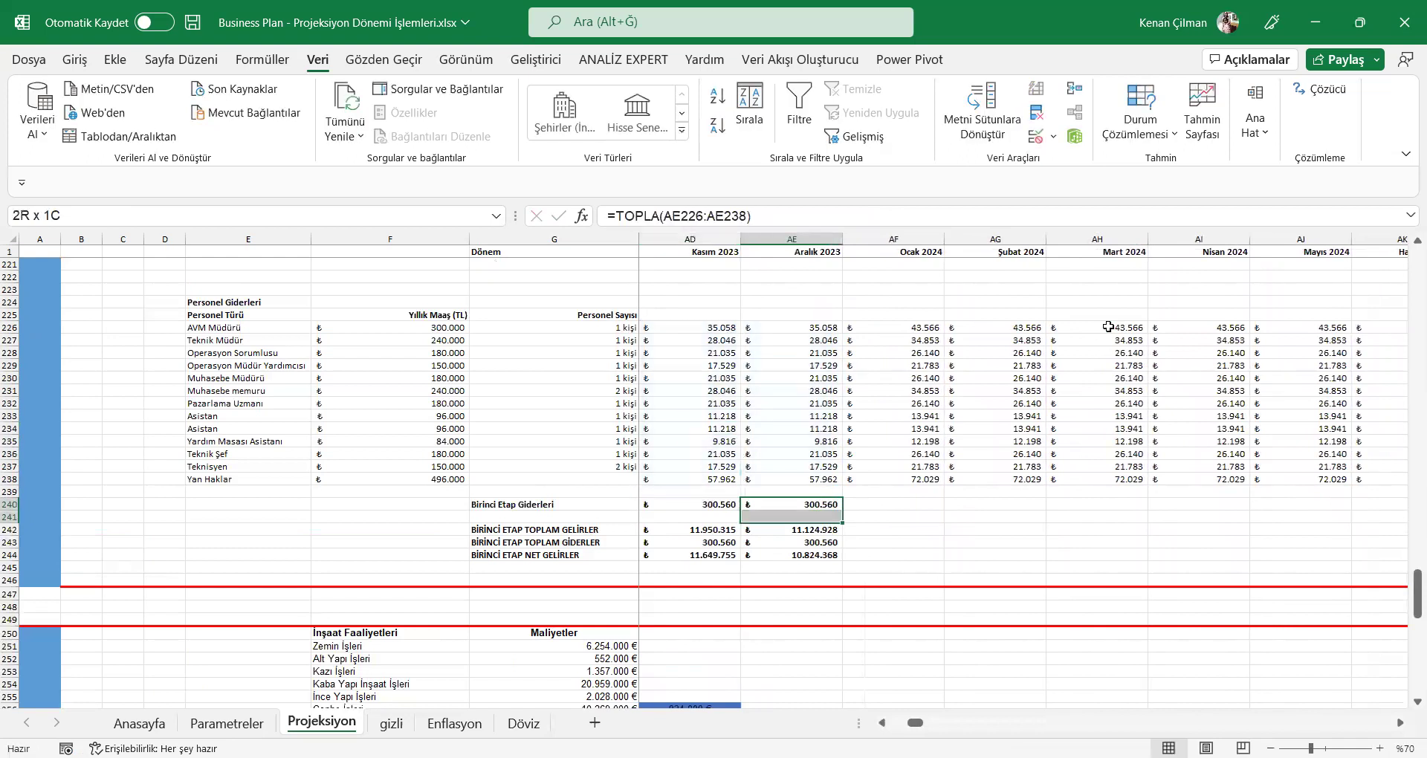
key(ctrl+c)
key(Up)
key(Up)
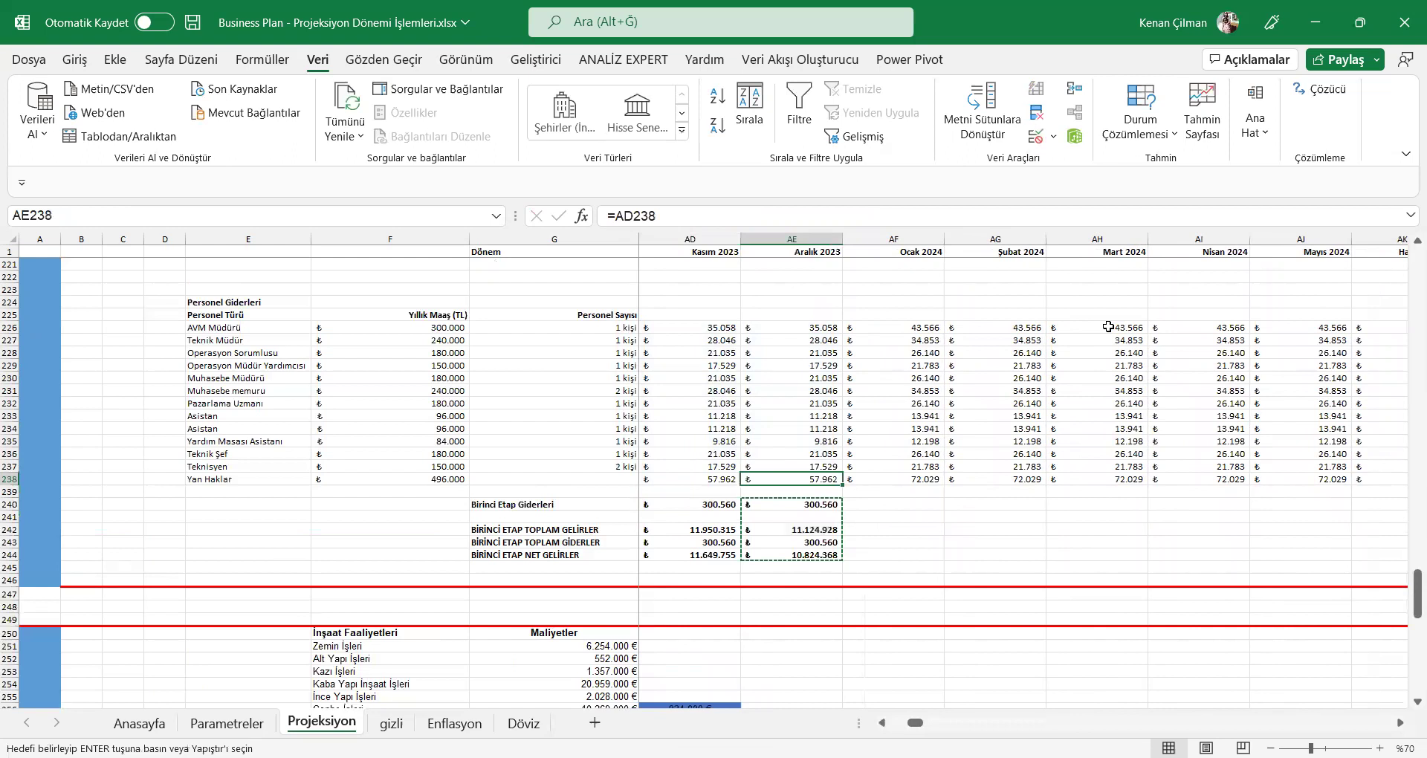
key(ctrl+Right)
key(Down)
key(Down)
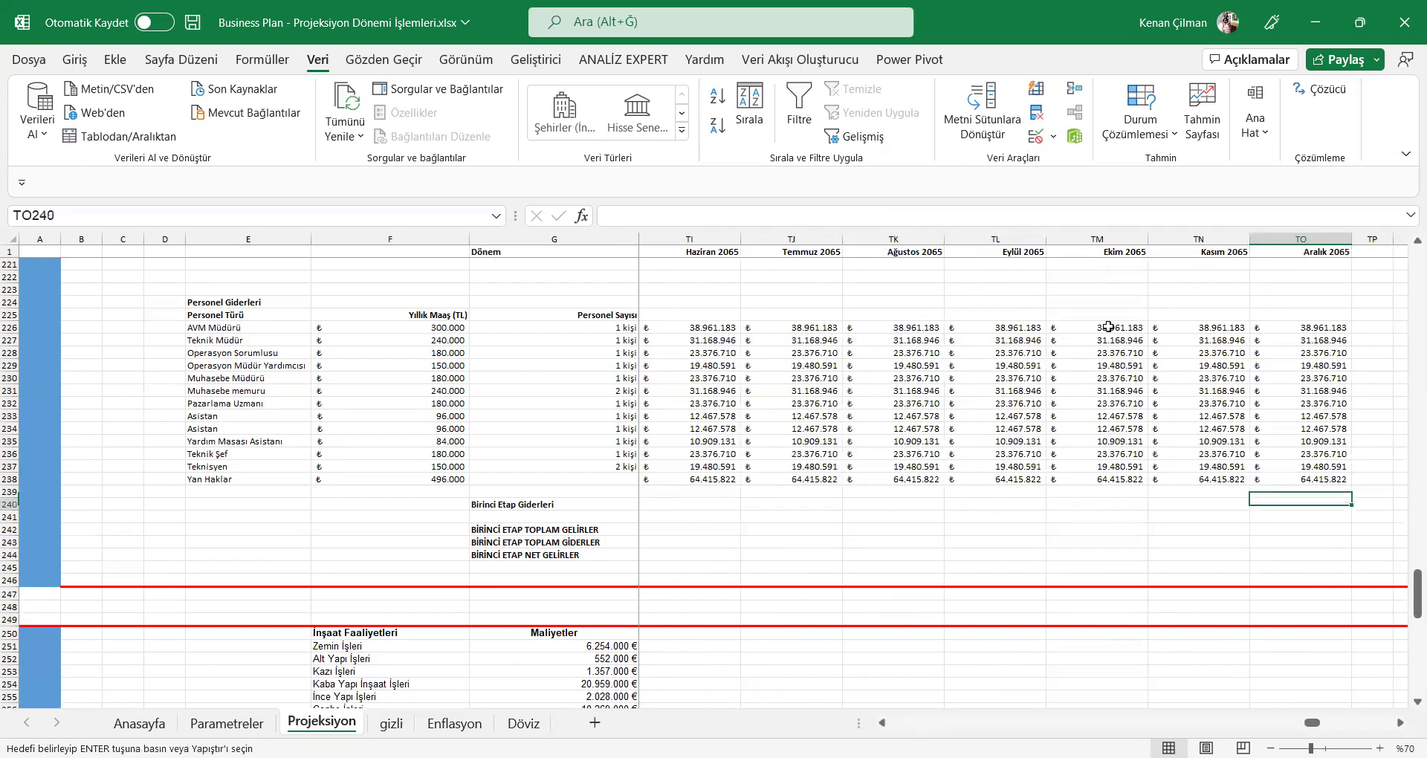
key(ctrl+shift+Left)
key(shift+Down)
key(shift+Down)
key(shift+Down)
key(shift+Down)
key(ctrl+v)
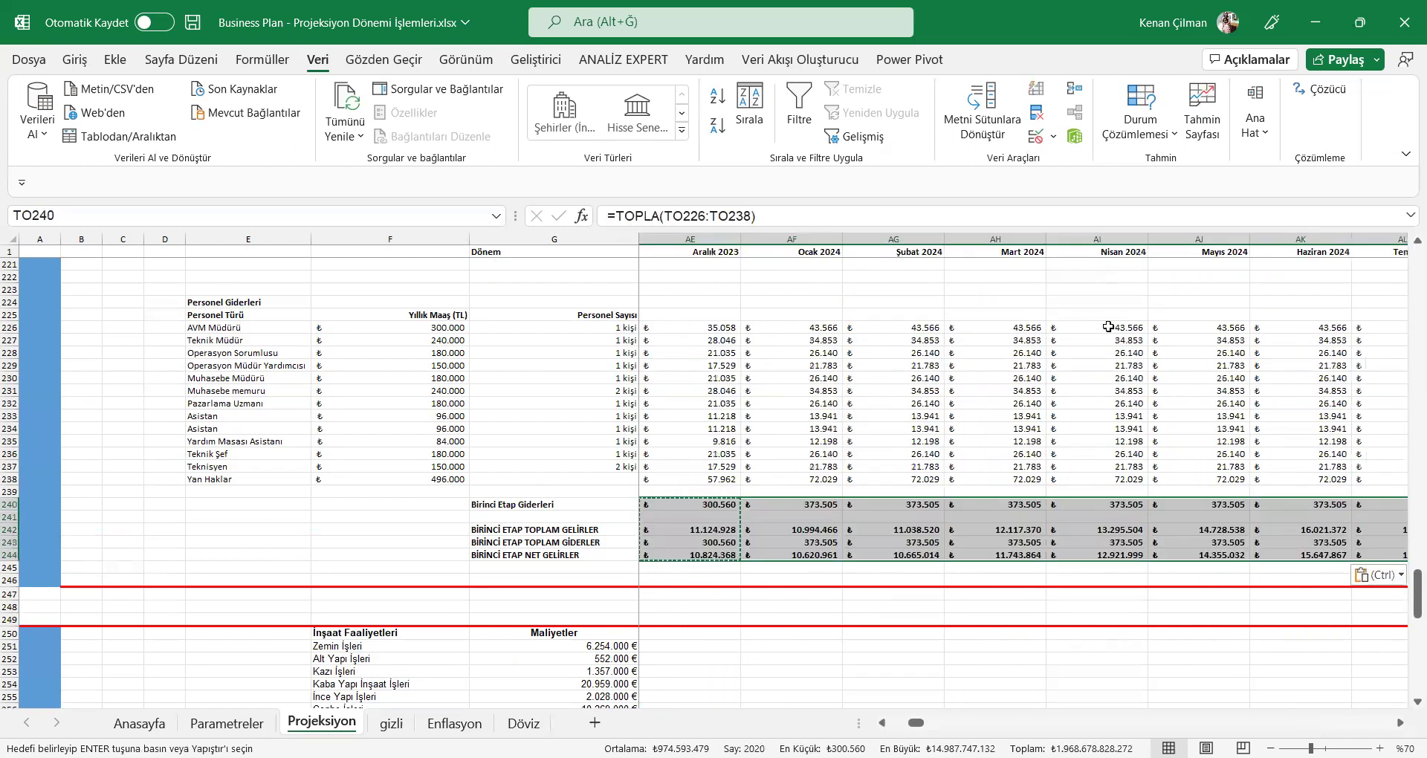
Step: Review the İkinci Etap construction costs, rental income and expense rows down to the stage's cash summary
scroll(610, 396, down, 5)
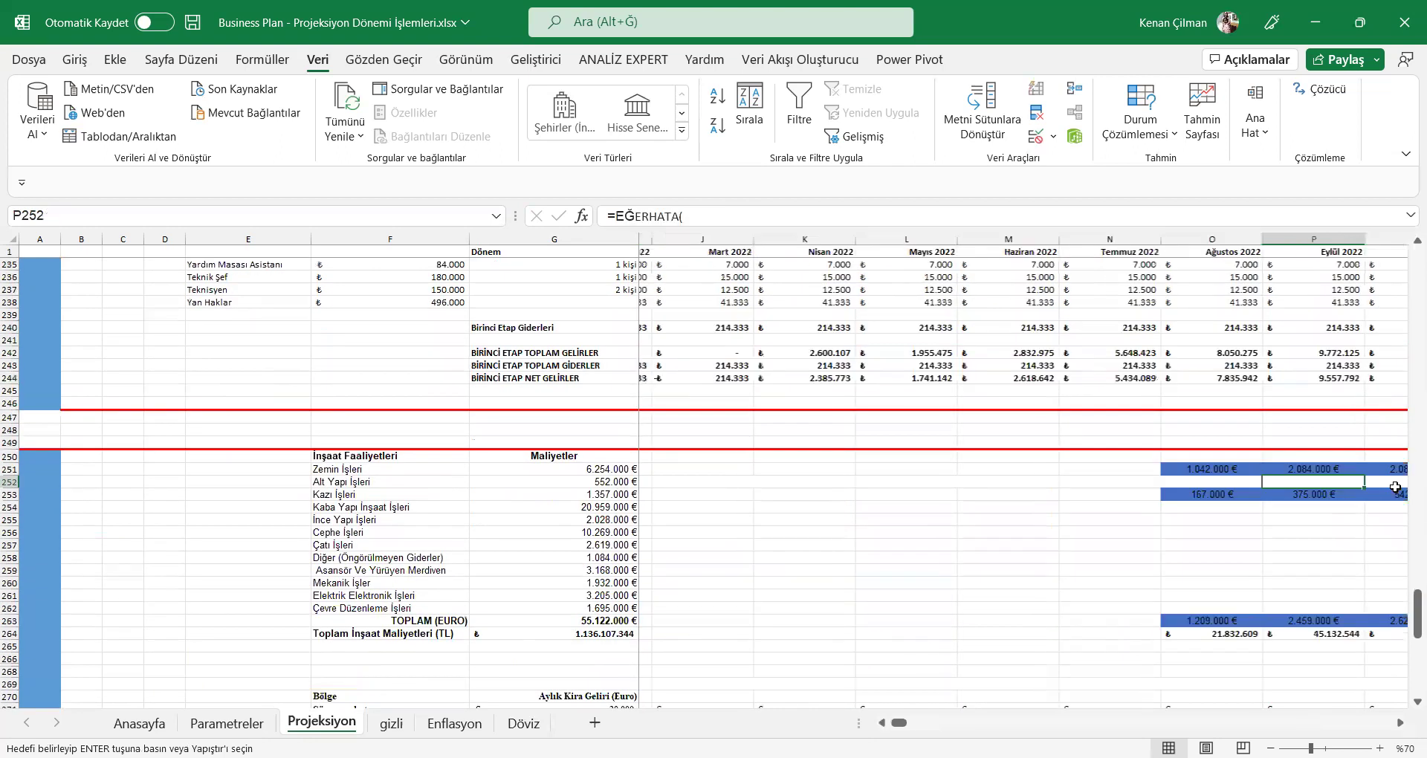
key(Right)
key(Right)
key(Right)
key(Right)
key(Right)
key(Right)
key(Right)
key(Right)
scroll(921, 421, down, 5)
scroll(922, 421, down, 4)
drag(955, 361, 1369, 515)
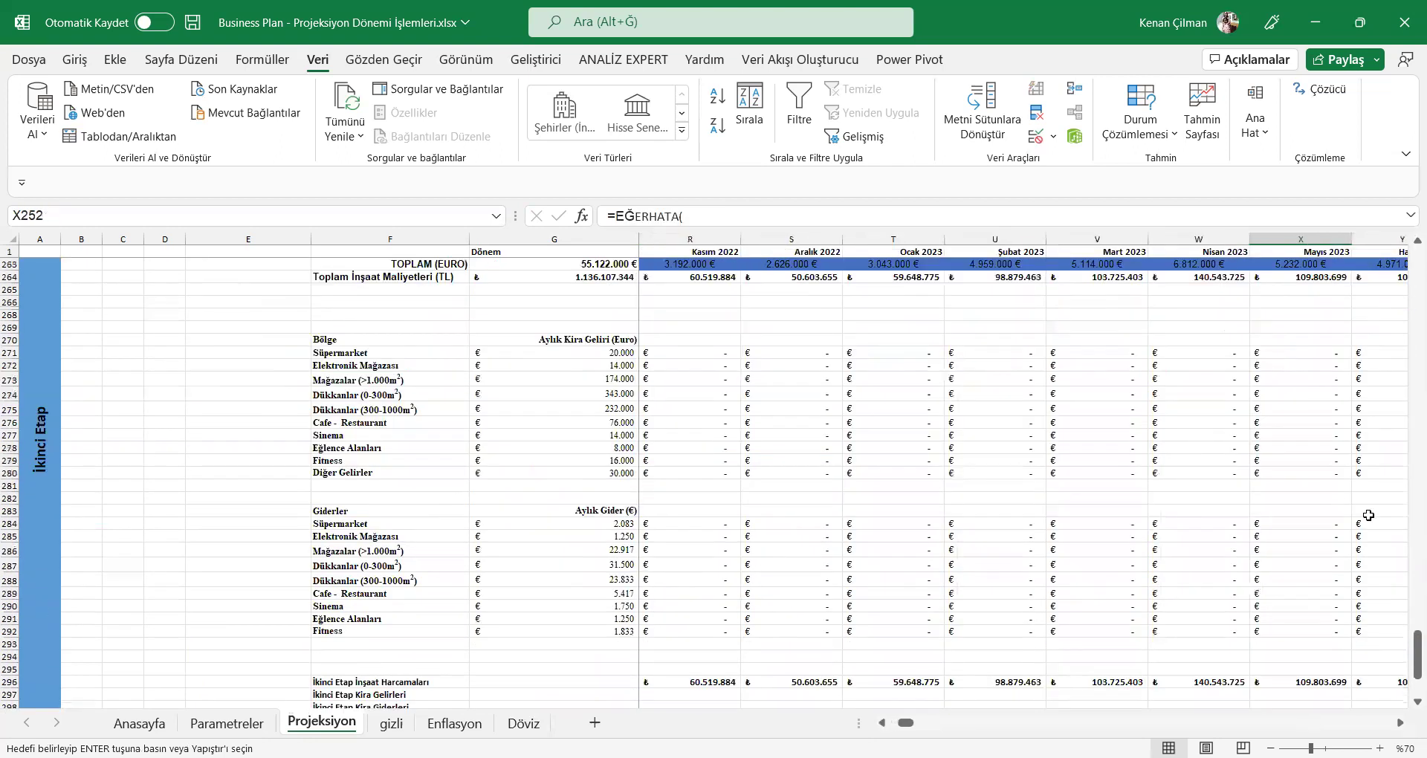
click(1038, 592)
scroll(1259, 542, down, 6)
scroll(1260, 533, down, 1)
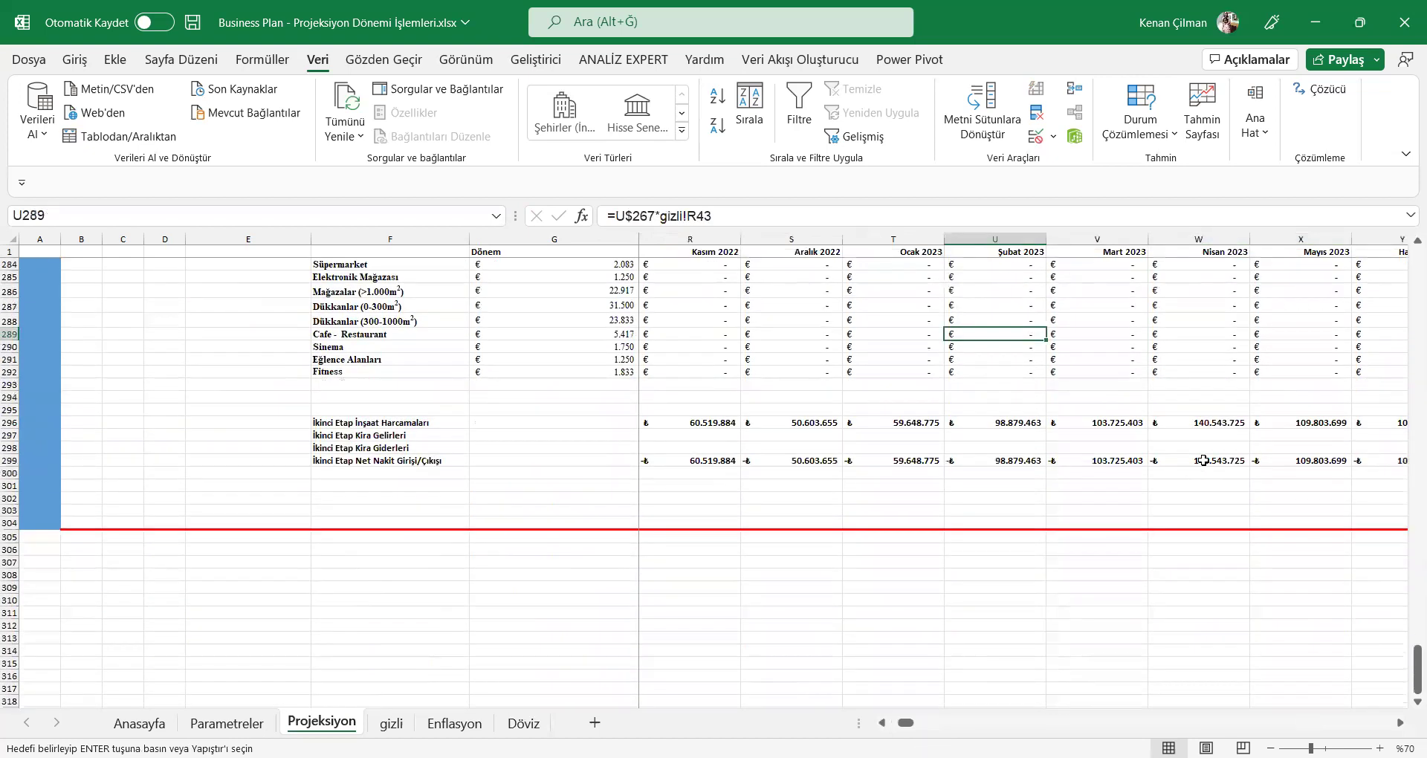
Step: Check how far the İkinci Etap Net Nakit Girişi/Çıkışı row extends and examine its final months
click(1203, 461)
key(ctrl+Right)
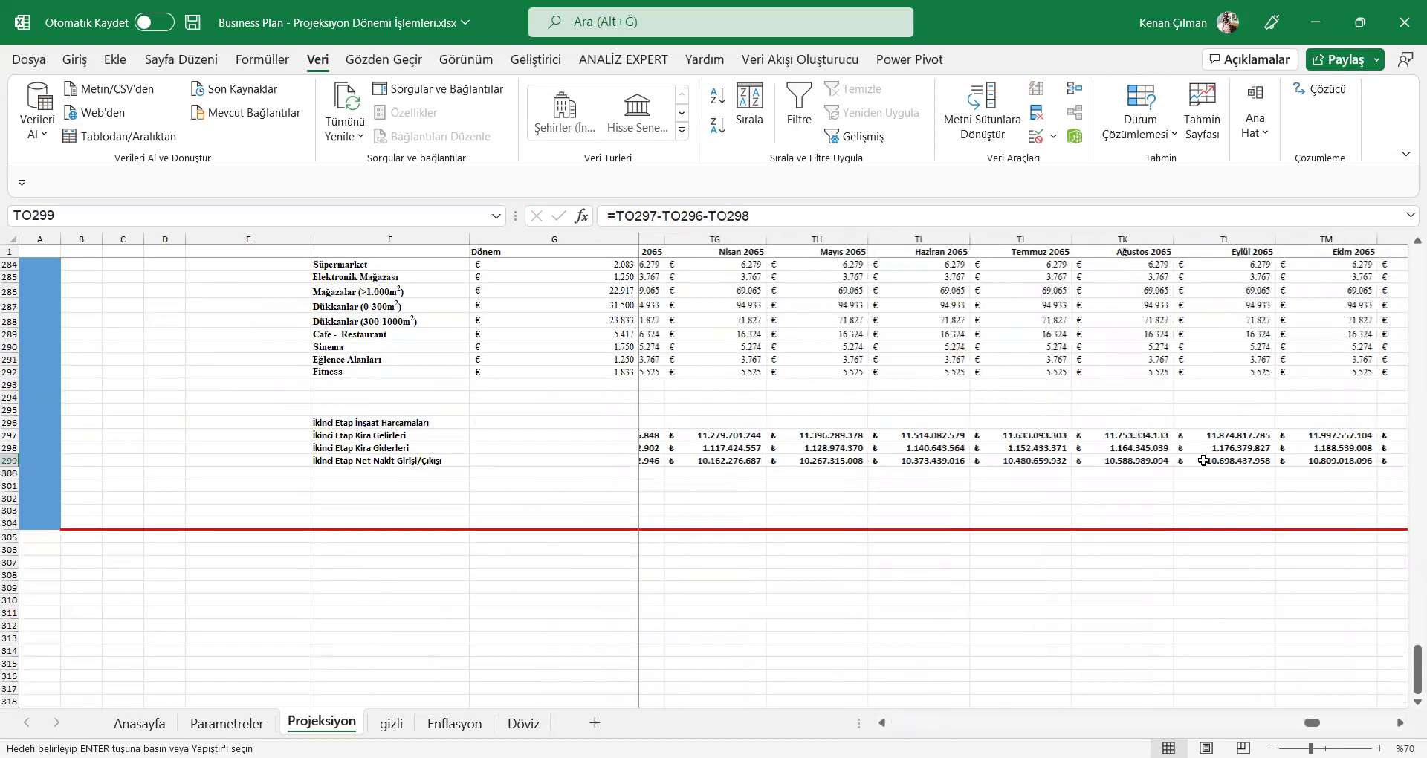
drag(596, 376, 756, 478)
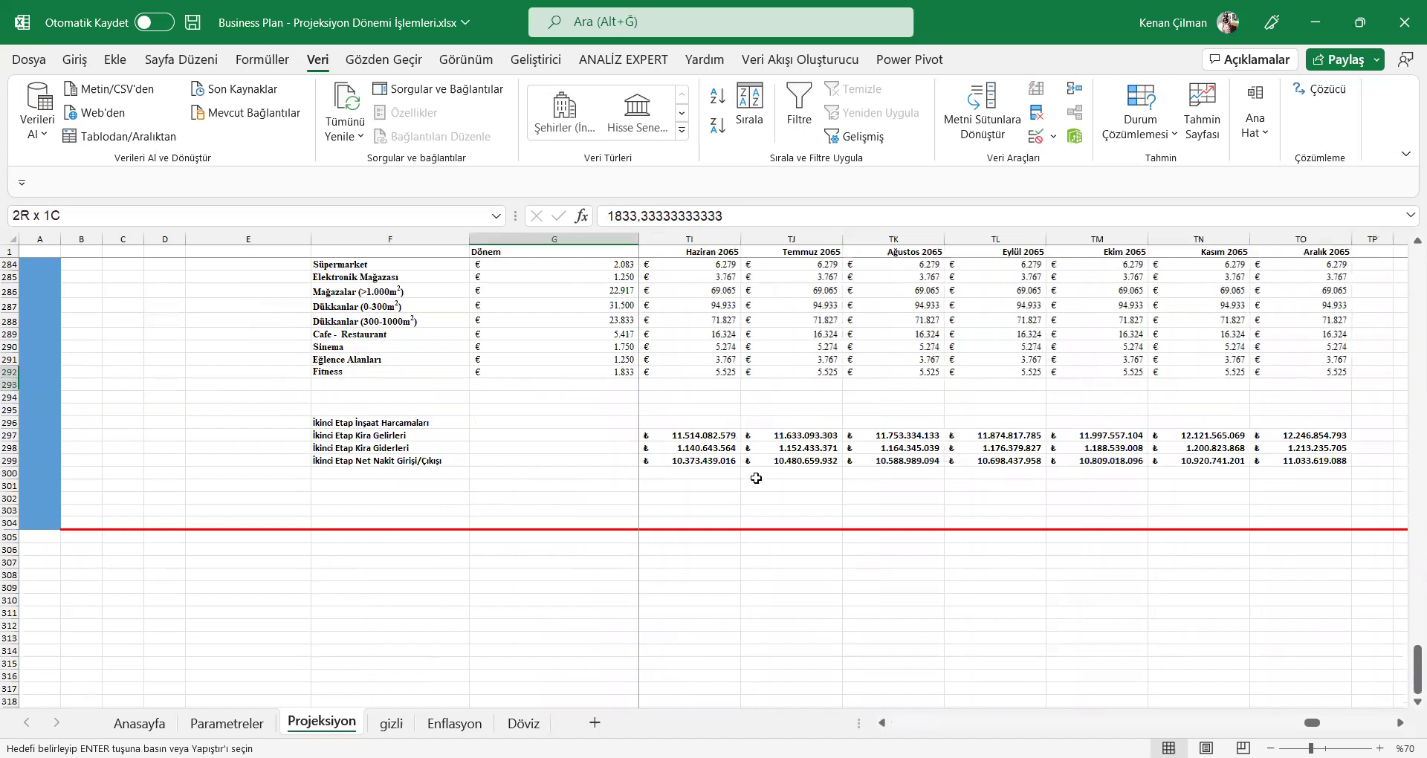
Step: Inspect the Yat Limanı Gelir Beklentisi total formula for Kasım 2022 in R3
key(Home)
click(860, 349)
scroll(870, 346, up, 13)
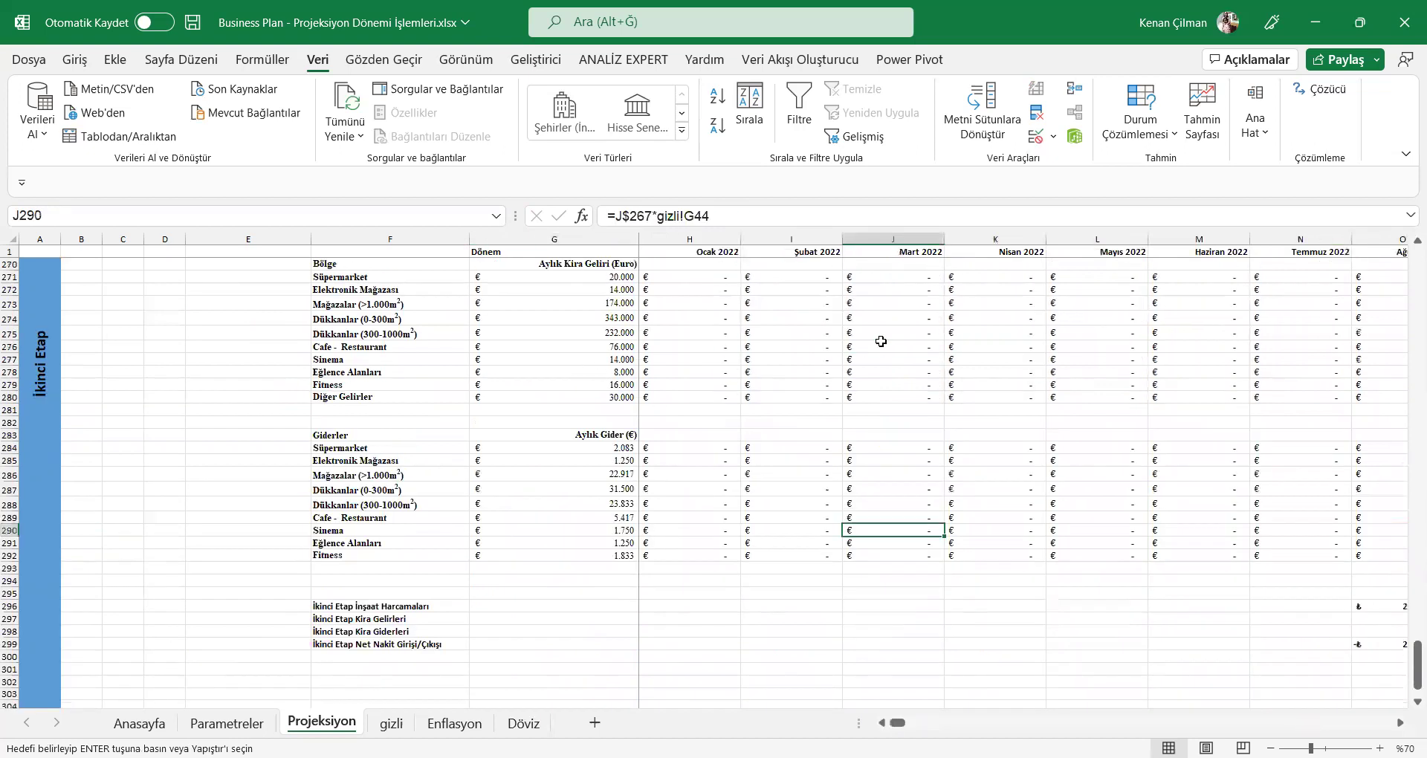
scroll(881, 343, up, 17)
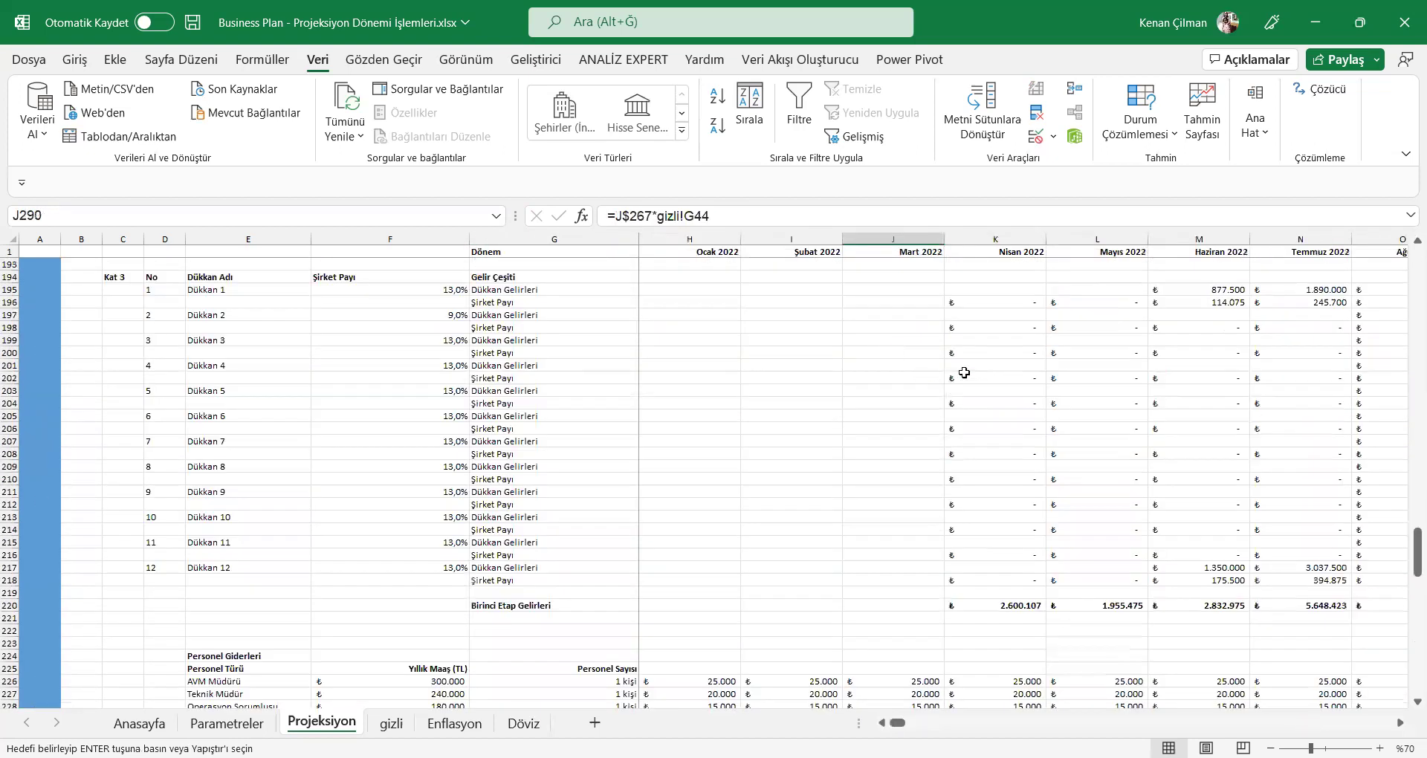
scroll(965, 372, up, 5)
click(1312, 291)
click(1338, 251)
key(Right)
key(Right)
key(Right)
key(Right)
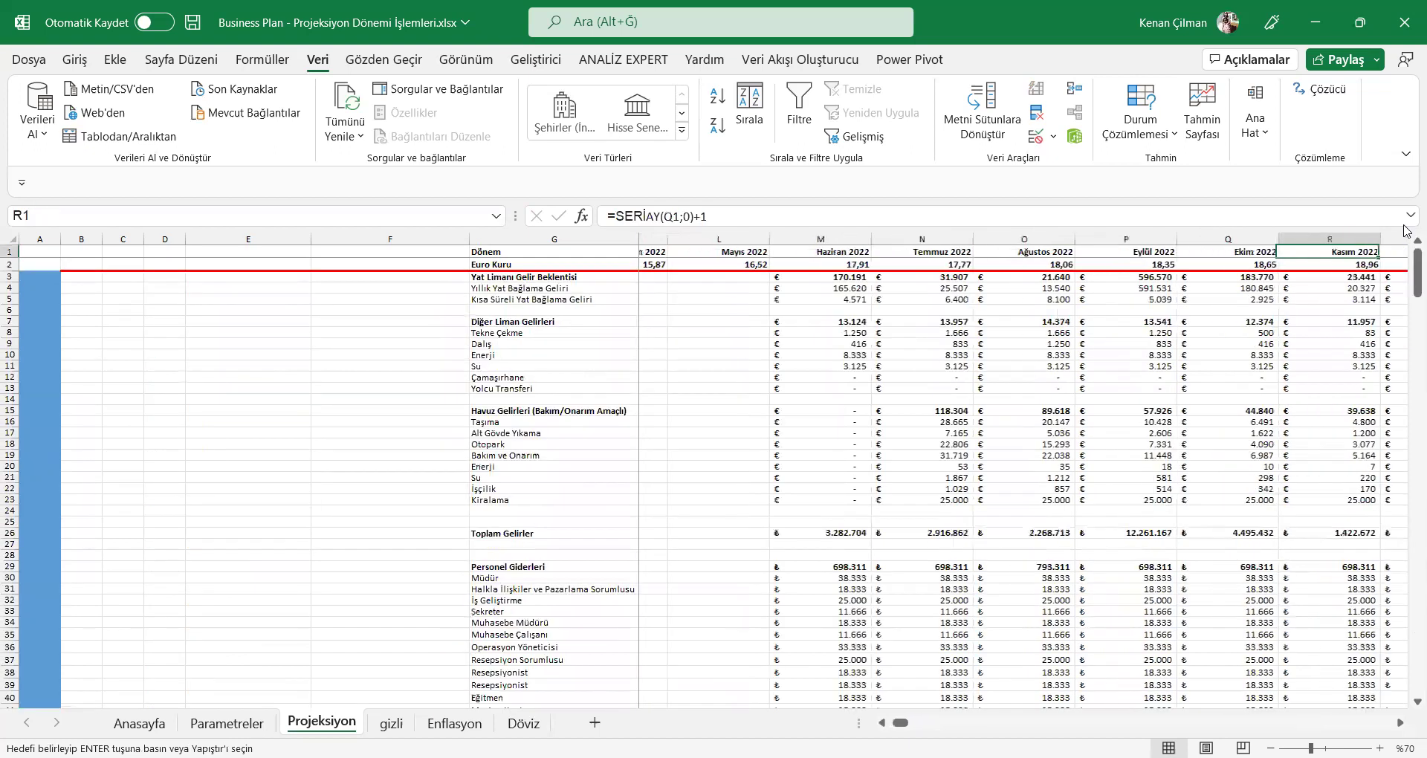
key(Down)
key(Down)
key(alt+equal)
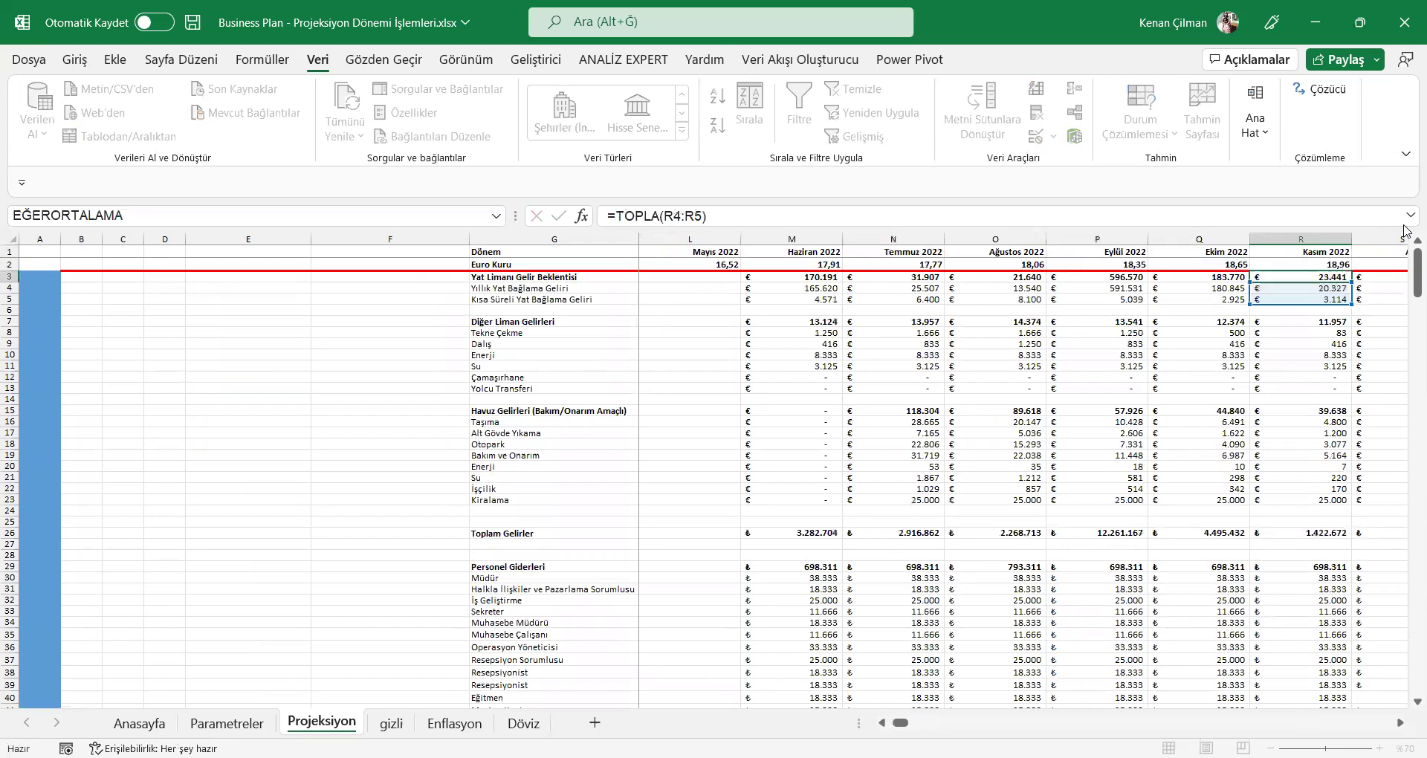
key(Return)
Step: Look through the monthly Yıllık Yat Bağlama Geliri values in row 4 from Kasım 2022 through 2023
key(Right)
key(Right)
key(Right)
key(Right)
key(Right)
key(Right)
key(Right)
key(Right)
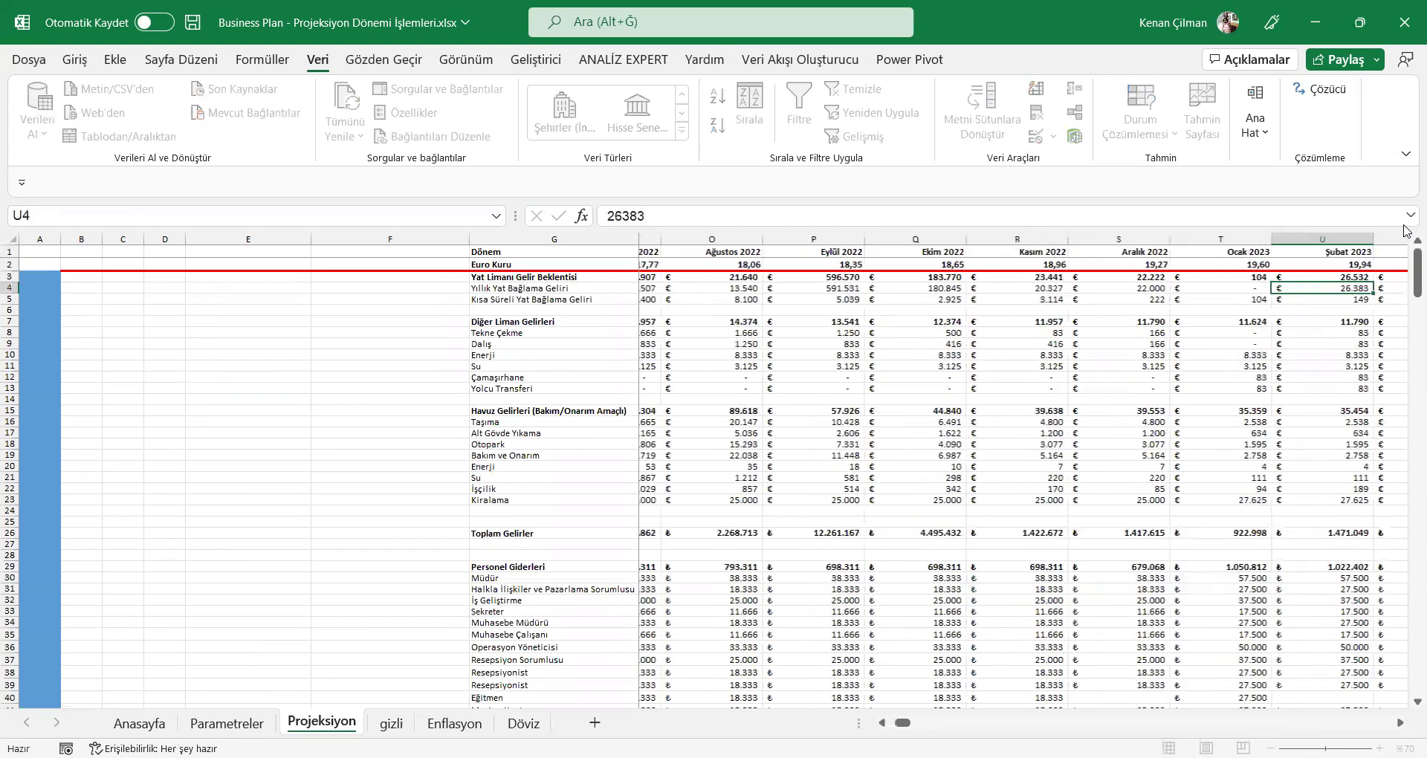
key(Right)
key(Right)
key(Right)
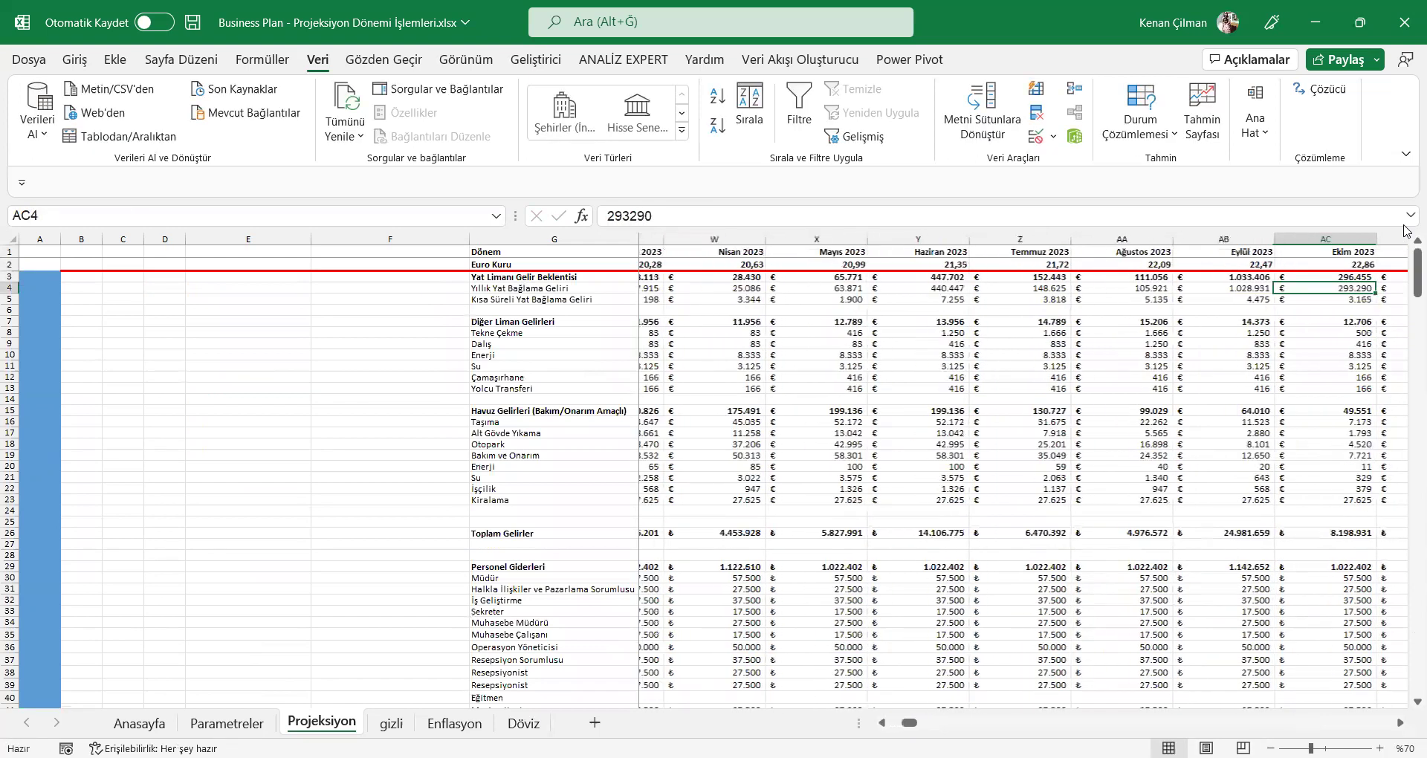
key(Right)
key(Right)
key(Right)
key(Right)
key(Right)
key(Right)
key(Right)
key(Right)
key(Right)
key(Right)
key(Right)
key(Right)
key(Right)
key(Right)
key(Right)
key(Right)
Step: Check the Yıllık and Kısa Süreli Yat Bağlama Geliri formulas at the projection's end, in Kasım and Aralık 2065
key(Up)
key(Up)
key(Up)
key(ctrl+Right)
key(Down)
key(Down)
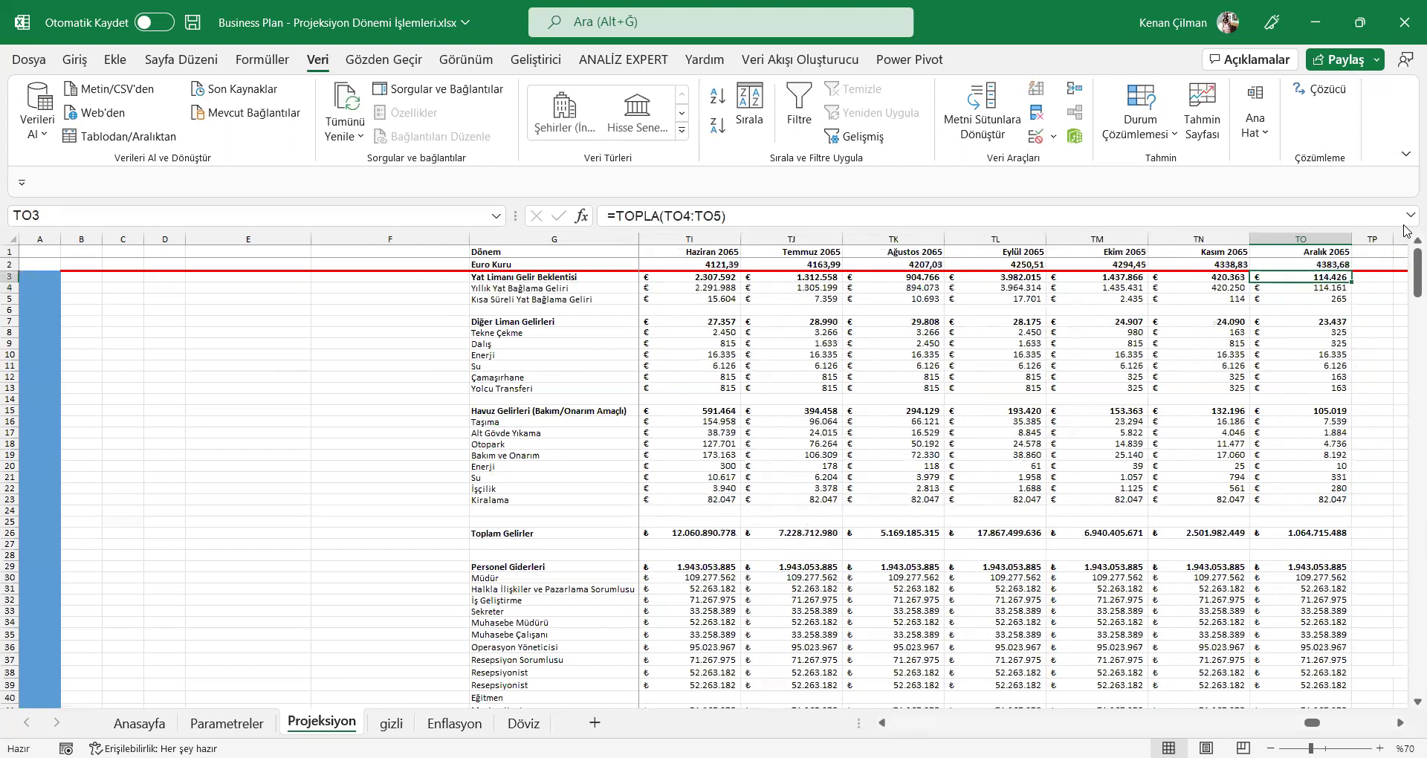
key(Down)
key(F2)
key(Escape)
key(Down)
key(Left)
key(Right)
key(F2)
key(Escape)
key(Up)
key(Left)
key(F2)
key(Escape)
Step: Inspect the Kasım 2065 formulas of the Diğer Liman Gelirleri items Dalış (TN9) and Enerji (TN10)
key(Down)
key(Down)
key(Down)
key(Down)
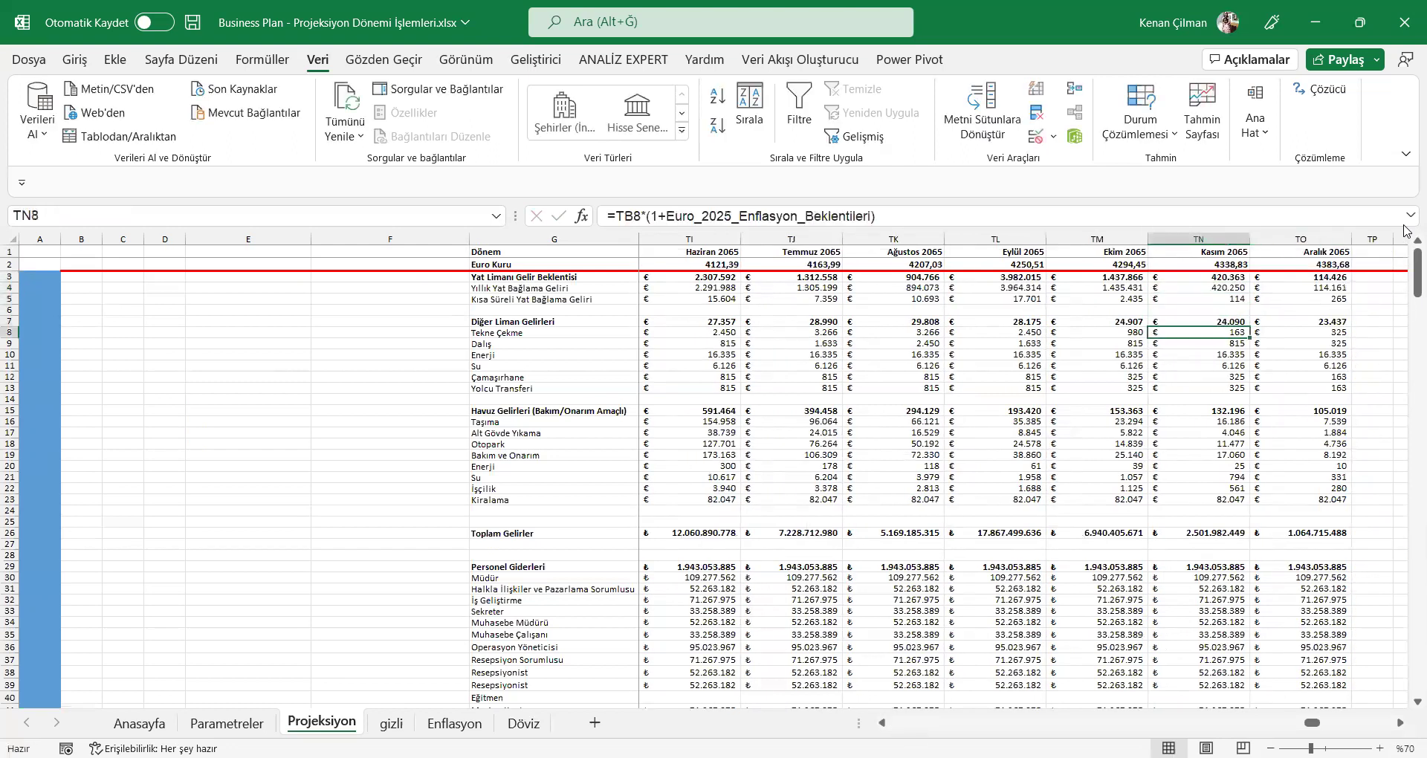
key(Down)
key(F2)
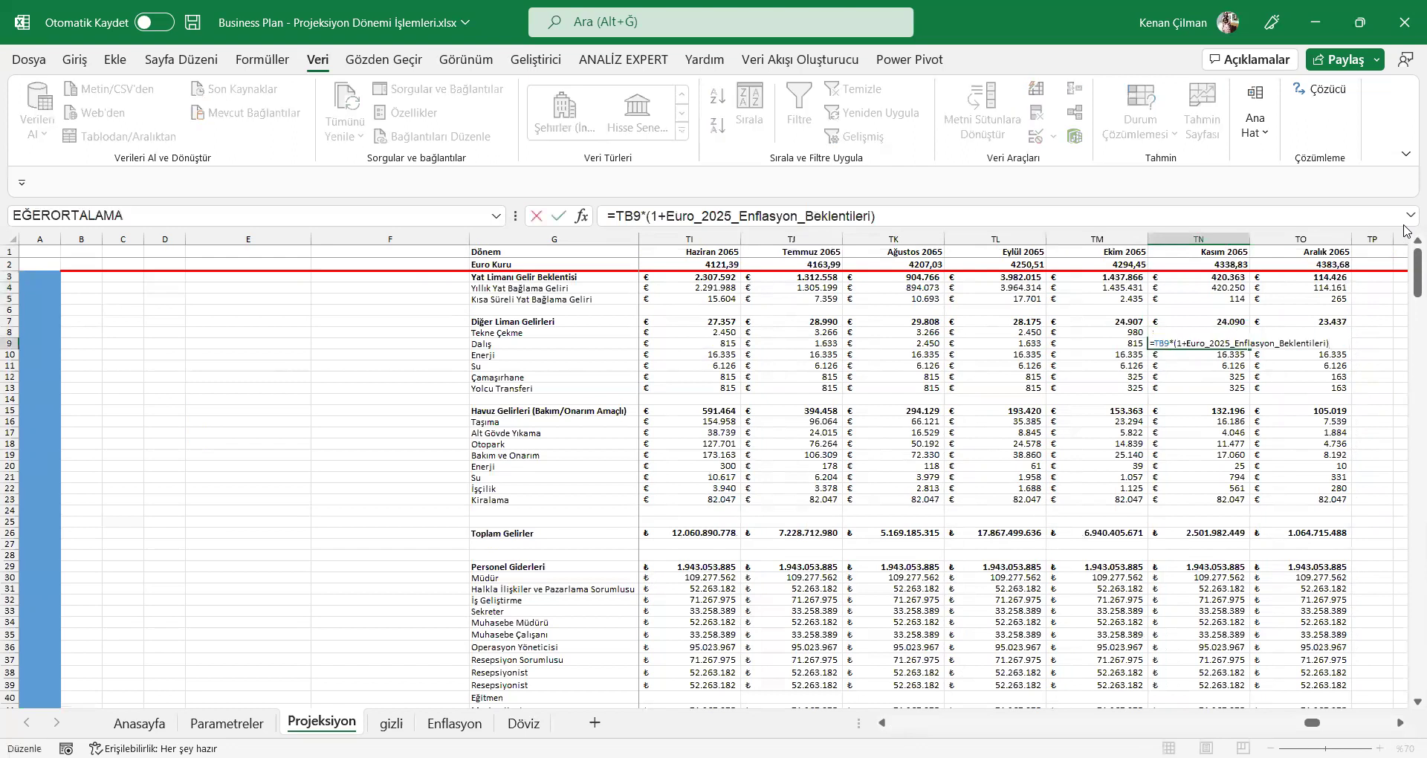
key(Escape)
key(Down)
key(F2)
key(Escape)
Step: Look through the Ekim 2065 formulas of the Havuz Gelirleri and marina Personel Giderleri rows
key(Down)
Step: Check the source cell and inflation rate in the Enerji formula for Eylül 2065 (TL10)
key(Left)
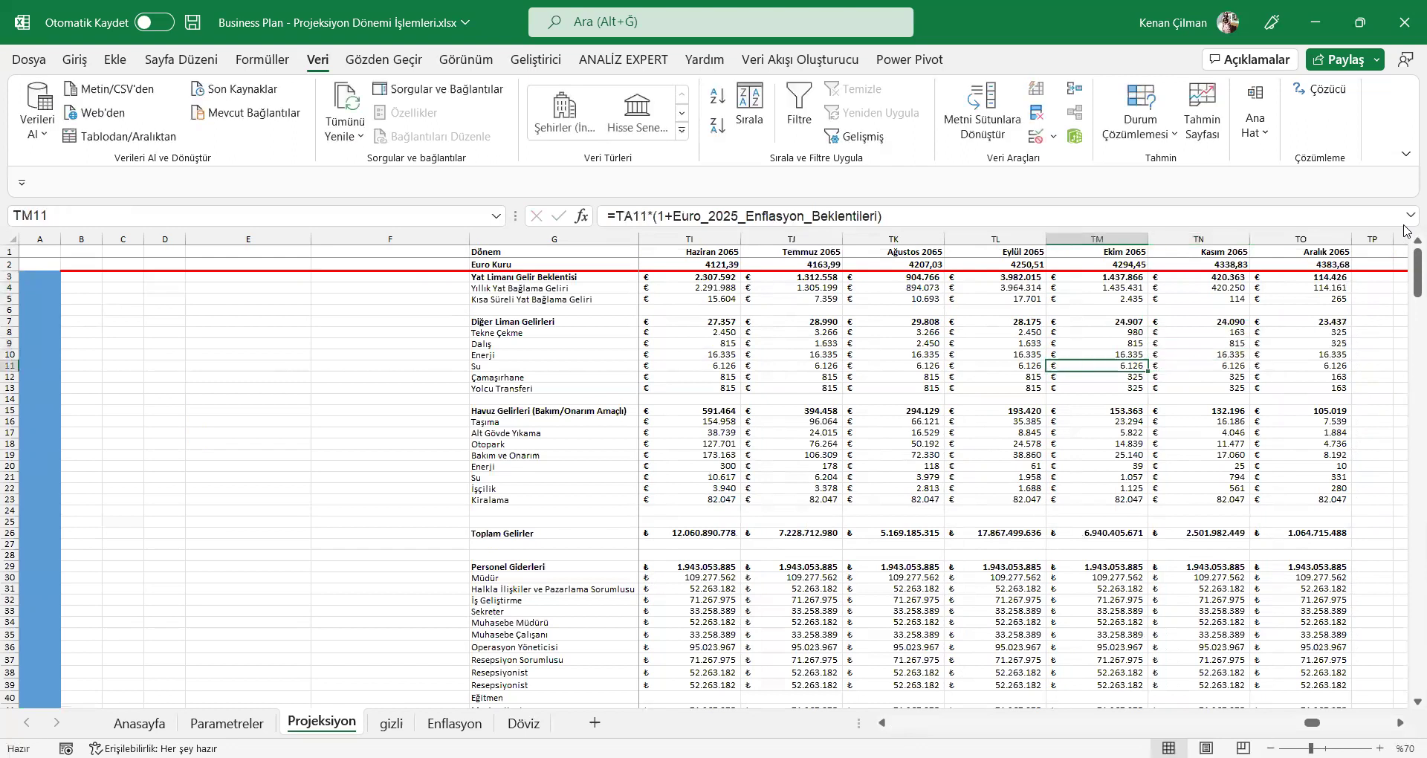
key(Left)
key(Up)
key(F2)
key(Escape)
key(Right)
key(Down)
key(Down)
key(Down)
key(Down)
key(Down)
key(Down)
key(Down)
key(Down)
key(Down)
key(Down)
key(Down)
key(Down)
key(Down)
key(Down)
key(Down)
key(Down)
key(Down)
key(Down)
key(Down)
key(Down)
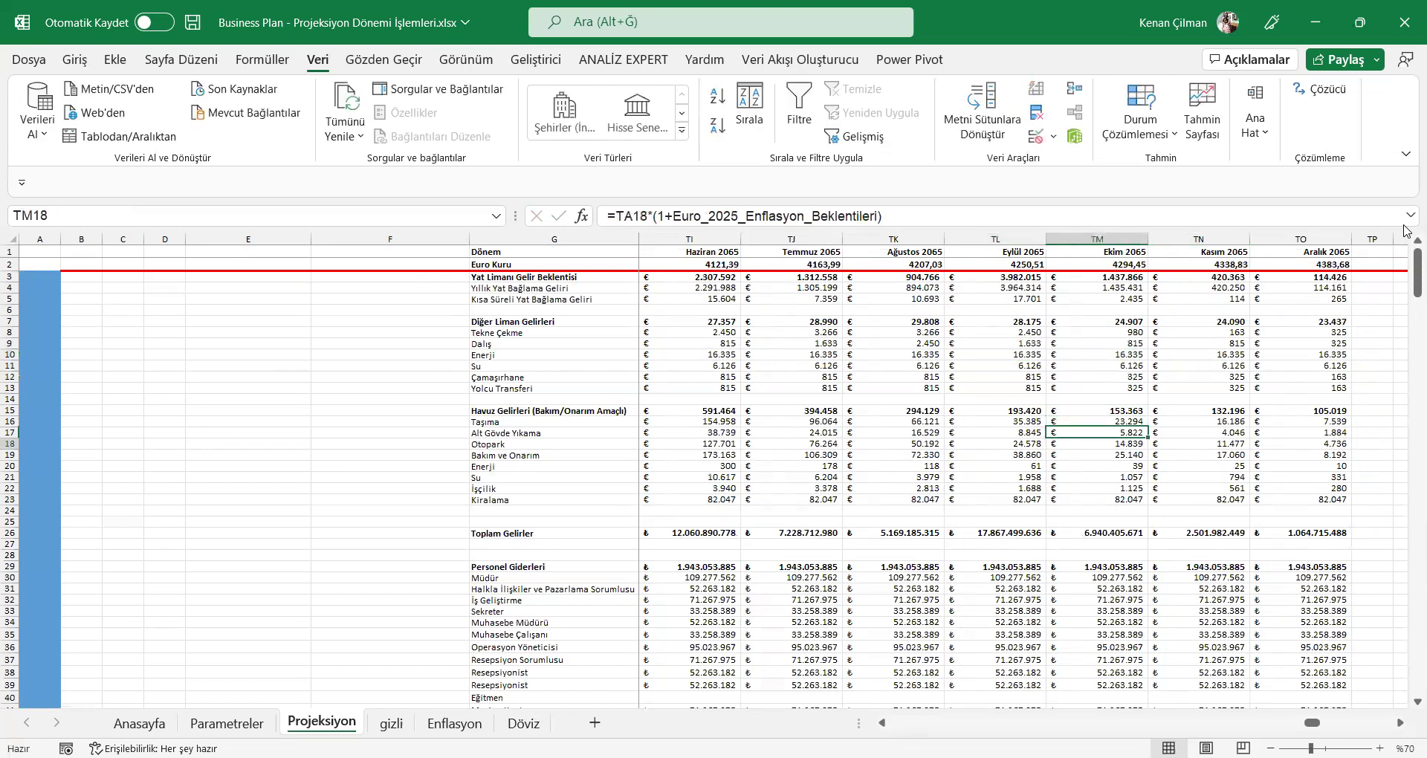
key(Up)
key(Up)
key(Up)
key(Up)
key(Up)
key(Up)
key(Up)
key(Up)
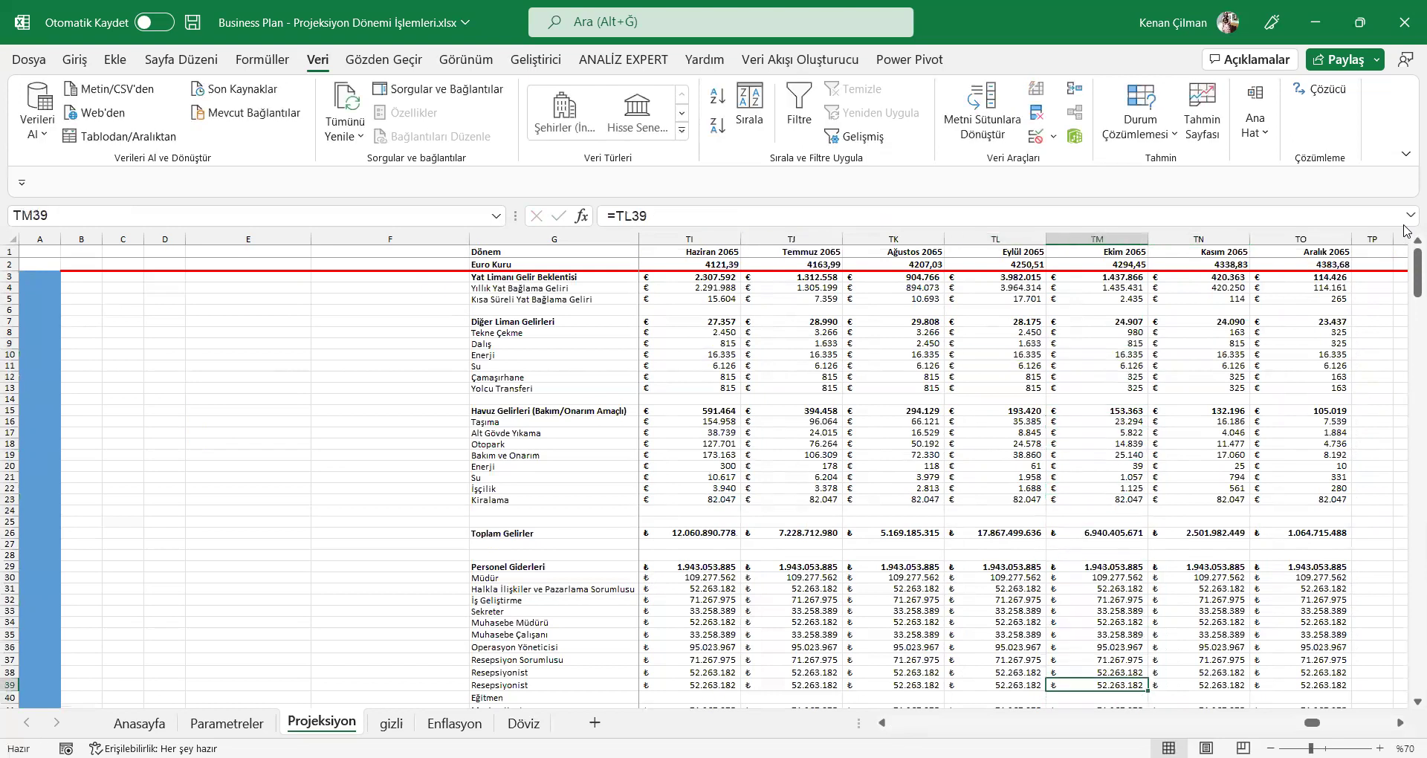
key(Down)
key(Down)
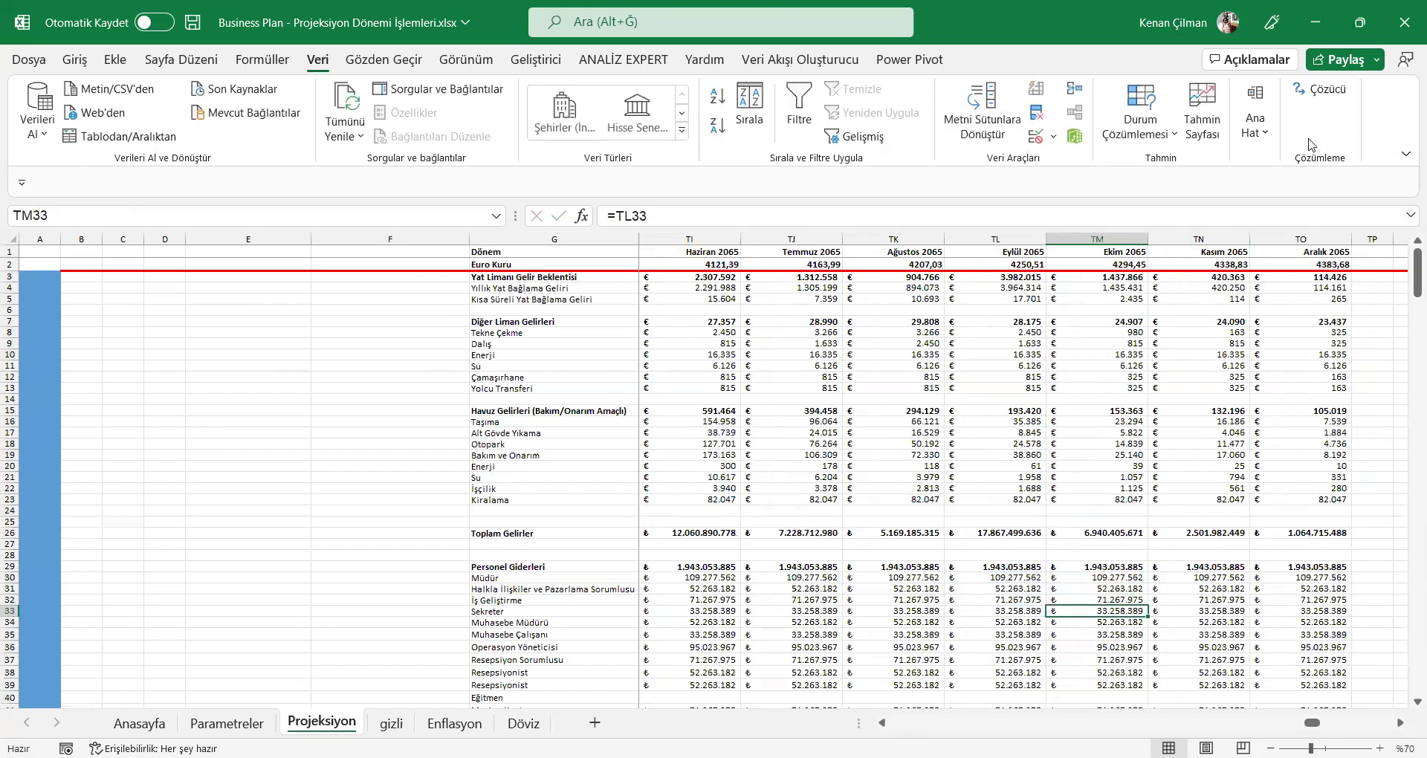
click(1323, 88)
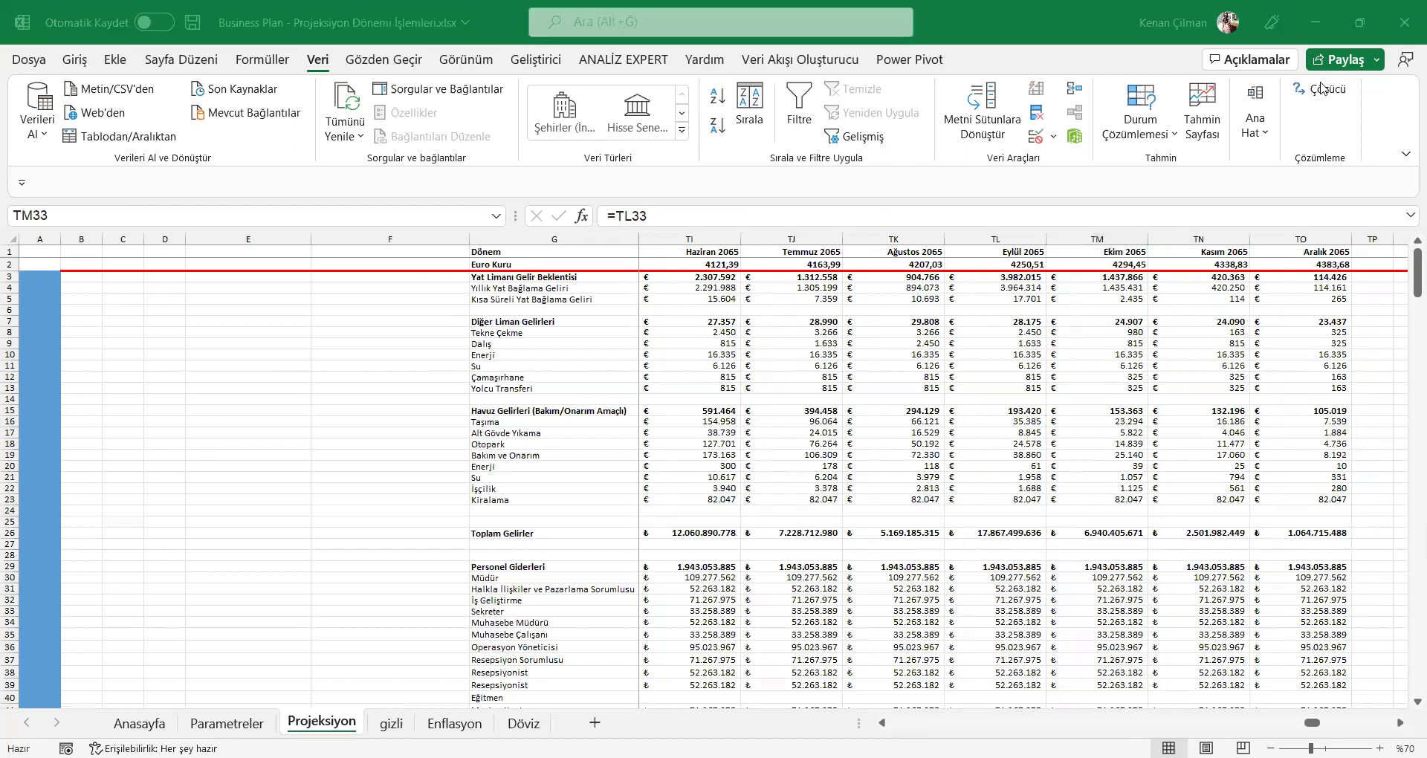